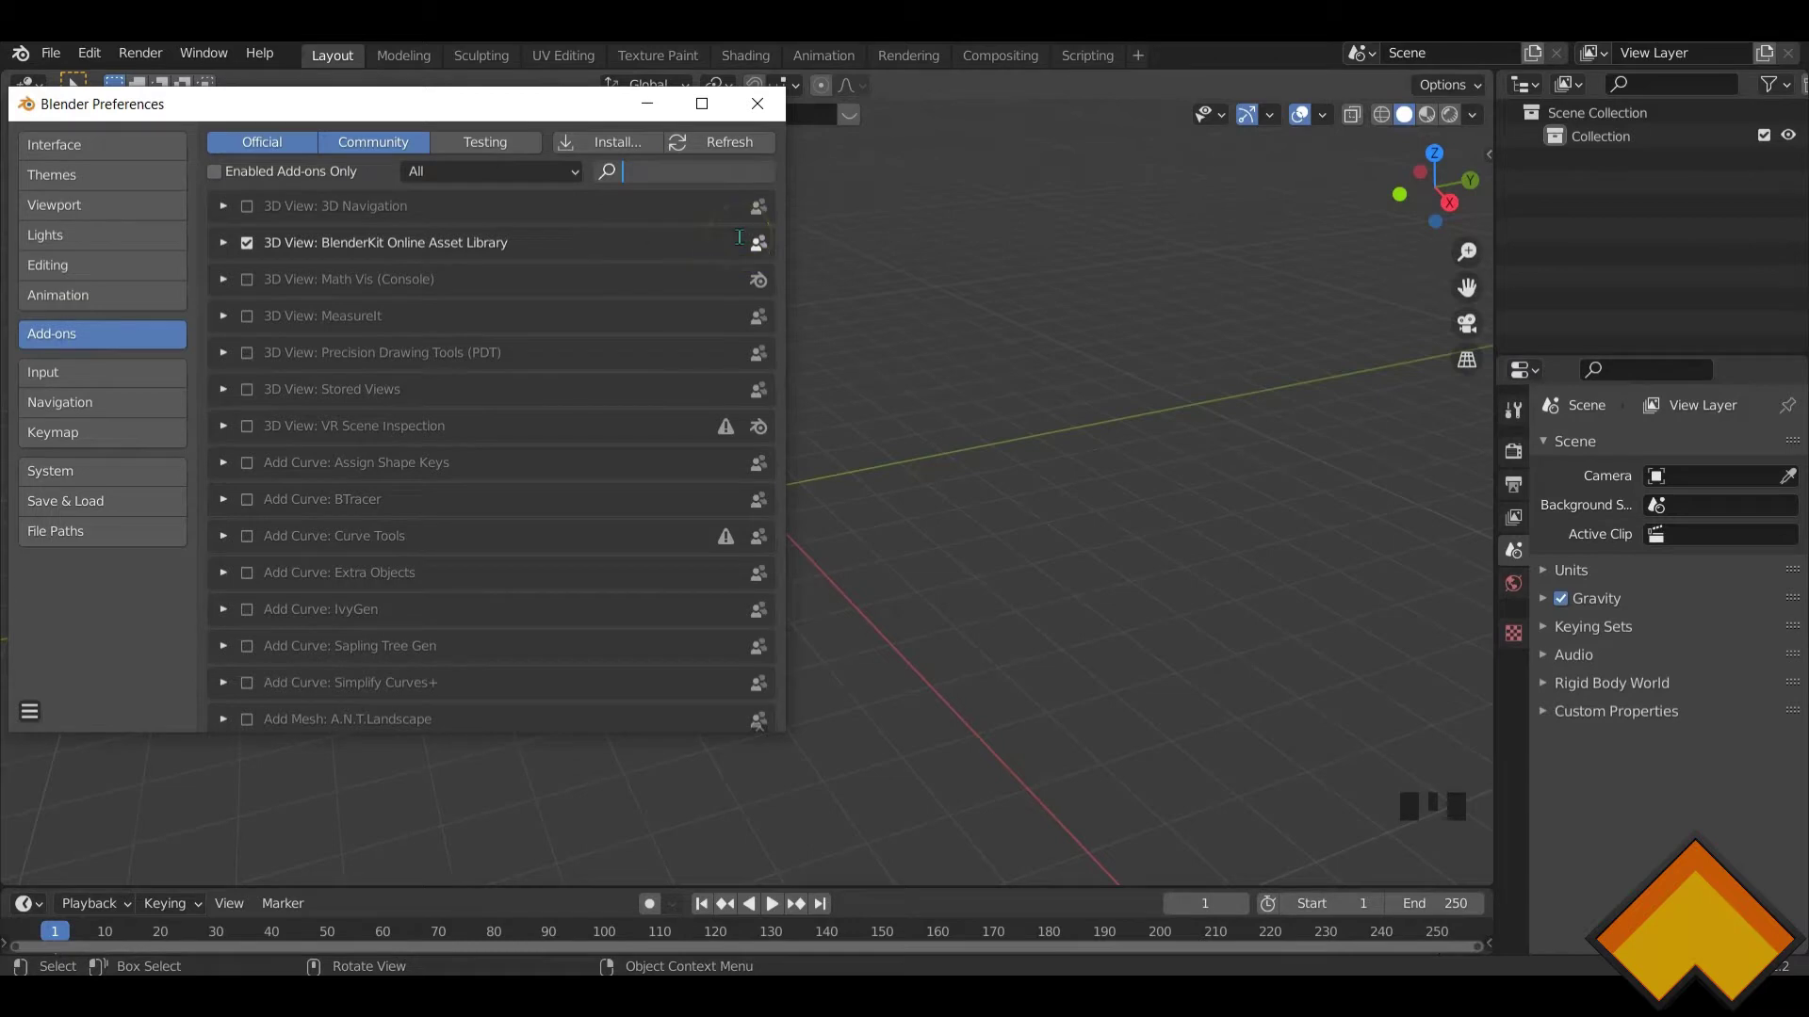
- Search the add-ons for "shape" and inspect the details of the Random 3D Shape Generator add-on
type("shape")
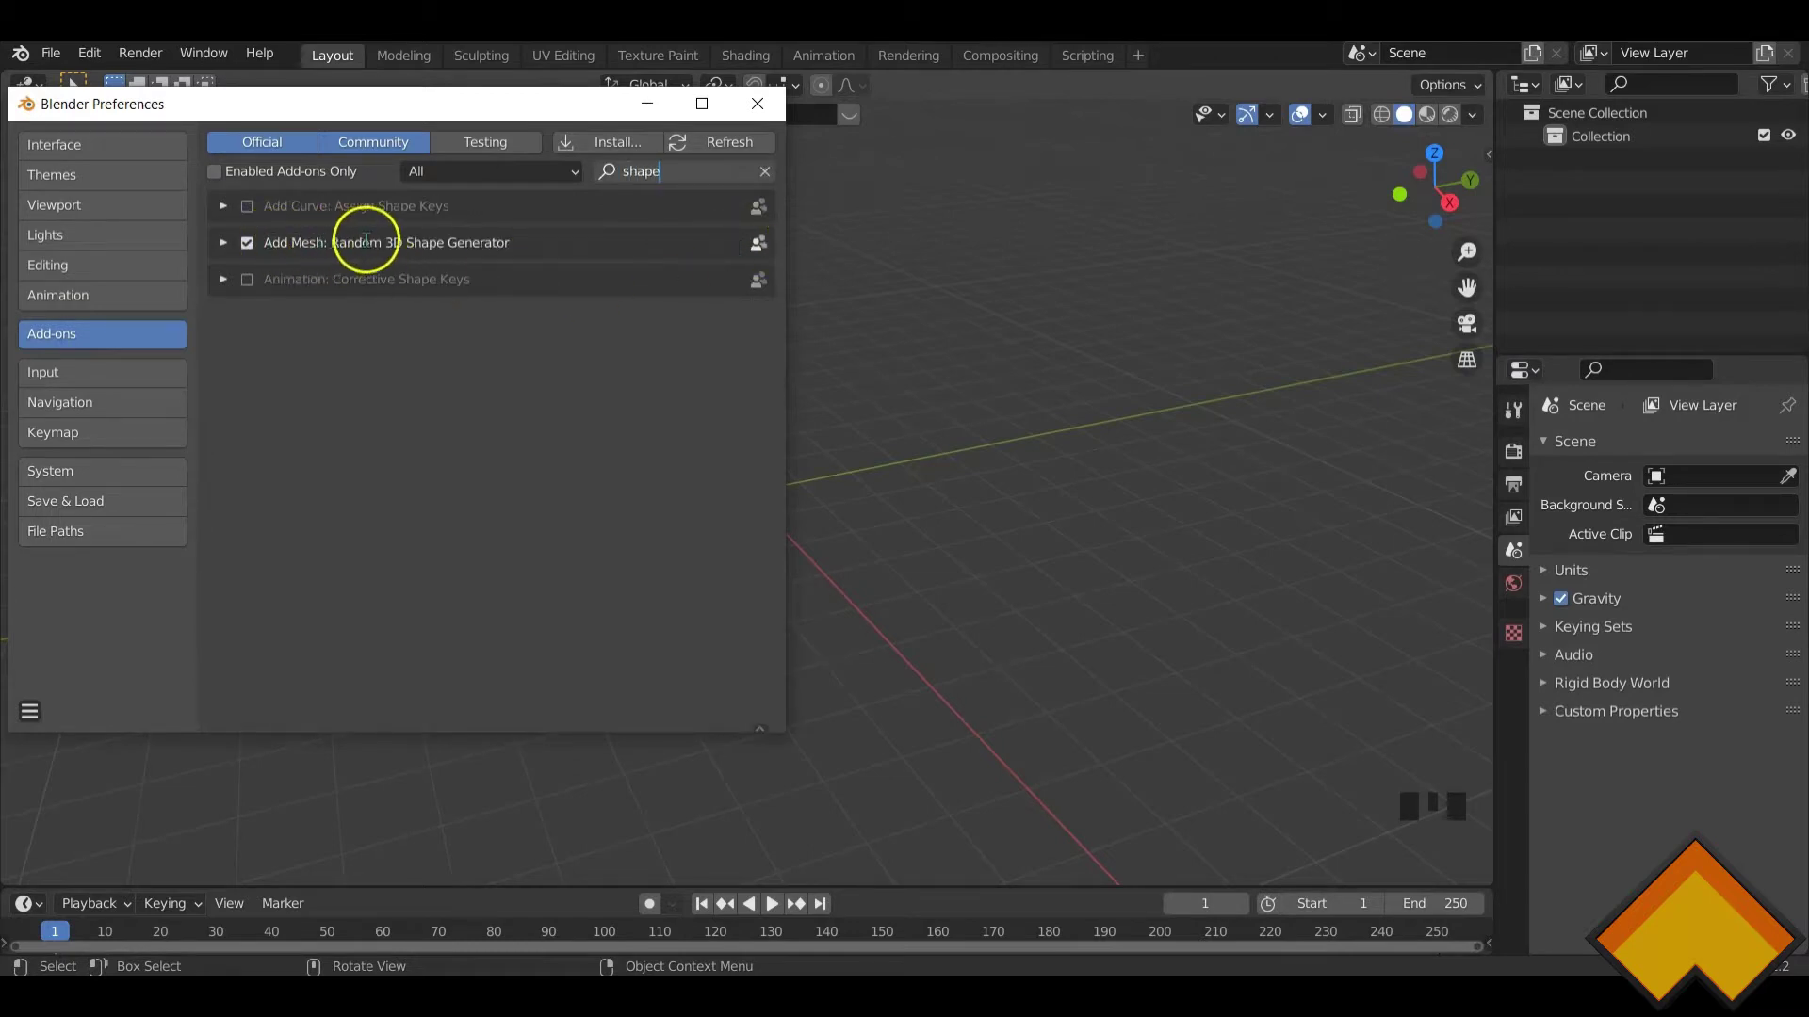
left_click(223, 243)
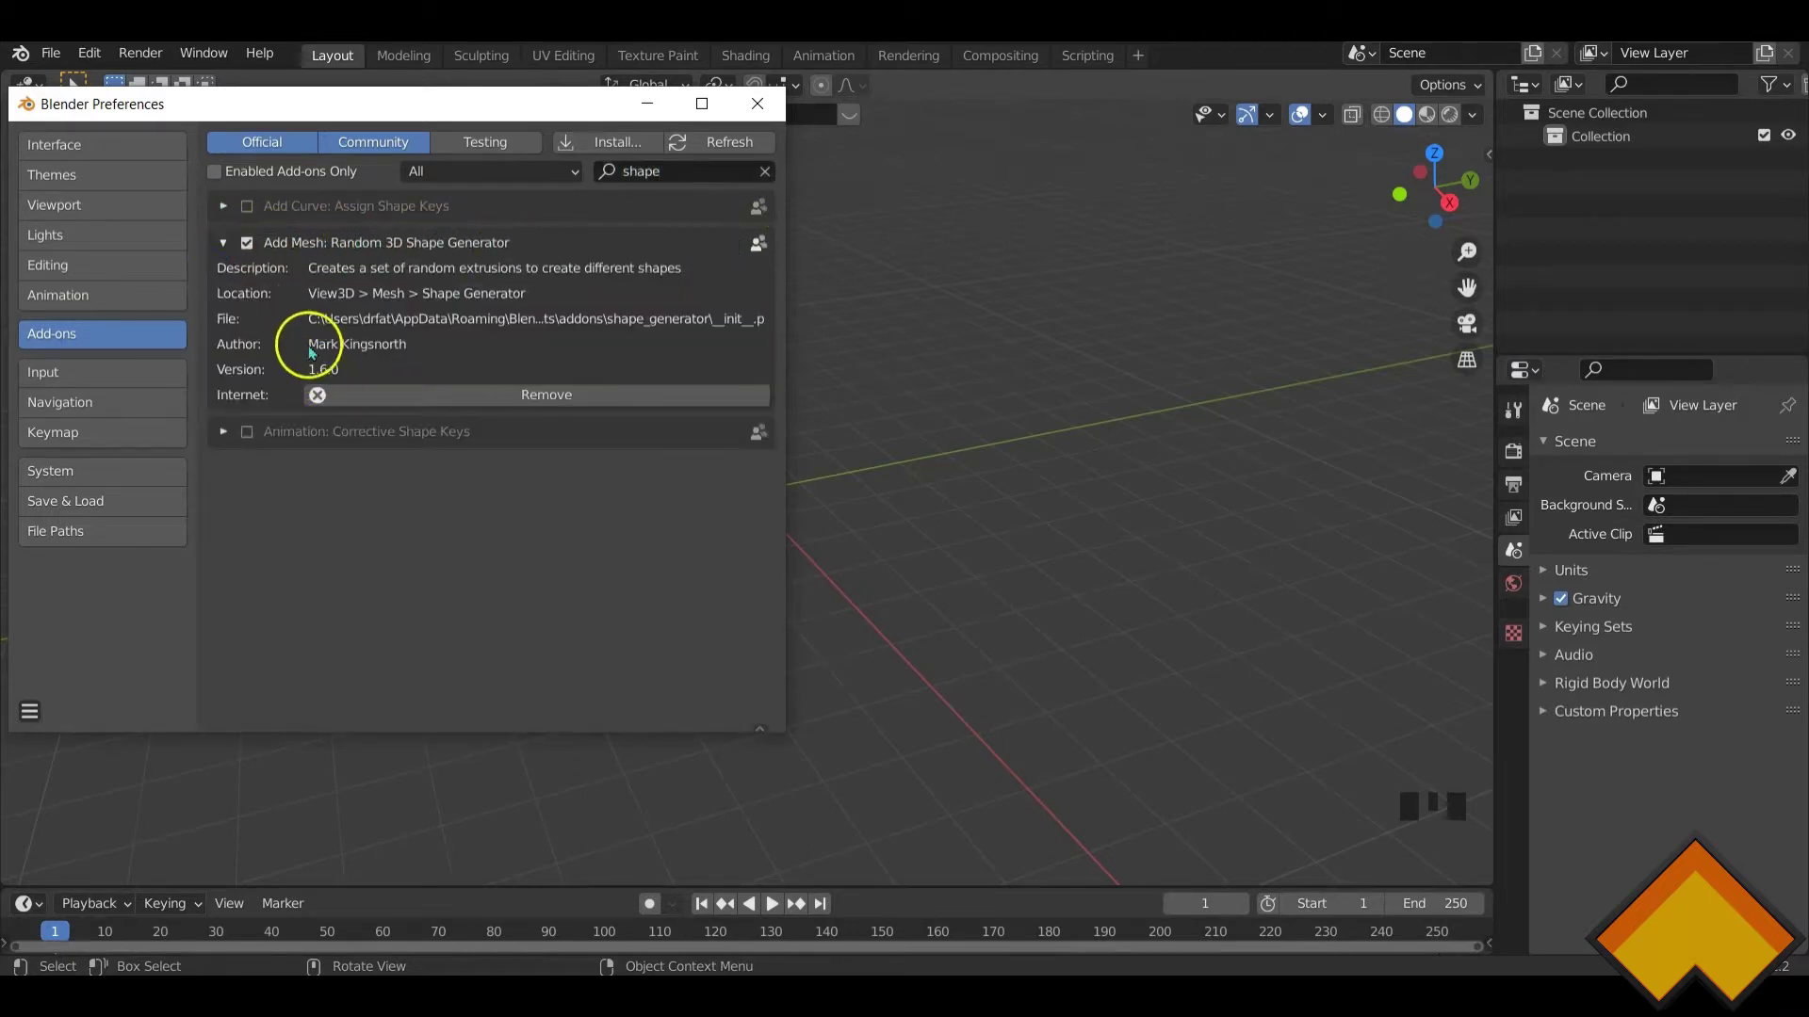
left_click(753, 173)
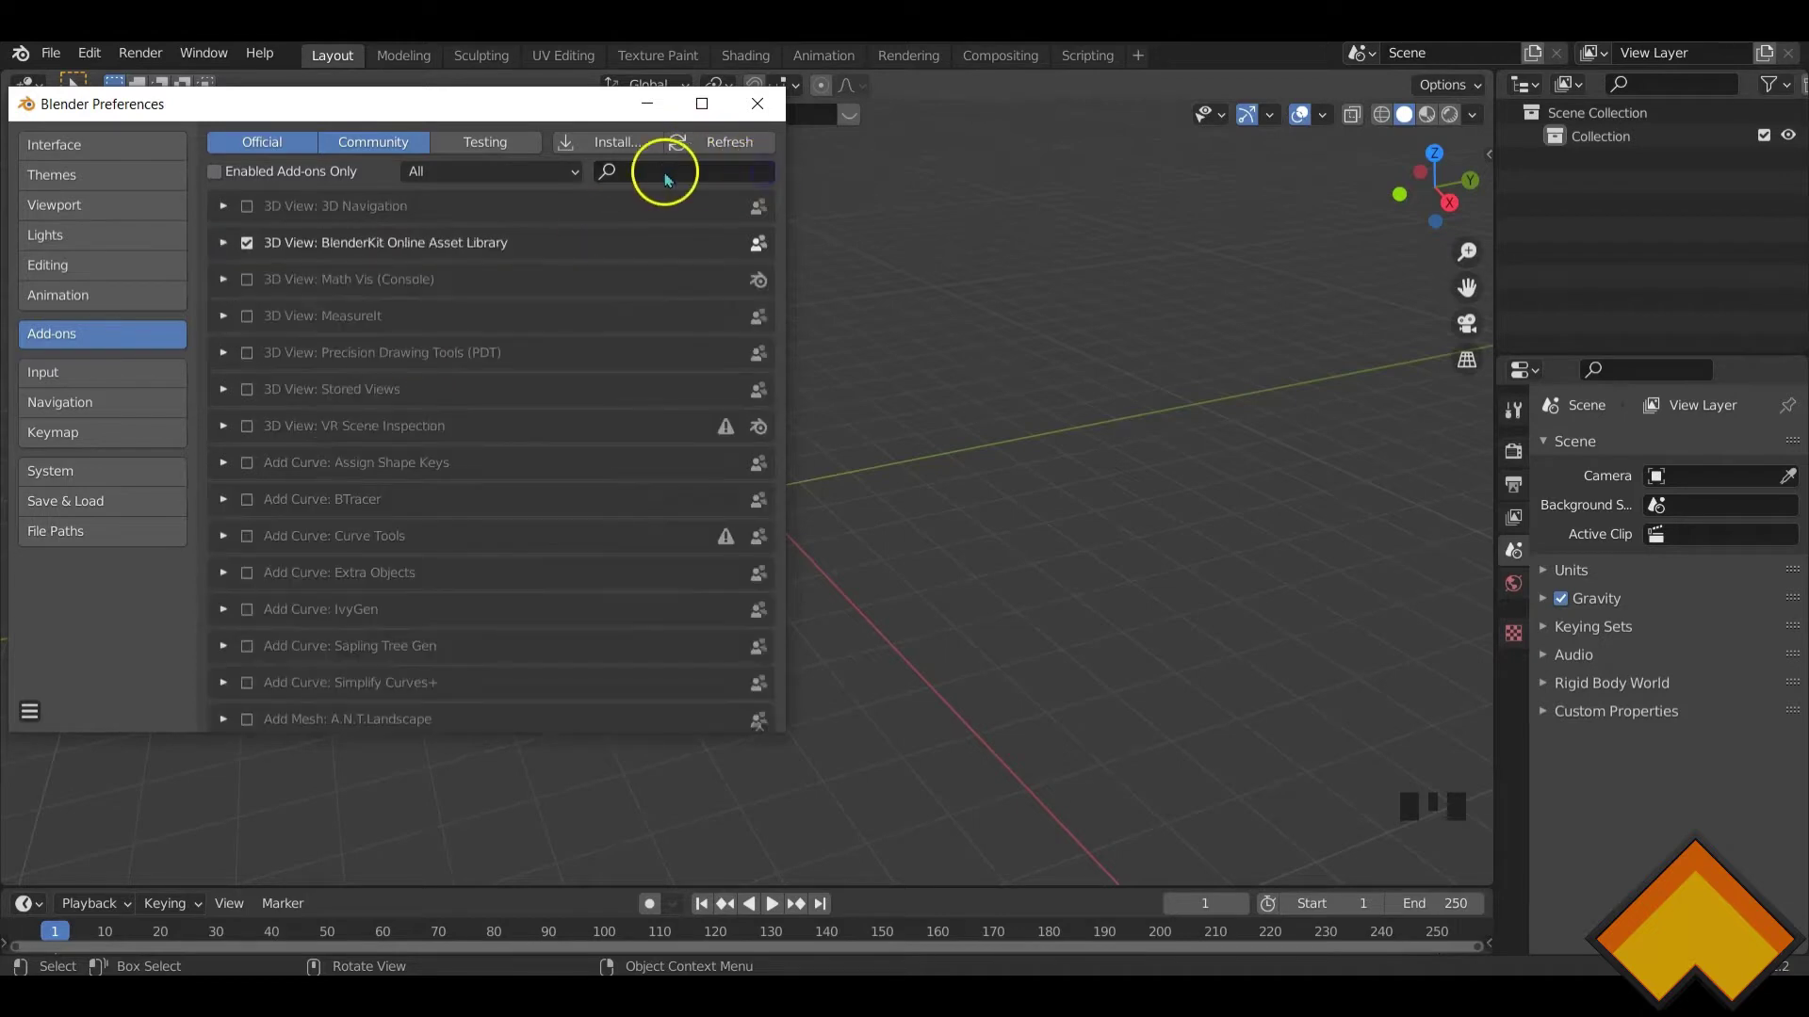
- Search the add-ons for "plate", inspect the details of Generate Plates with Greebles, and close the preferences
type("plat")
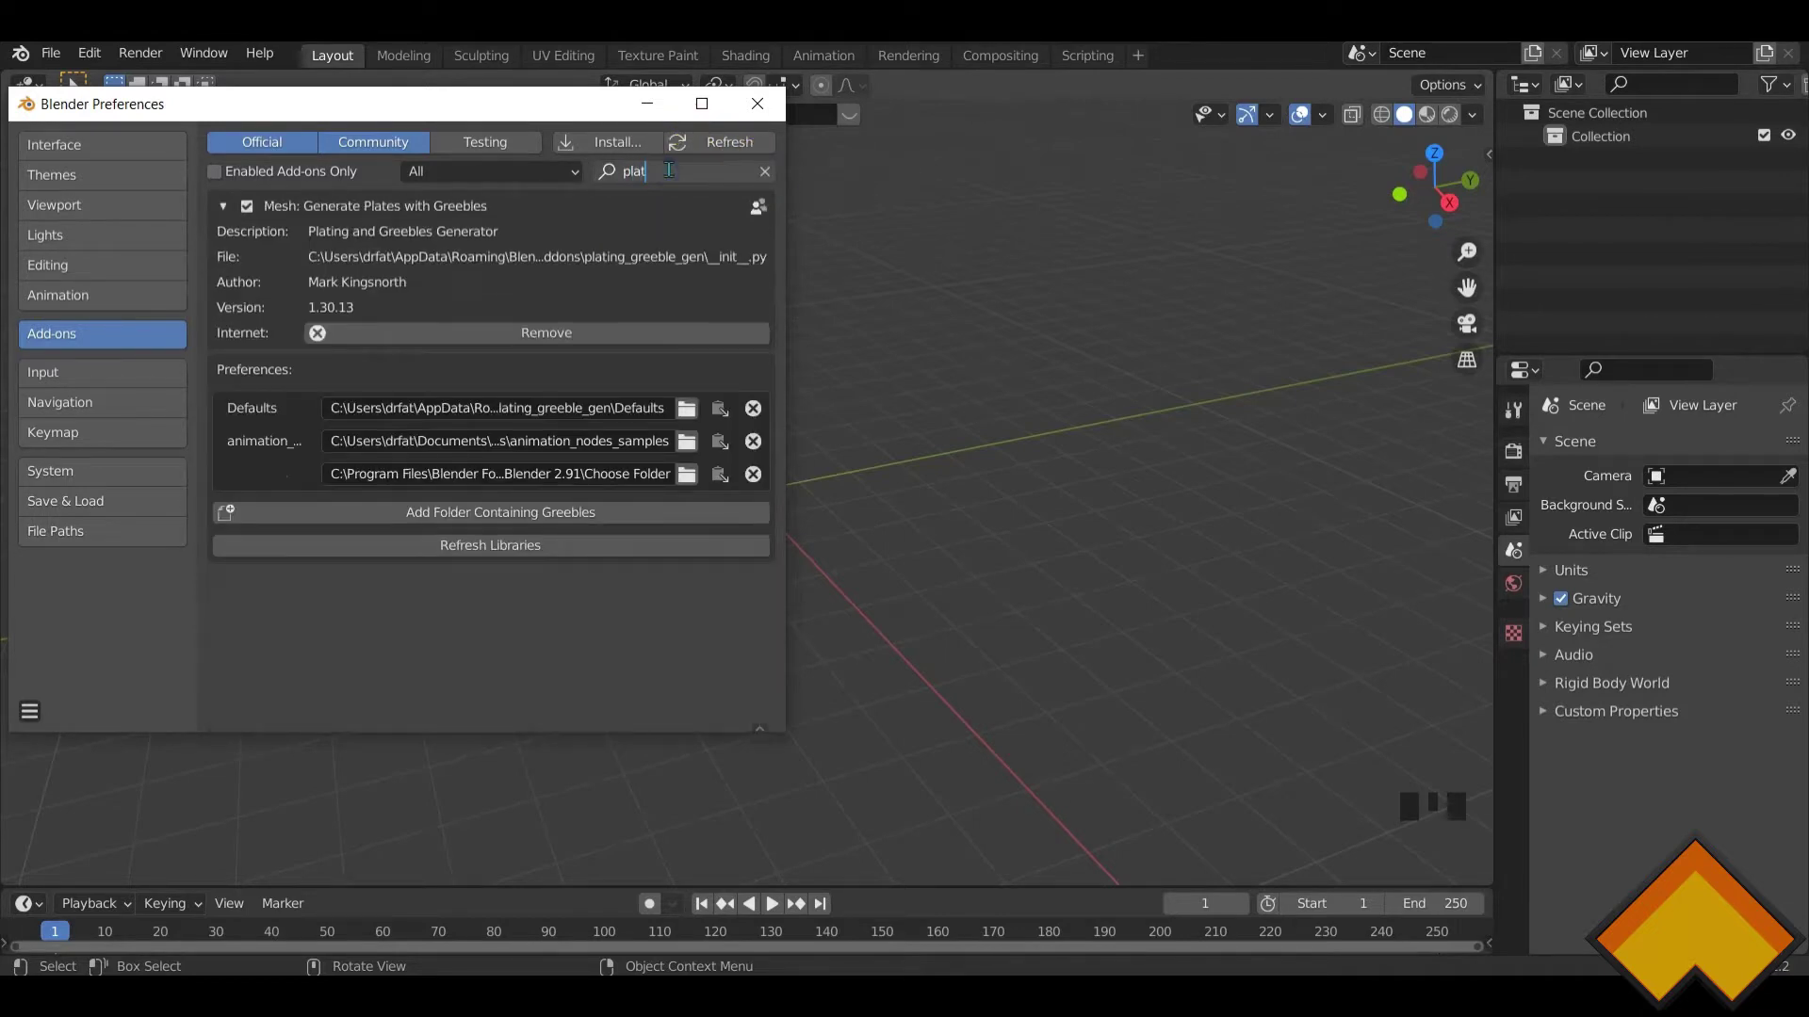
left_click(223, 207)
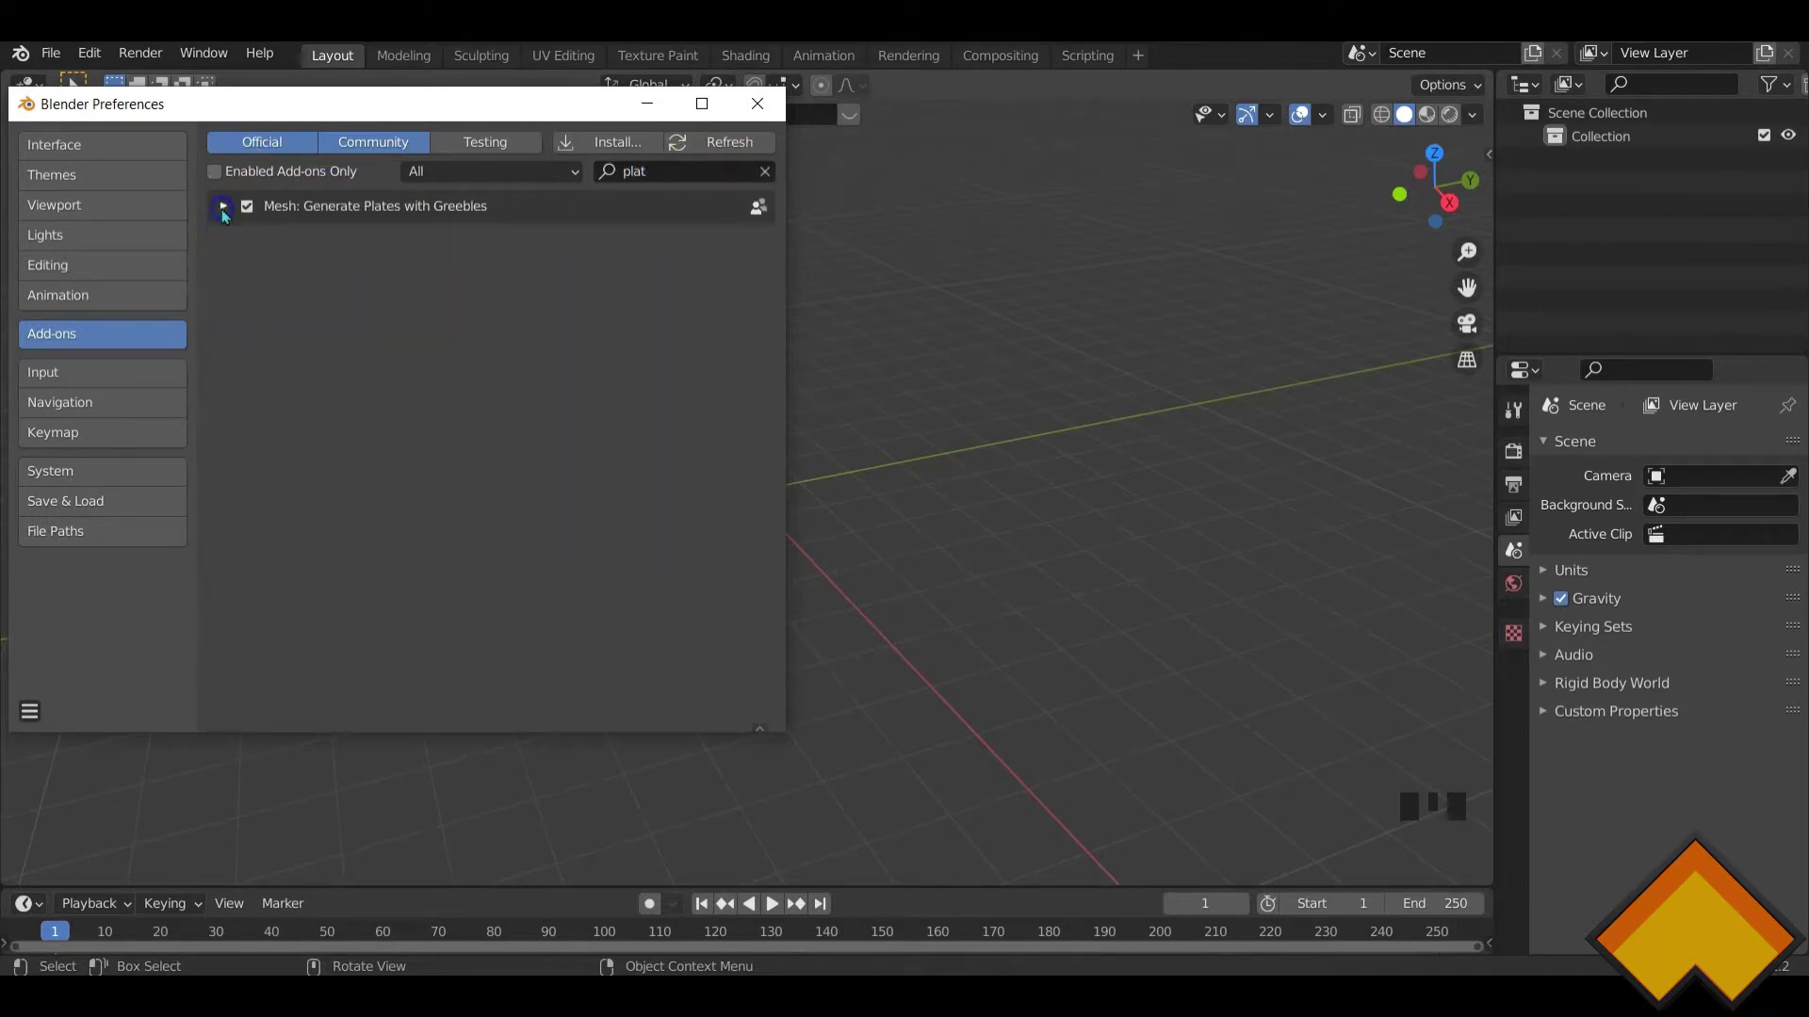
left_click(767, 172)
type("plate")
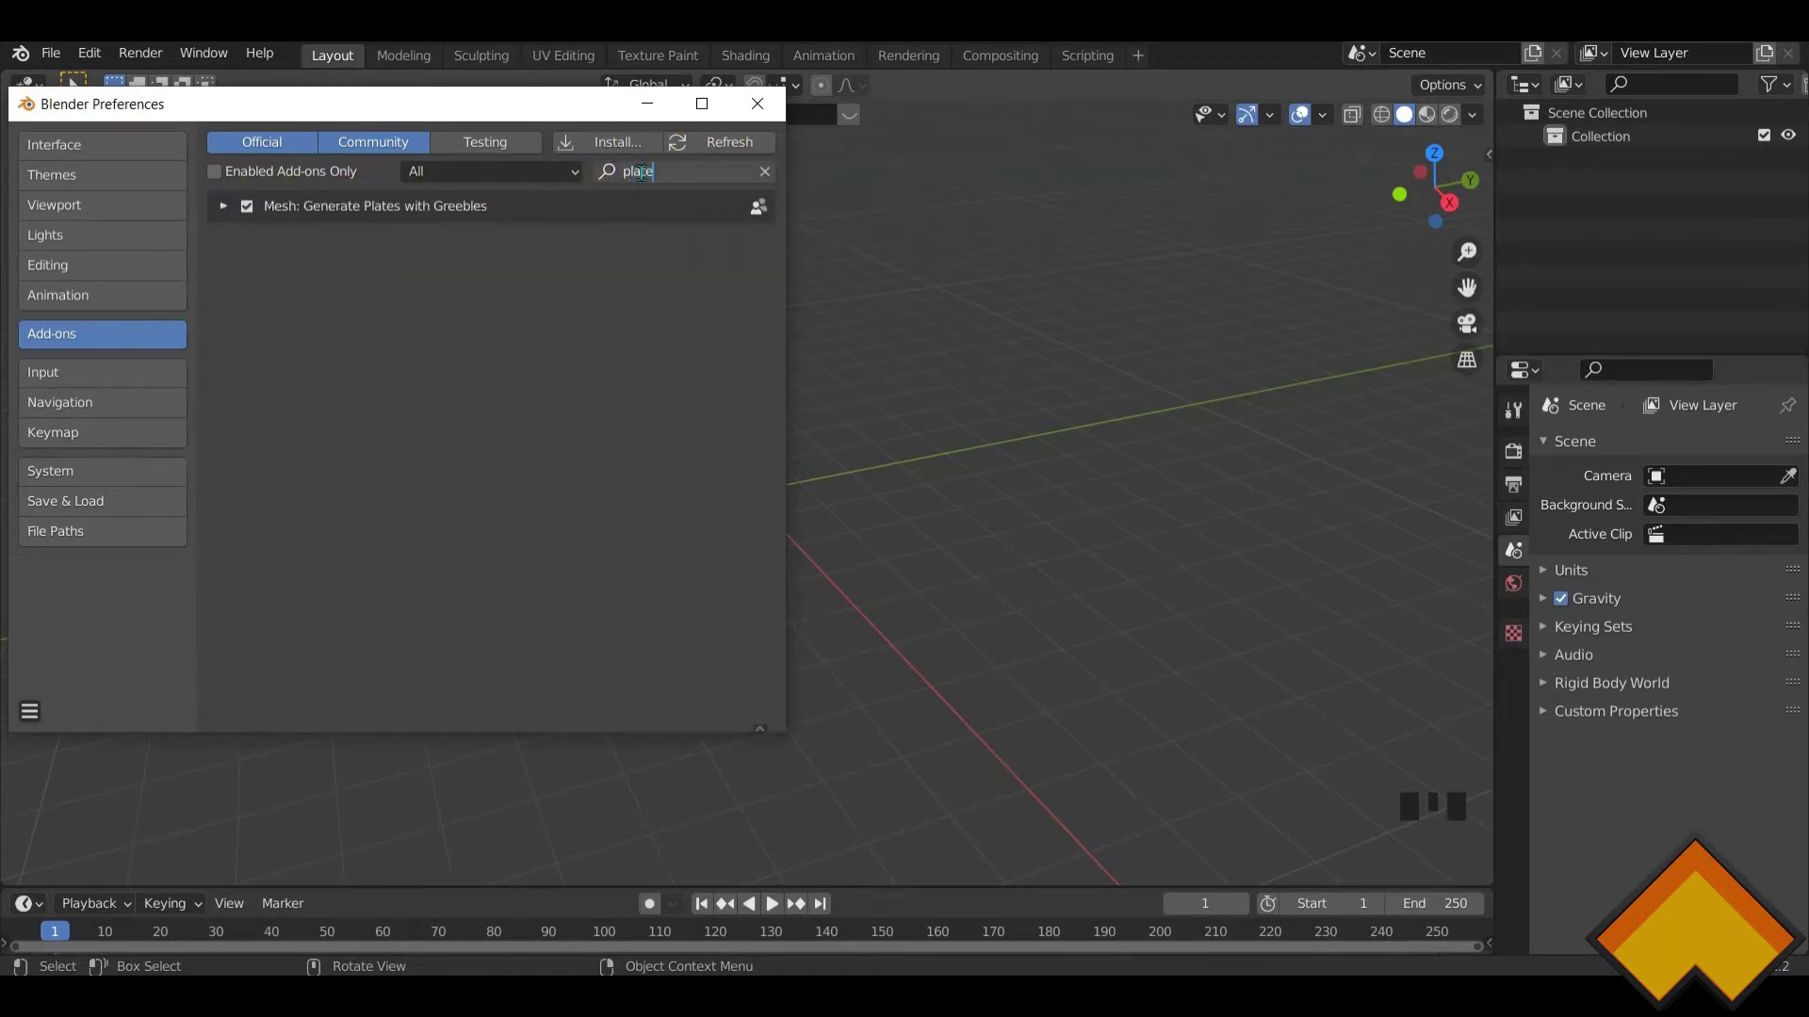
left_click(224, 206)
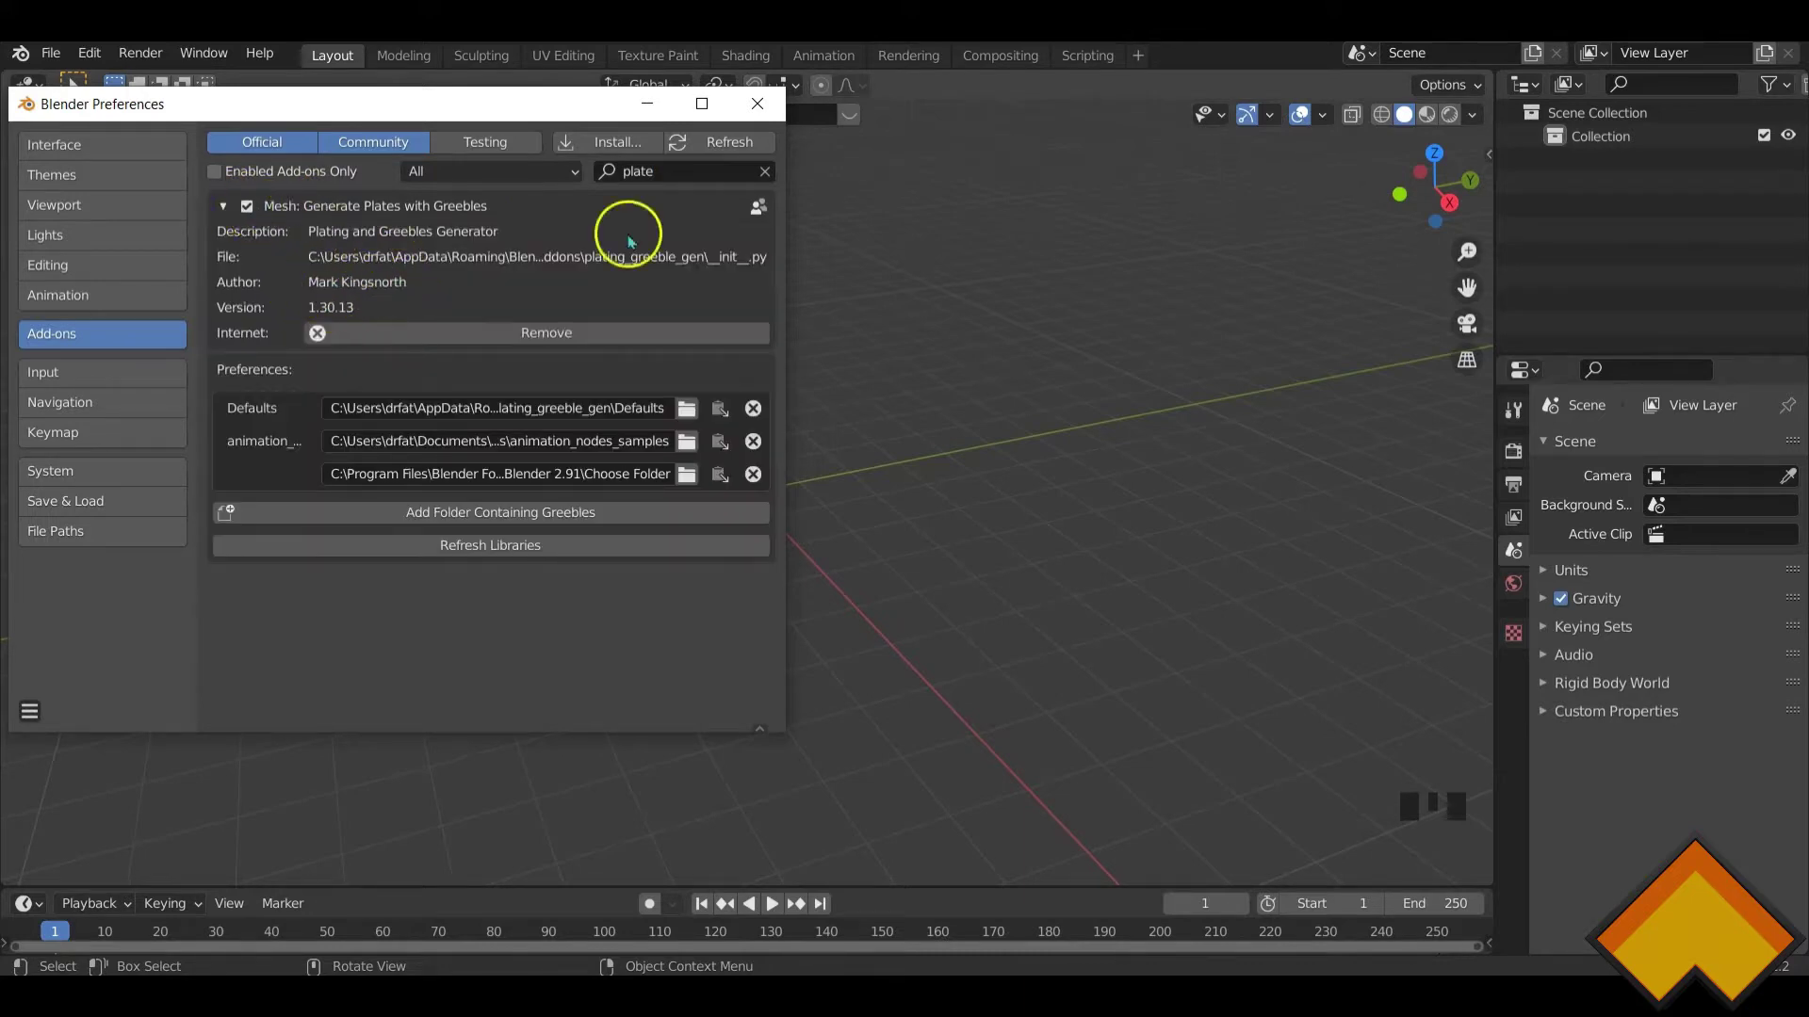
left_click(757, 105)
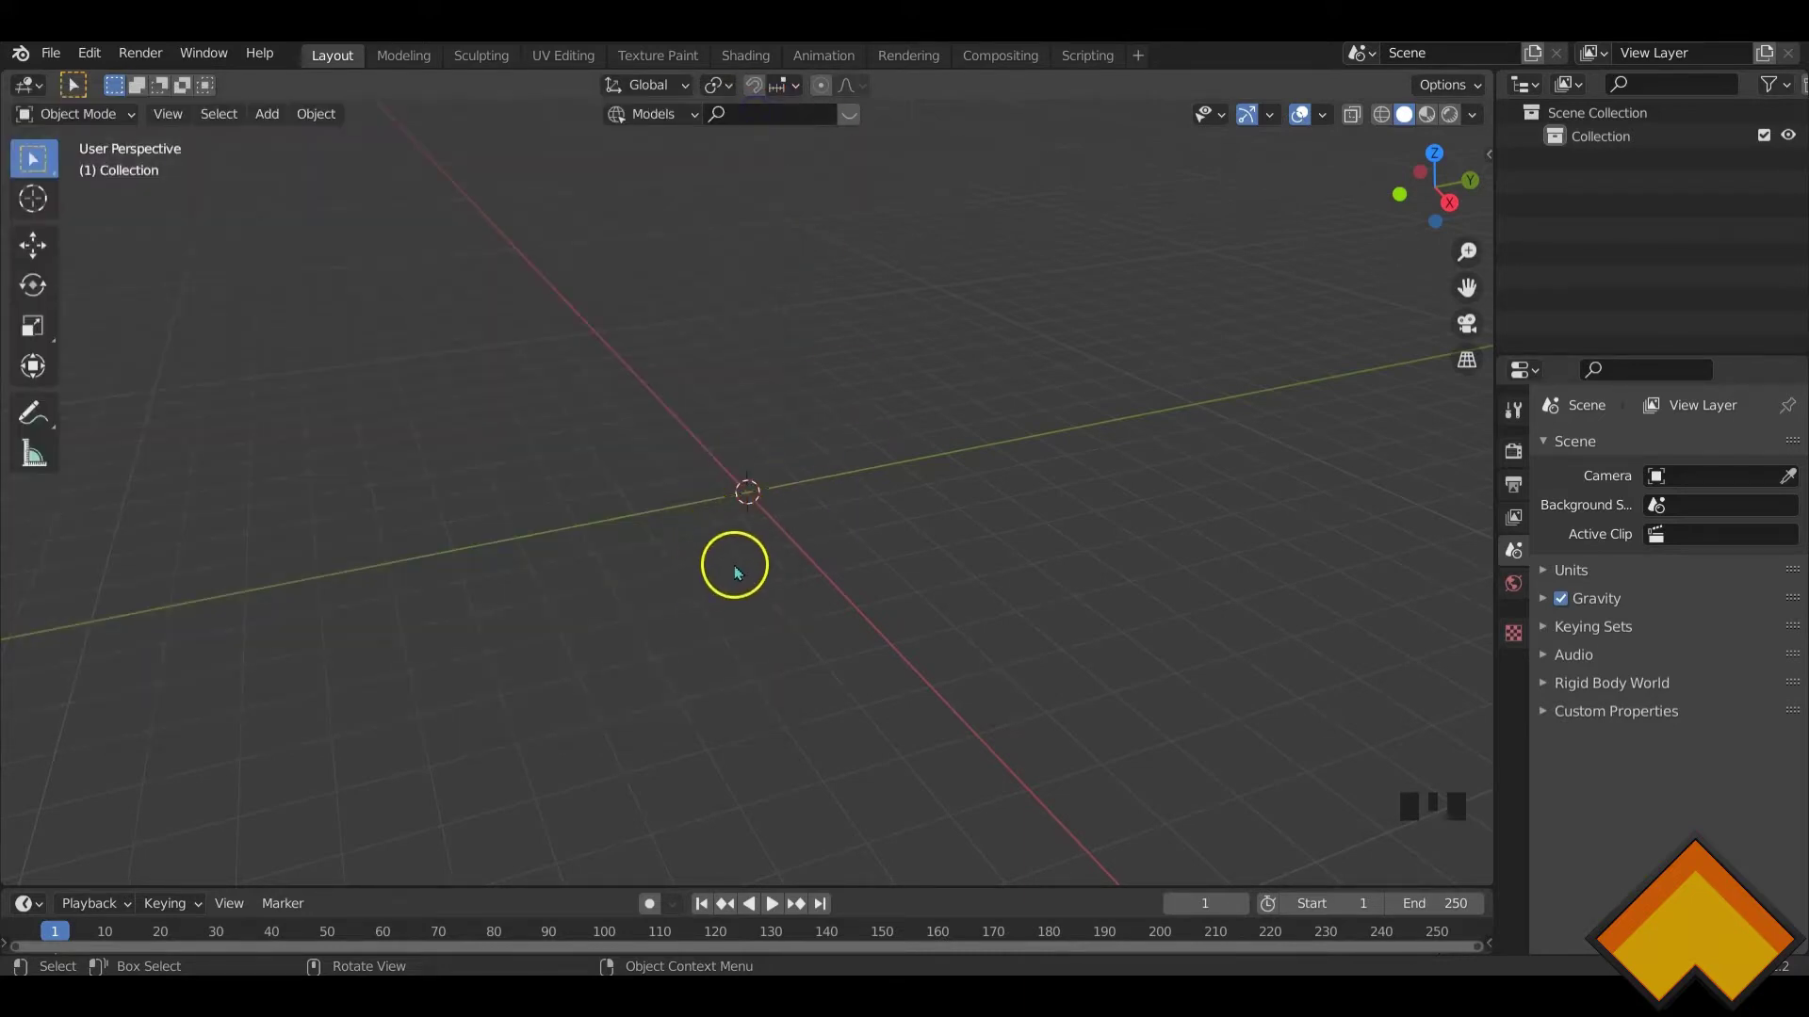
- Add a Shape Generator mesh to the empty scene
key("shift+a")
mouse_move(652, 513)
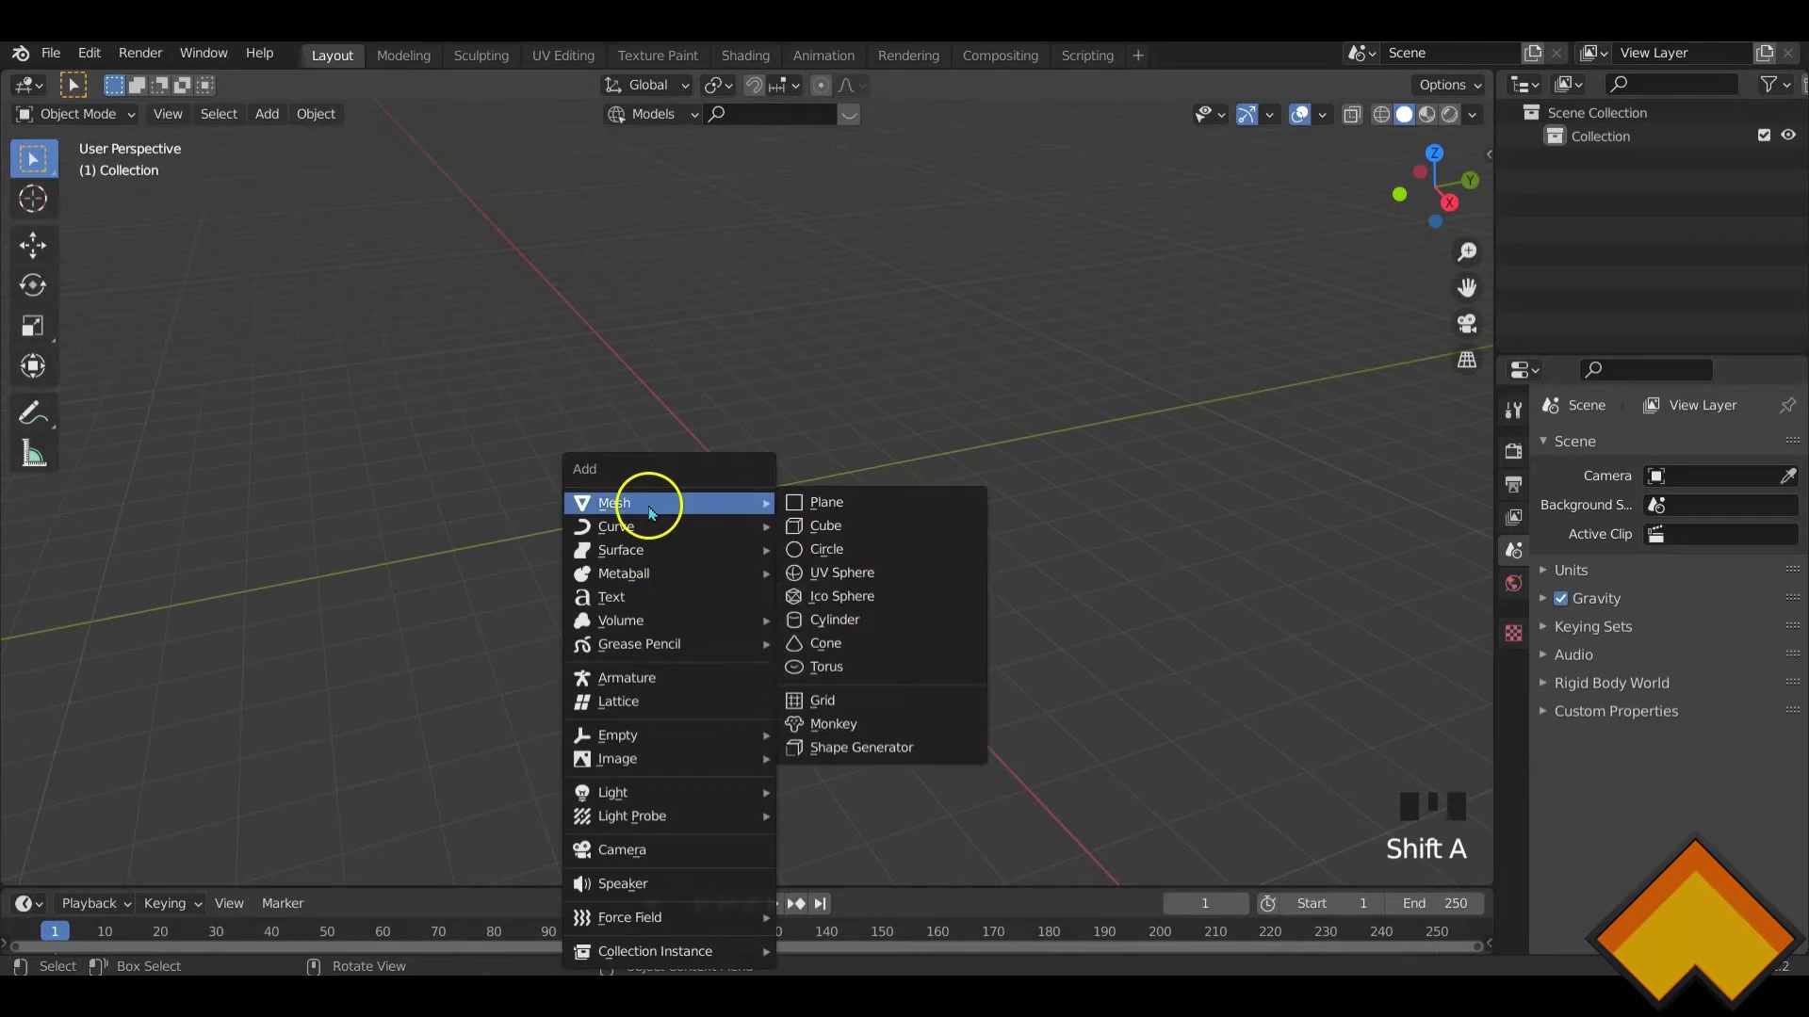
left_click(854, 749)
middle_click_drag(828, 626, 837, 515)
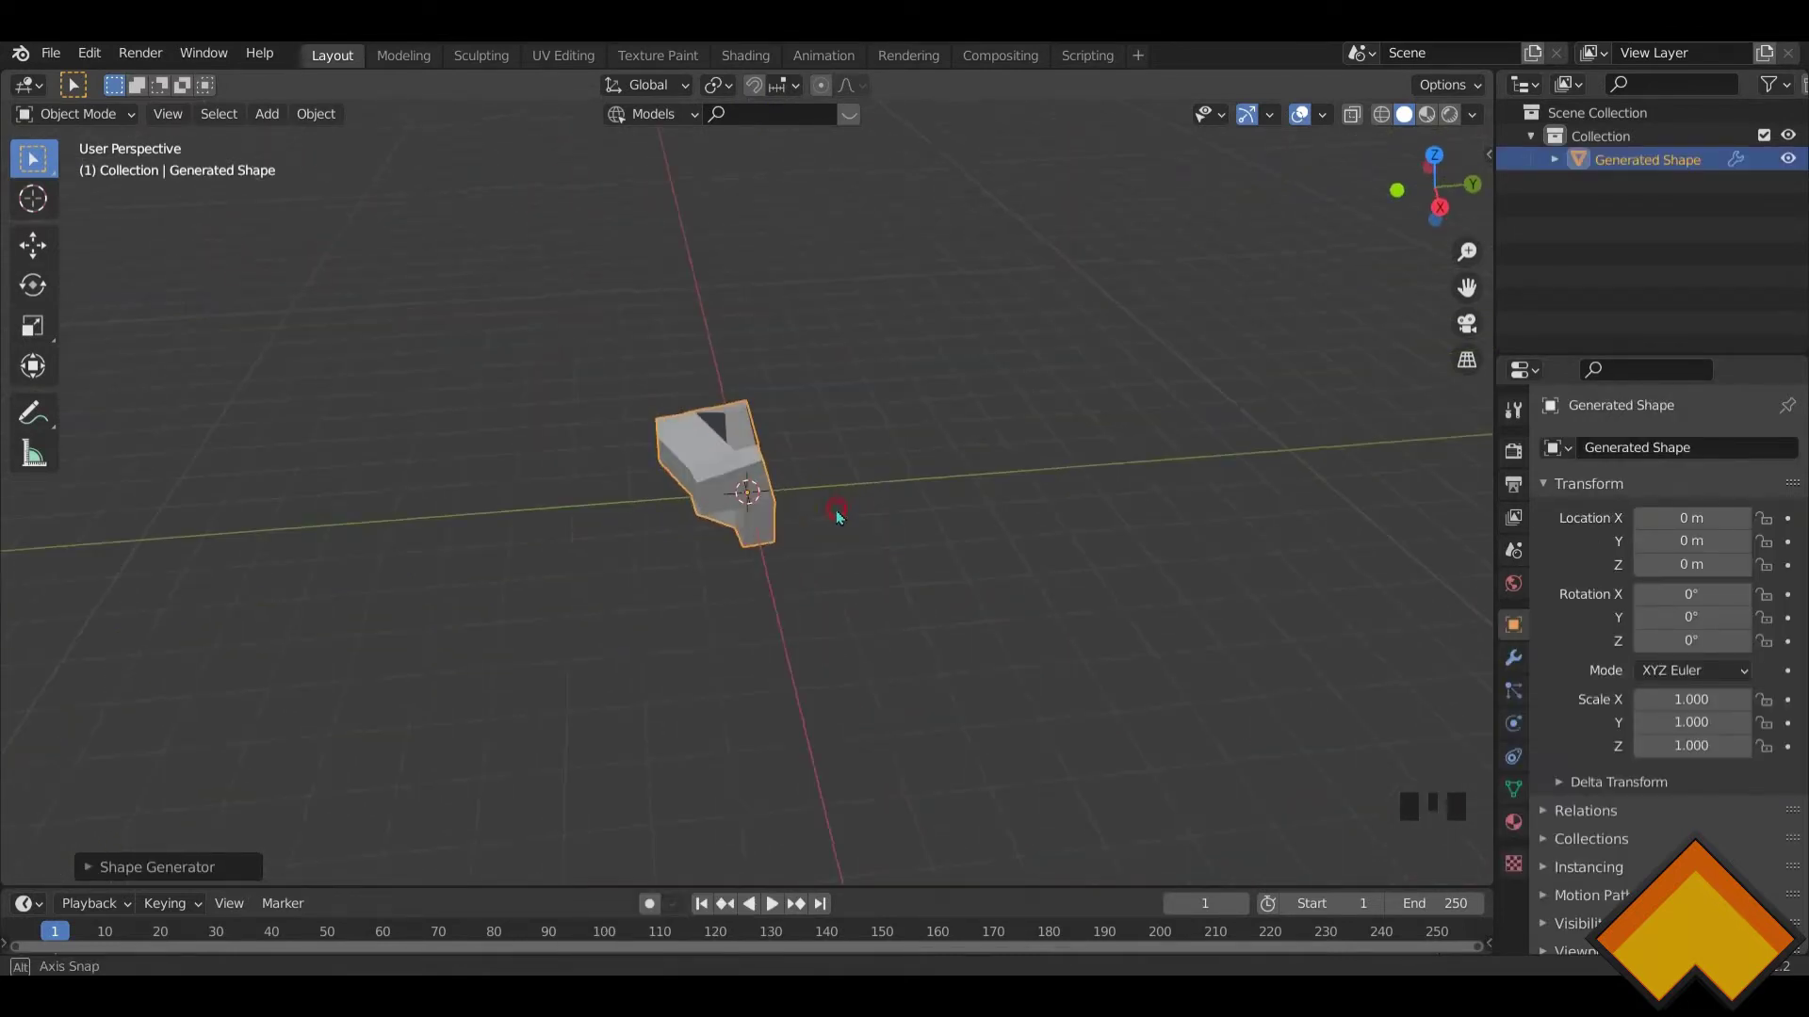
- Set the Shape Generator's Random Seed to 1050
left_click(90, 867)
left_click(102, 489)
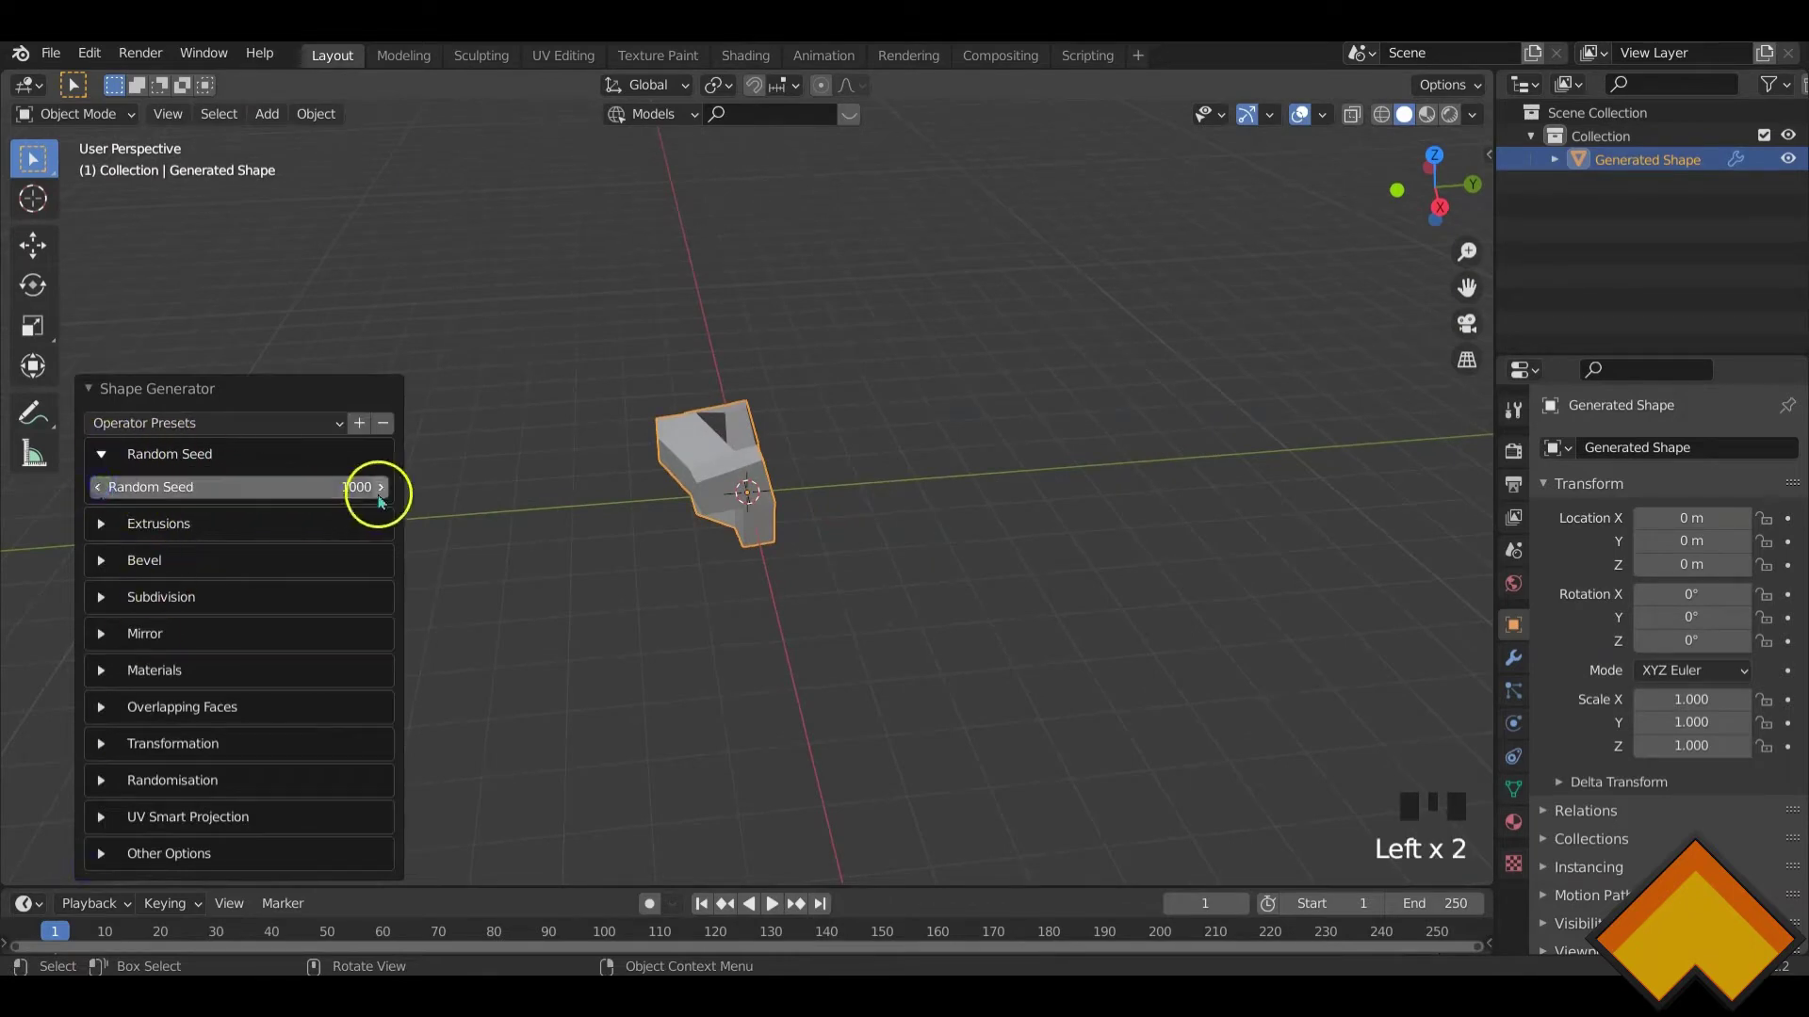
left_click(331, 489)
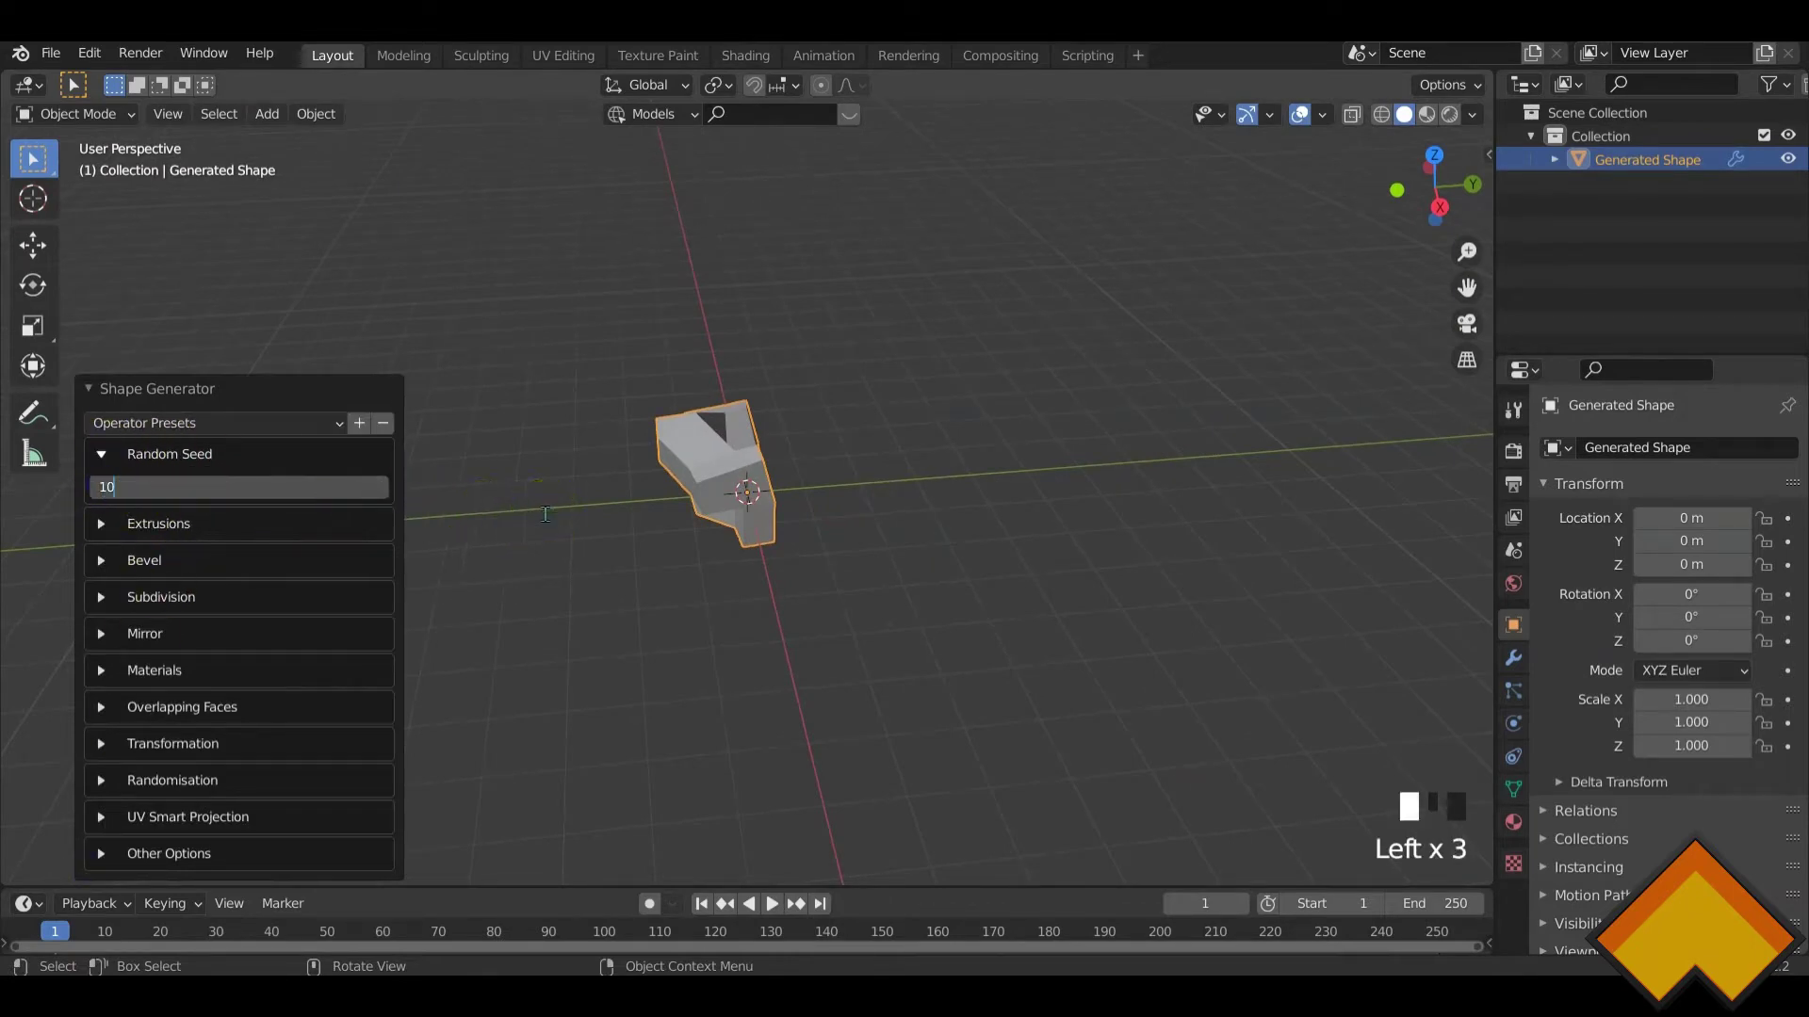
type("1050")
key("Return")
middle_click_drag(546, 513, 744, 565)
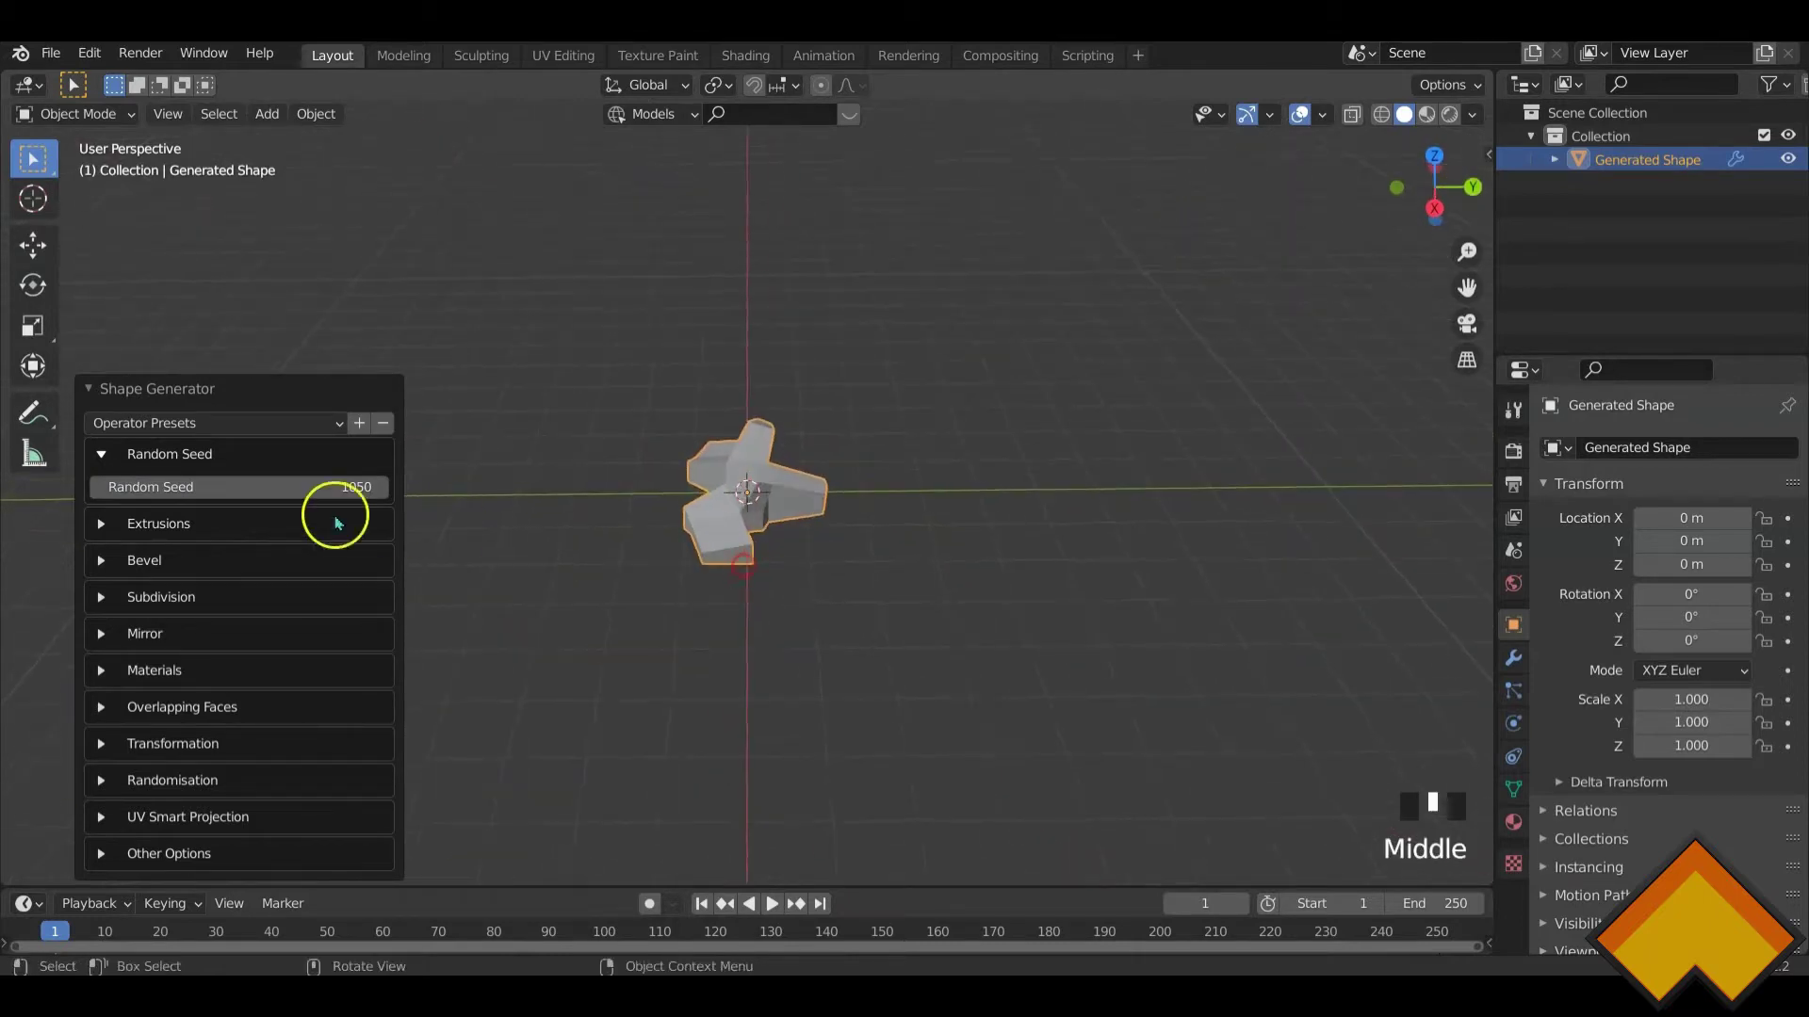
- Set the generated shape's extrusion amount to 40
left_click(100, 524)
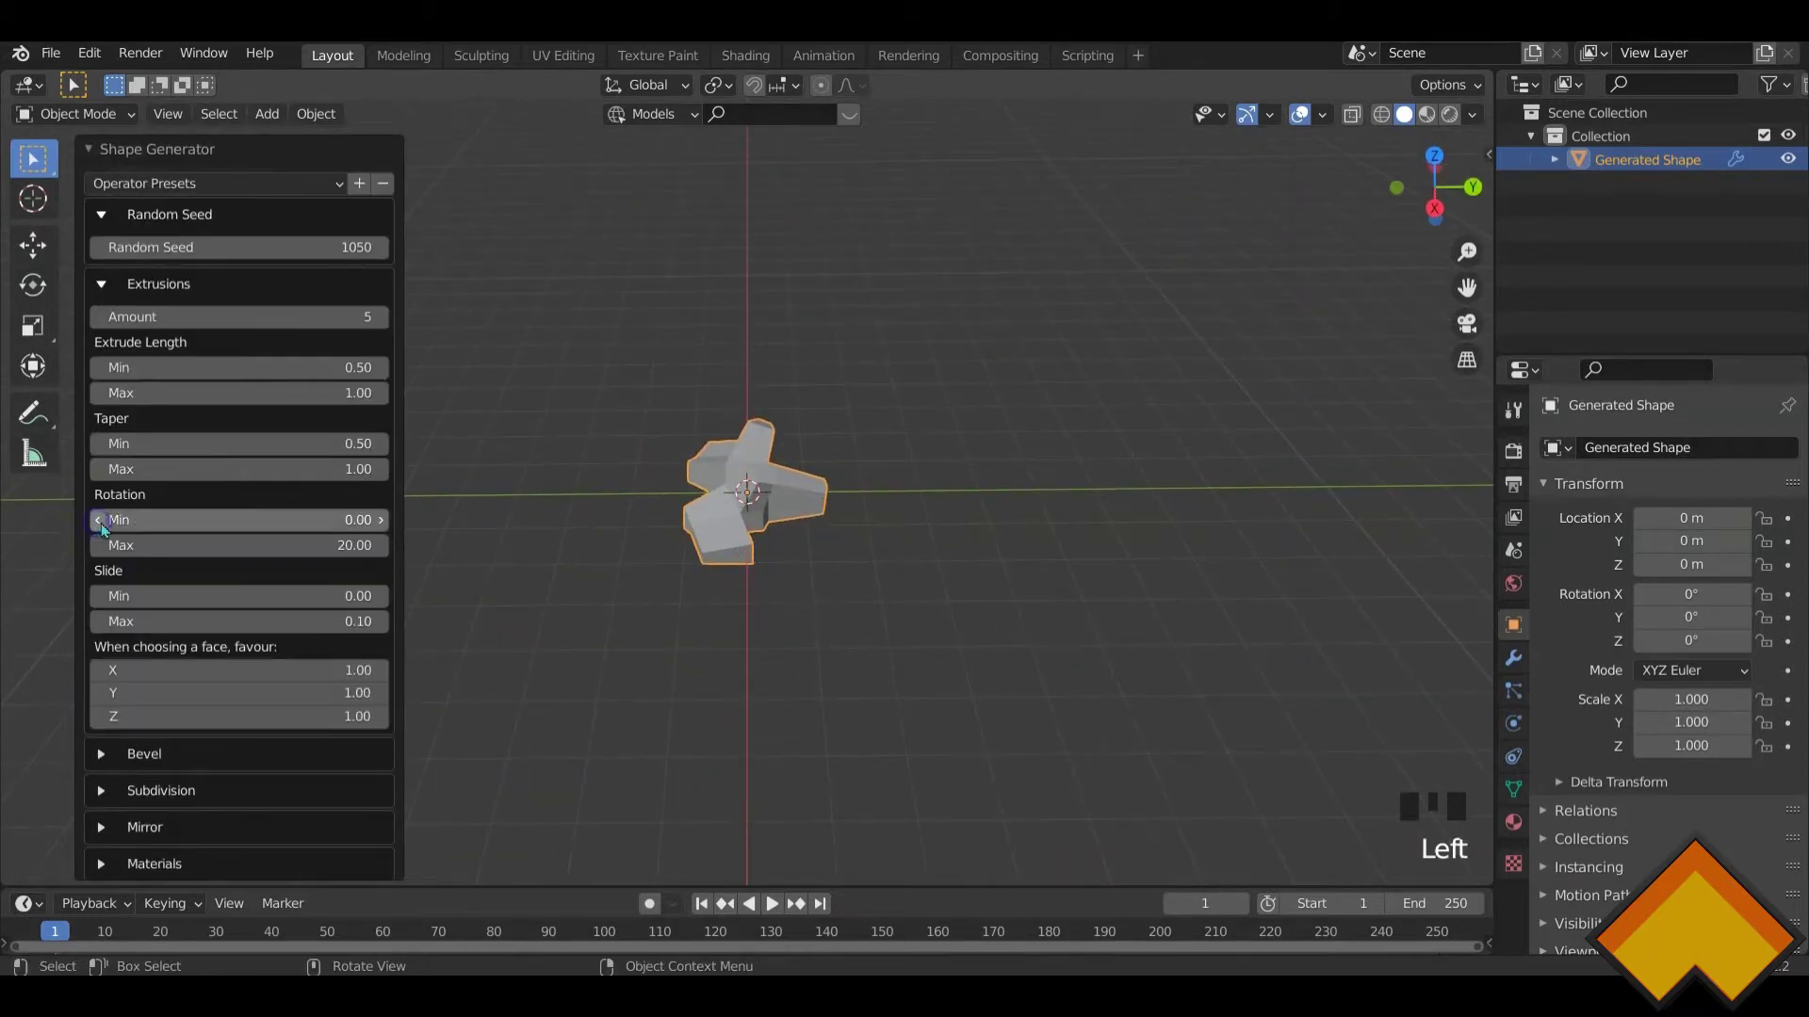
left_click(323, 320)
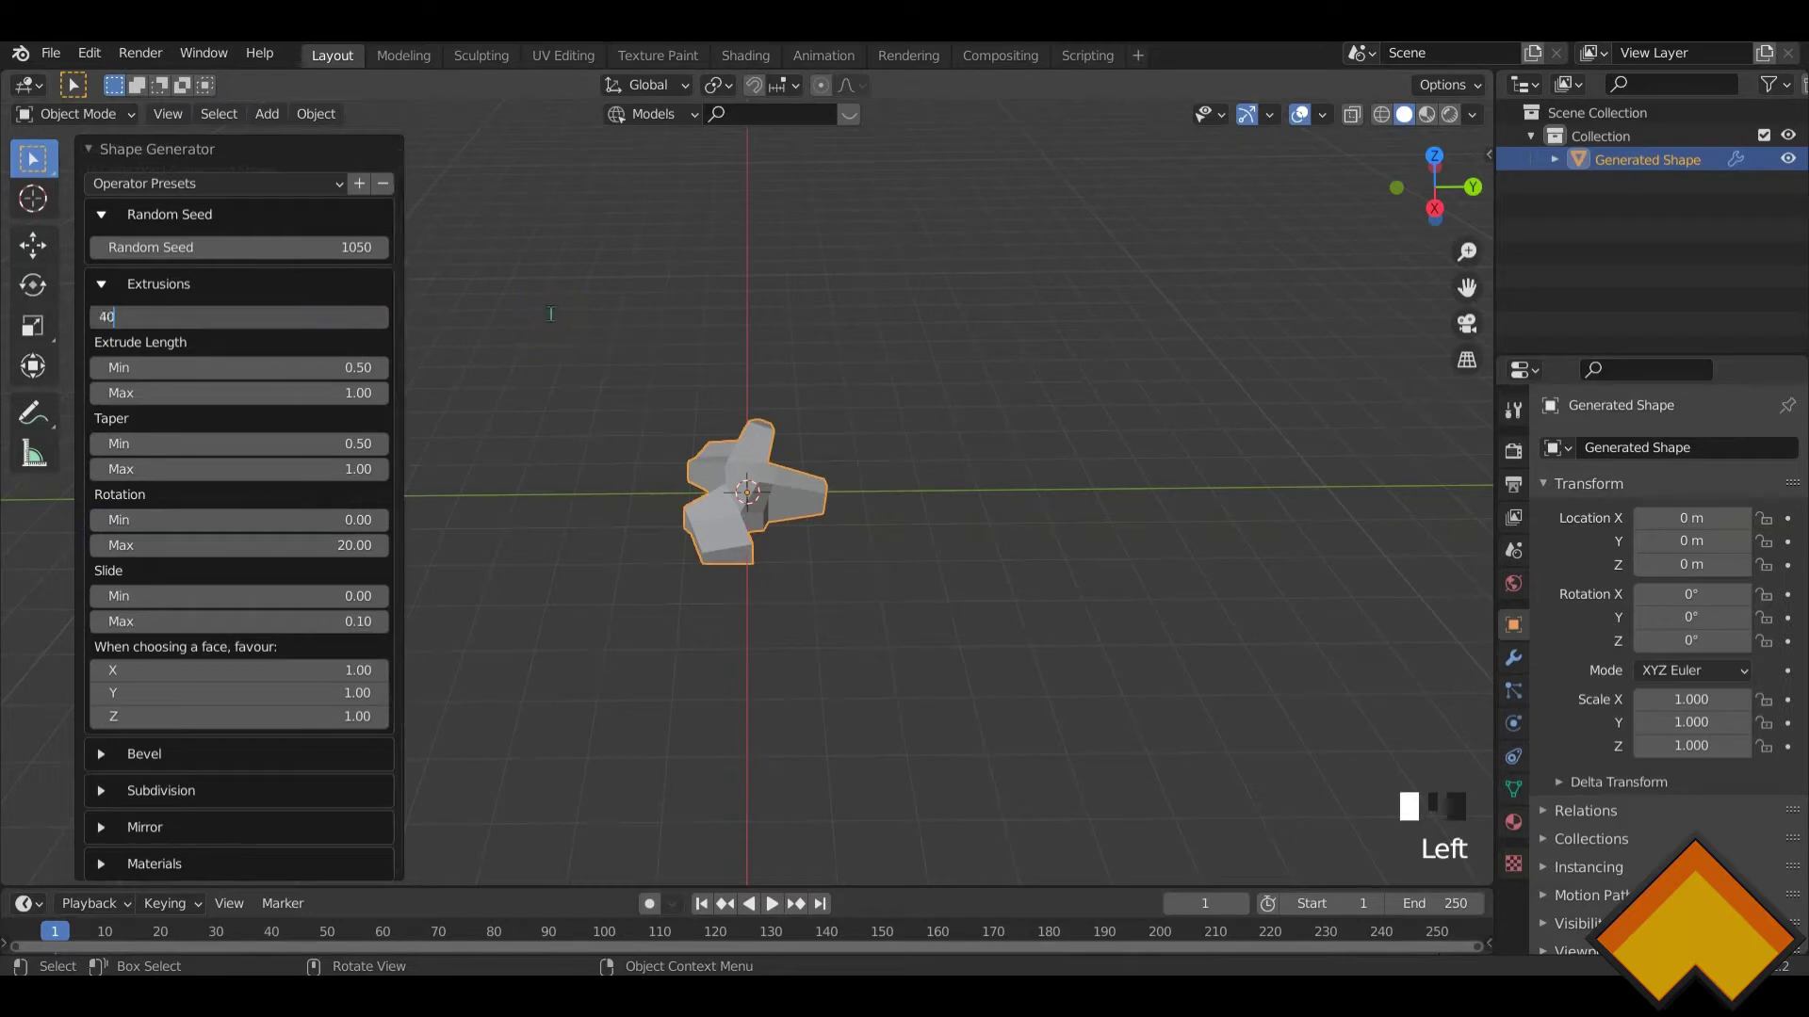
key("Return")
middle_click_drag(603, 405, 796, 494)
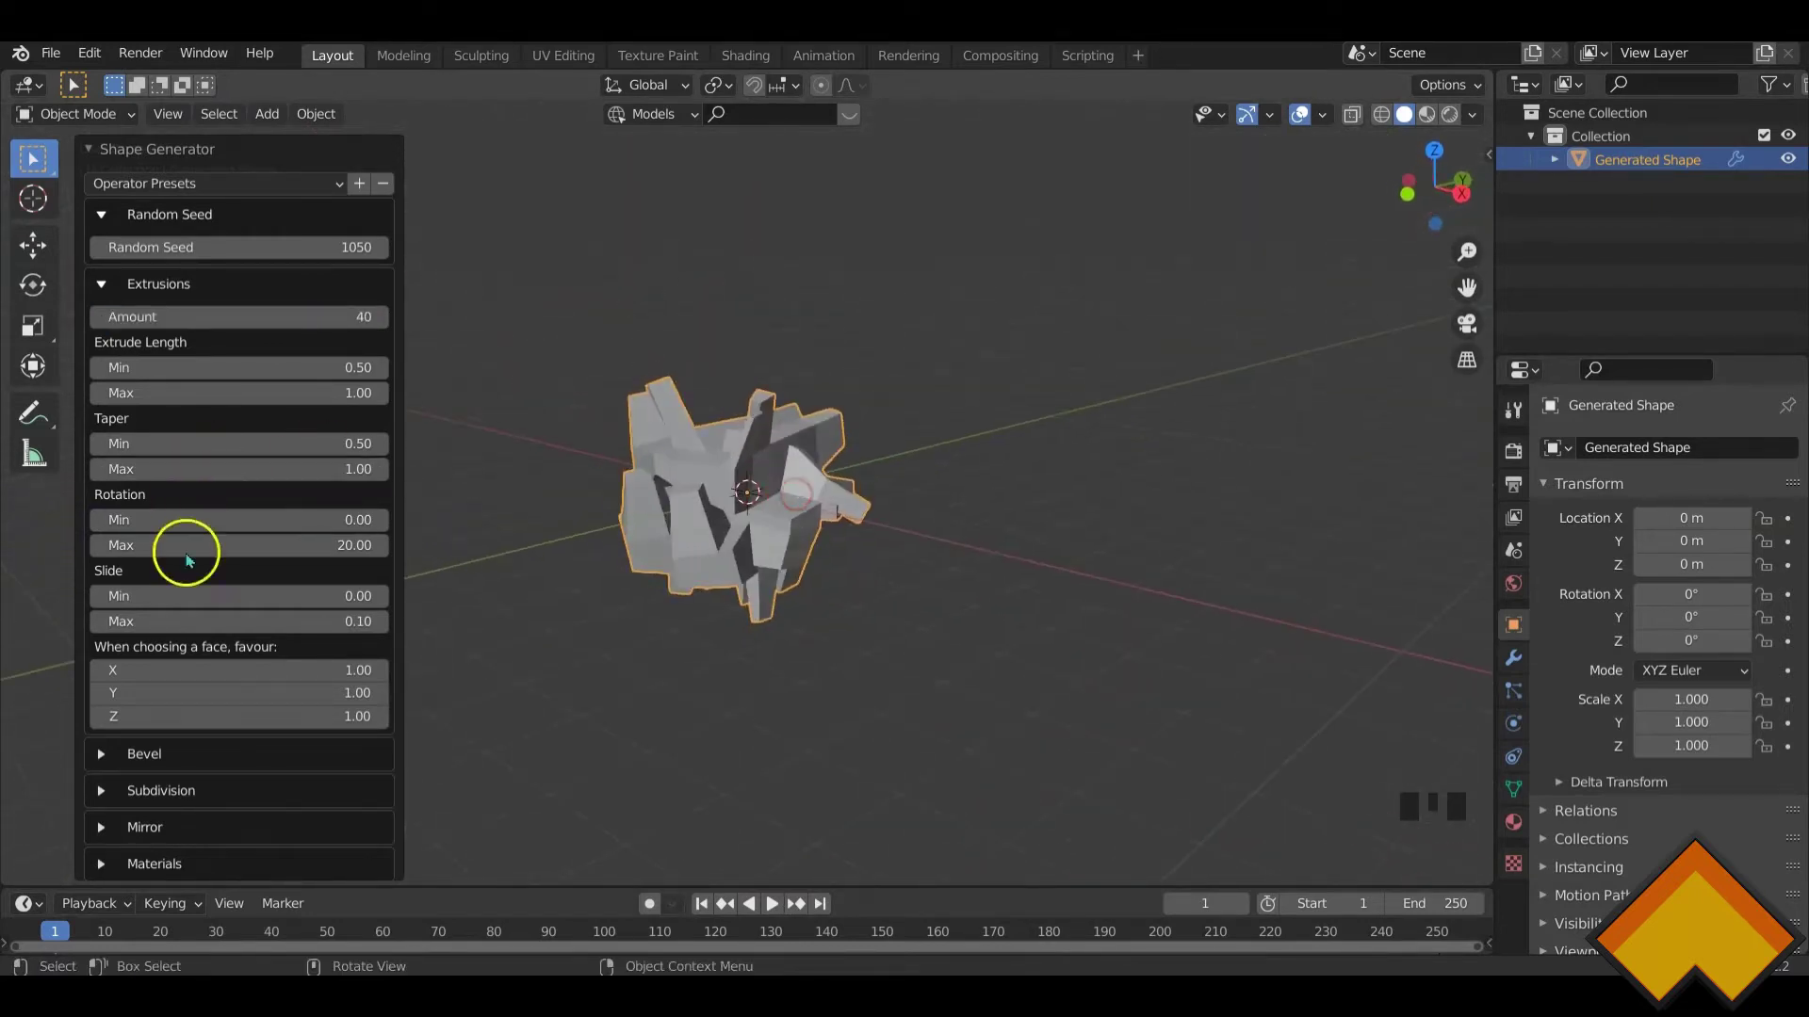
- Turn on Prevent face overlaps in the Shape Generator's overlapping faces settings
scroll(211, 749, "down", 4)
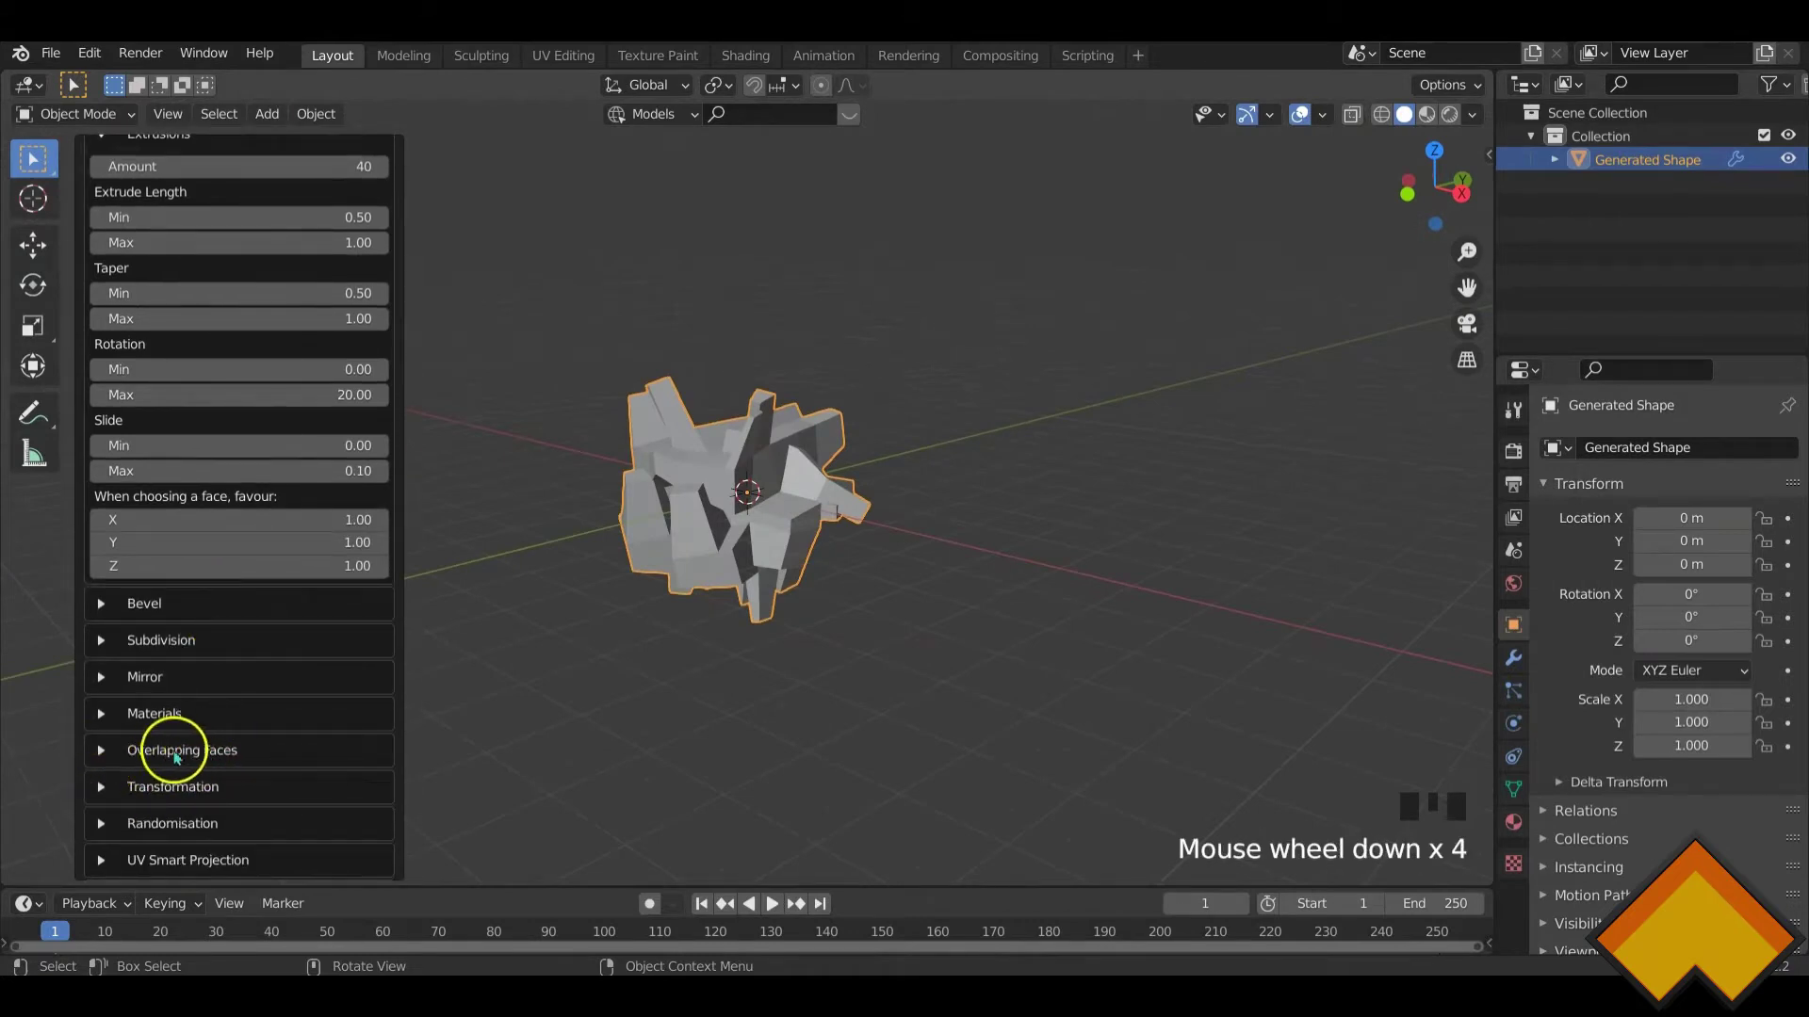
left_click(176, 752)
scroll(153, 727, "down", 2)
left_click(98, 709)
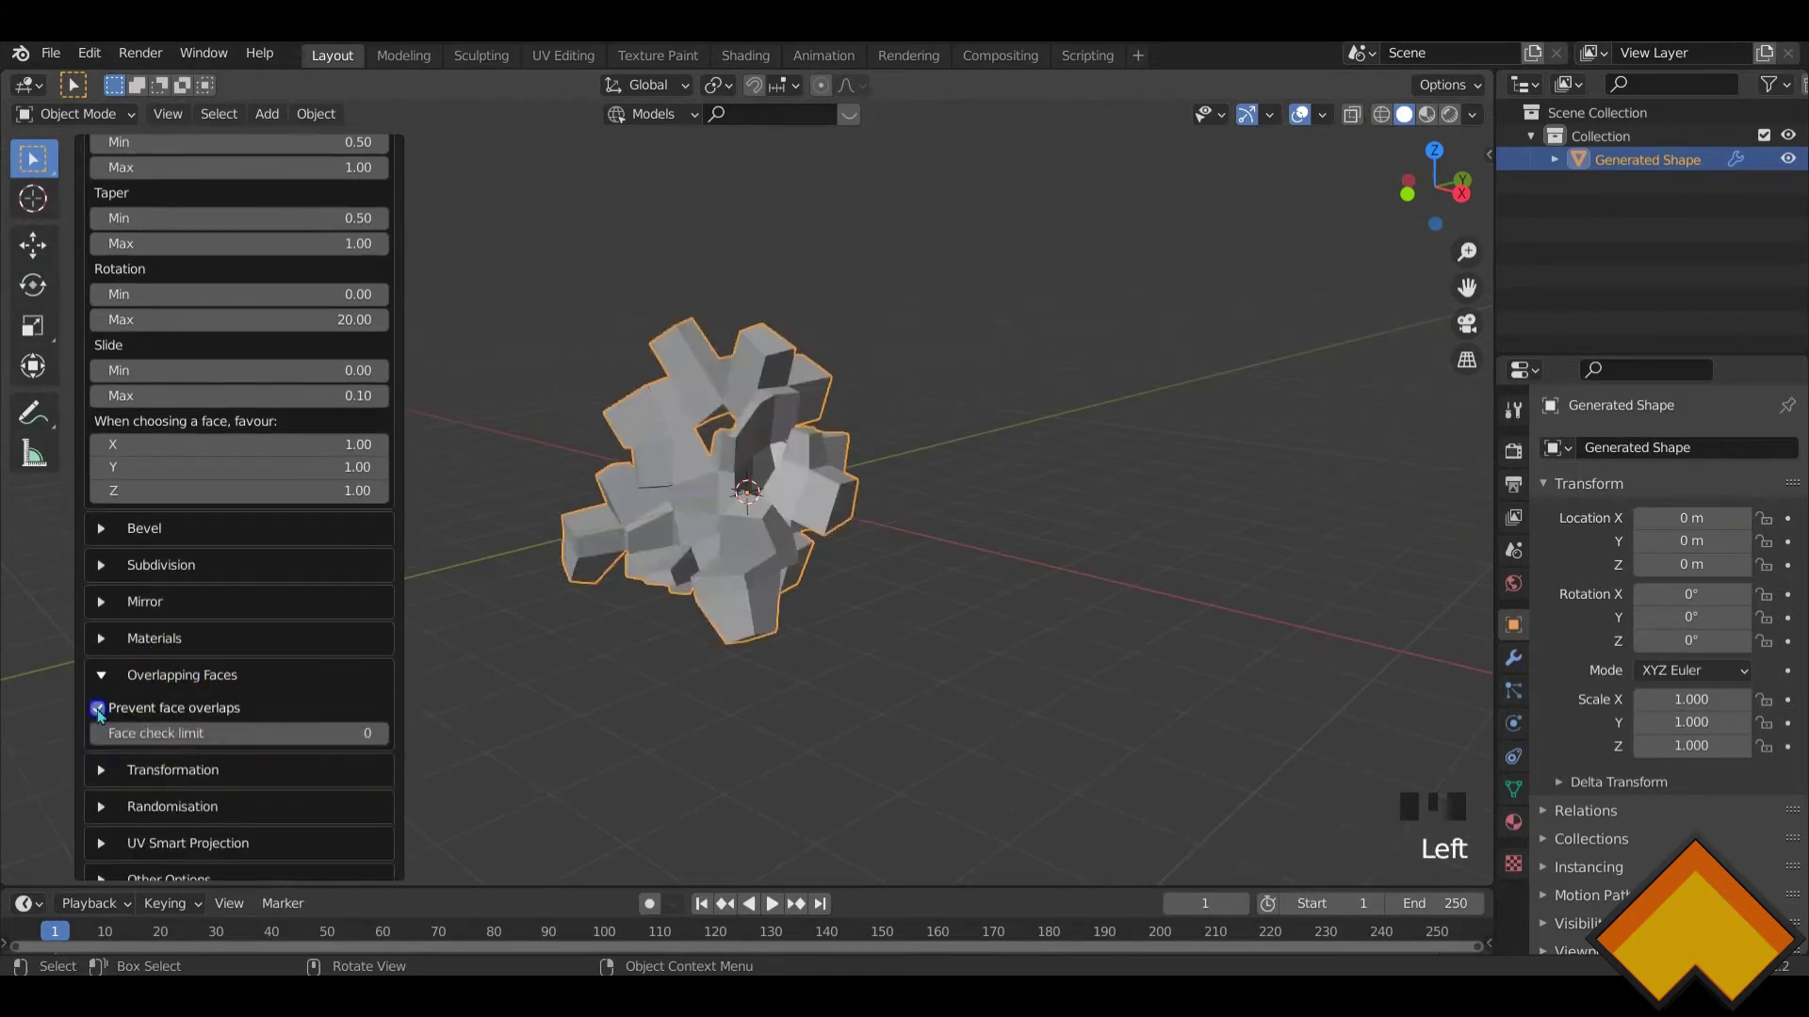
middle_click_drag(657, 549, 744, 516)
- Raise the generated shape's extrusion amount to 45
scroll(347, 355, "up", 5)
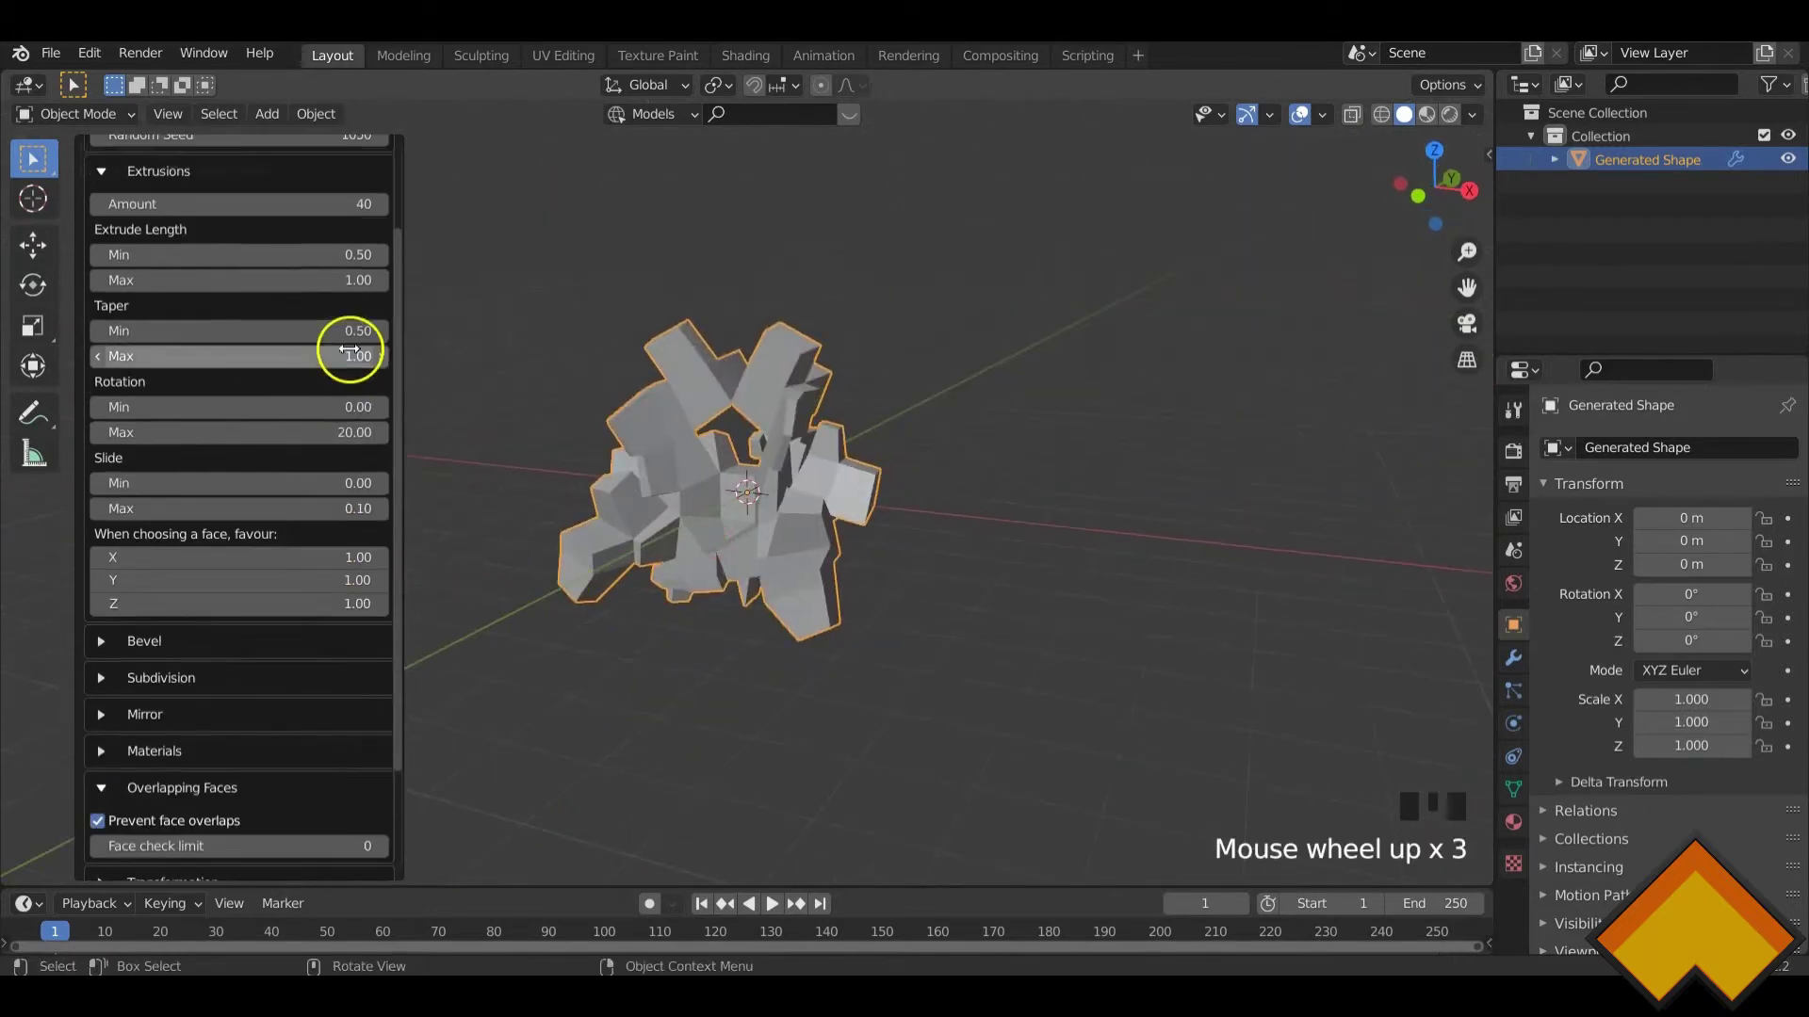
middle_click_drag(645, 480, 550, 502)
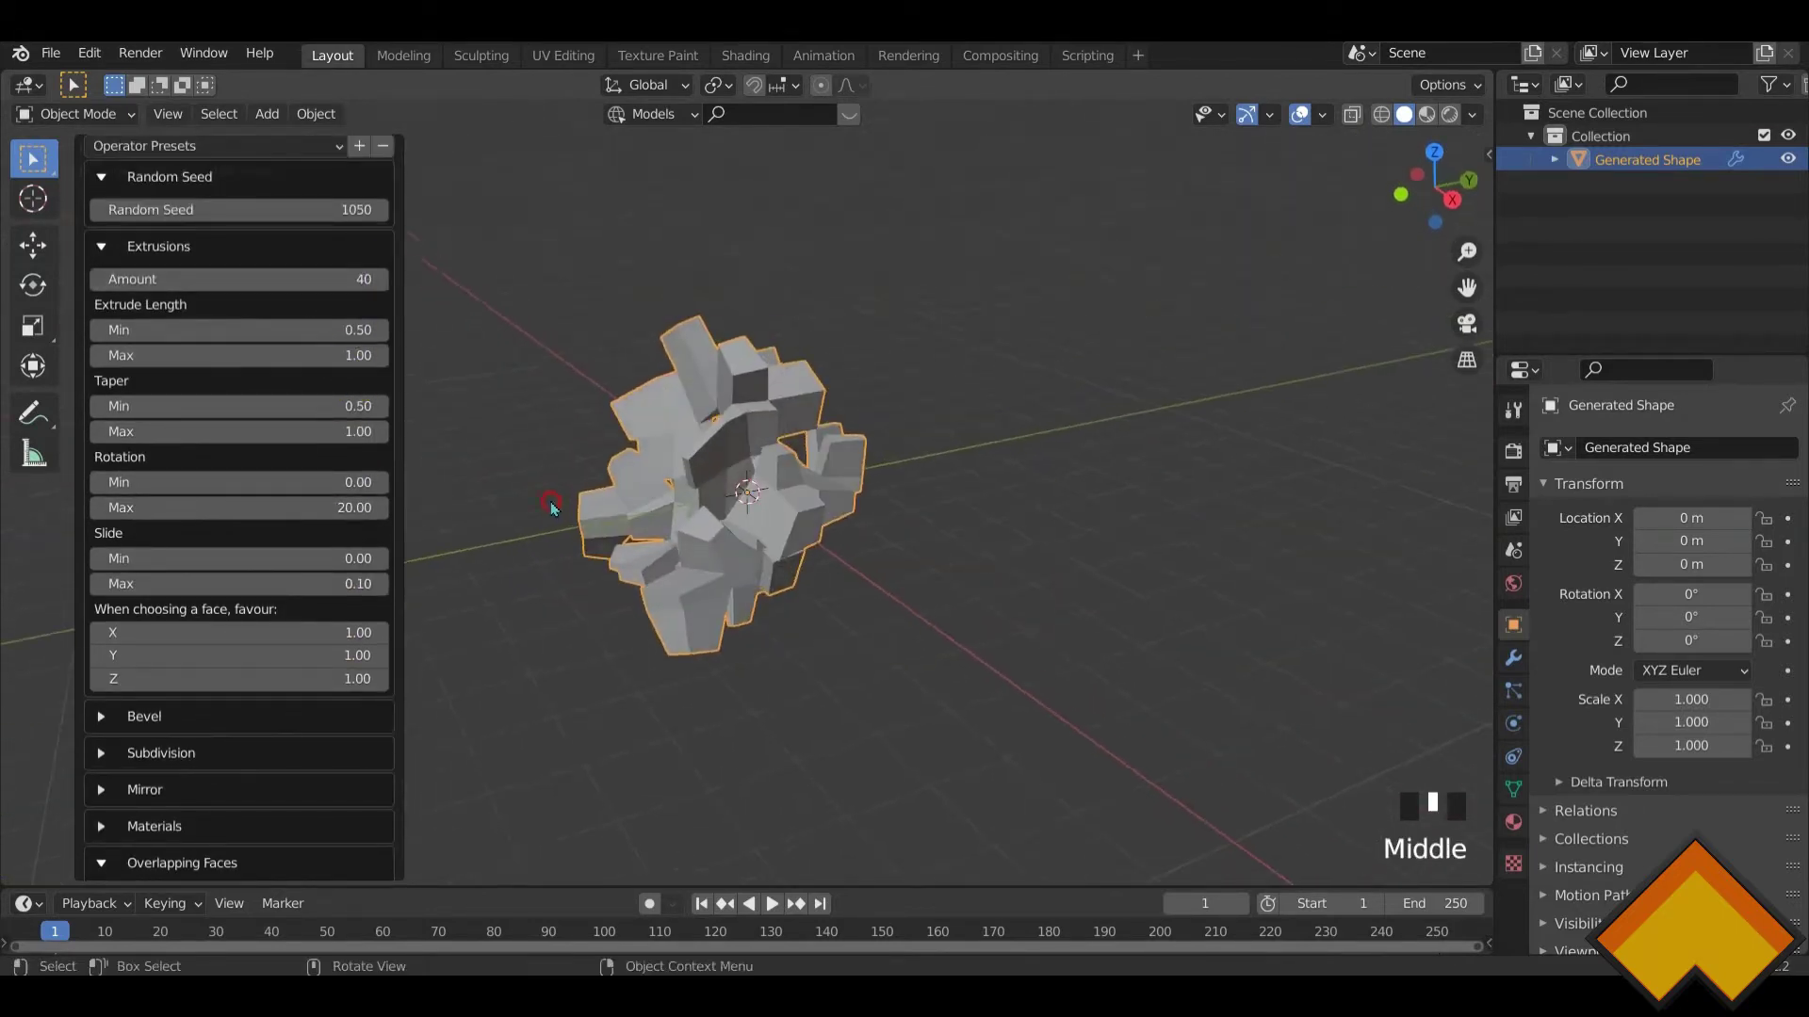
left_click(382, 280)
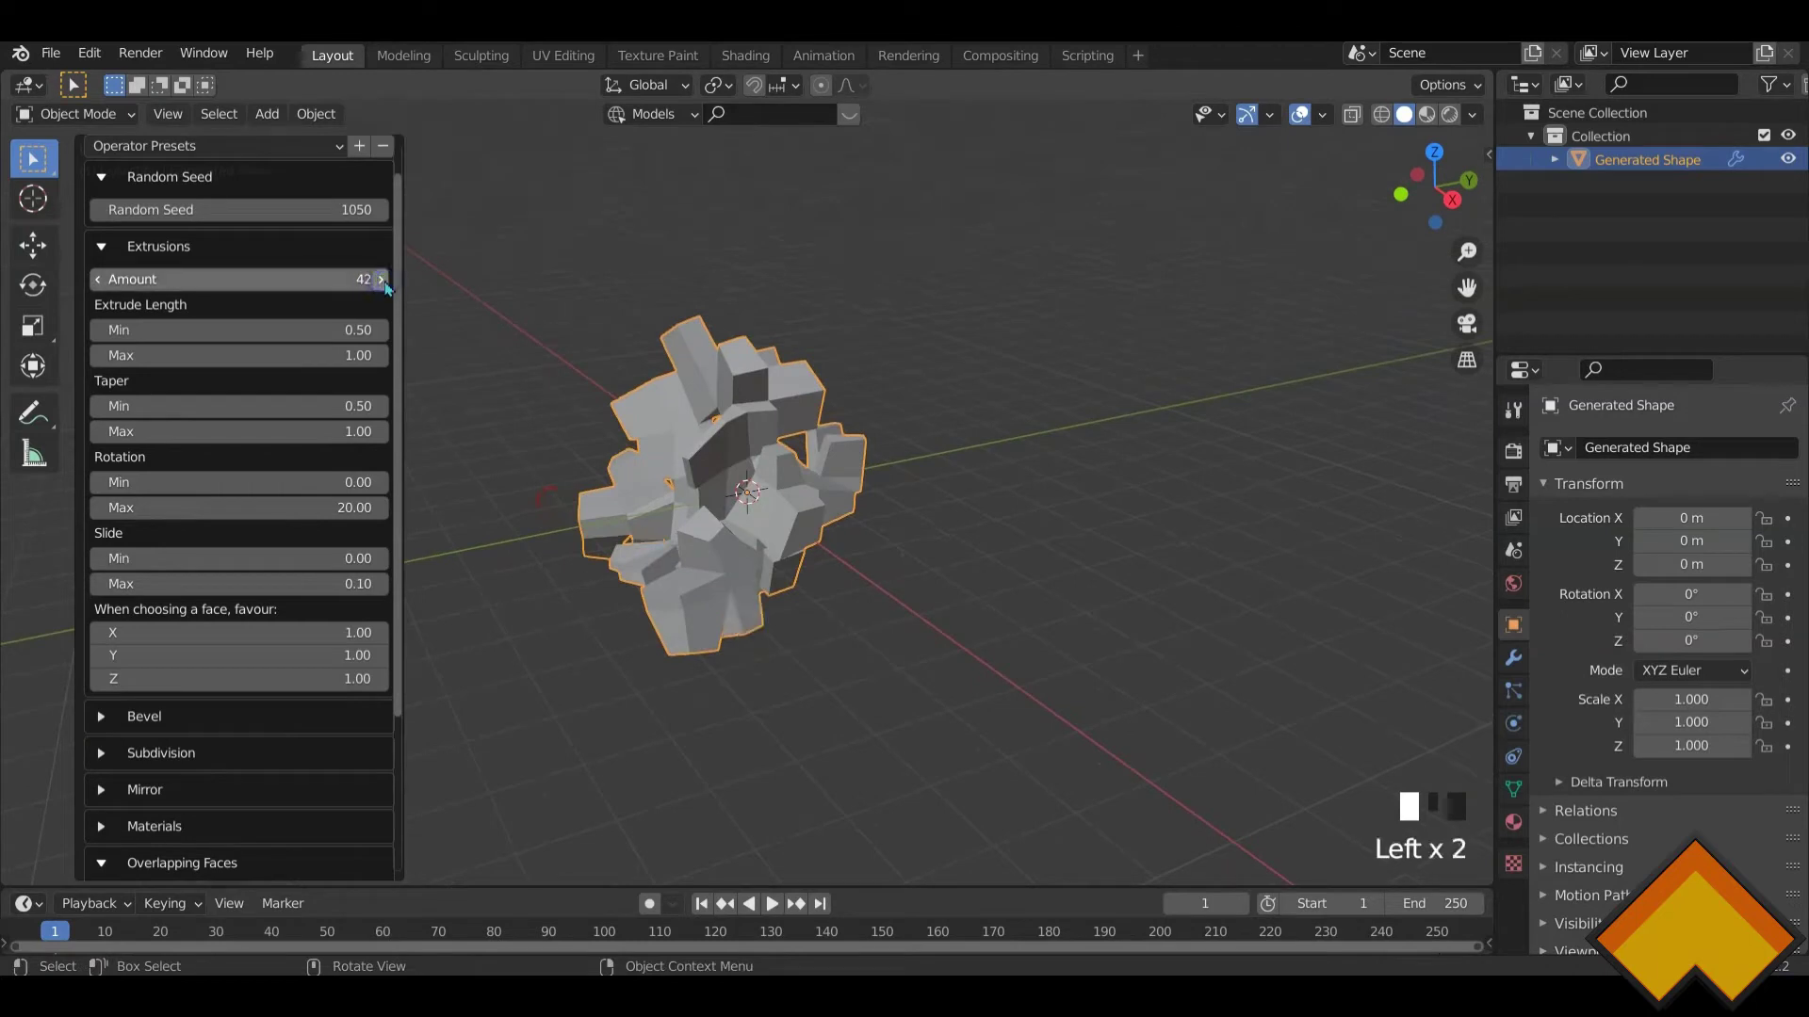
left_click(382, 280)
left_click(382, 285)
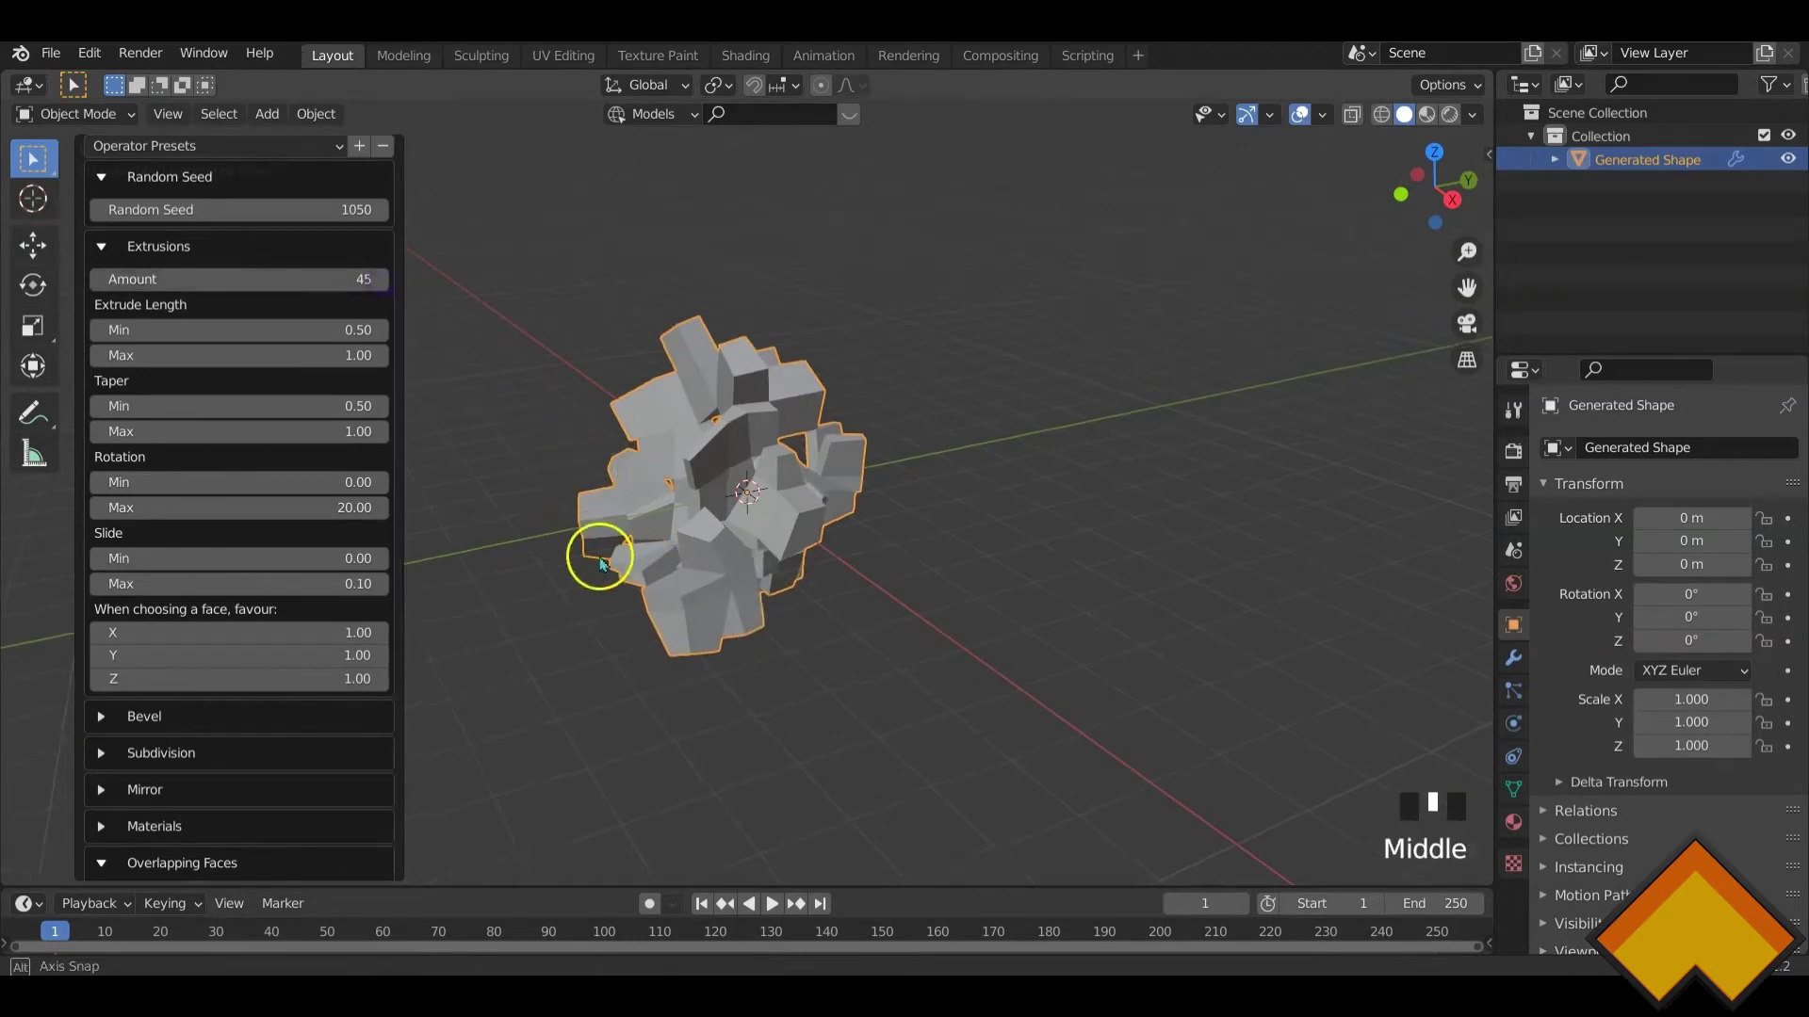
middle_click_drag(602, 554, 749, 559)
left_click(382, 280)
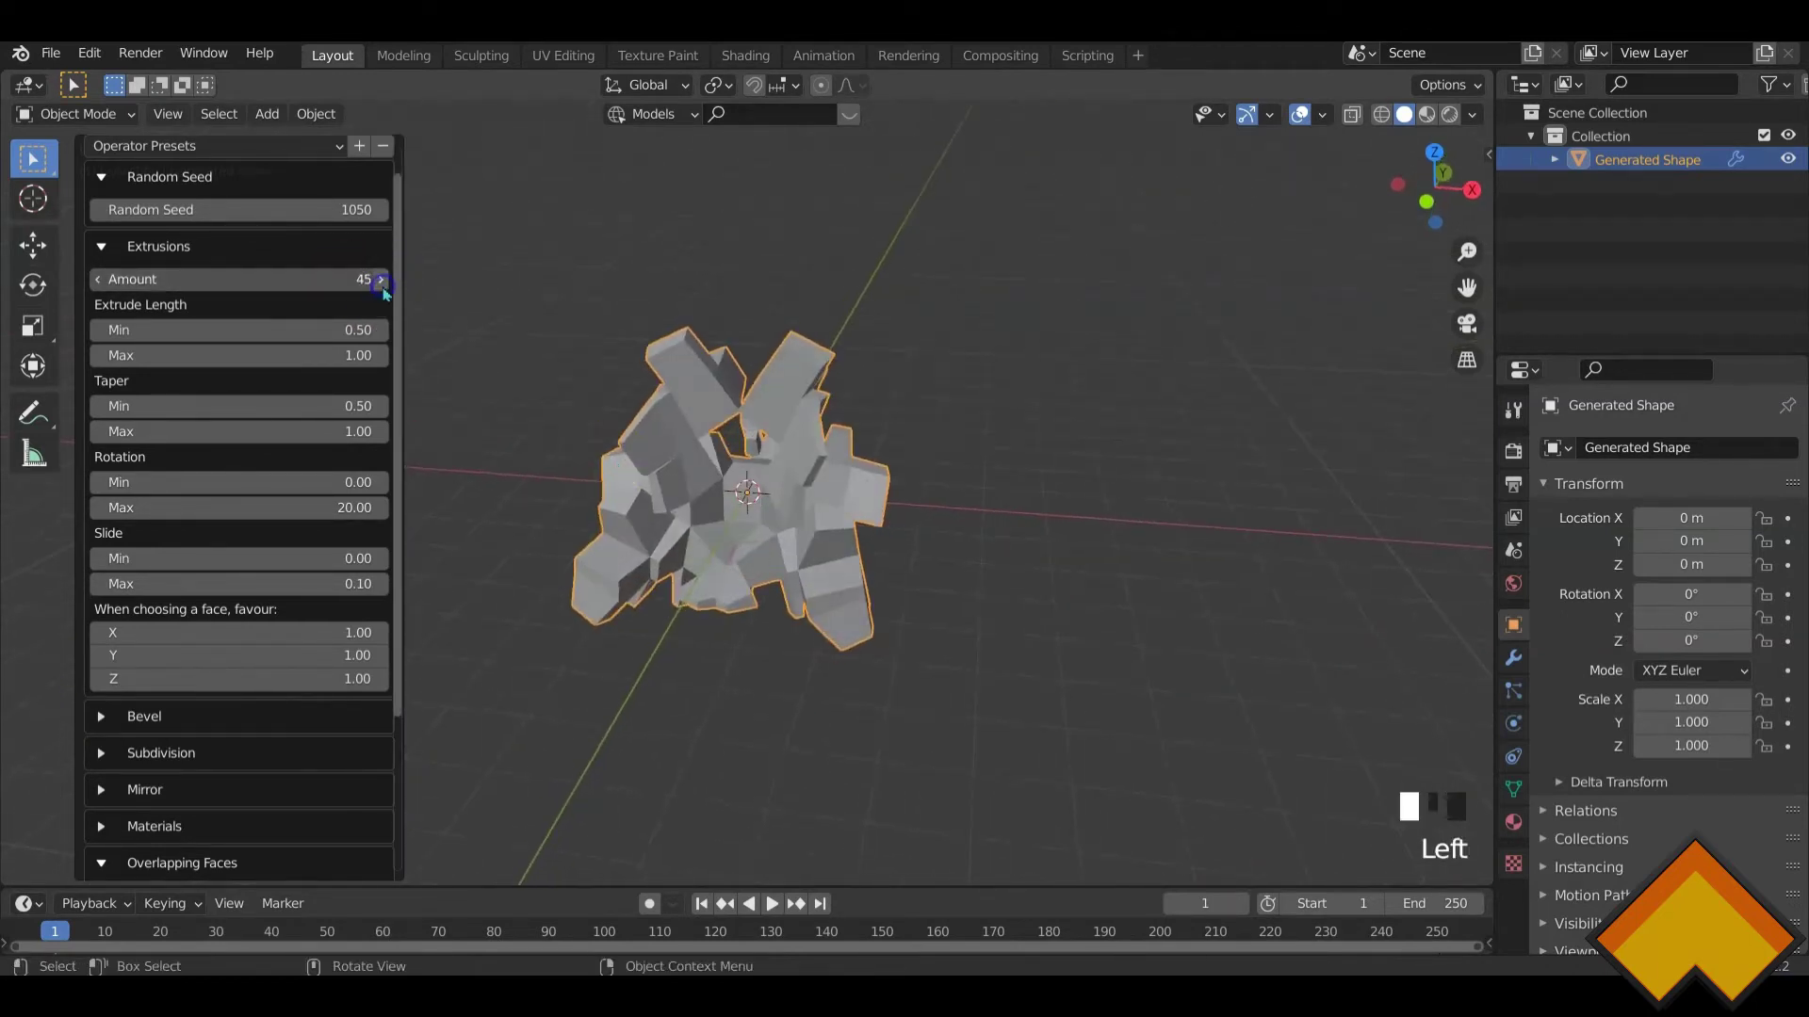
left_click(98, 280)
middle_click_drag(575, 492, 1001, 497)
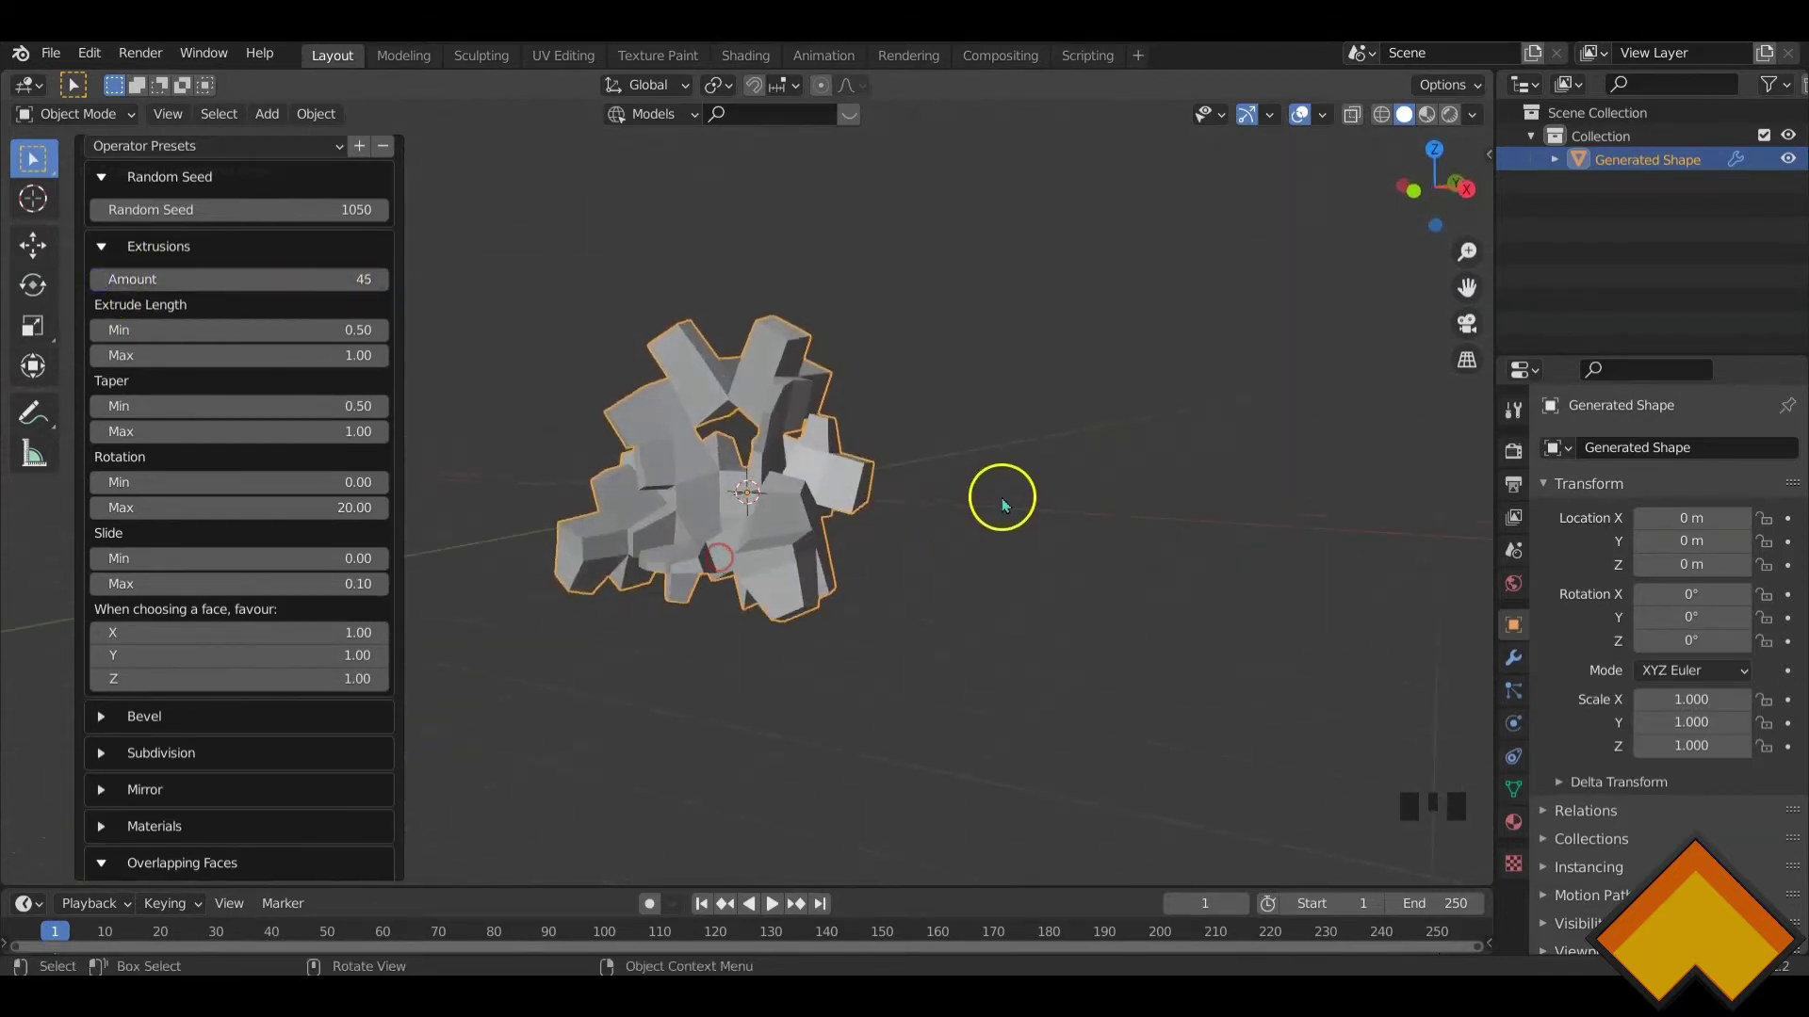
- Reselect the generated shape and scale it along the Y axis to about 0.536
left_click(1001, 498)
left_click(647, 474)
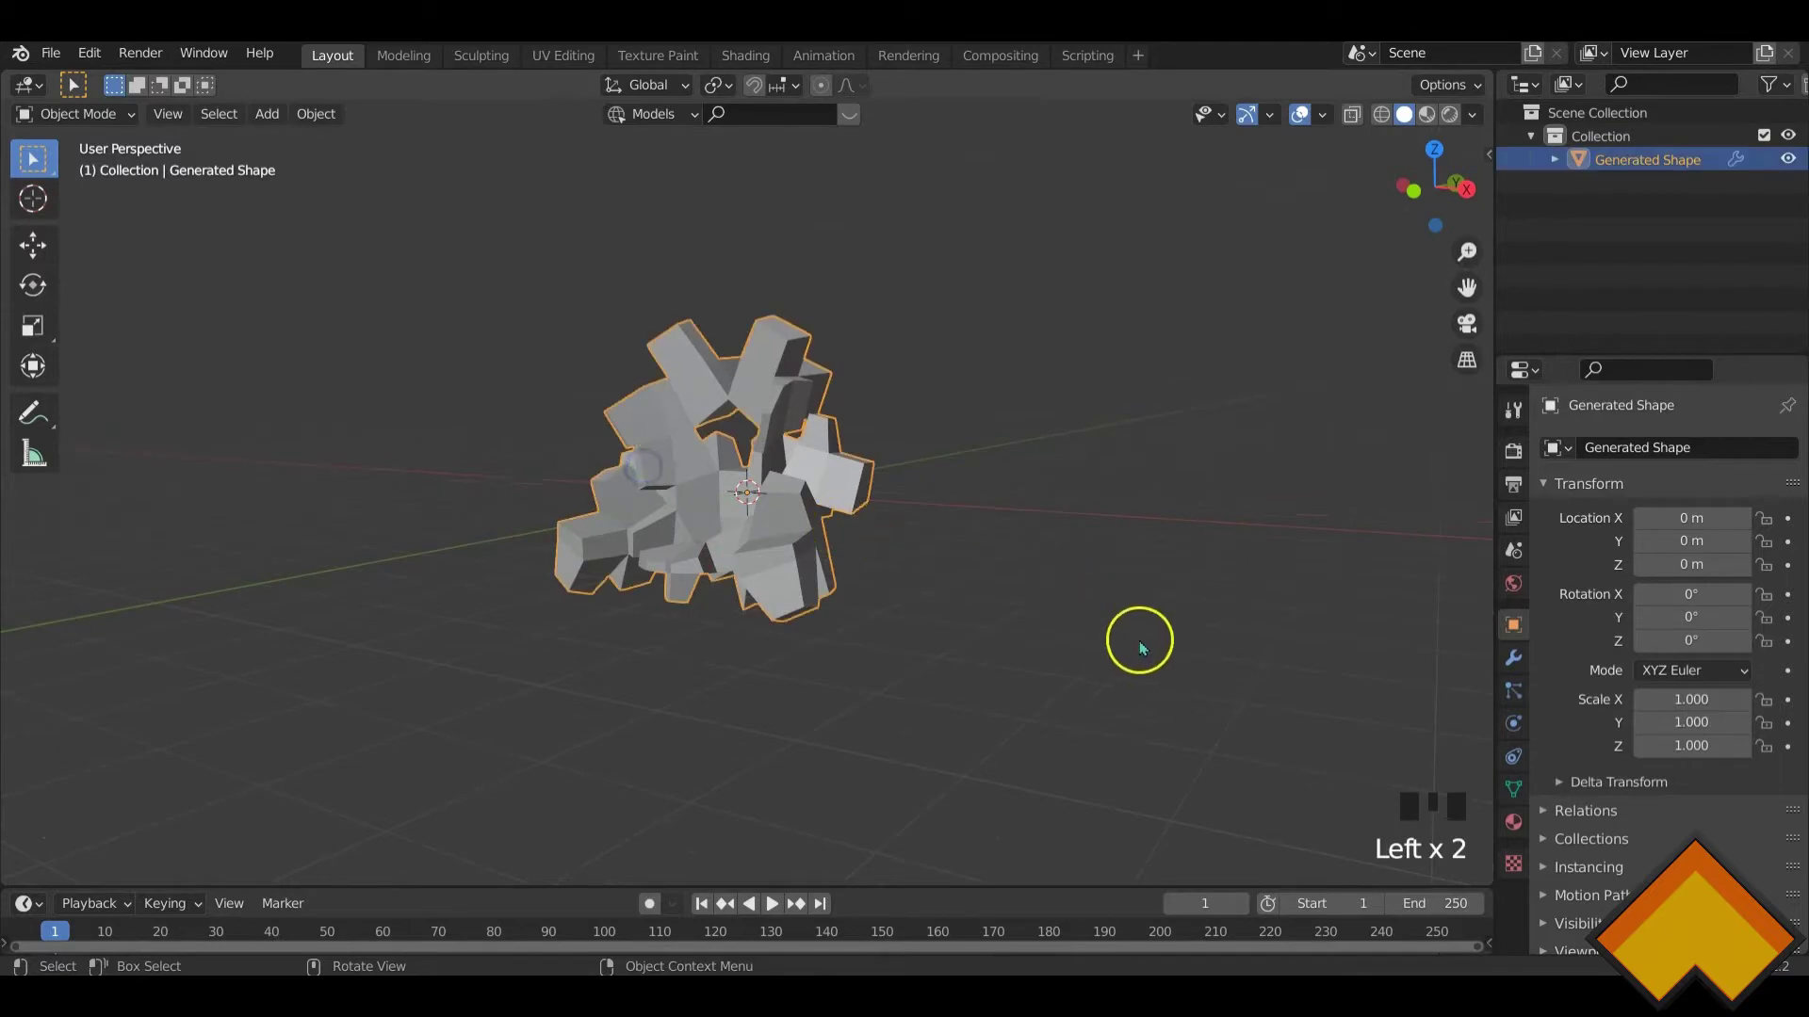
middle_click_drag(1139, 638, 1036, 683)
key("s")
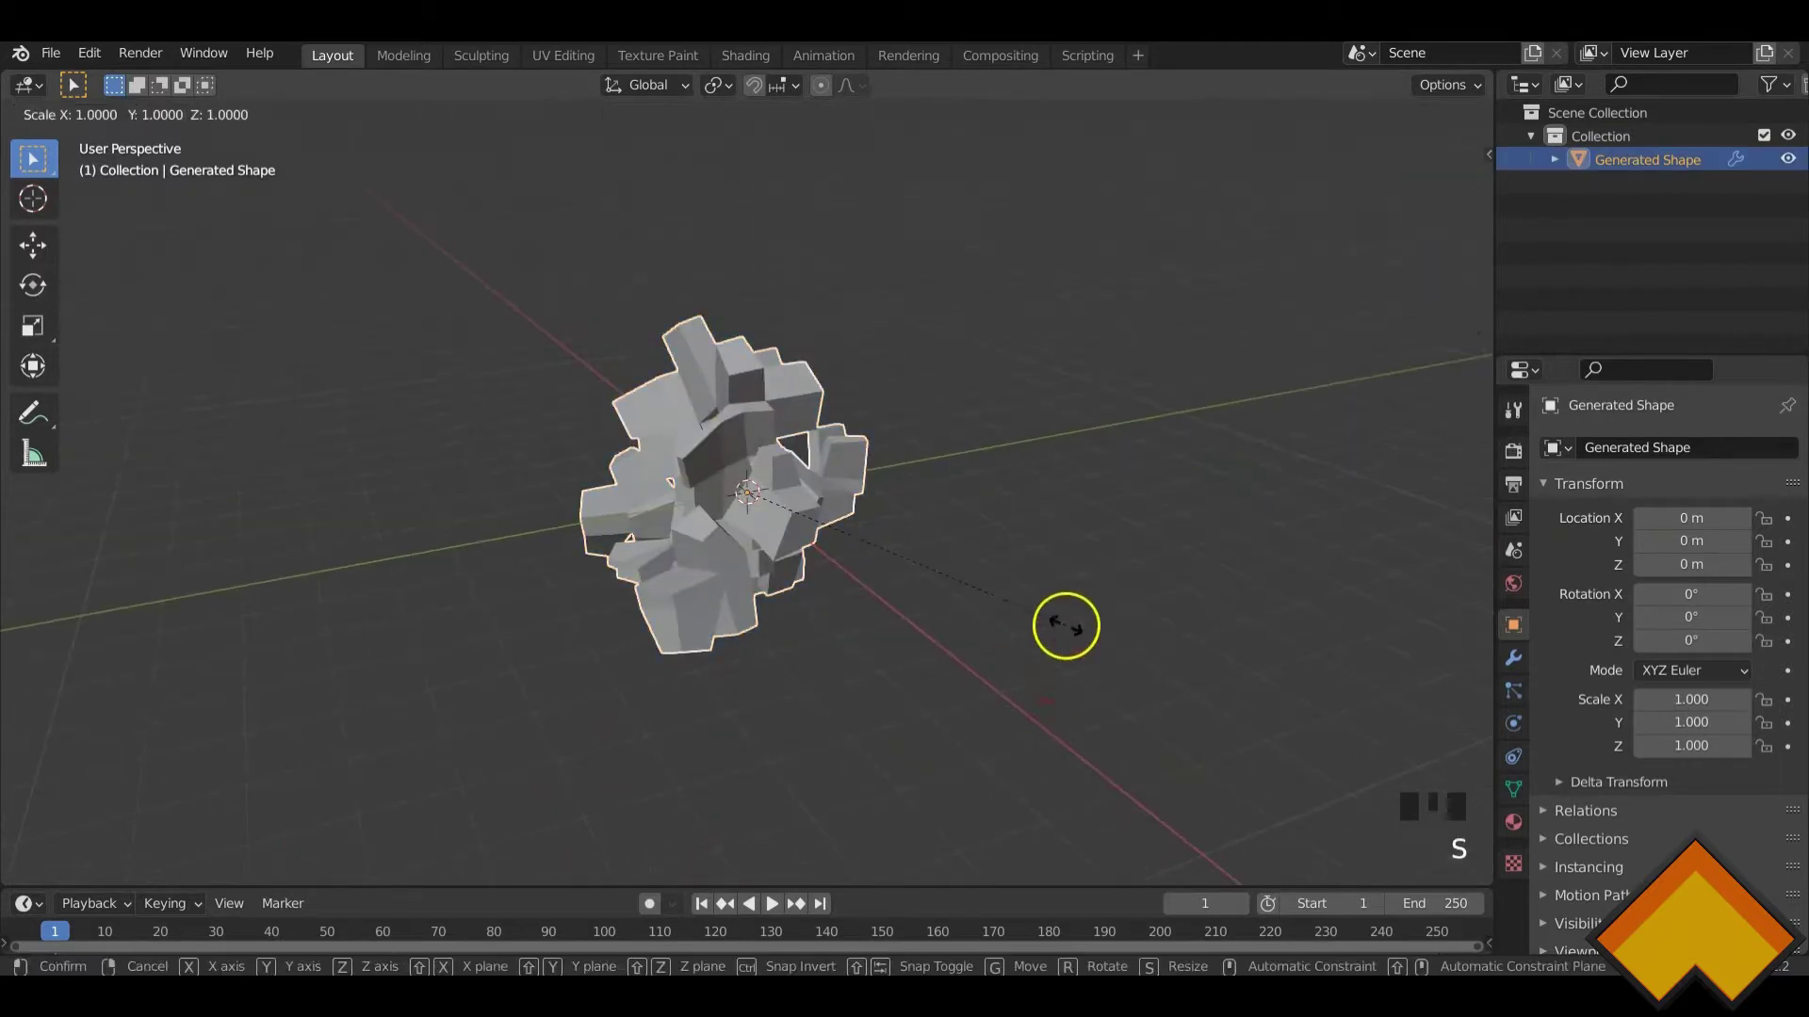
key("y")
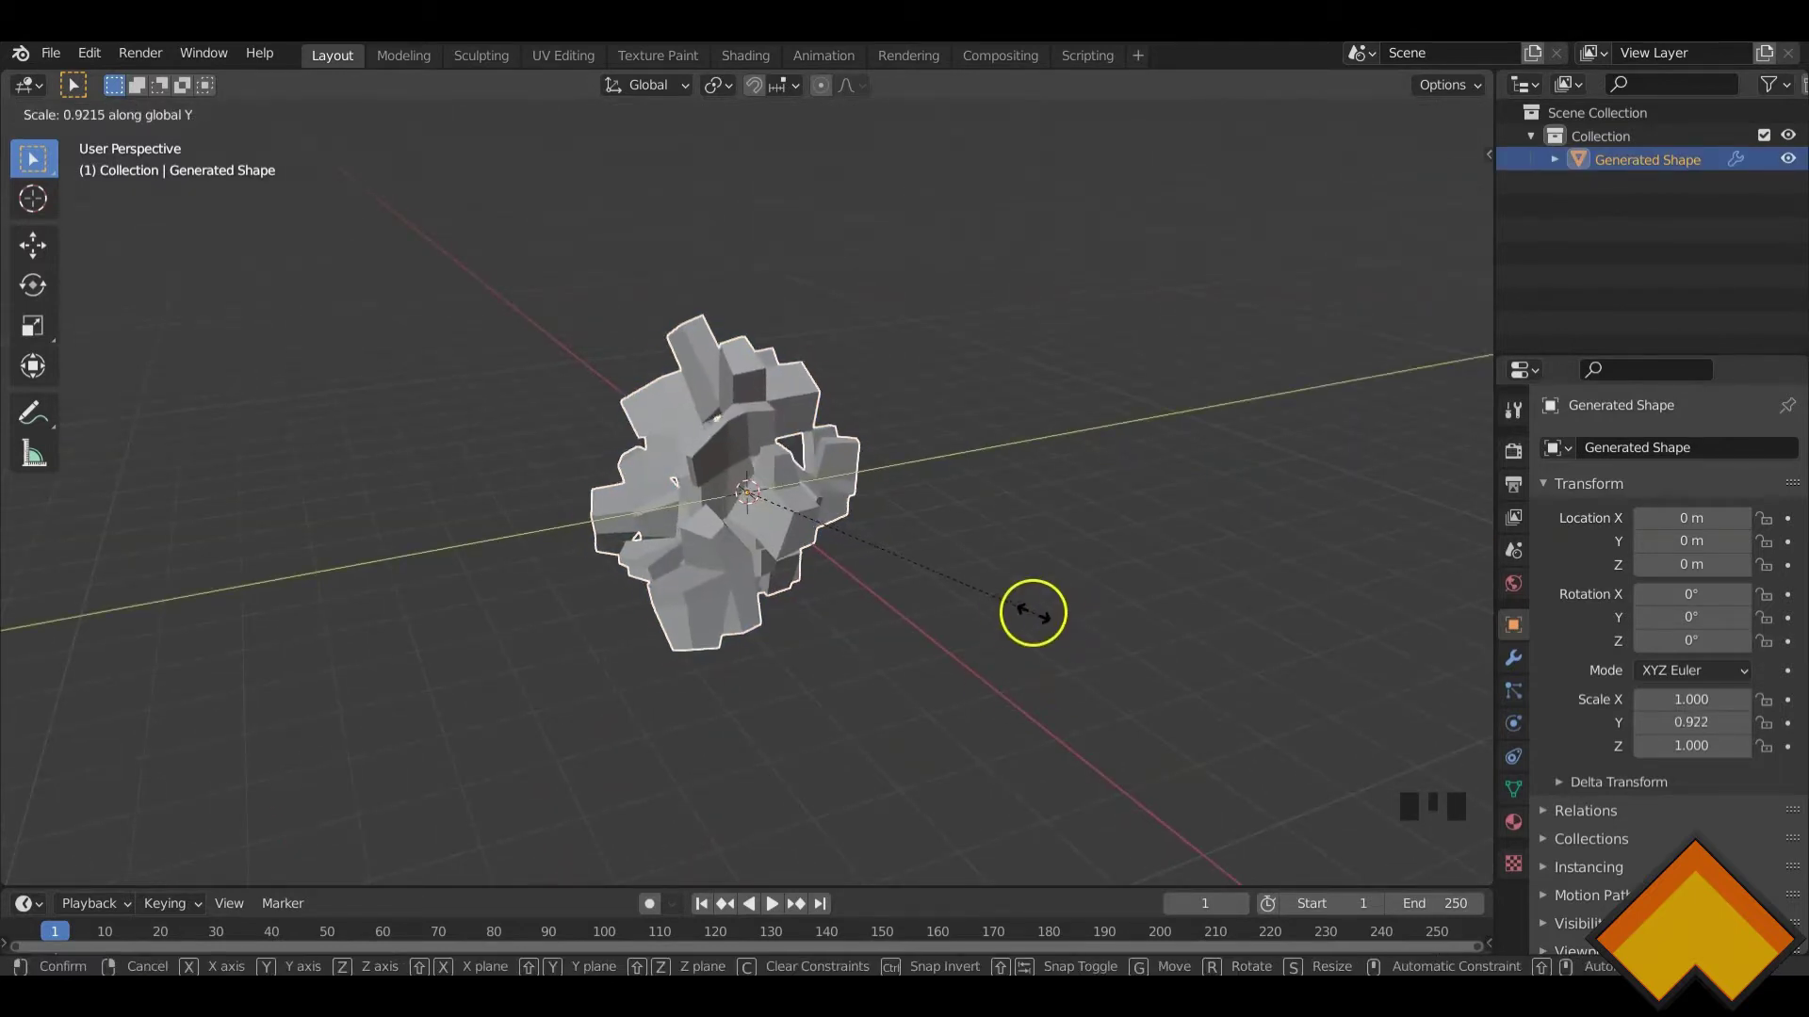
left_click(918, 577)
middle_click_drag(919, 577, 958, 620)
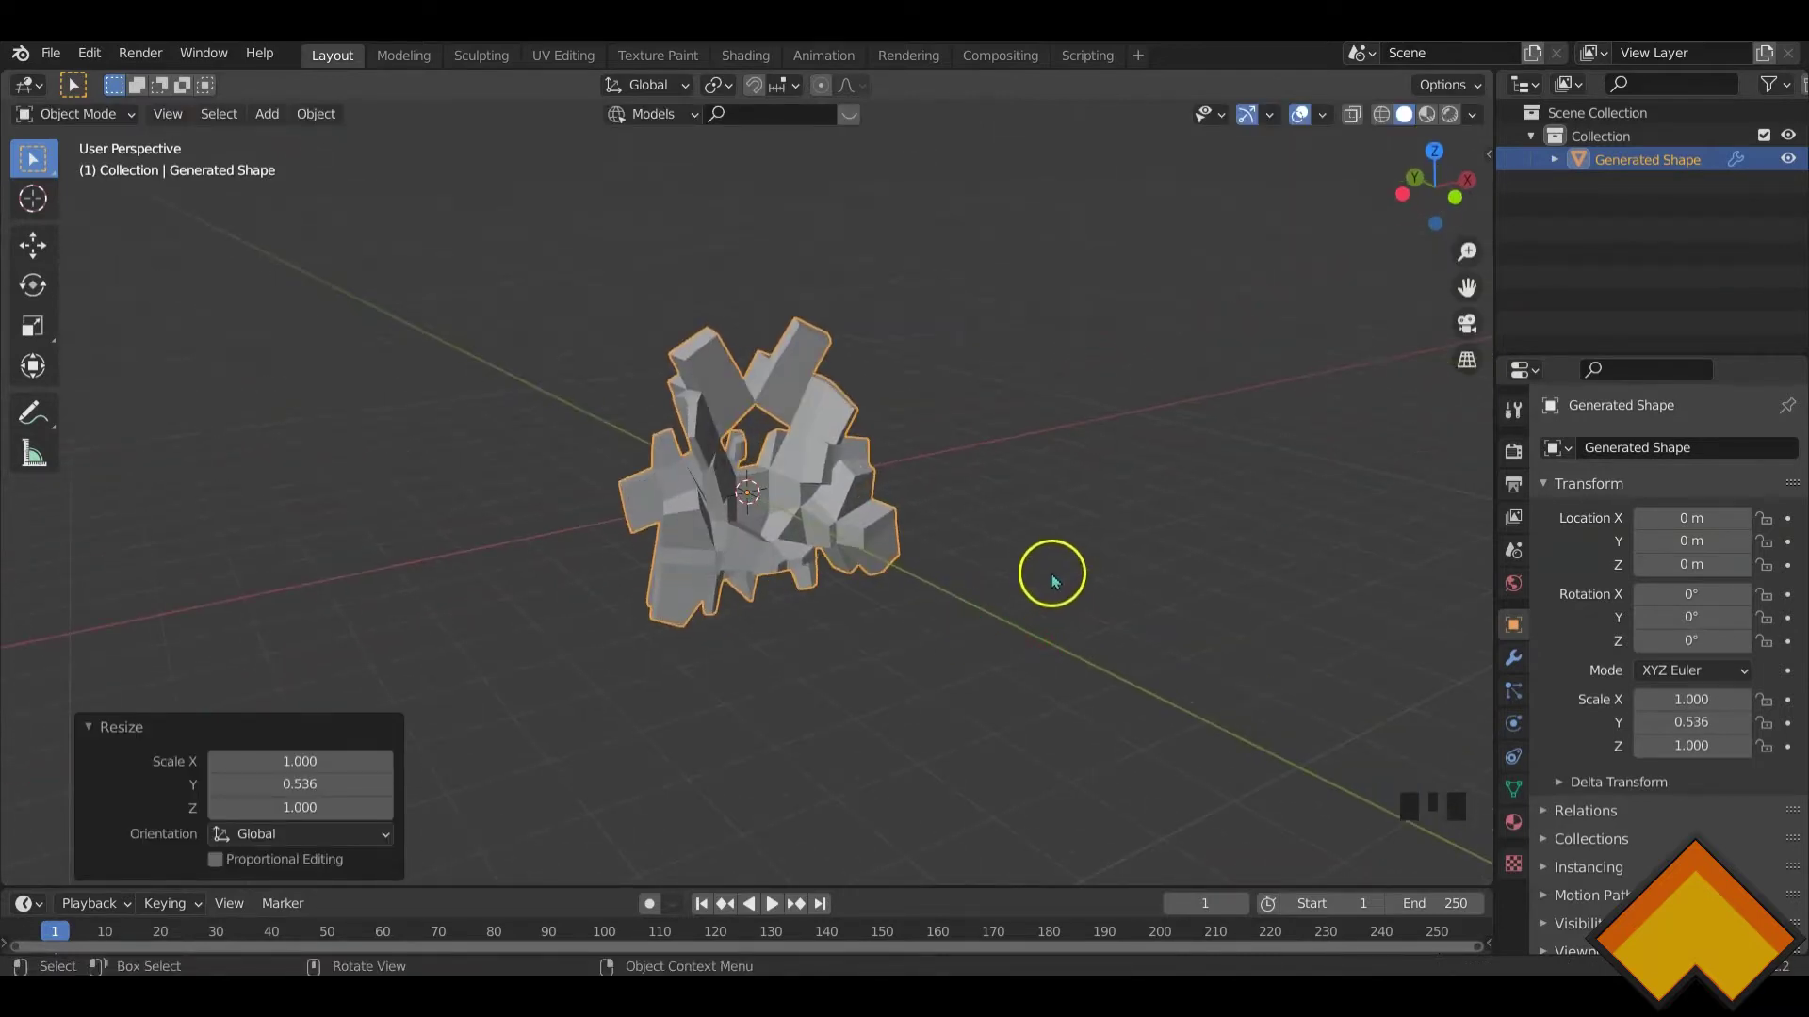
- Stretch the generated shape along the Z axis to a scale of about 1.493
key("s")
key("z")
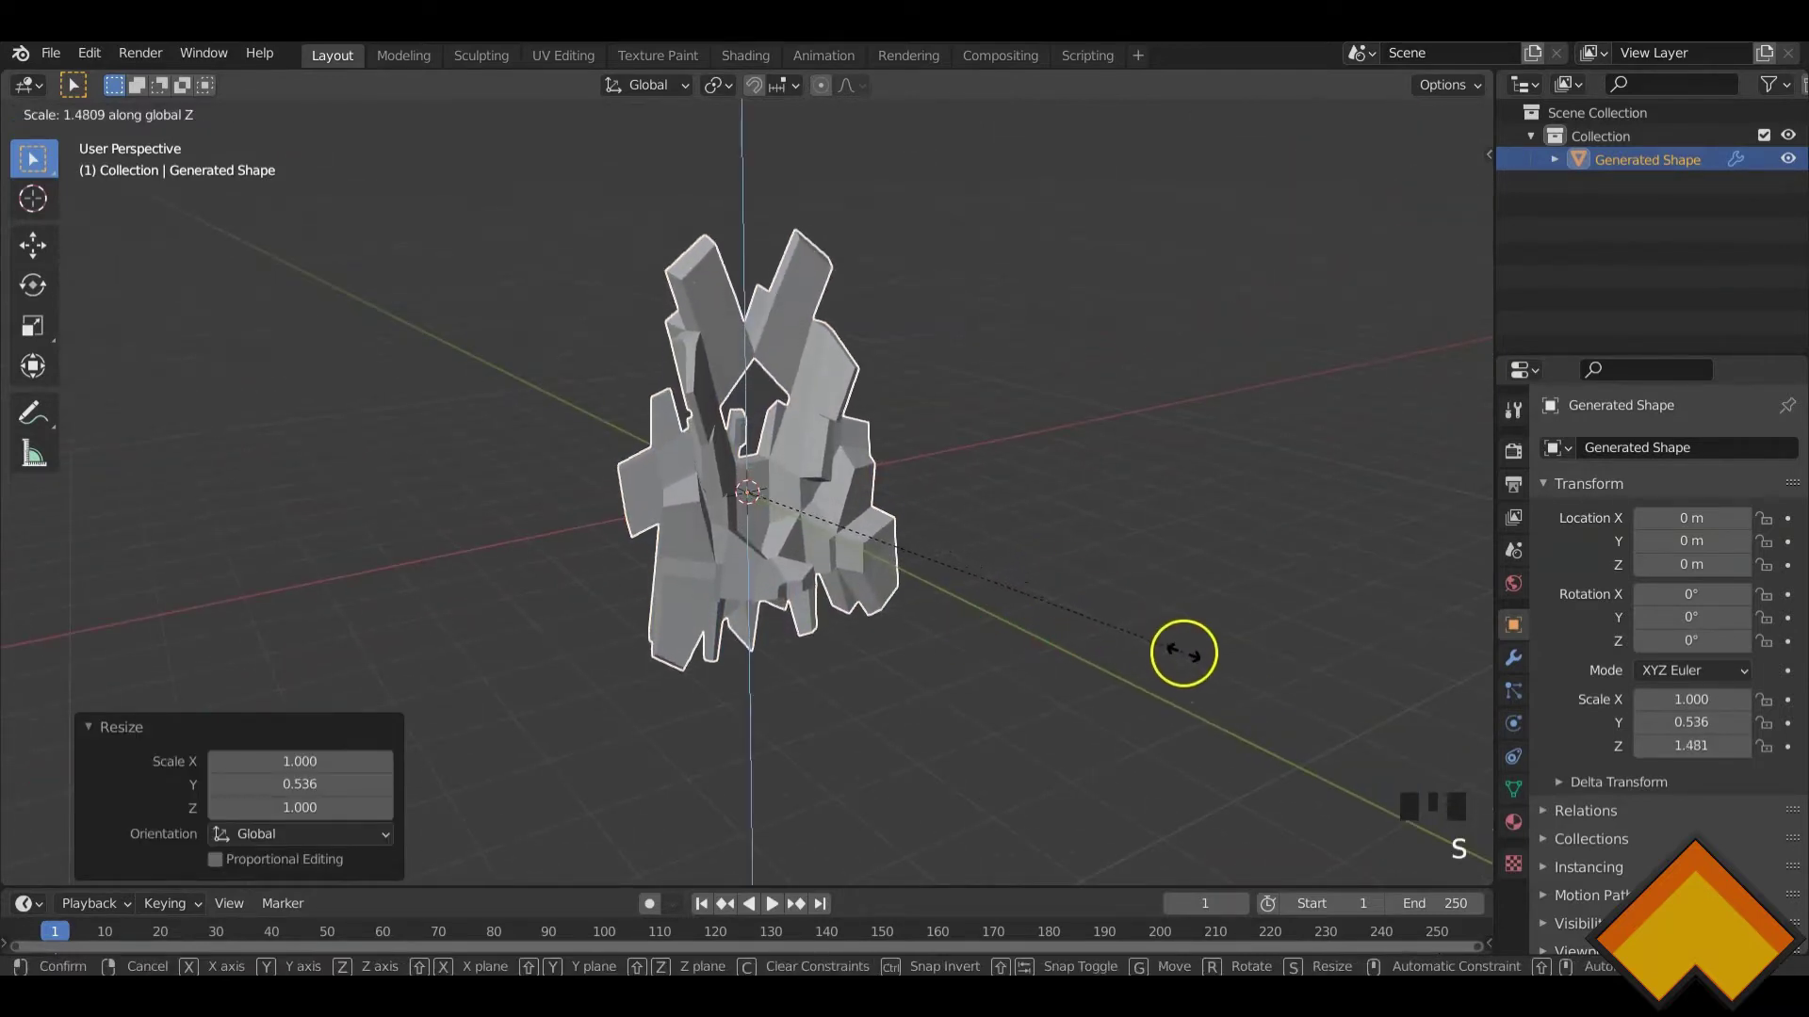
left_click(1184, 654)
middle_click_drag(722, 618, 961, 550)
- Select the generated shape's entire mesh in Edit Mode and subdivide it with one cut
key("Tab")
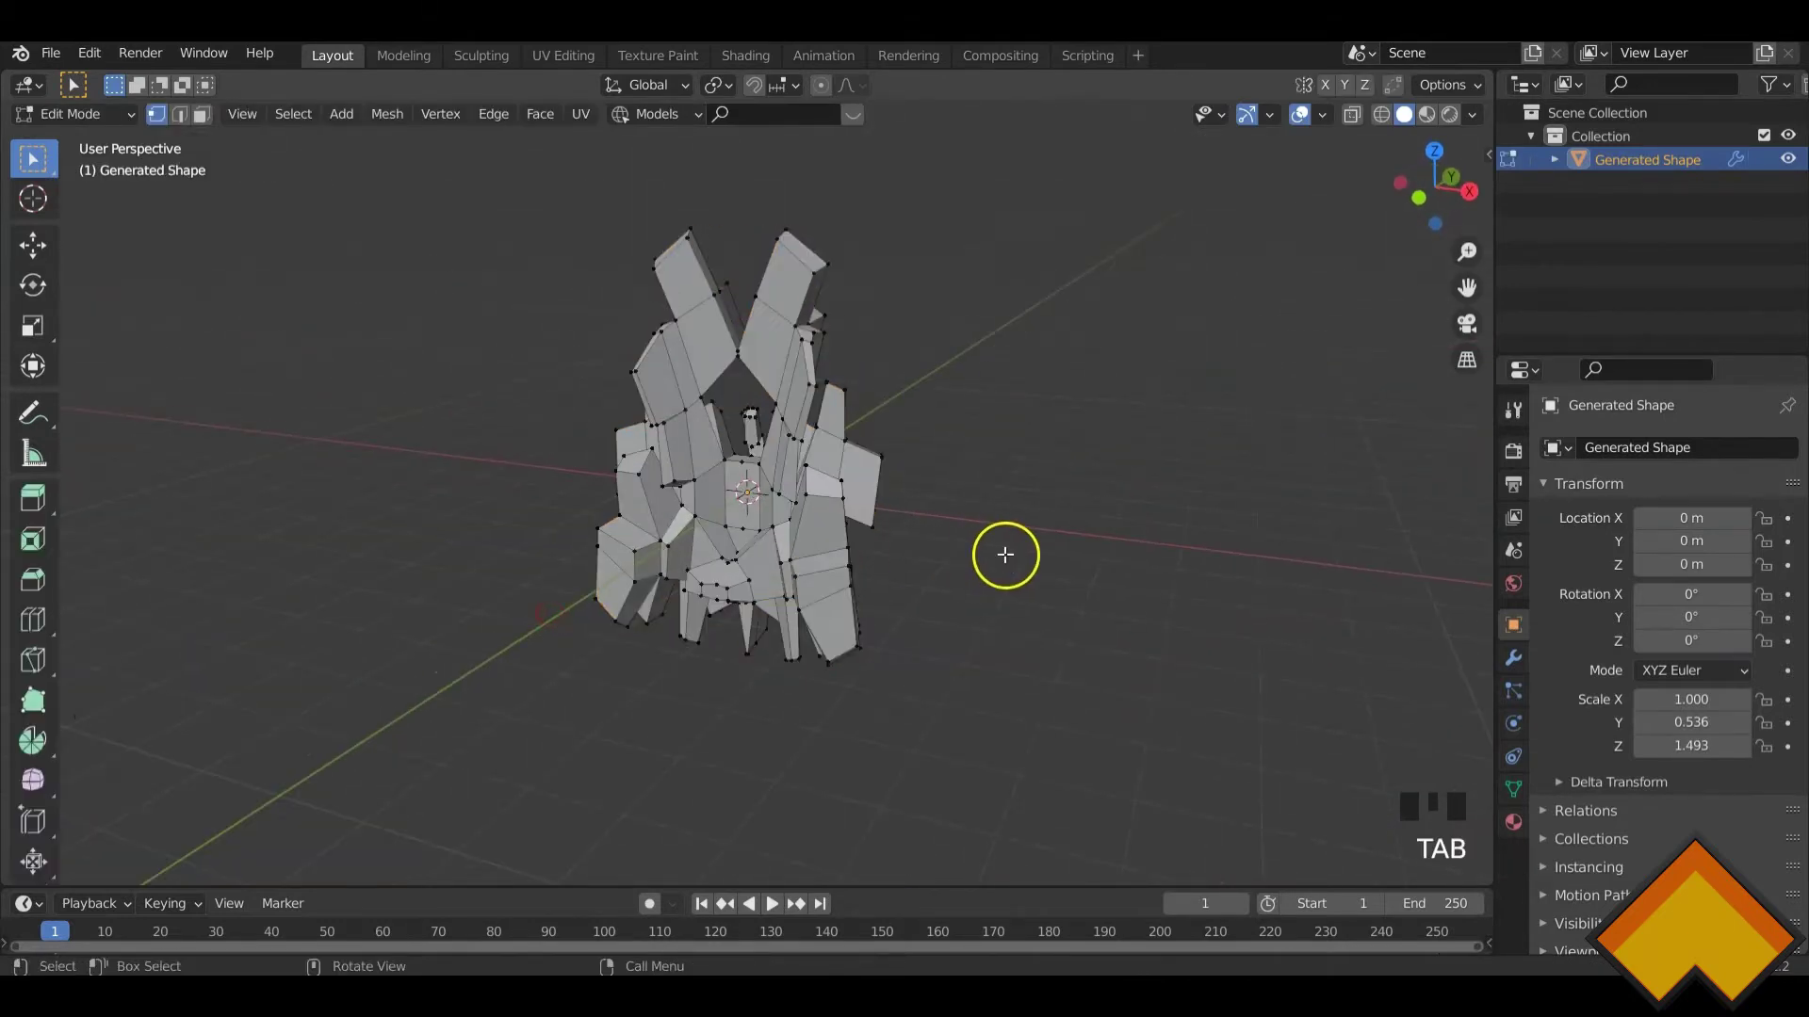
key("a")
middle_click_drag(819, 433, 828, 525)
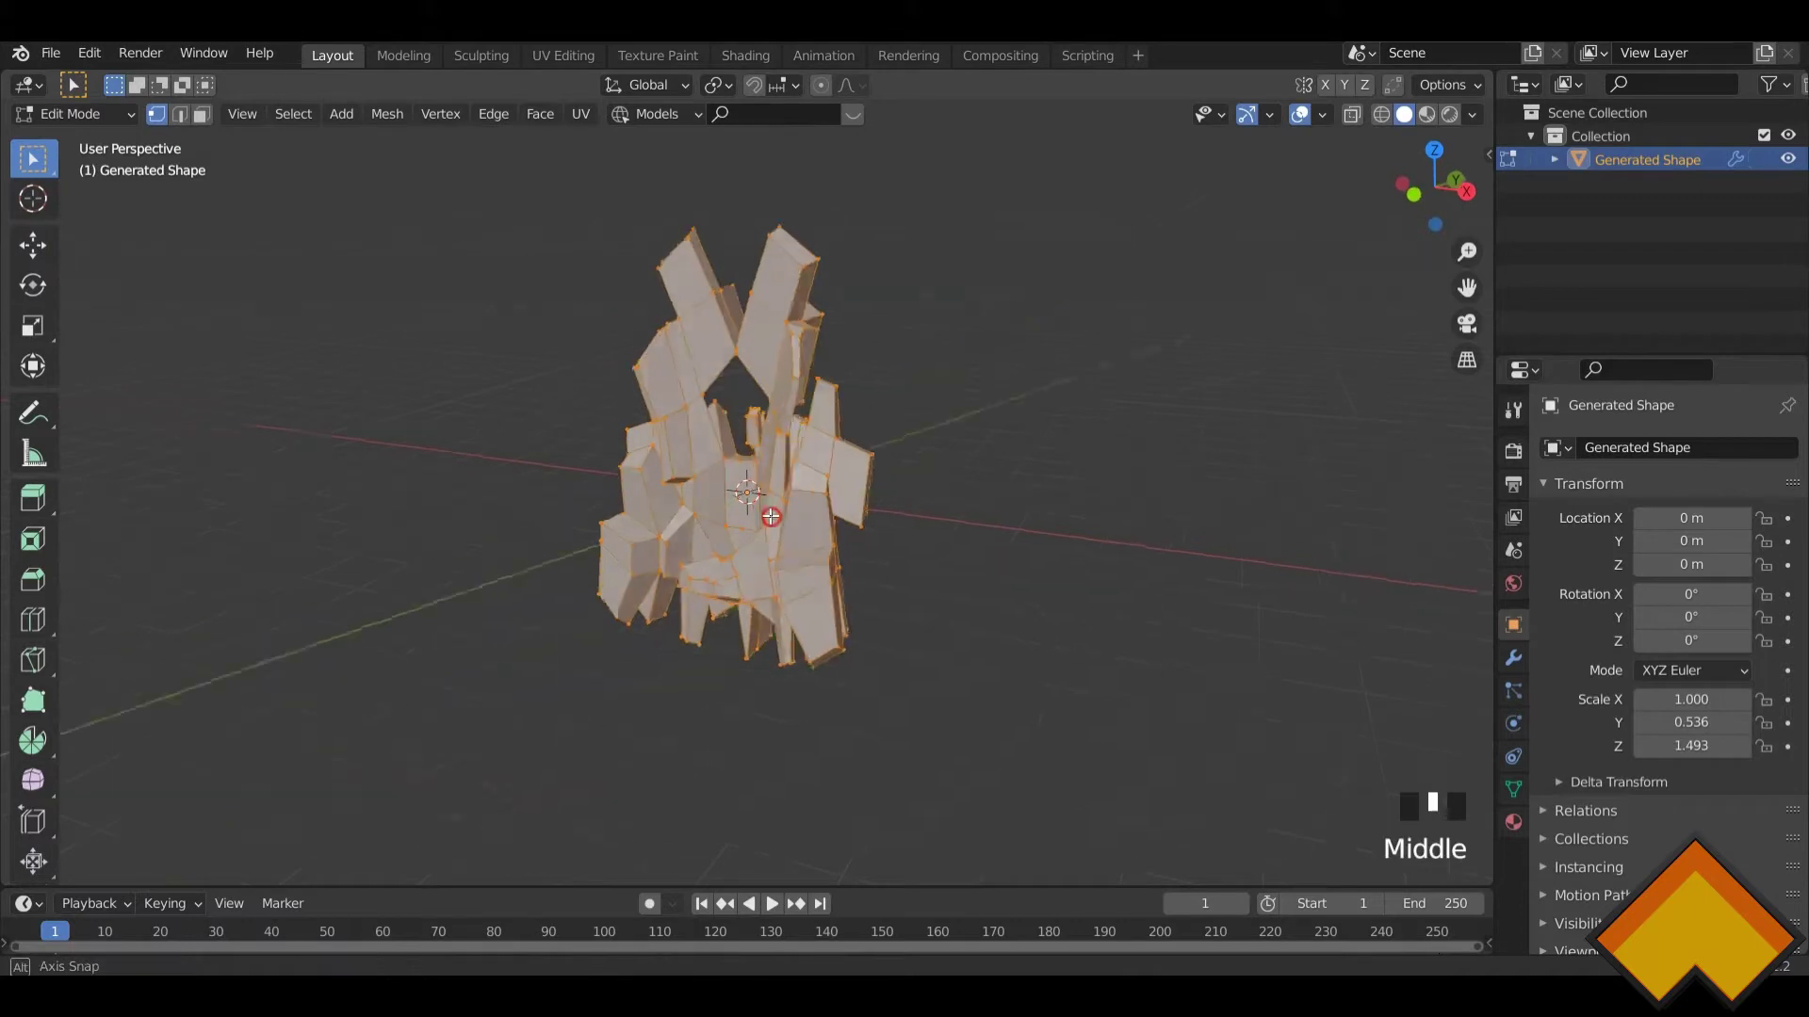
right_click(822, 539)
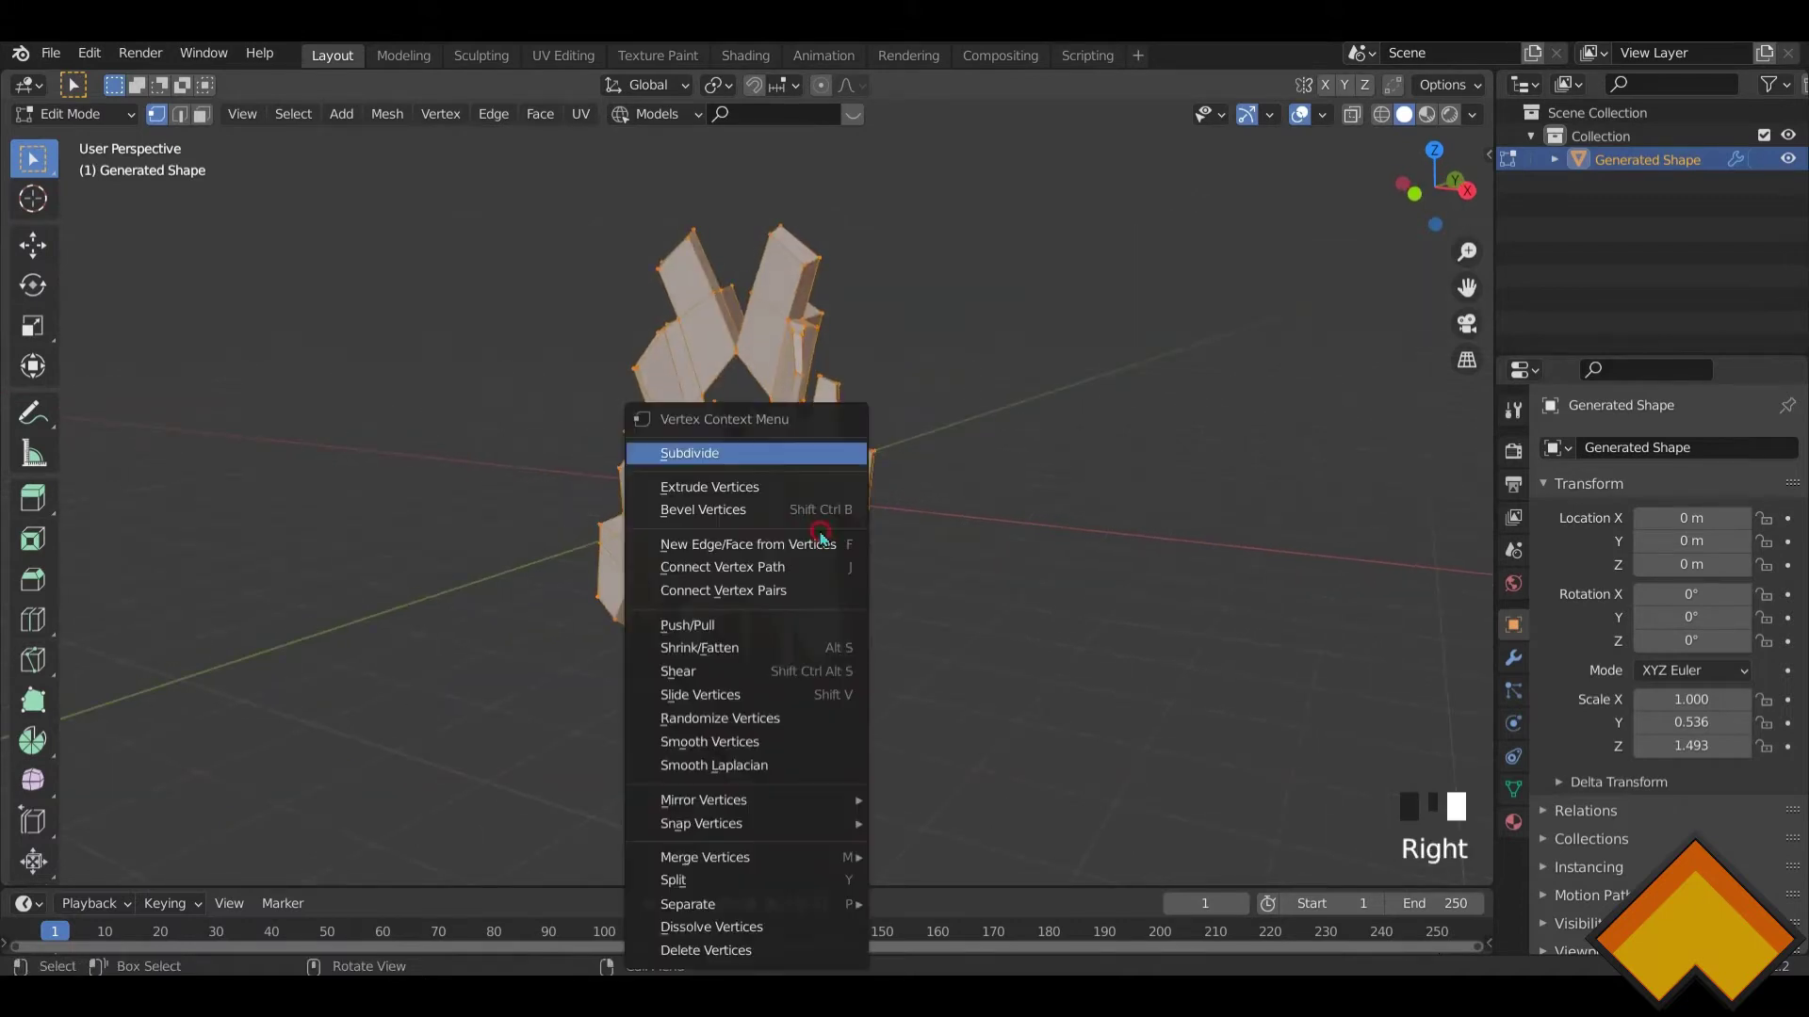
left_click(718, 462)
scroll(828, 525, "up", 3)
middle_click_drag(819, 529, 815, 592, "shift")
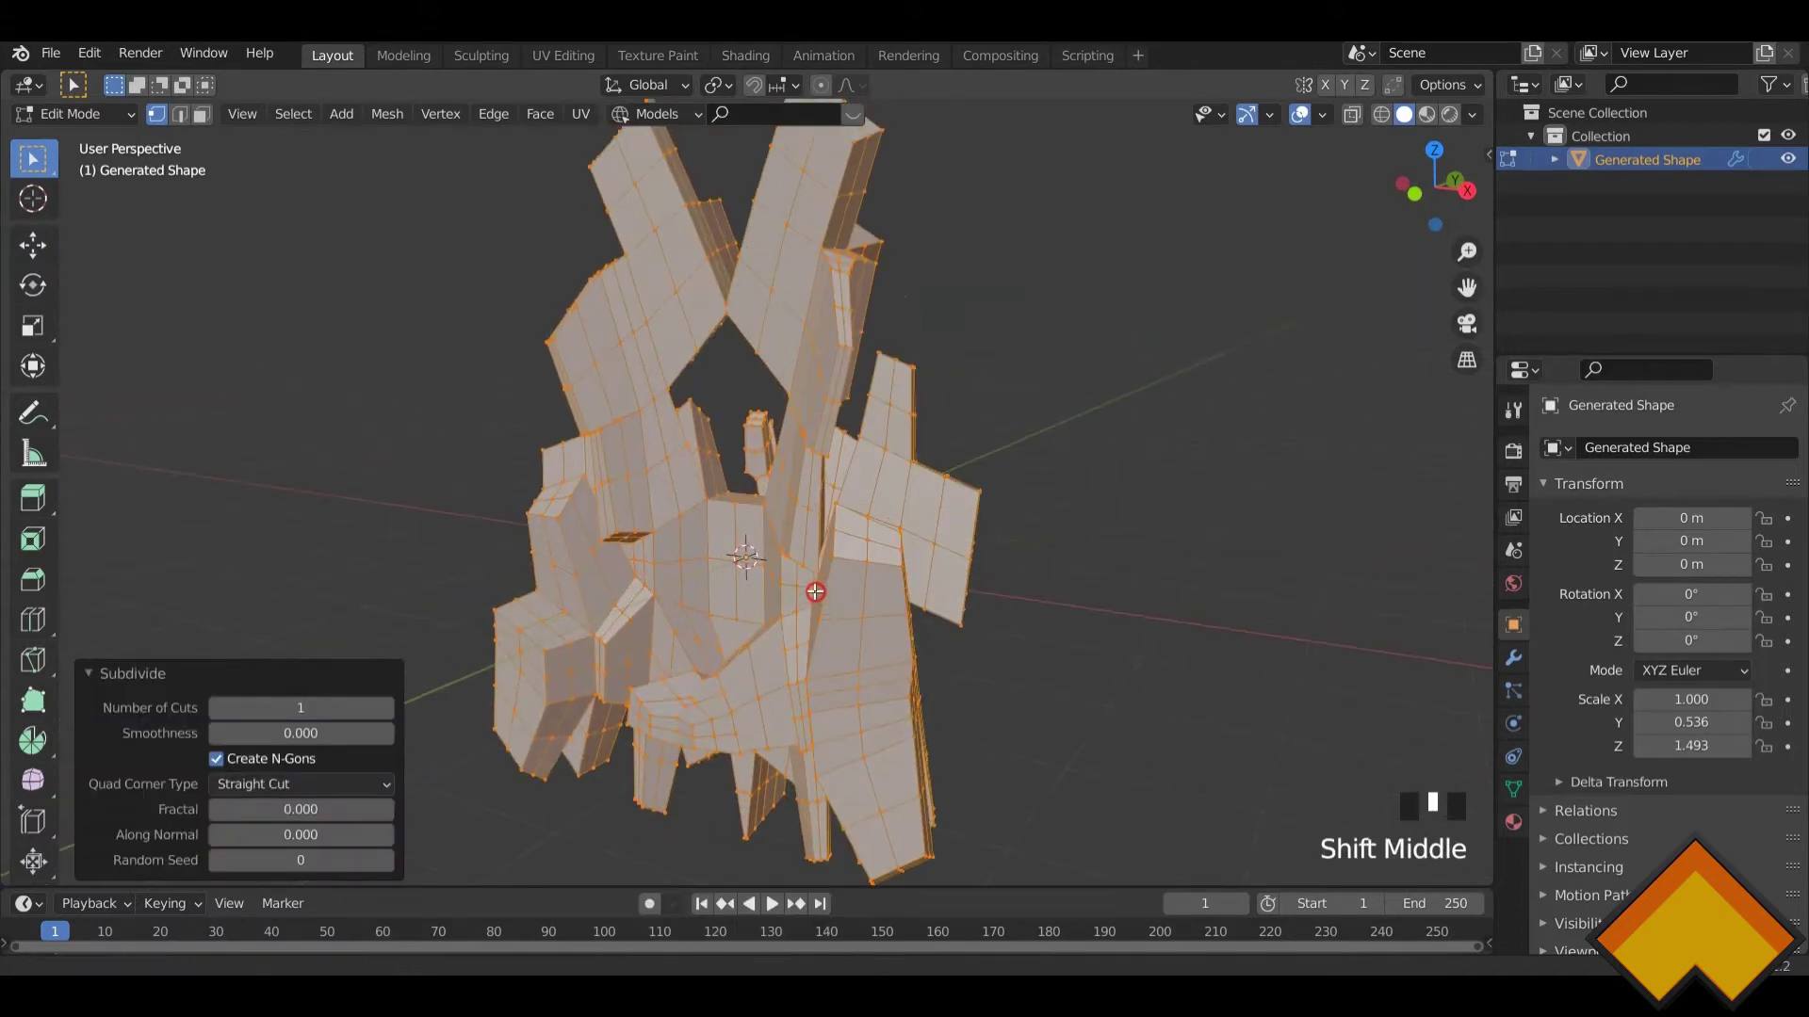
- Subdivide the fully selected mesh a second time with one cut
right_click(815, 592)
left_click(754, 452)
middle_click_drag(753, 452, 800, 494)
scroll(799, 493, "down", 2)
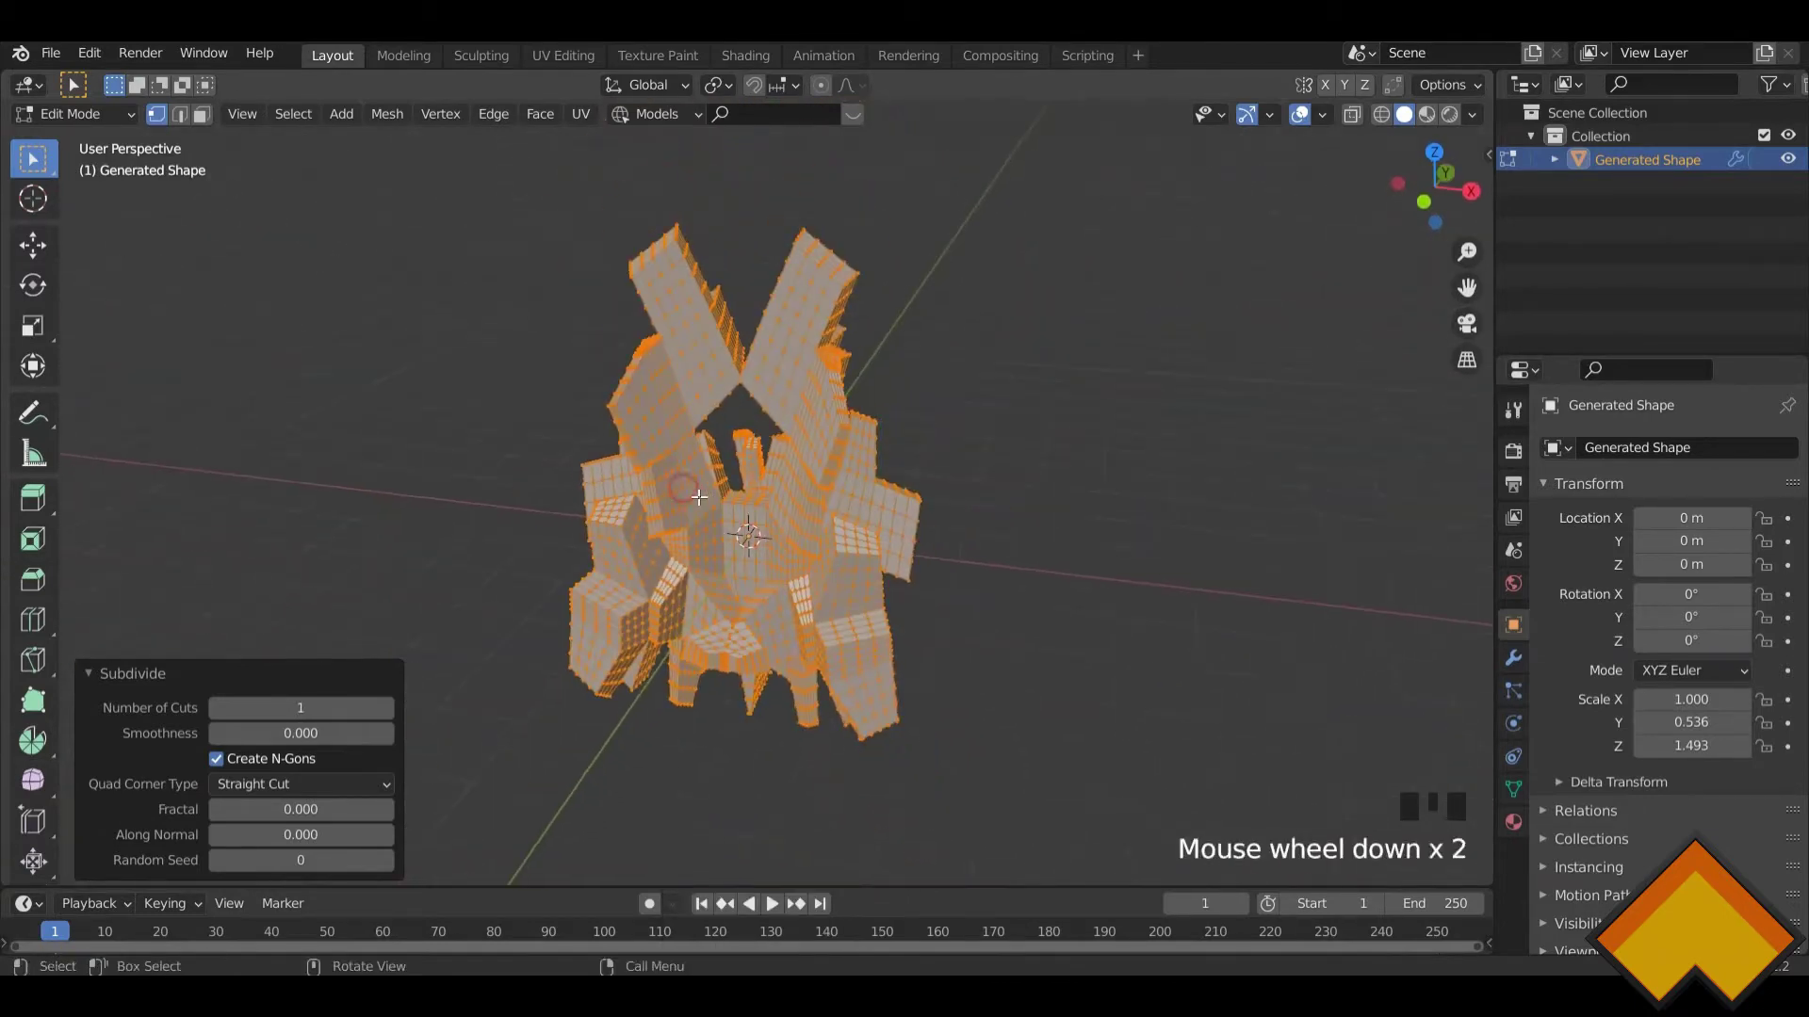
middle_click_drag(904, 528, 872, 539)
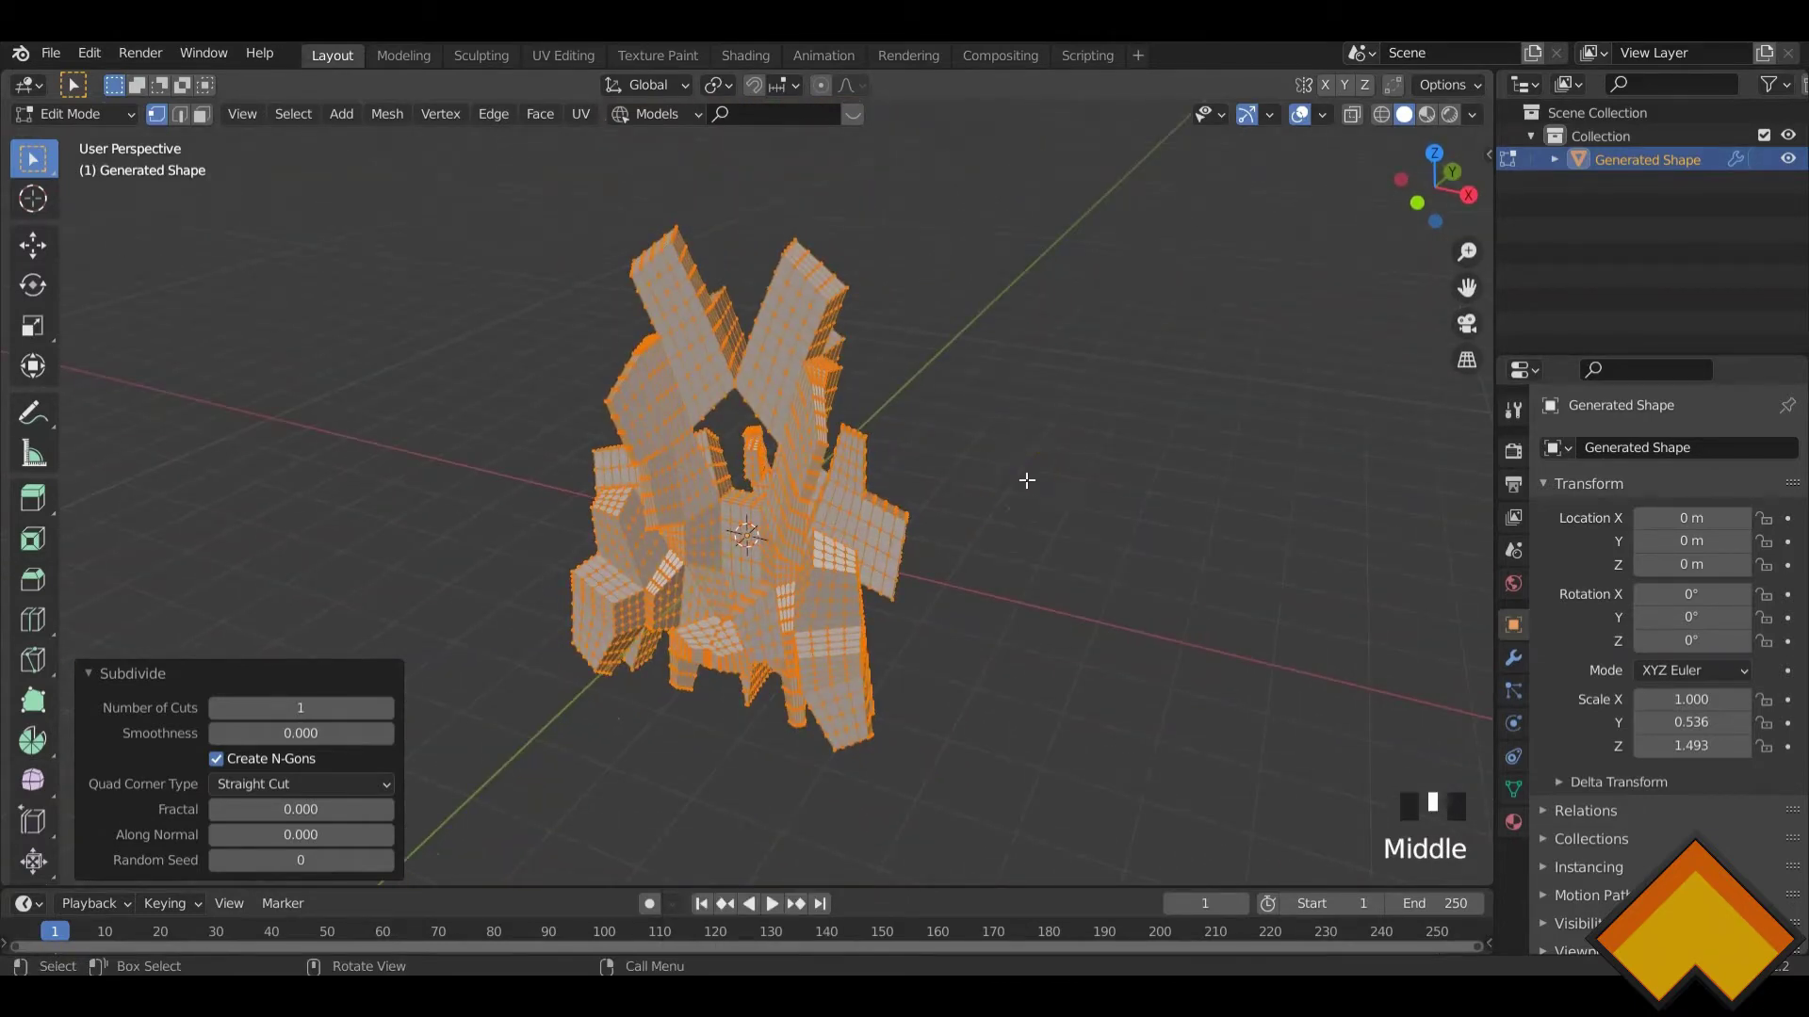
- Return the generated shape to Object Mode
key("Tab")
middle_click_drag(1046, 509, 805, 498)
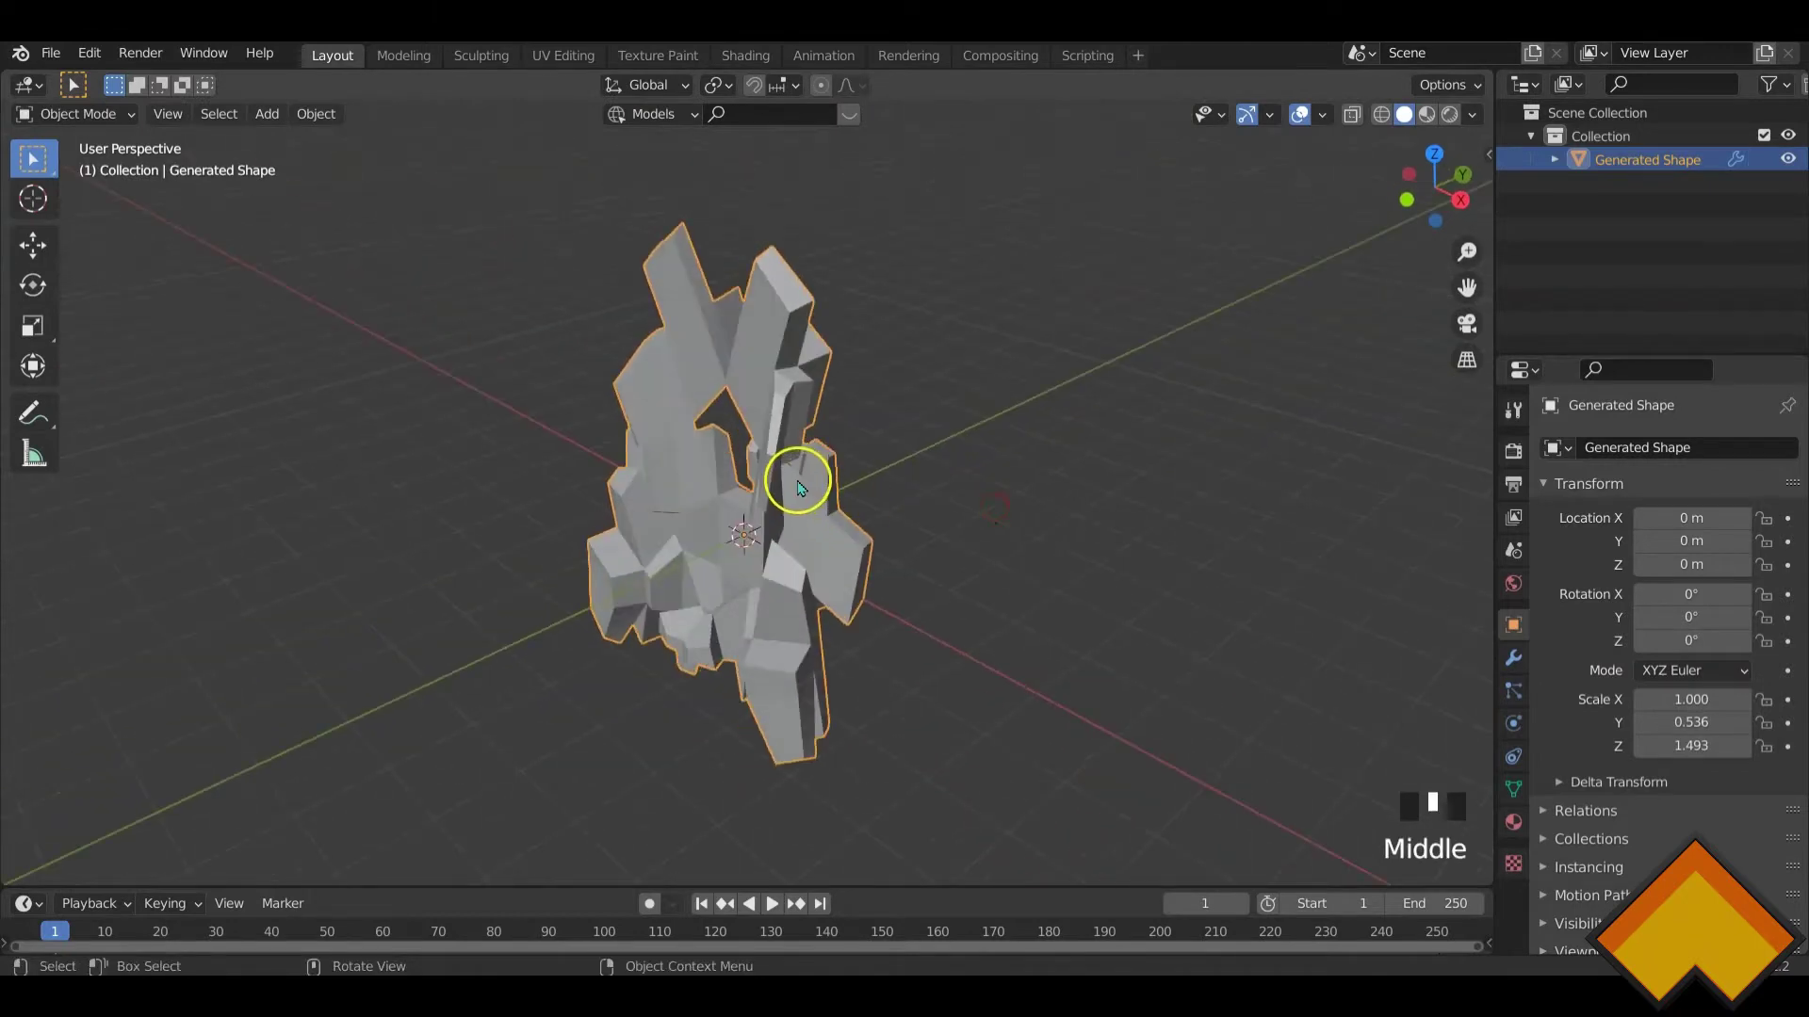
- Try Generate Plates and Greebles on the generated shape with its default settings and undo it
key("F3")
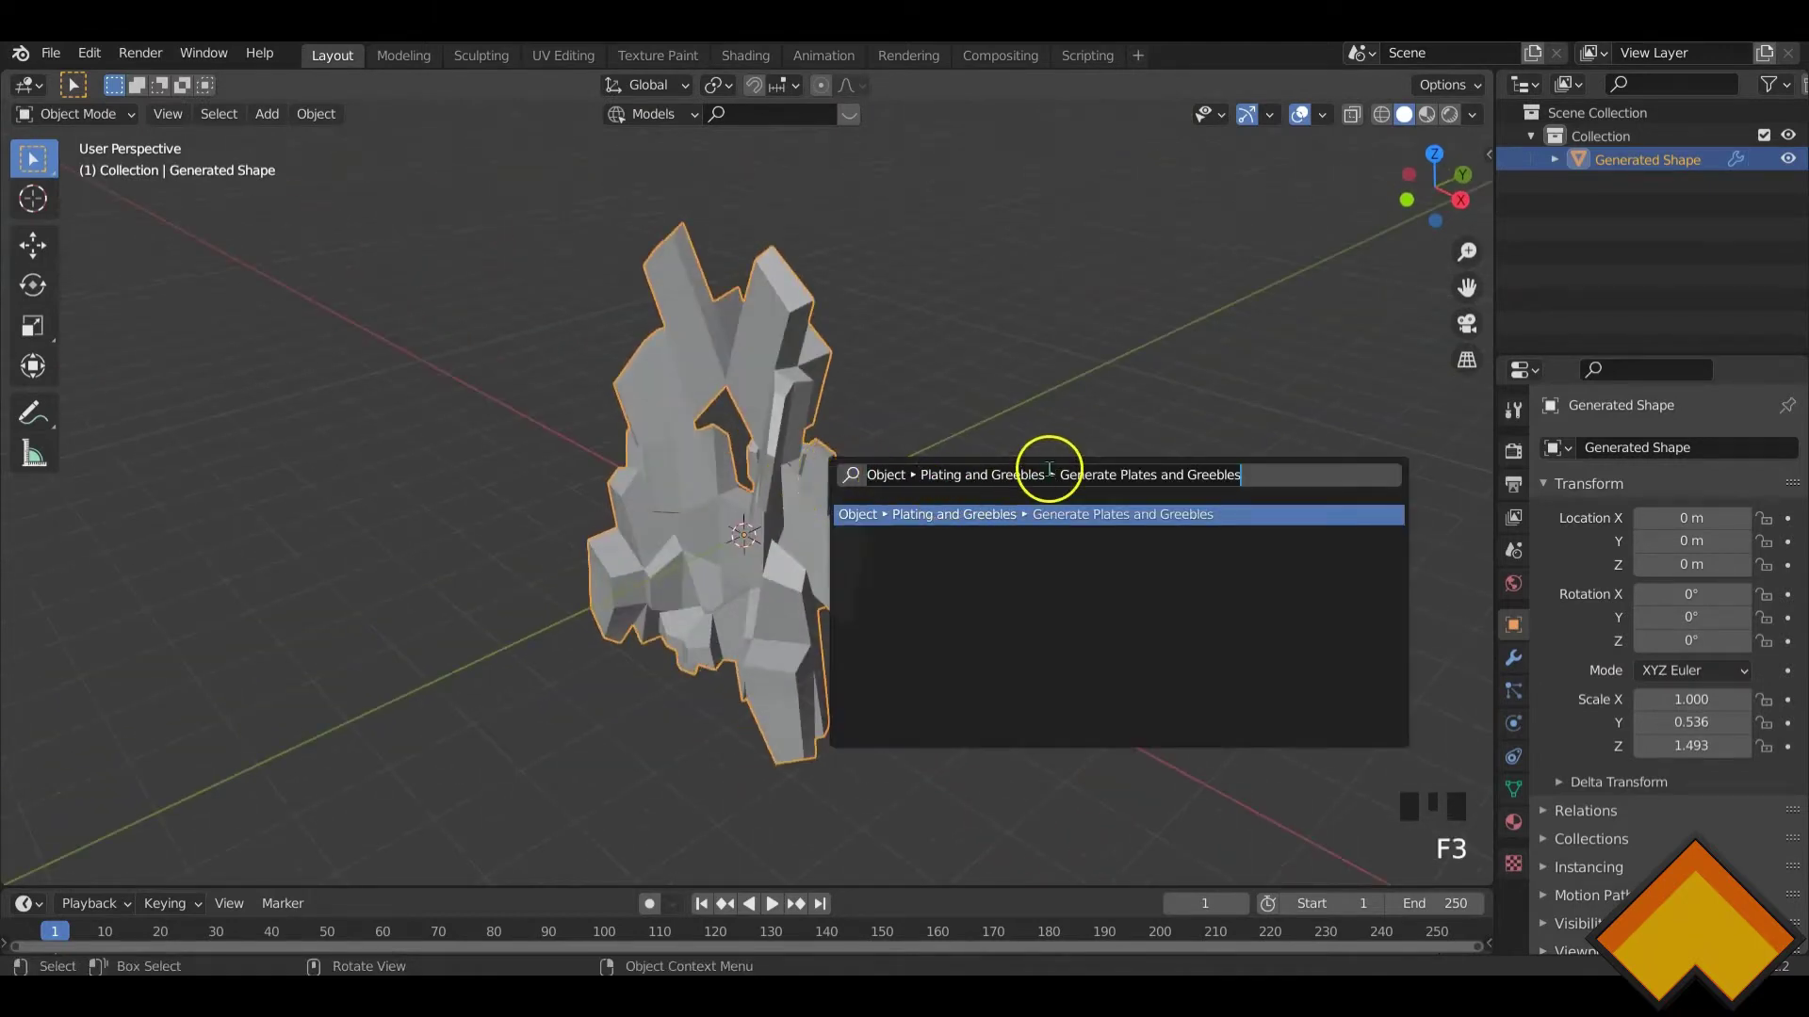
key("BackSpace")
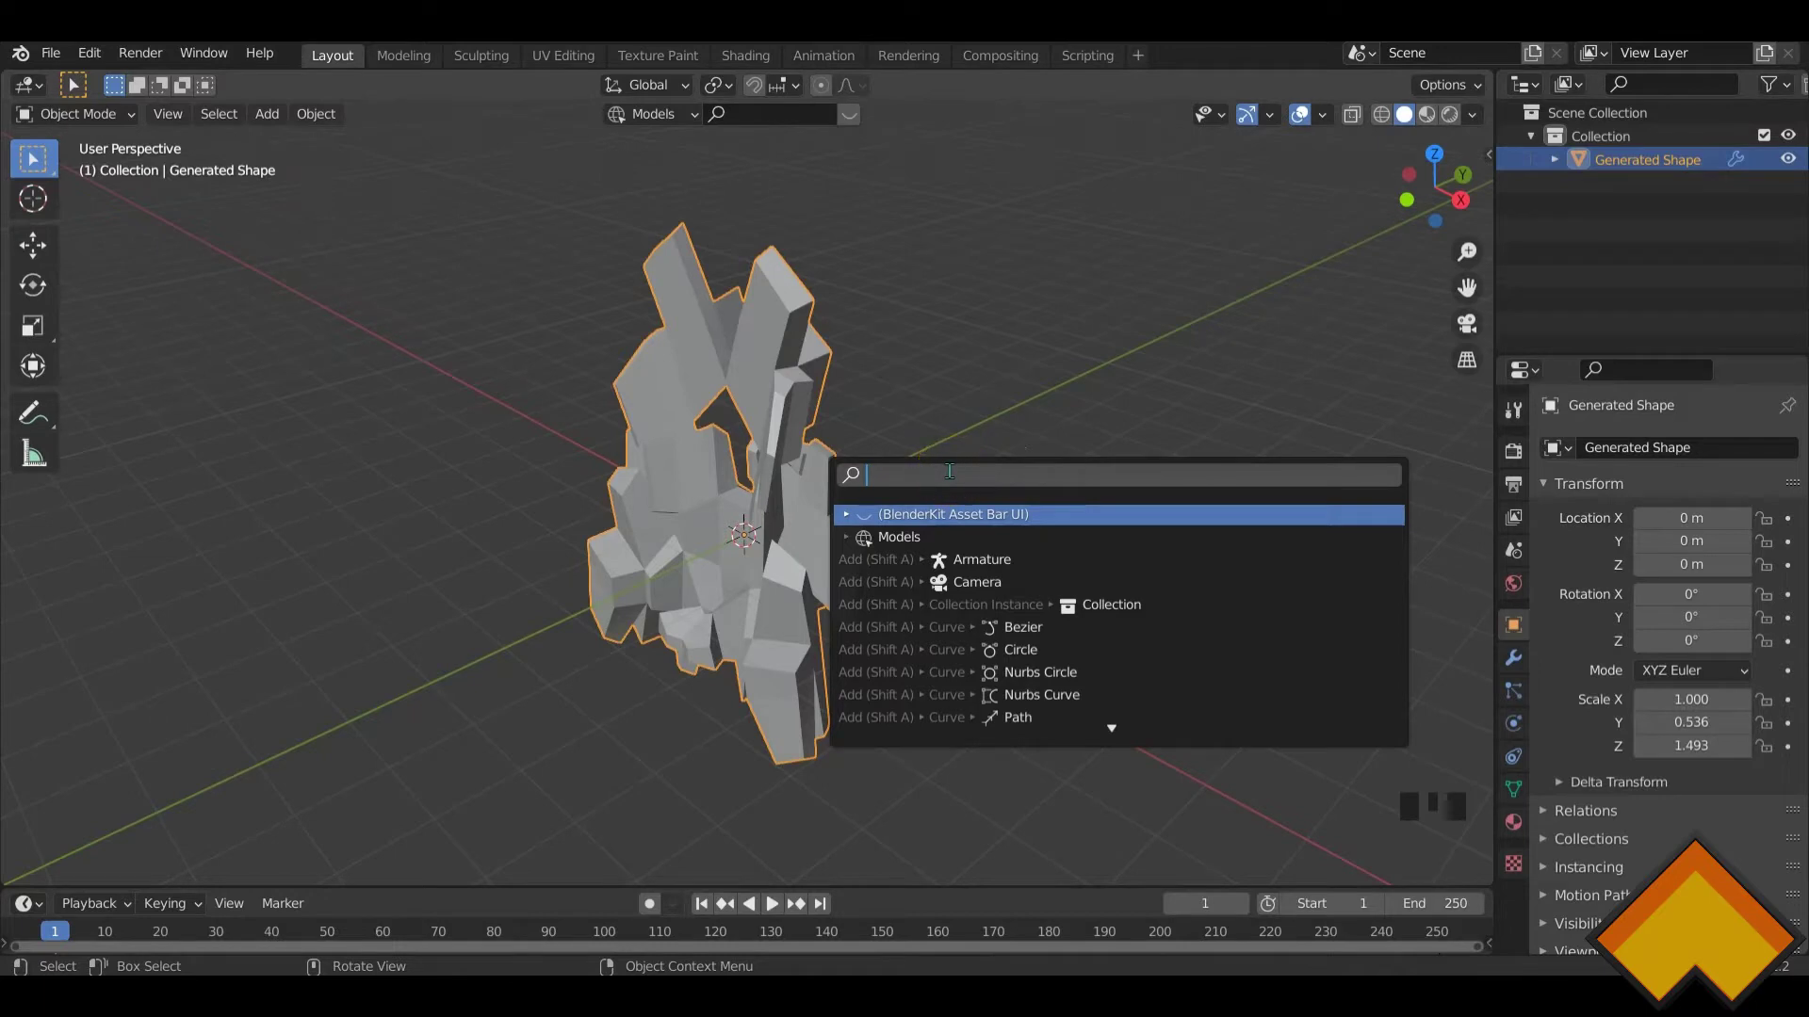
type("plat")
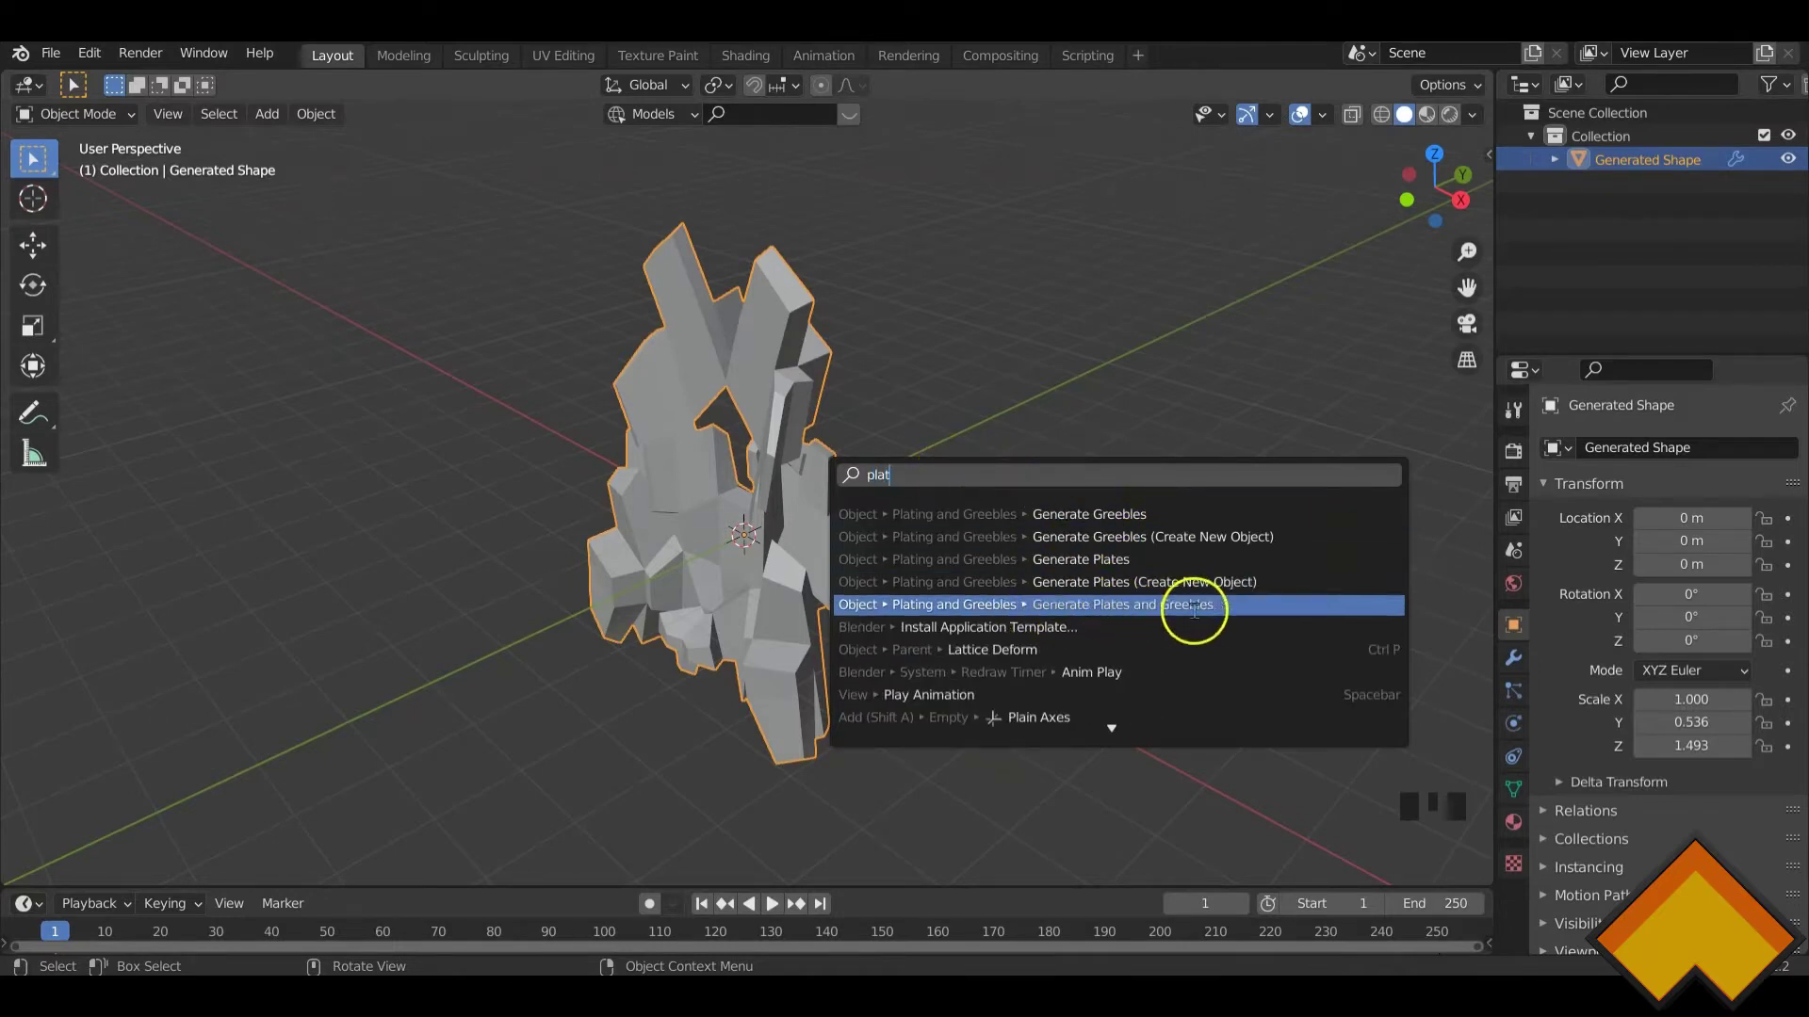
left_click(1102, 608)
middle_click_drag(829, 523, 1265, 587)
scroll(828, 519, "up", 2)
key("ctrl+z")
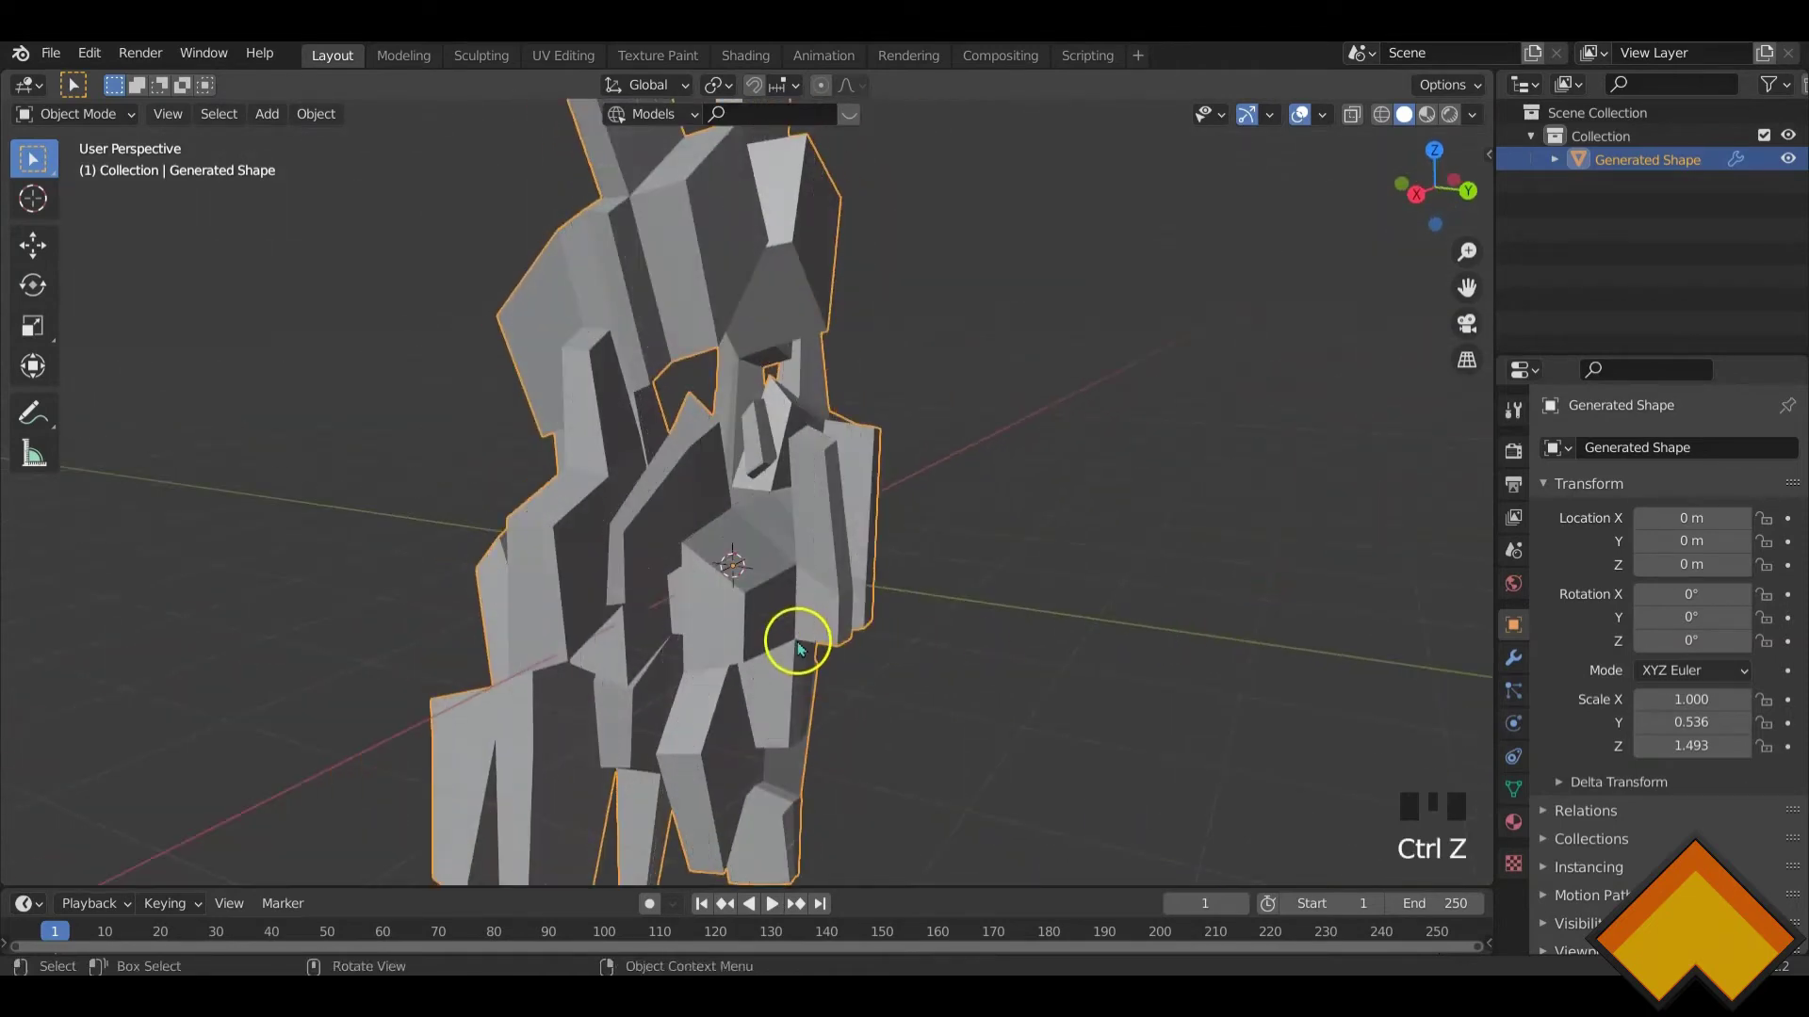
- Run Generate Plates and Greebles on the generated shape
middle_click_drag(797, 638, 920, 595)
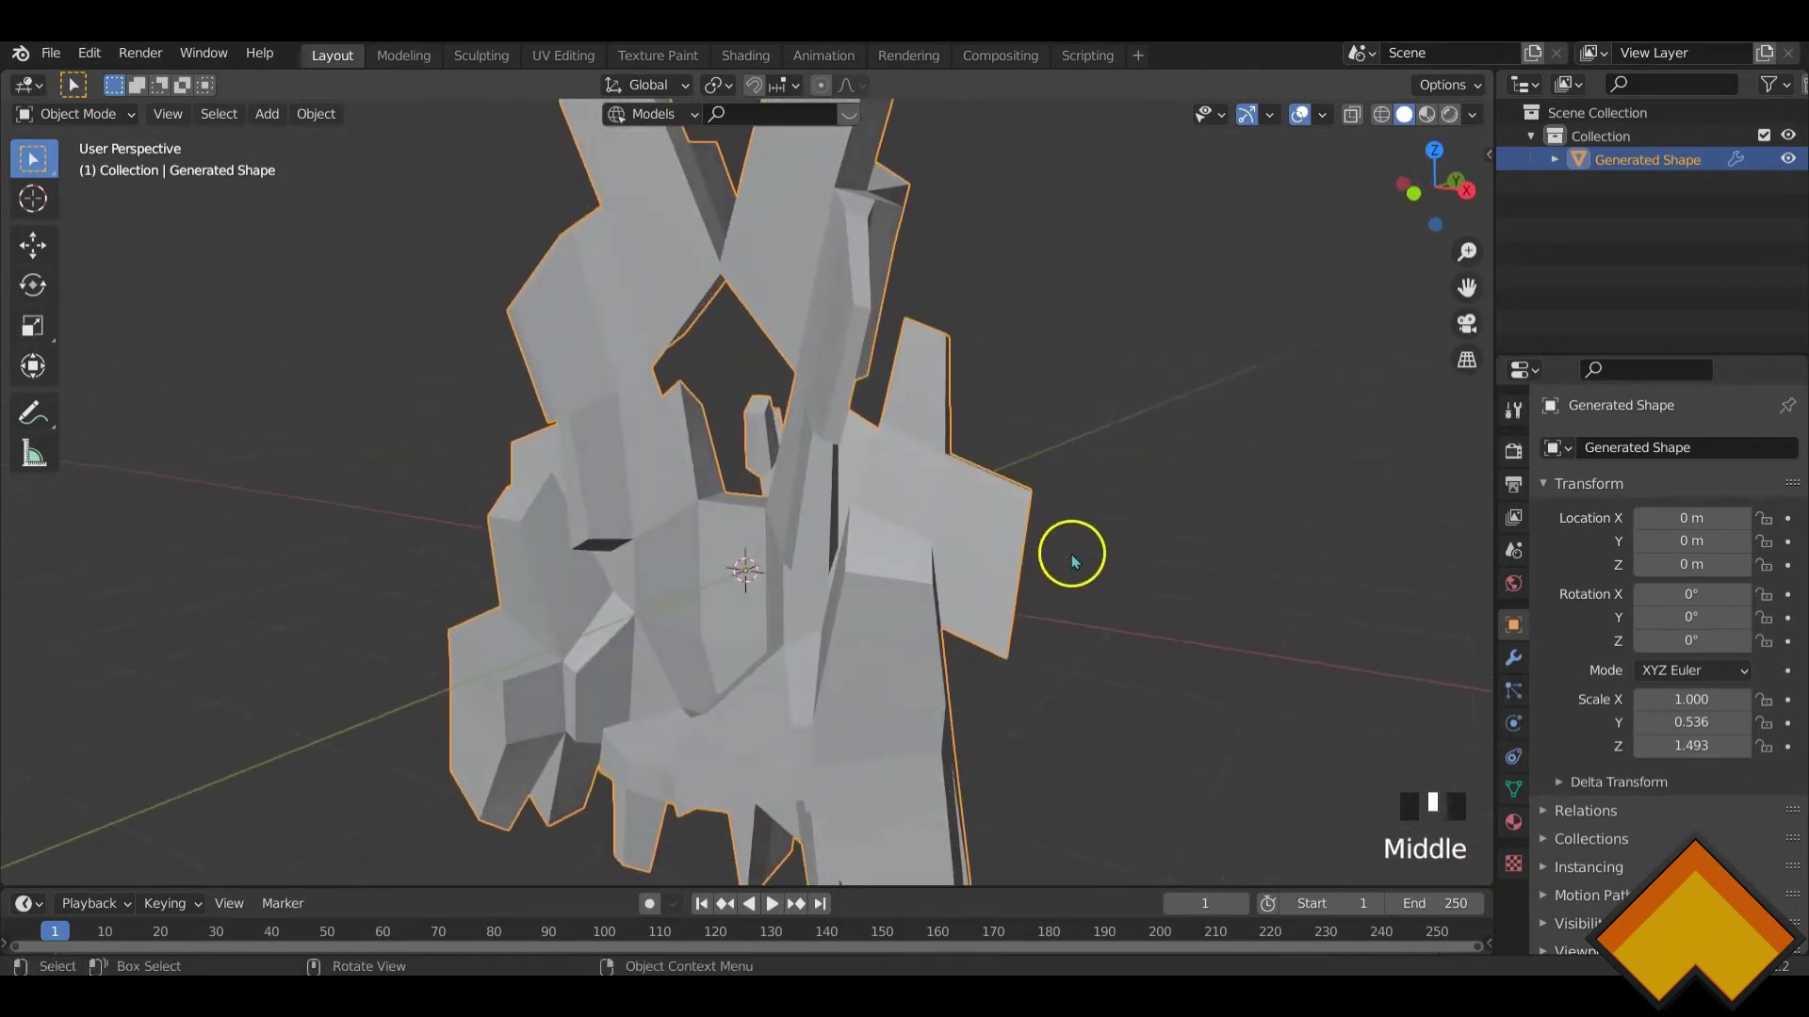
key("F3")
key("Return")
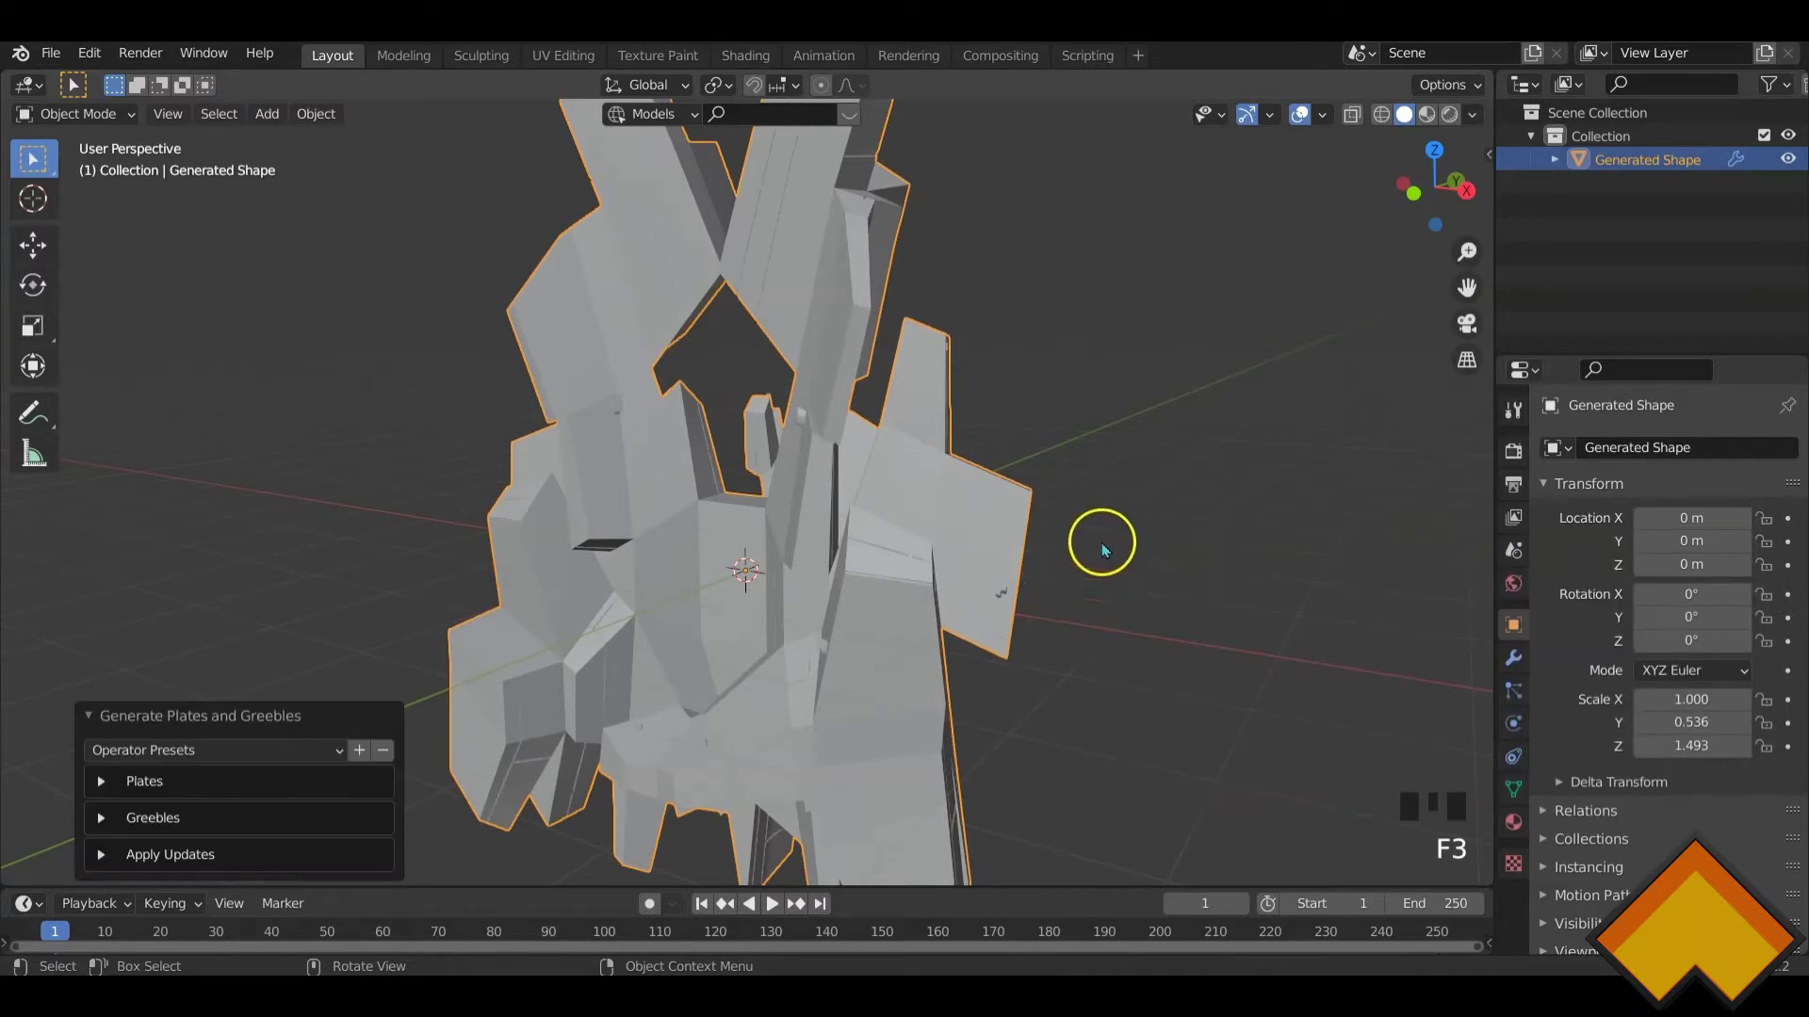
mouse_move(1103, 537)
middle_mouse_down()
mouse_move(1071, 569)
mouse_move(941, 584)
mouse_move(1134, 554)
middle_mouse_up()
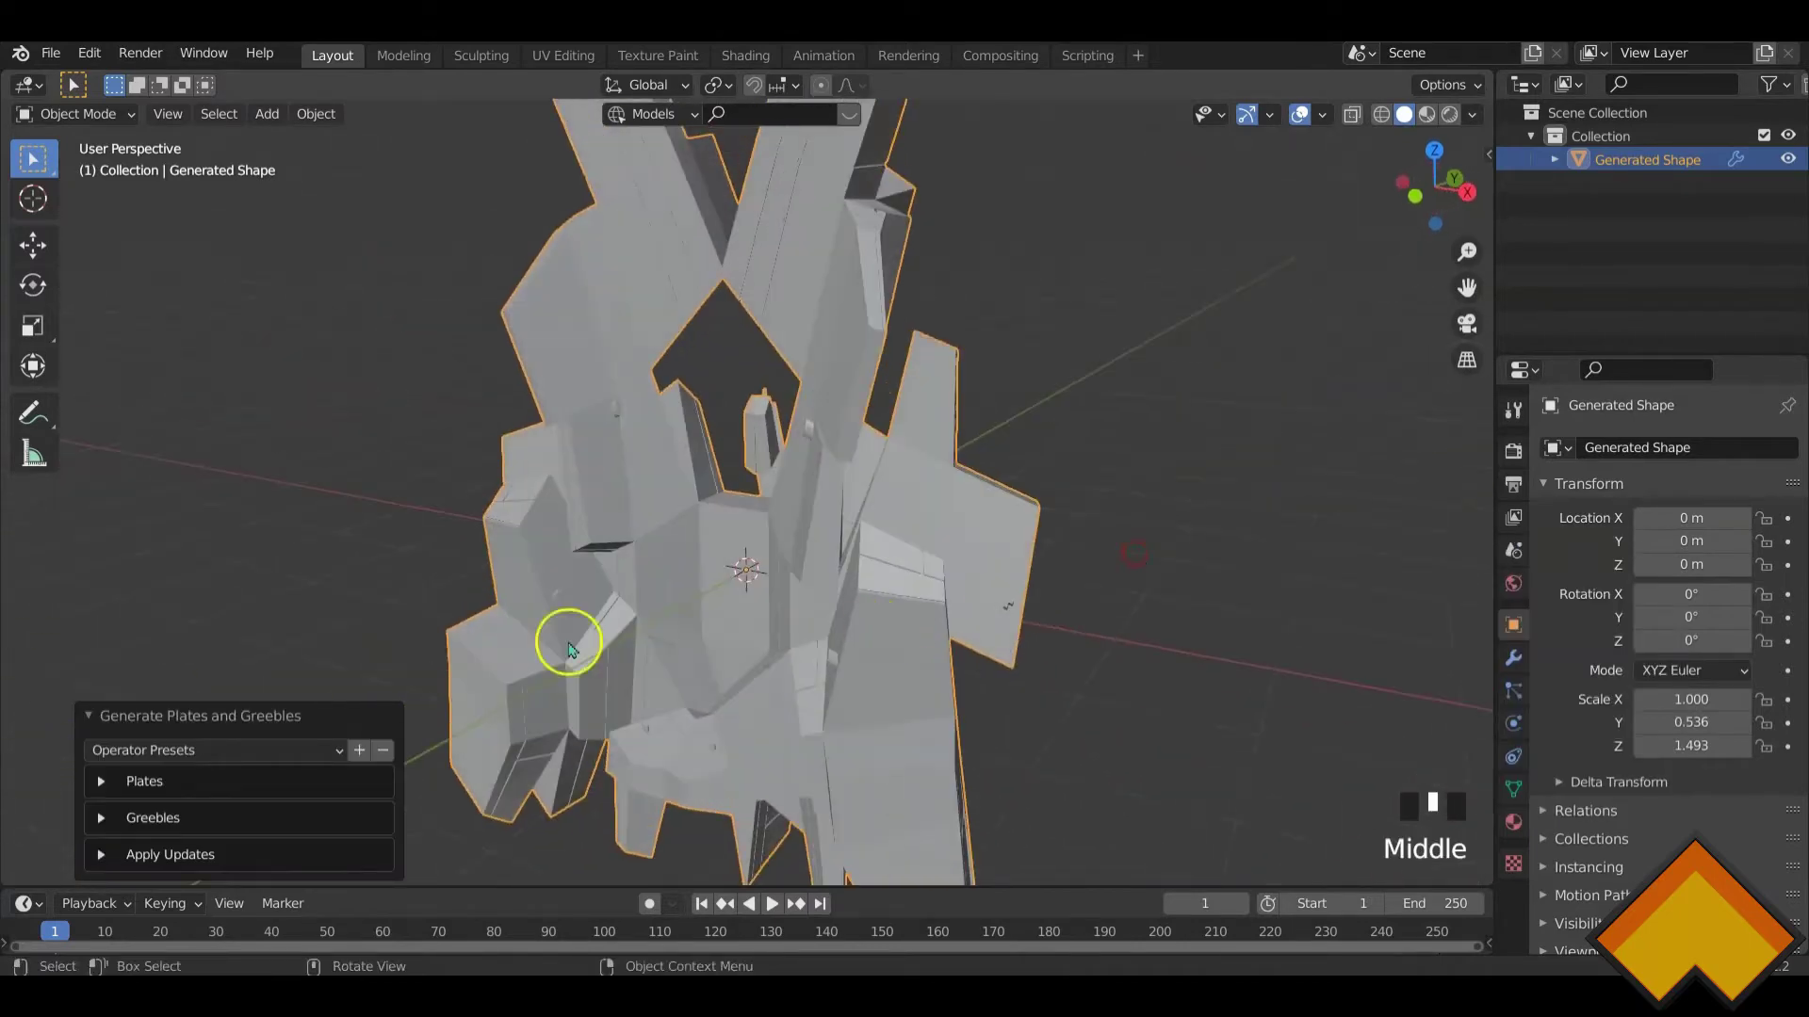
- Expand the plate settings and set the Plate Taper amount to 0.010
left_click(99, 782)
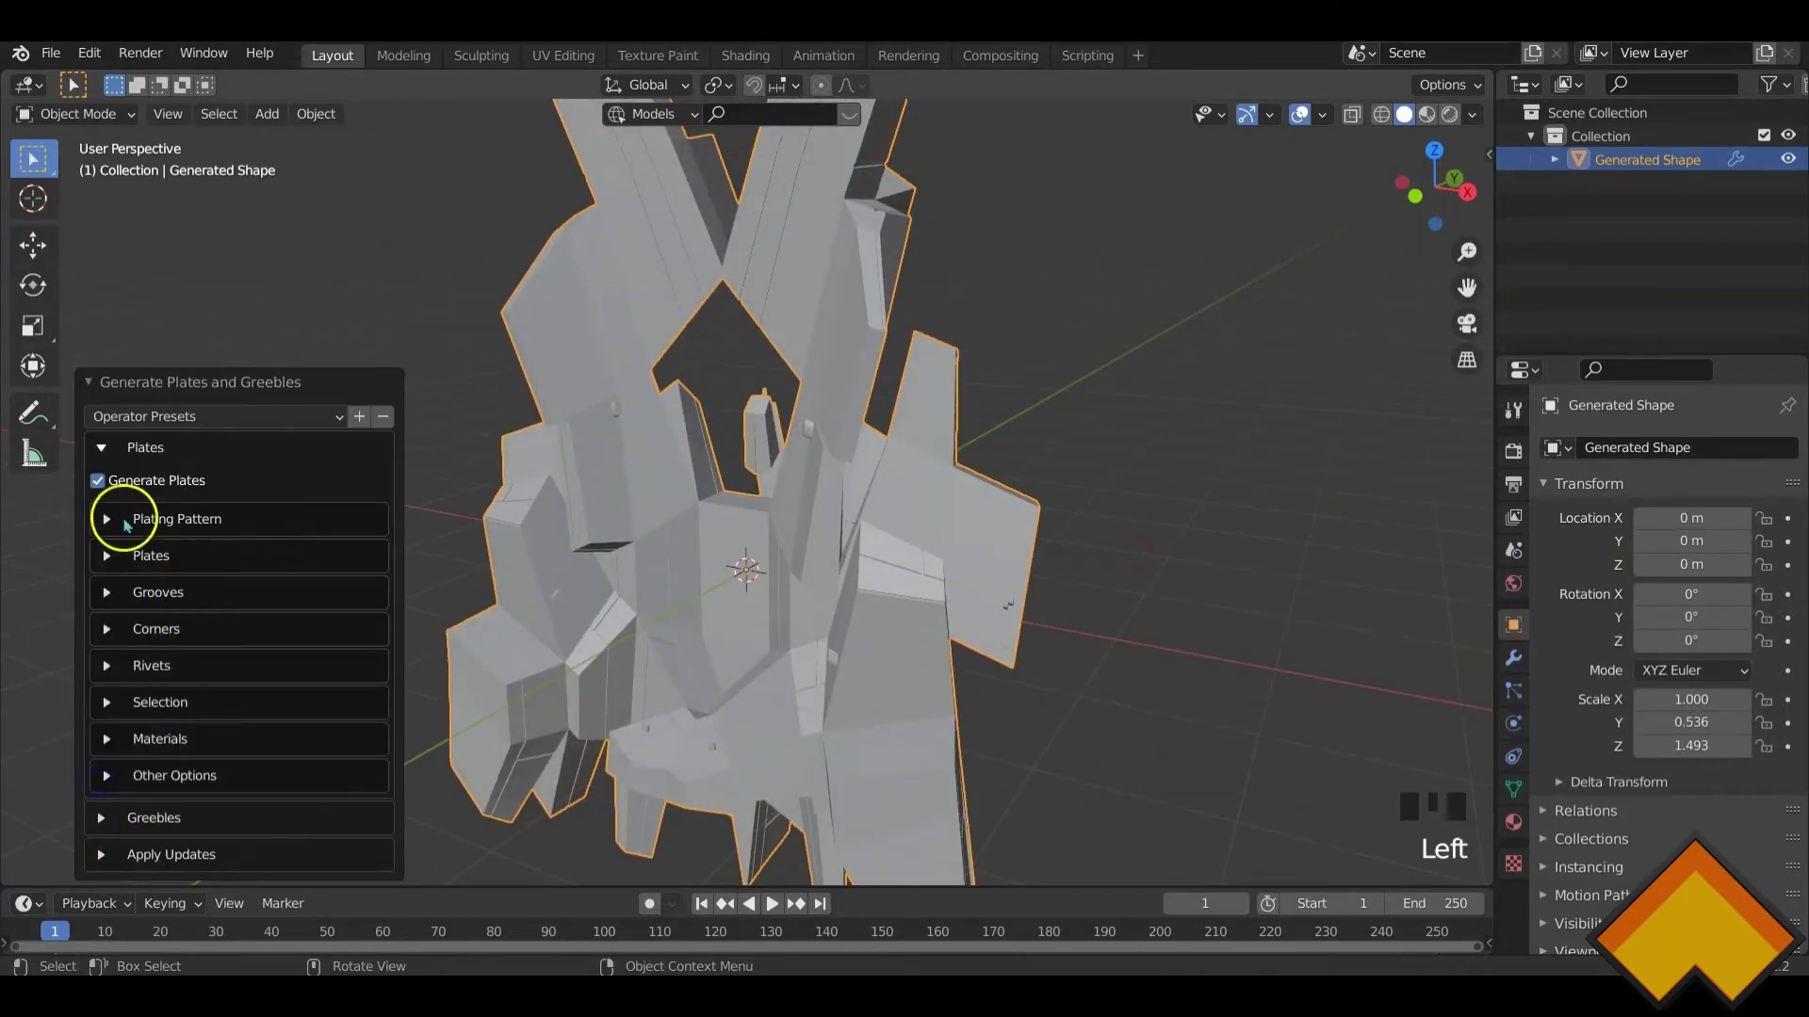
left_click(103, 558)
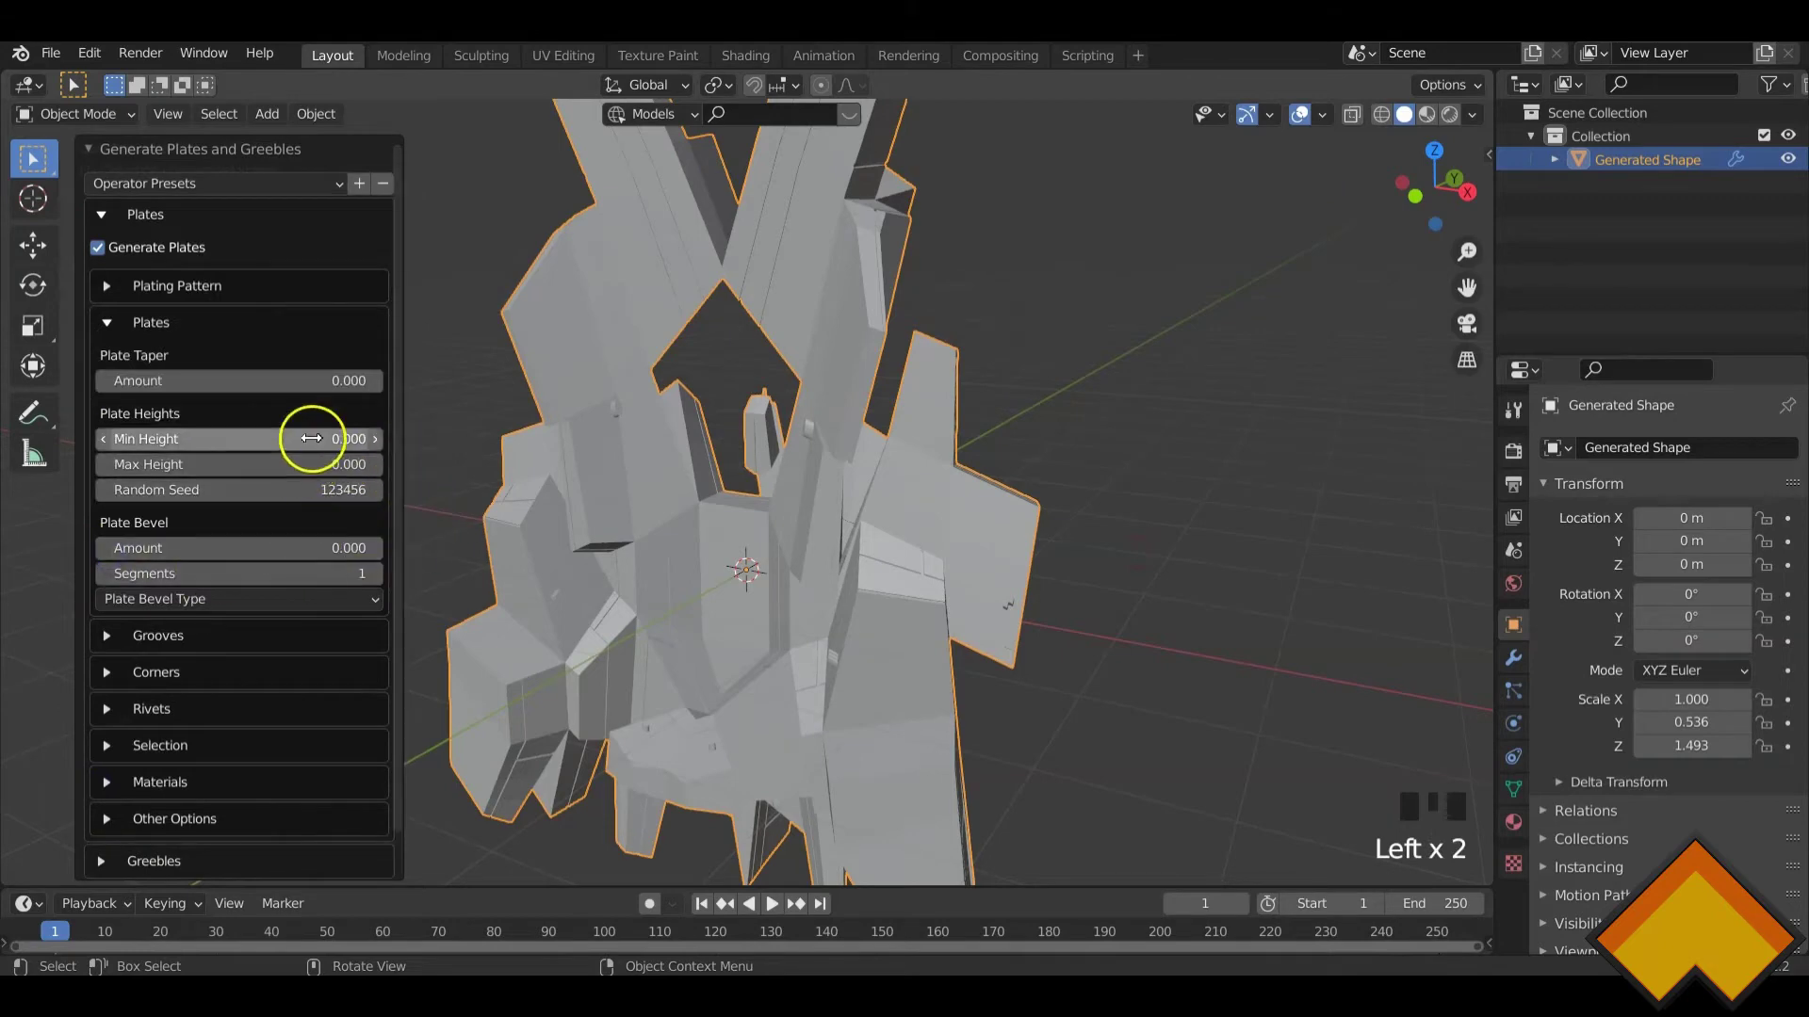
middle_click_drag(636, 551, 801, 588)
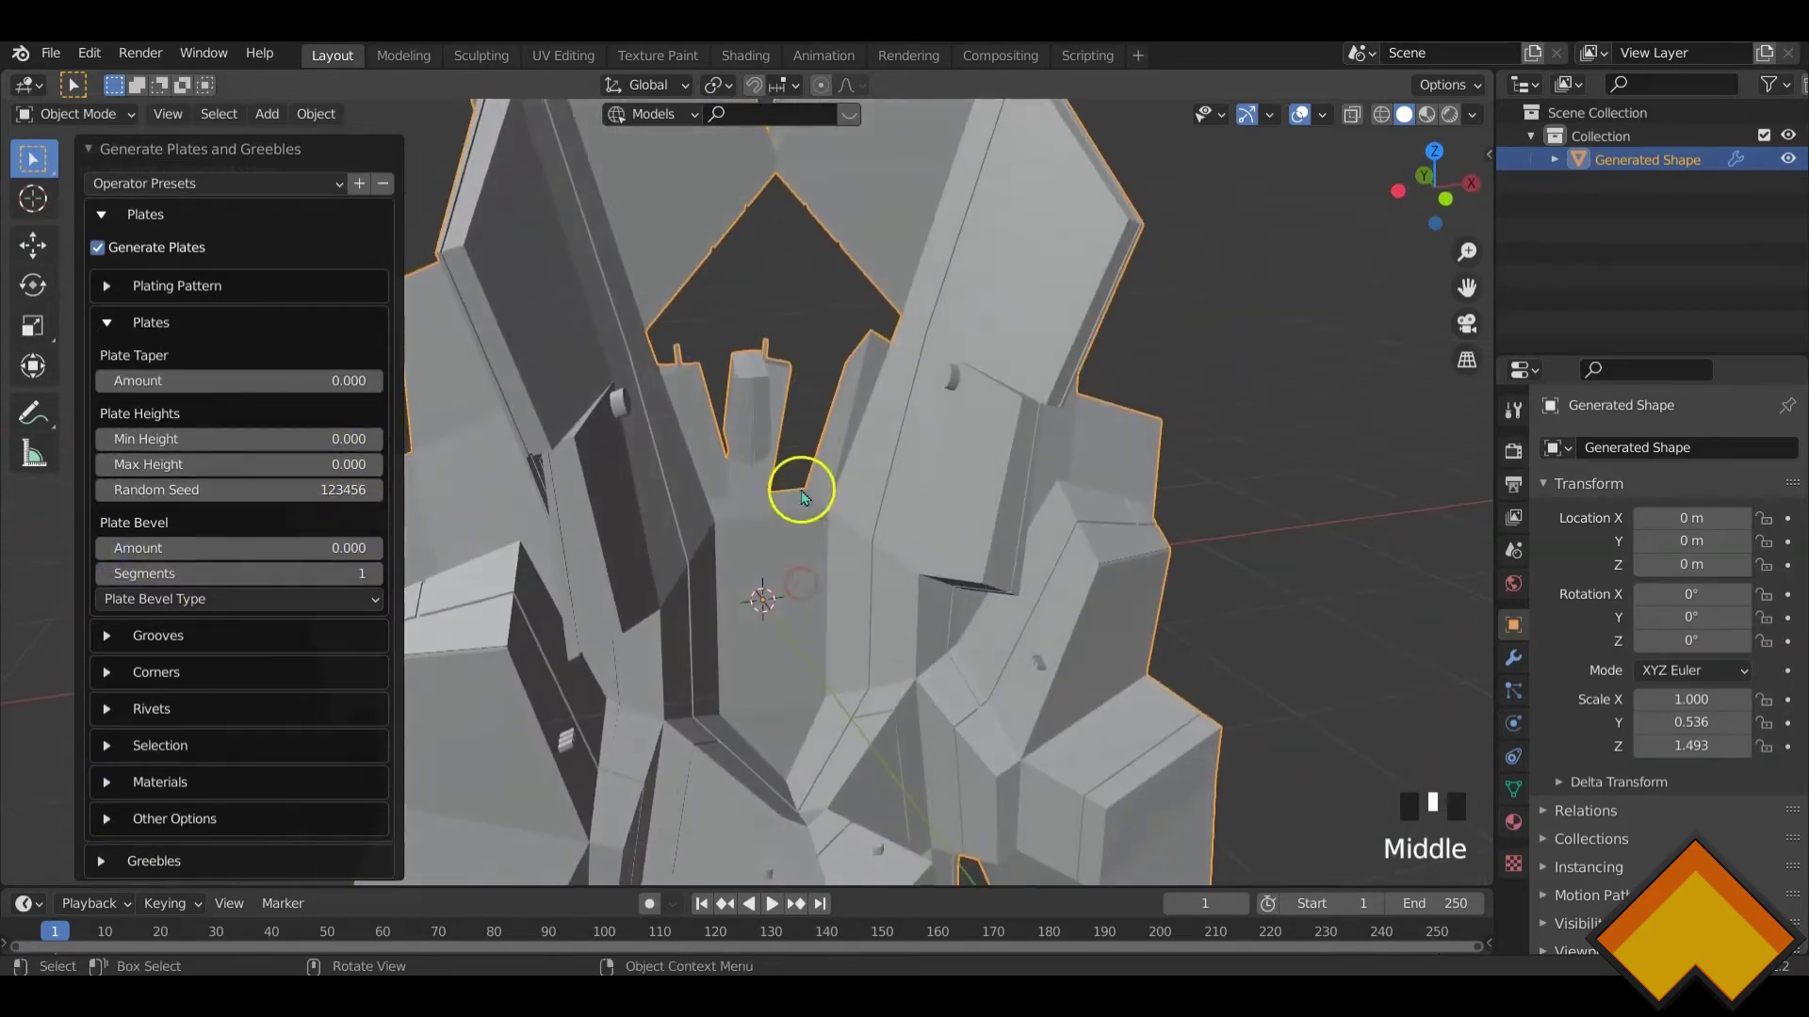
left_click(375, 381)
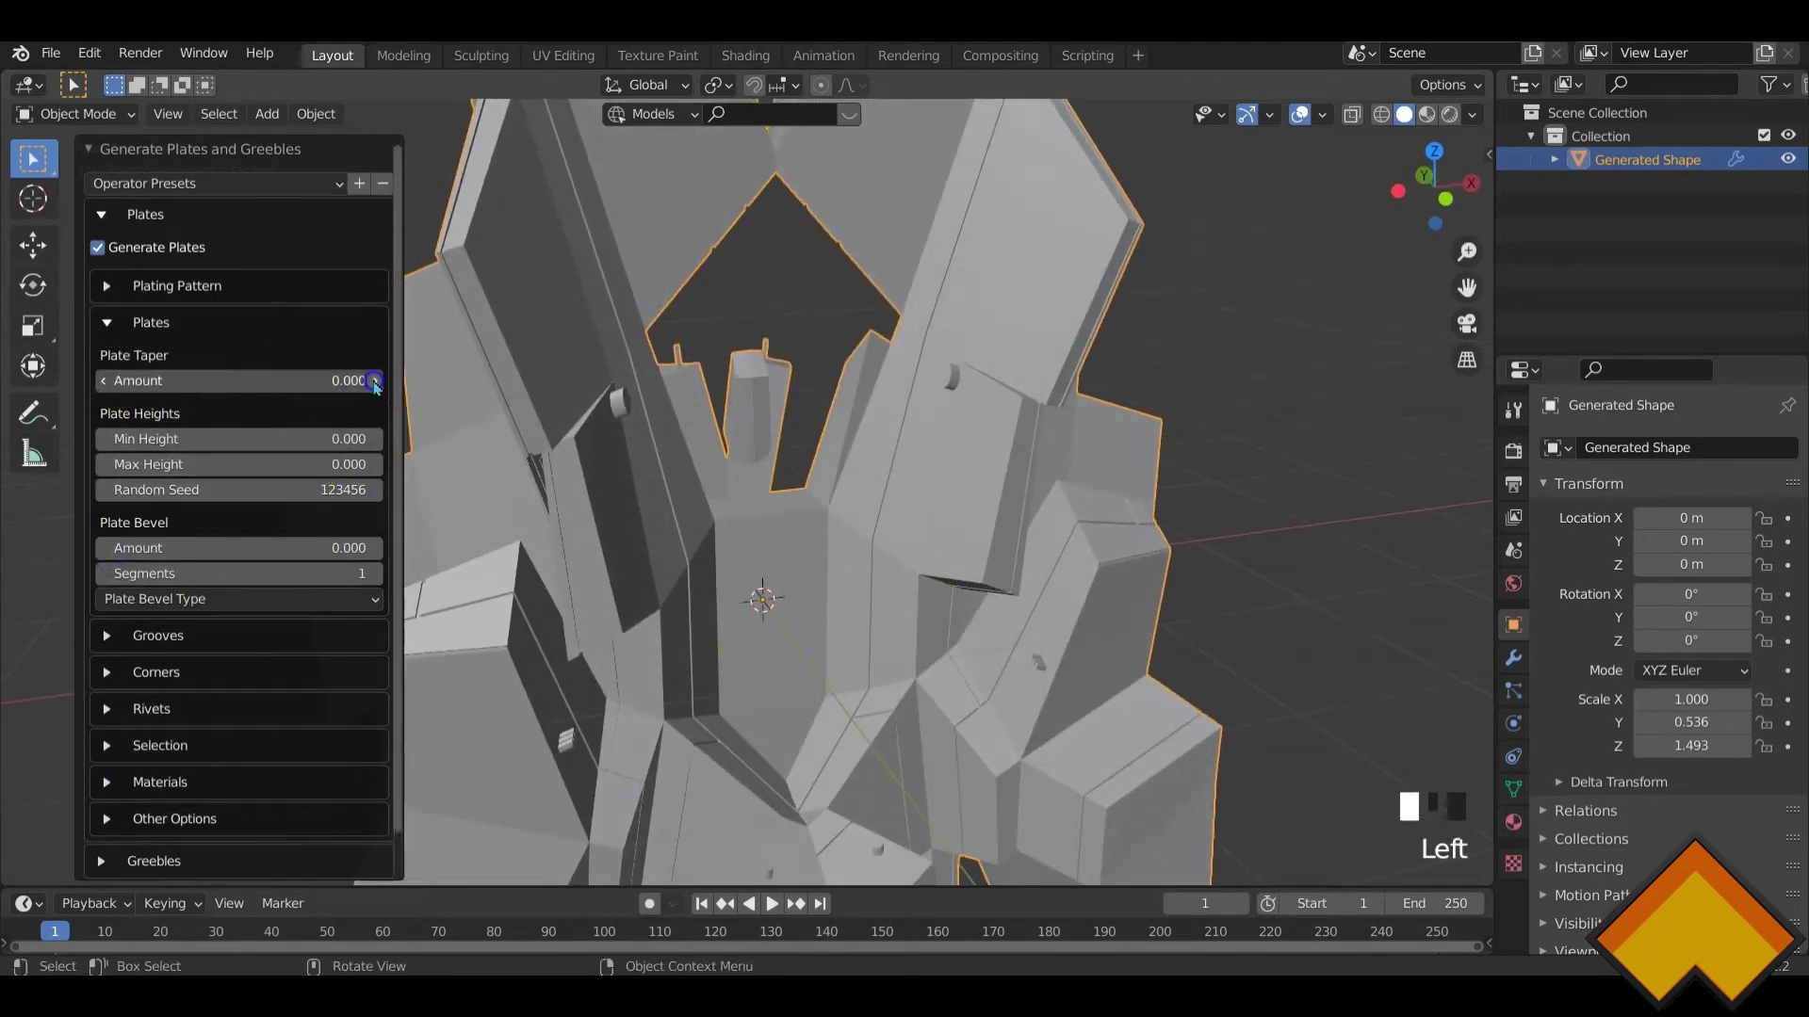
middle_click_drag(892, 562, 980, 576)
scroll(943, 705, "up", 2)
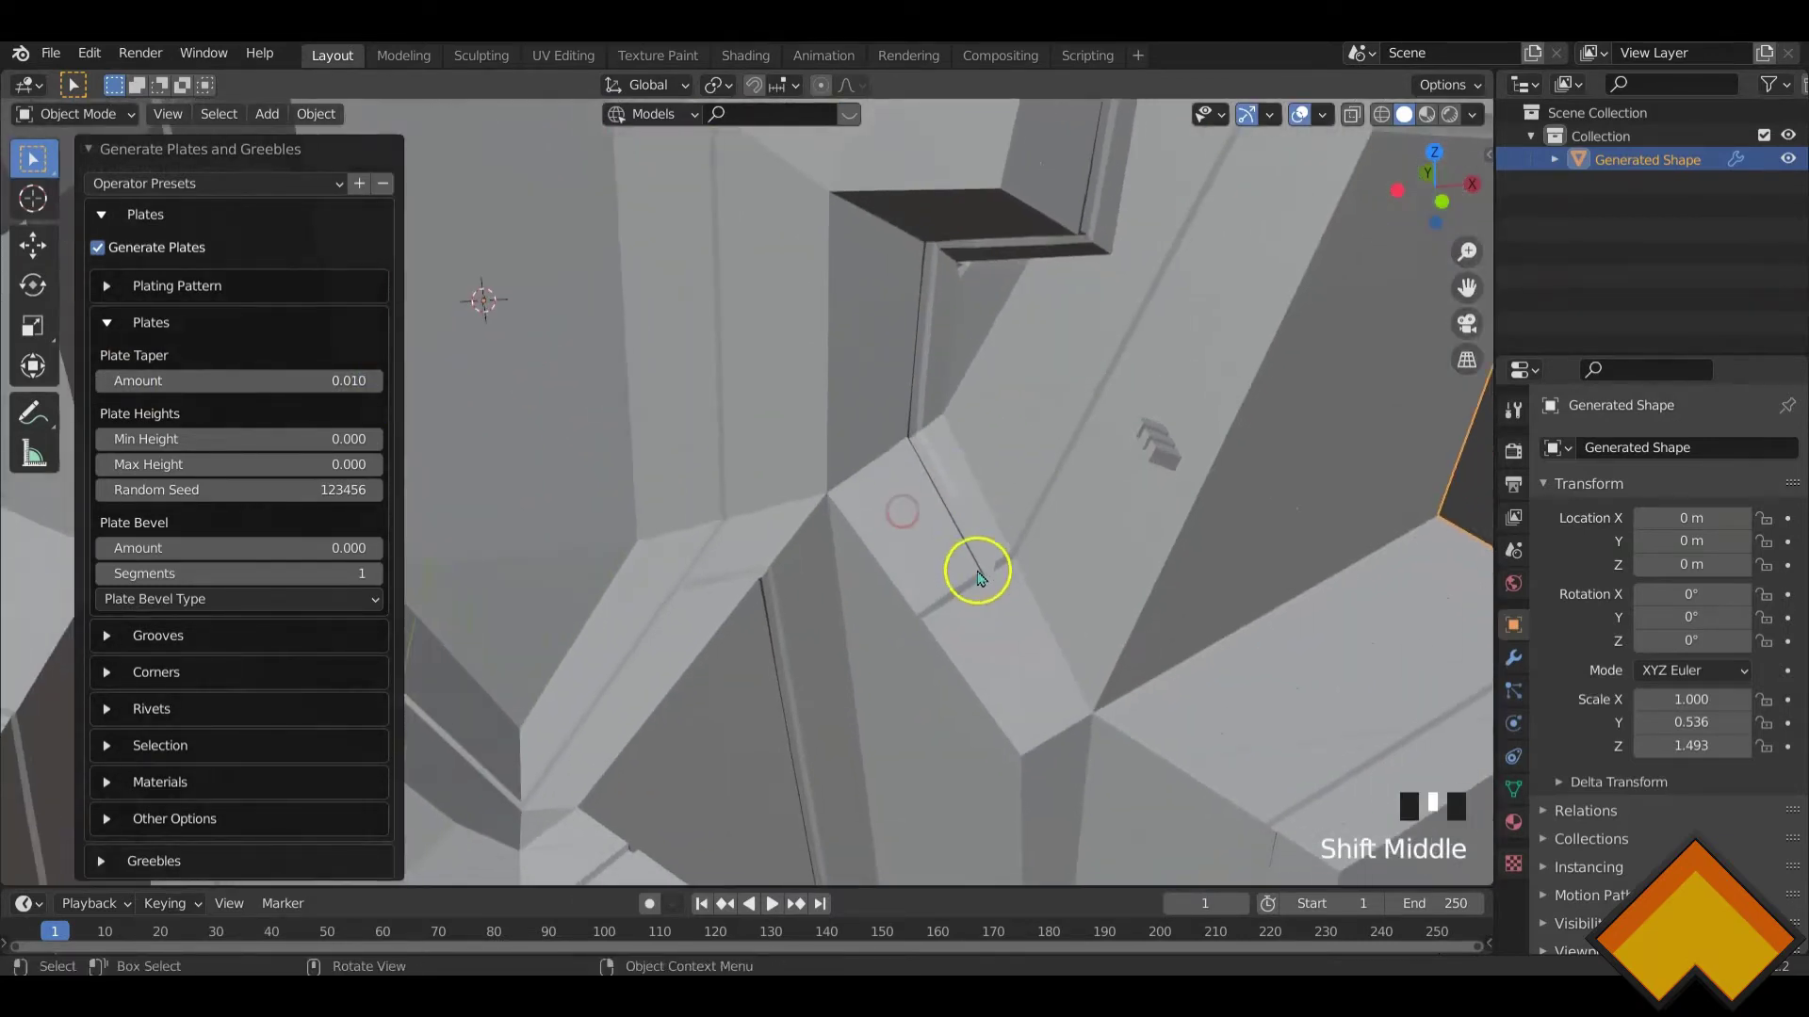
- Reset the Plate Taper amount to 0.000 for comparison, then raise it to 0.020
left_click(101, 381)
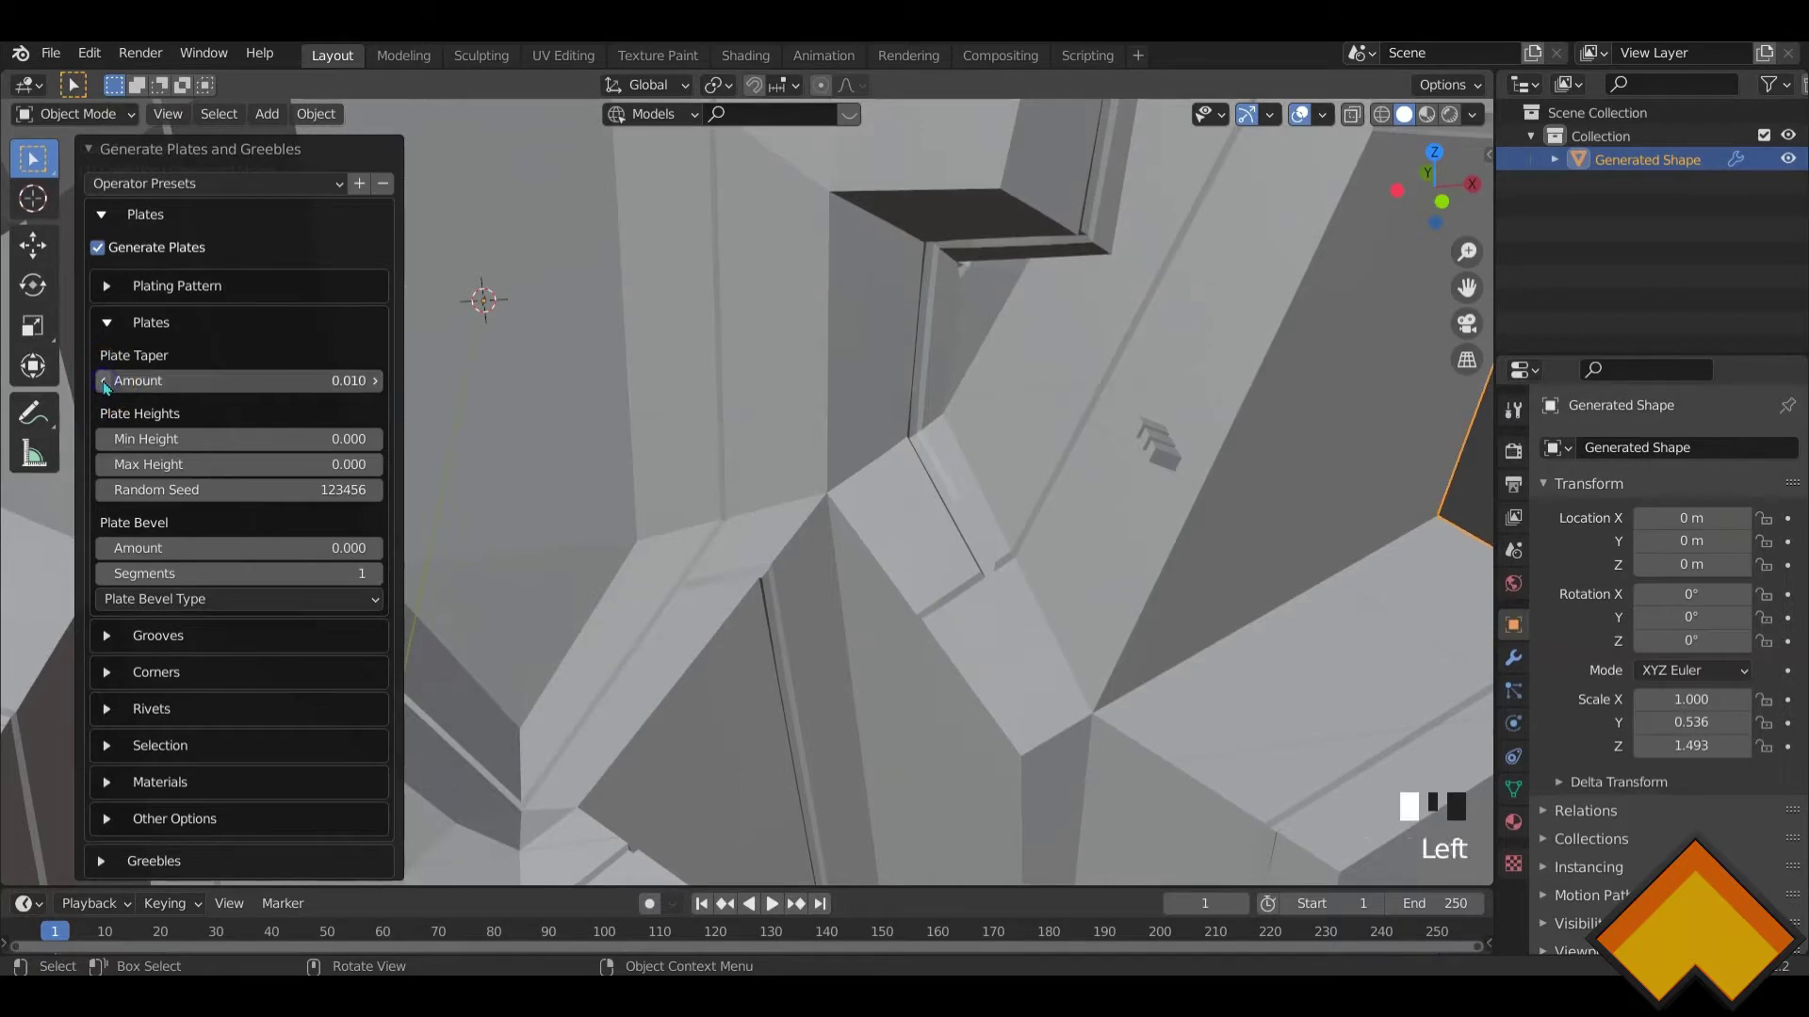
middle_click_drag(925, 636, 825, 673)
left_click(374, 380)
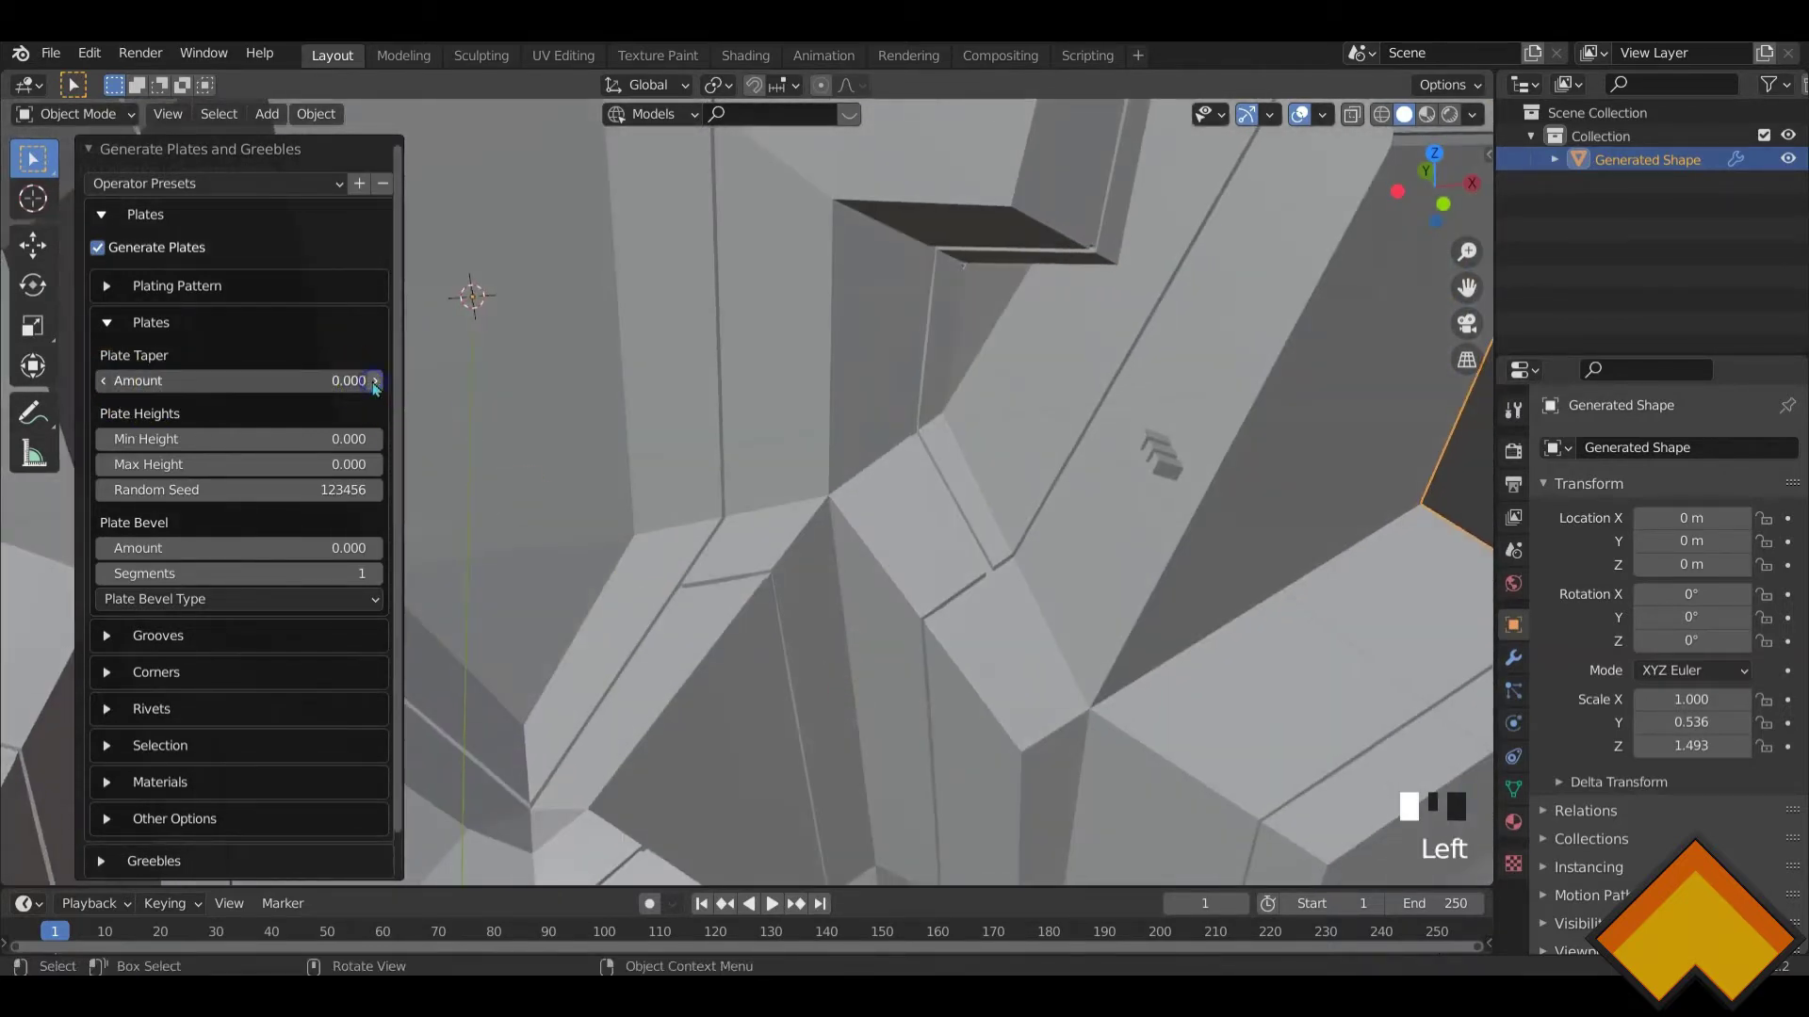
left_click(374, 381)
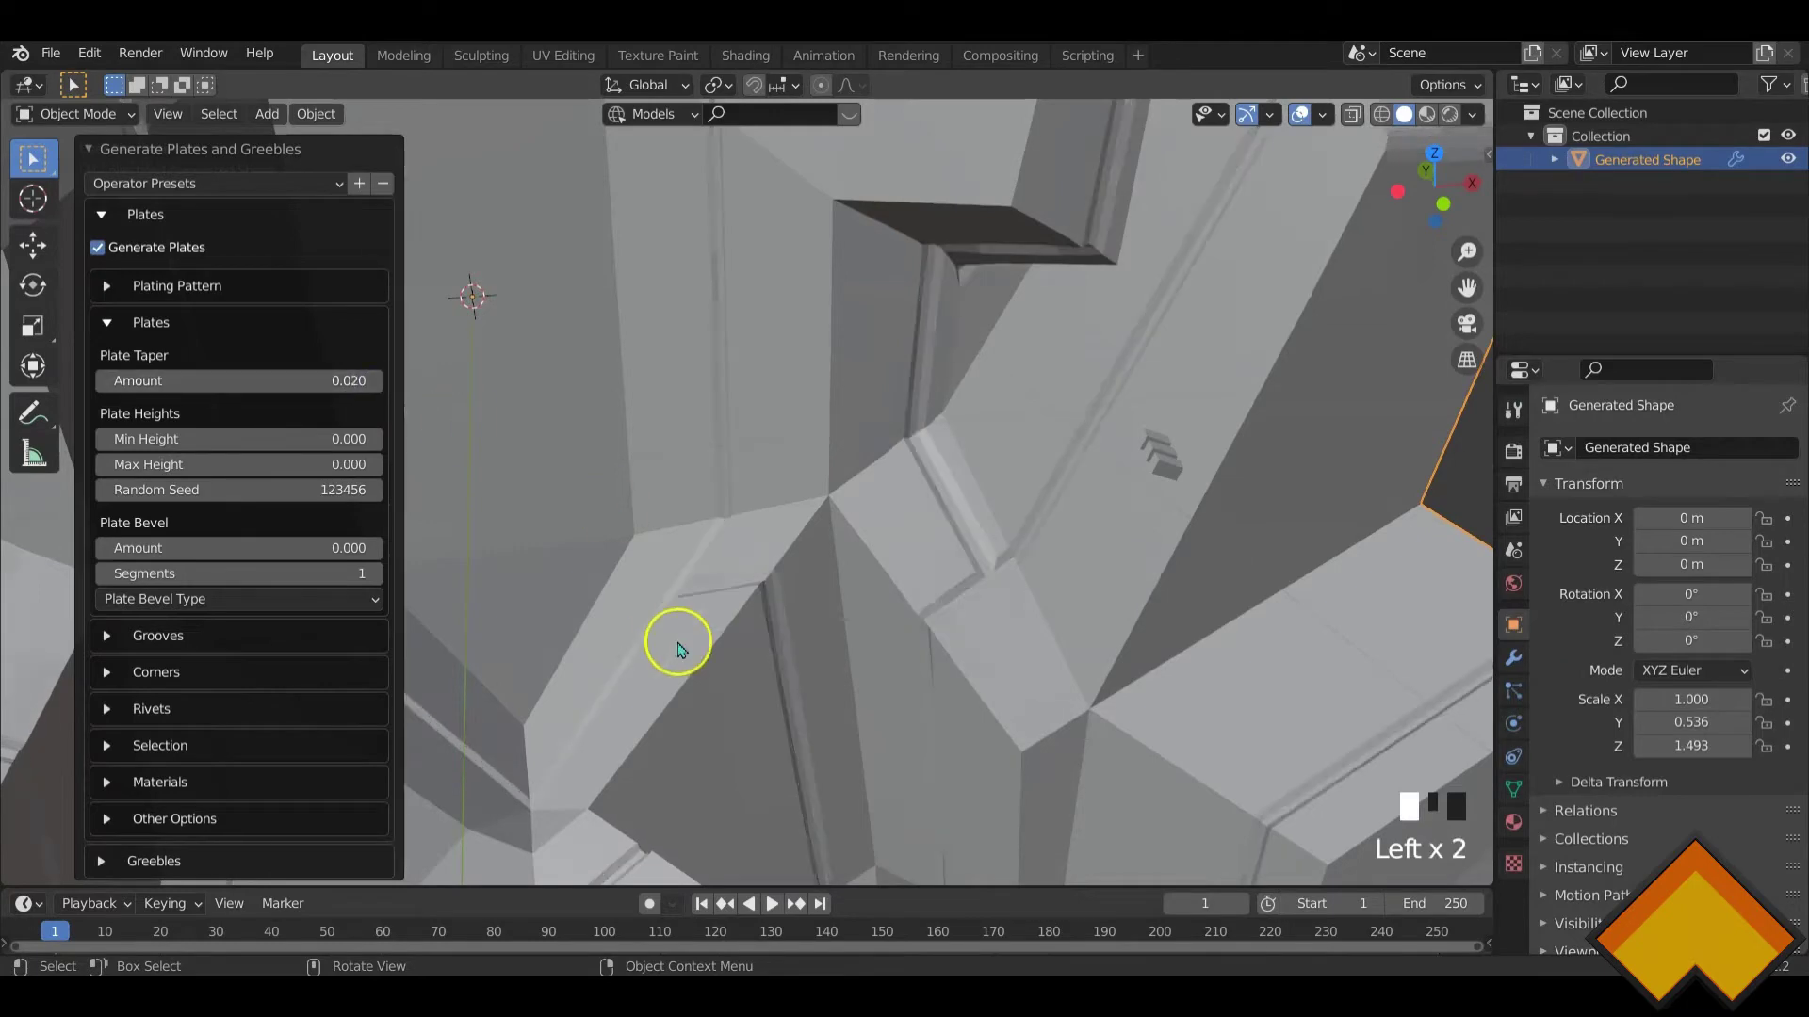
- Inspect the tapered plates and compare the shape with plate generation switched off and back on
middle_click_drag(679, 634, 906, 685)
scroll(720, 629, "down", 4)
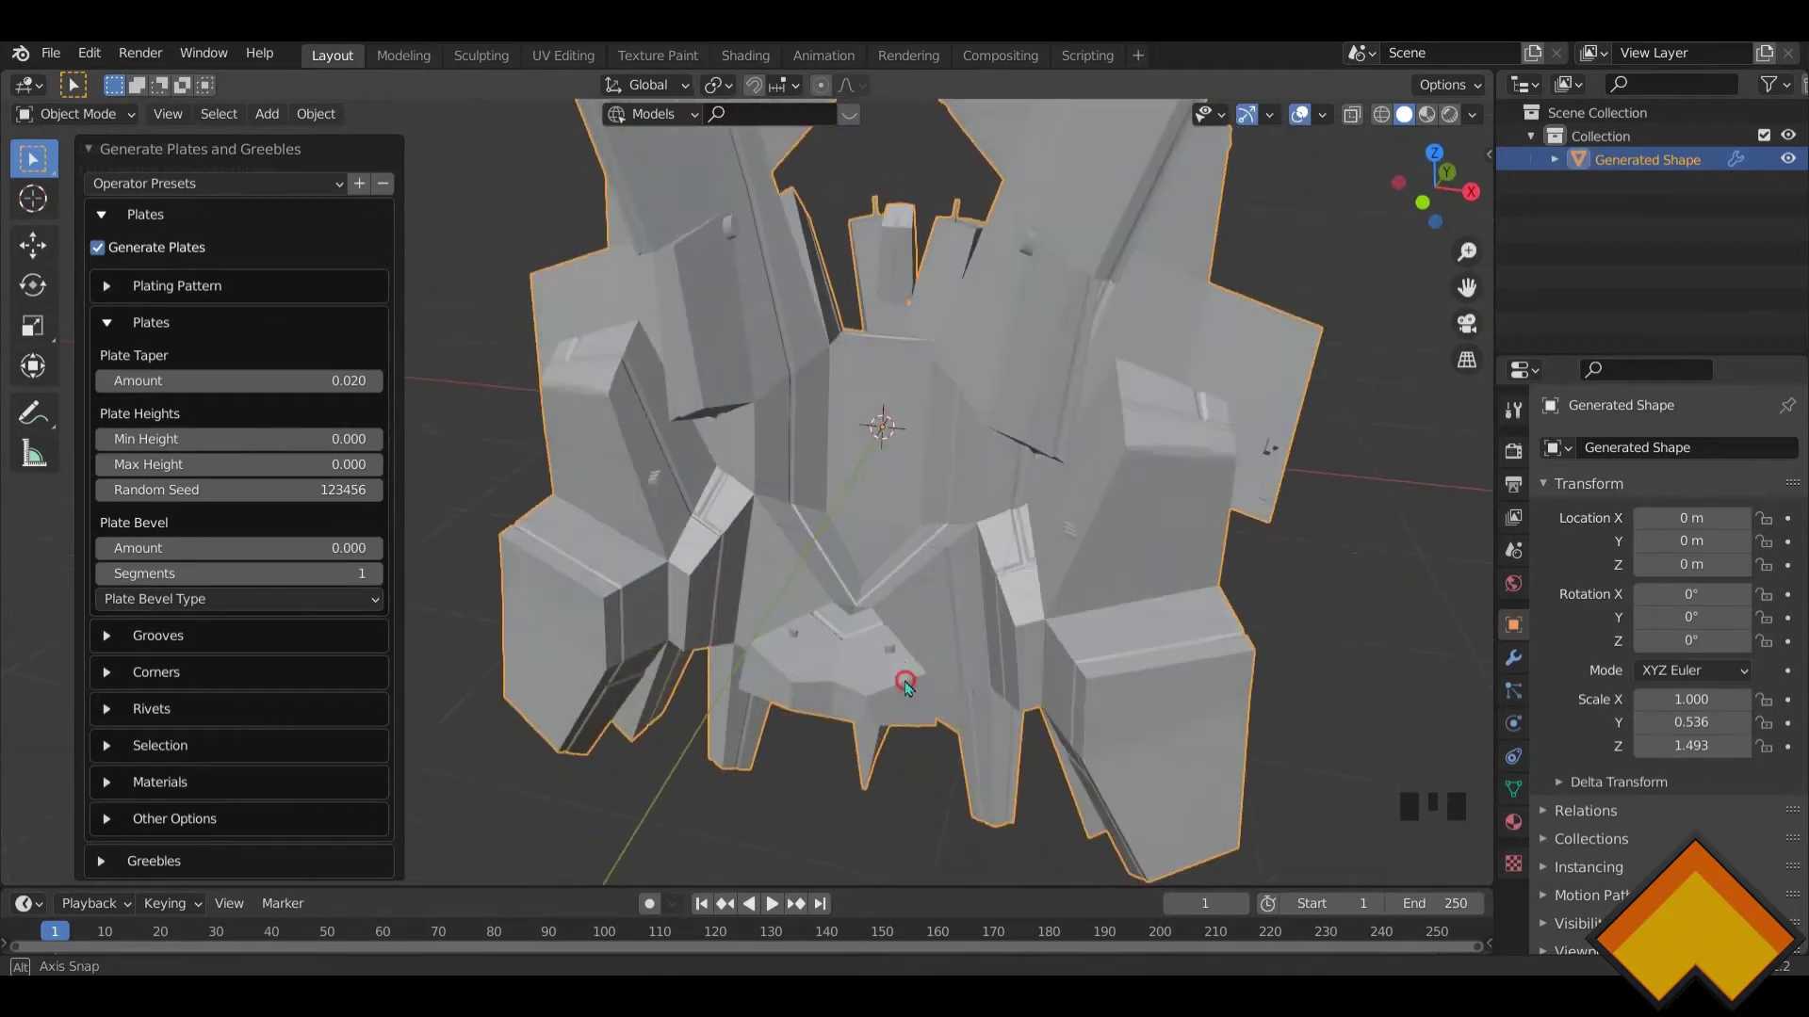
middle_click_drag(930, 585, 780, 539, "shift")
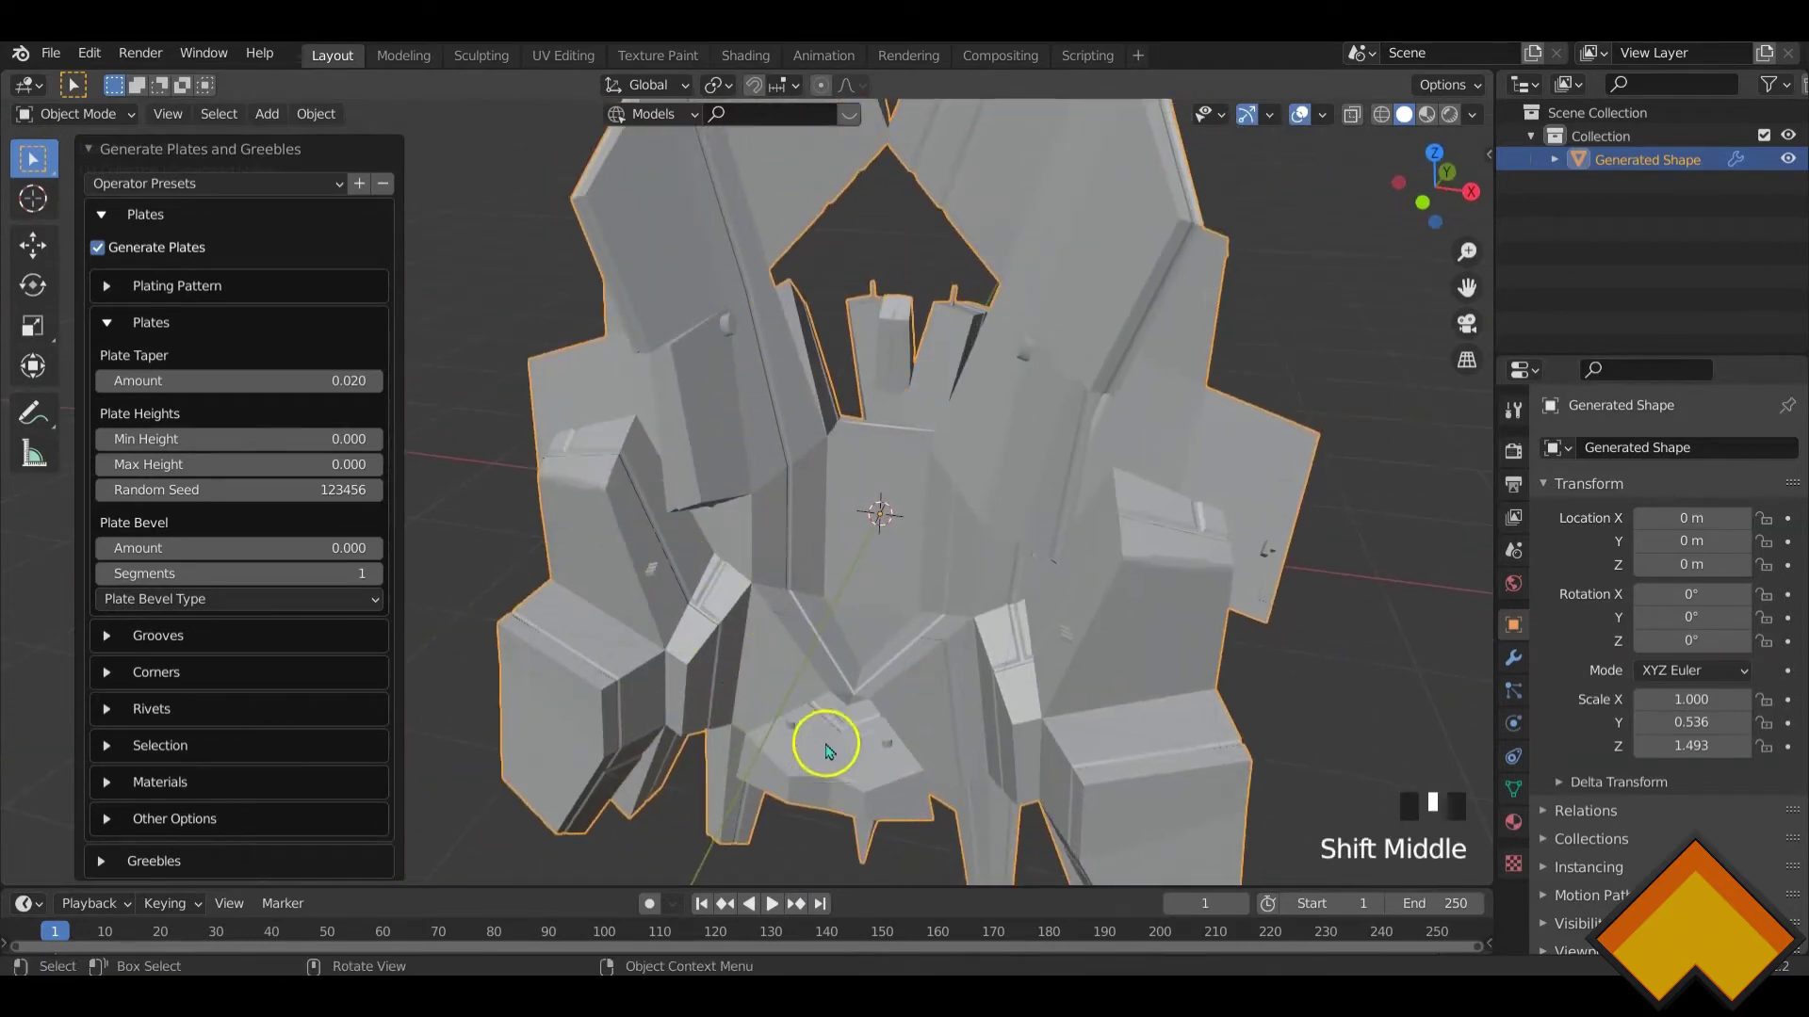
left_click(97, 247)
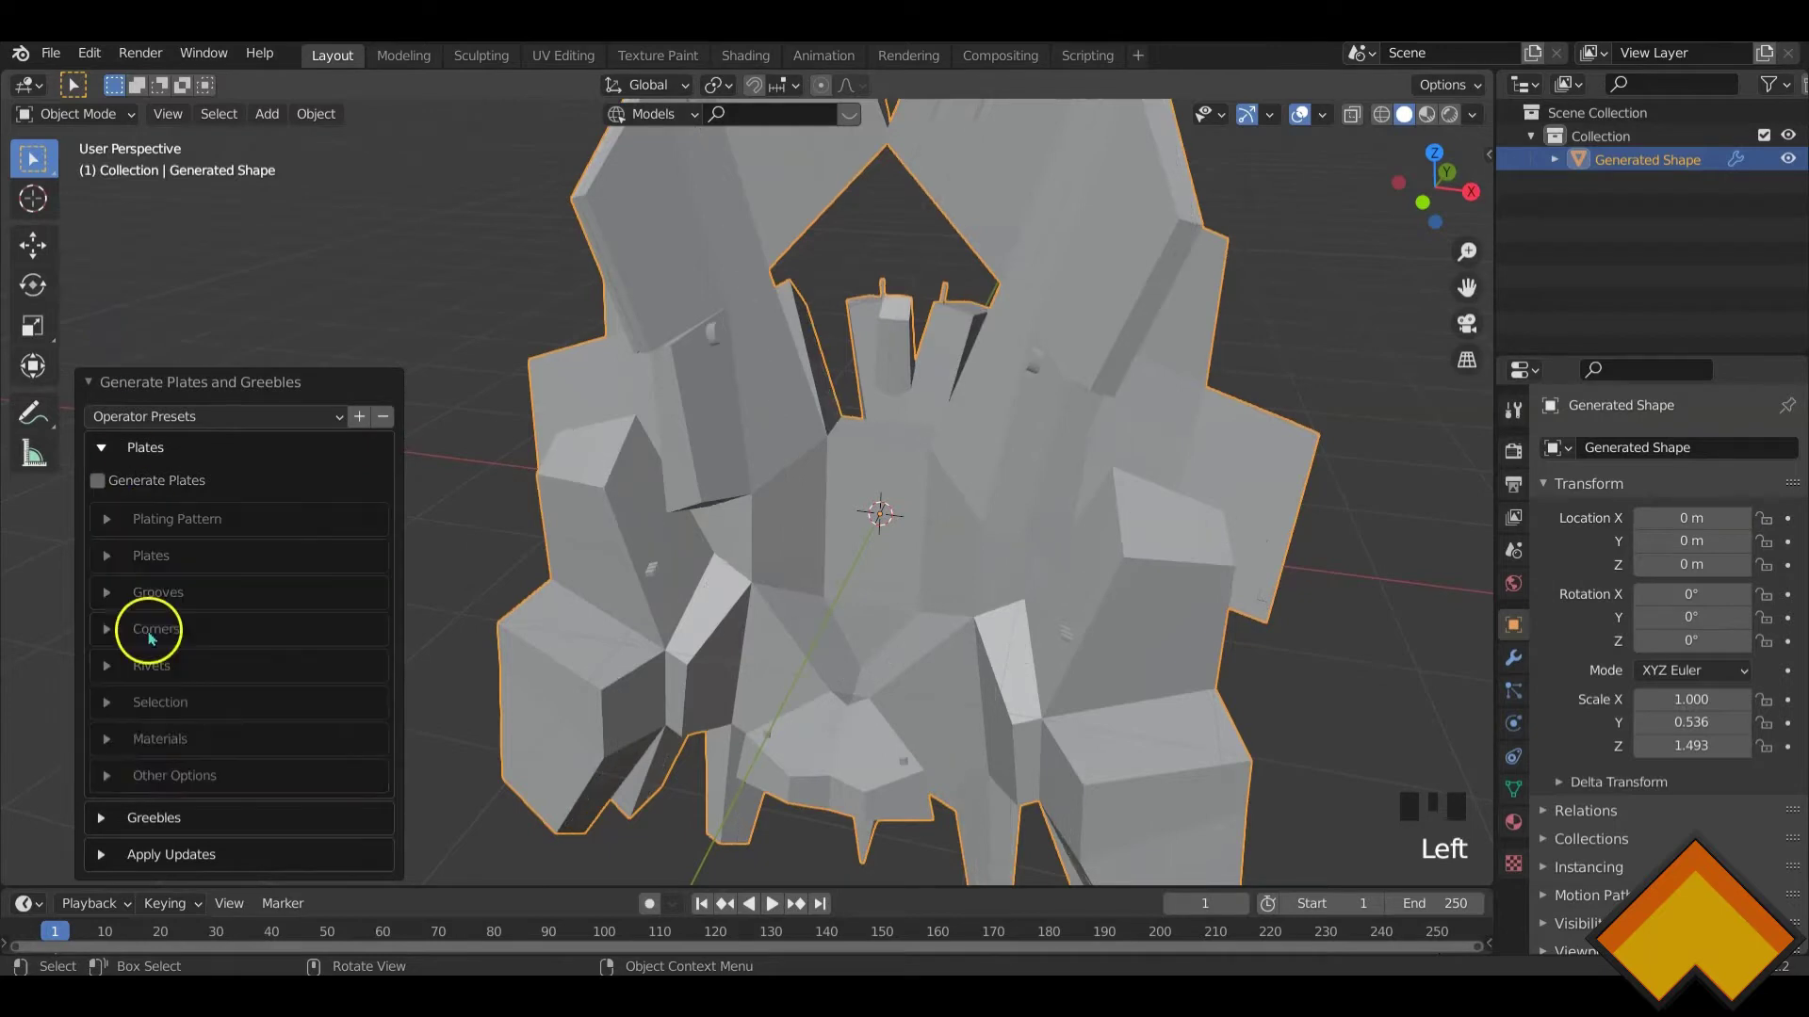
left_click(97, 480)
- Expand the Greeble Pattern settings and set the Greeble Amount to 500
scroll(182, 788, "down", 3)
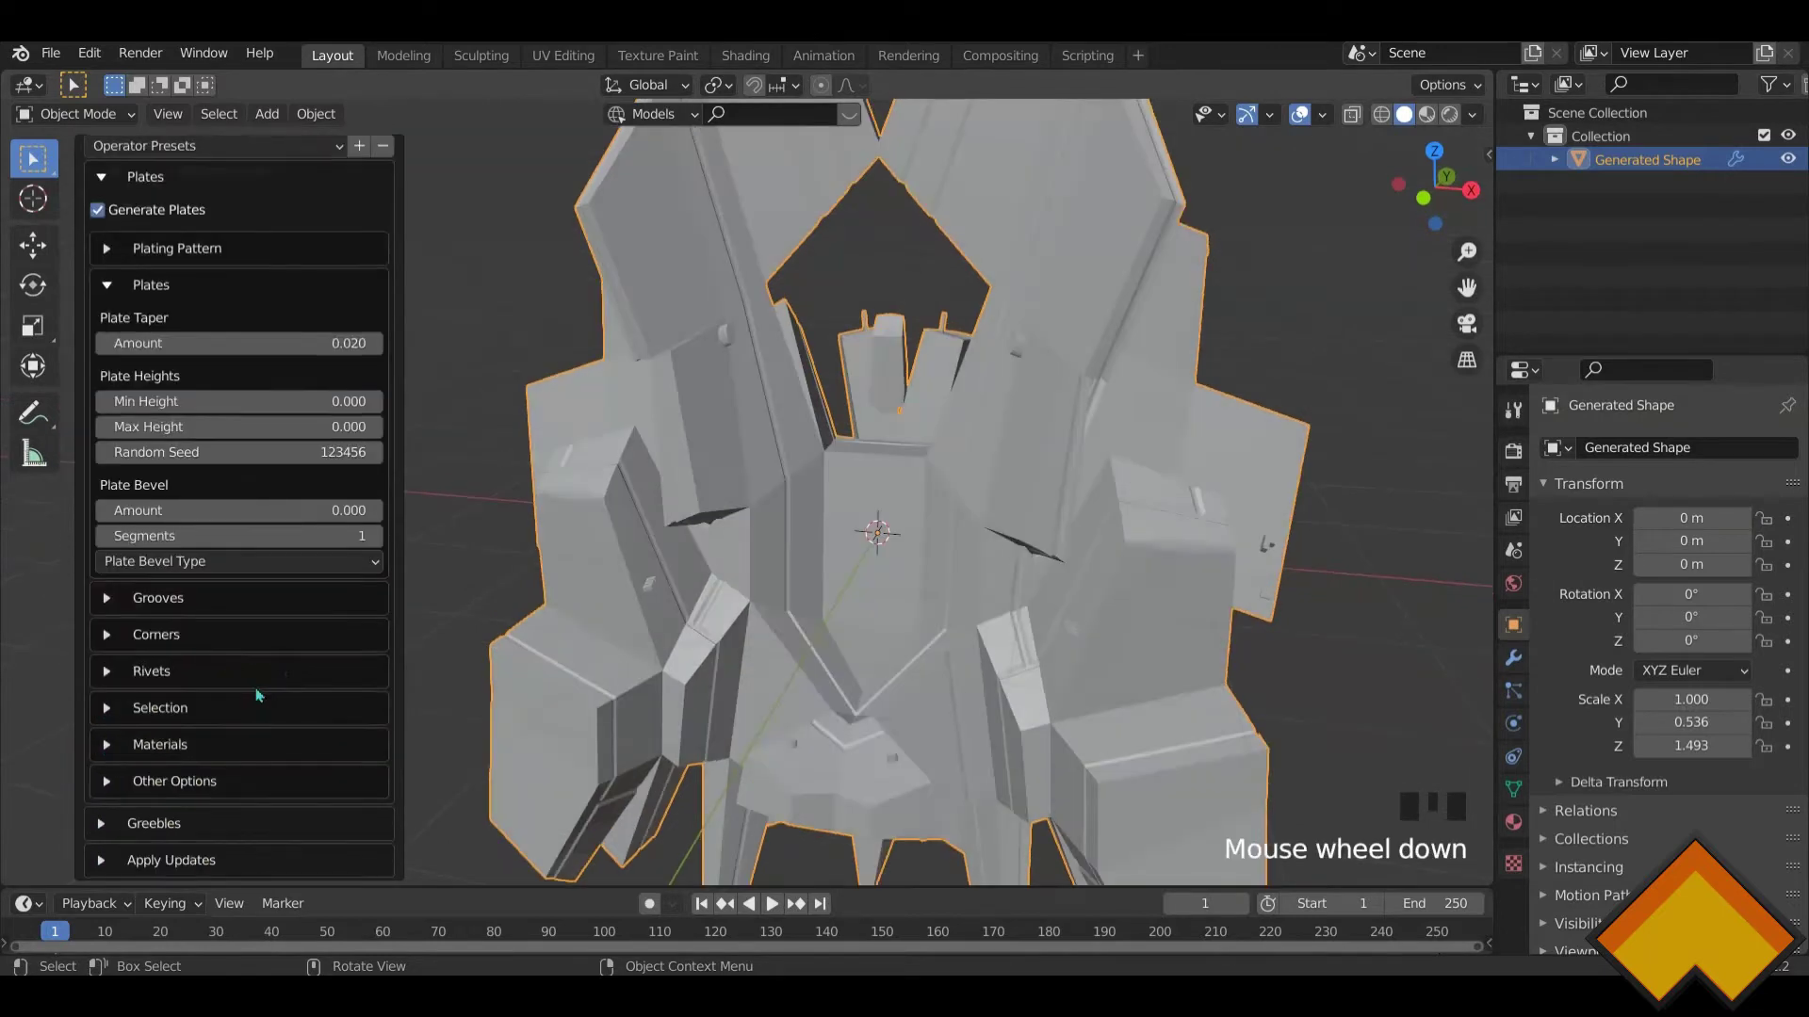
left_click(101, 820)
scroll(229, 738, "down", 9)
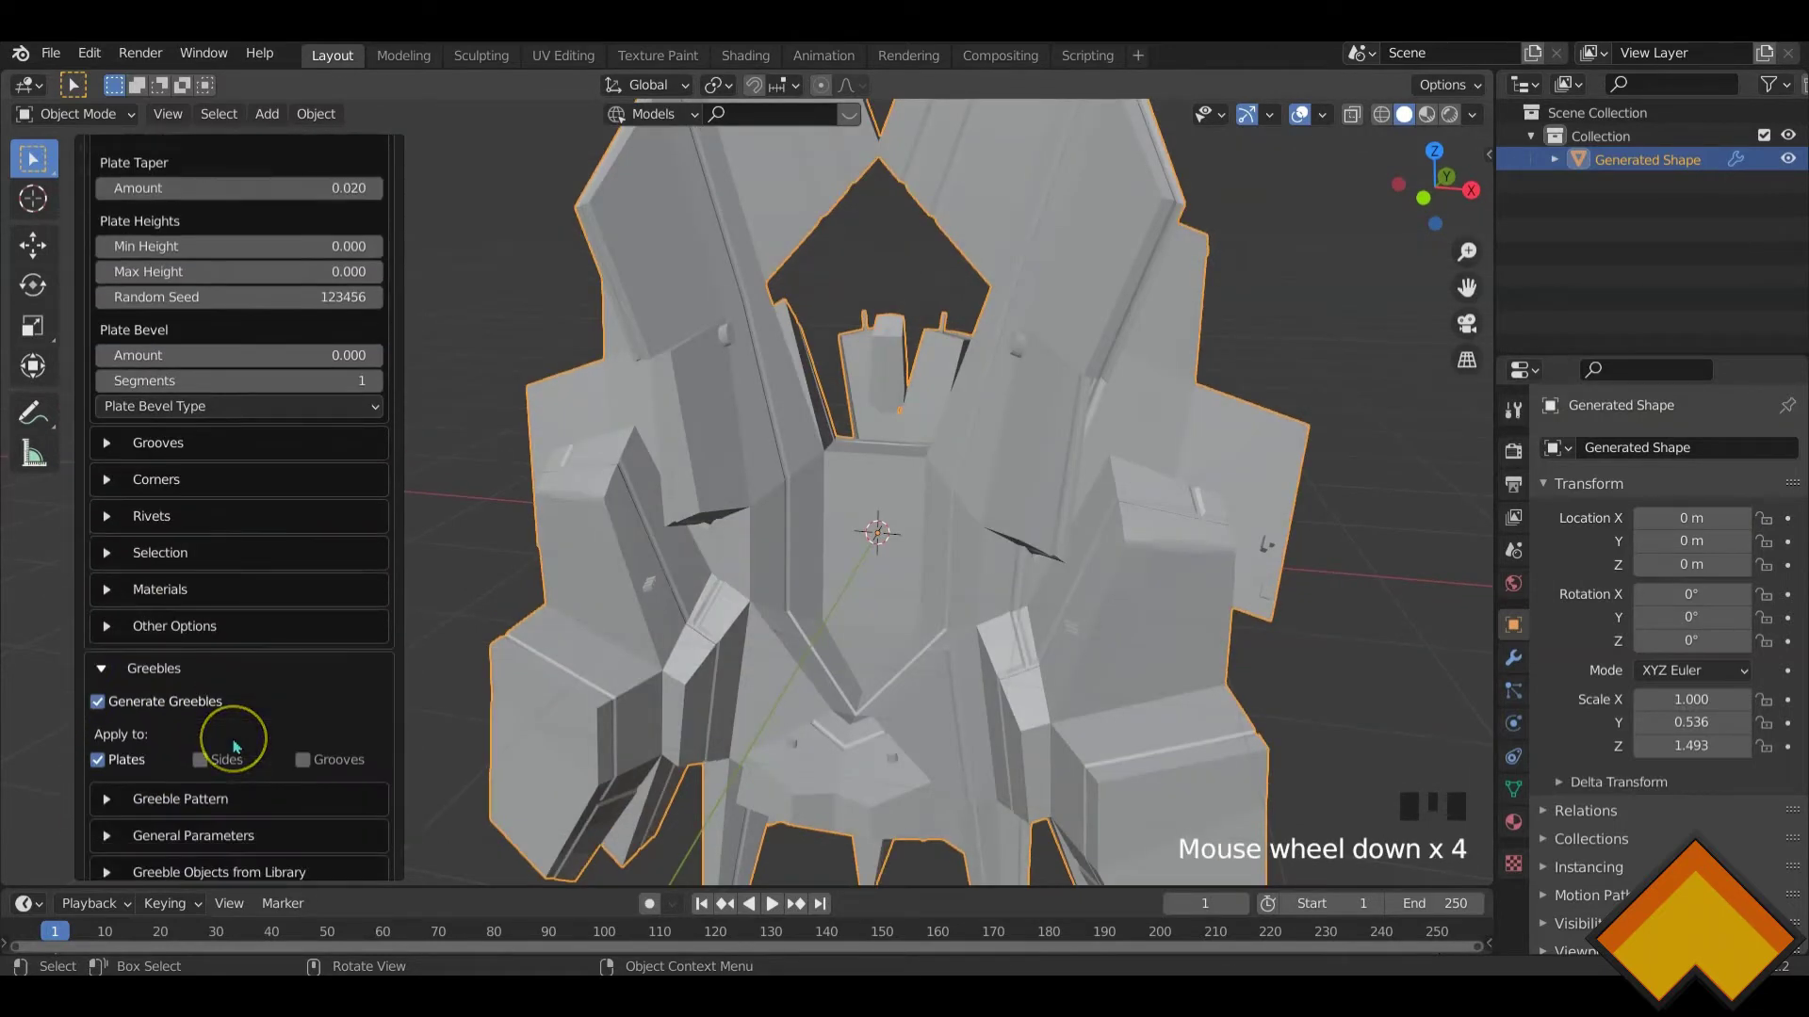
left_click(107, 666)
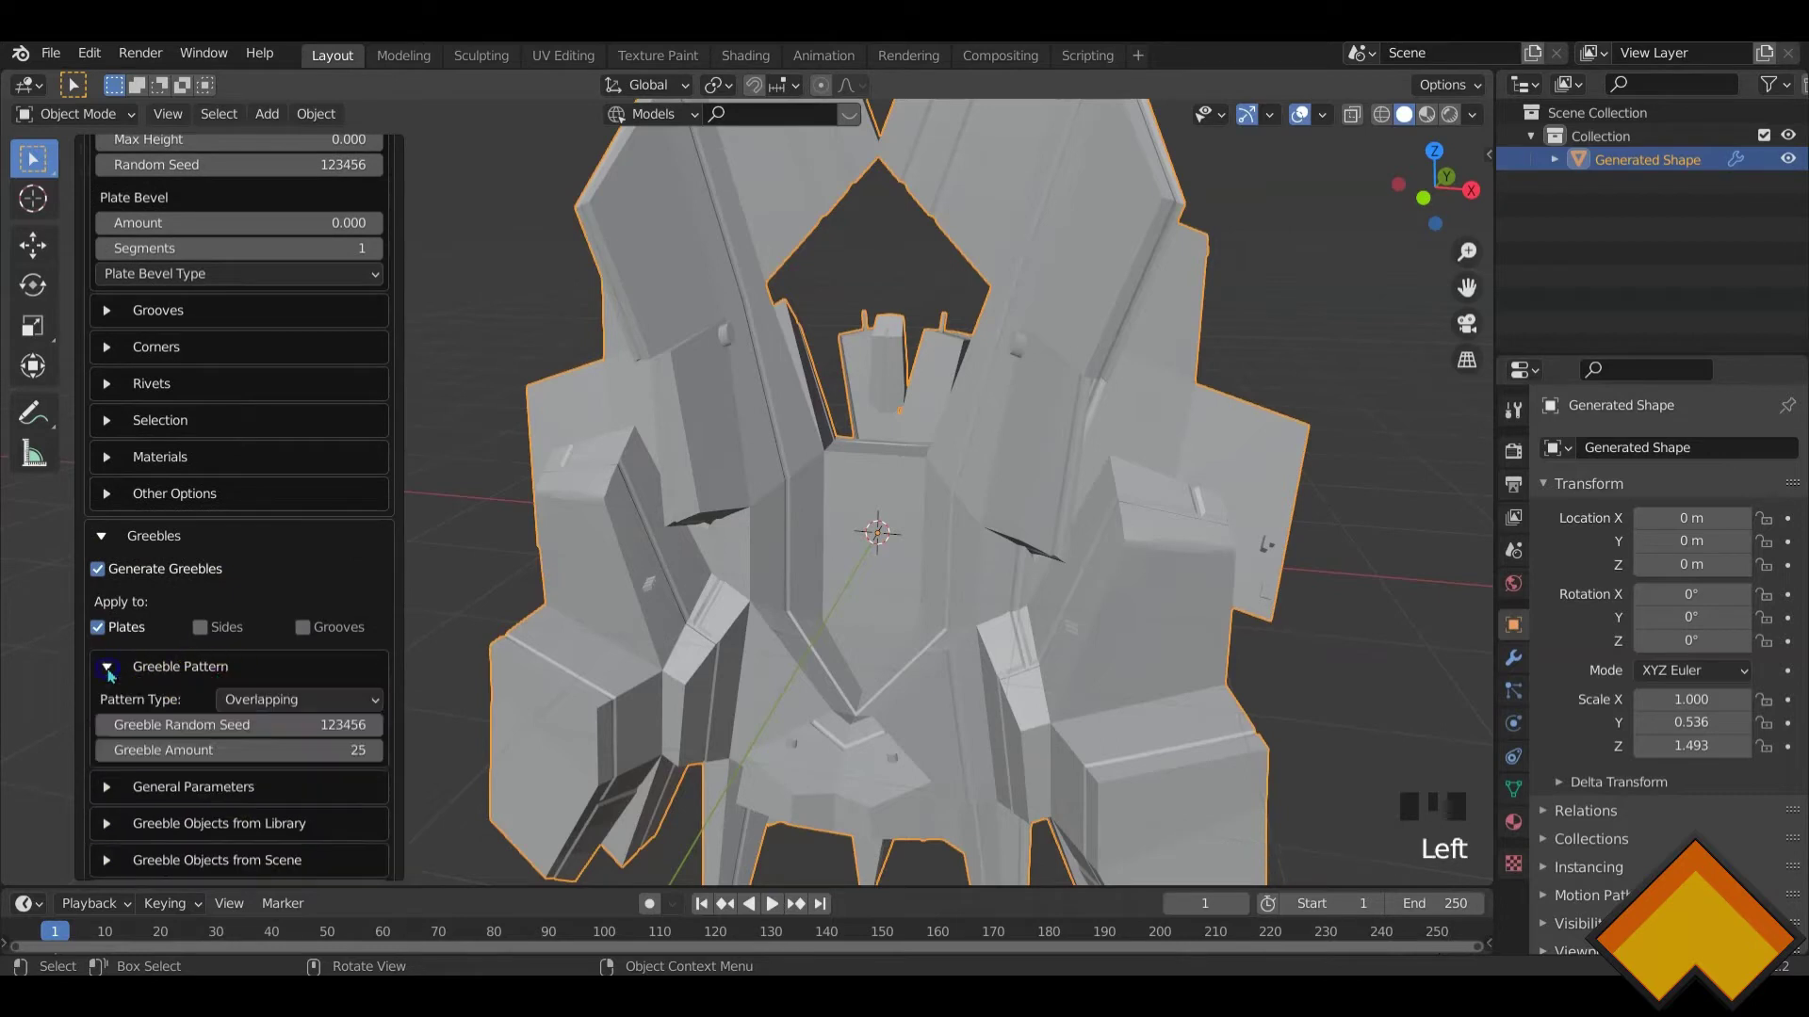
scroll(182, 695, "down", 2)
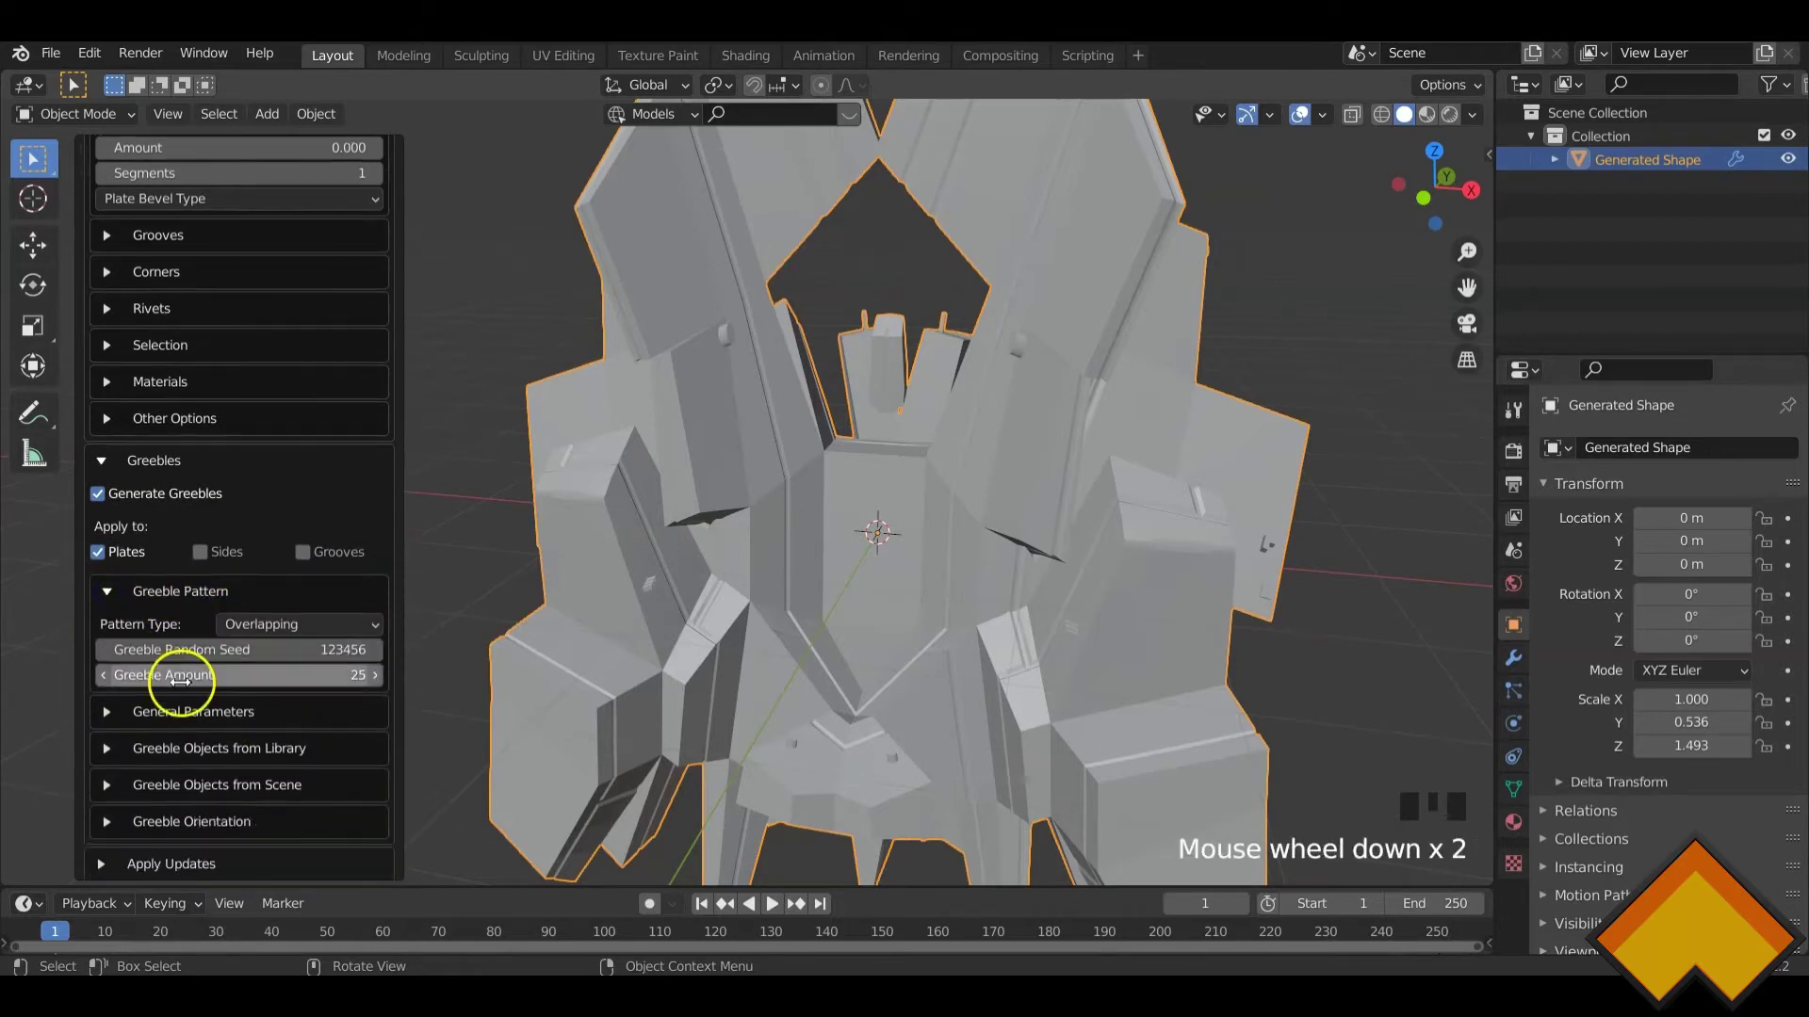
left_click(287, 678)
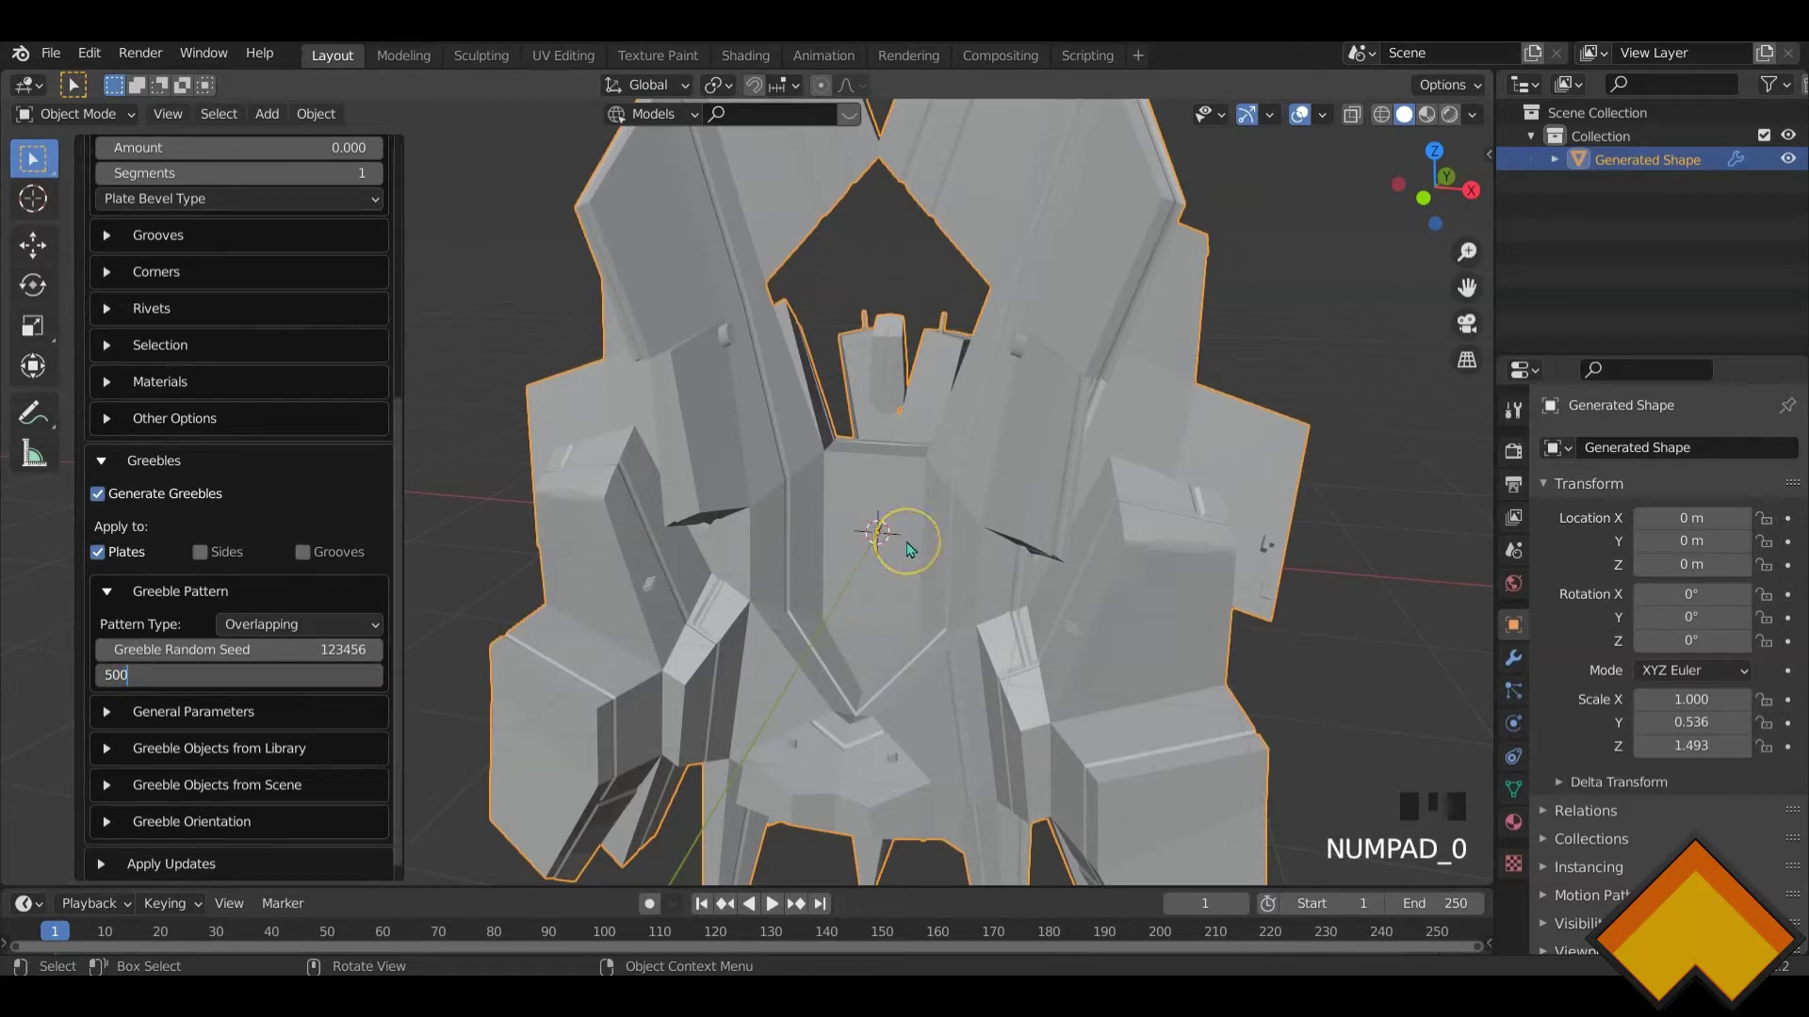
key("Return")
middle_click_drag(975, 589, 911, 597)
scroll(904, 584, "down", 2)
- Reduce the Greeble Amount to 400
left_click(323, 676)
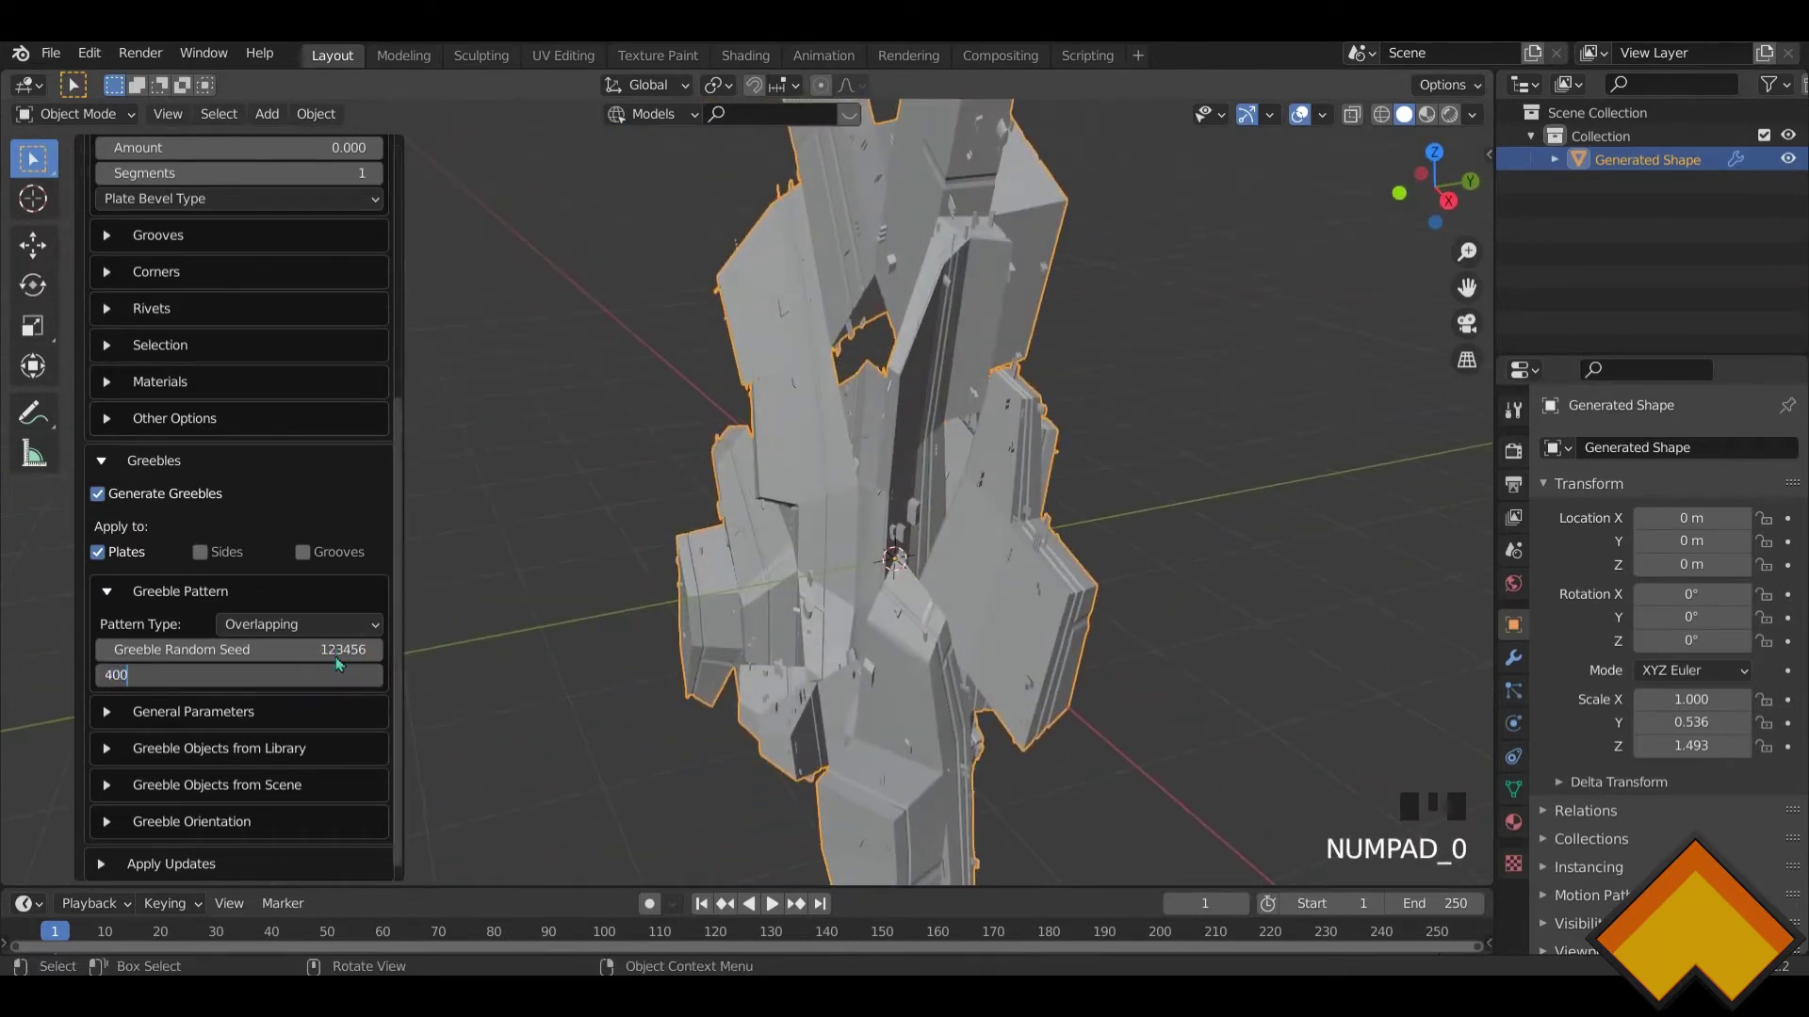
type("400")
key("Return")
middle_click_drag(796, 574, 904, 566)
scroll(871, 580, "up", 3)
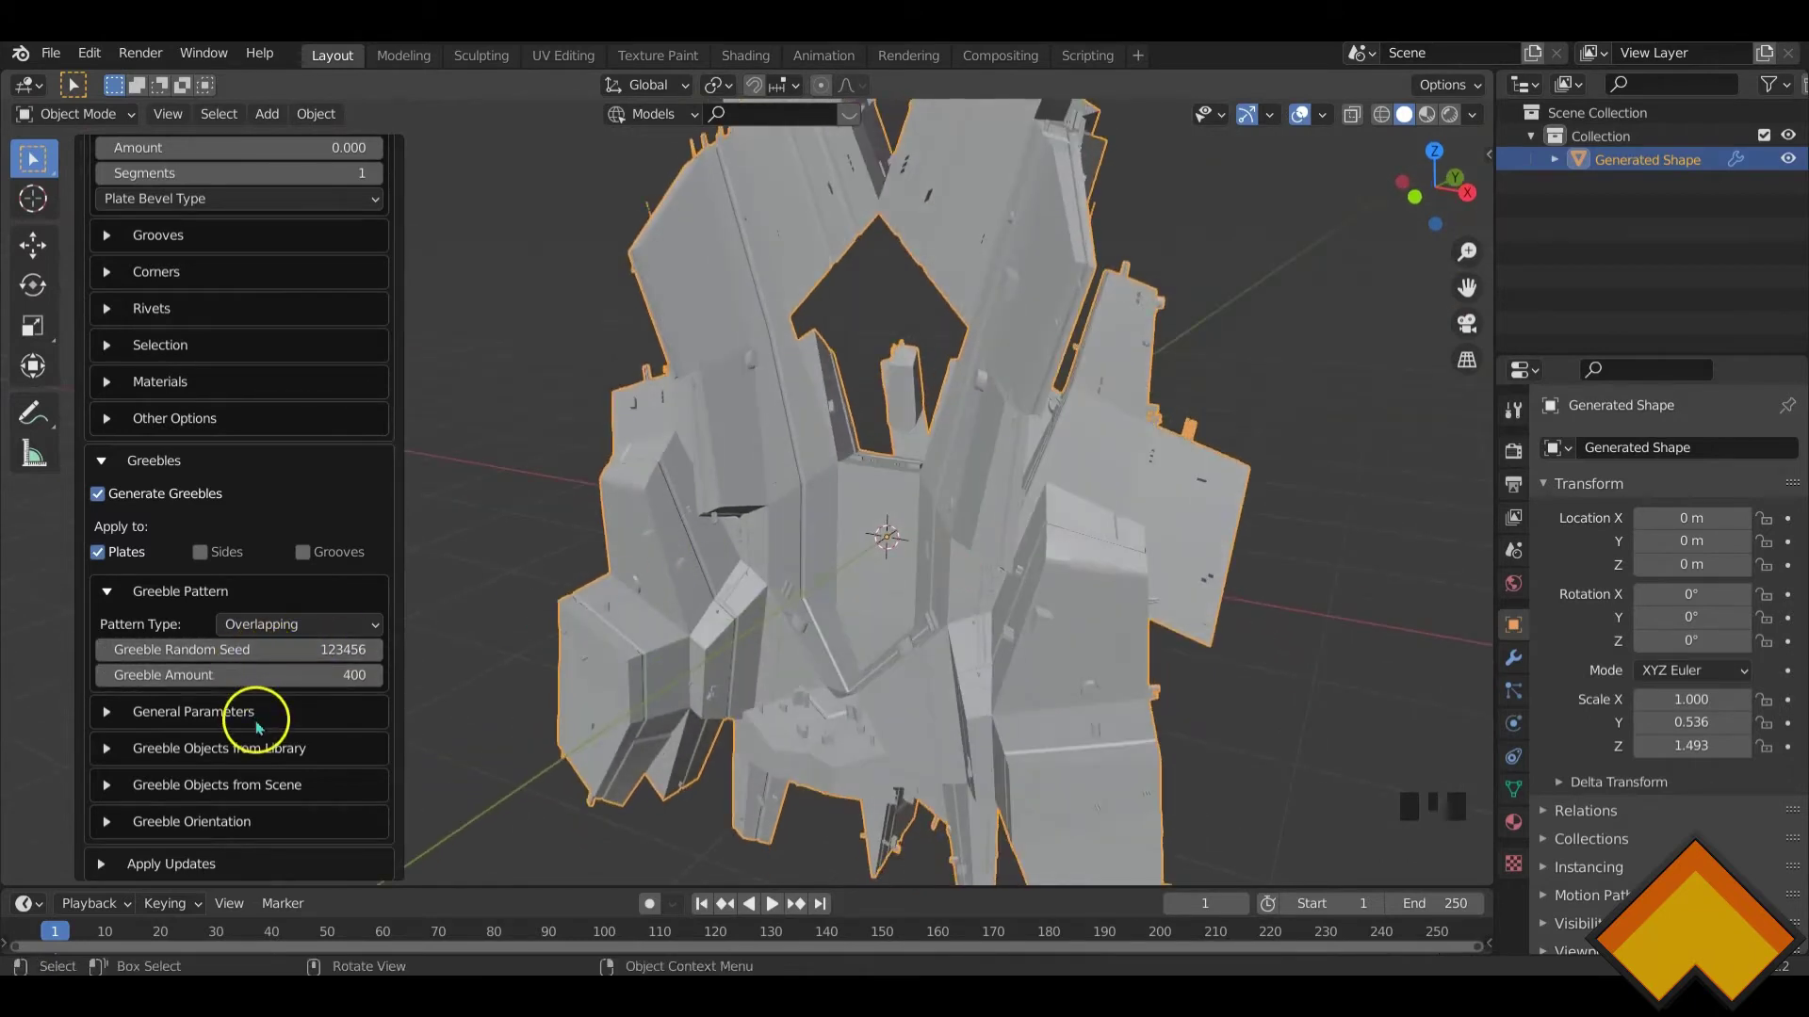
- Try successive greeble layouts by raising the Greeble Random Seed one at a time to 123461
scroll(266, 745, "down", 3)
scroll(311, 719, "up", 1)
left_click(375, 682)
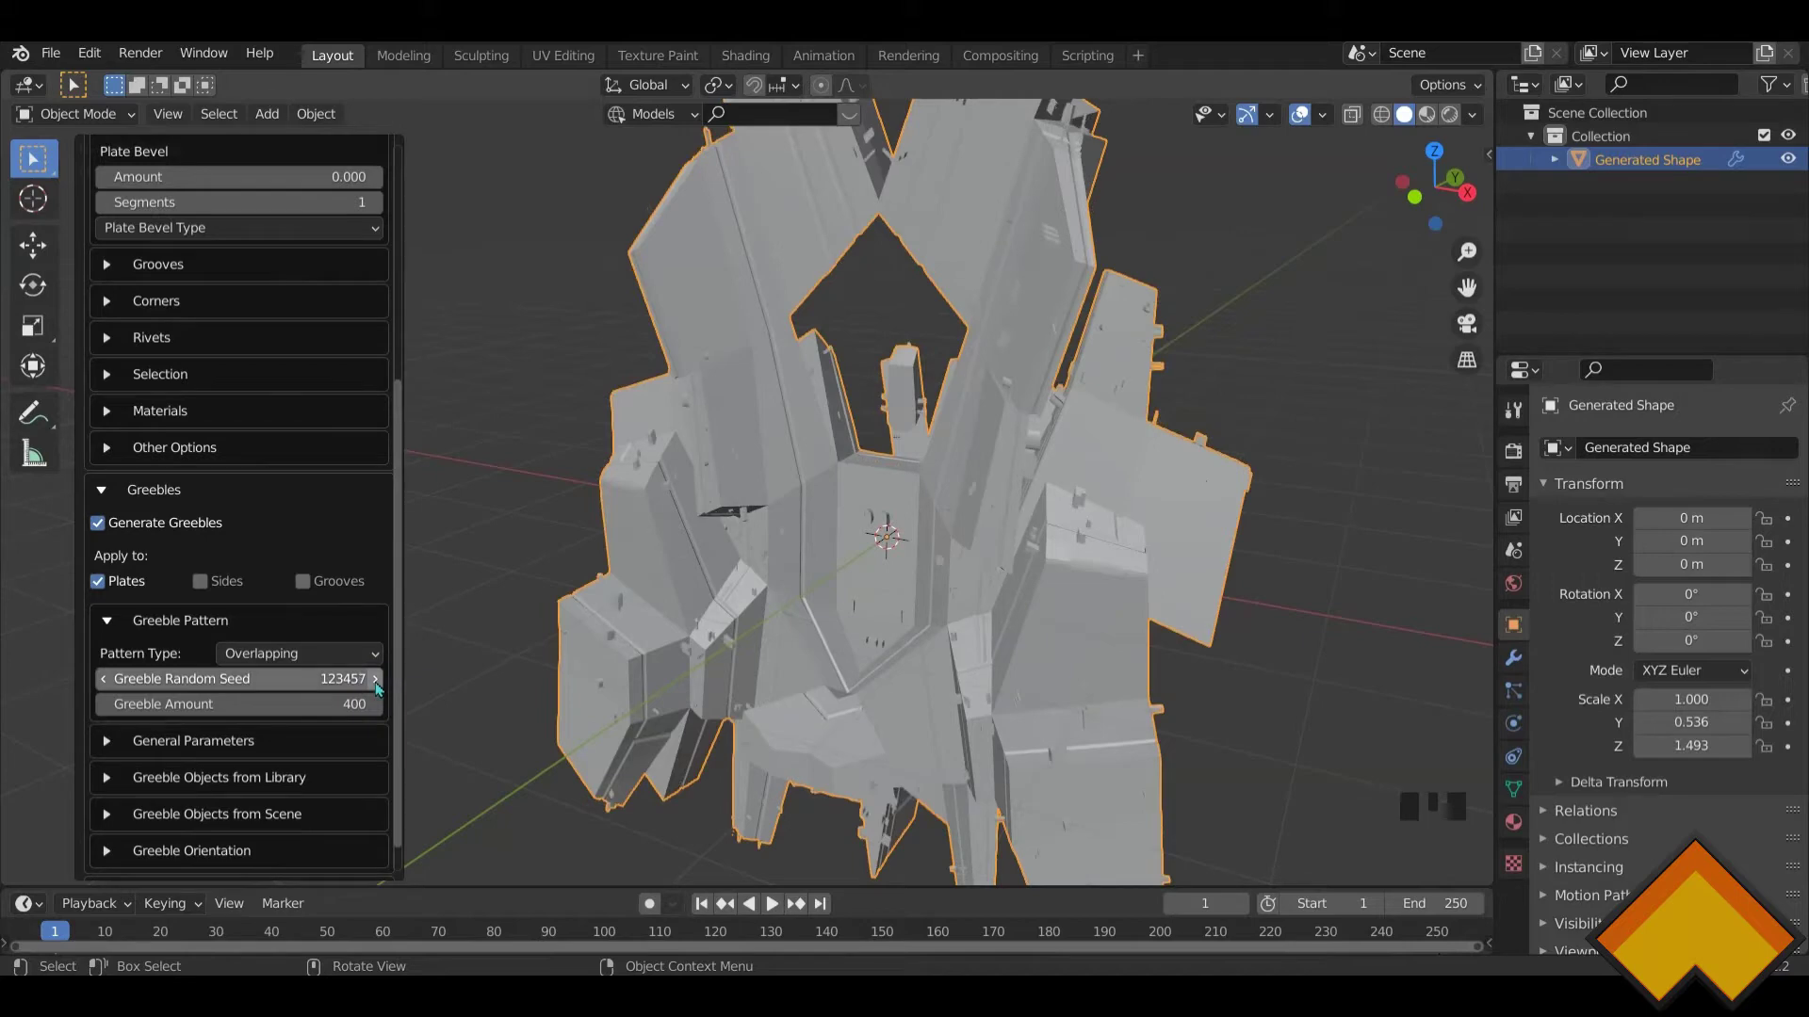
left_click(375, 680)
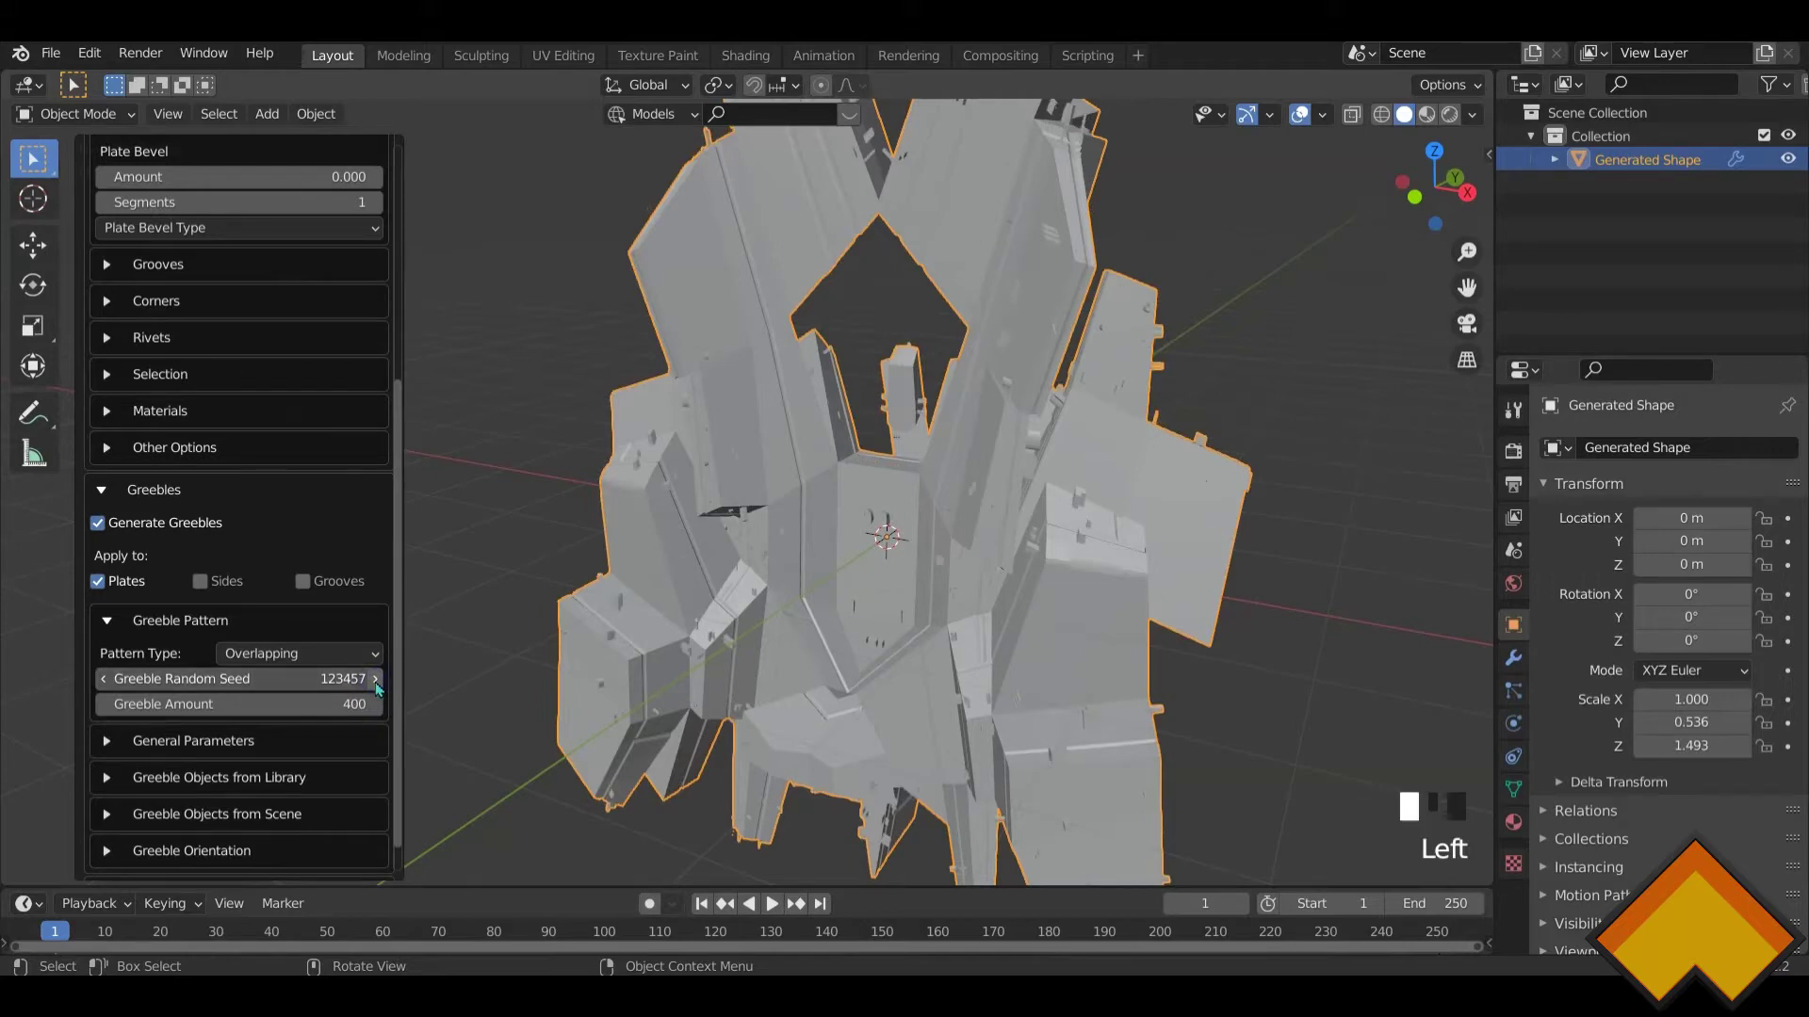
middle_click_drag(920, 512, 862, 532)
left_click(375, 680)
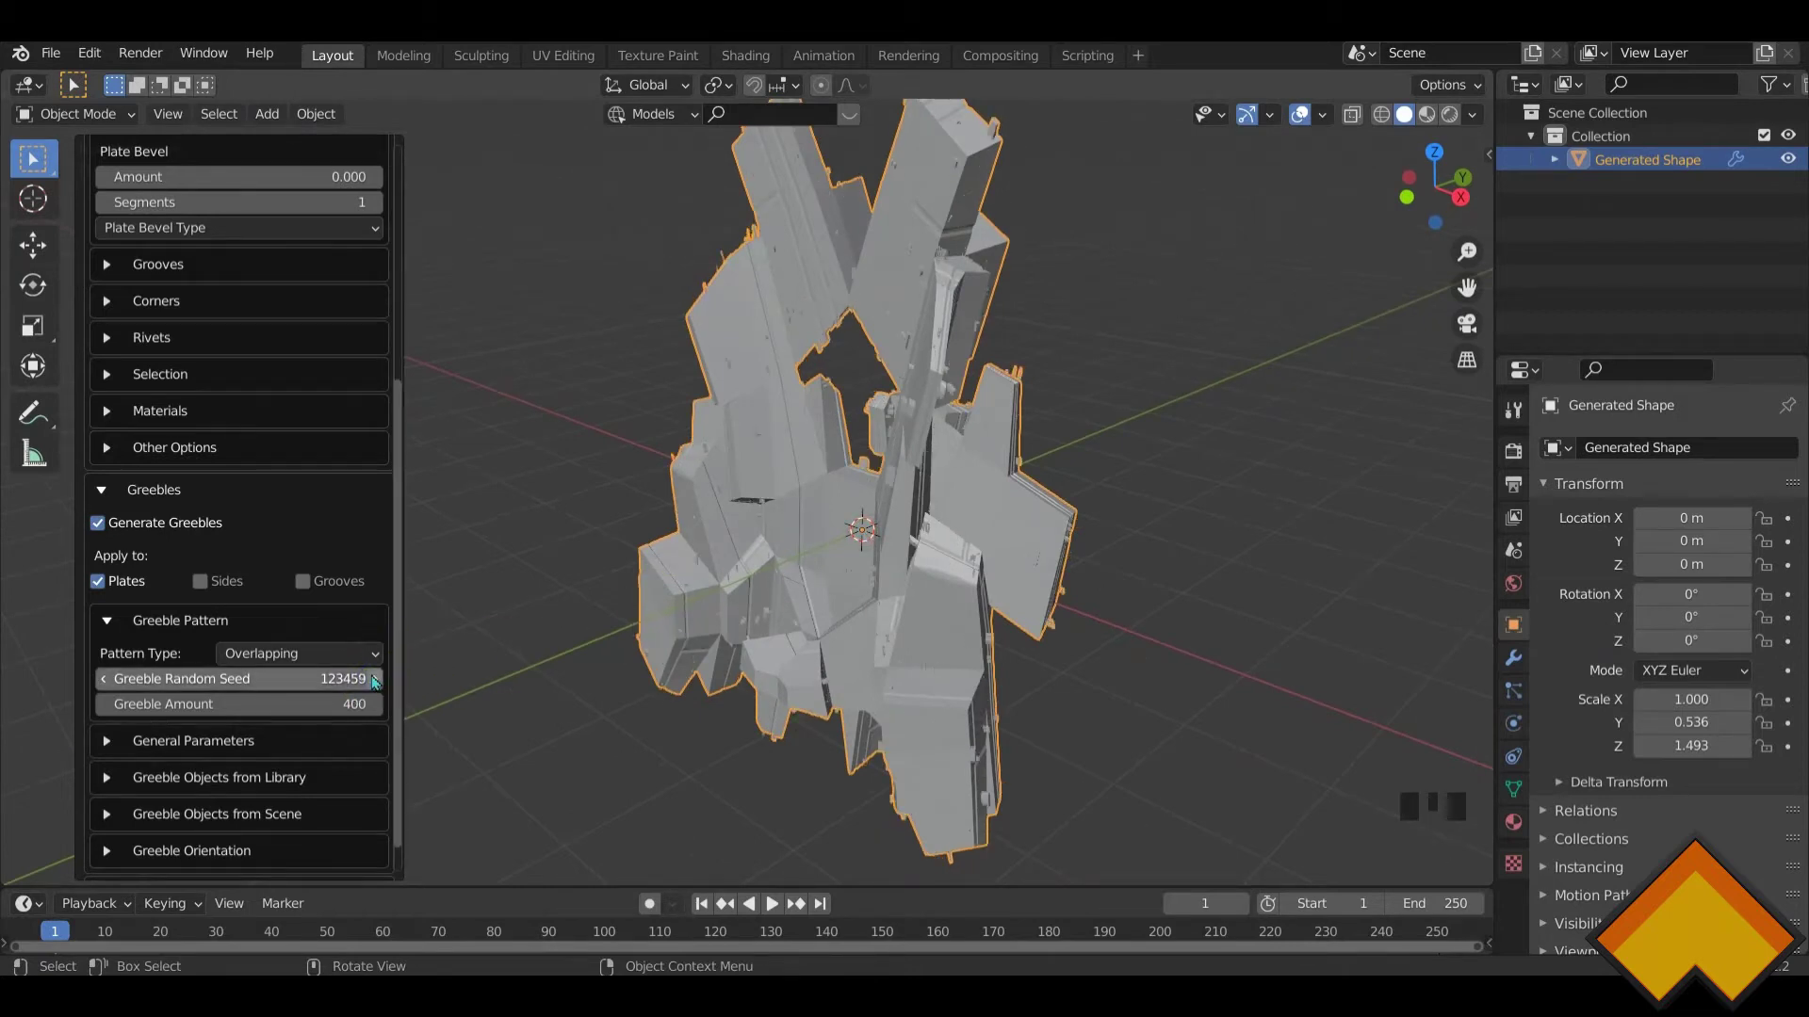
left_click(375, 681)
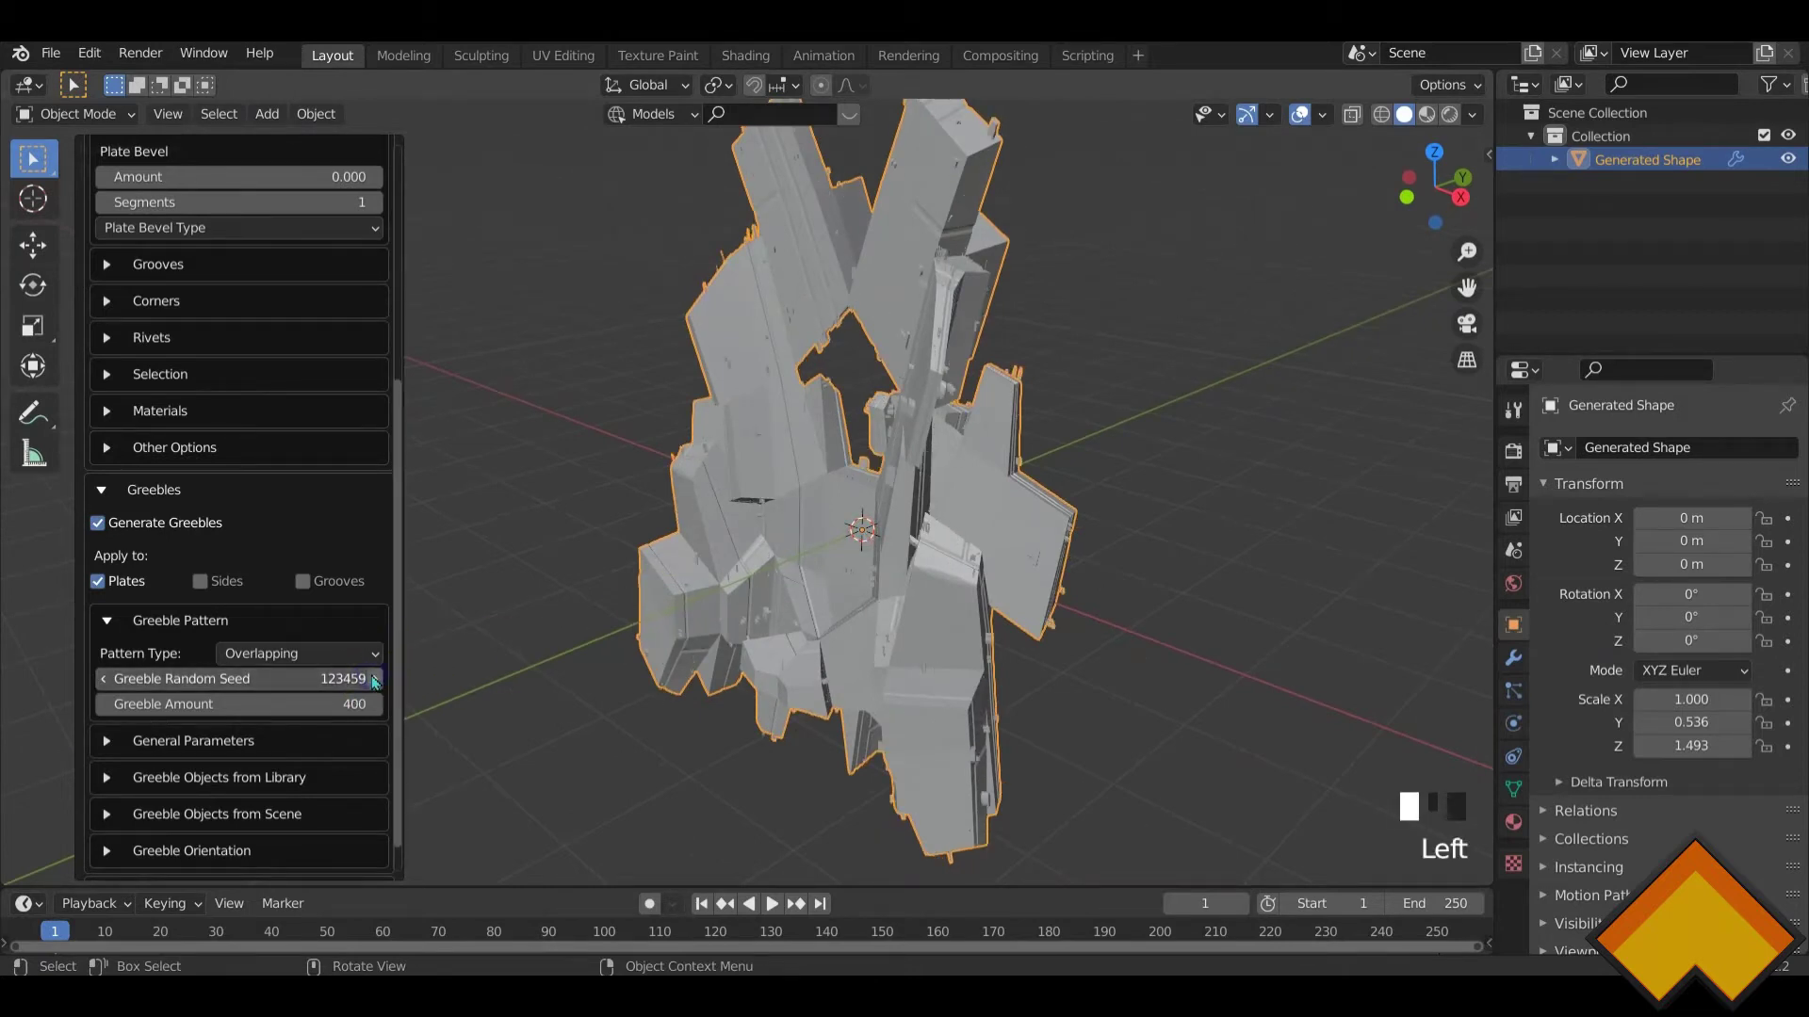
left_click(375, 681)
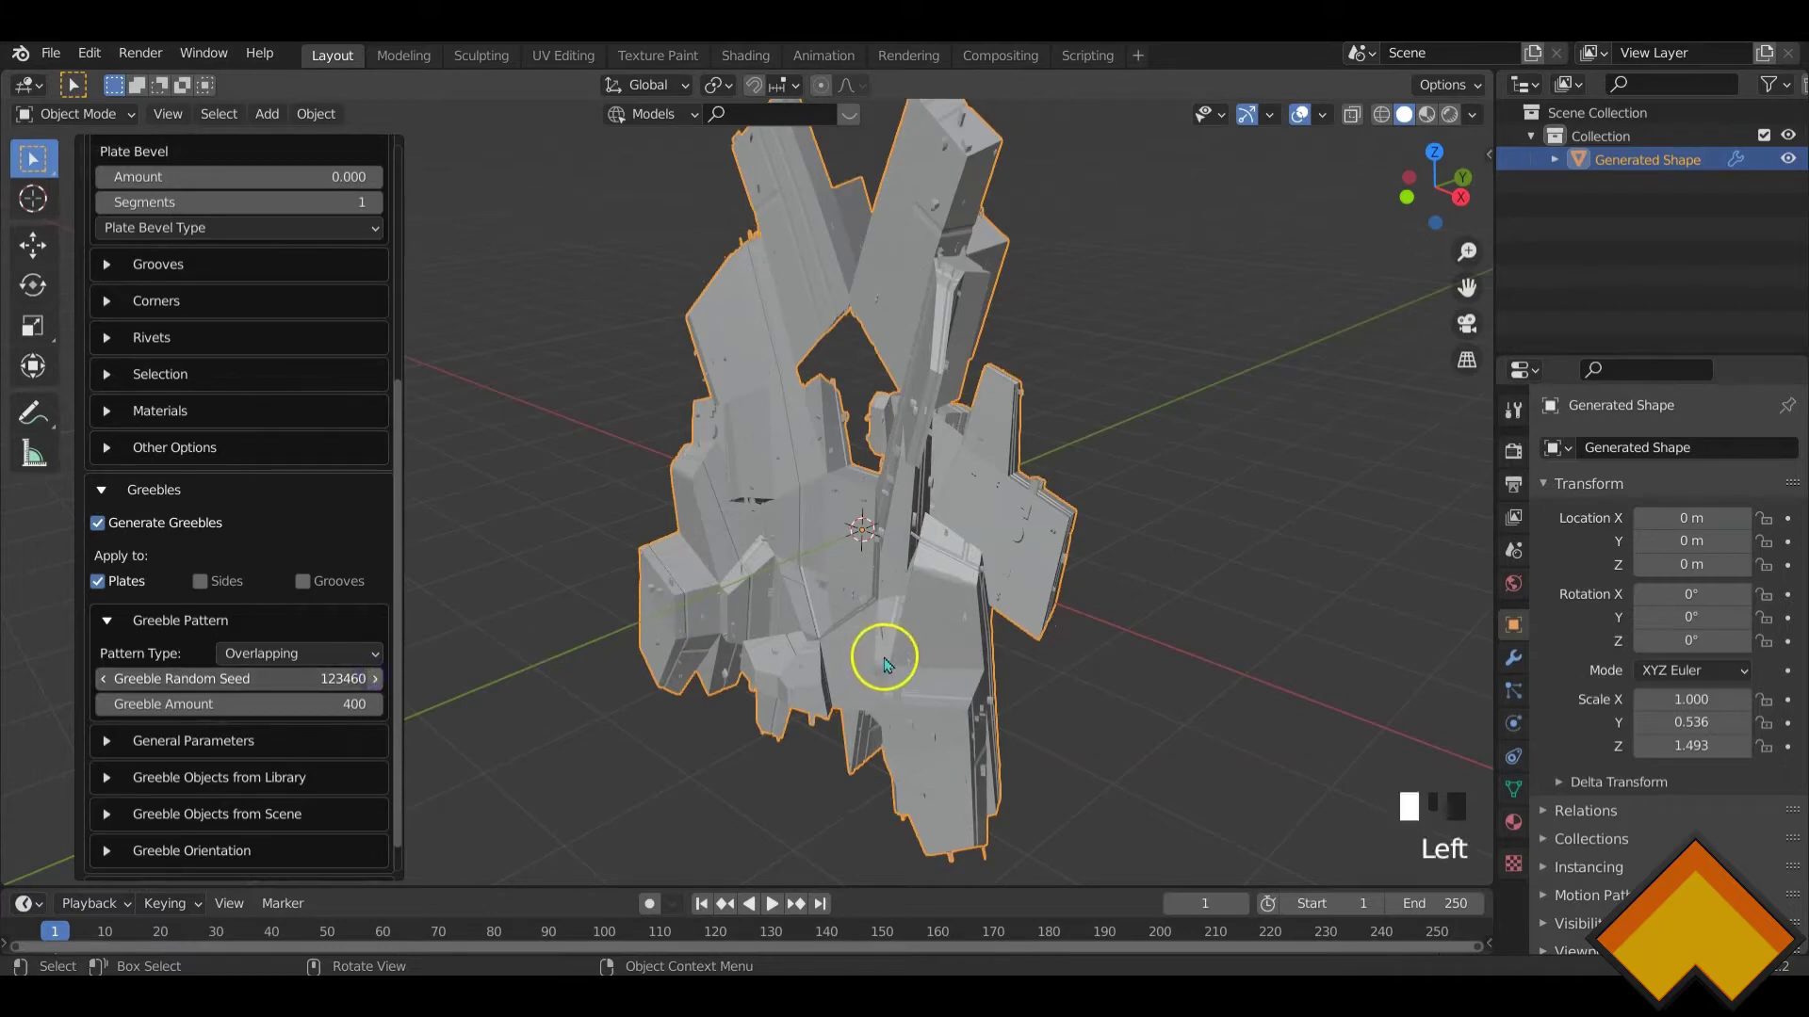
- Examine the greeble distribution on the shape up close and from several angles
scroll(863, 614, "up", 3)
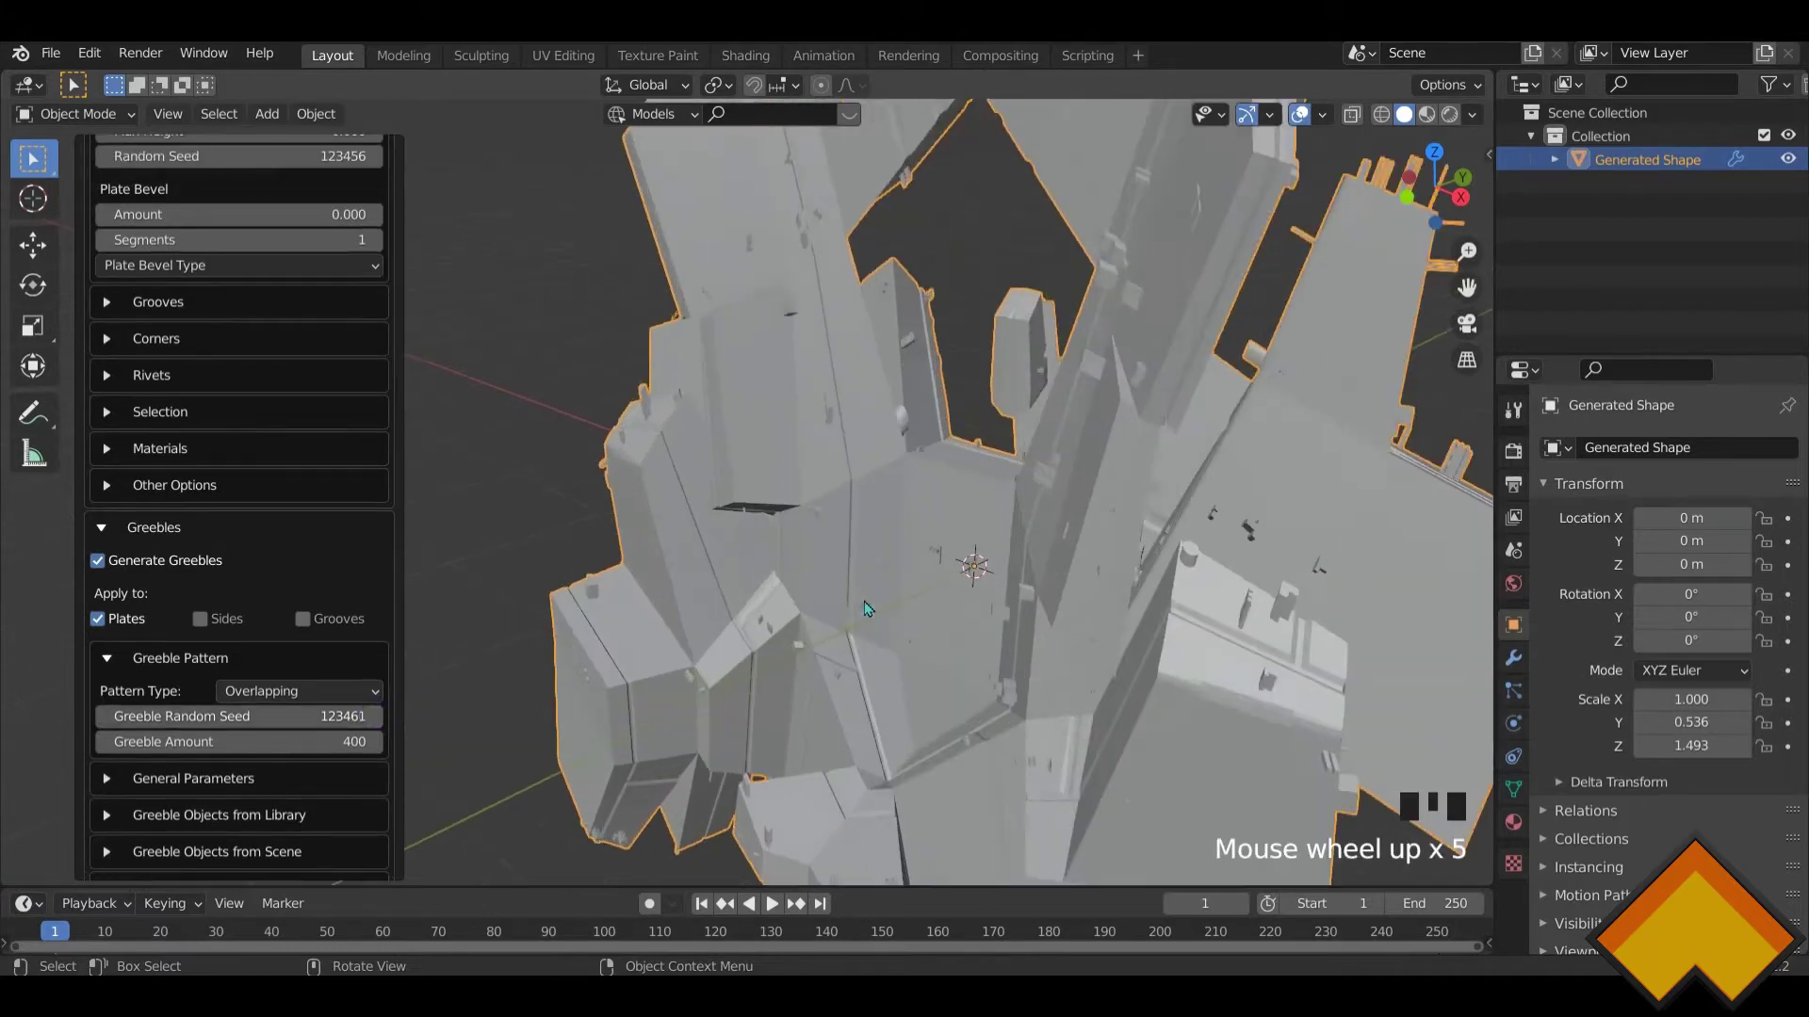
middle_click_drag(864, 603, 969, 585)
scroll(766, 659, "down", 1)
scroll(851, 618, "down", 2)
middle_click_drag(852, 618, 12, 691)
middle_click_drag(882, 633, 895, 625)
scroll(896, 626, "up", 3)
scroll(698, 617, "down", 1)
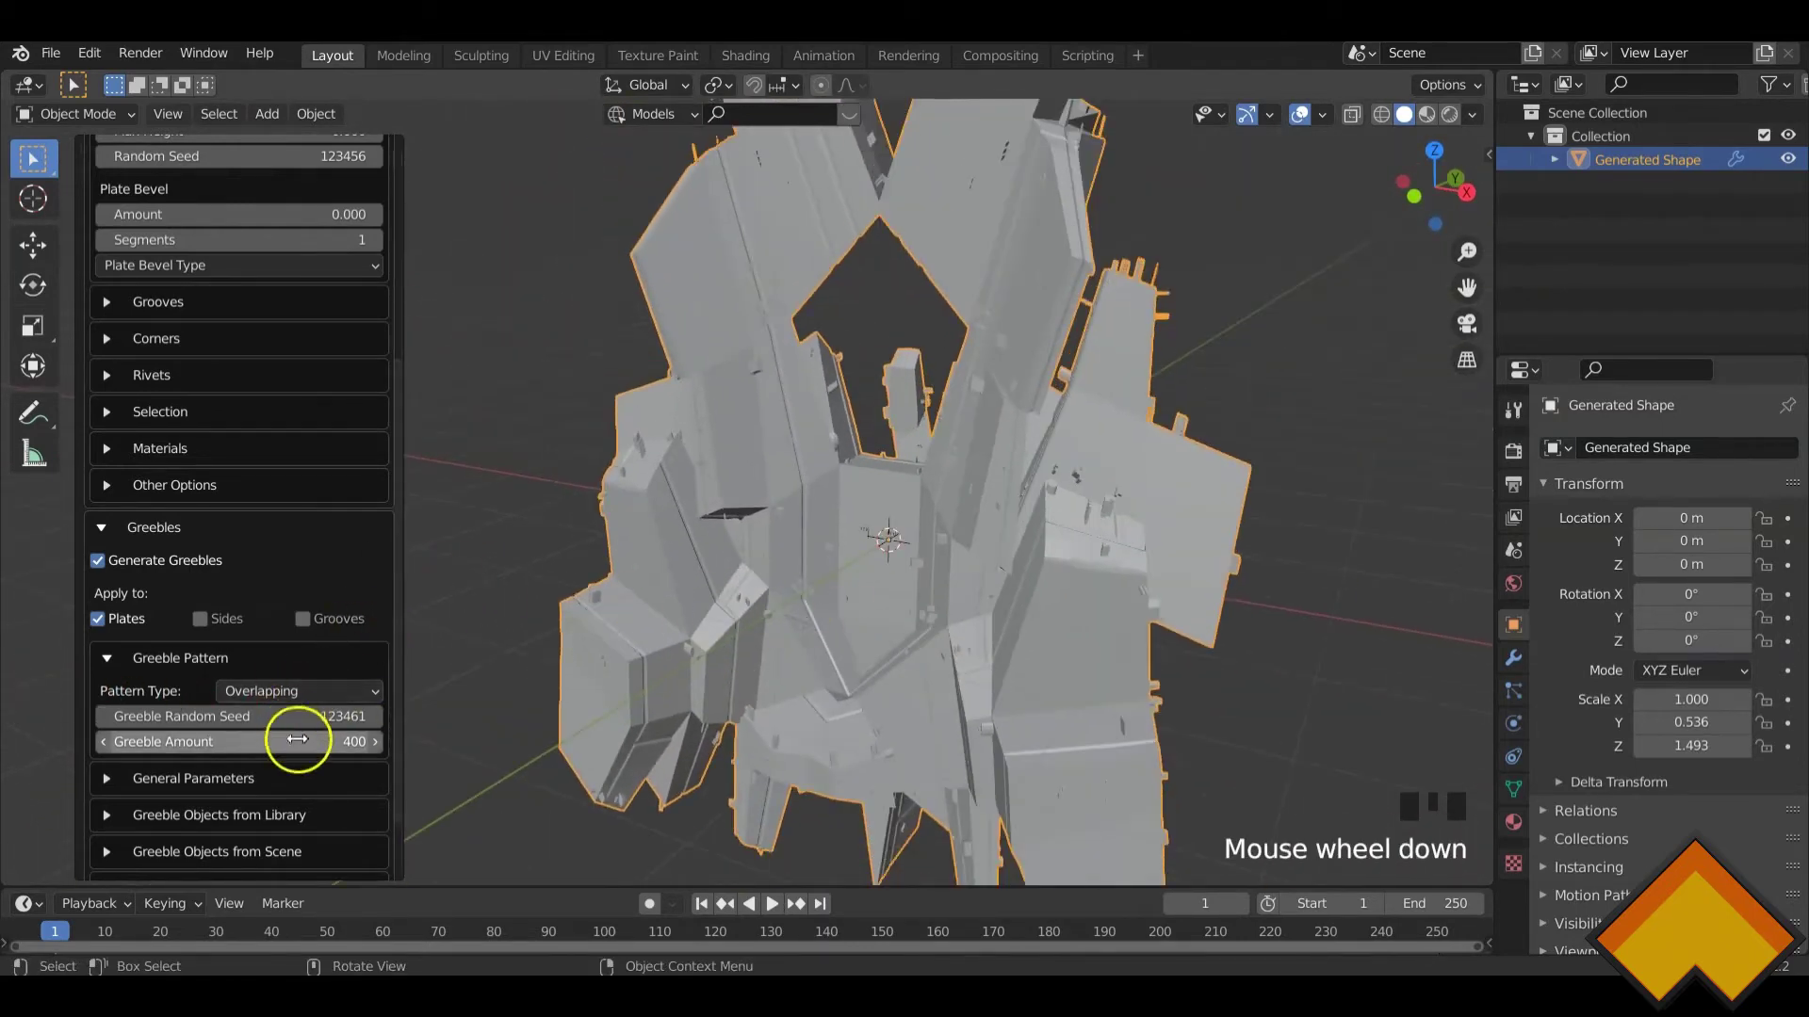
scroll(283, 731, "down", 1)
- Deselect the generated shape, examine its plates and greebles from all around, and reselect it
left_click(526, 525)
middle_click_drag(1217, 633, 1142, 571)
scroll(1017, 565, "down", 3)
middle_click_drag(843, 543, 1253, 554)
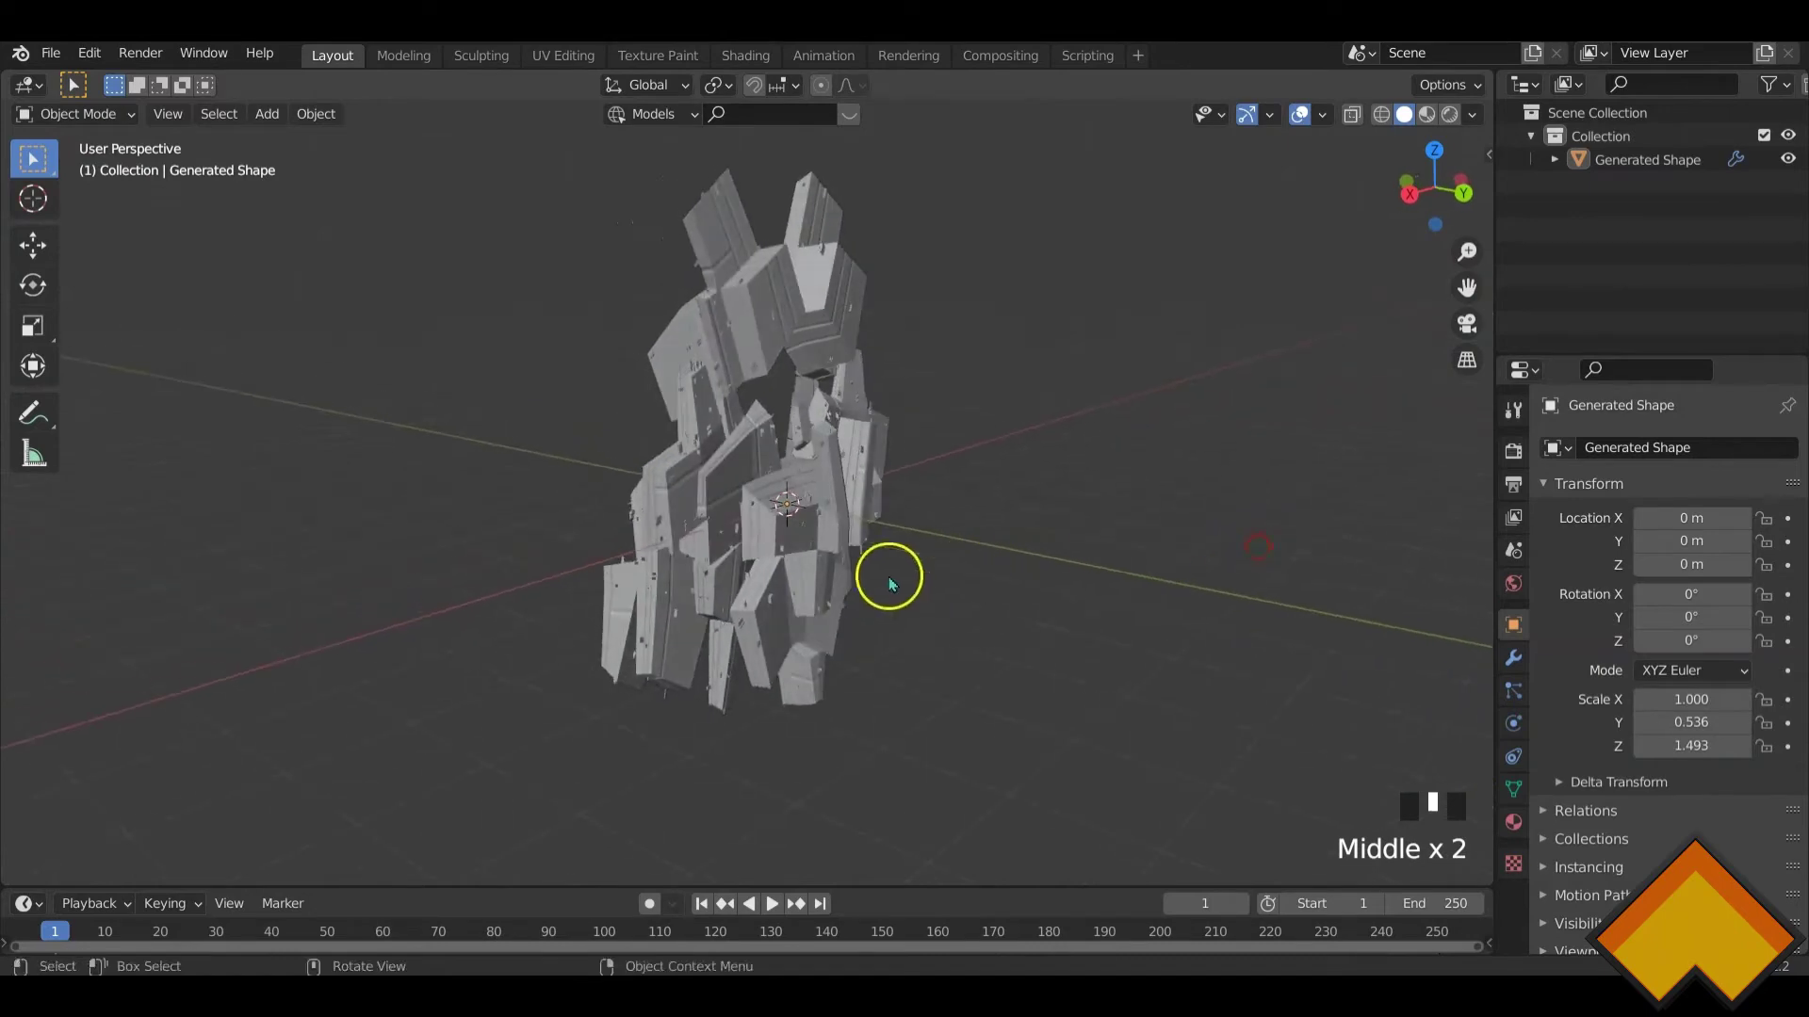
middle_click_drag(888, 578, 1215, 622)
scroll(1058, 670, "up", 8)
left_click(1058, 670)
scroll(685, 758, "down", 4)
scroll(716, 739, "down", 4)
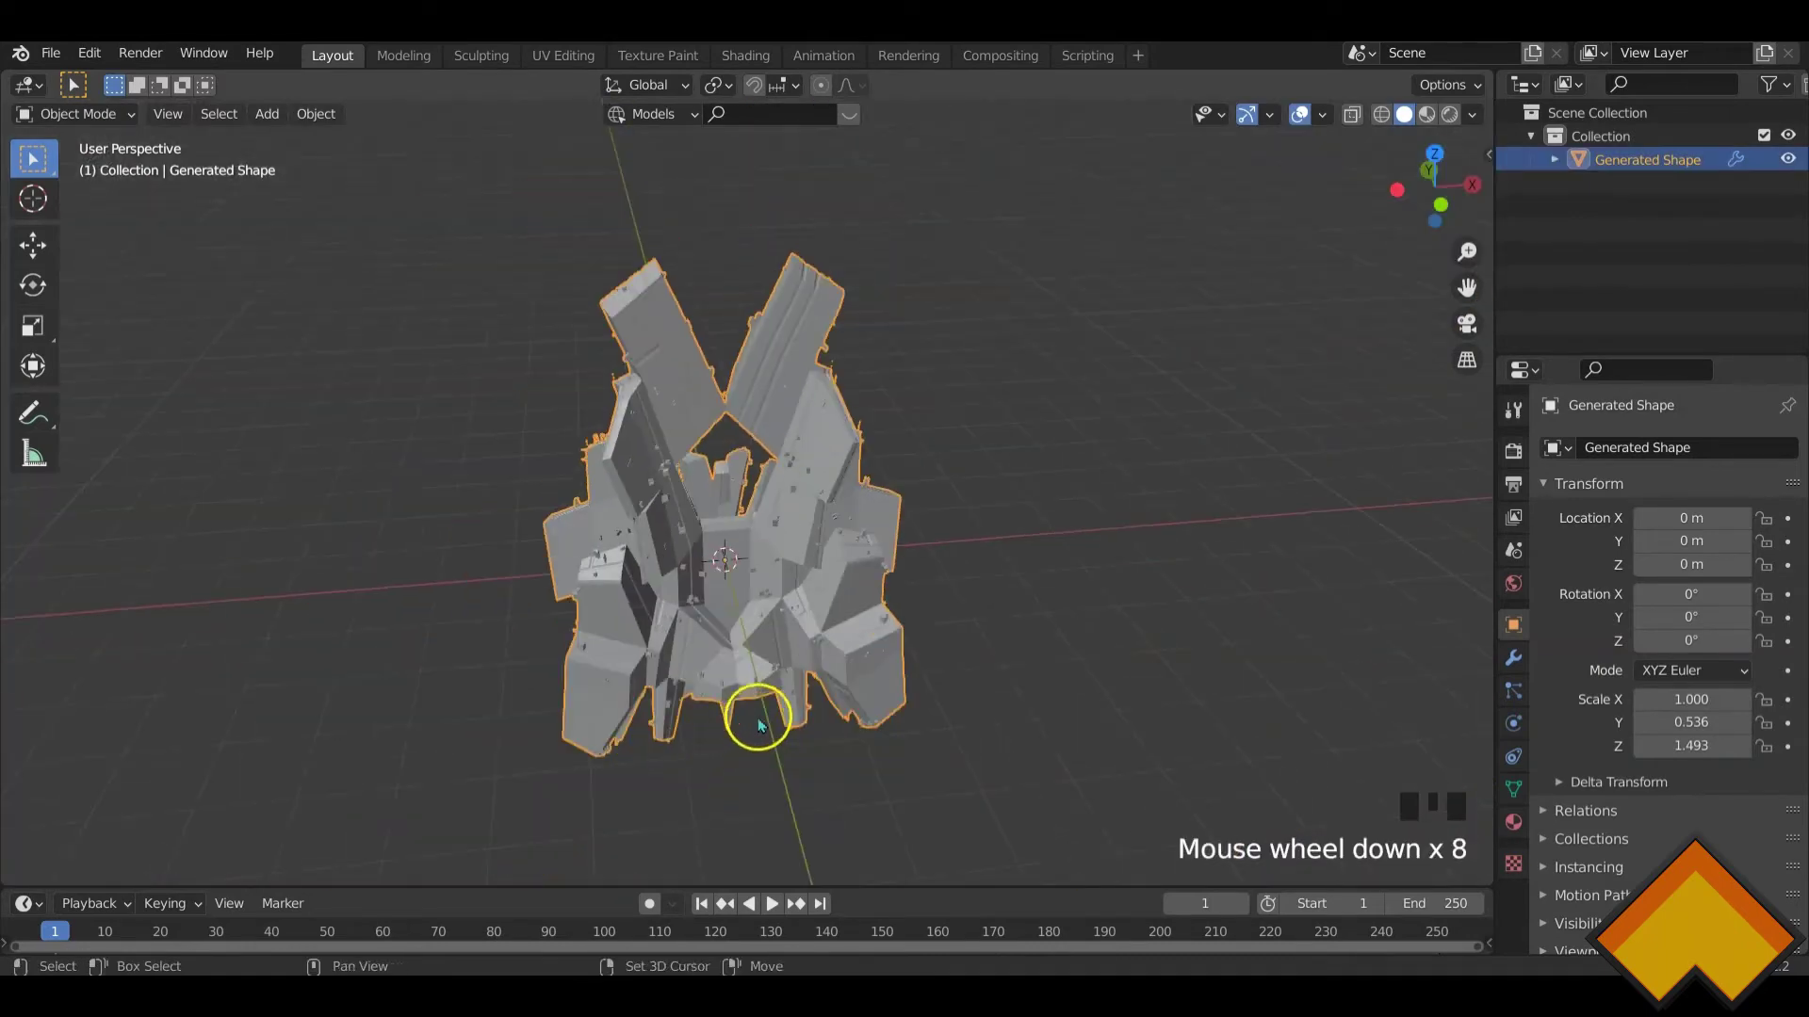
- Place the 3D cursor on the central ledge of the generated shape and add a cube there
middle_click_drag(755, 719, 763, 630, "shift")
scroll(753, 697, "up", 4)
scroll(811, 636, "up", 5)
scroll(716, 685, "up", 3)
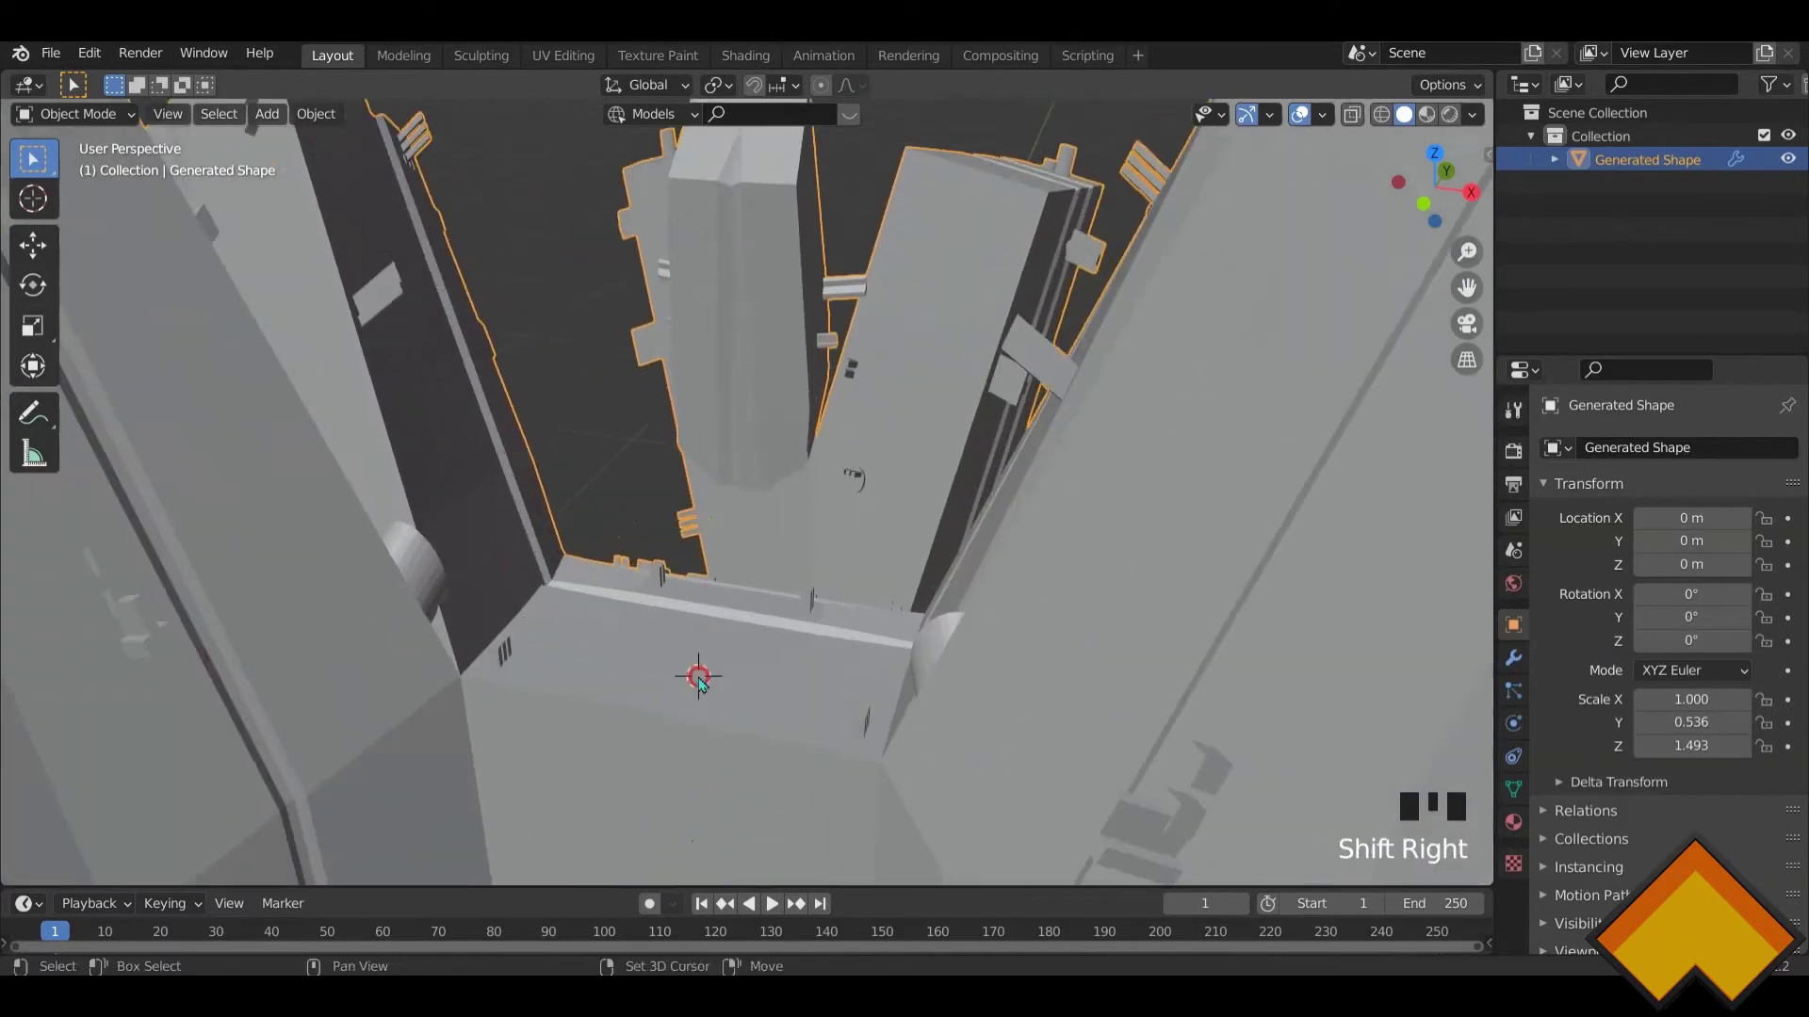
key("shift+a")
mouse_move(584, 497)
left_click(841, 524)
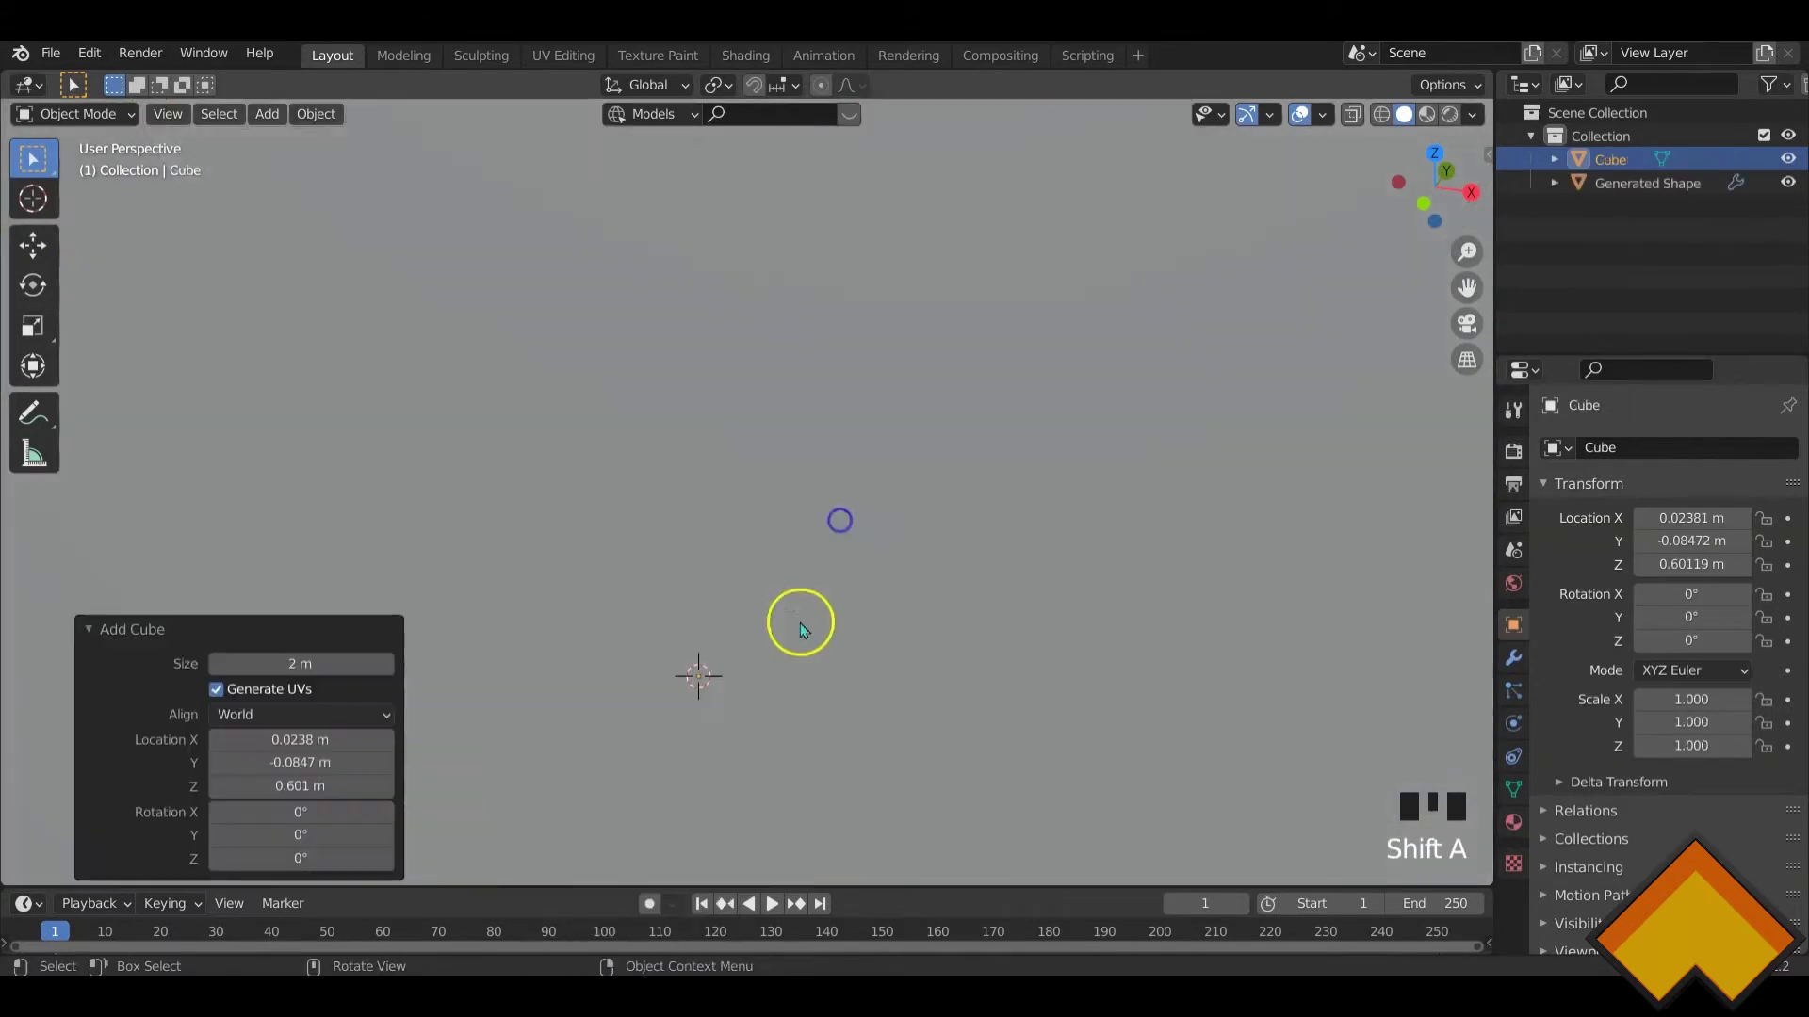
- Scale the new cube down uniformly to about 0.122
scroll(899, 695, "down", 4)
scroll(899, 695, "down", 5)
middle_click_drag(969, 626, 1016, 567)
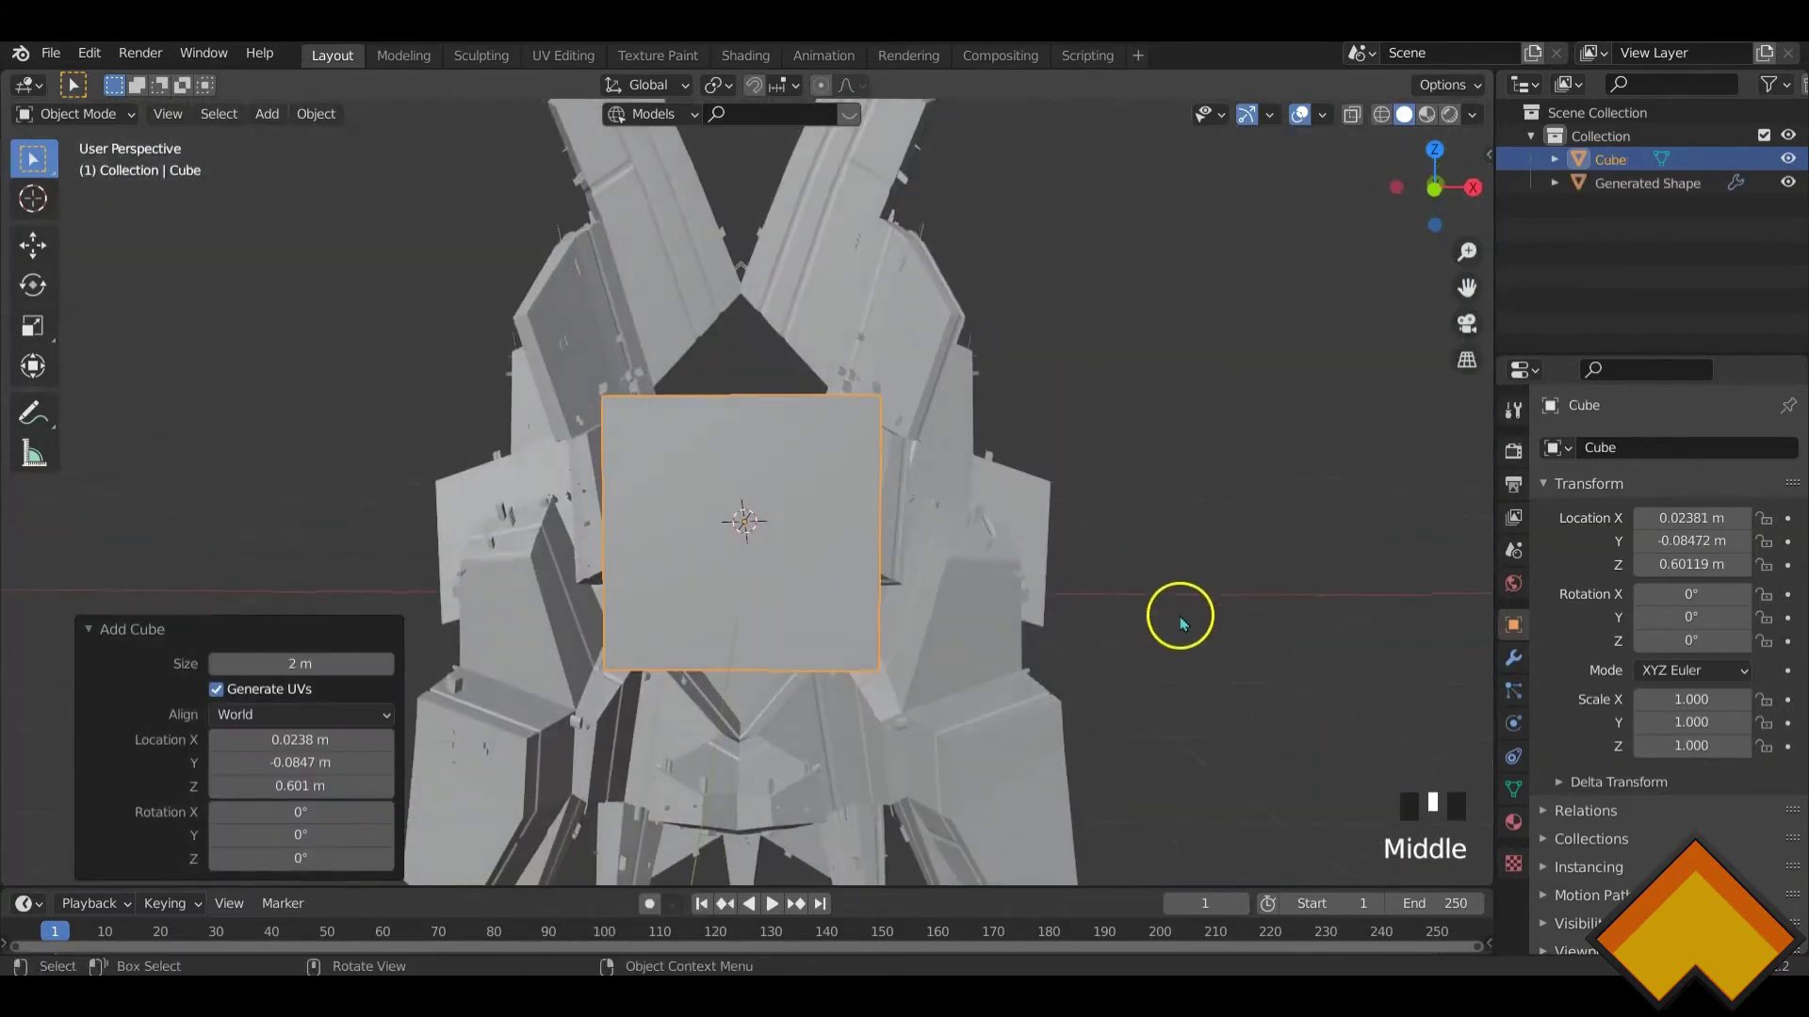
key("s")
left_click(797, 539)
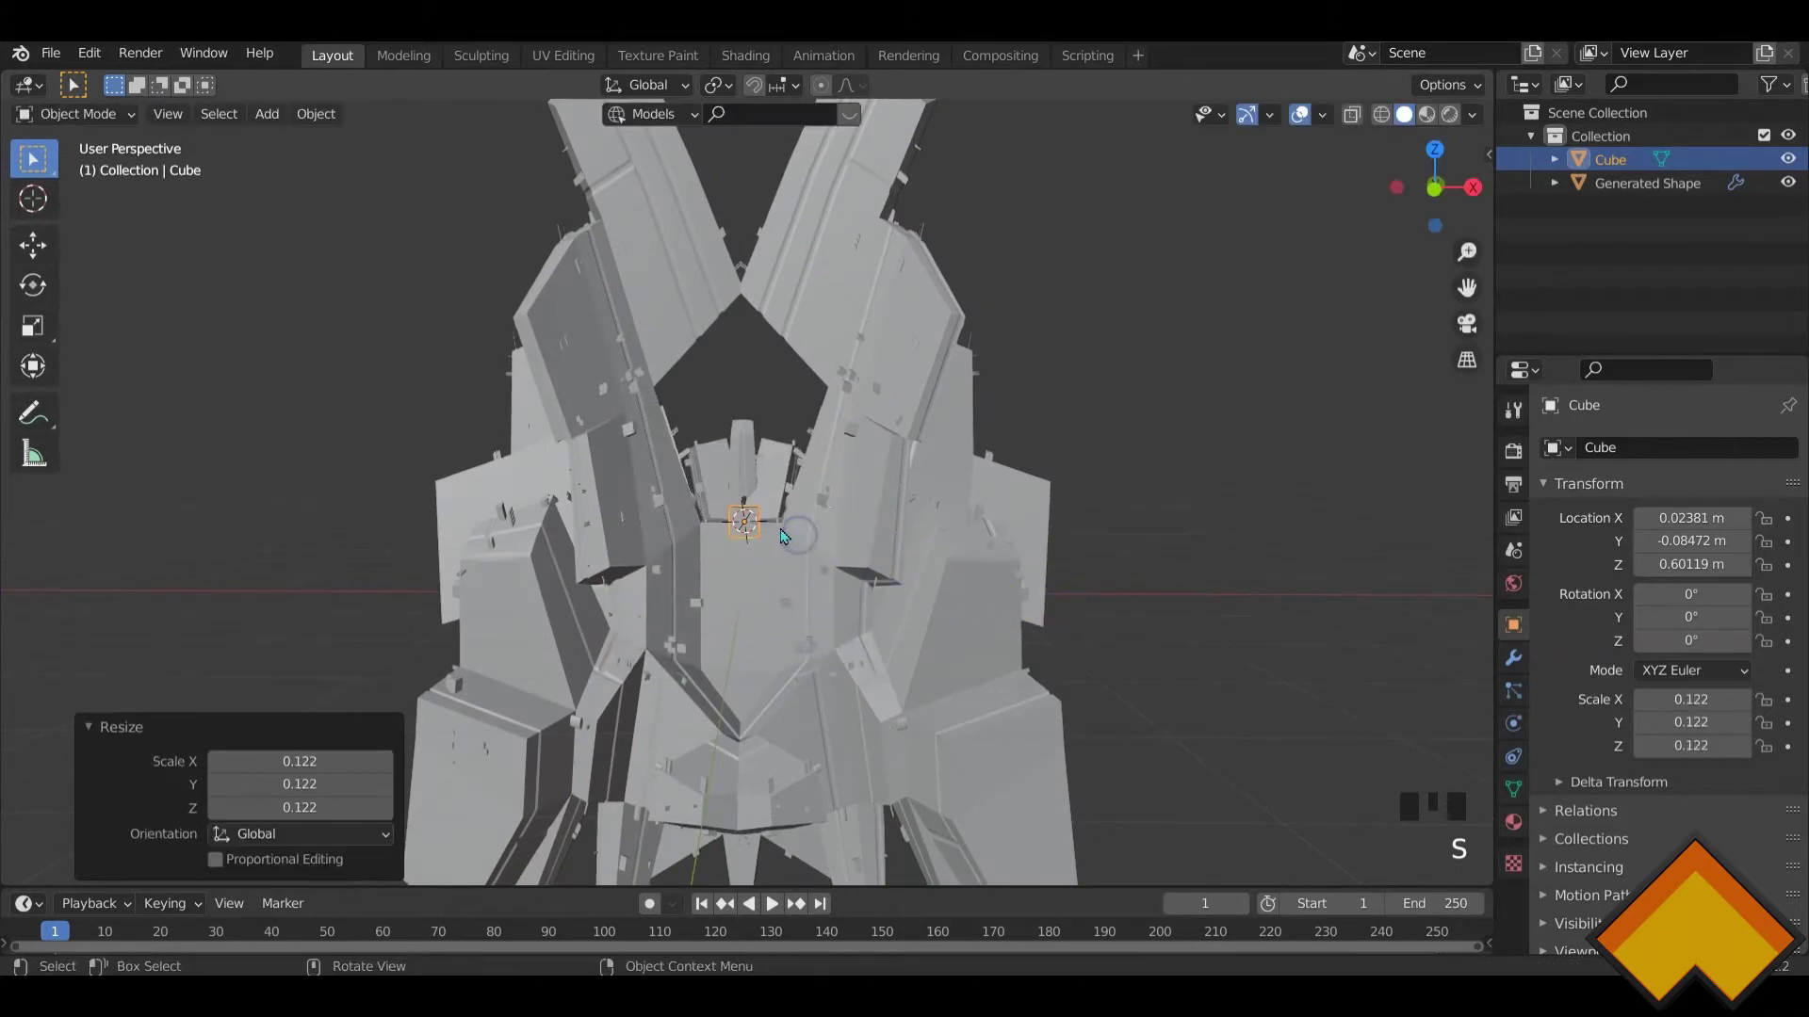
- Raise the small cube about 0.12 m along Z so it sits above the ledge
key("KP_Decimal")
mouse_move(804, 561)
middle_mouse_down()
mouse_move(788, 606)
mouse_move(788, 563)
middle_mouse_up()
key("g")
key("z")
left_click(775, 463)
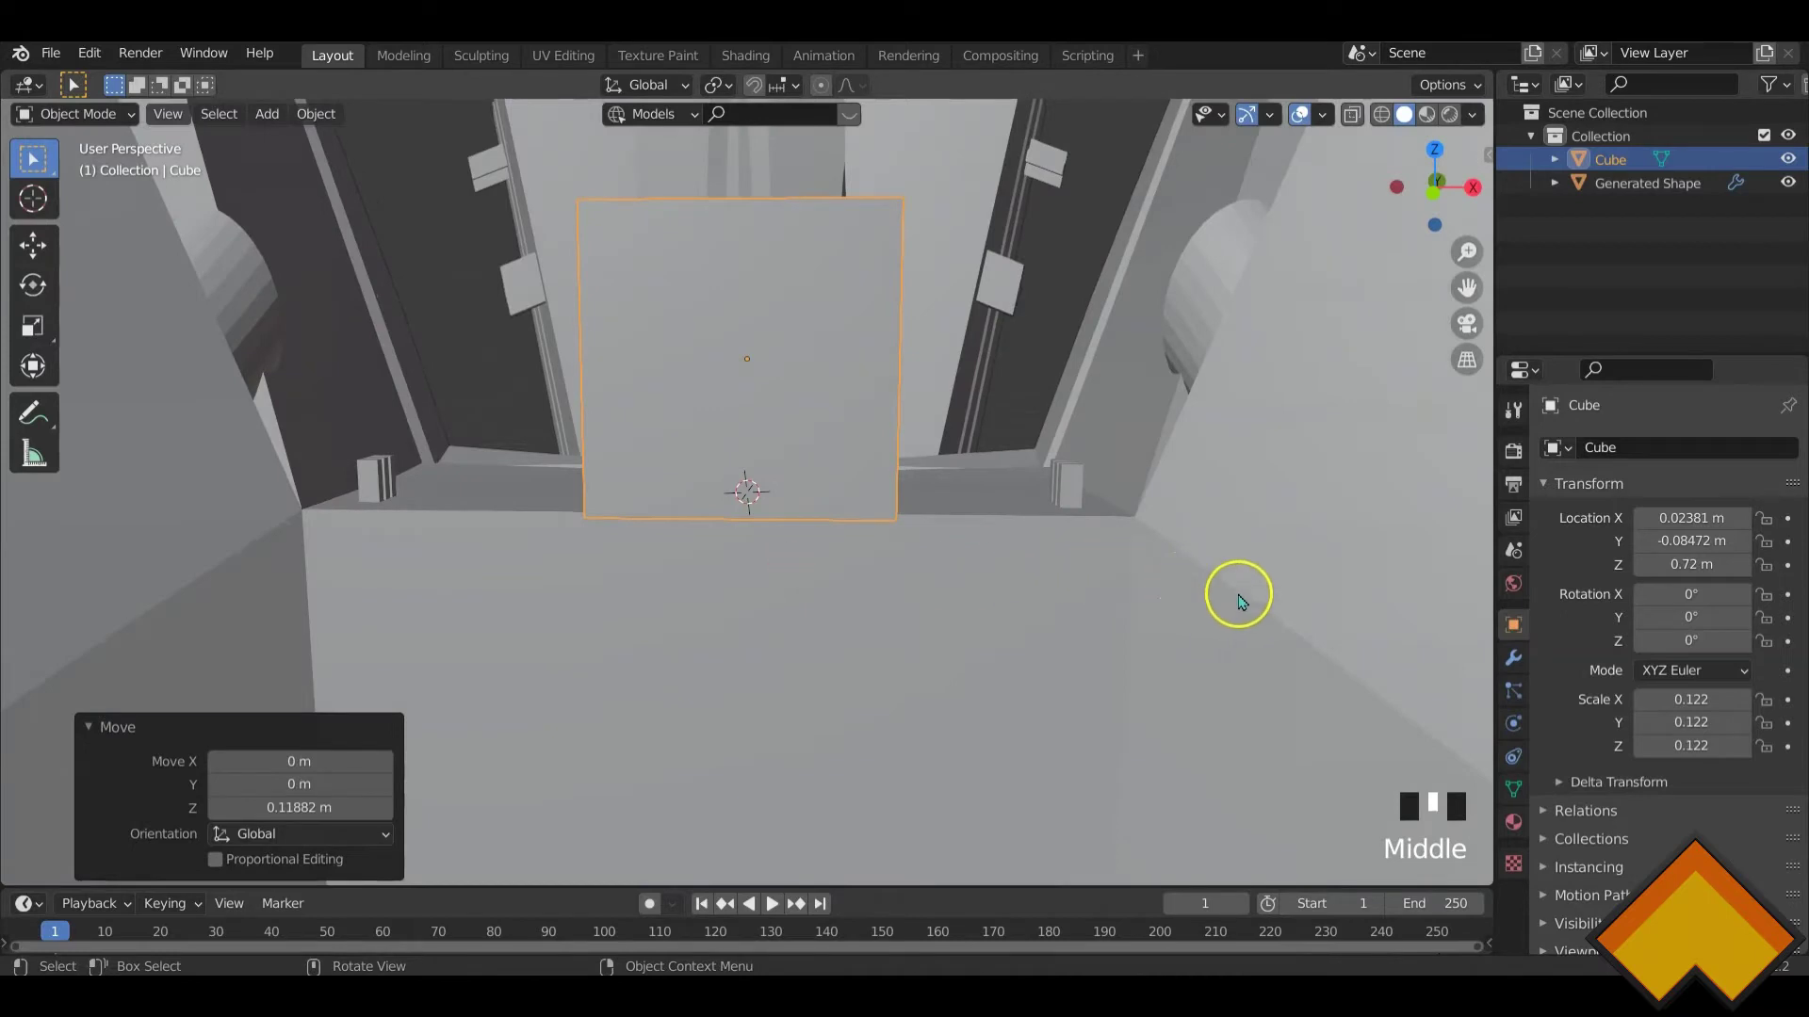
- Flatten the cube into a thin panel by scaling it to about 0.076 along Y
middle_click_drag(1239, 601, 1207, 646)
key("s")
key("y")
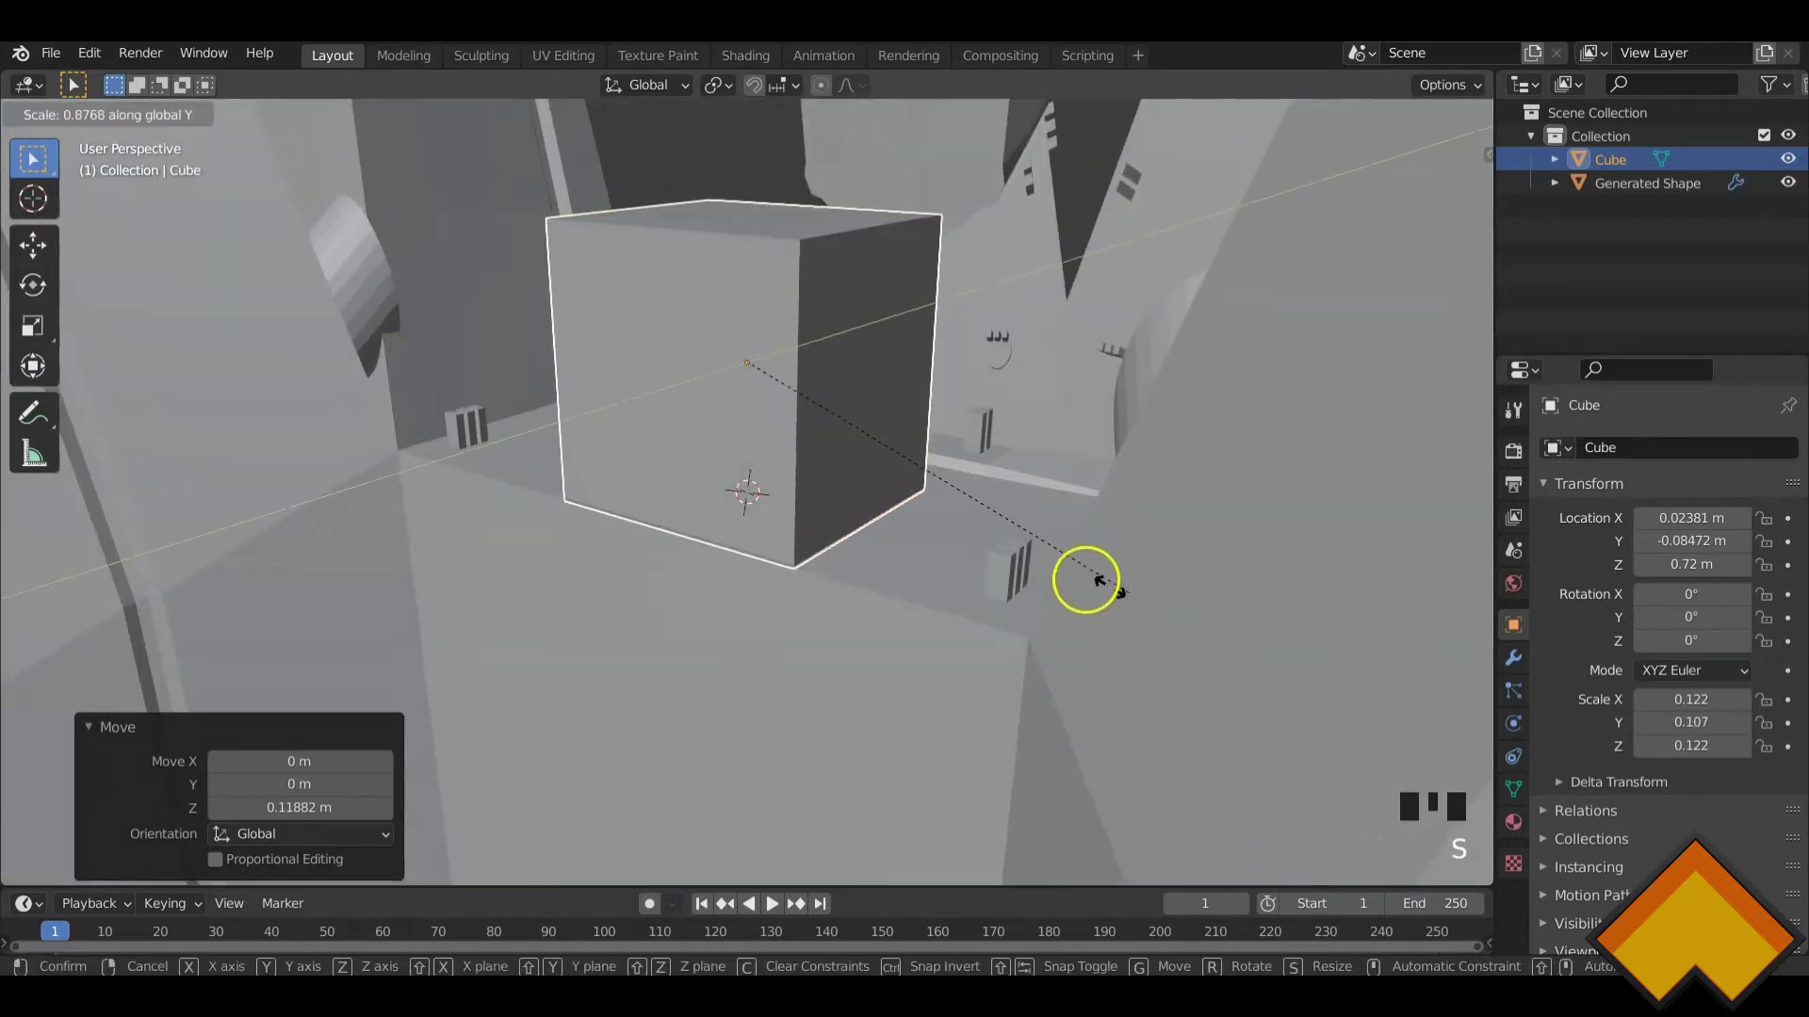
left_click(778, 384)
- Enlarge the thin panel by about 2.12 in X and Z, keeping its Y thickness
middle_click_drag(812, 460, 940, 528)
key("s")
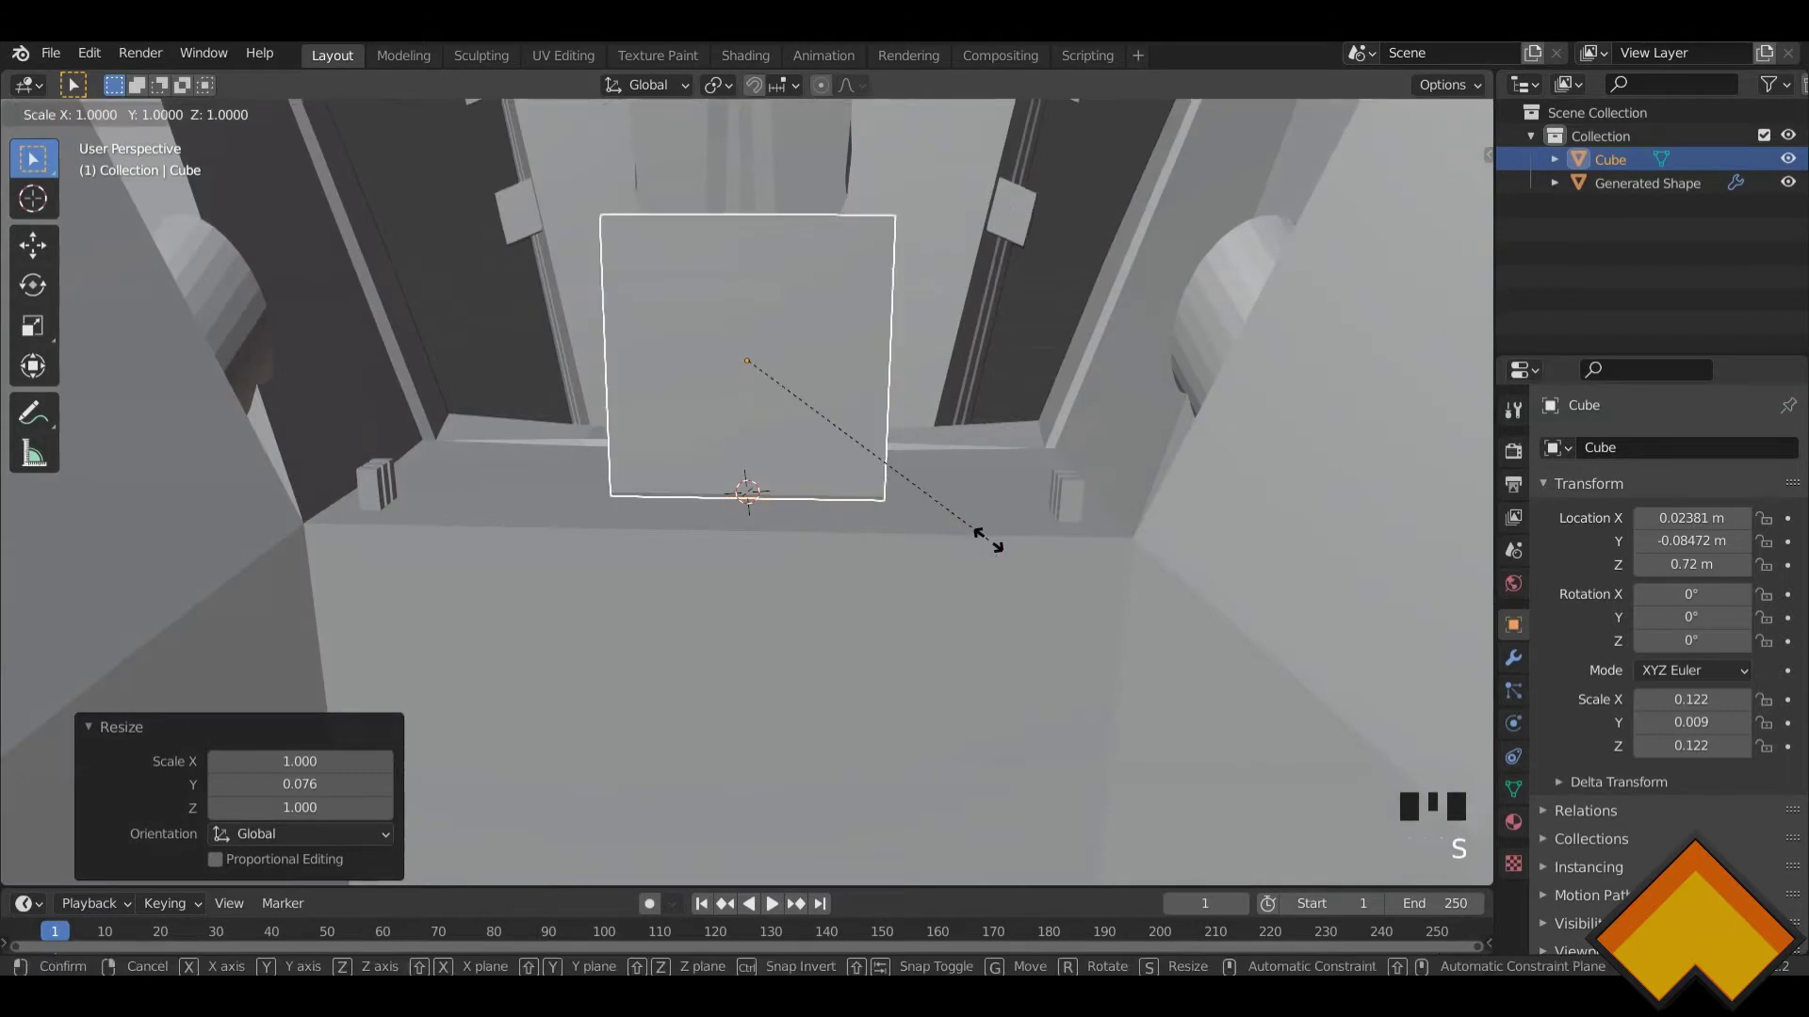
key("shift+y")
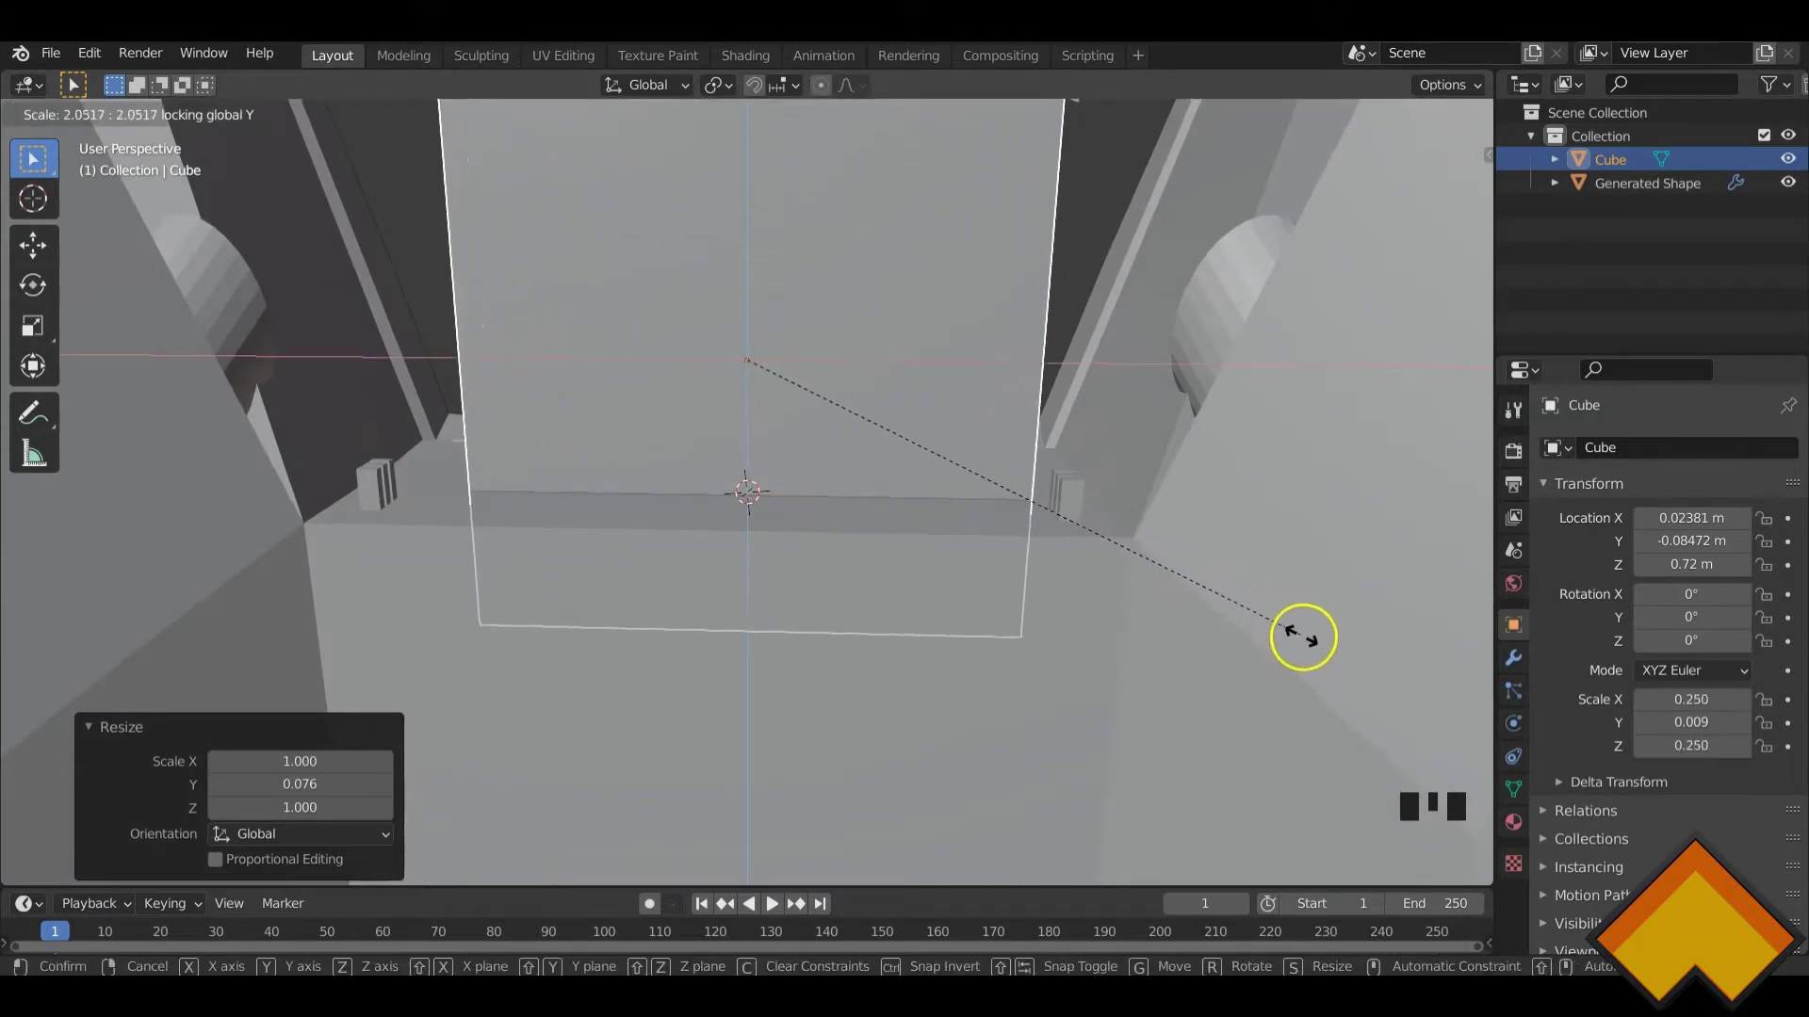
left_click(1316, 646)
- Raise the panel about 0.137 m along Z so its lower edge rests on the ledge
scroll(1033, 606, "down", 4)
middle_click_drag(1034, 606, 836, 634, "shift")
key("g")
key("z")
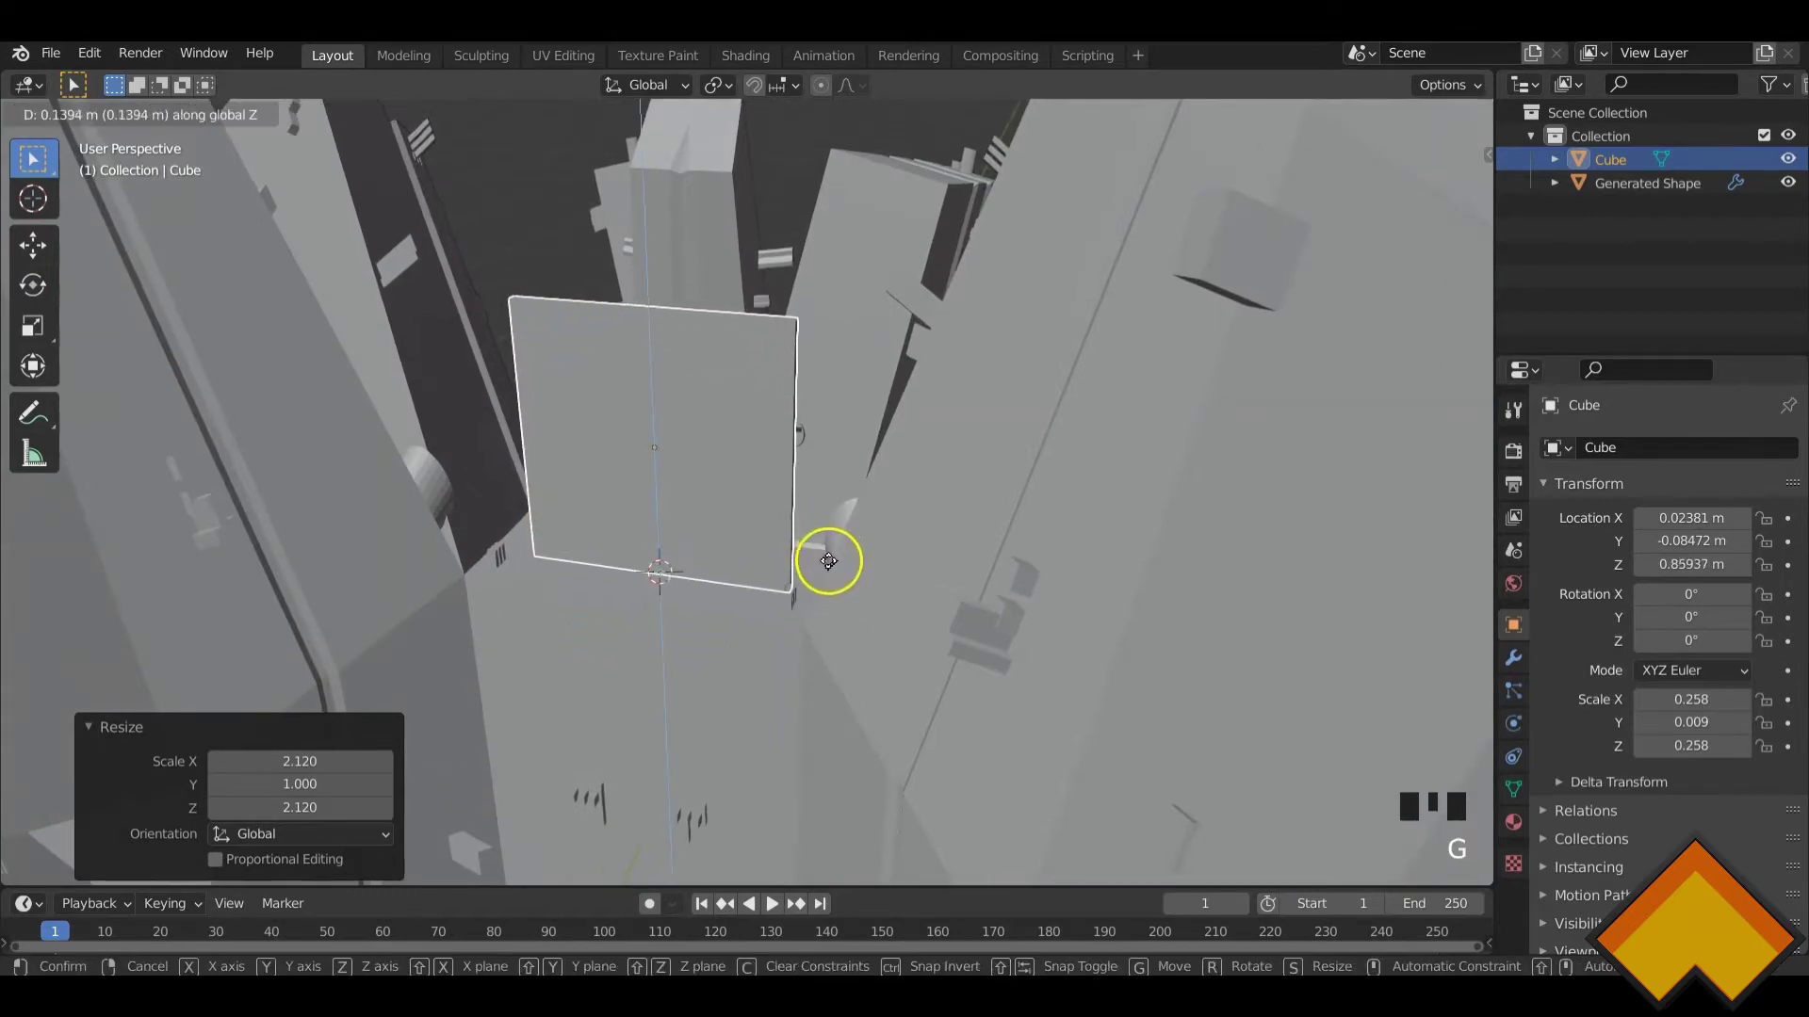
left_click(829, 561)
middle_click_drag(719, 653, 718, 641)
scroll(718, 631, "up", 3)
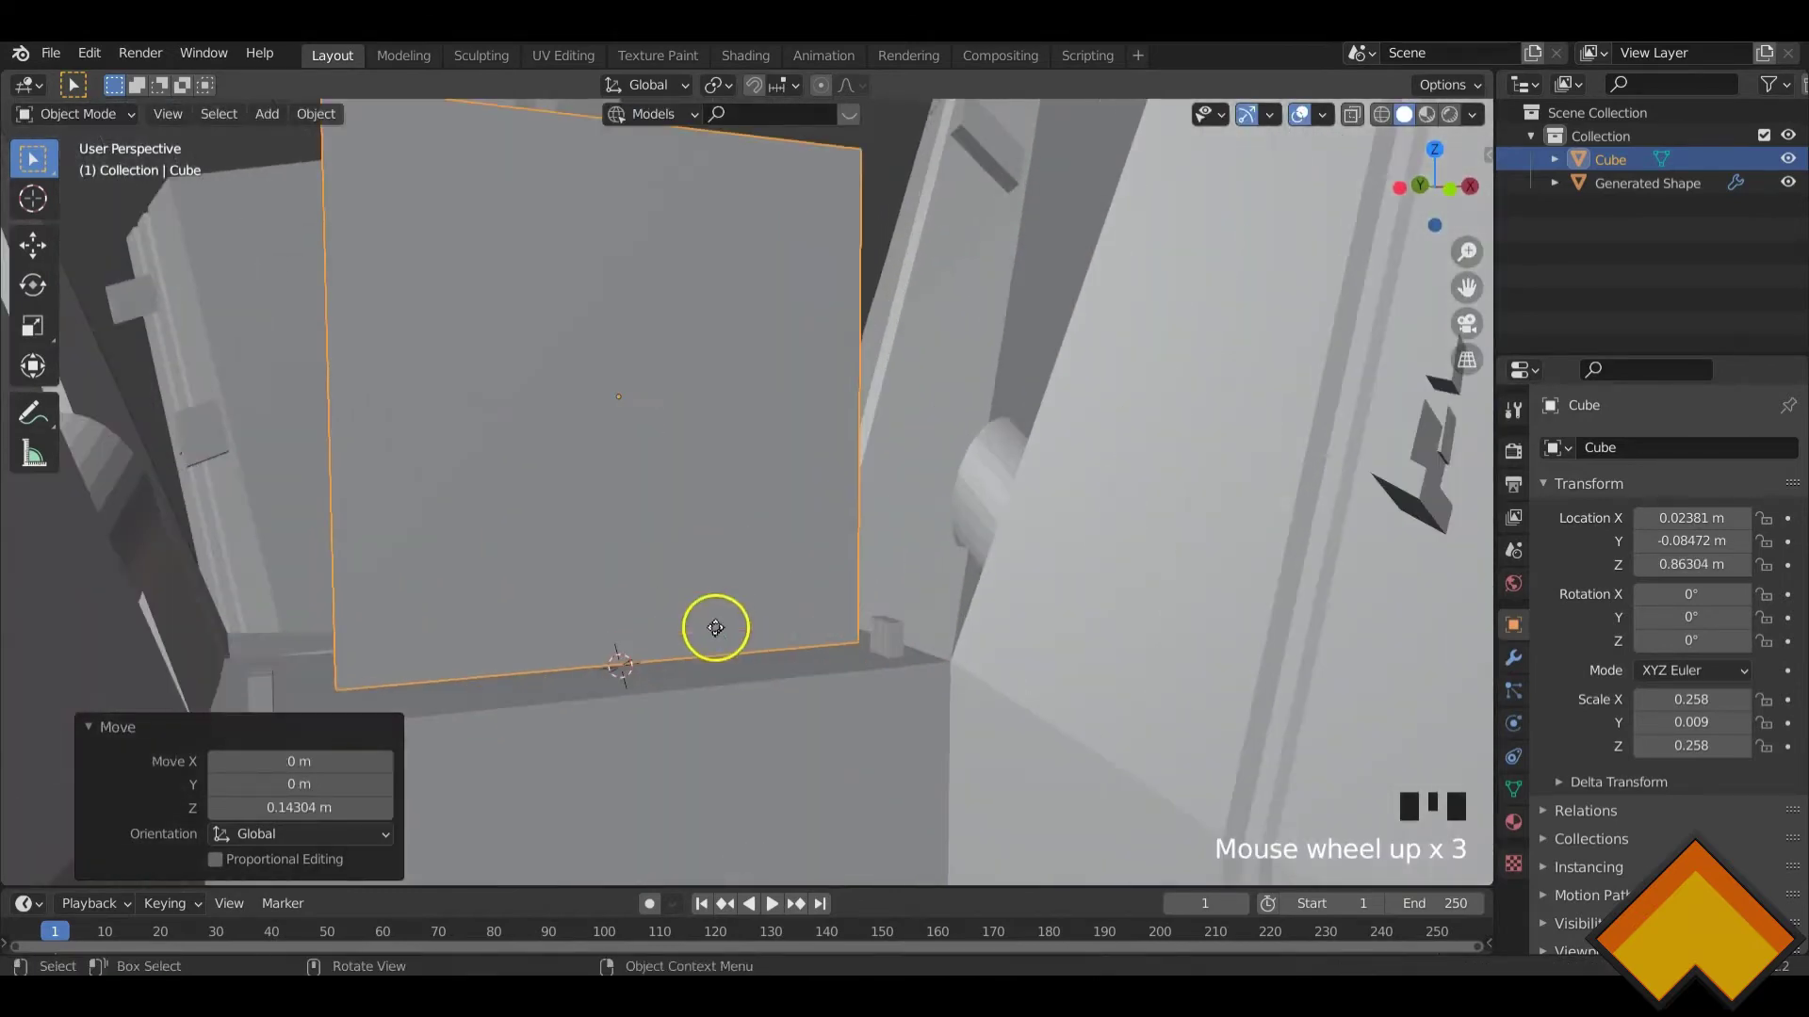
key("g")
key("z")
left_click(731, 633)
- In front view, shift the panel about -0.025 m along X to centre it on the shape
mouse_move(731, 634)
middle_mouse_down("shift")
mouse_move(747, 650)
mouse_move(731, 613)
middle_mouse_up("shift")
key("KP_1")
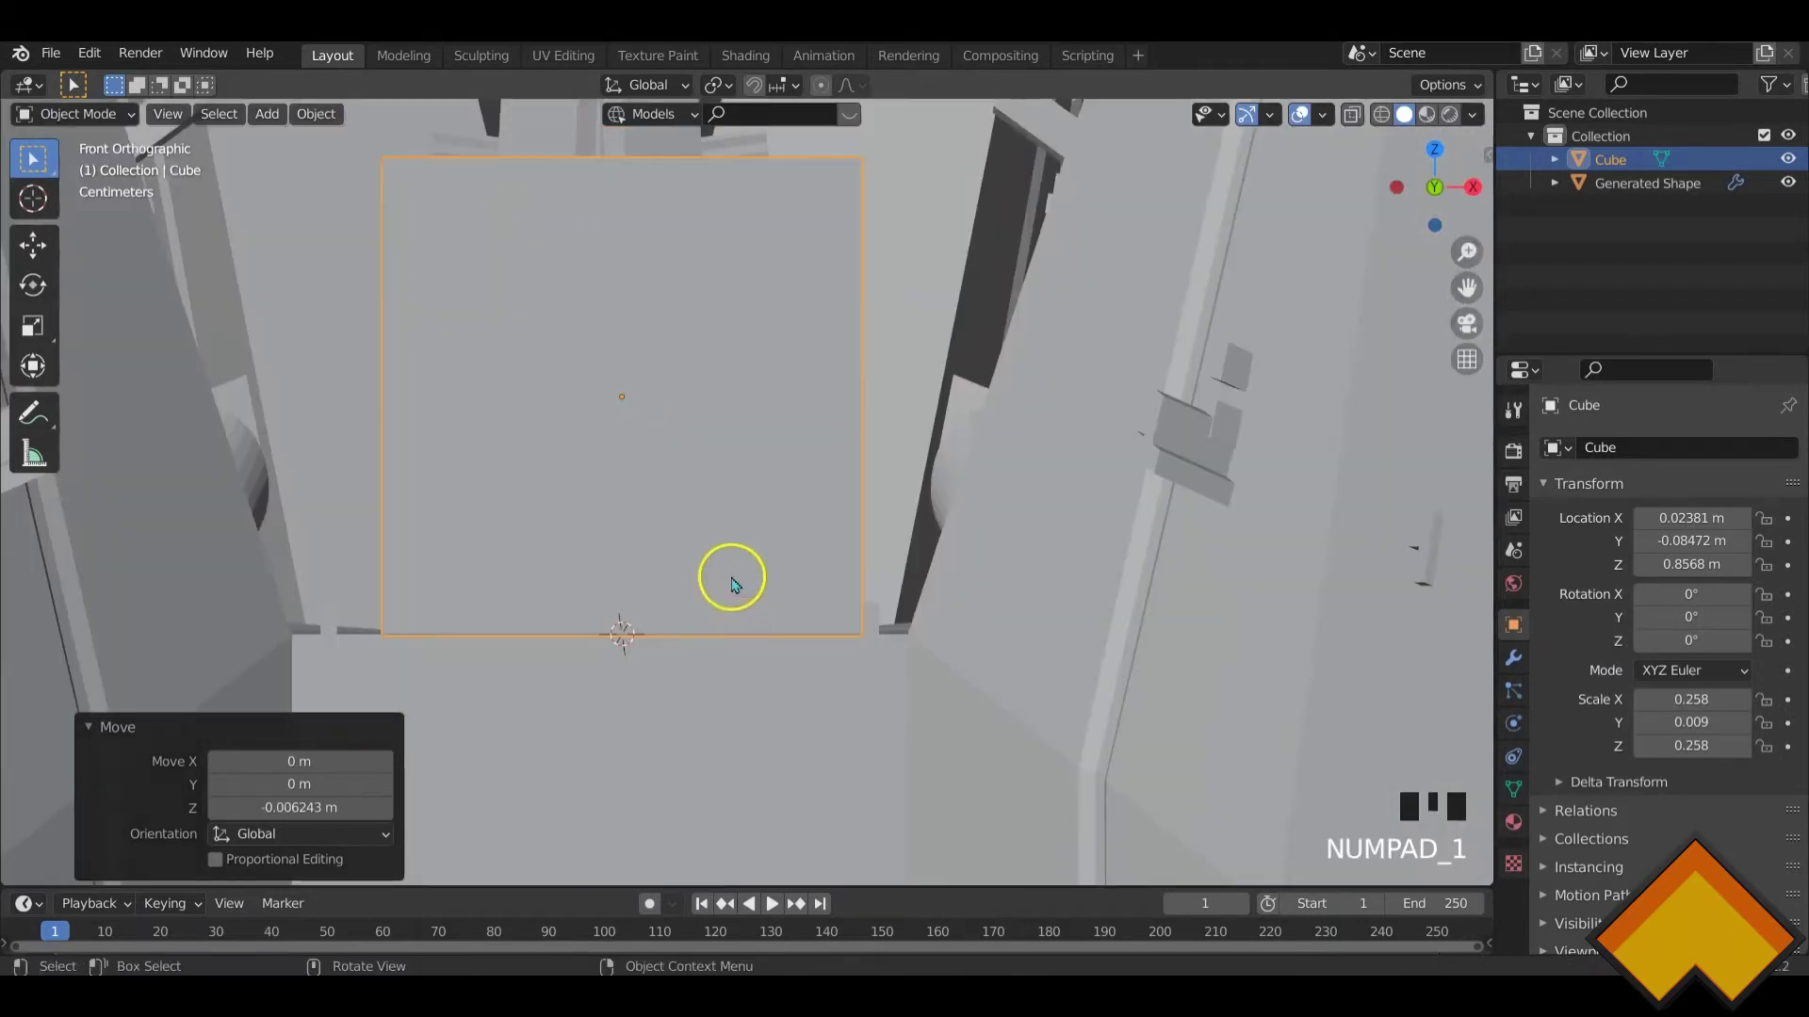
key("g")
key("x")
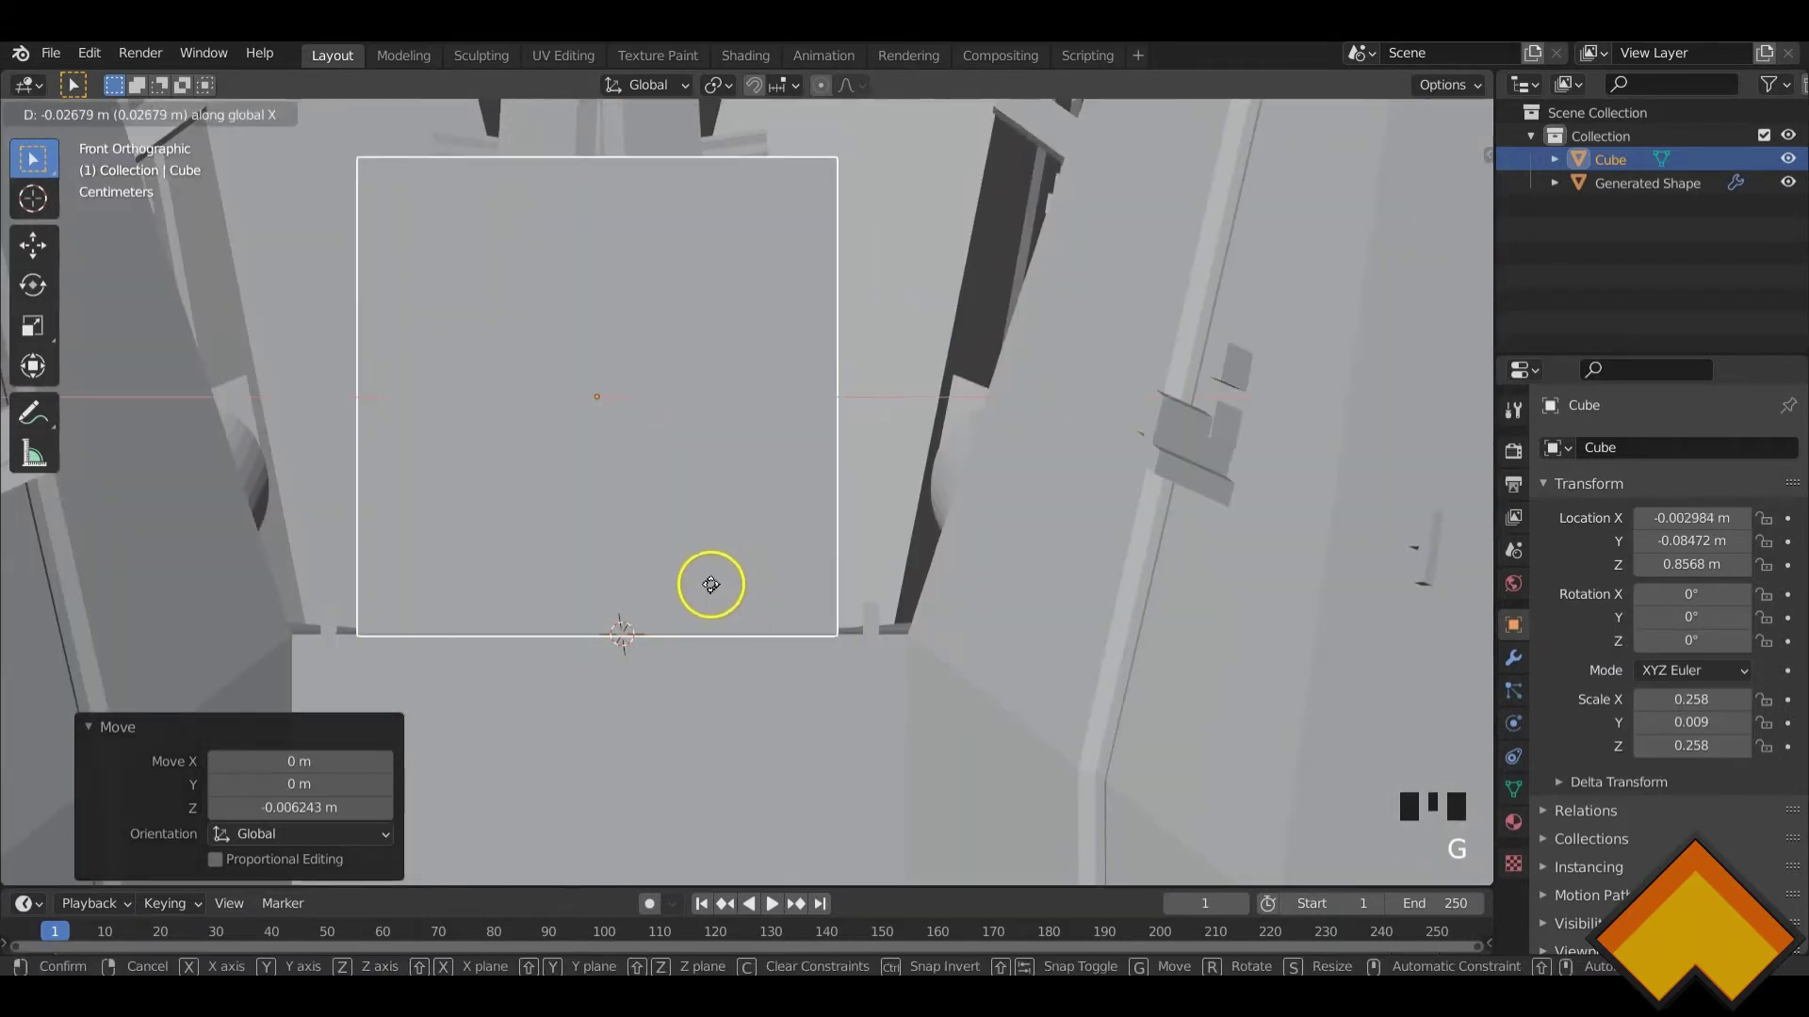
left_click(710, 584)
- Apply the panel's scale in Object Mode
mouse_move(726, 585)
middle_mouse_down()
mouse_move(710, 637)
mouse_move(697, 586)
middle_mouse_up()
scroll(716, 638, "down", 3)
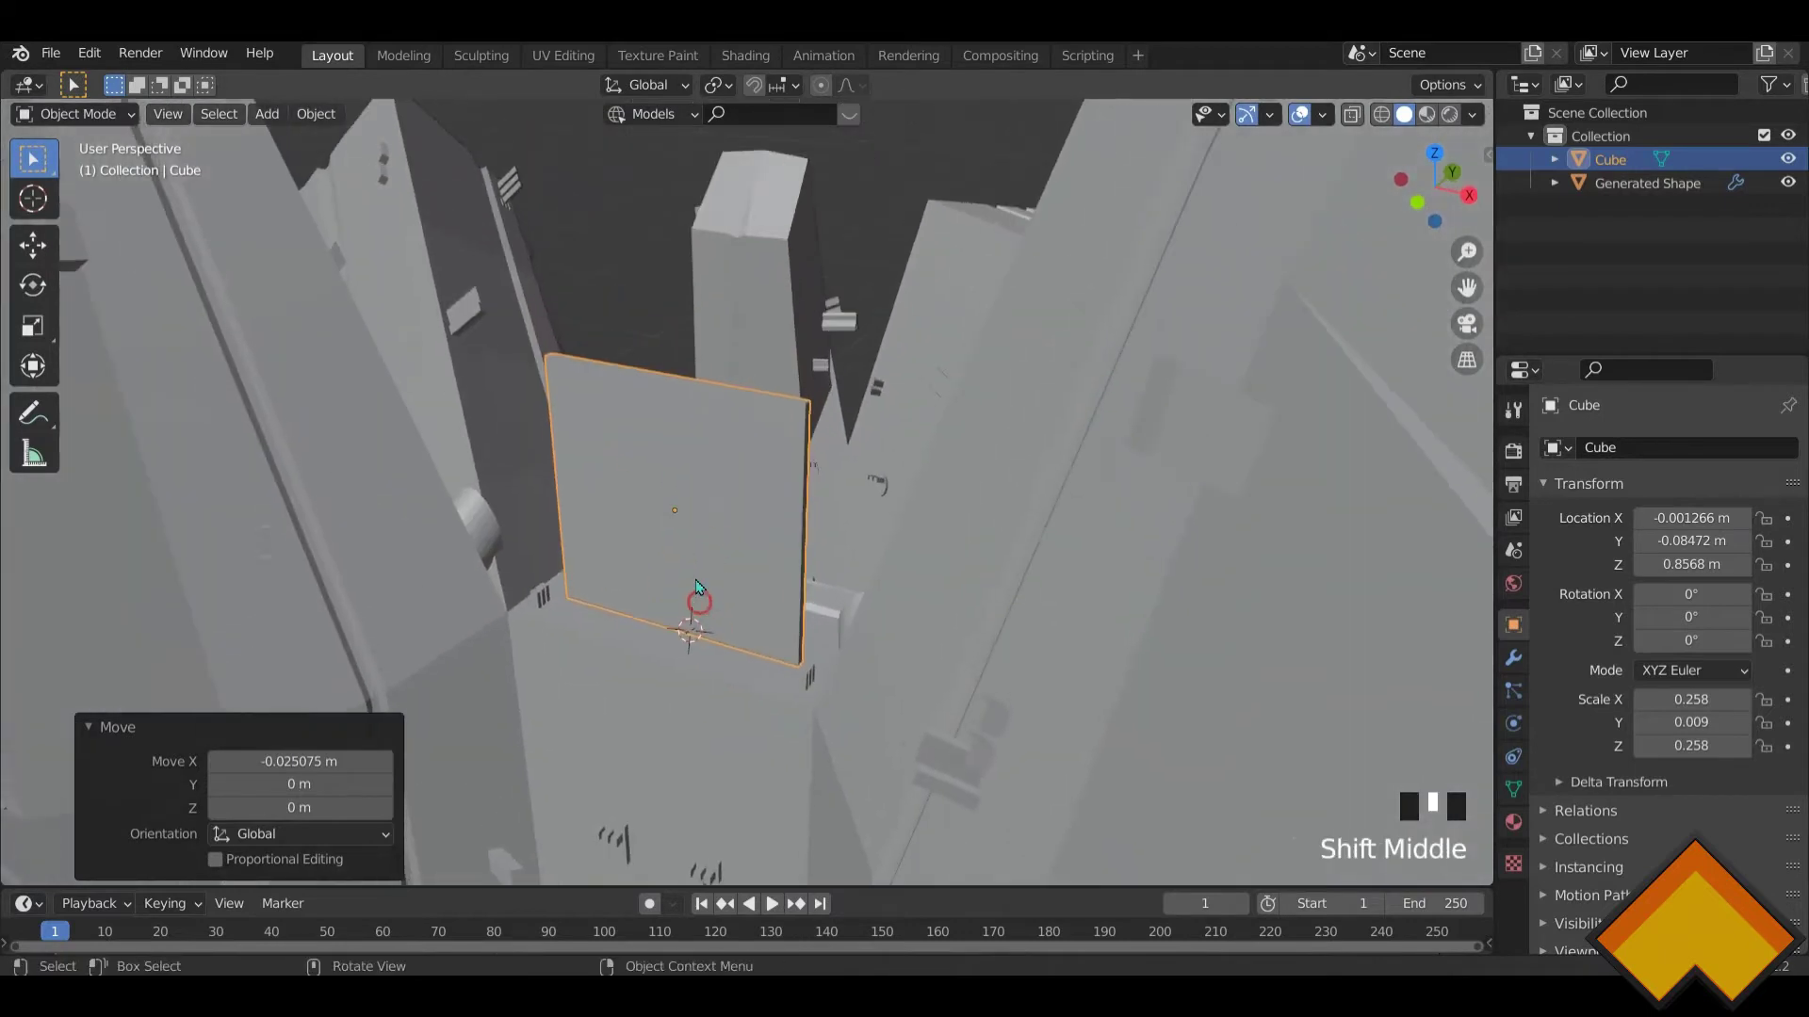
key("Tab")
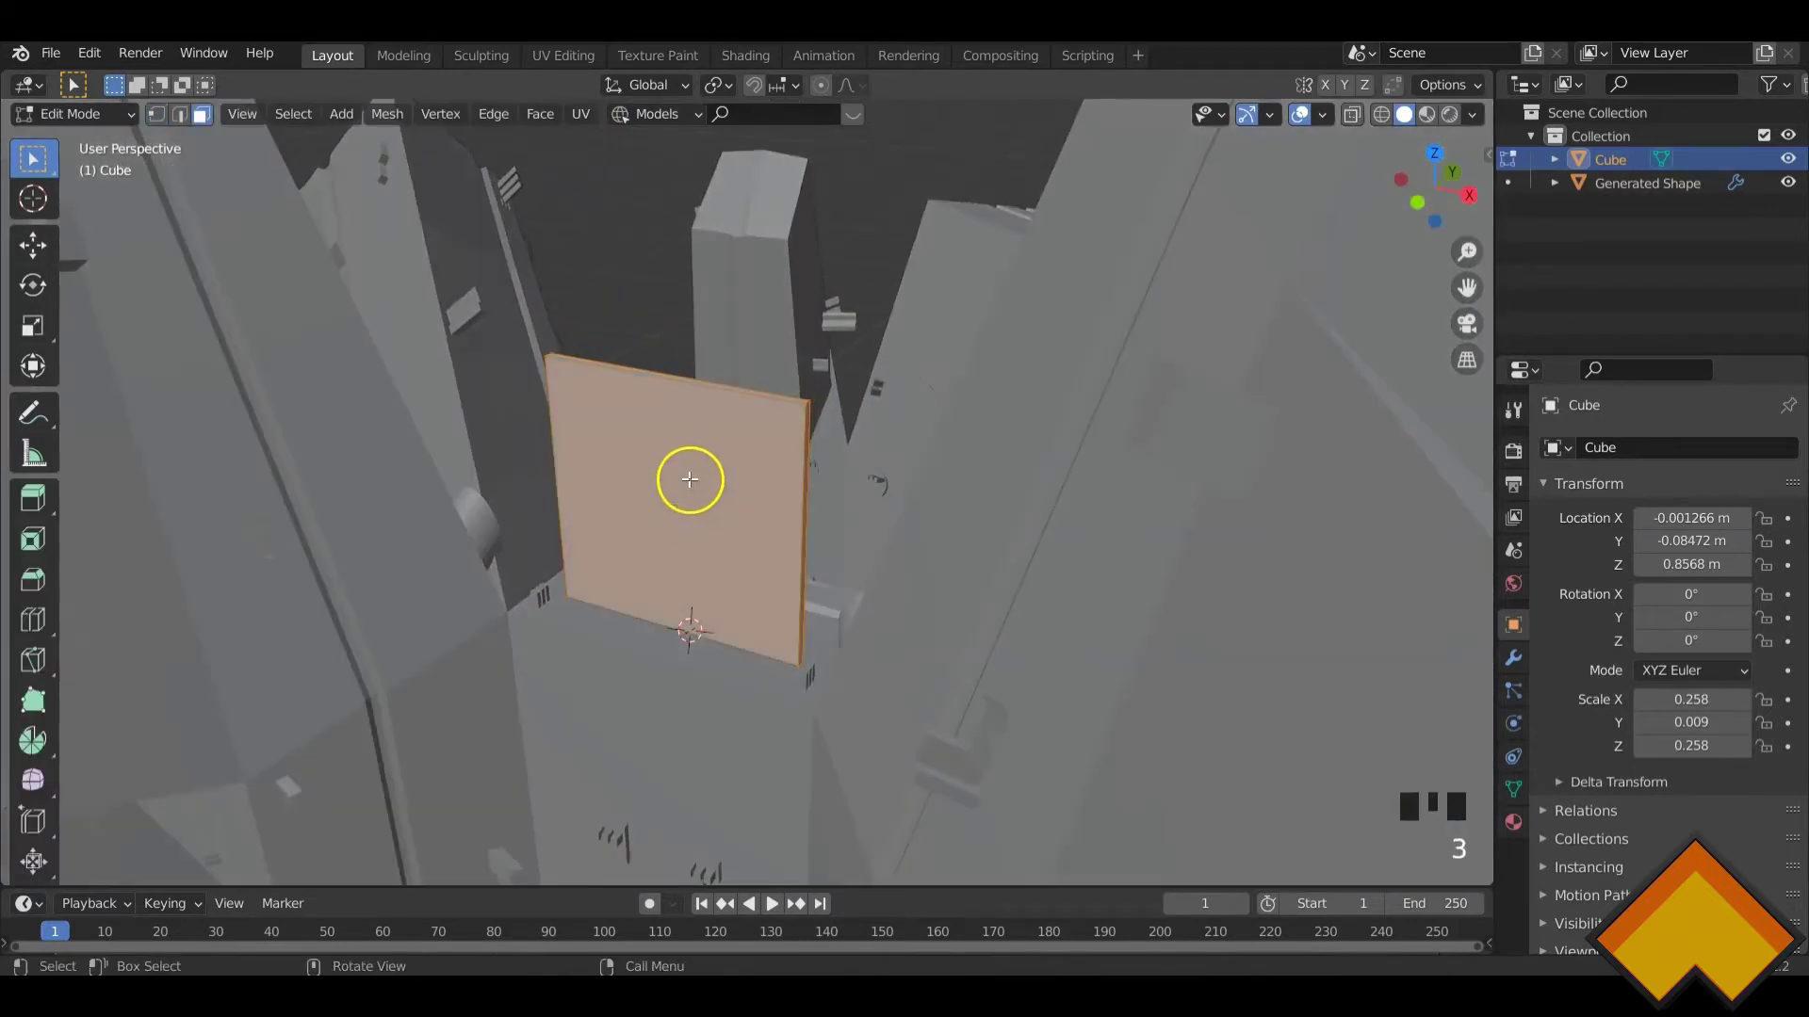
key("Tab")
key("ctrl+a")
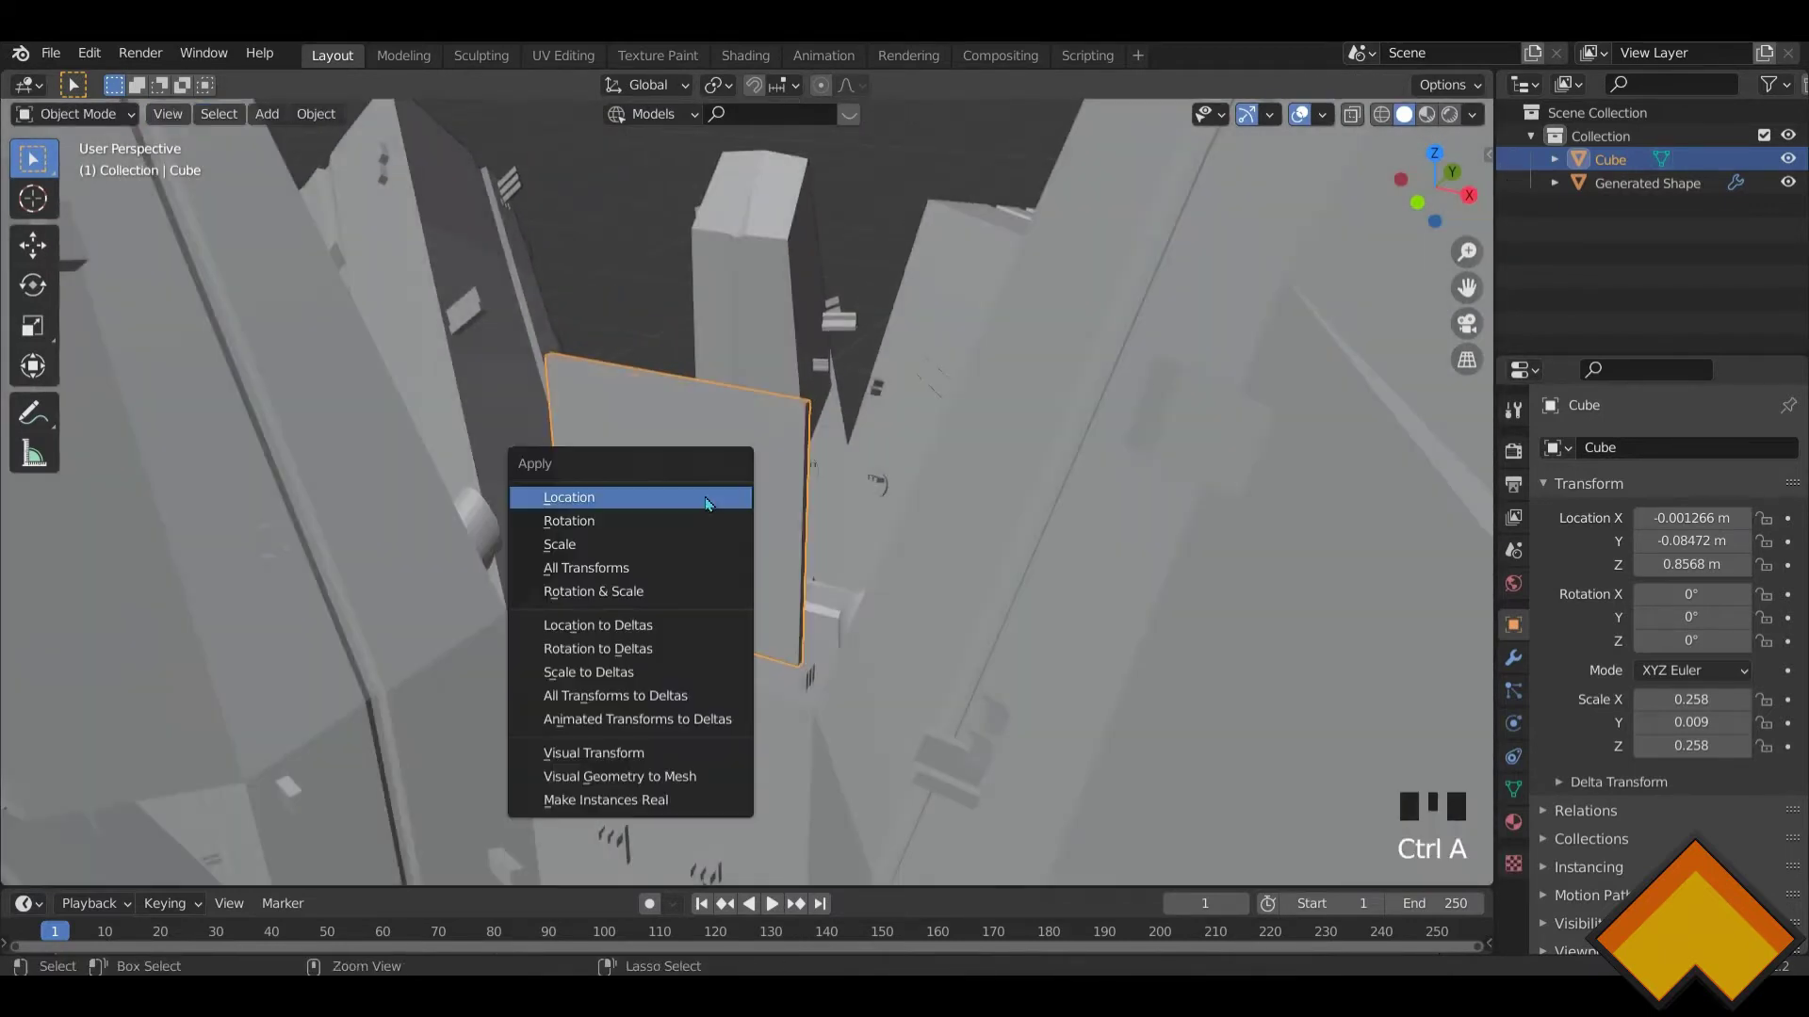
left_click(633, 533)
left_click(712, 494)
- Inset the panel's front face by about 0.017 m to form a narrow frame
key("Tab")
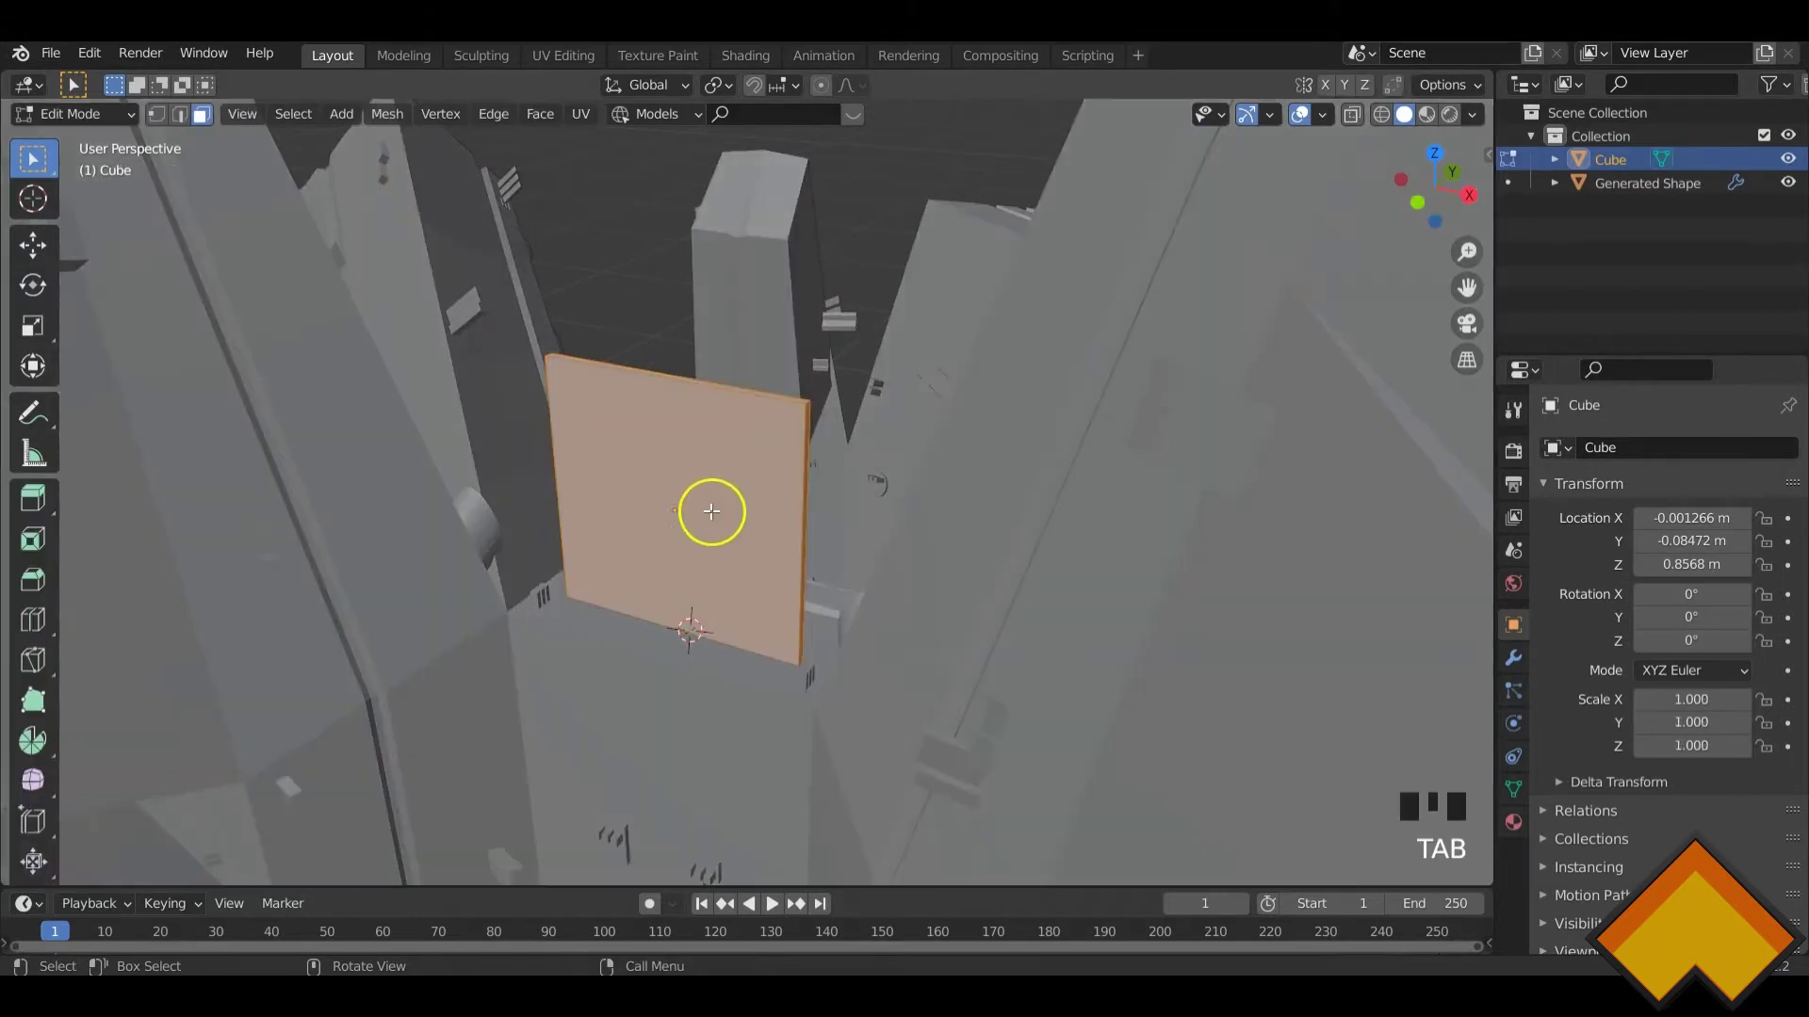
left_click(727, 502)
middle_click_drag(767, 525, 896, 517)
key("i")
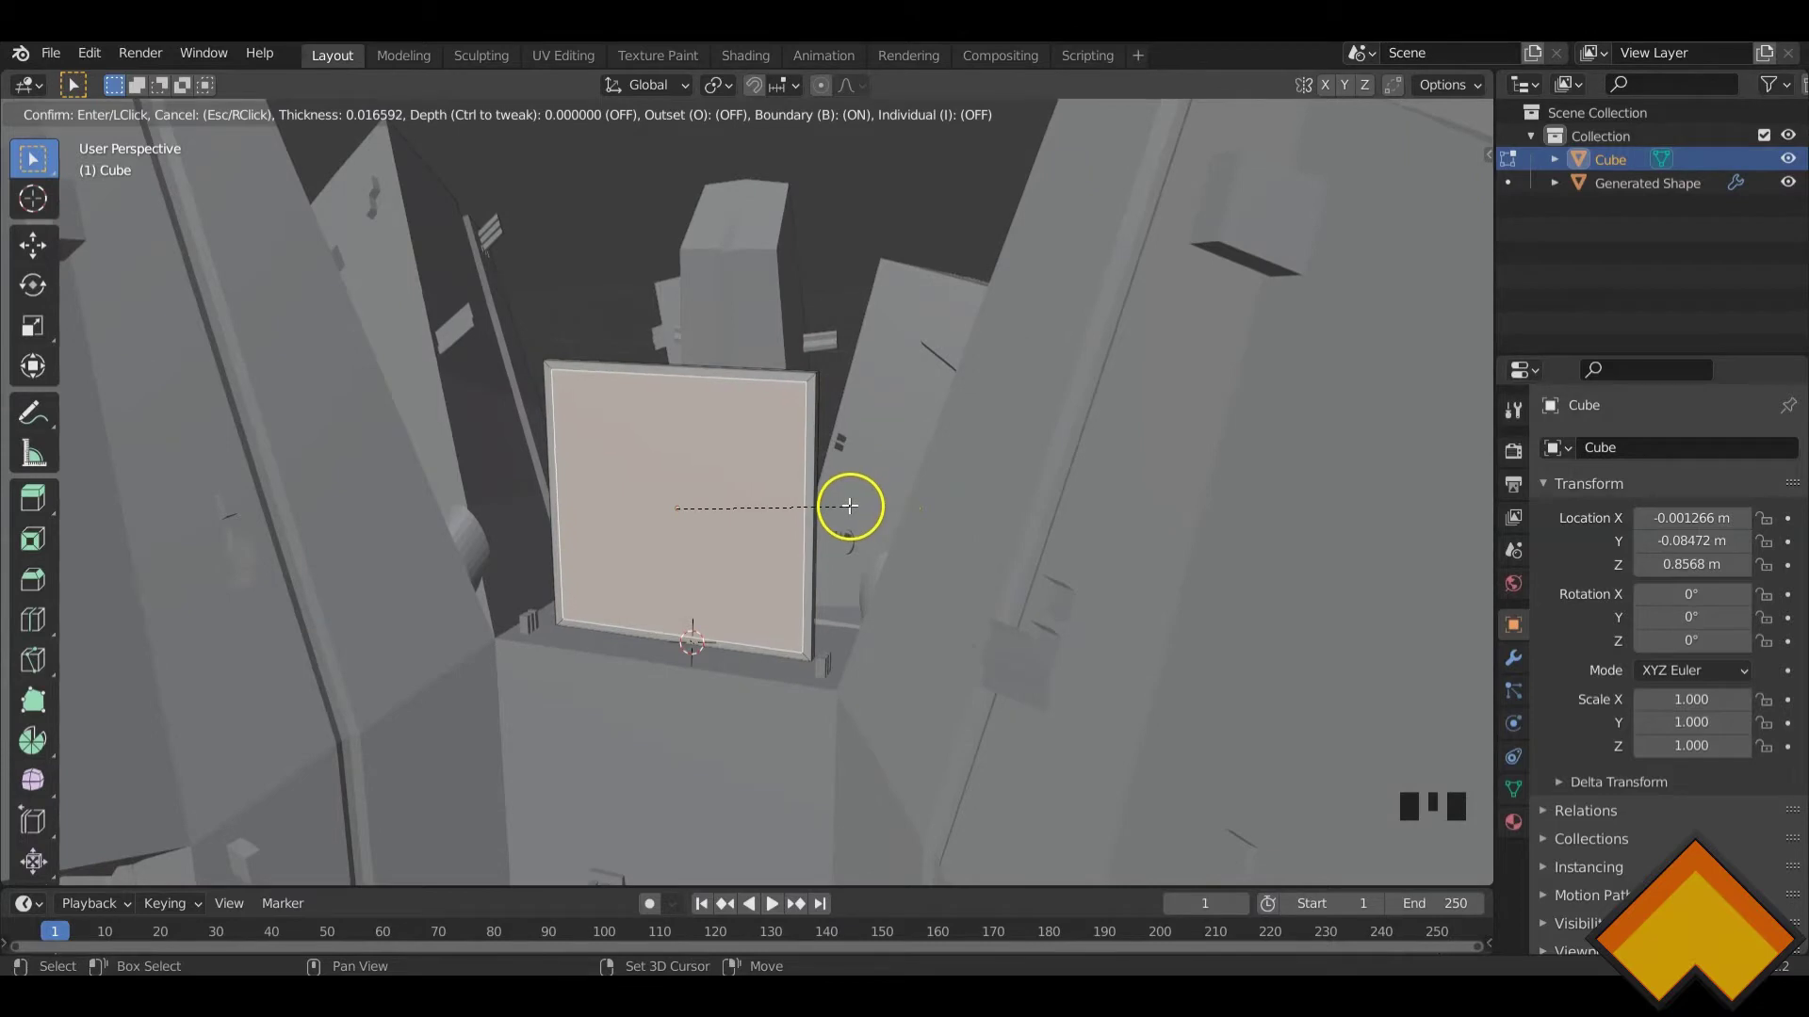
left_click(850, 506)
- Add one vertical loop cut through the exact middle of the panel
scroll(844, 507, "up", 3)
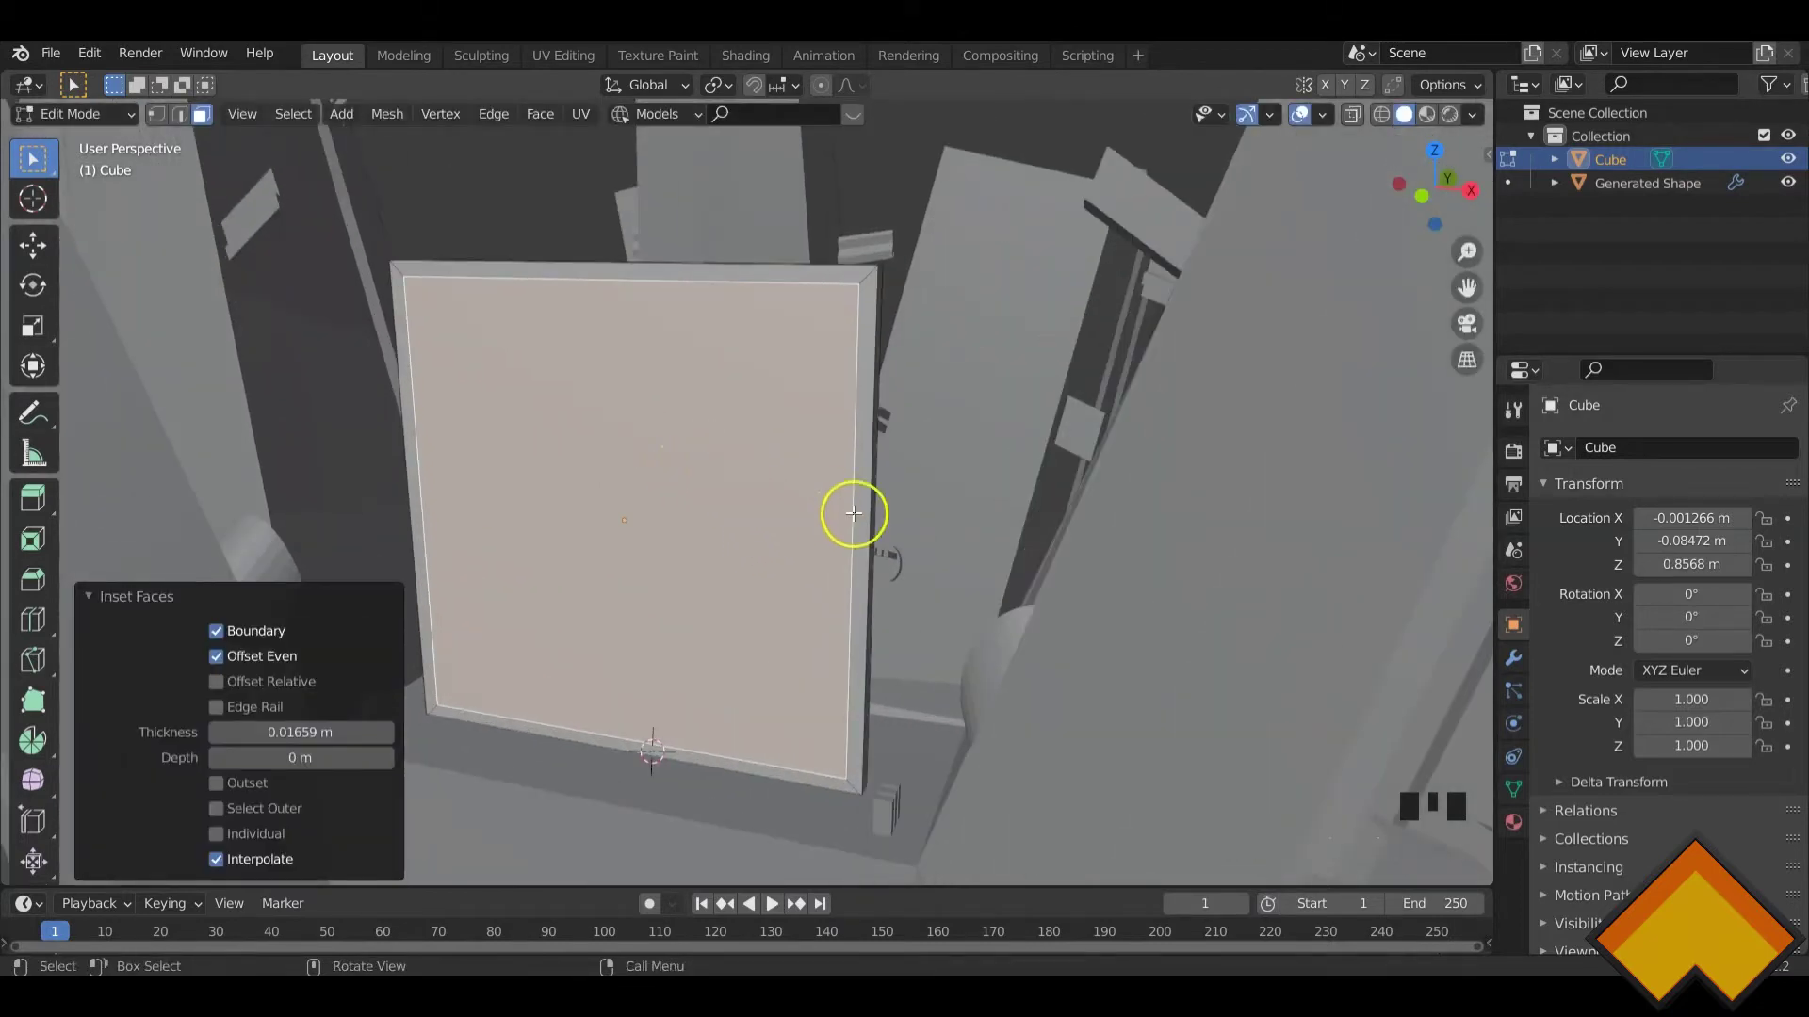
middle_click_drag(853, 513, 878, 546)
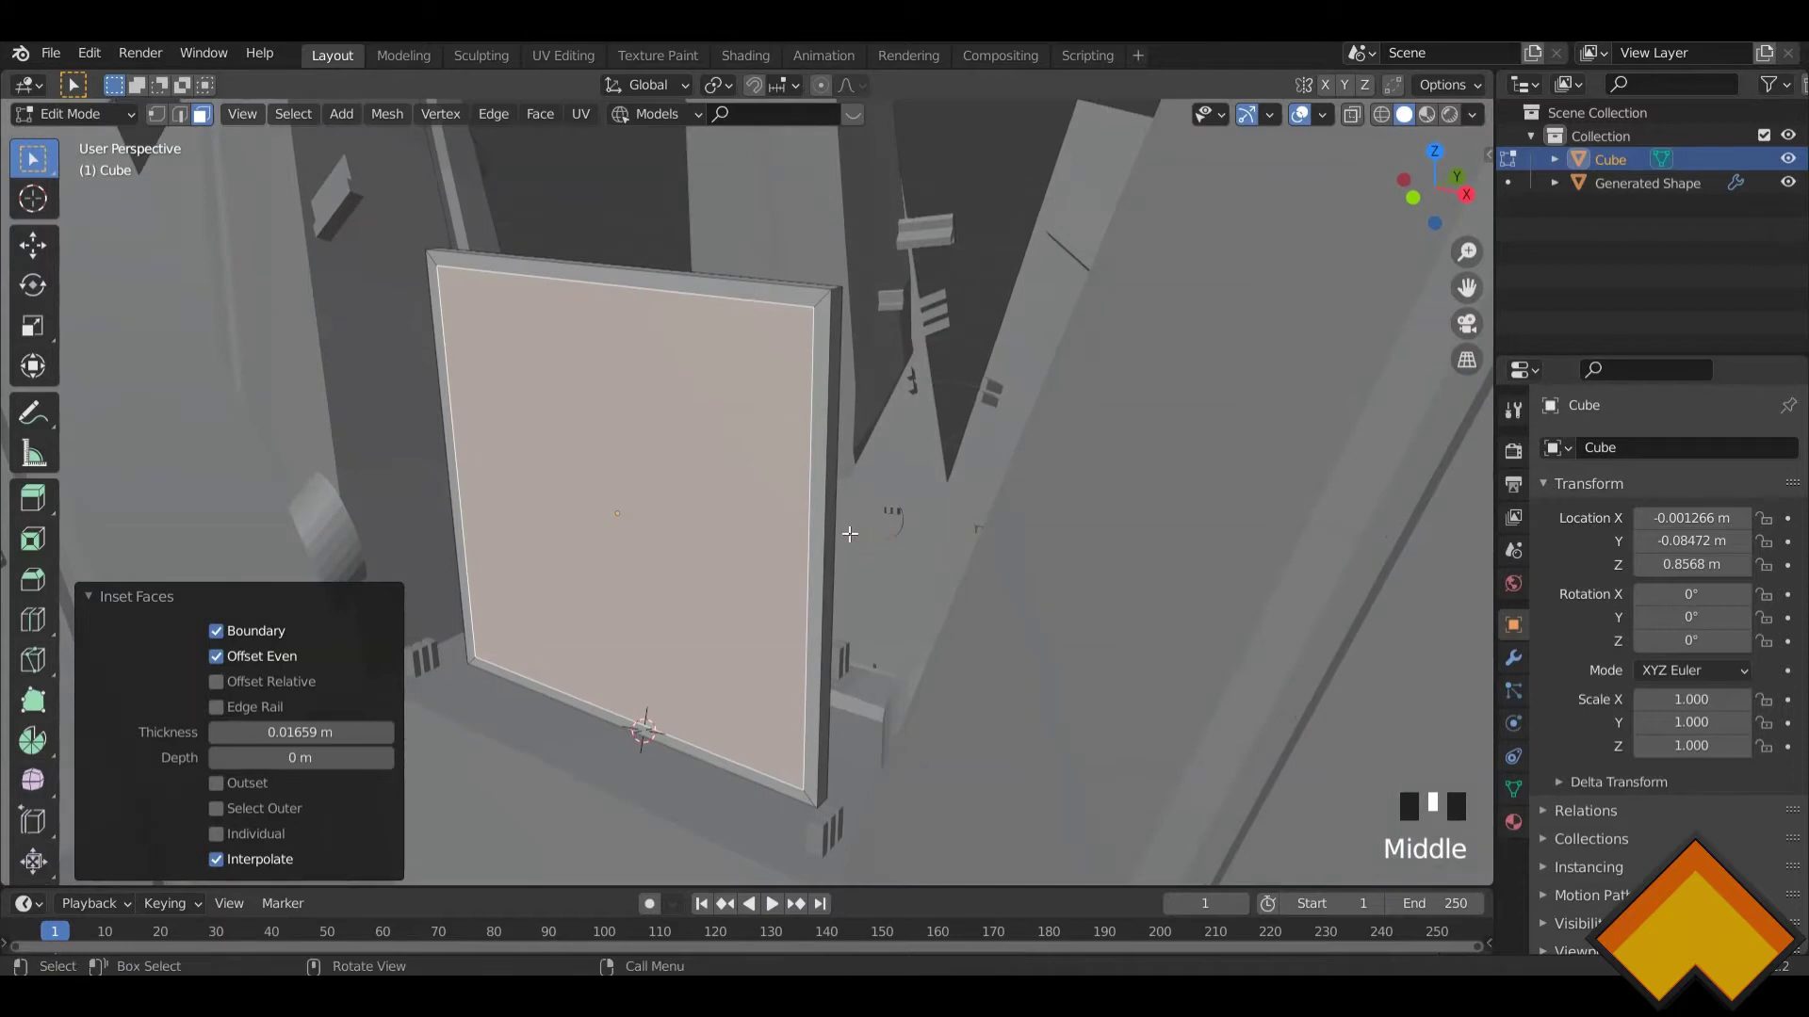
key("ctrl+r")
left_click(621, 303)
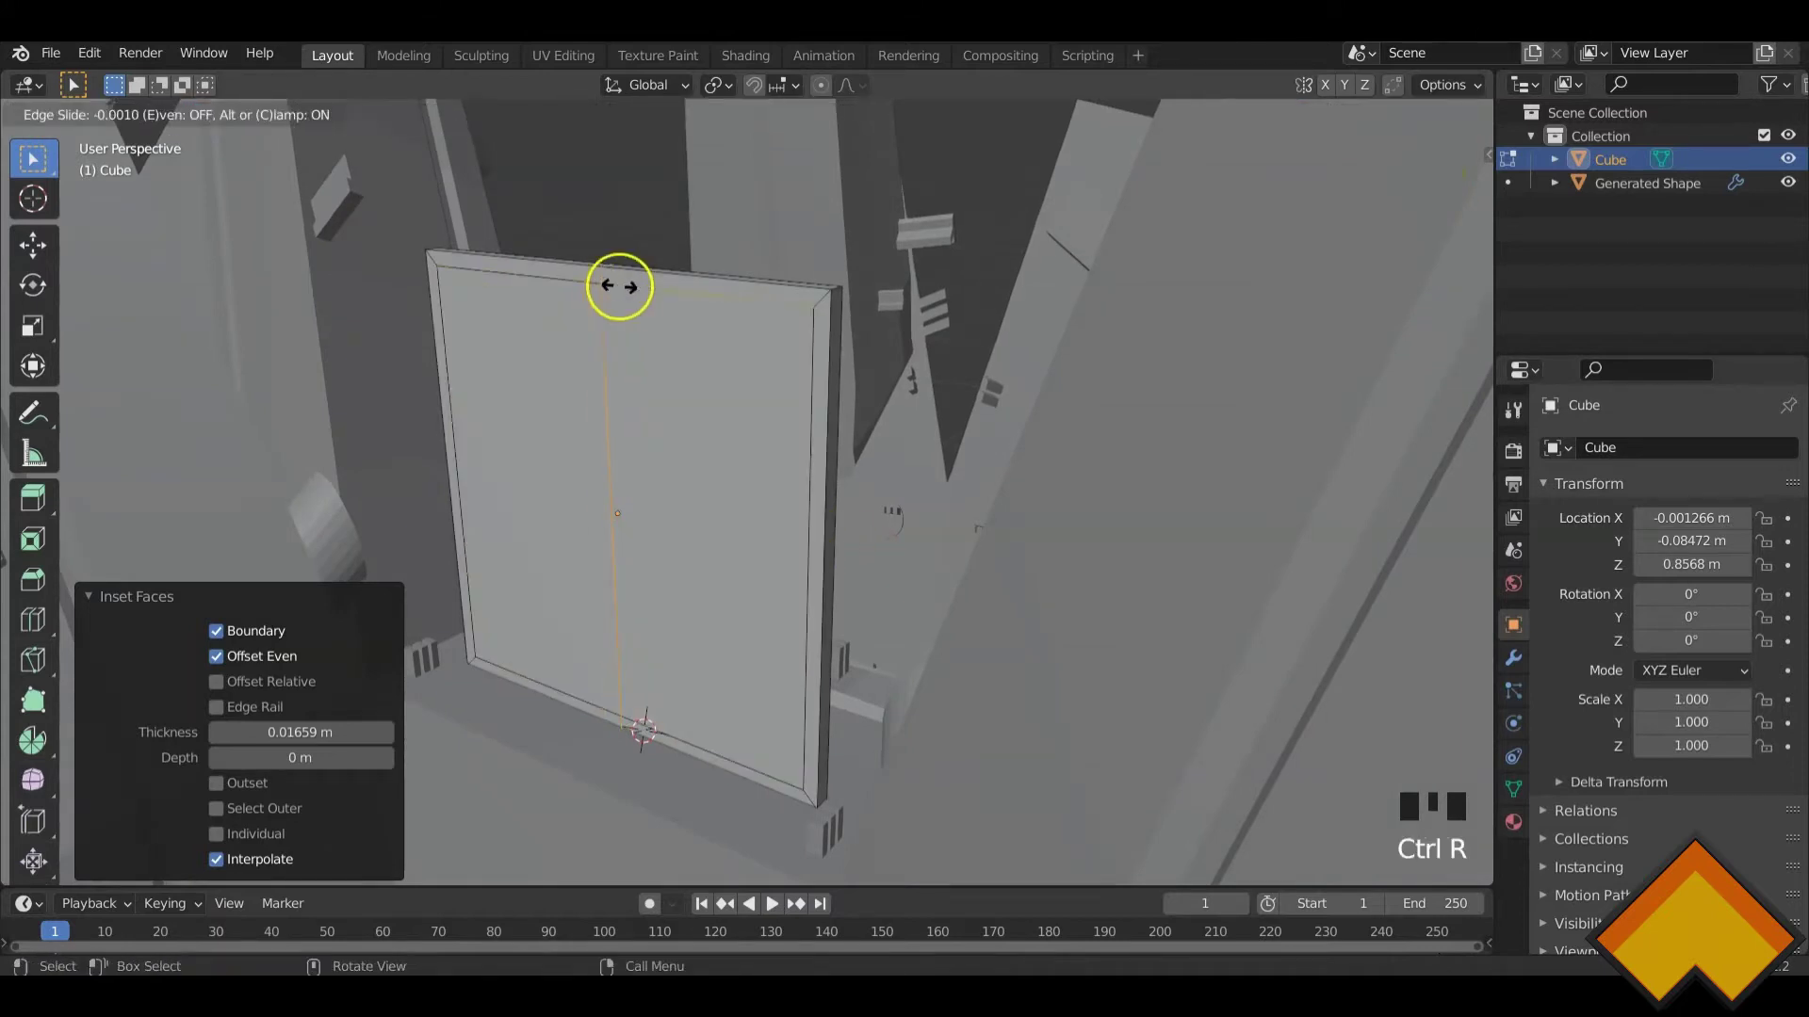
right_click(619, 286)
- Select the short middle edges at the panel's upper rim and raise them along Z to form a pointed peak
middle_click_drag(682, 392, 654, 371)
scroll(647, 381, "up", 2)
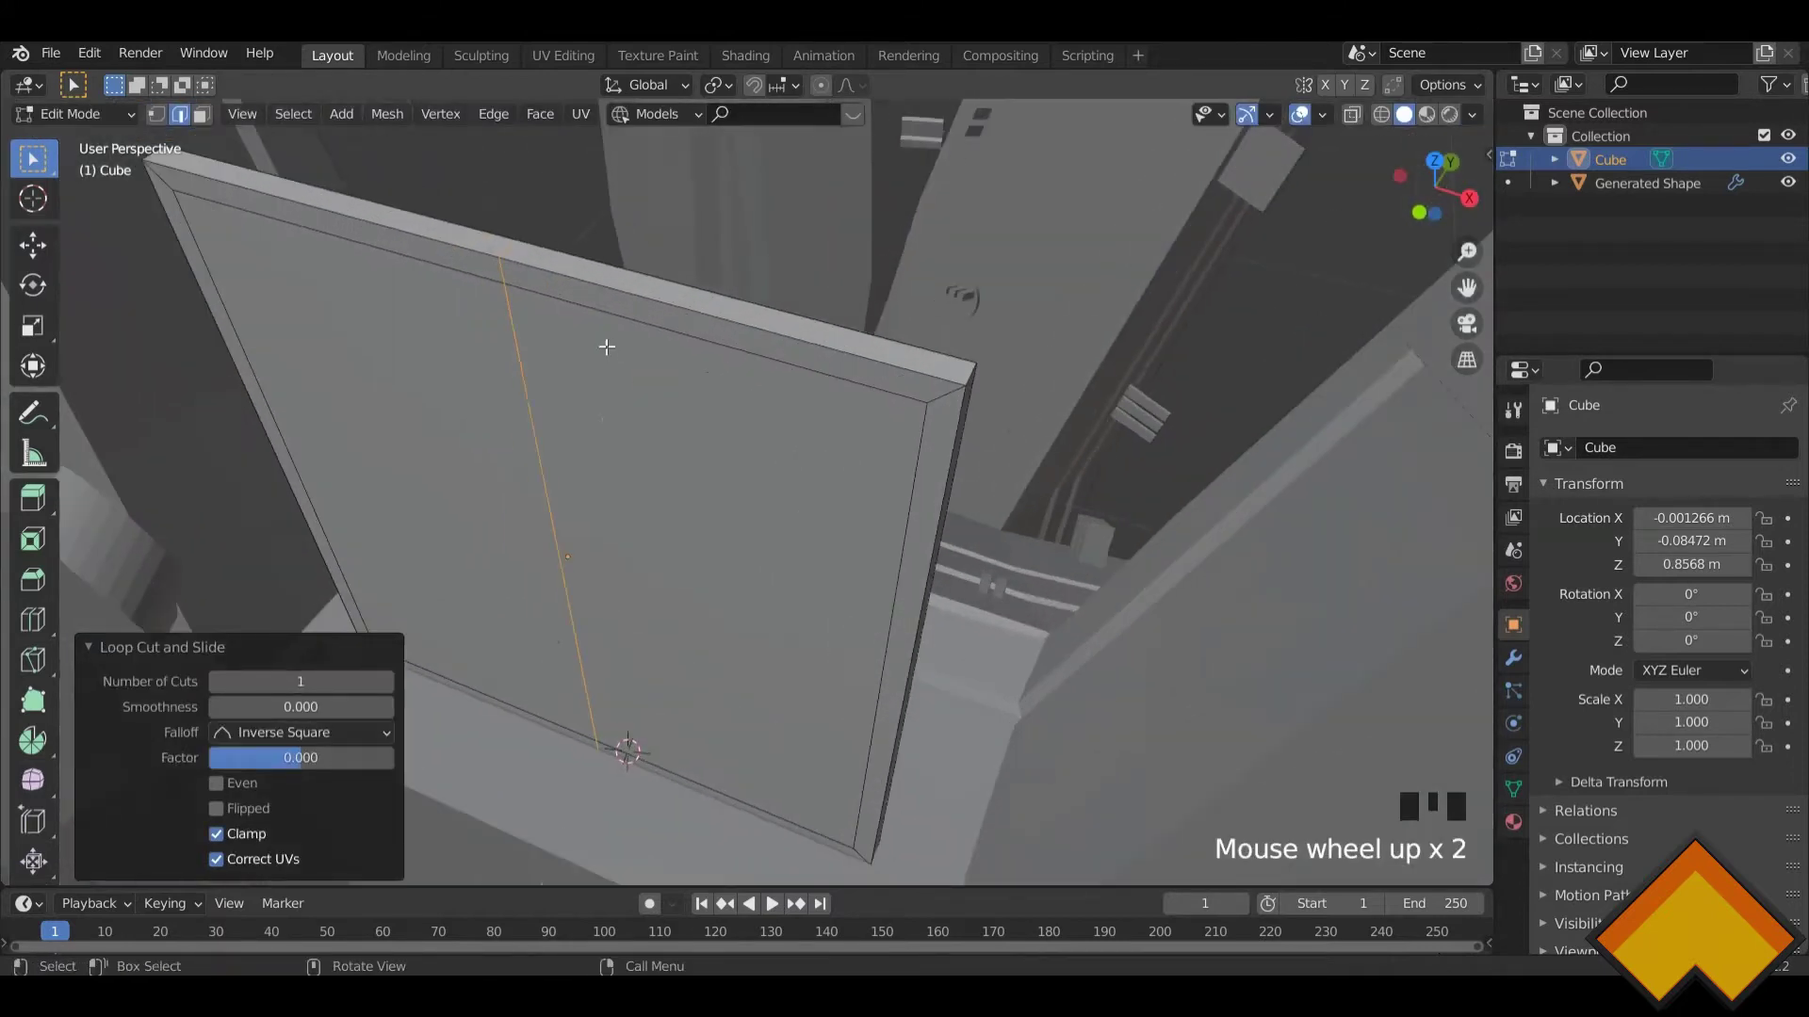
left_click(592, 408)
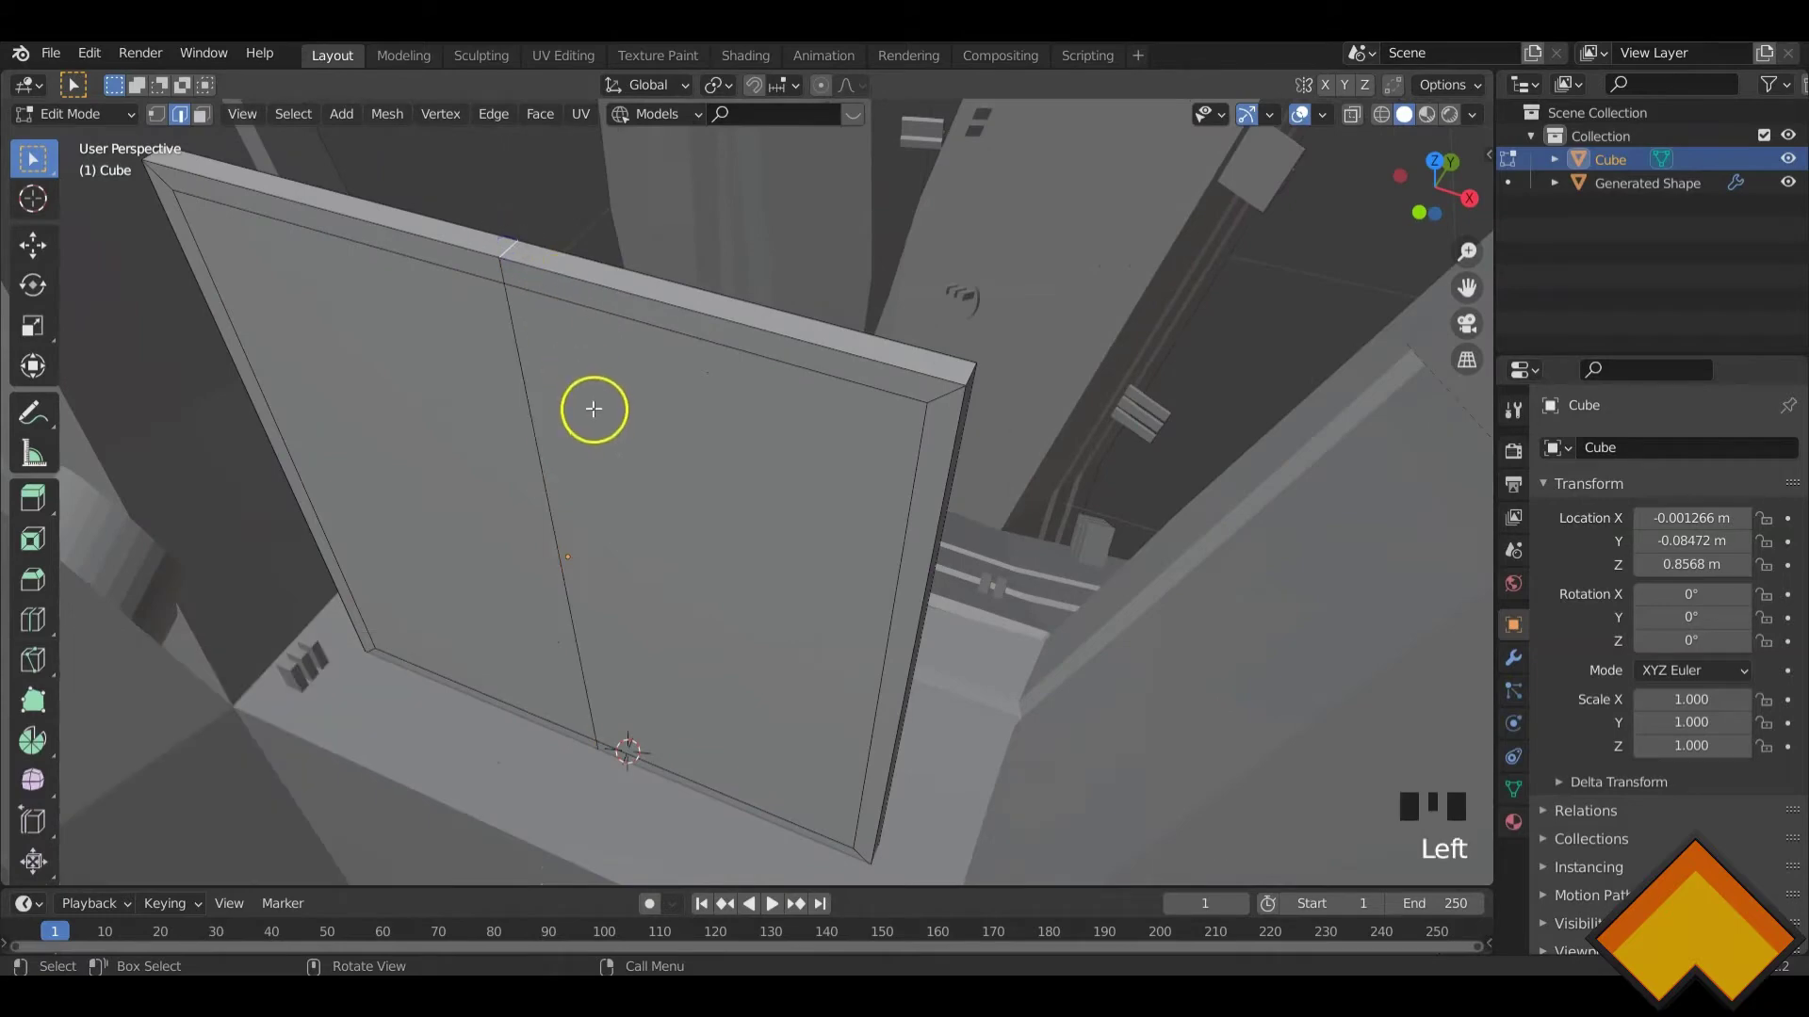
scroll(594, 408, "up", 2)
middle_click_drag(573, 428, 569, 408)
scroll(567, 338, "down", 3)
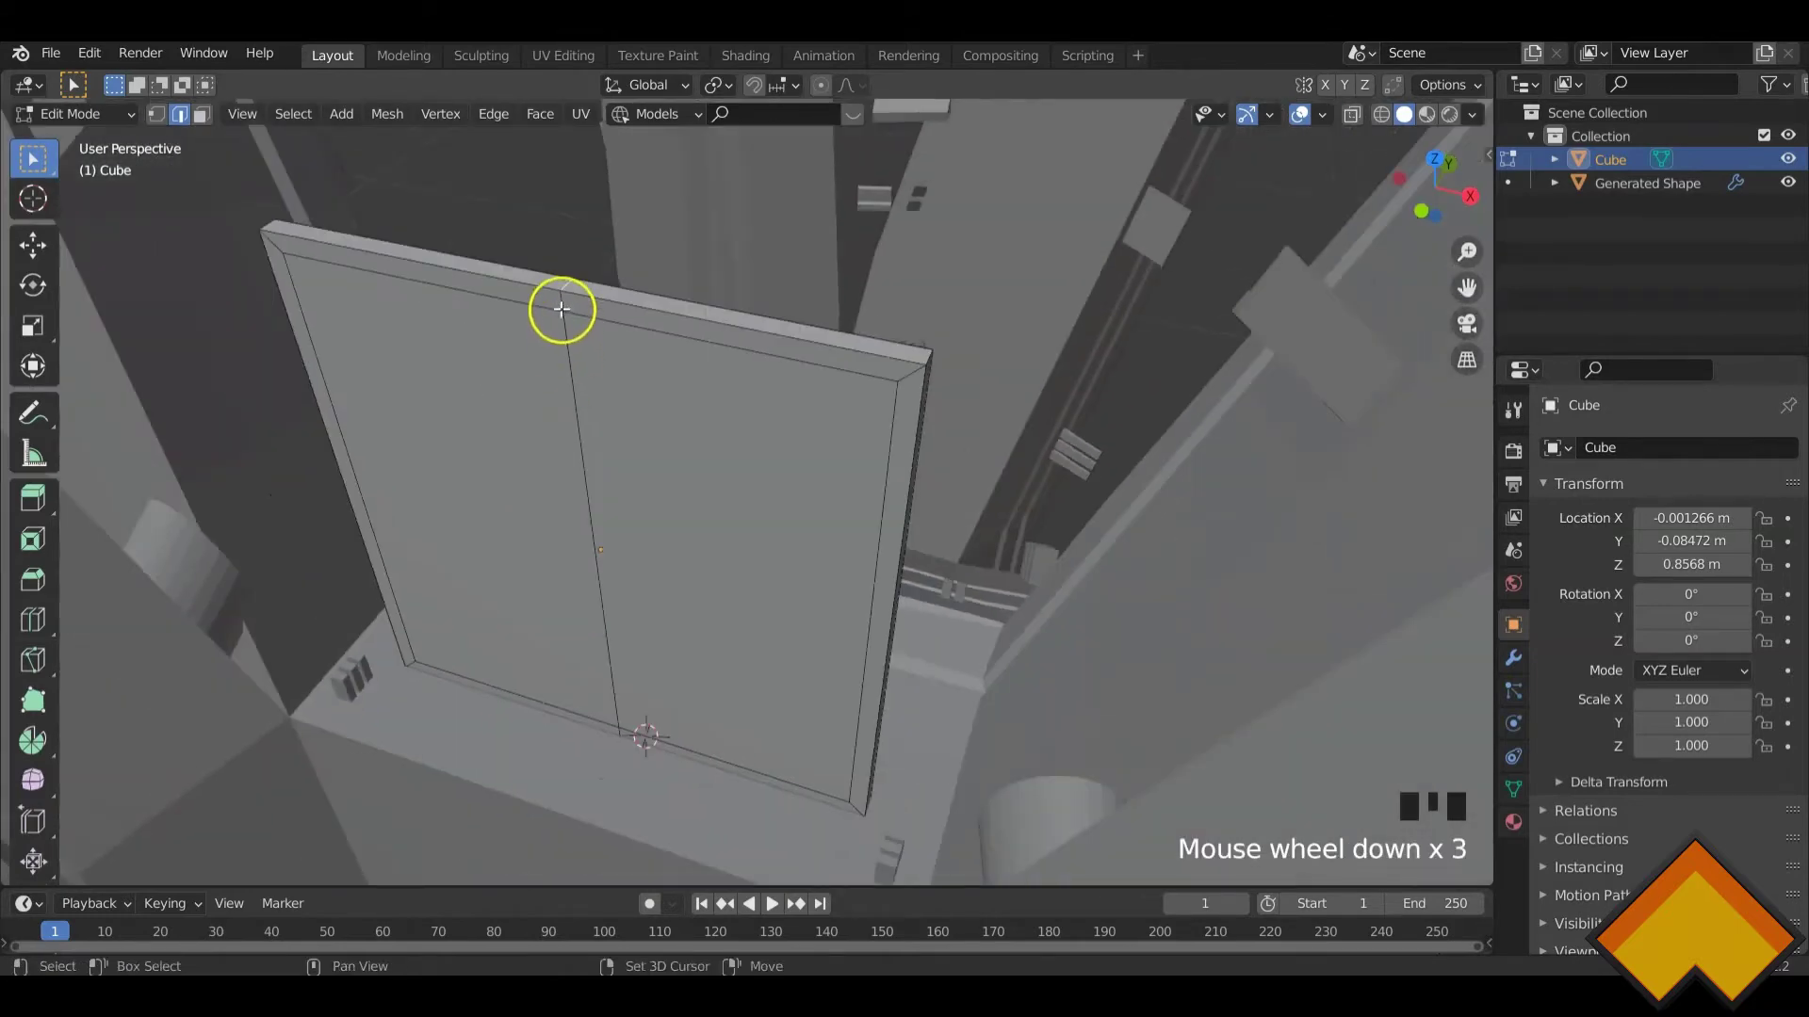
middle_click_drag(697, 335, 714, 445)
left_click(598, 424)
key("g")
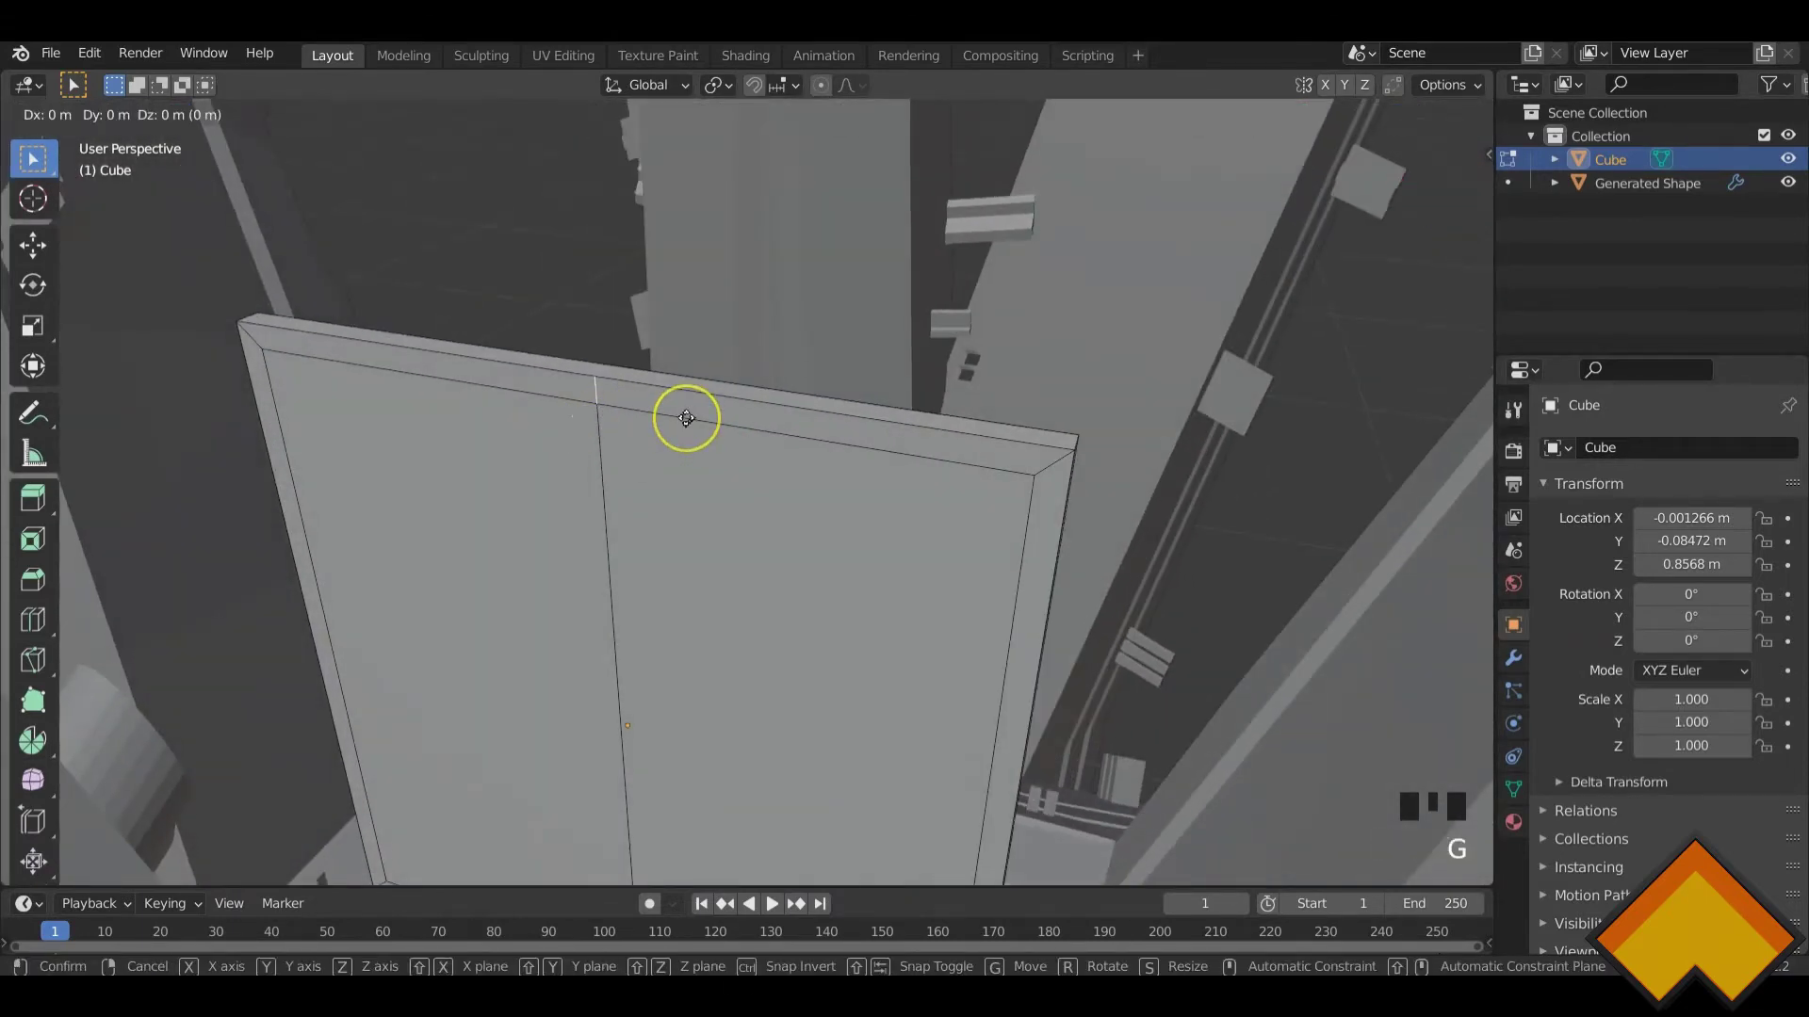
key("z")
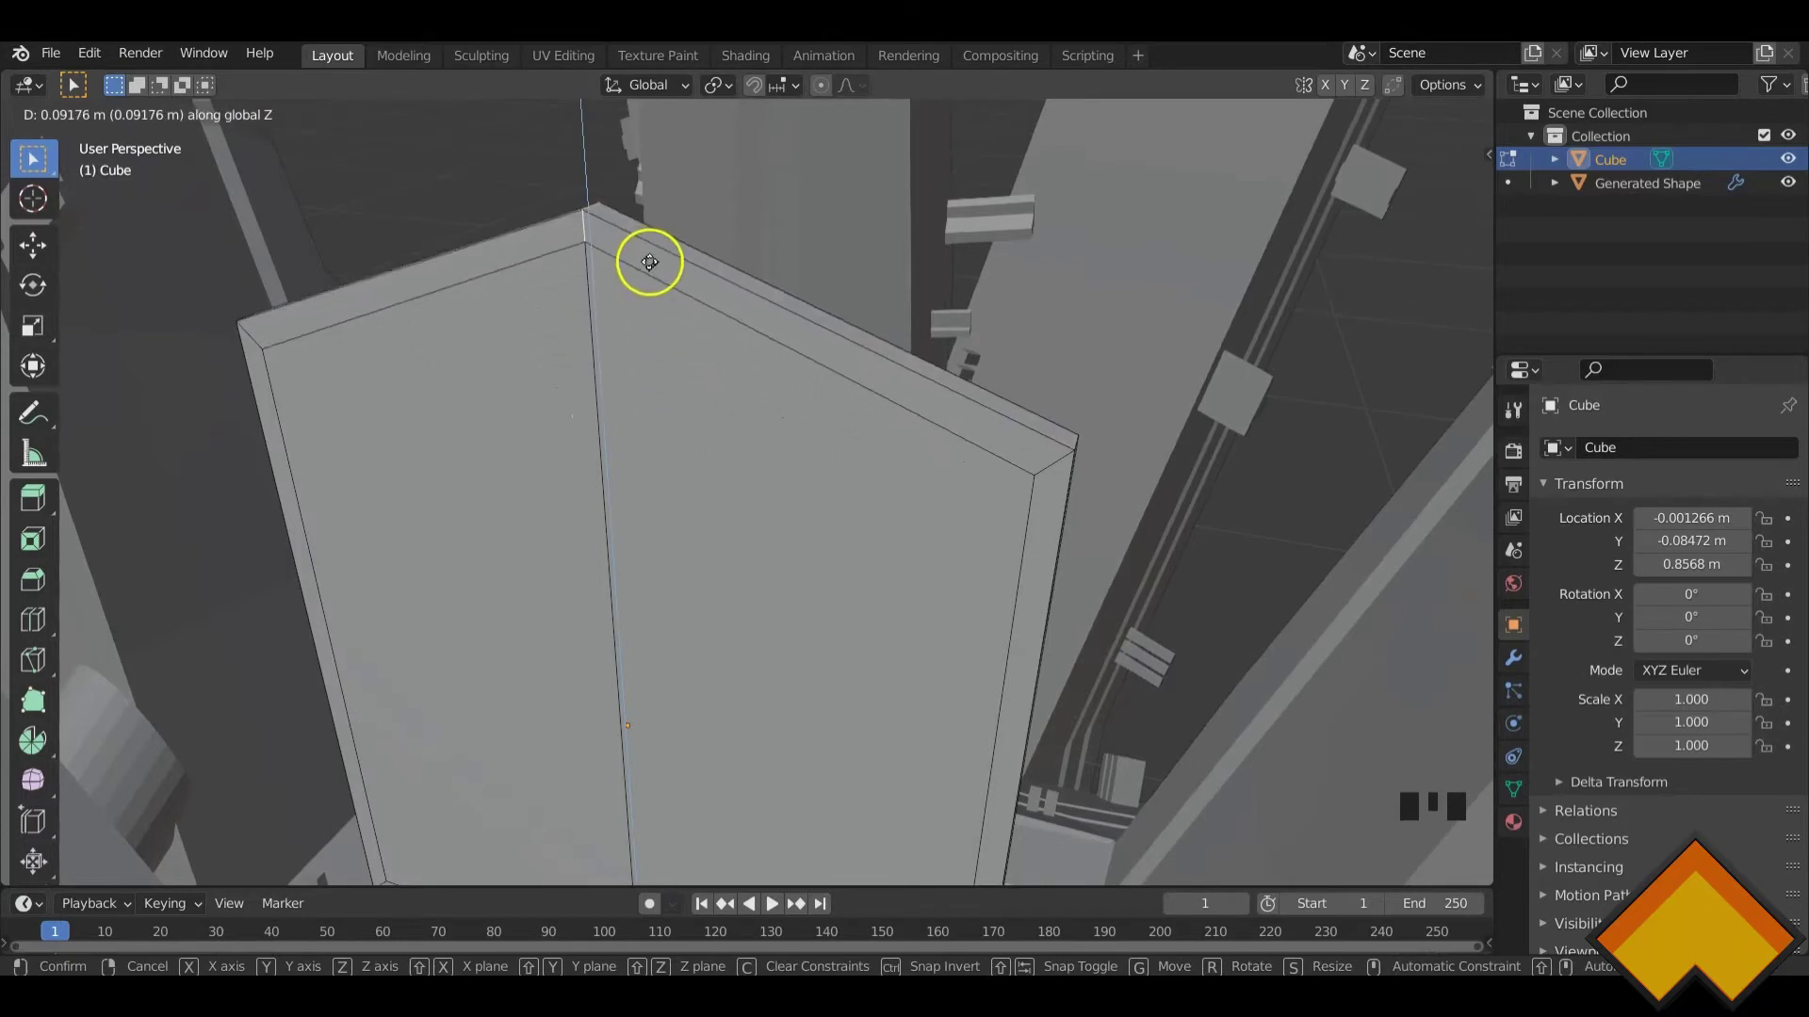
left_click(654, 224)
- Extrude the two inner front faces about 0.008 m inward to recess them within the frame, and return to Object Mode
scroll(725, 502, "down", 4)
middle_click_drag(724, 501, 732, 584)
key("3")
left_click(638, 517)
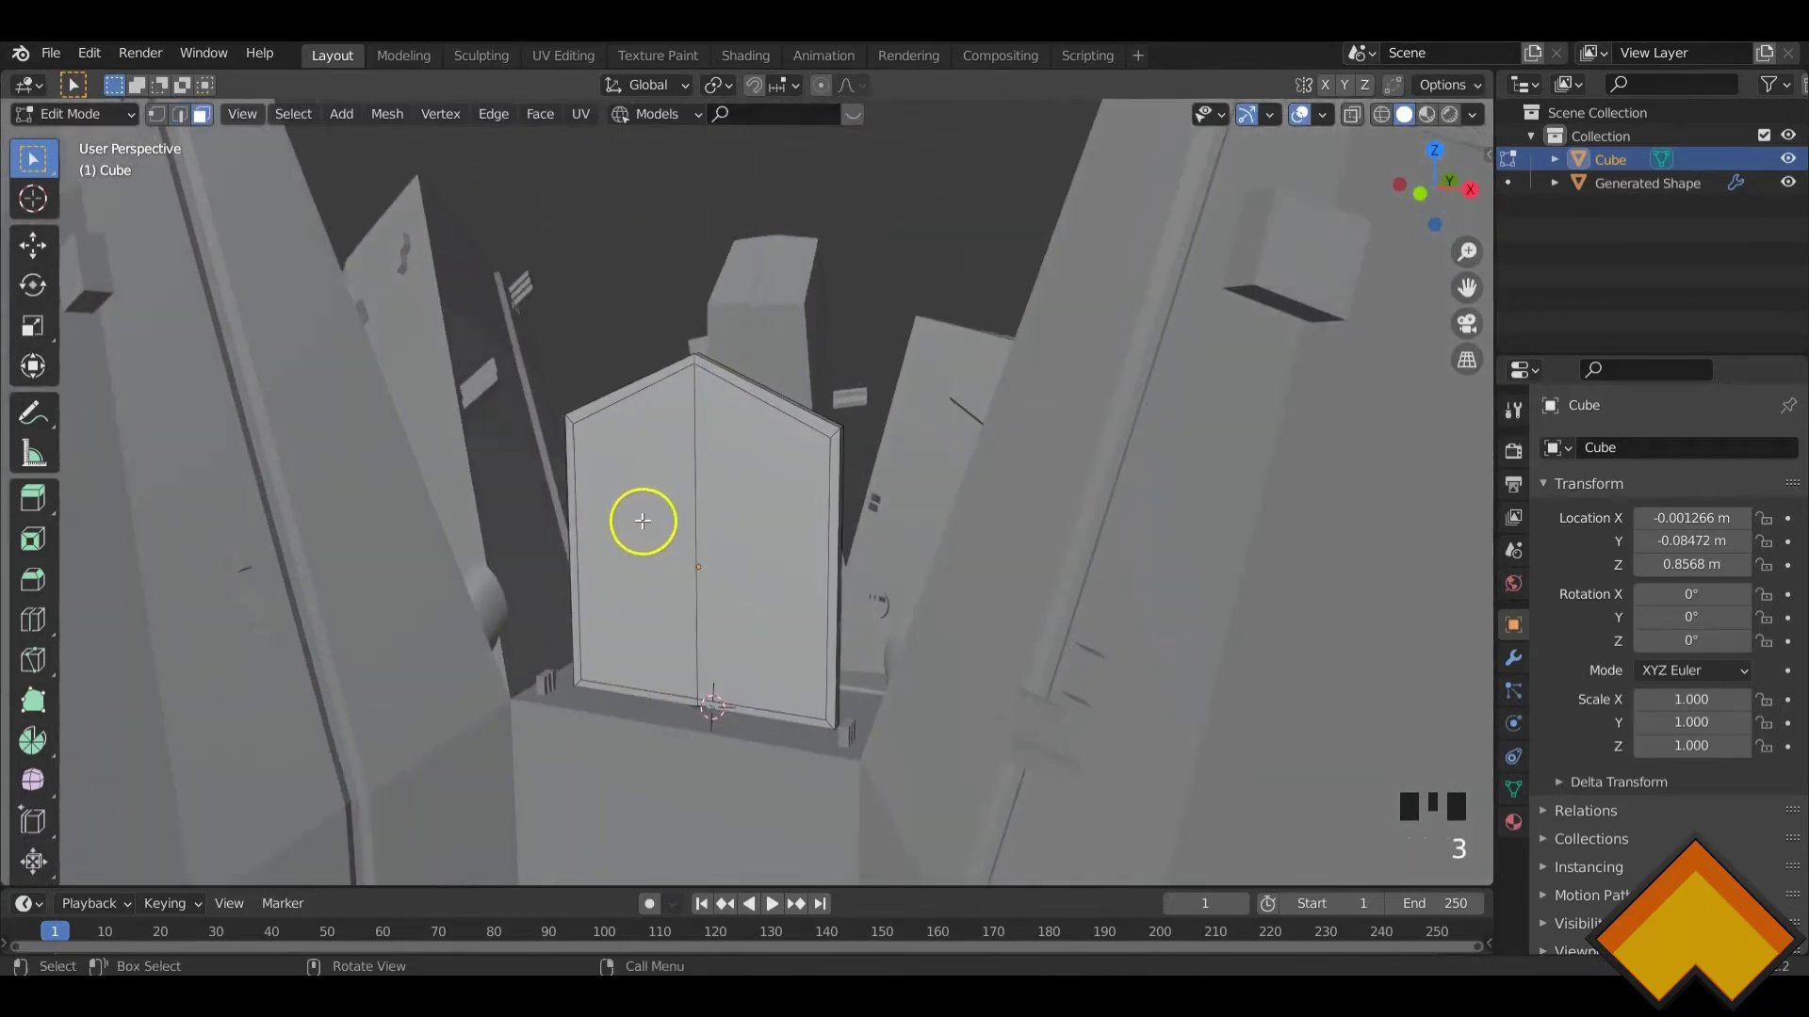
left_click(751, 517, "shift")
scroll(760, 517, "up", 4)
middle_click_drag(768, 550, 710, 567)
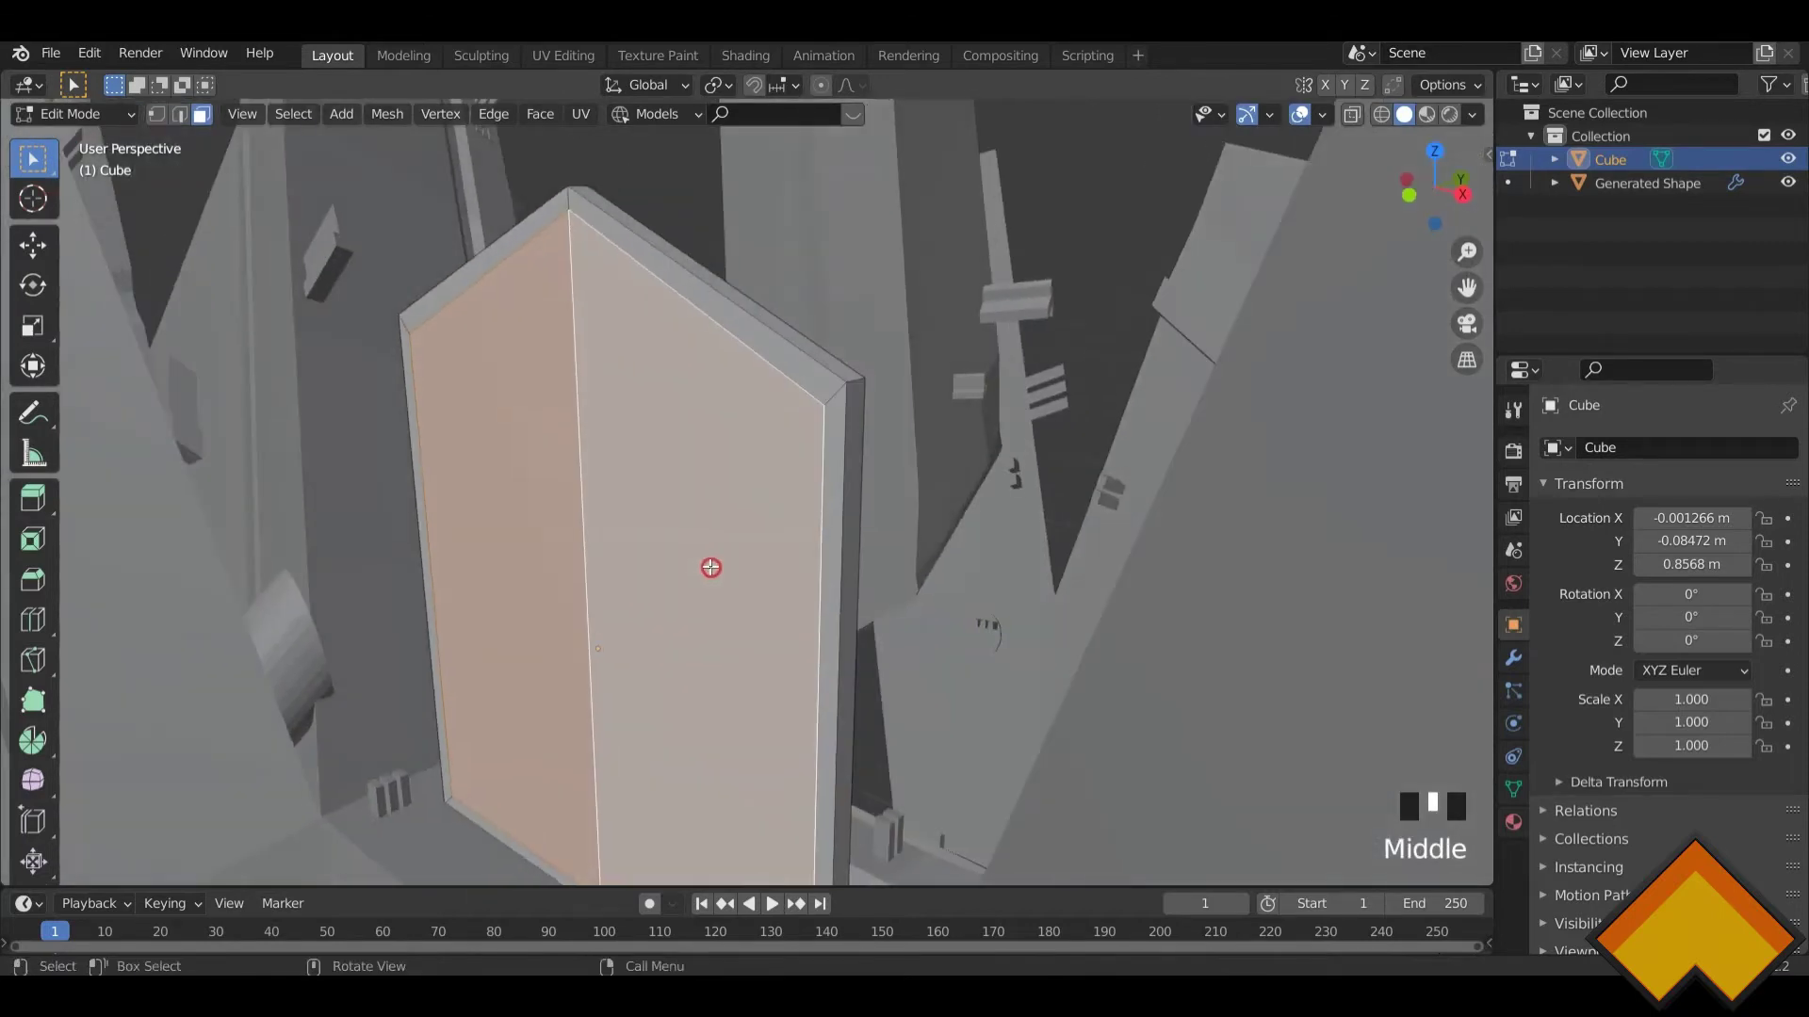
key("e")
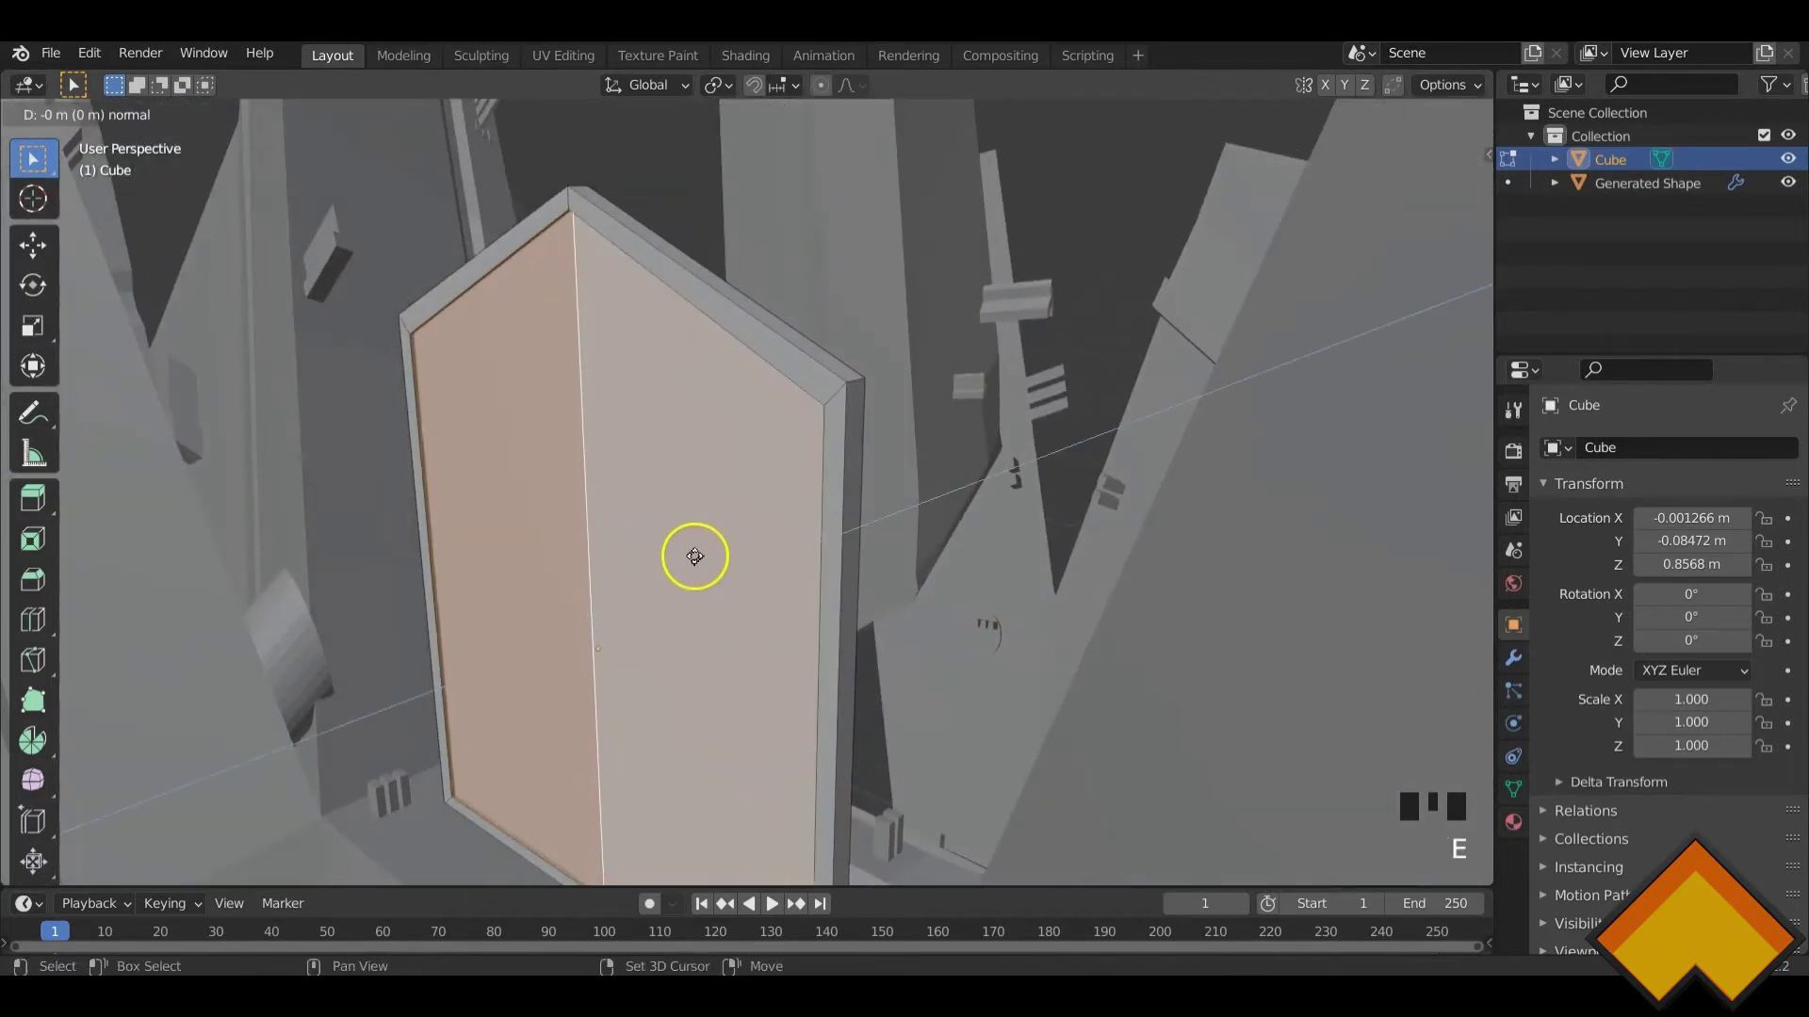
left_click(735, 556)
scroll(646, 605, "down", 3)
middle_click_drag(646, 606, 681, 625)
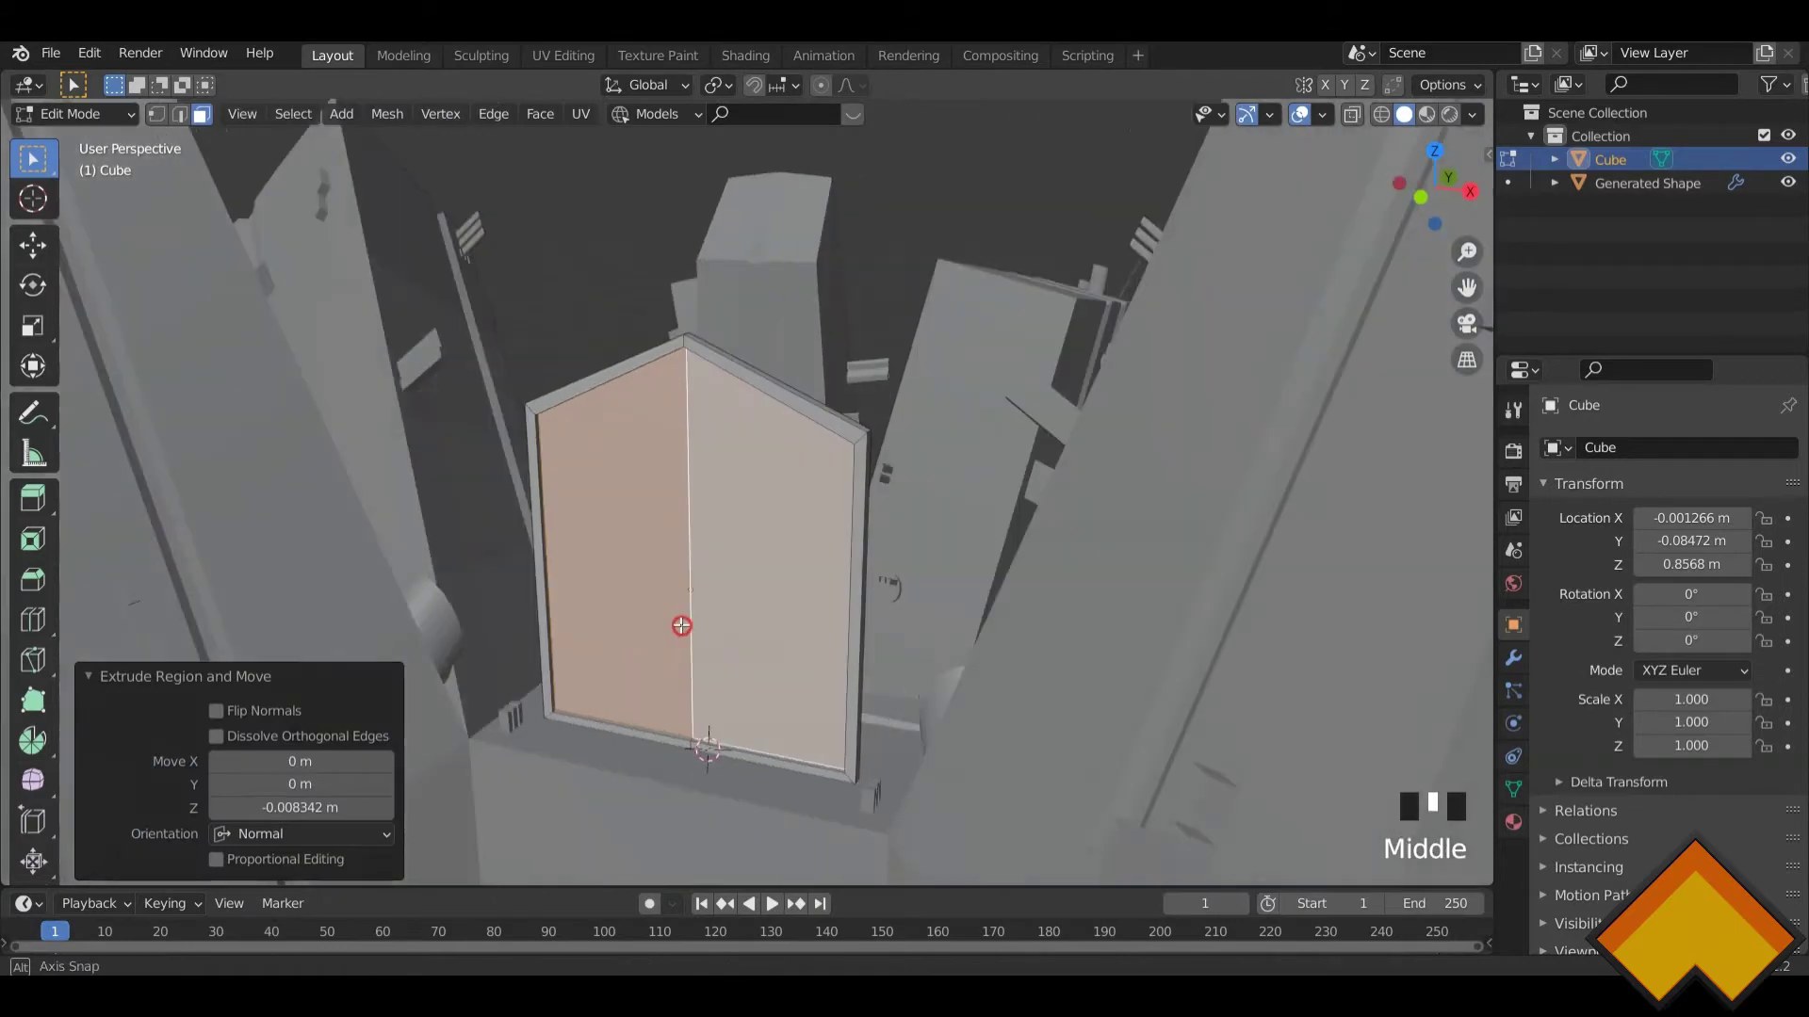
key("Tab")
- Deselect the pointed panel and examine how it sits within the surrounding structure from near and far
middle_click_drag(714, 717, 688, 673)
scroll(694, 686, "down", 4)
scroll(662, 706, "down", 5)
scroll(707, 662, "up", 1)
left_click(1050, 502)
middle_click_drag(864, 647, 941, 647)
scroll(775, 597, "up", 6)
middle_click_drag(776, 598, 821, 438)
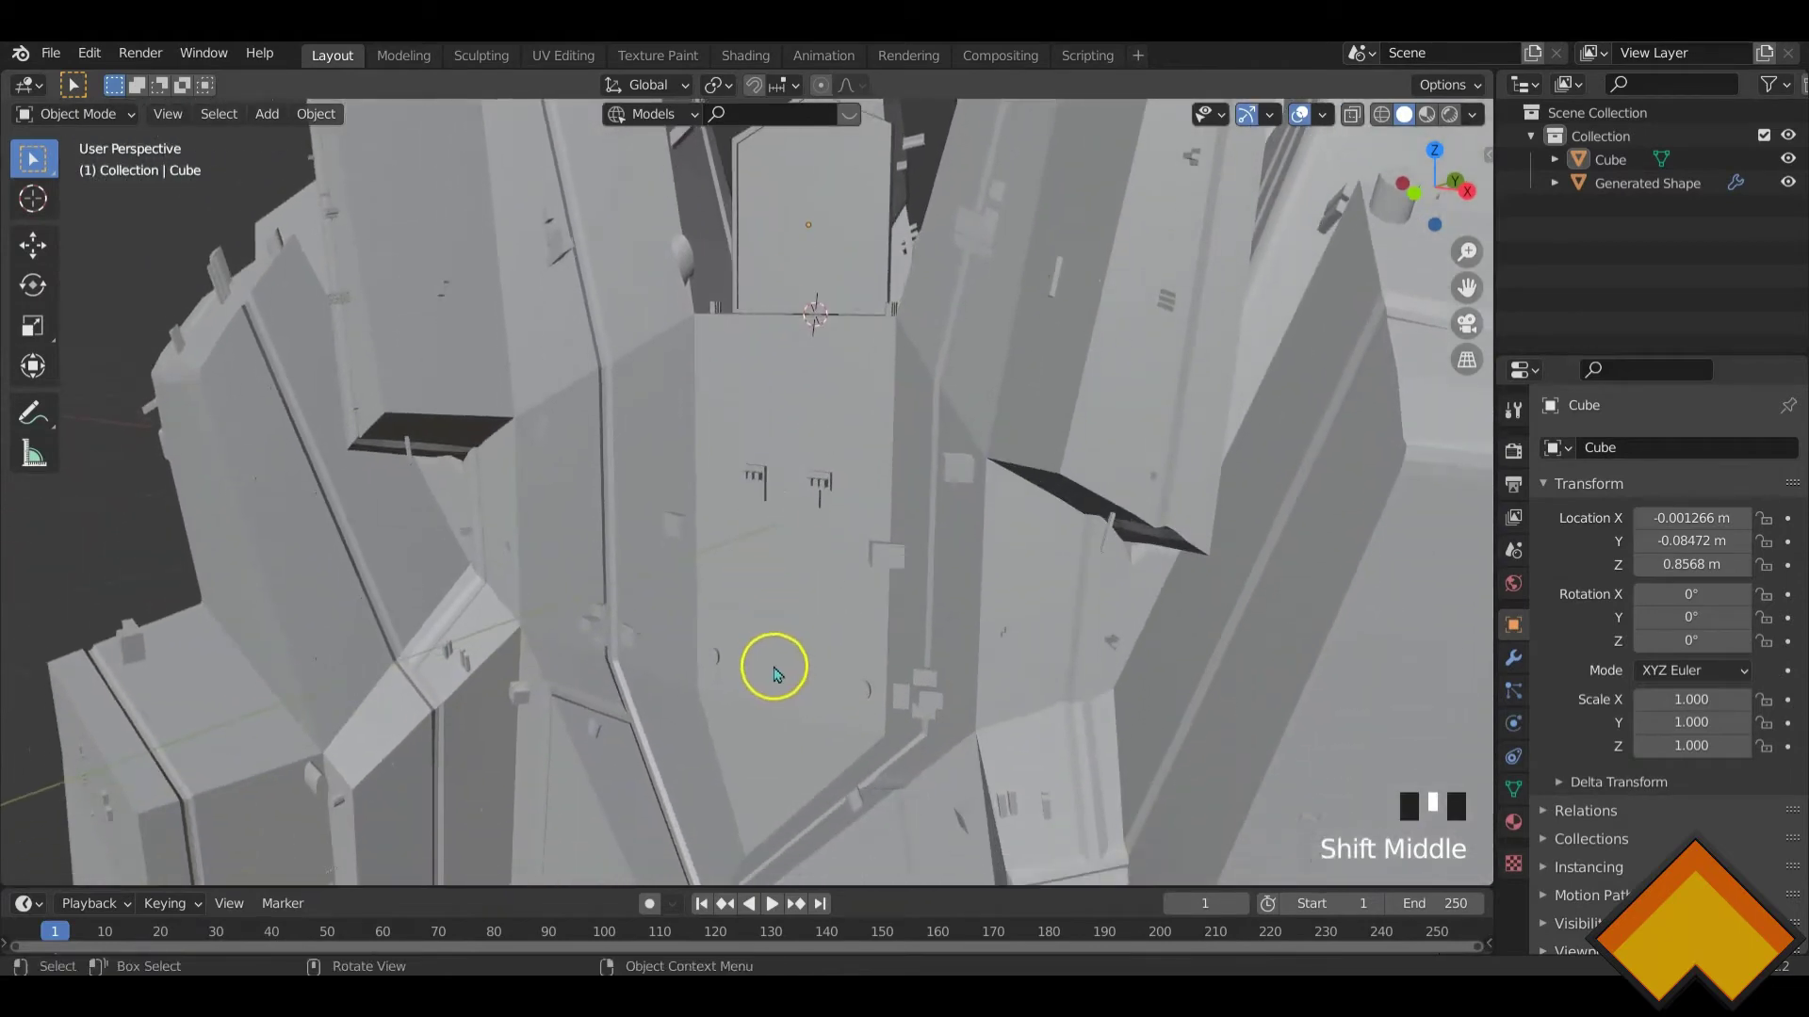
scroll(795, 565, "down", 2)
middle_click_drag(795, 565, 954, 581, "shift")
scroll(839, 659, "up", 2)
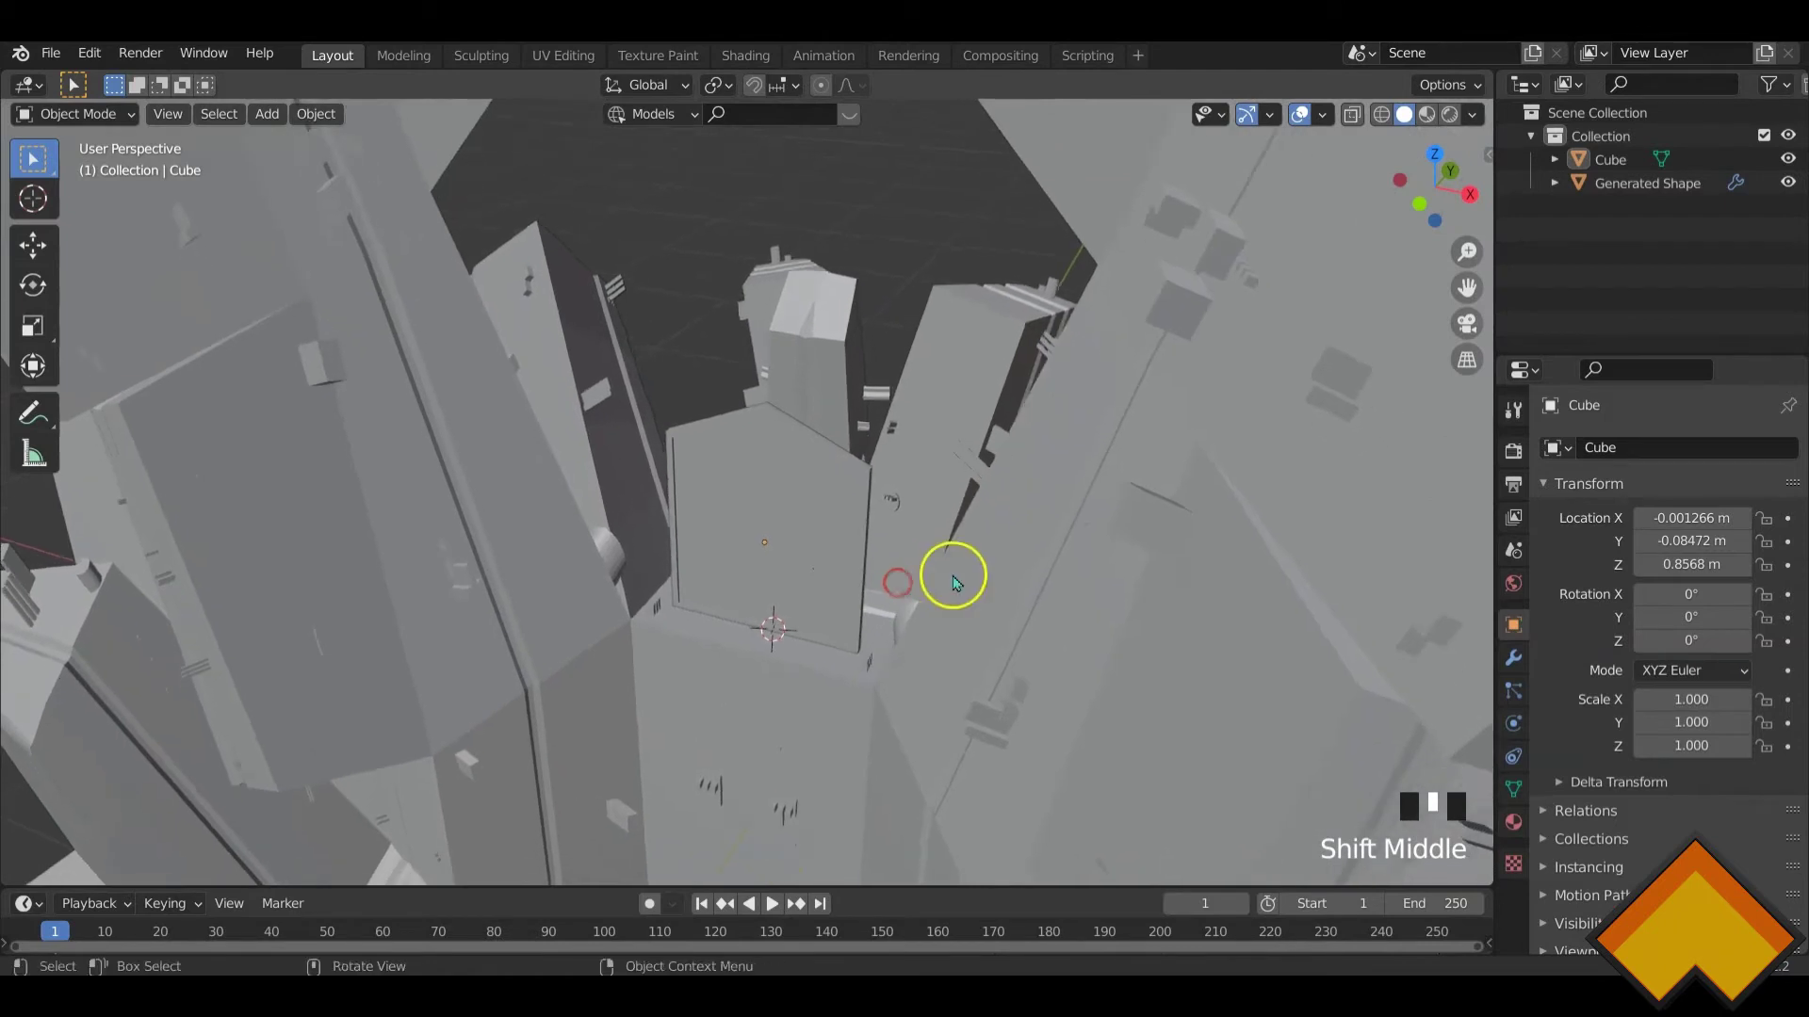
- Select the pointed panel and, in the Shading workspace, give it a new material named "blue light"
left_click(772, 565)
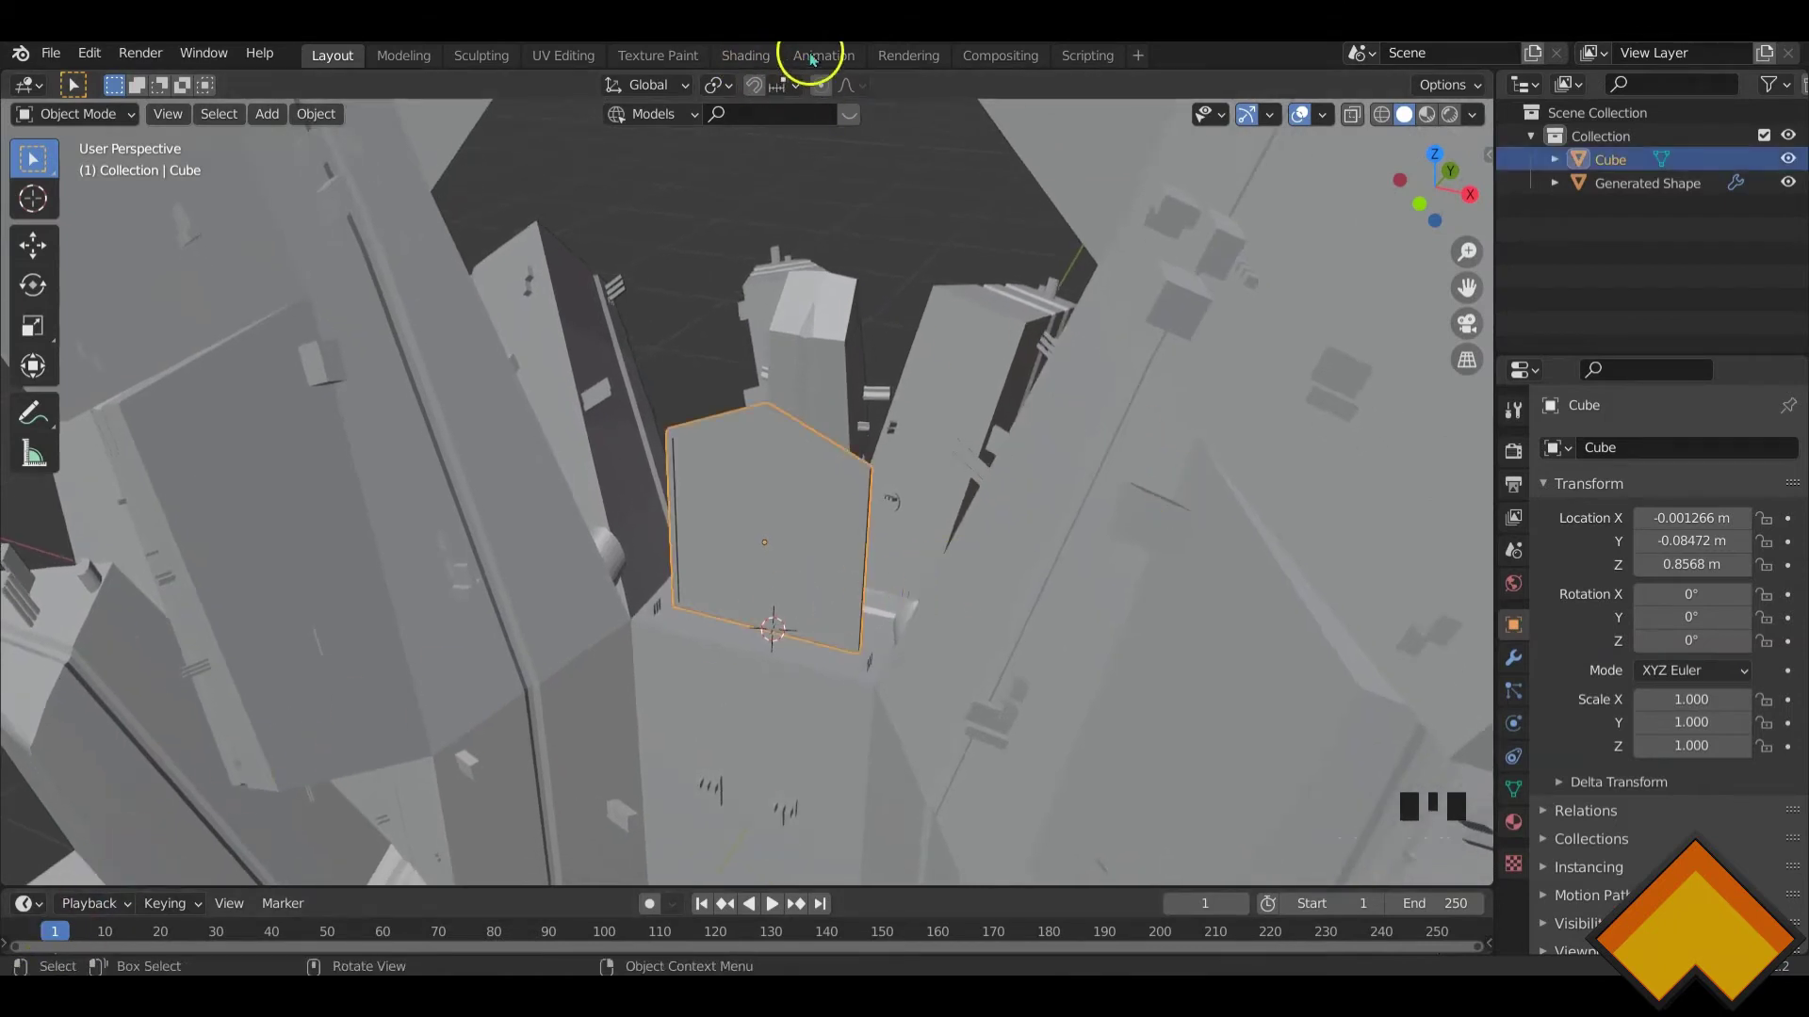
left_click(741, 58)
mouse_move(890, 405)
middle_mouse_down()
mouse_move(896, 371)
mouse_move(998, 379)
mouse_move(916, 408)
mouse_move(924, 589)
middle_mouse_up()
scroll(896, 383, "up", 3)
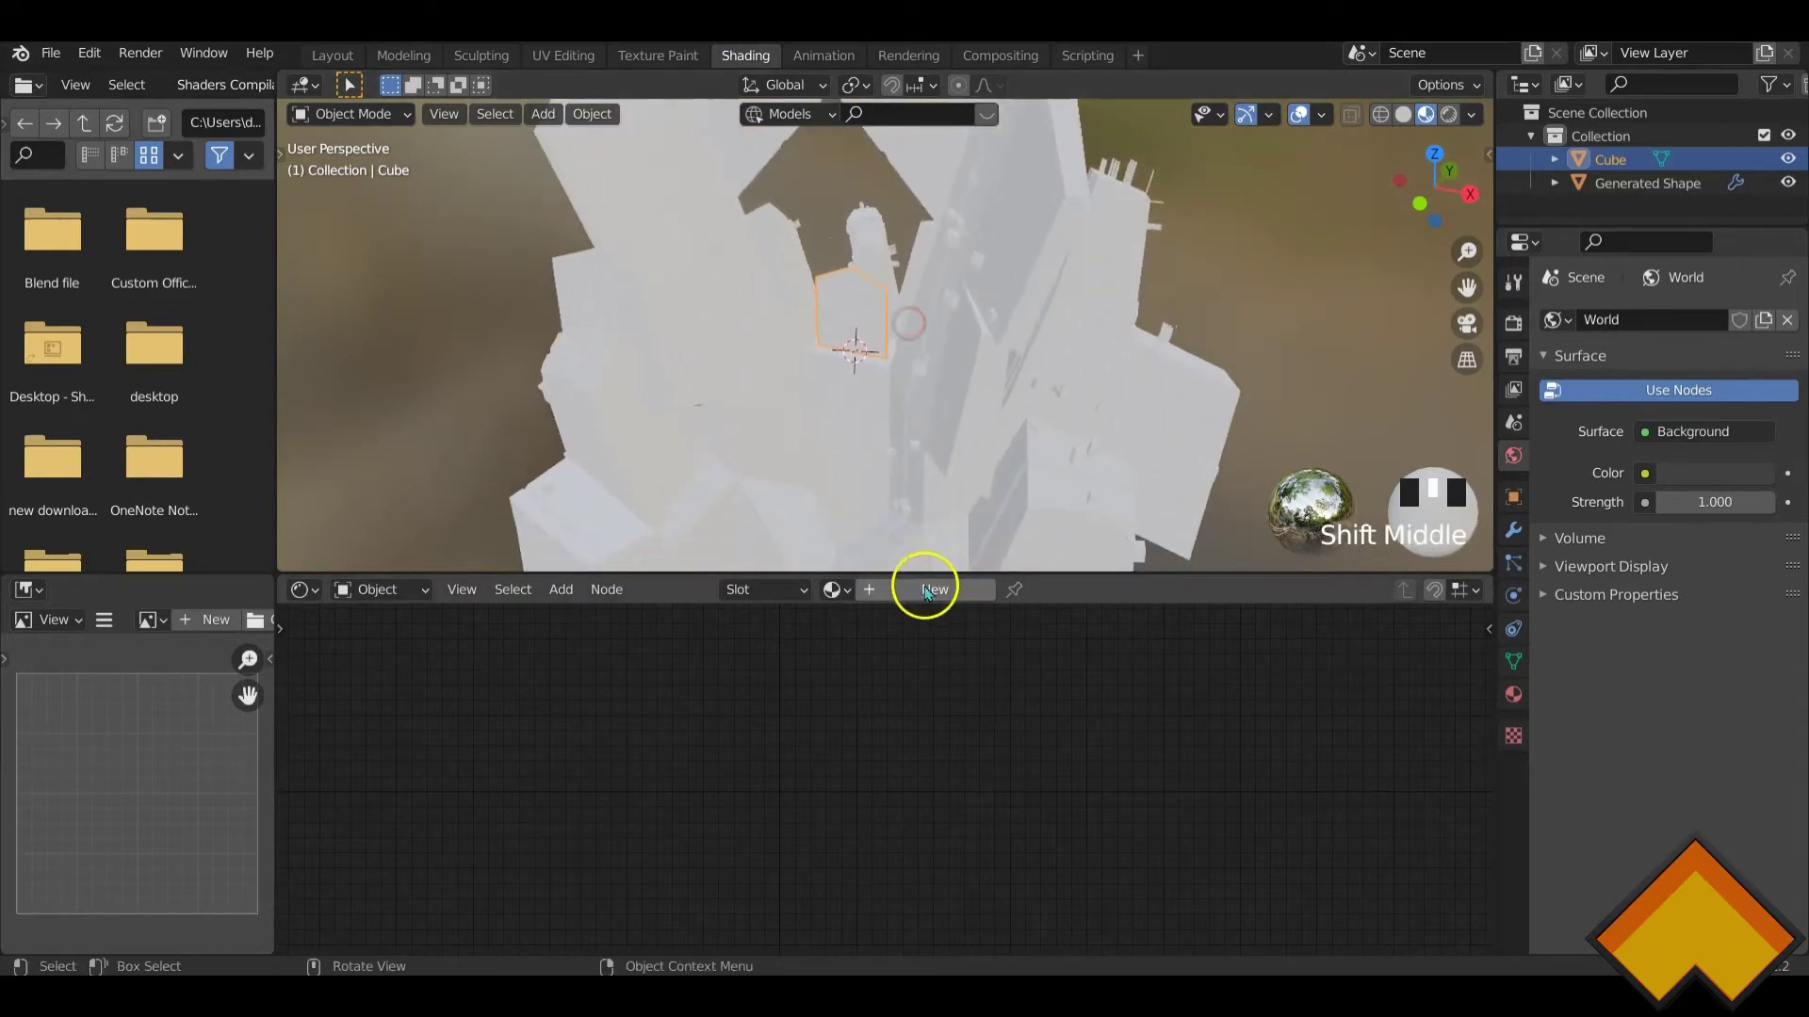
left_click(930, 590)
left_click(1513, 695)
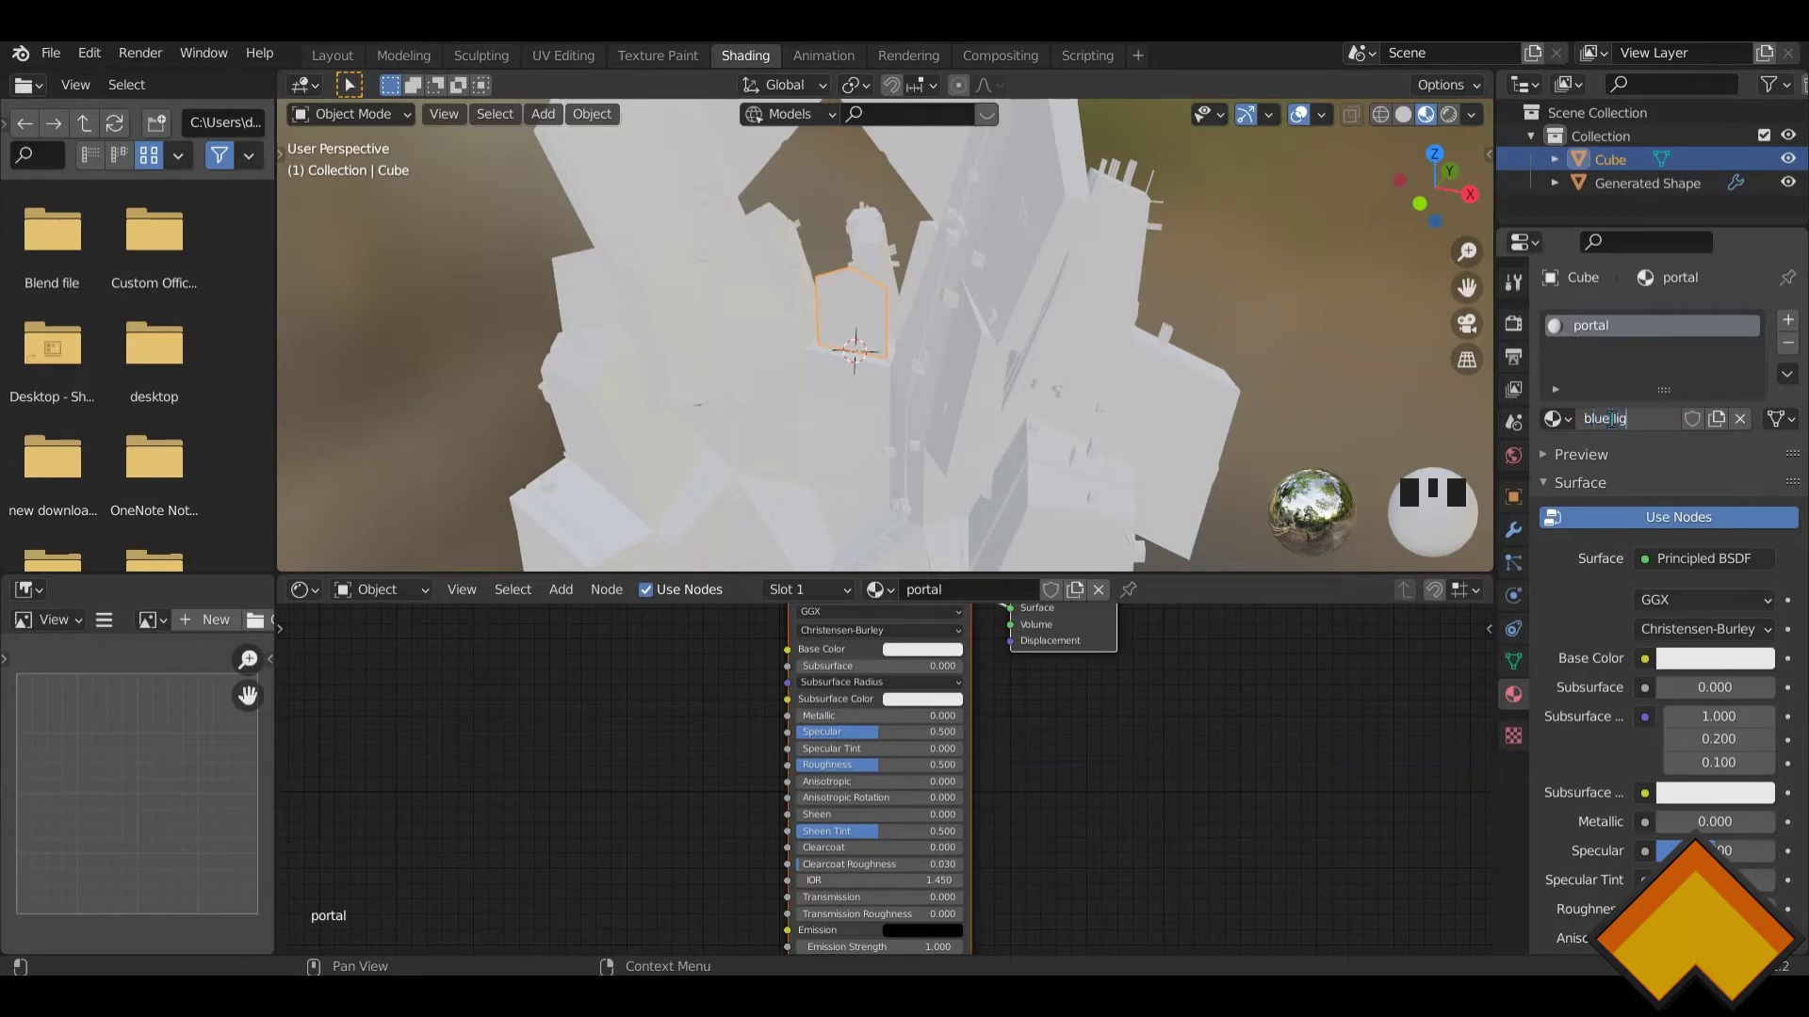
mouse_move(933, 349)
middle_mouse_down()
mouse_move(904, 356)
mouse_move(930, 342)
middle_mouse_up()
scroll(839, 364, "up", 8)
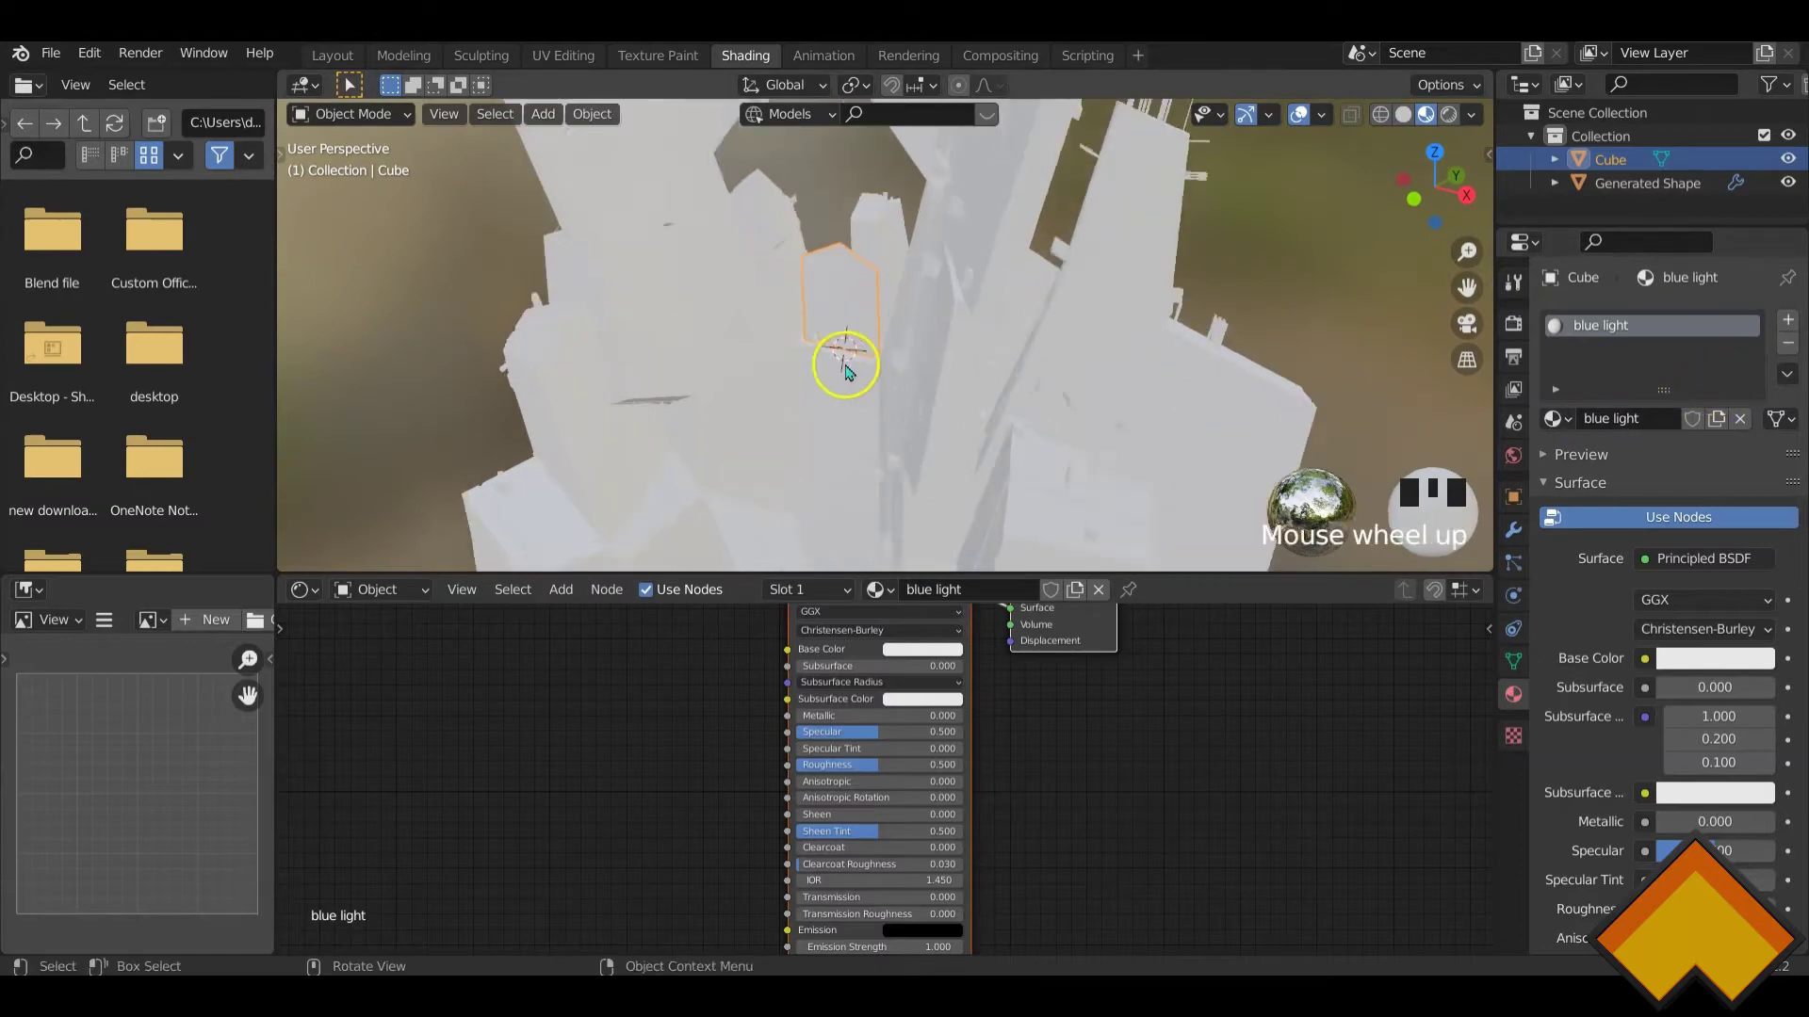
- Rename the panel's material "grey 1" and darken its base color to a neutral grey with a value of about 0.439
middle_click_drag(807, 291, 808, 351, "shift")
left_click(919, 650)
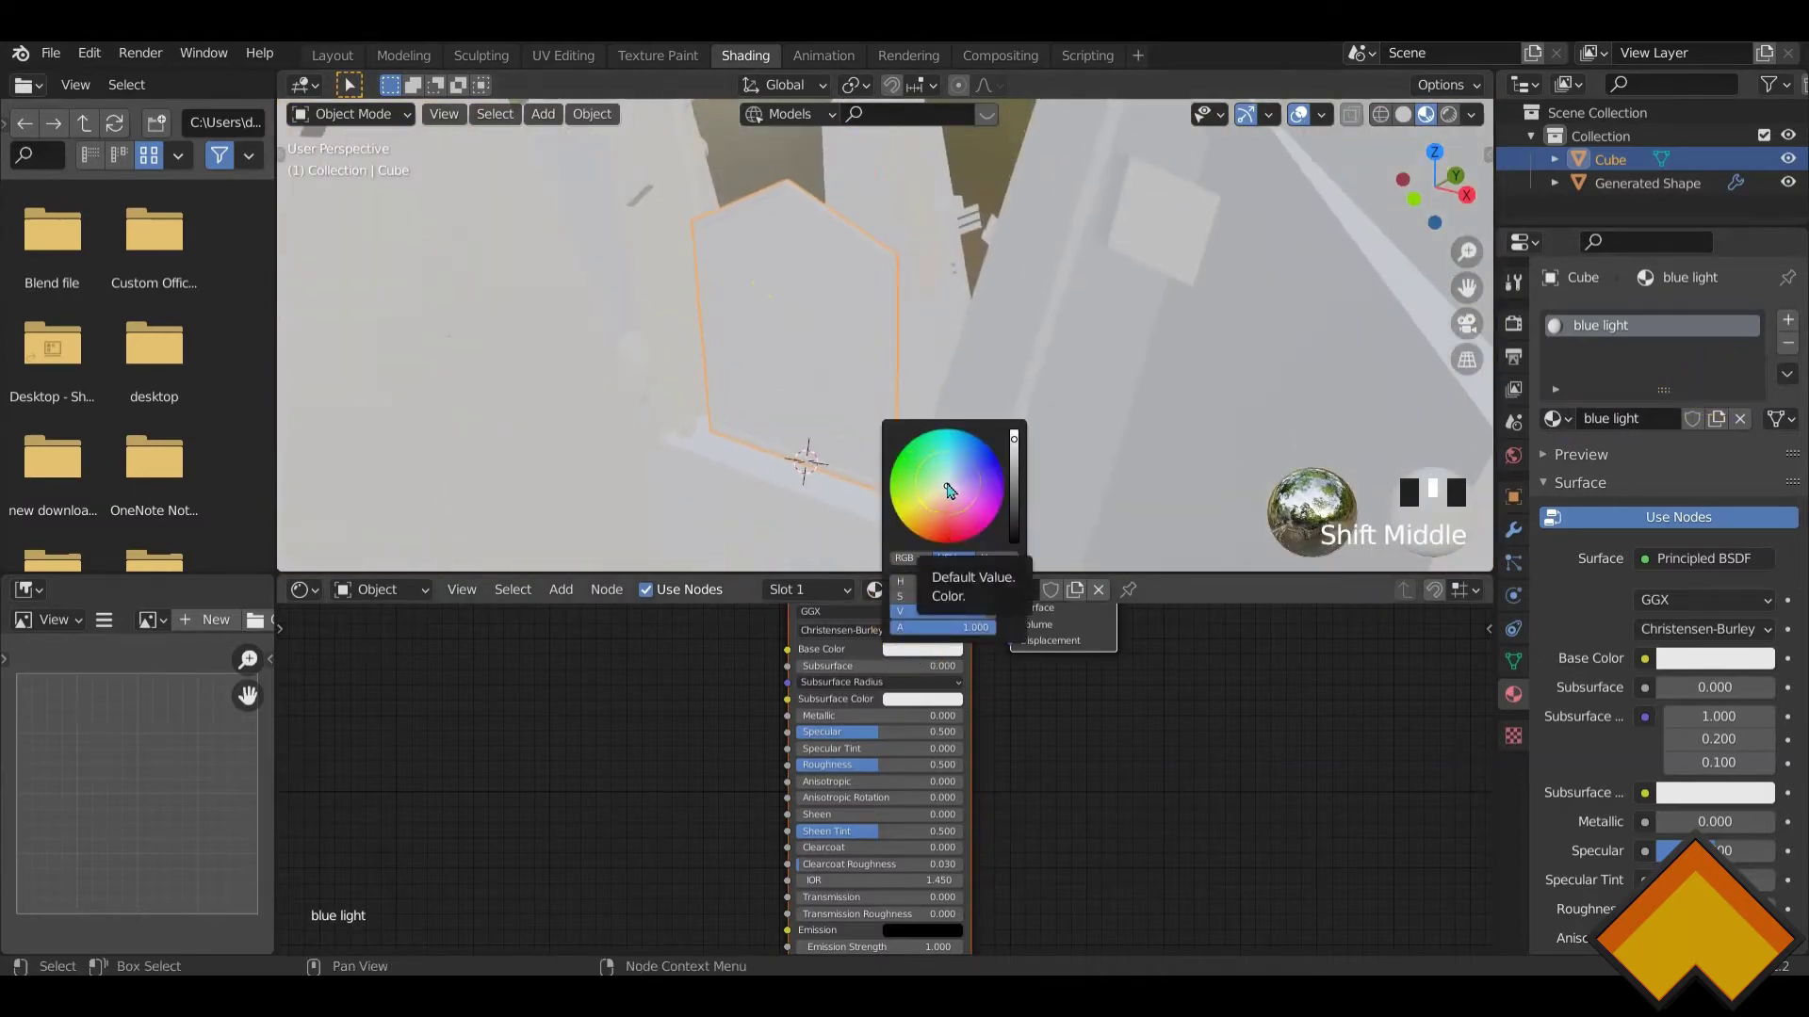
left_click_drag(949, 489, 948, 463)
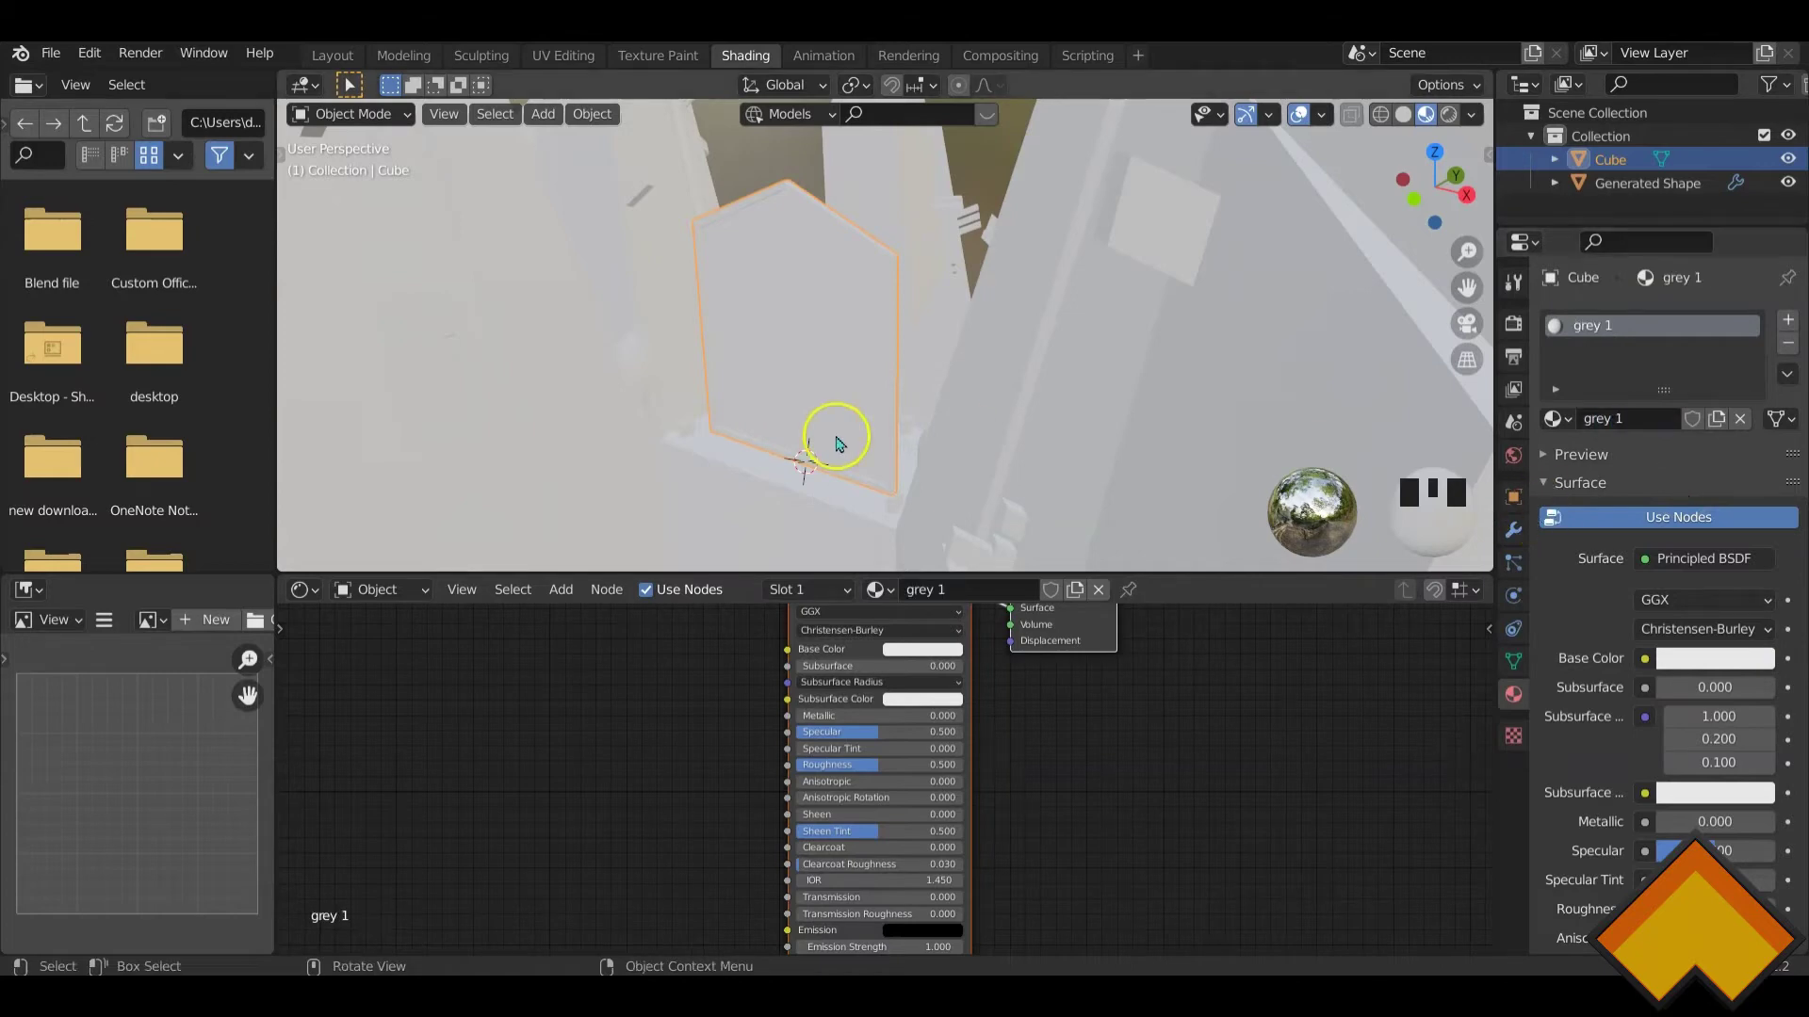
left_click(921, 650)
left_click_drag(1014, 446, 1014, 508)
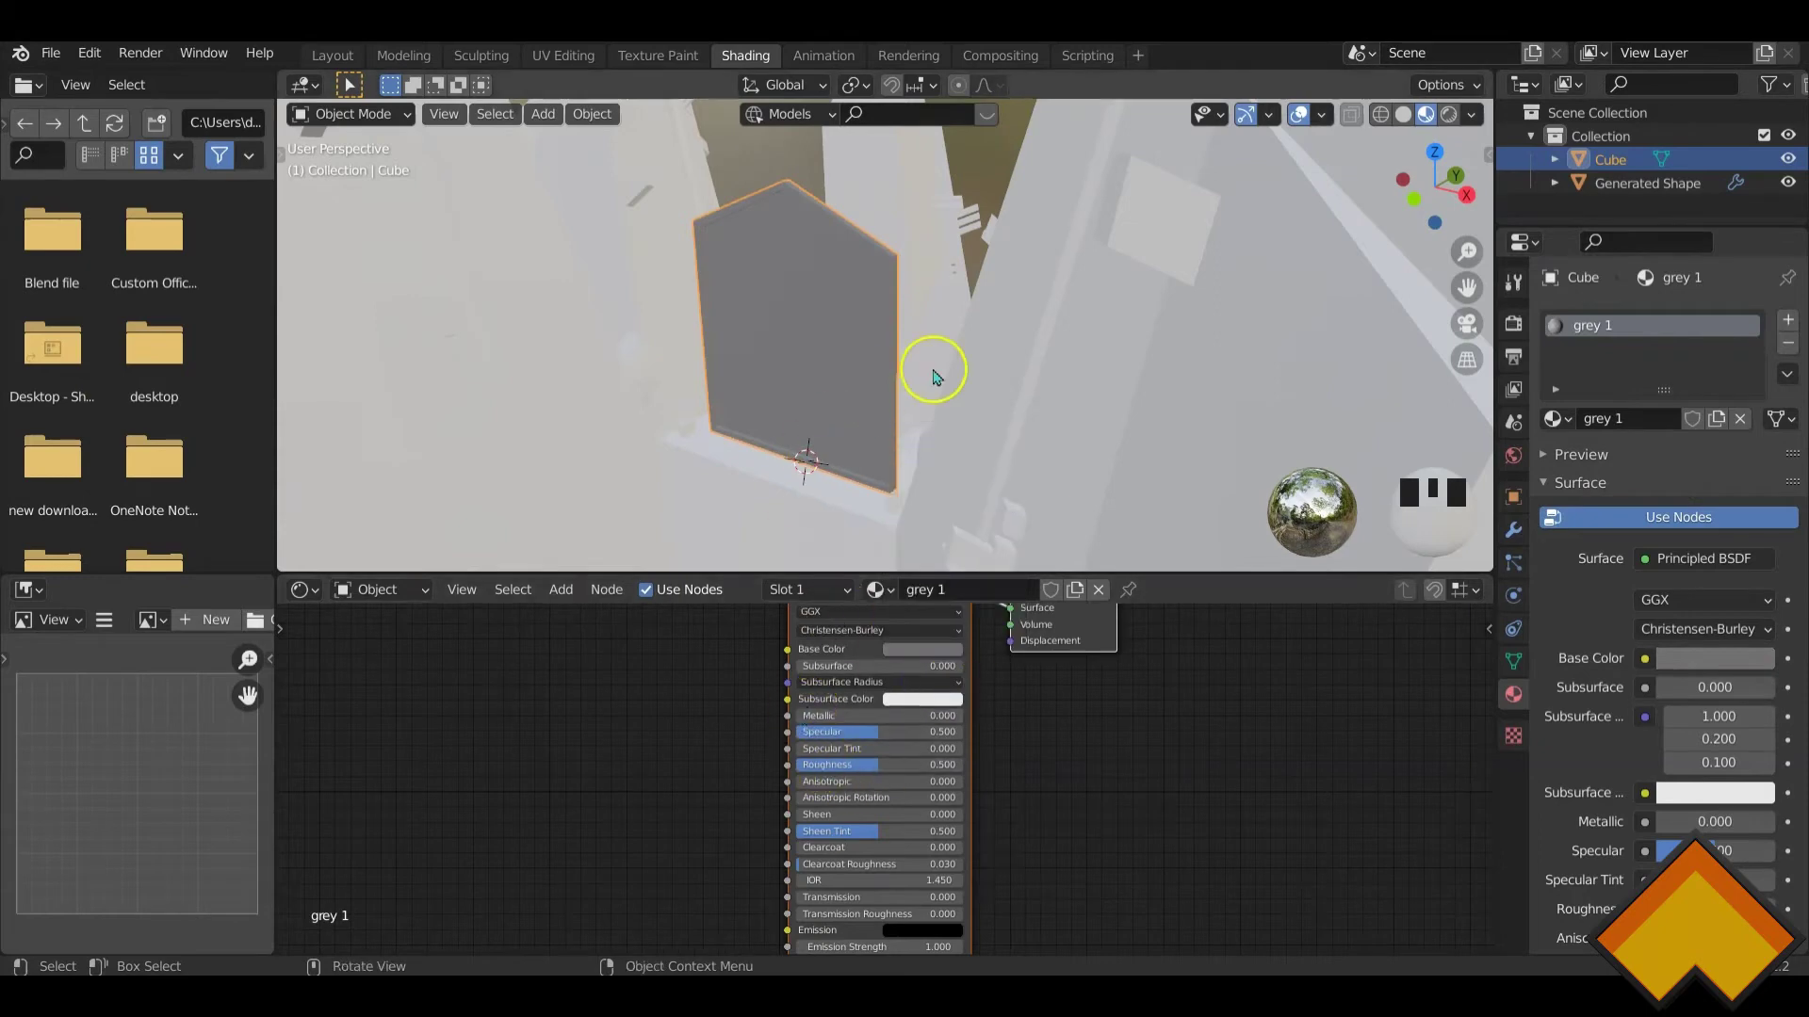
- Set the grey 1 material's metallic to 1.000 and roughness to about 0.344, and brighten its base color to a value of about 0.70
mouse_move(933, 367)
middle_mouse_down()
mouse_move(914, 358)
mouse_move(929, 364)
middle_mouse_up()
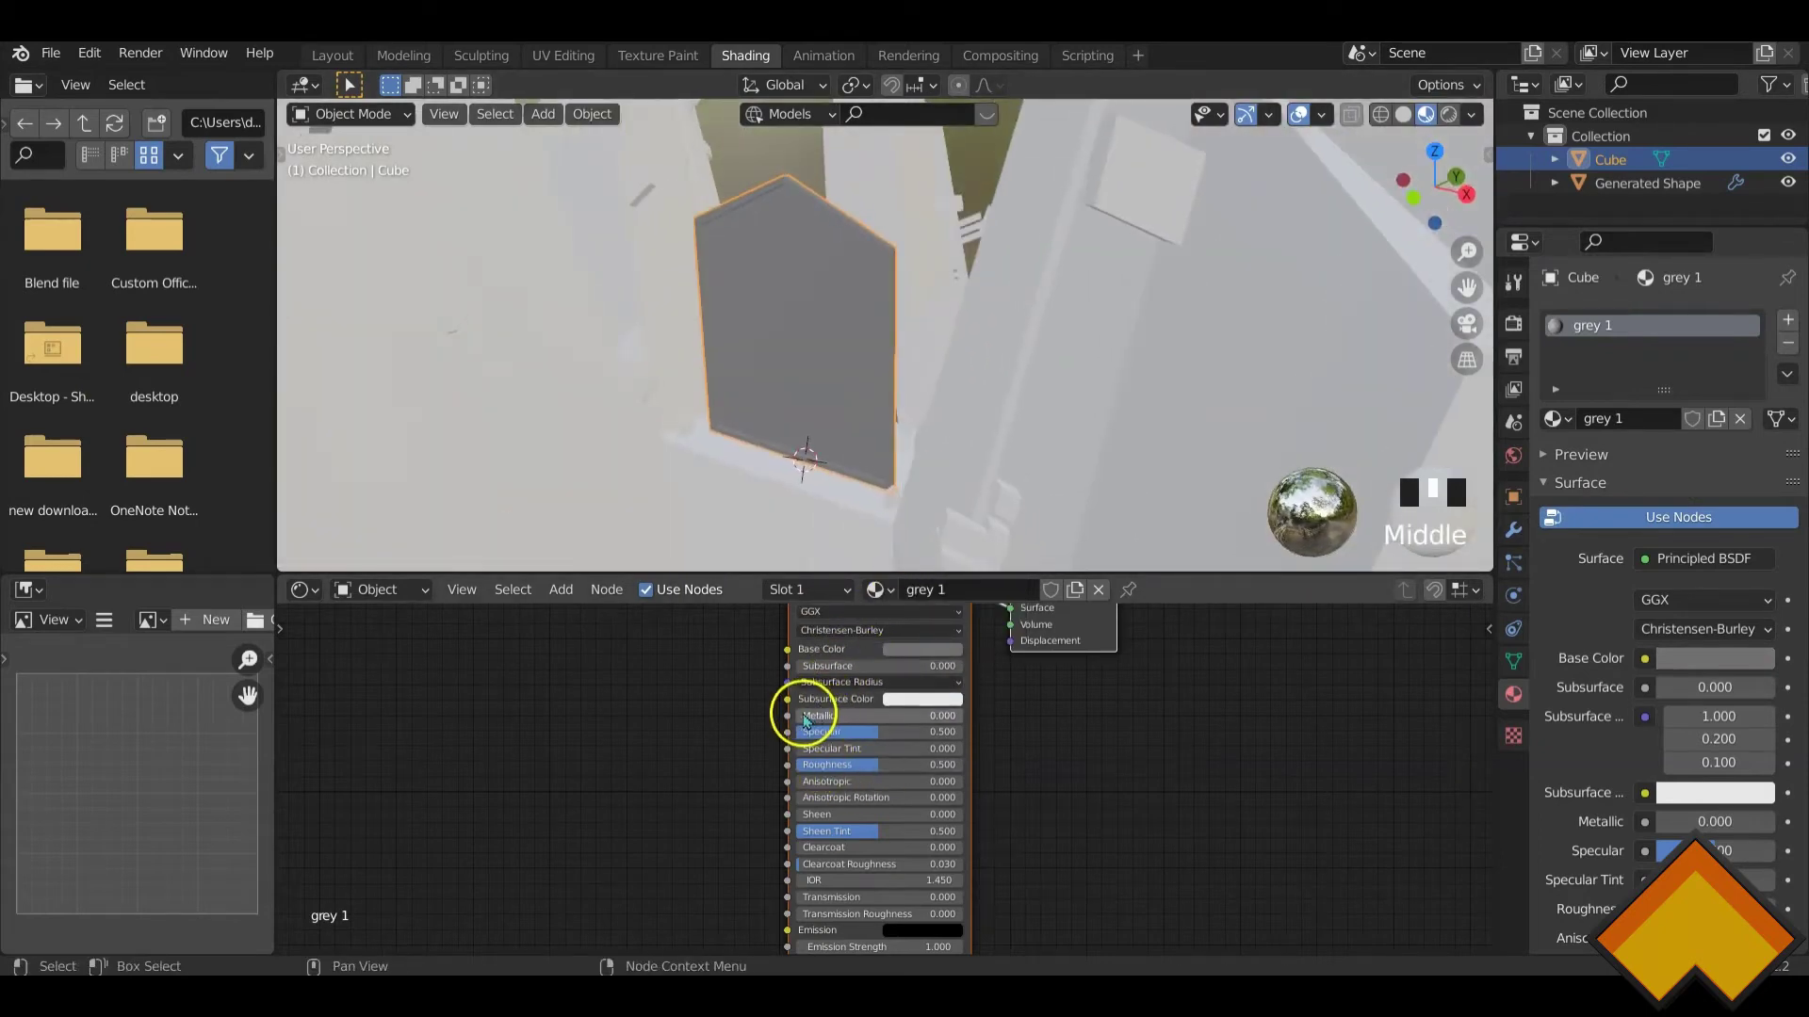
left_click_drag(810, 718, 1027, 714)
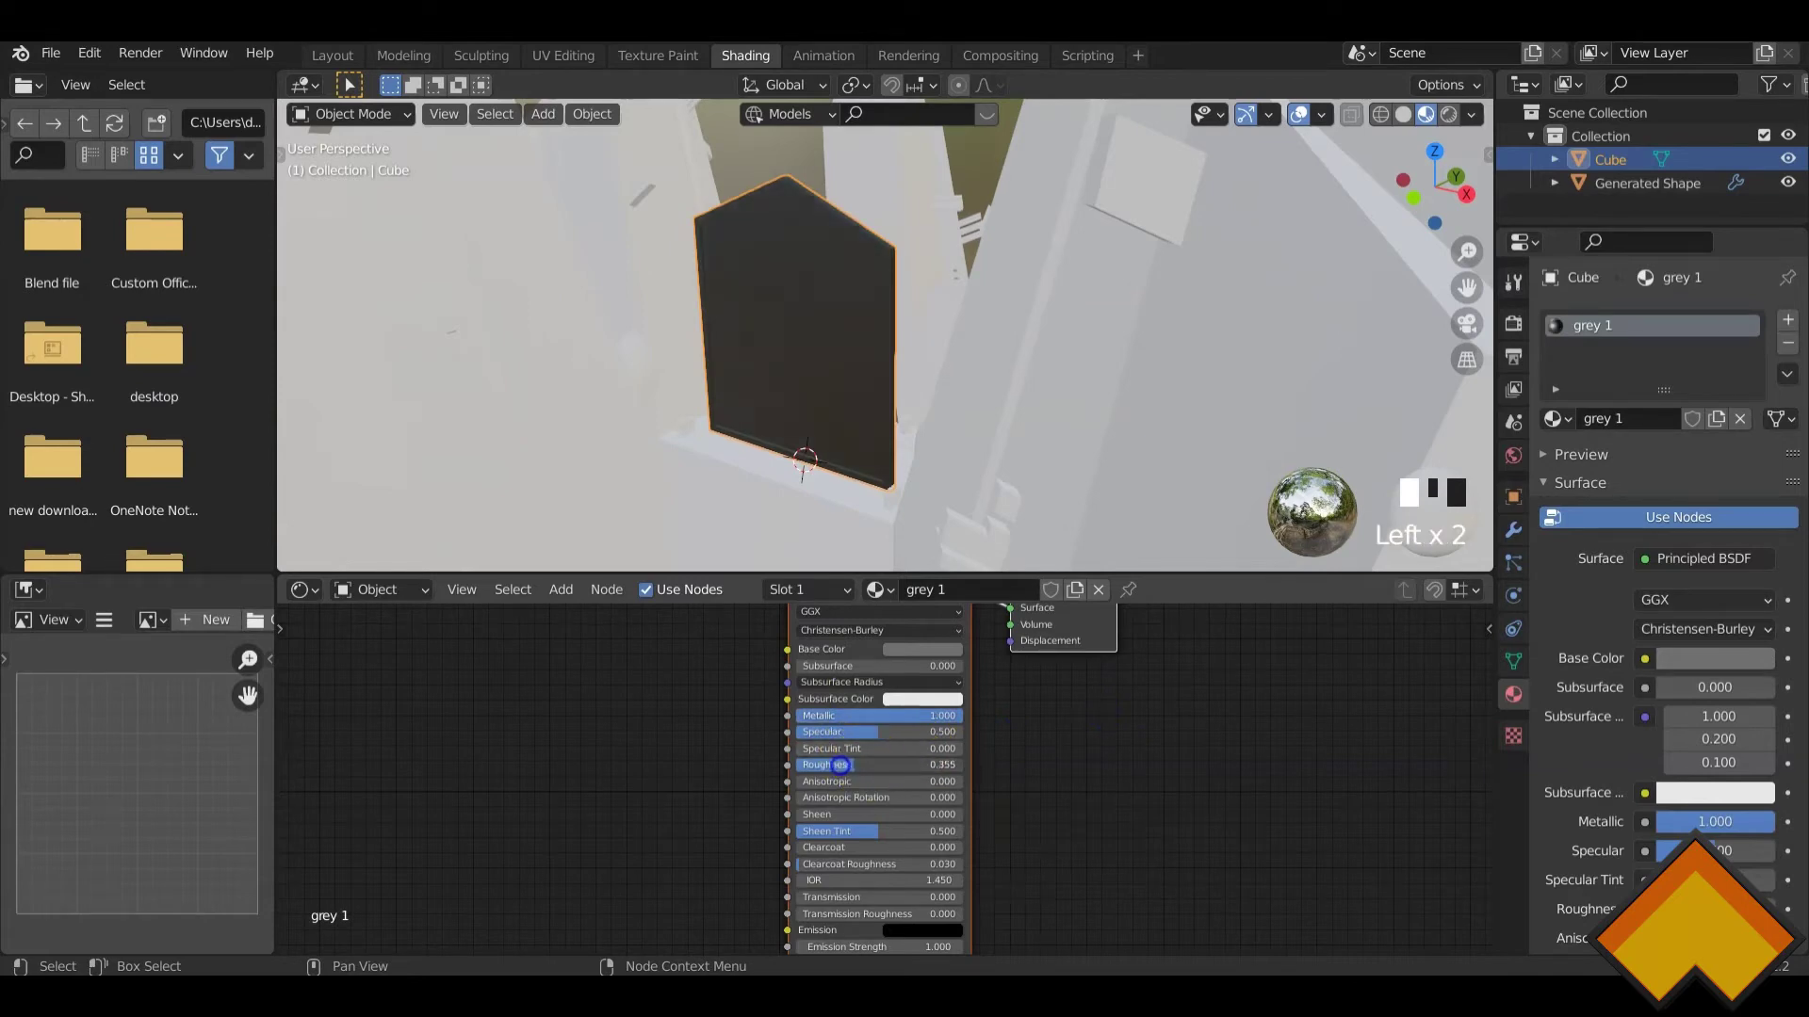
left_click(906, 648)
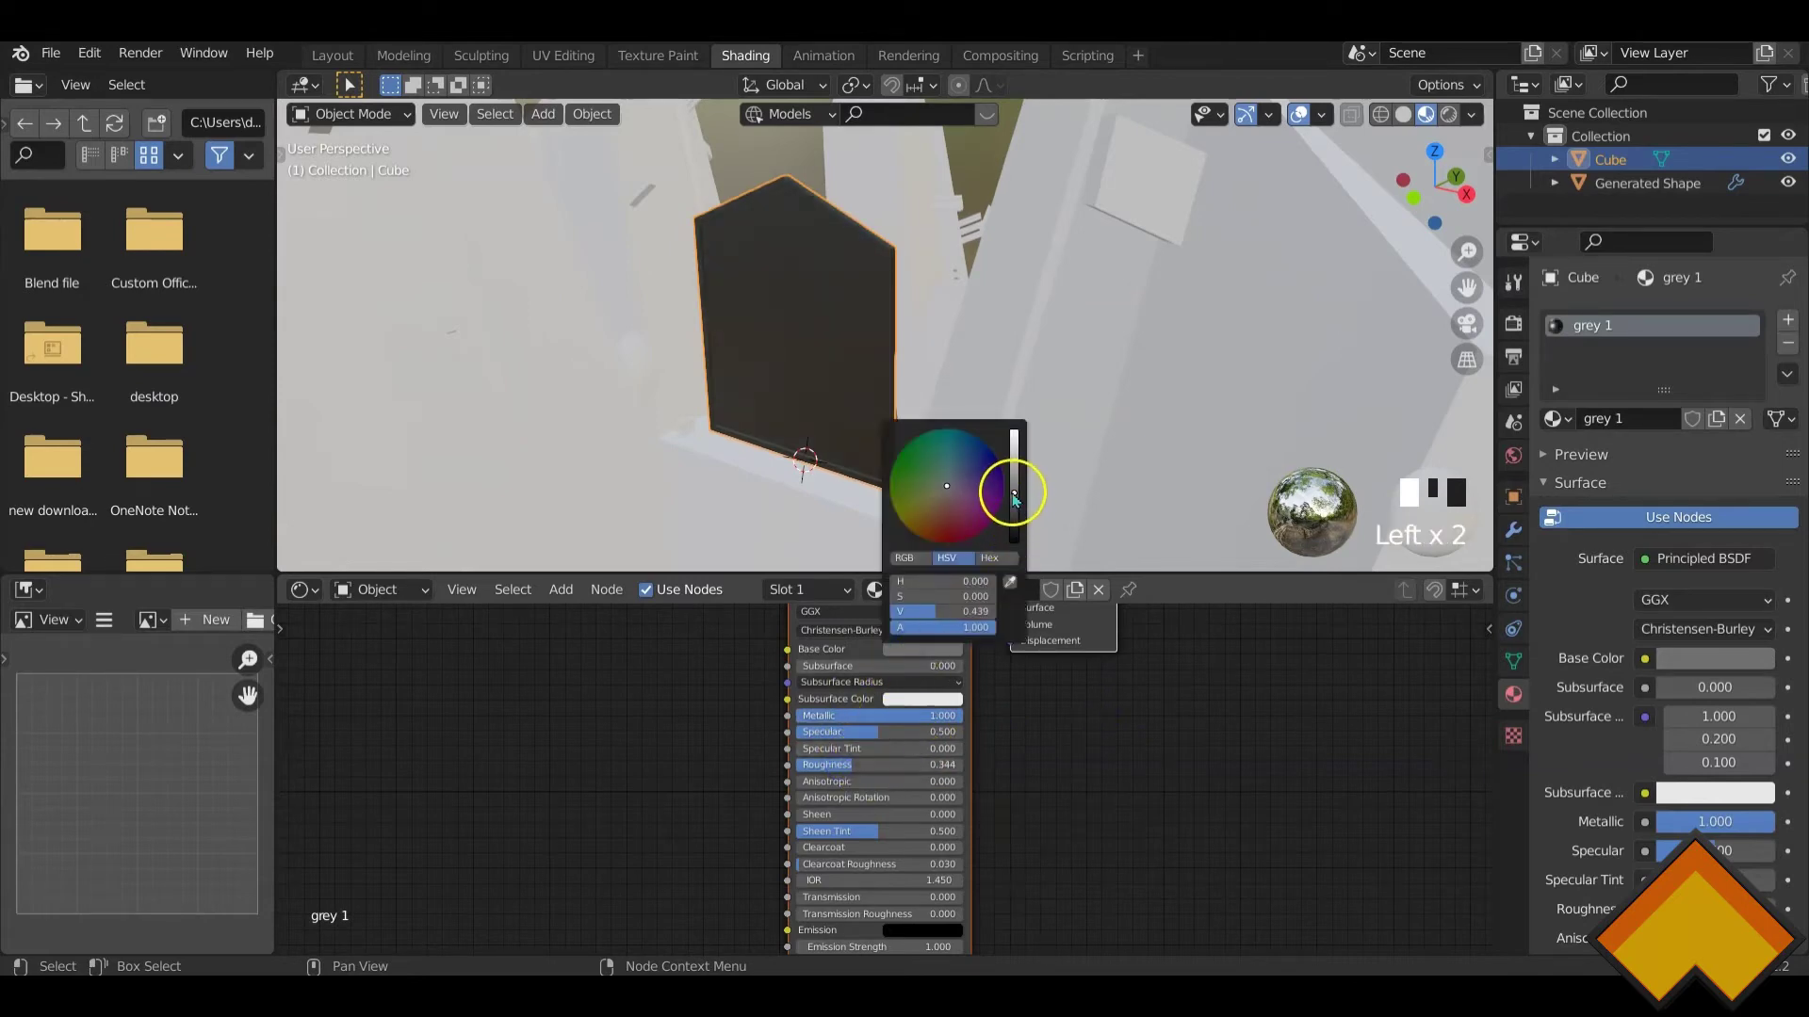
left_click_drag(1014, 494, 1014, 455)
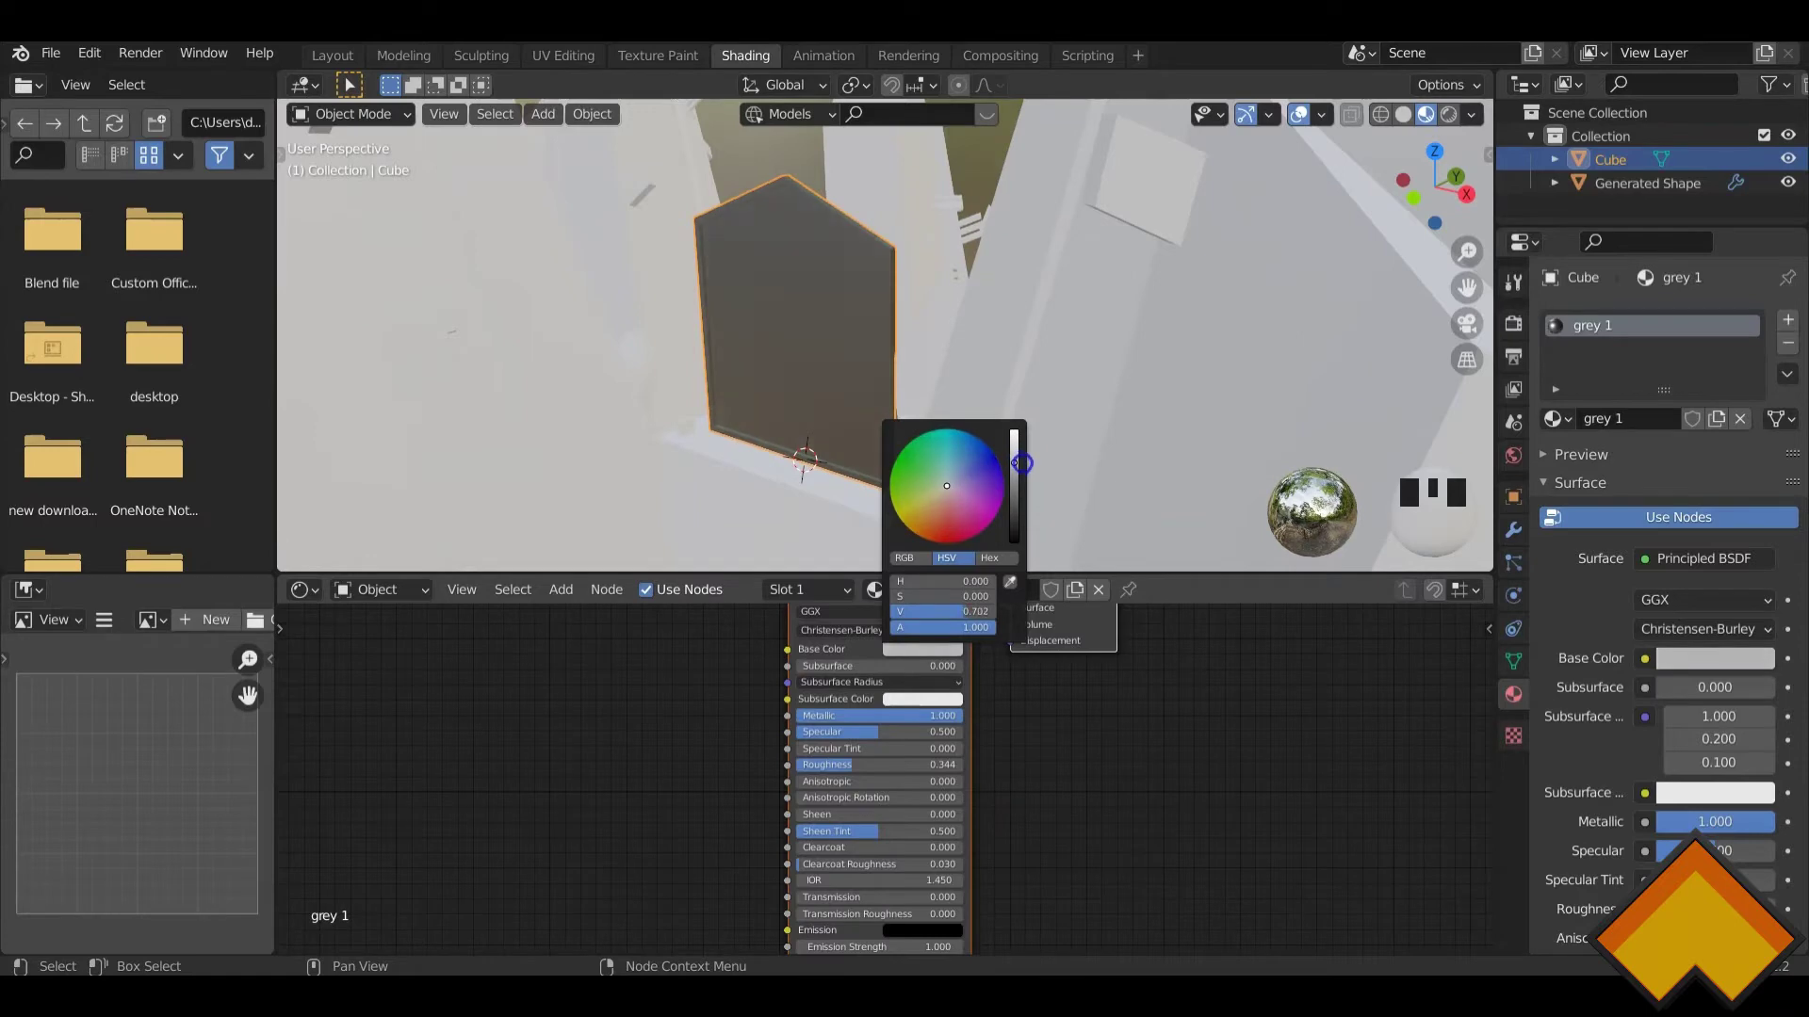
middle_click_drag(808, 404, 953, 481)
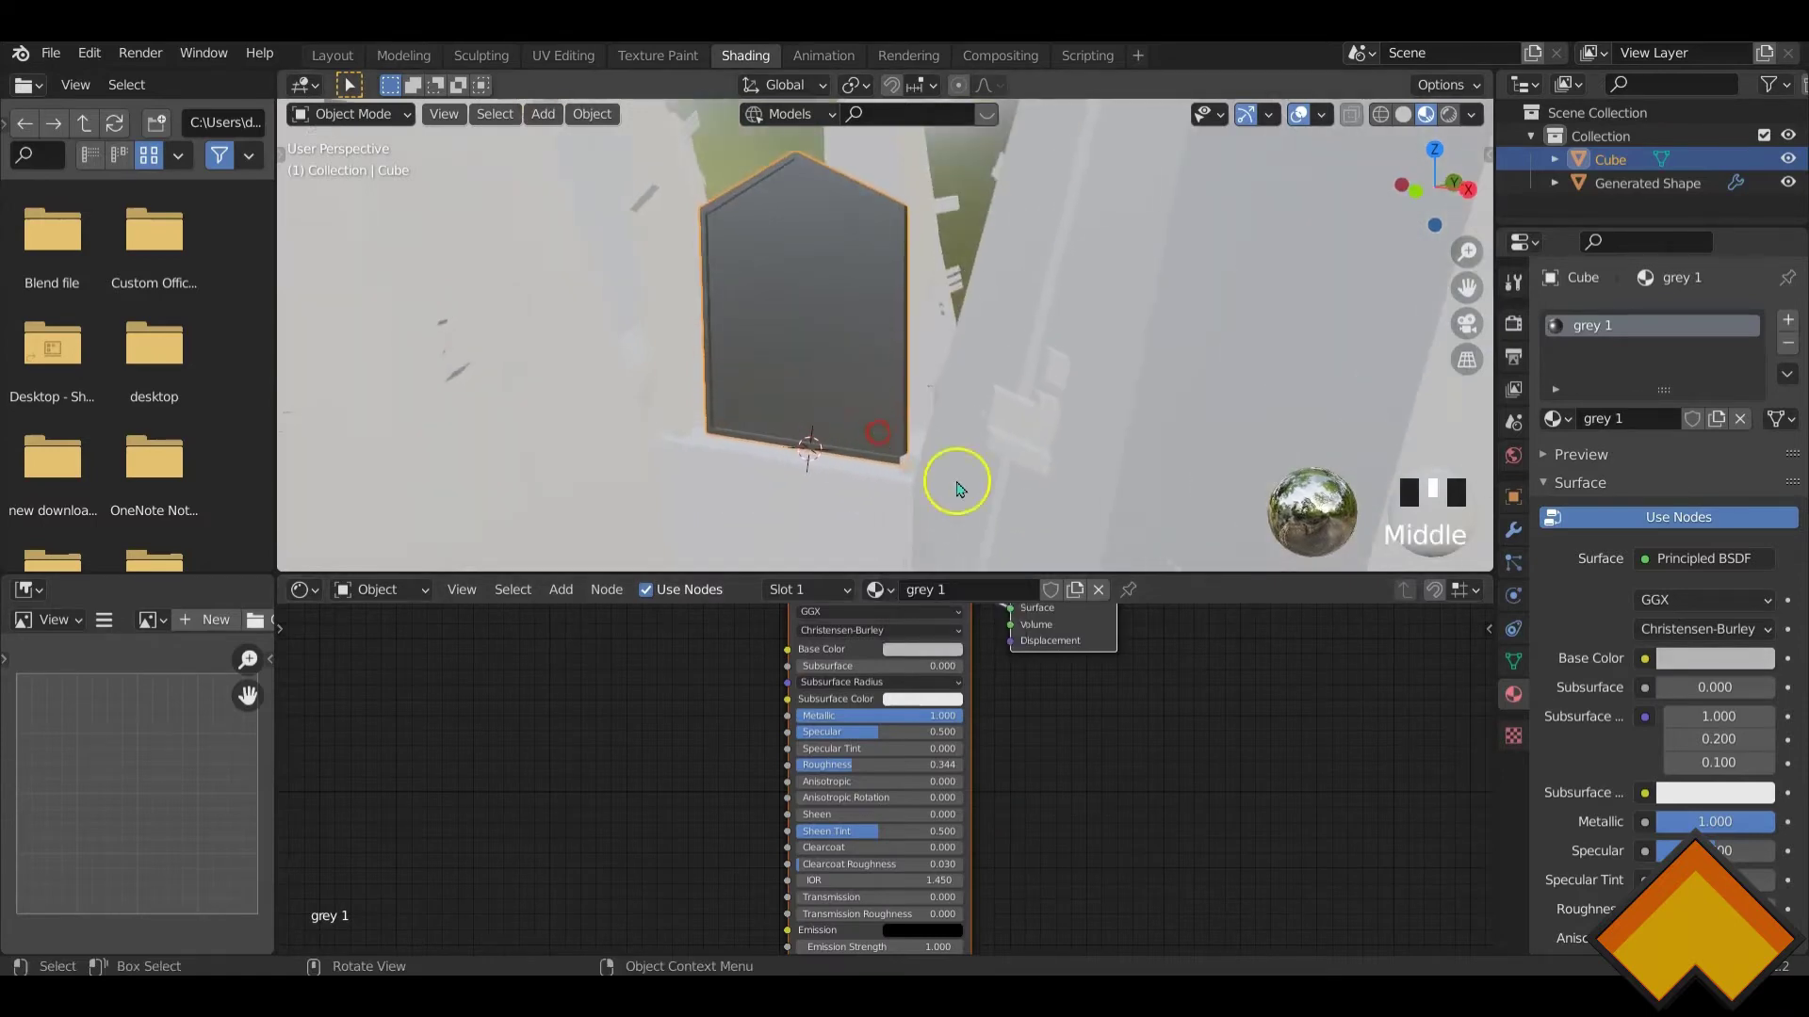
- Add a second material slot with a new material and assign it to the panel's two recessed front faces in Edit Mode
left_click(1790, 320)
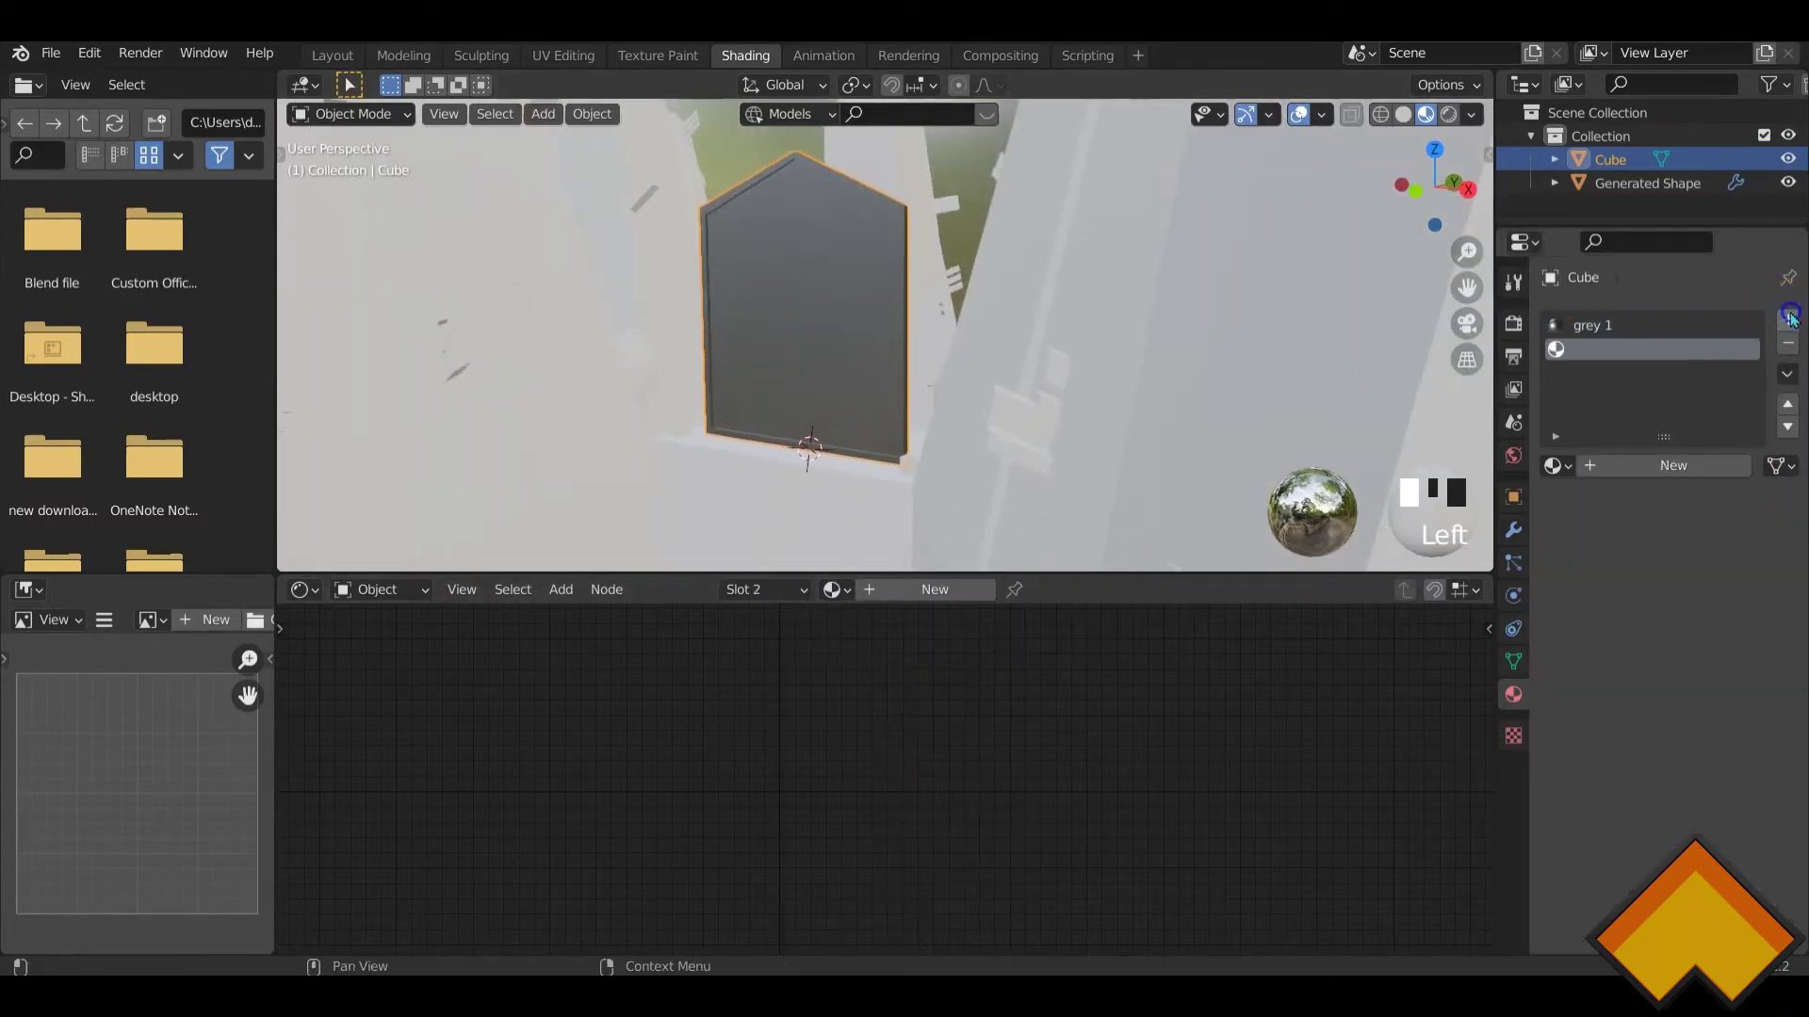
key("Tab")
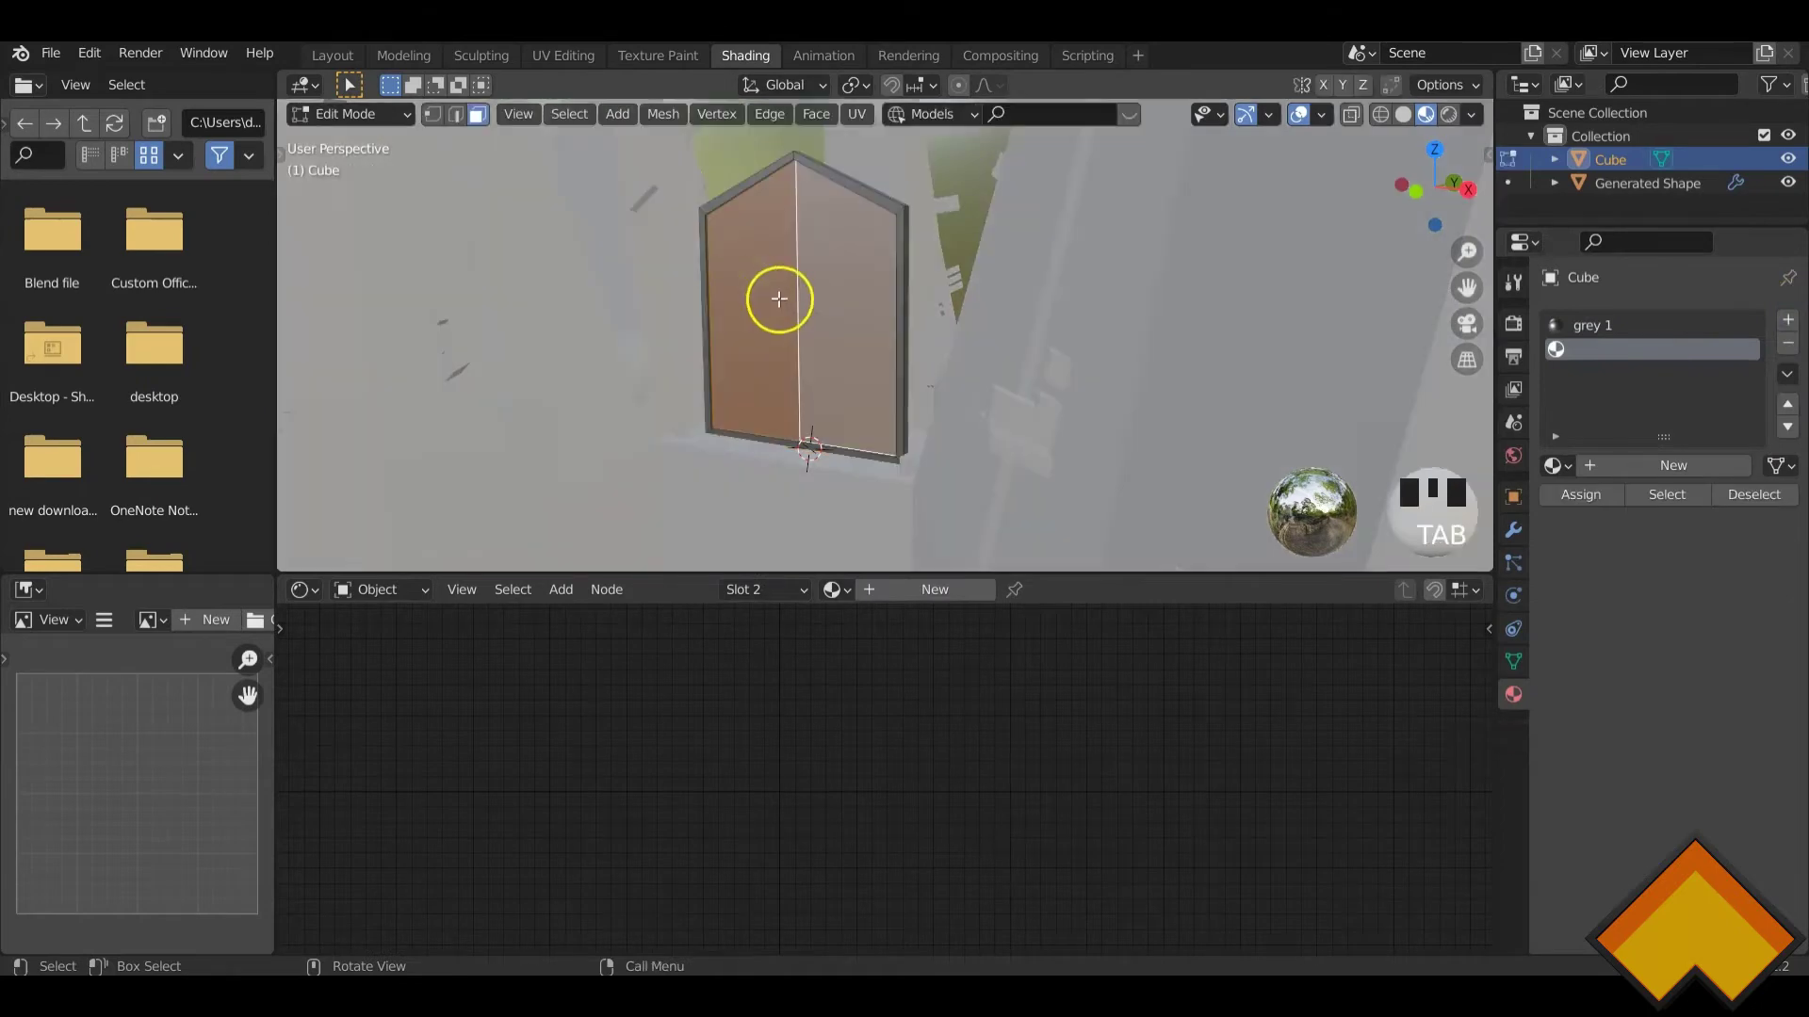
middle_click_drag(779, 299, 1297, 415)
scroll(662, 371, "up", 4)
left_click(596, 366)
left_click(716, 356, "shift")
scroll(763, 415, "down", 3)
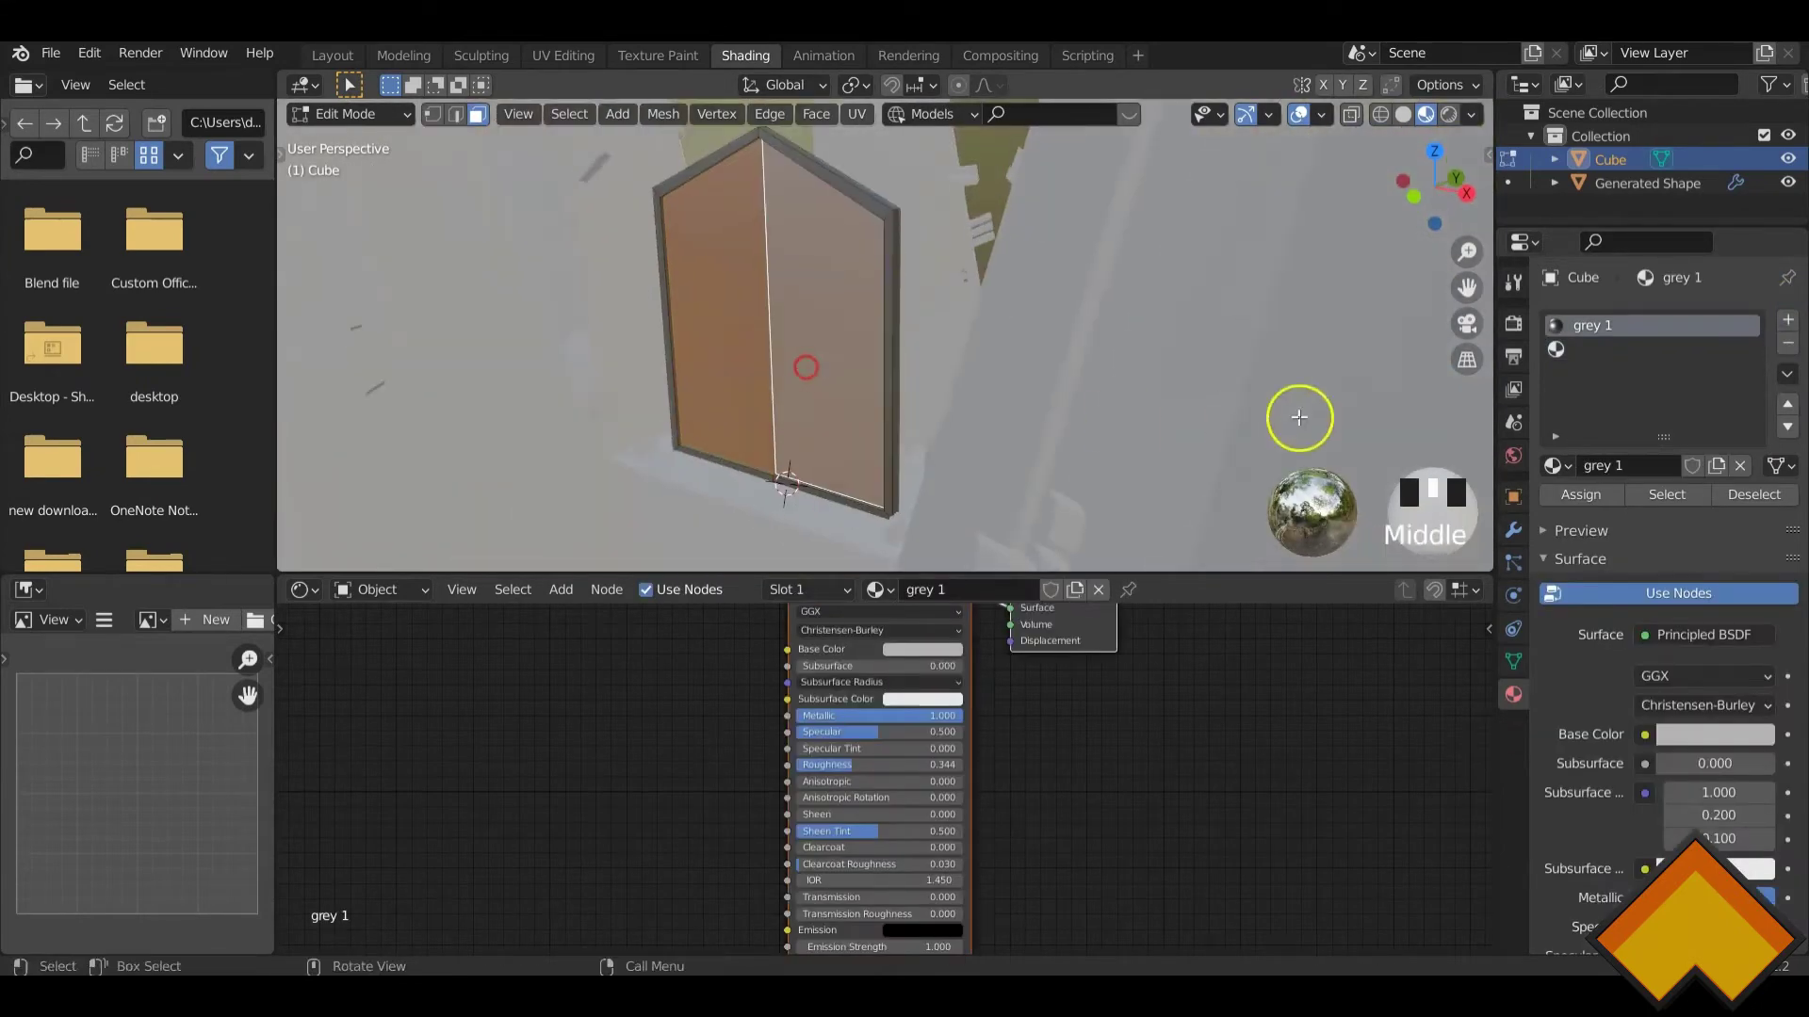
left_click(1610, 354)
left_click(1620, 465)
left_click(1583, 496)
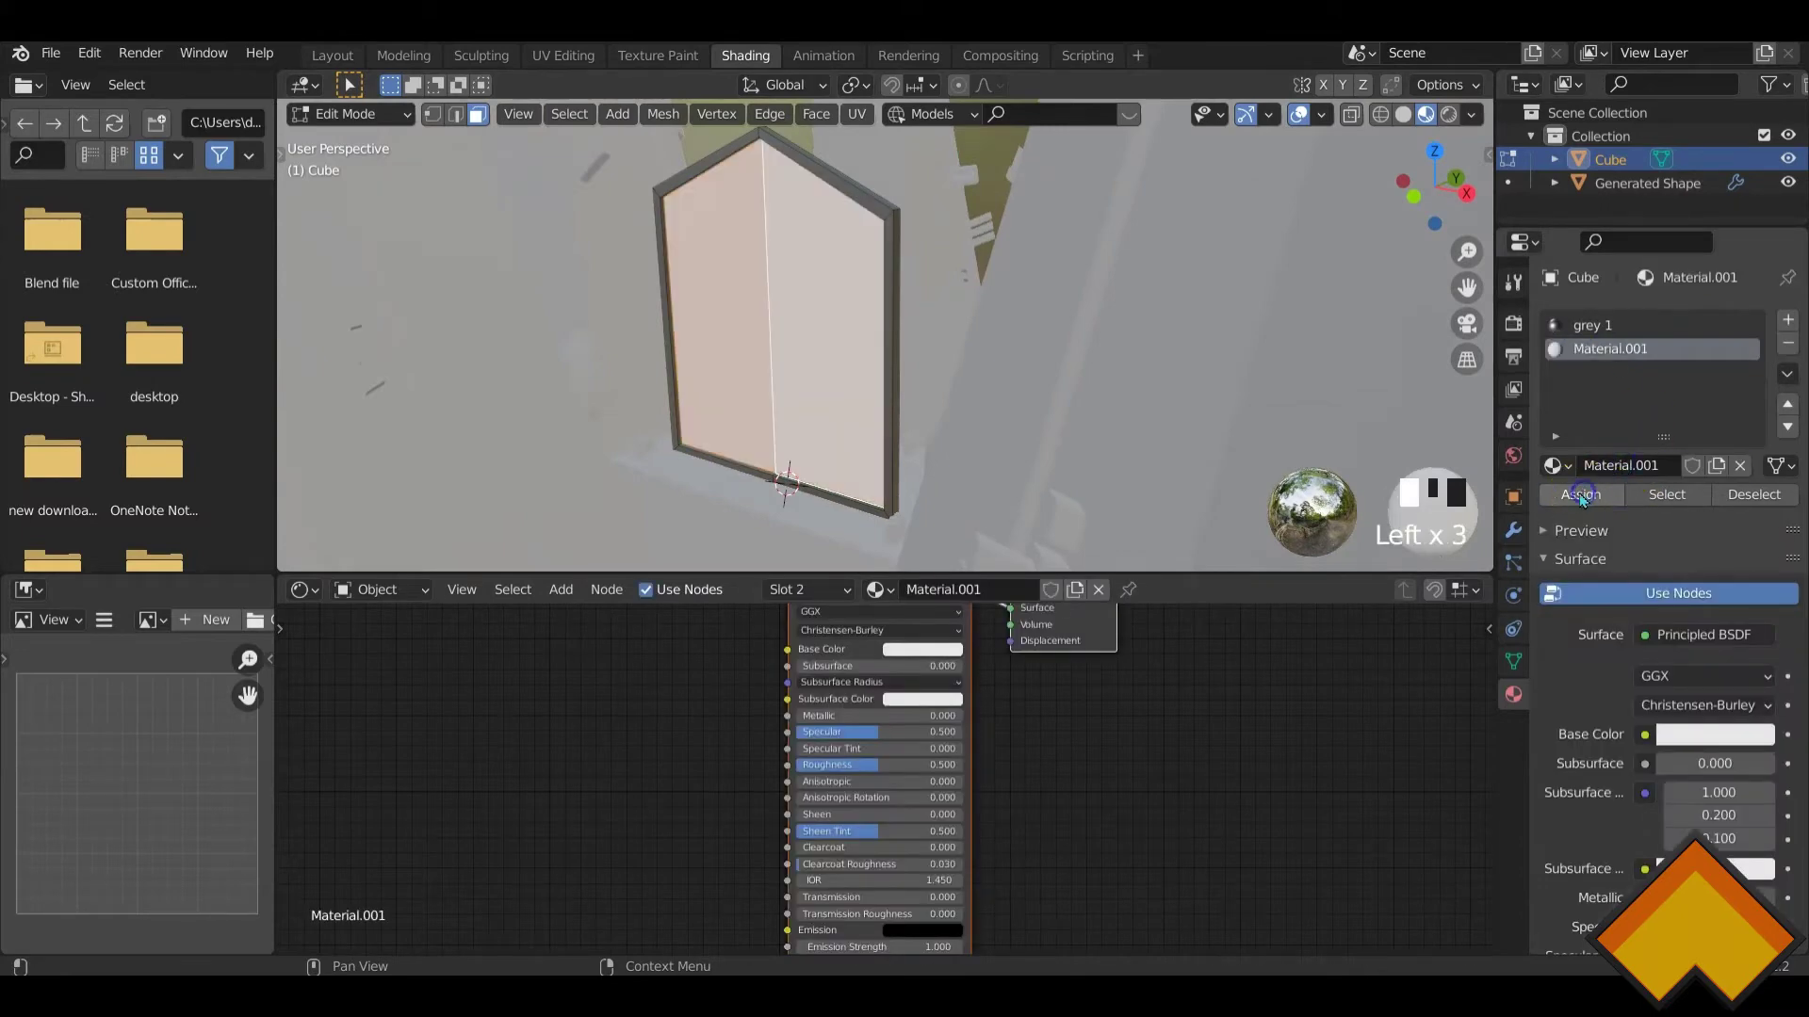
- Replace the new material's Principled BSDF with an Emission node connected to the Material Output's surface
left_click(905, 649)
left_click(1032, 730)
key("Home")
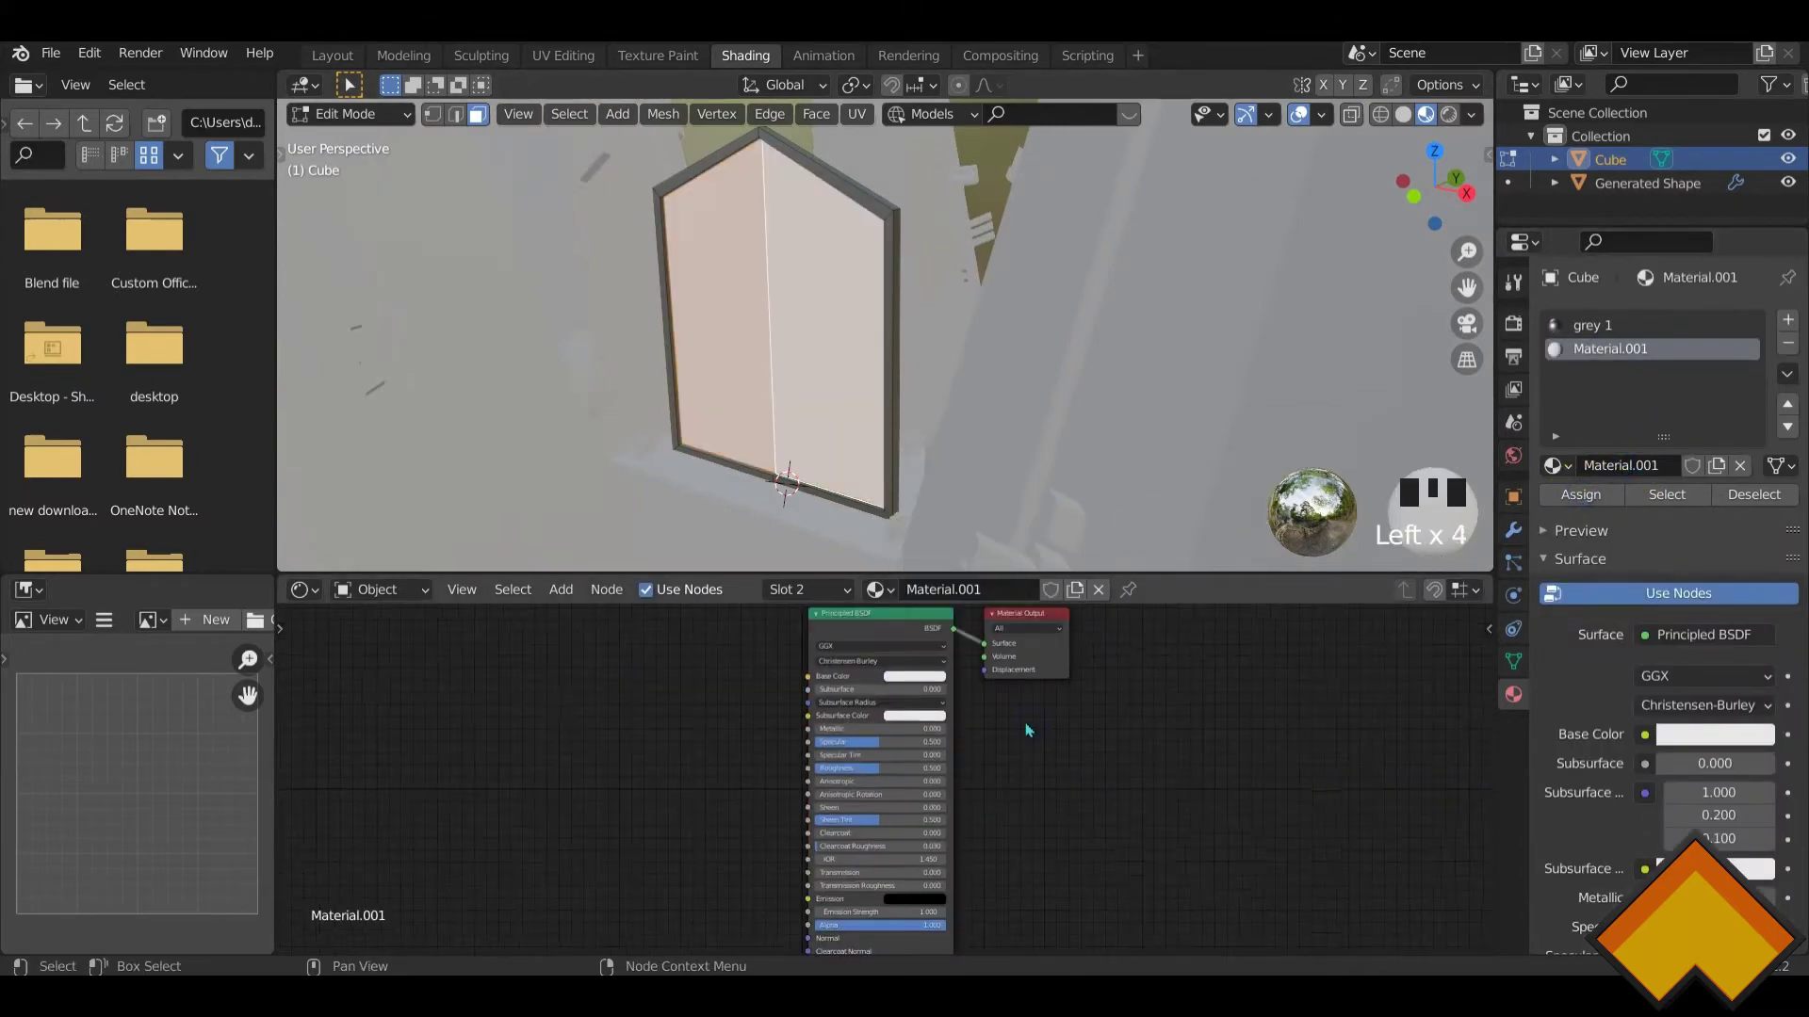
left_click(804, 632)
key("x")
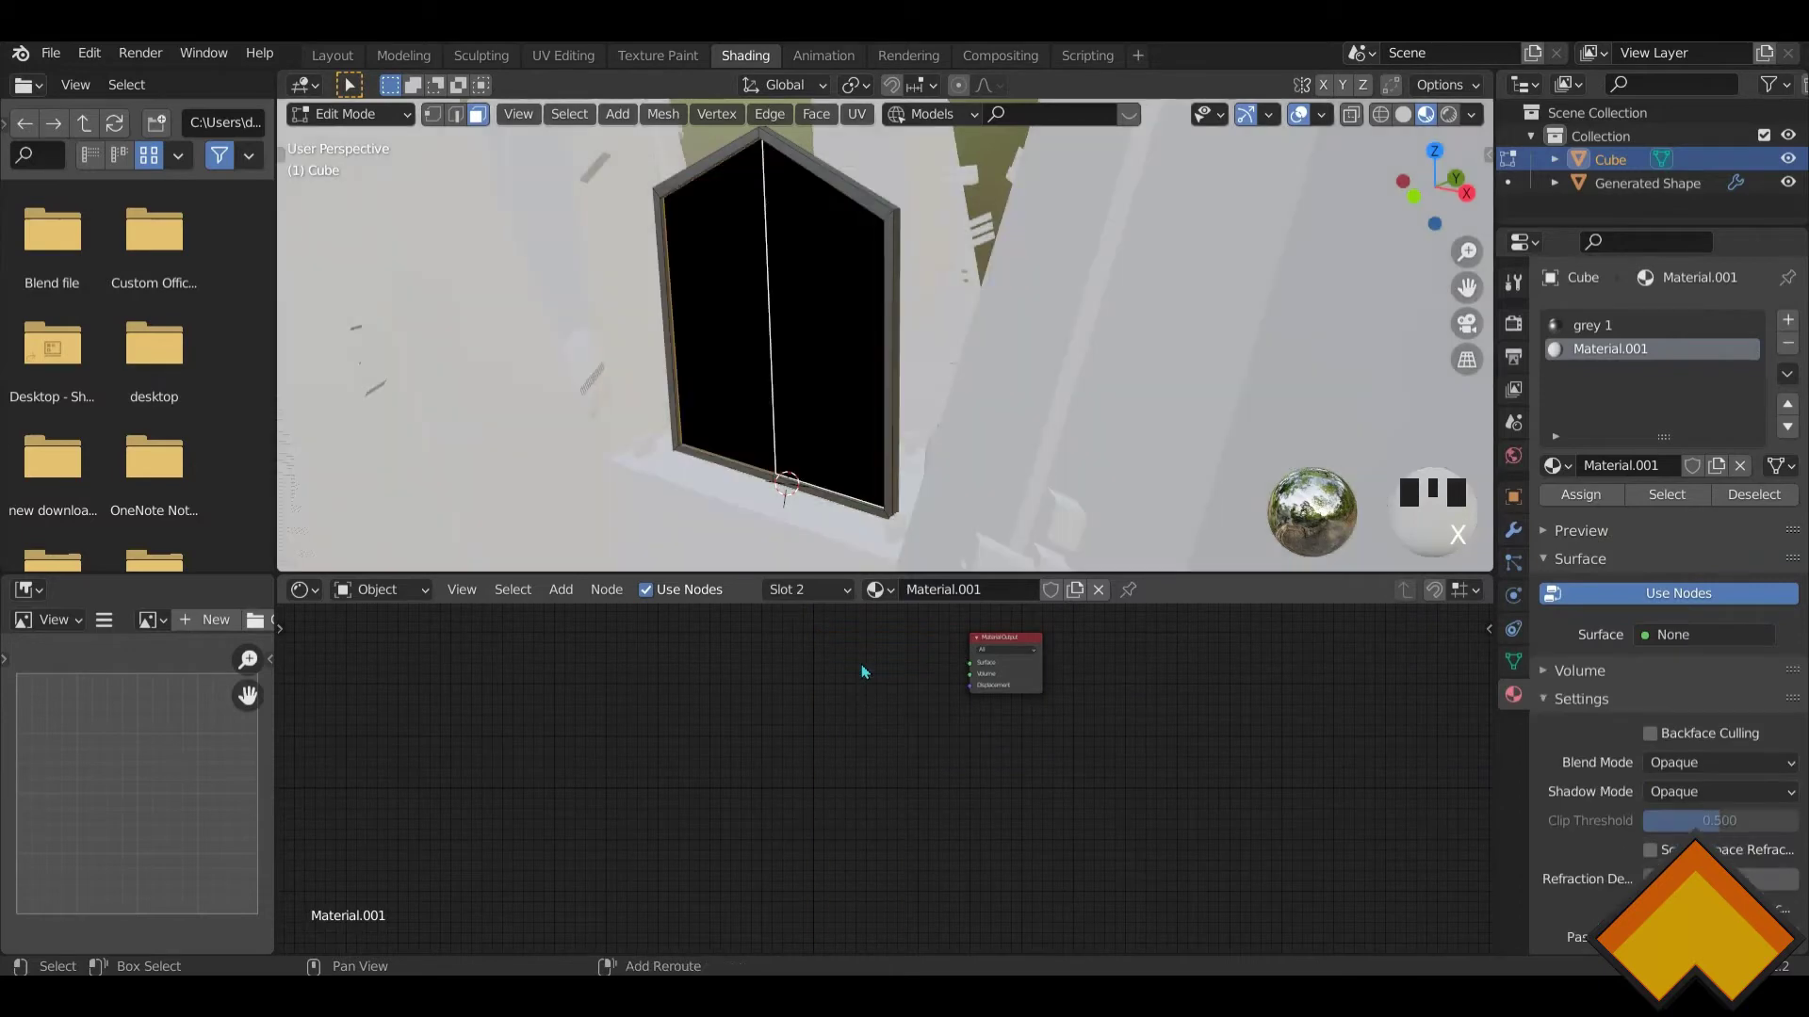
key("shift+a")
left_click(839, 664)
type("em")
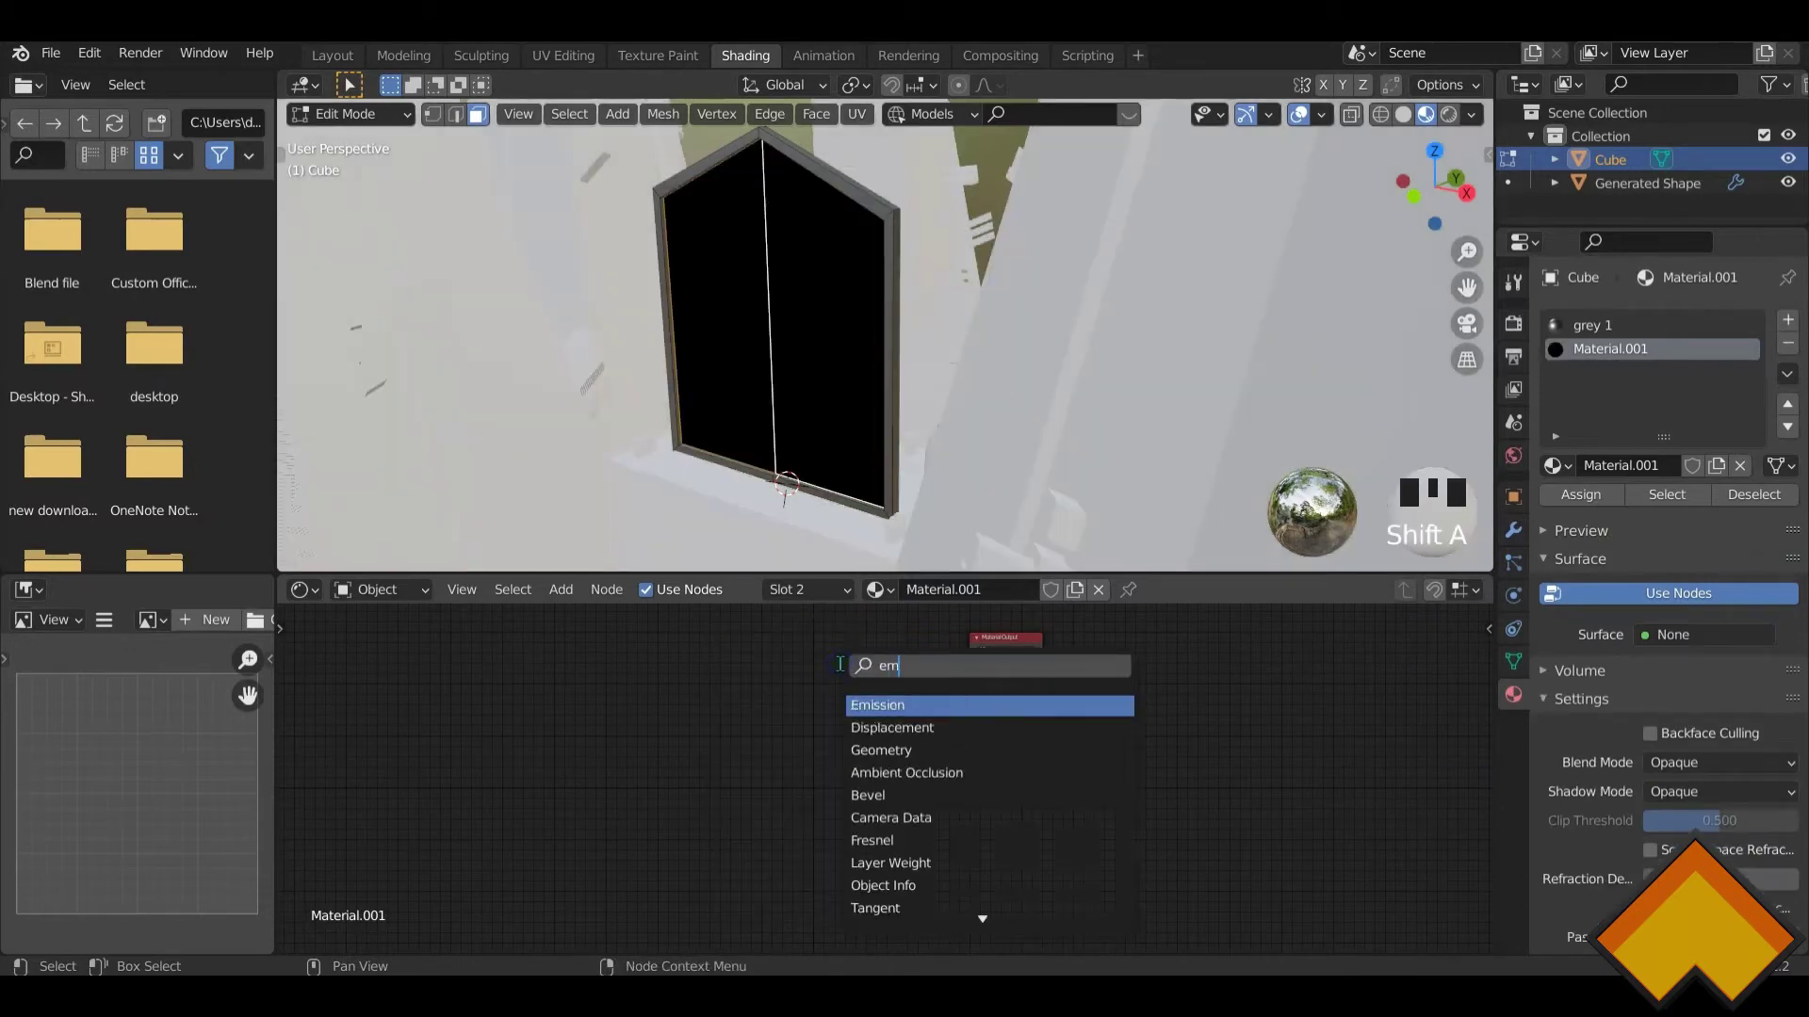
left_click(919, 709)
left_click(927, 695)
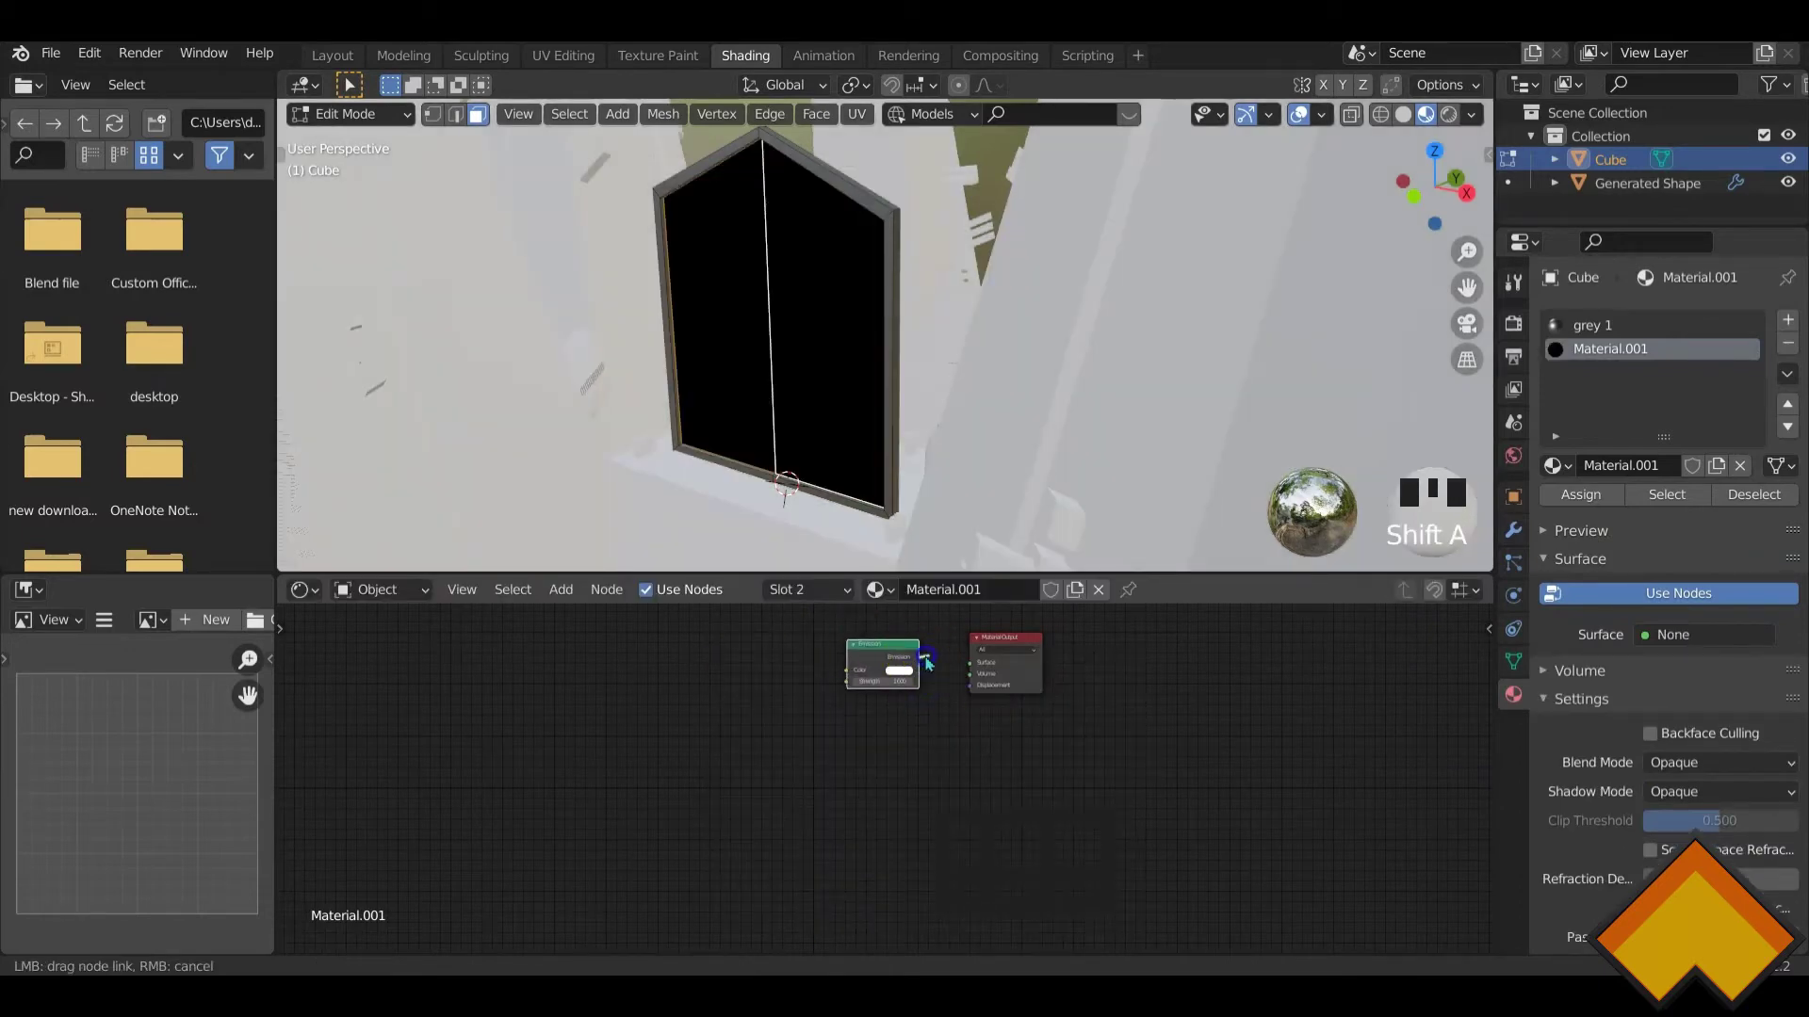
left_click_drag(967, 668, 971, 663)
- Set the Emission node's color to a bright light blue and its strength to 6
left_click(898, 669)
left_click(930, 544)
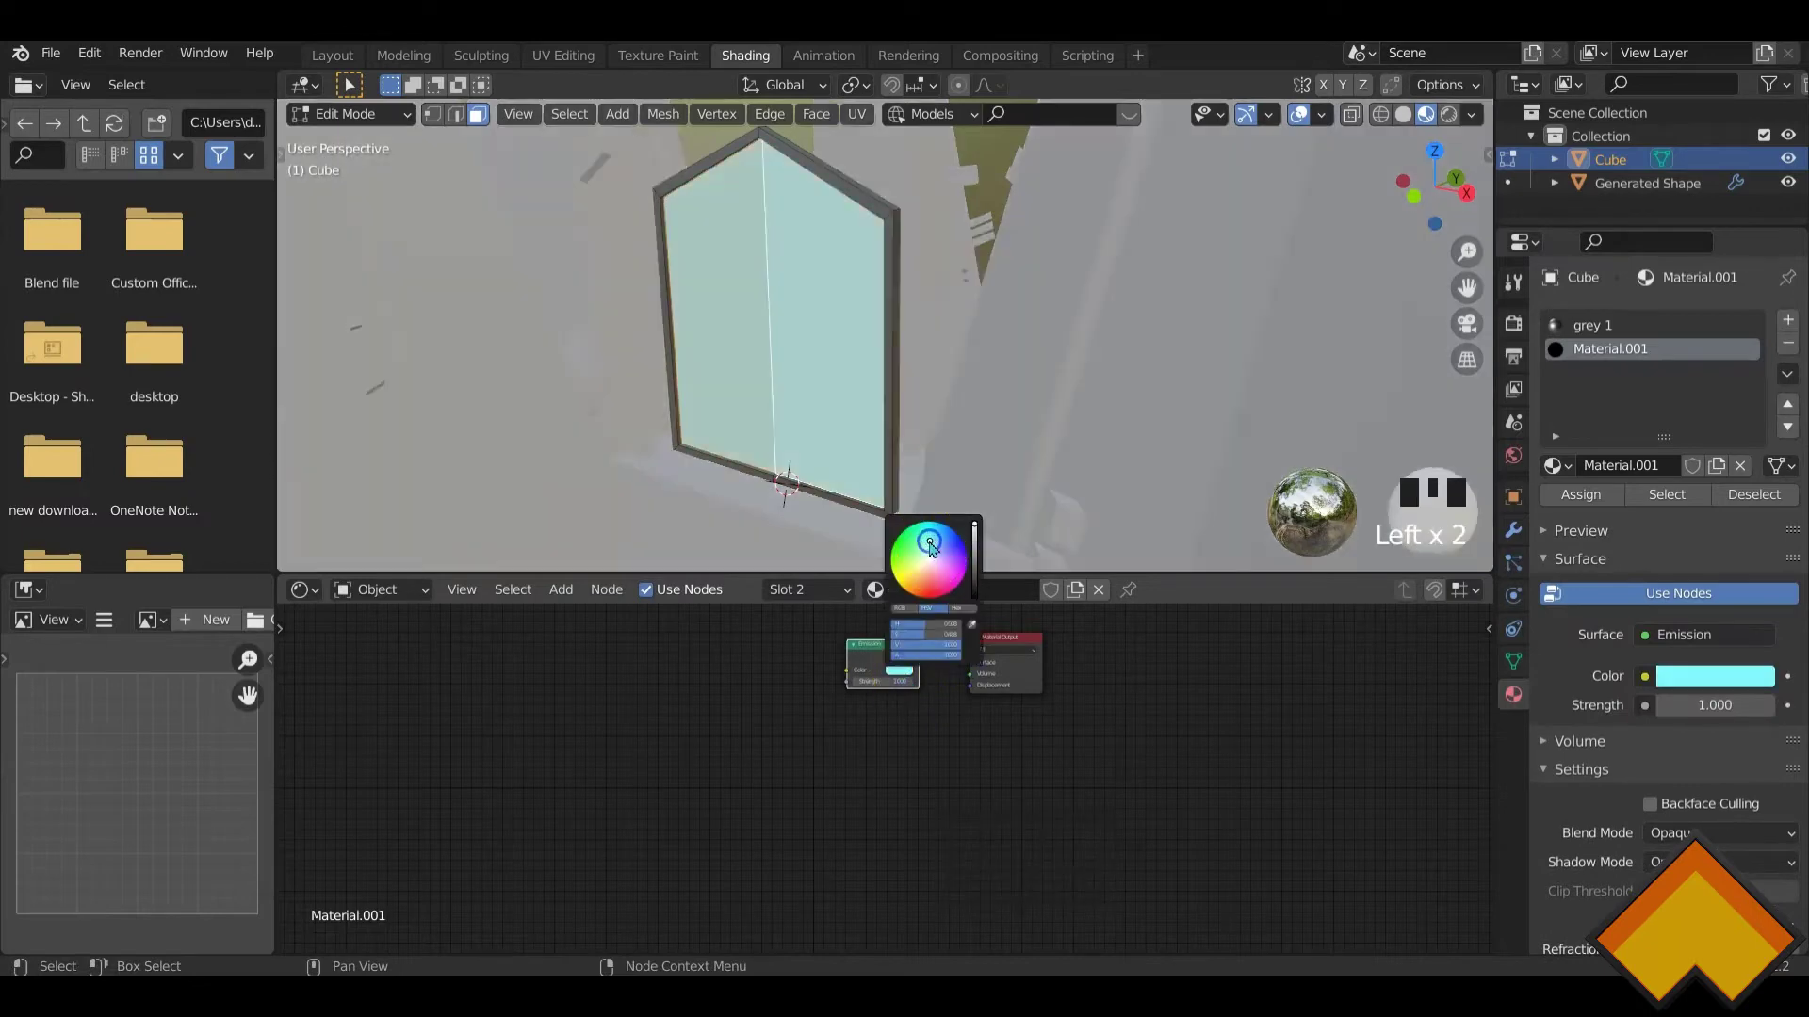
left_click(934, 541)
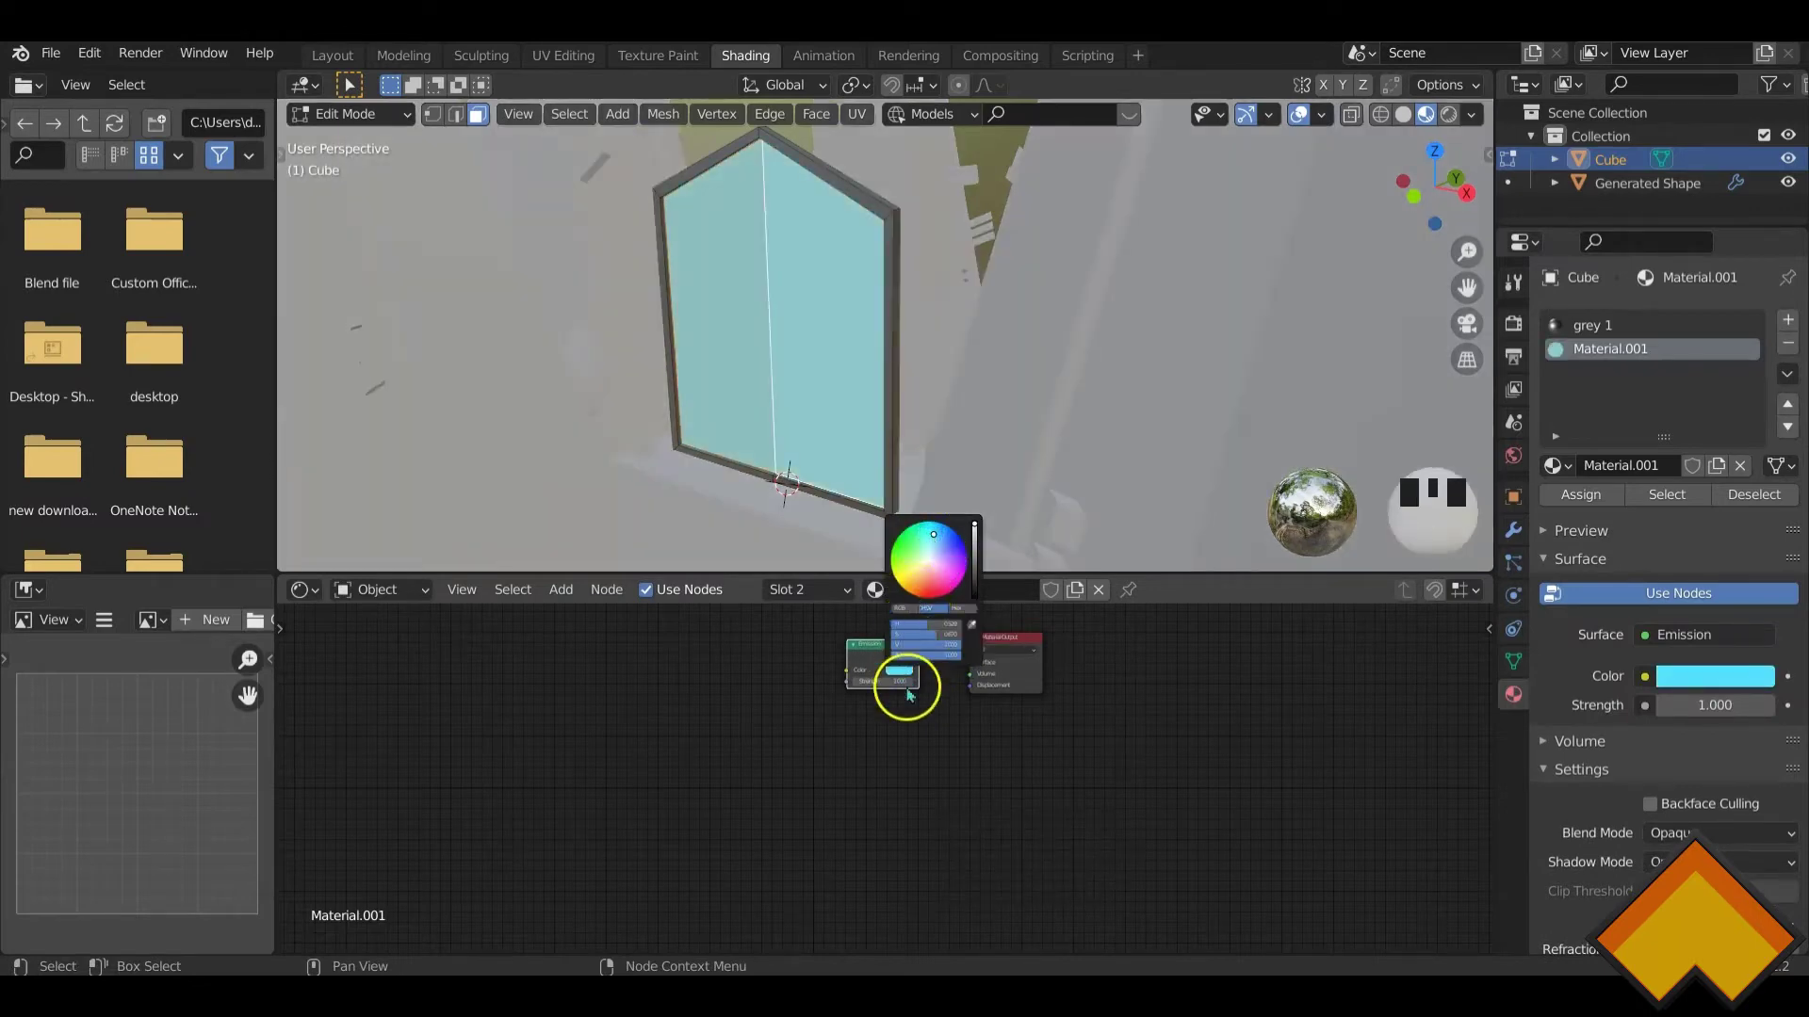
left_click(890, 681)
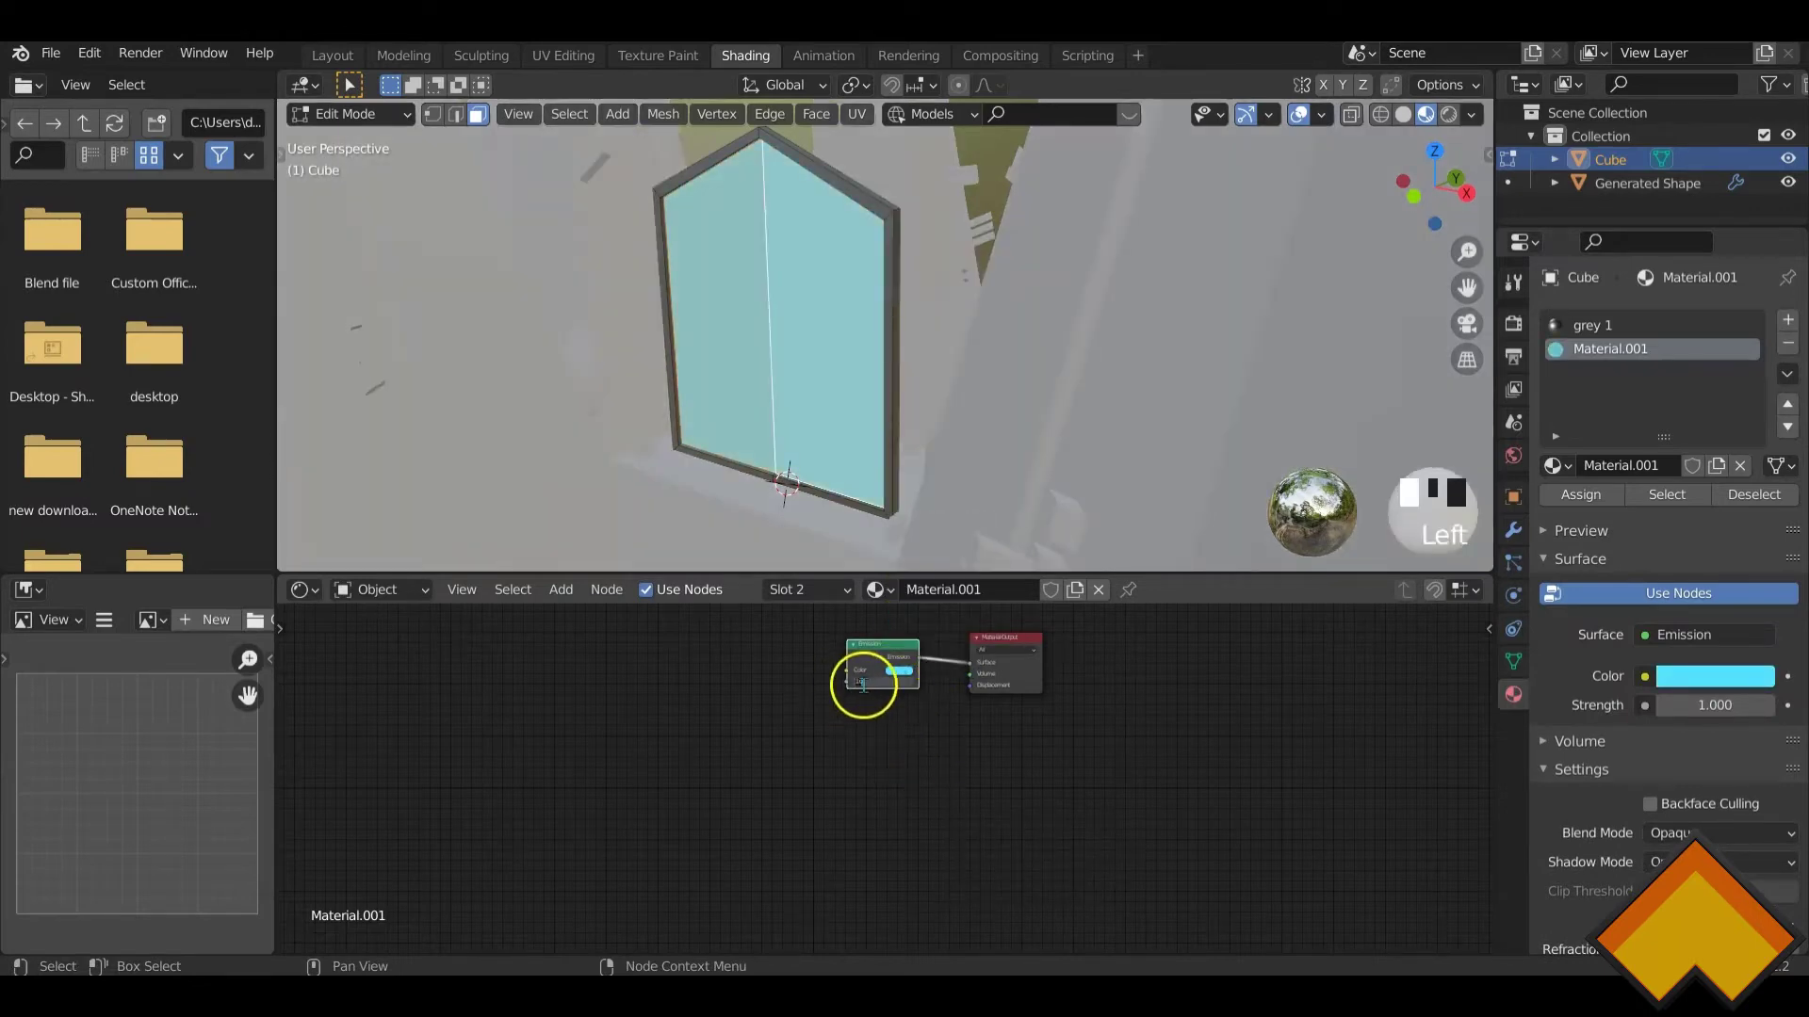
scroll(889, 689, "up", 5)
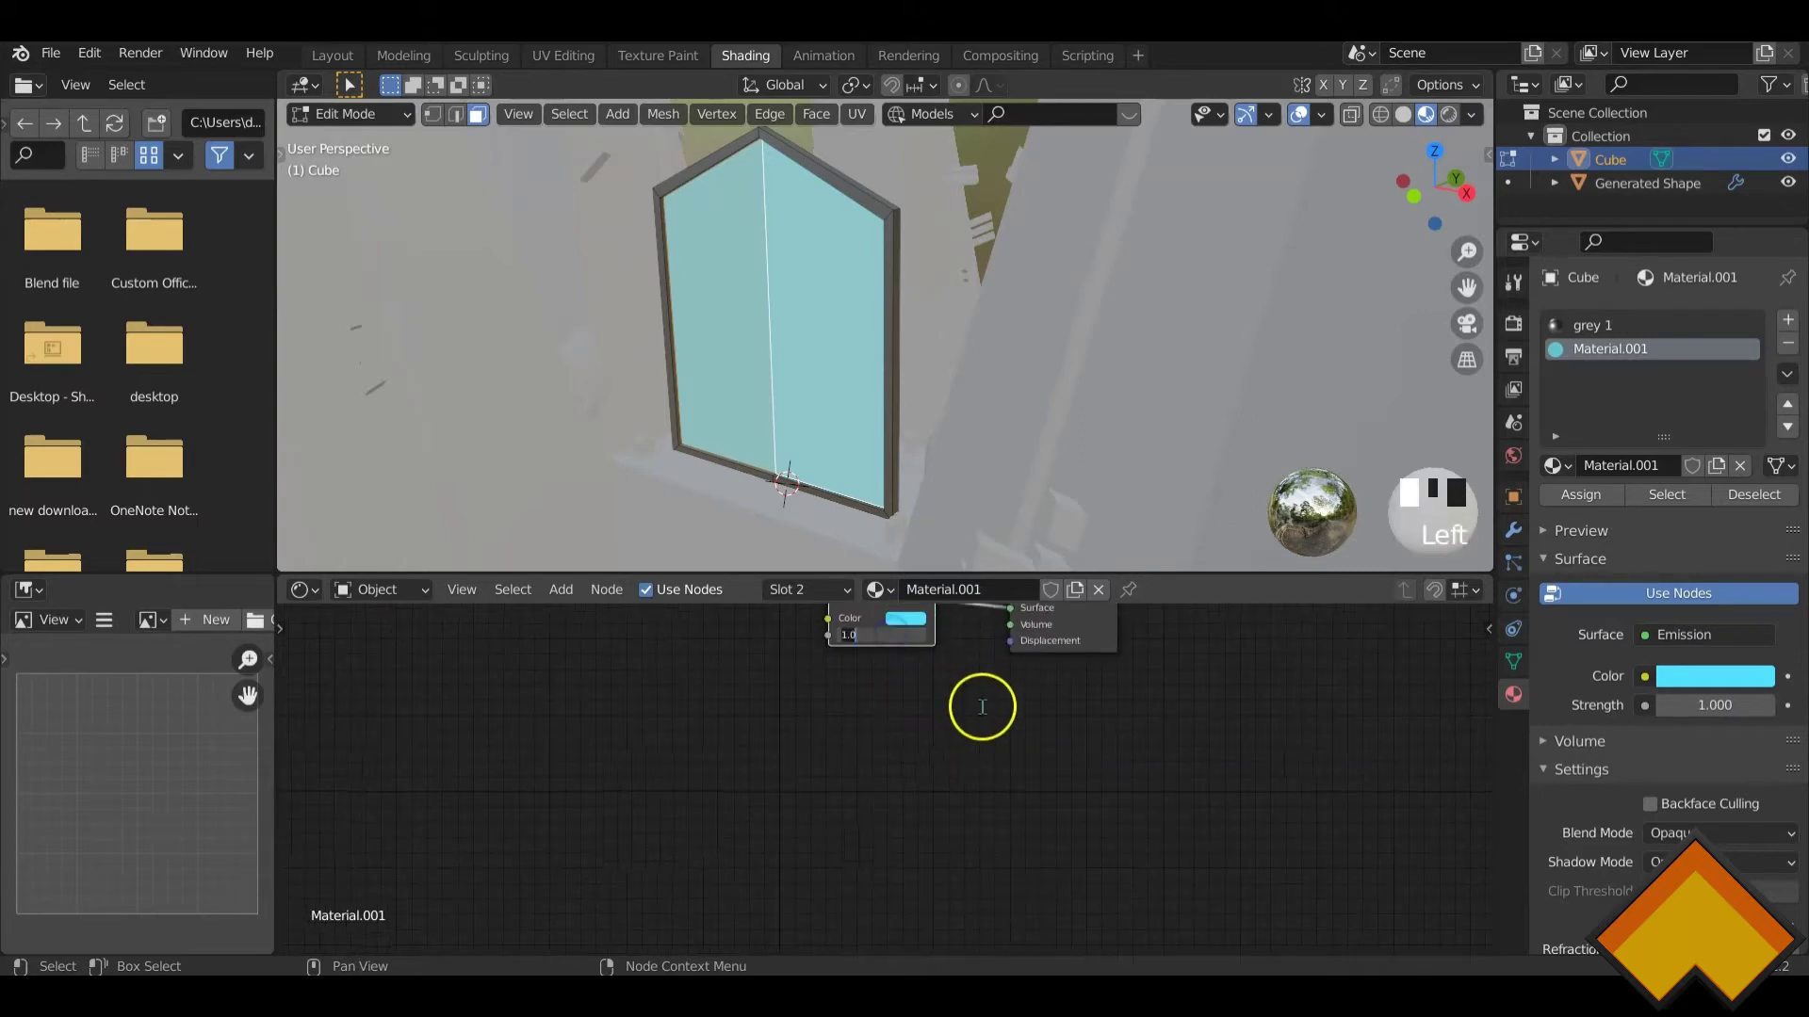
key("Return")
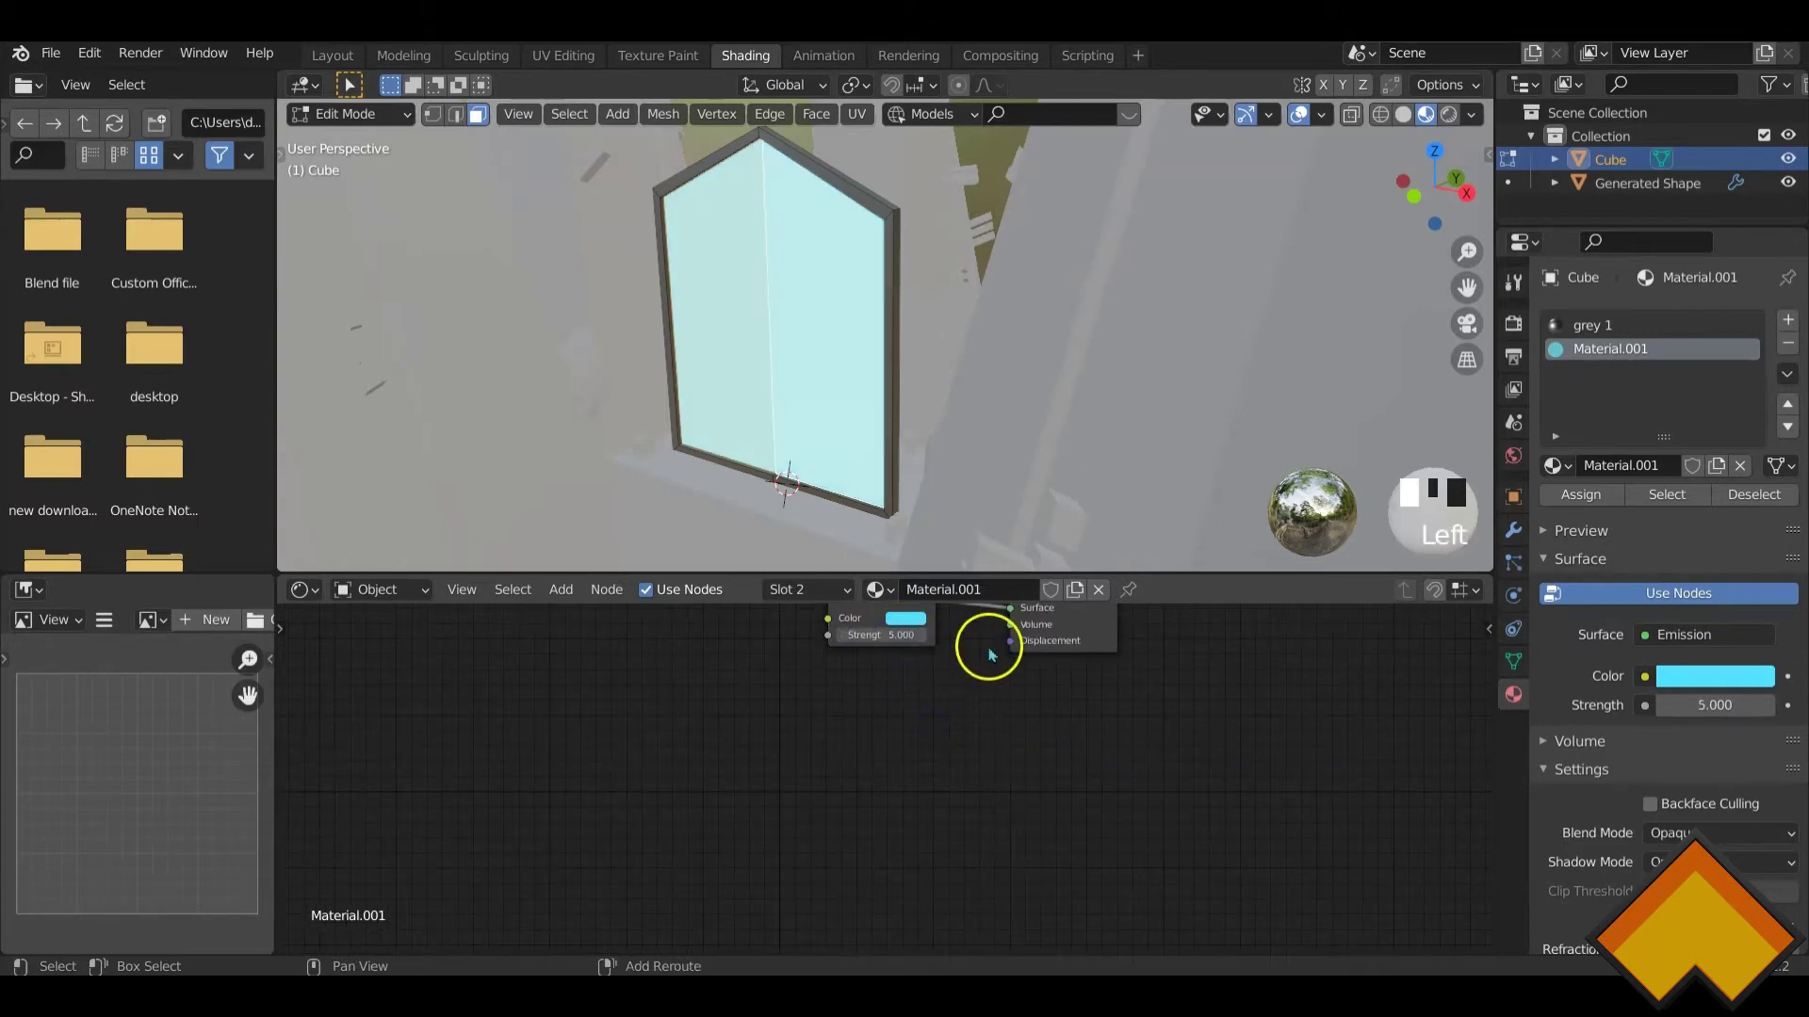
middle_click_drag(989, 653, 977, 717)
left_click(885, 700)
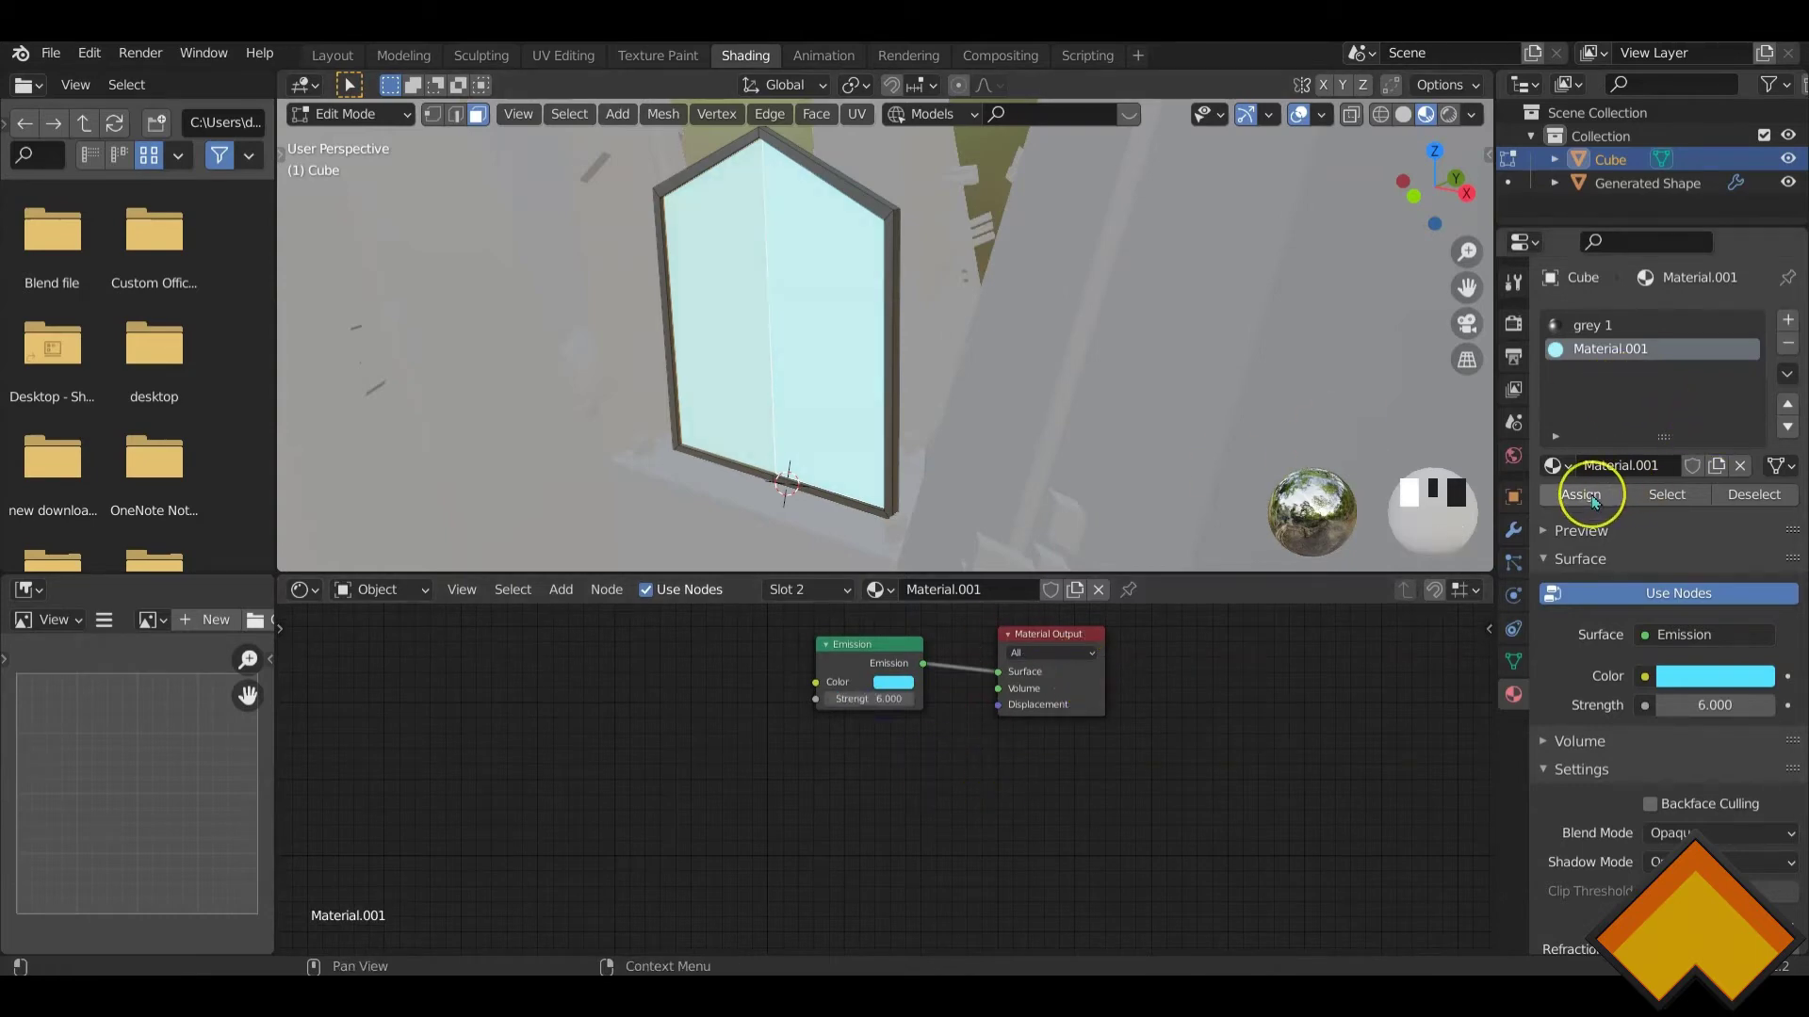
- Return to Object Mode and give the Generated Shape the existing grey 1 material
left_click(1174, 460)
key("Tab")
scroll(796, 353, "down", 7)
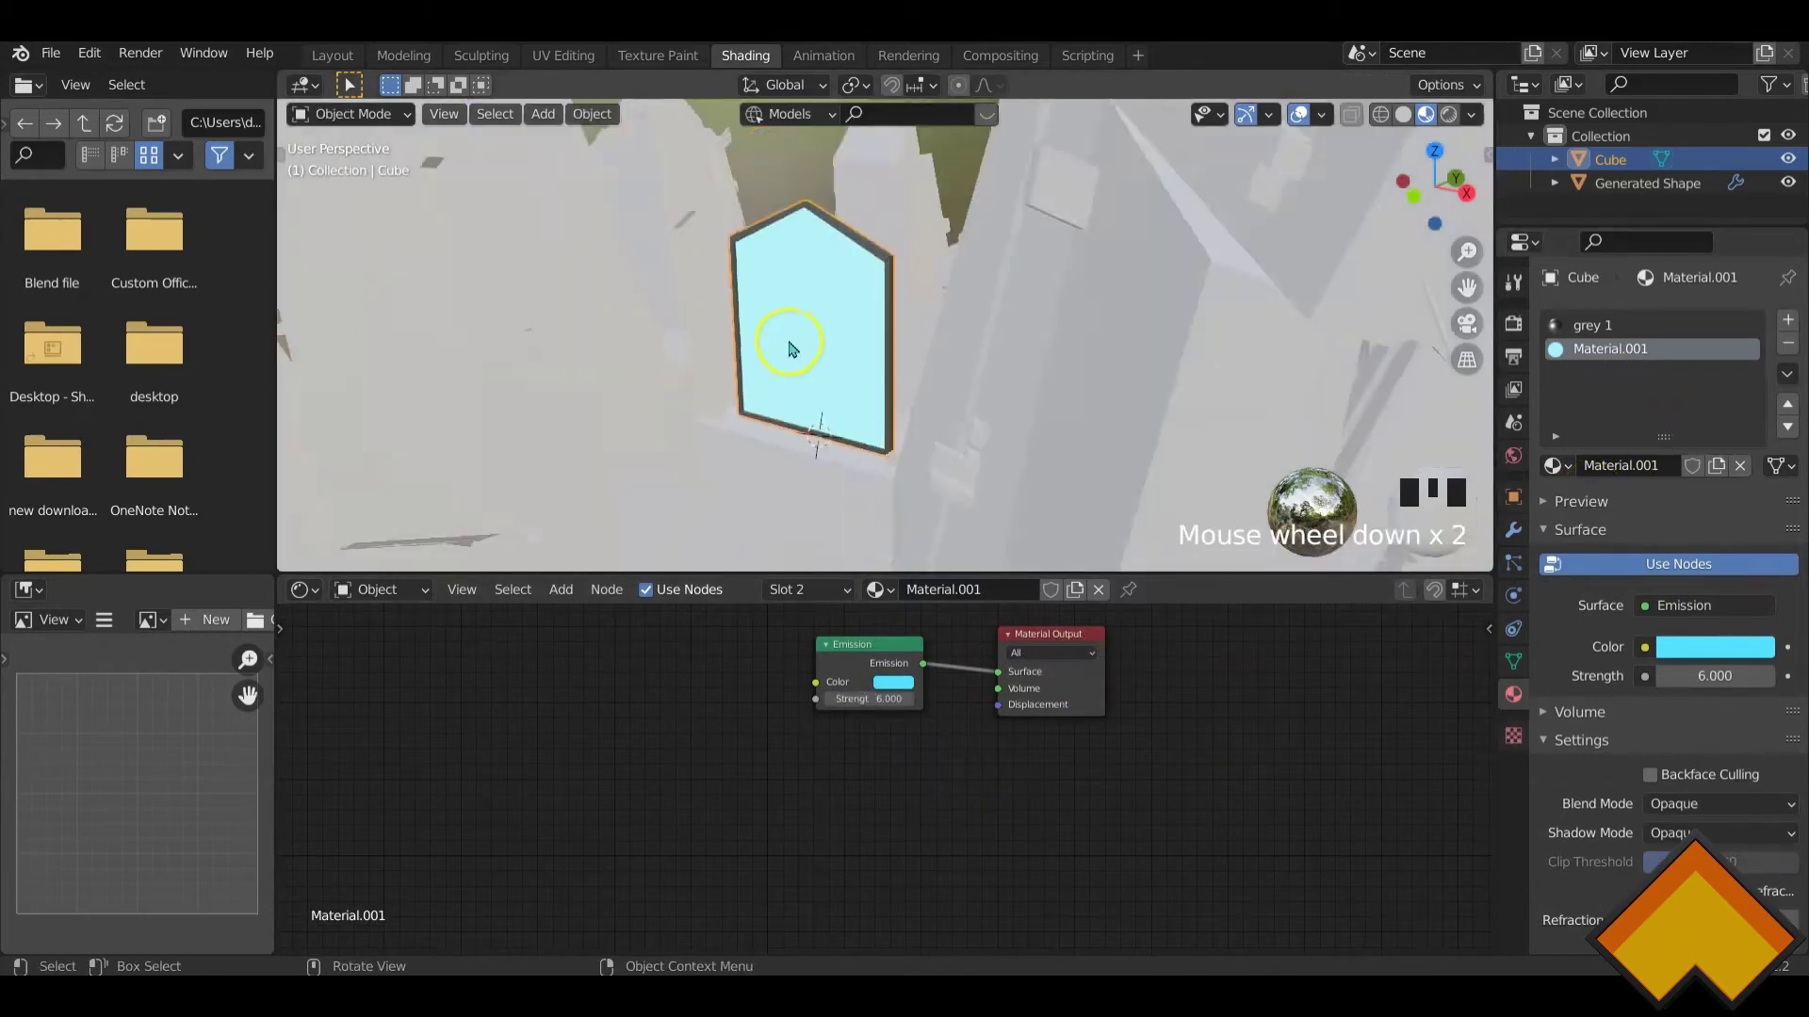
scroll(840, 396, "up", 4)
scroll(775, 403, "down", 3)
left_click(768, 429)
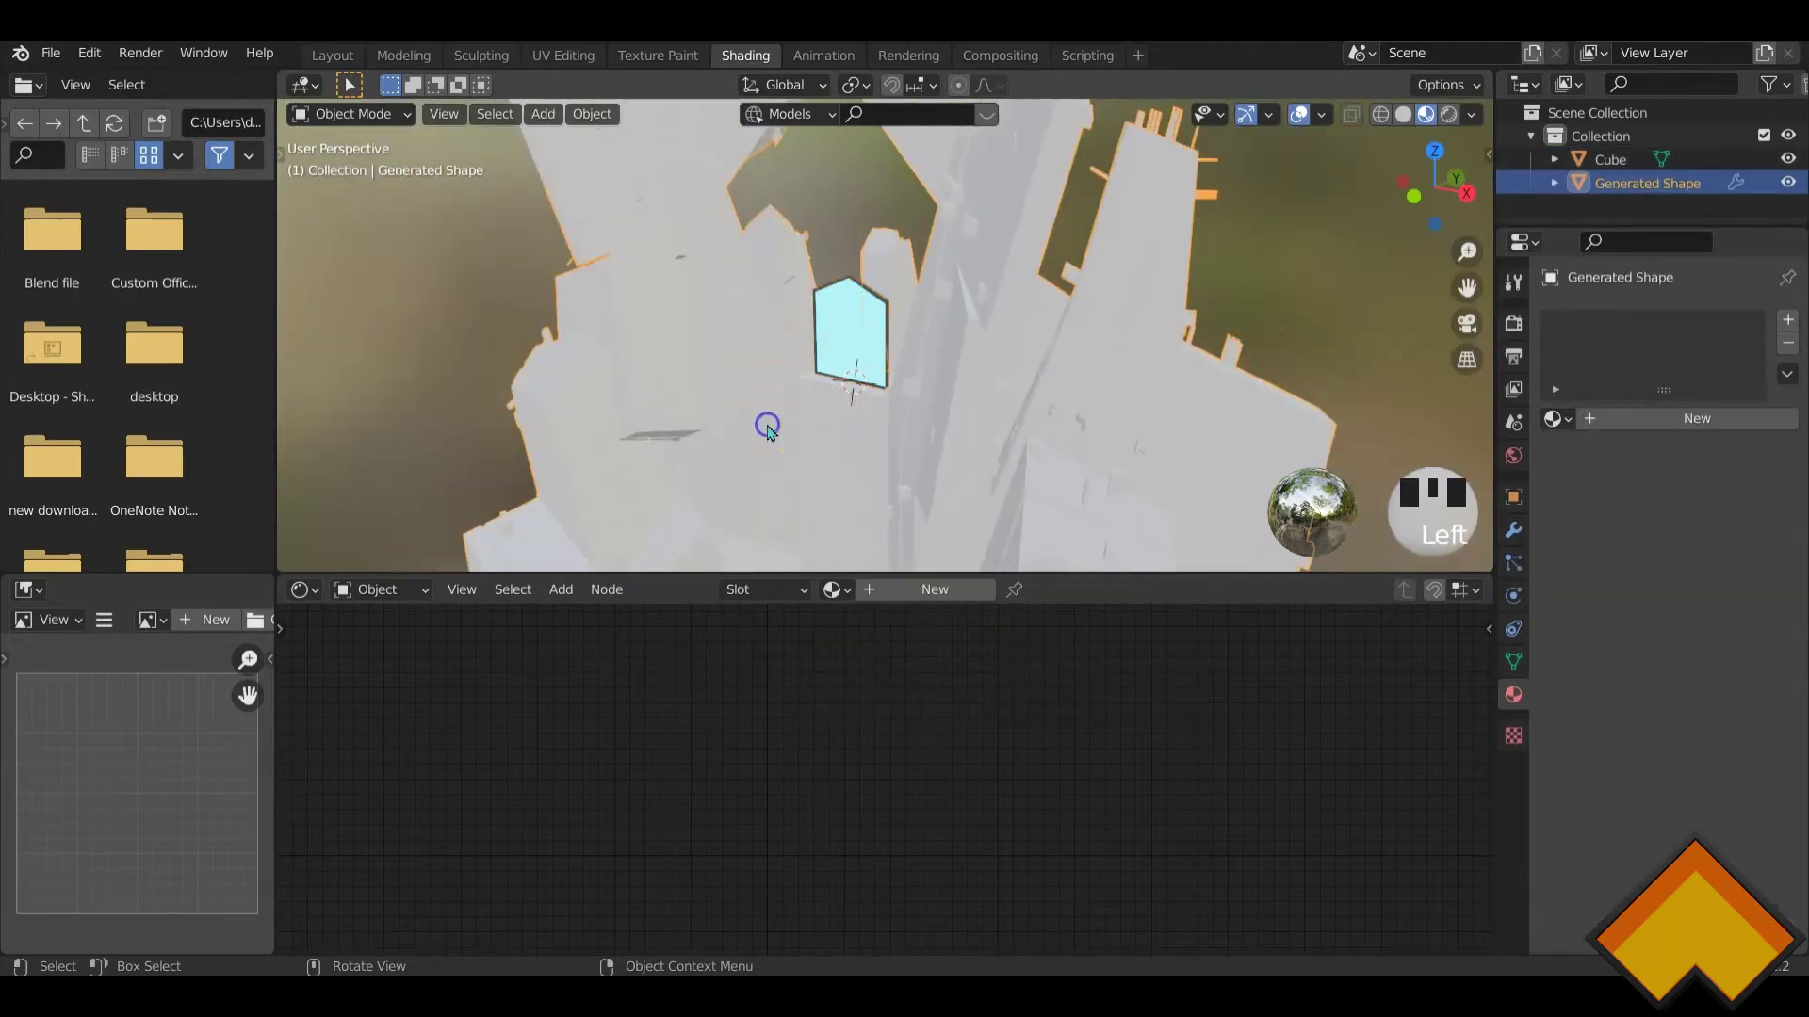
left_click(923, 590)
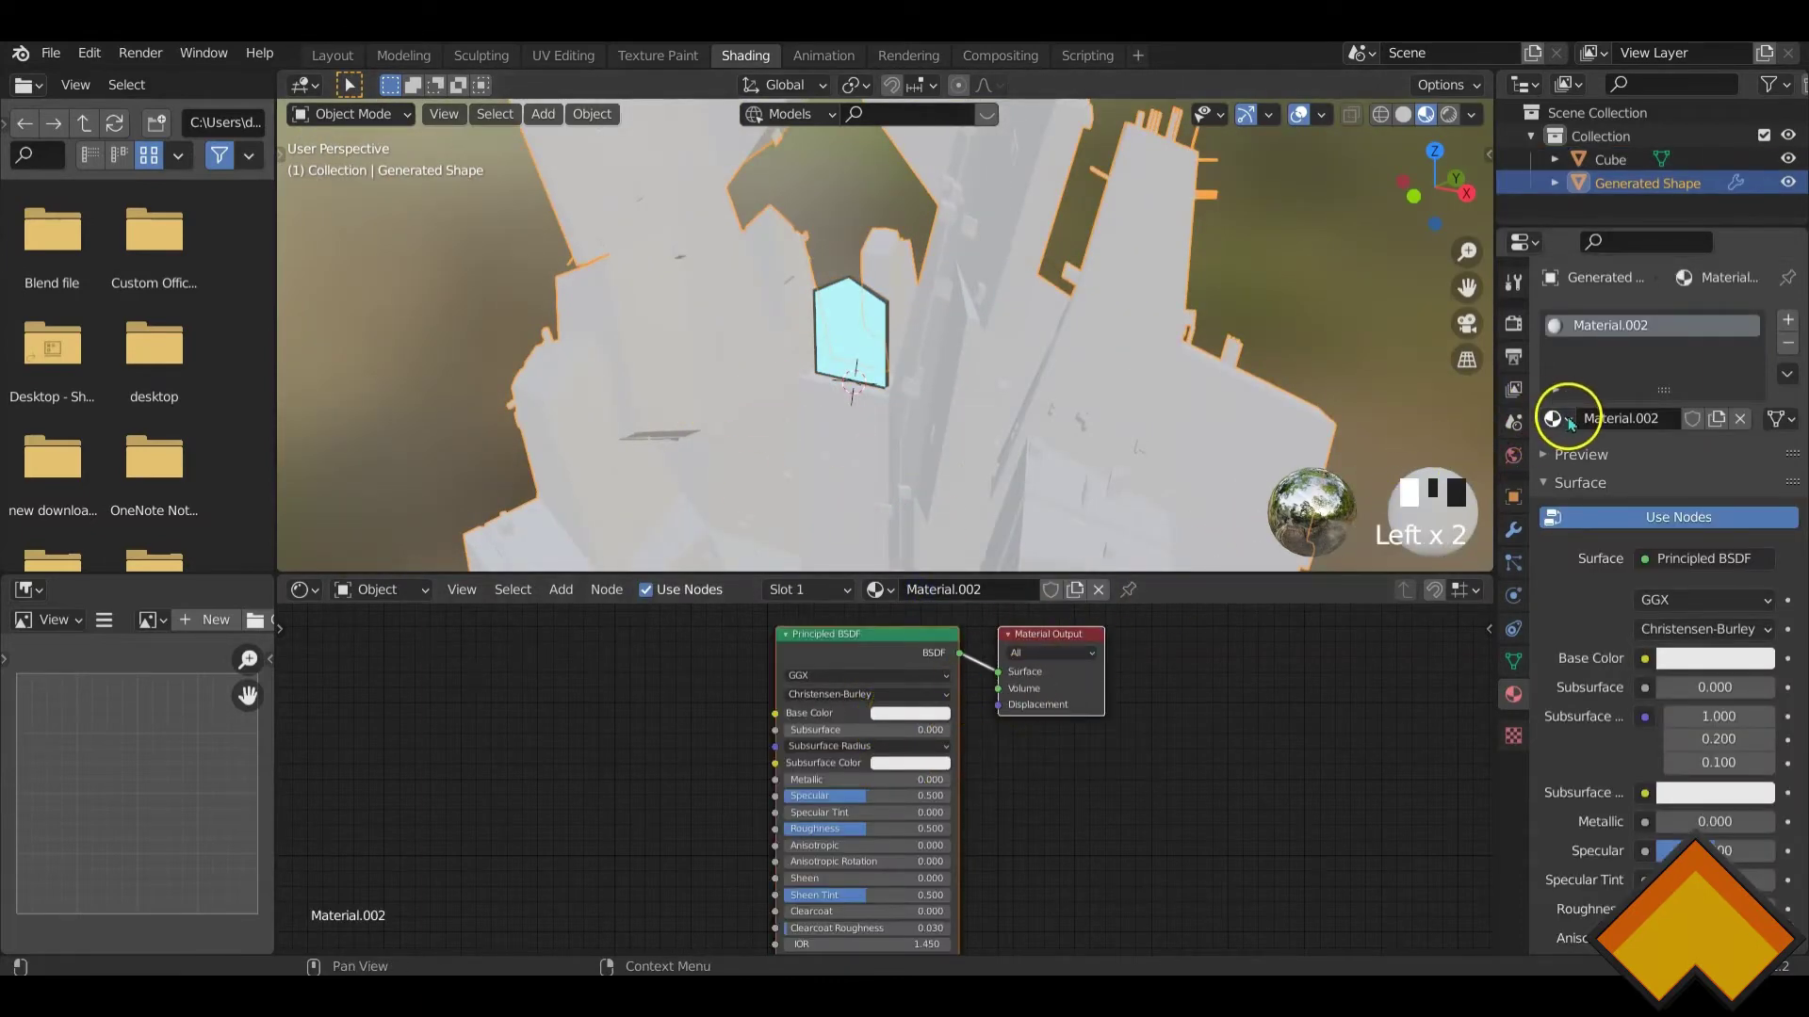
left_click(1568, 423)
left_click(1392, 456)
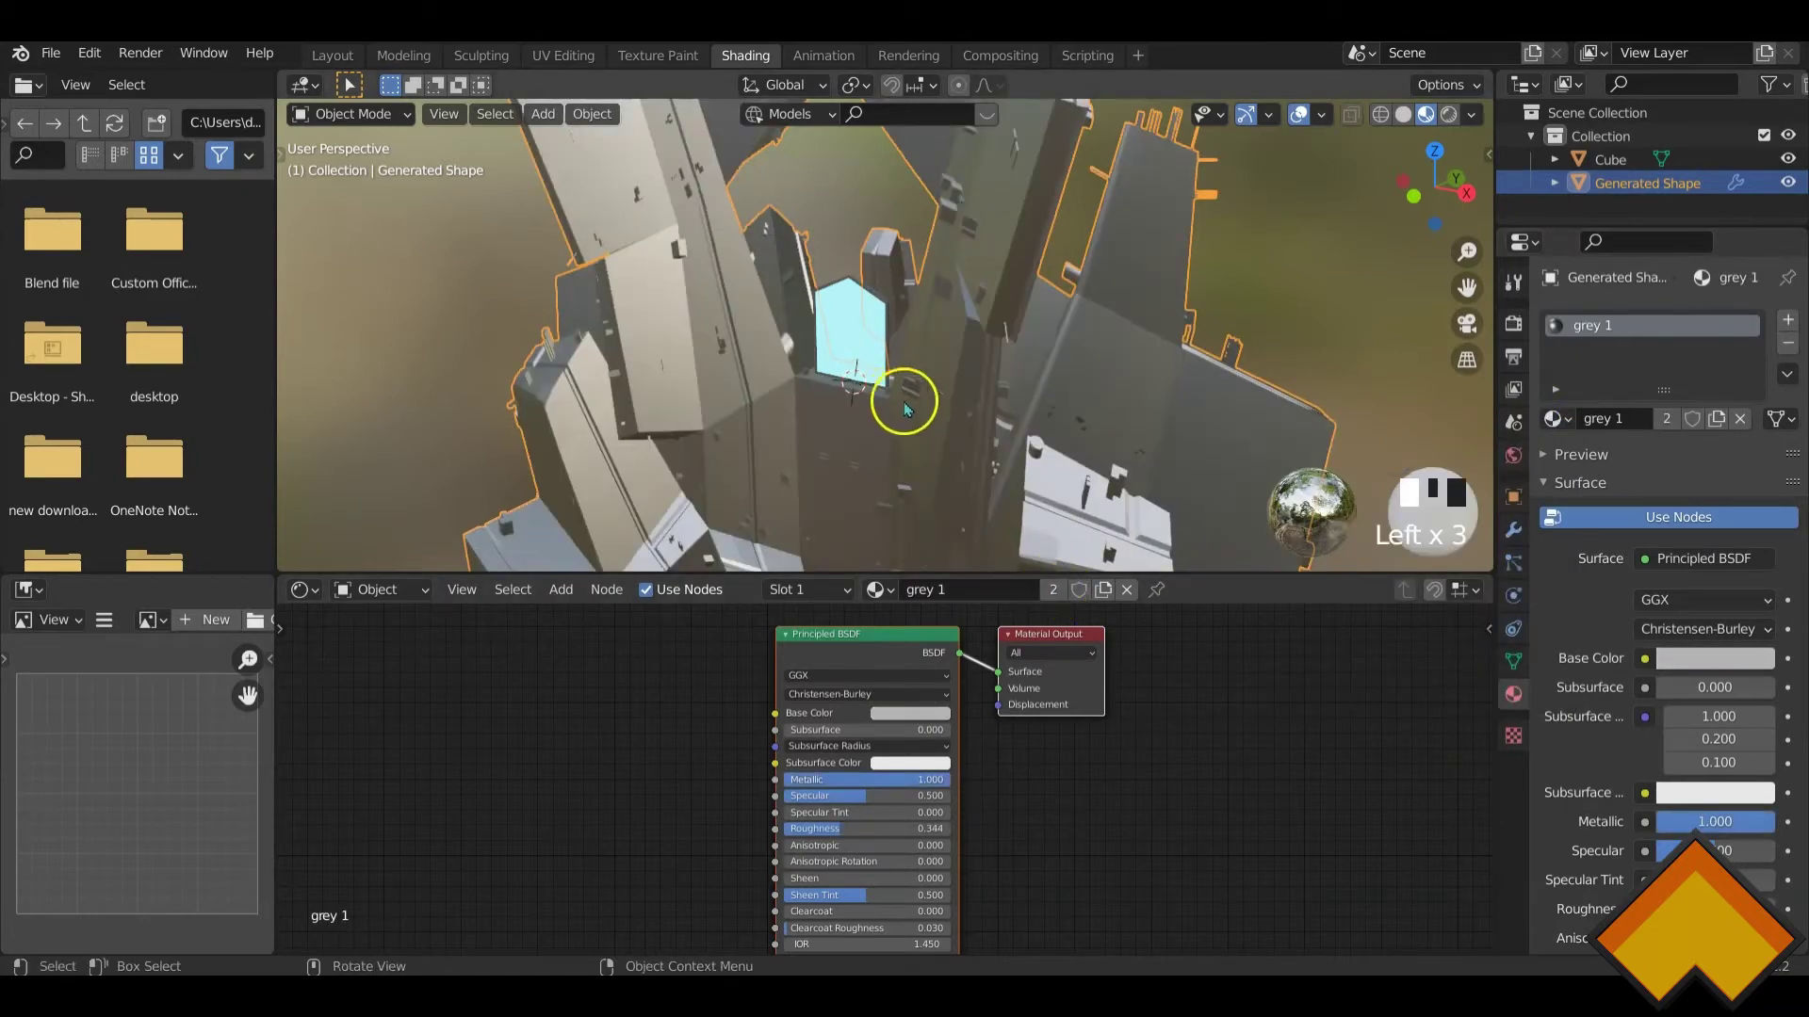
- Make a separate copy of the Generated Shape's material, darken its base color slightly, and rename it "grey 2"
middle_click_drag(904, 408, 984, 406)
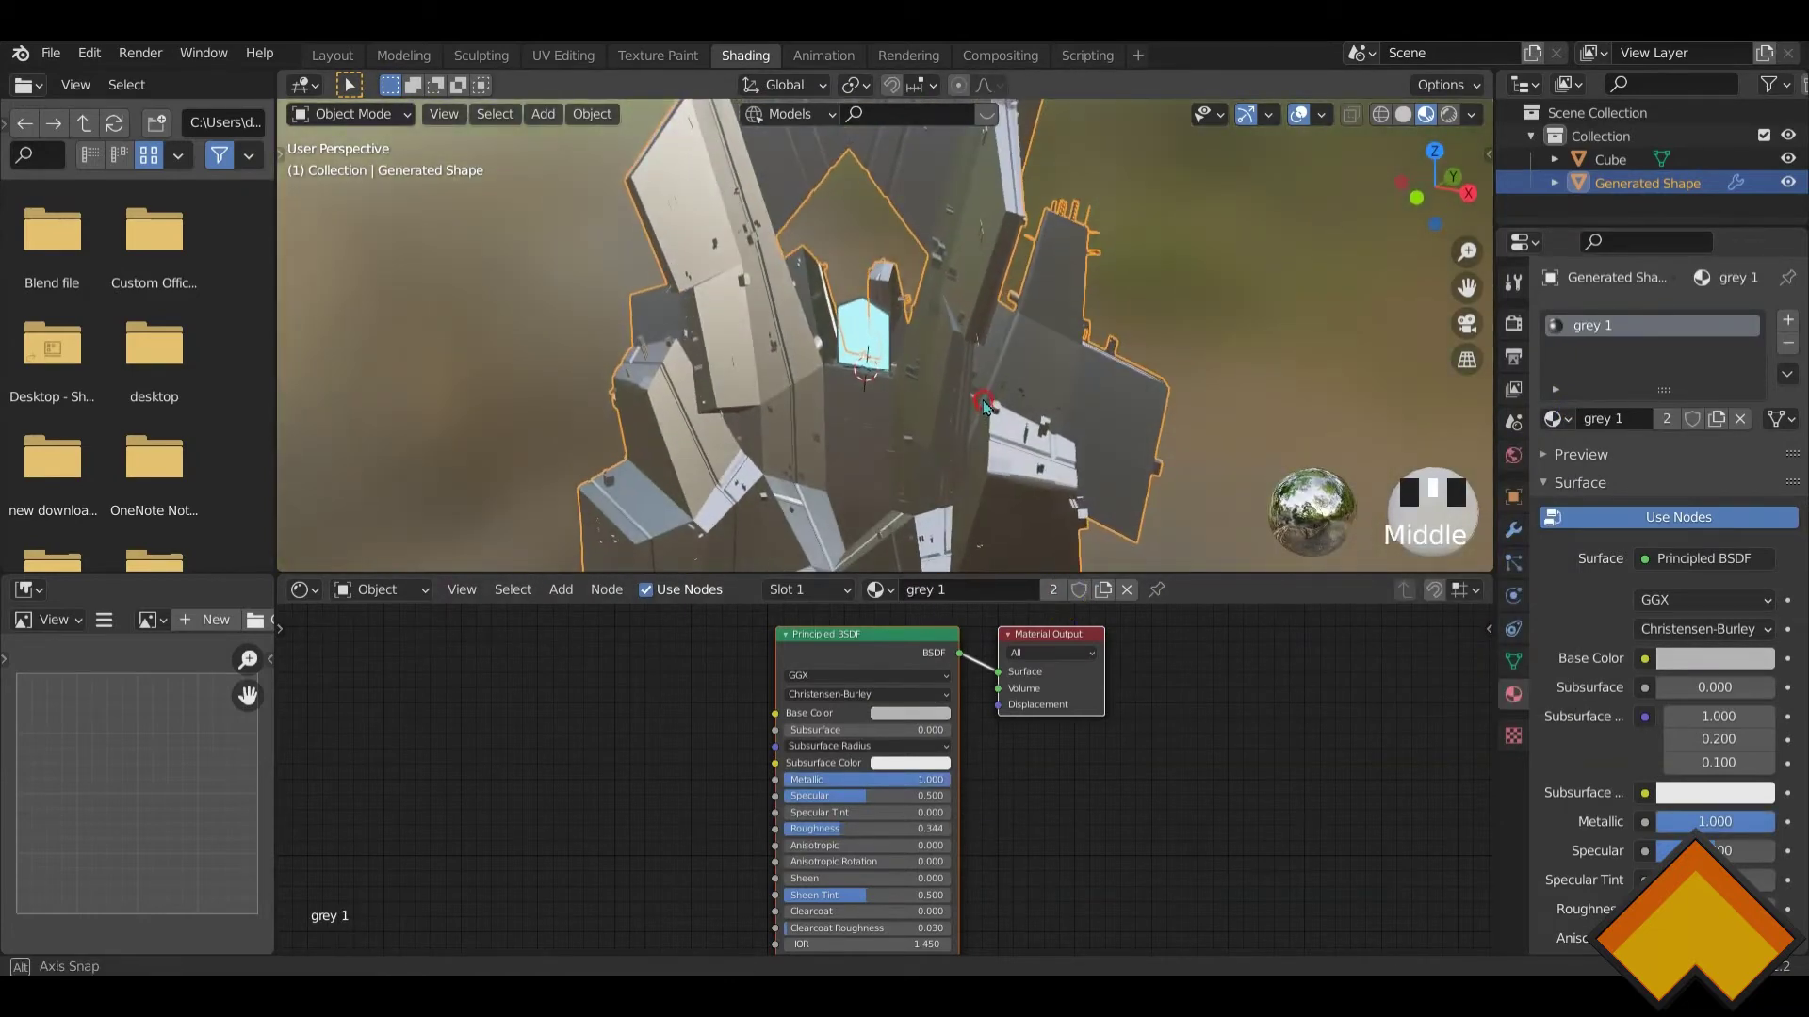
scroll(914, 414, "up", 4)
scroll(1057, 370, "down", 4)
middle_click_drag(987, 354, 922, 380)
left_click(1051, 591)
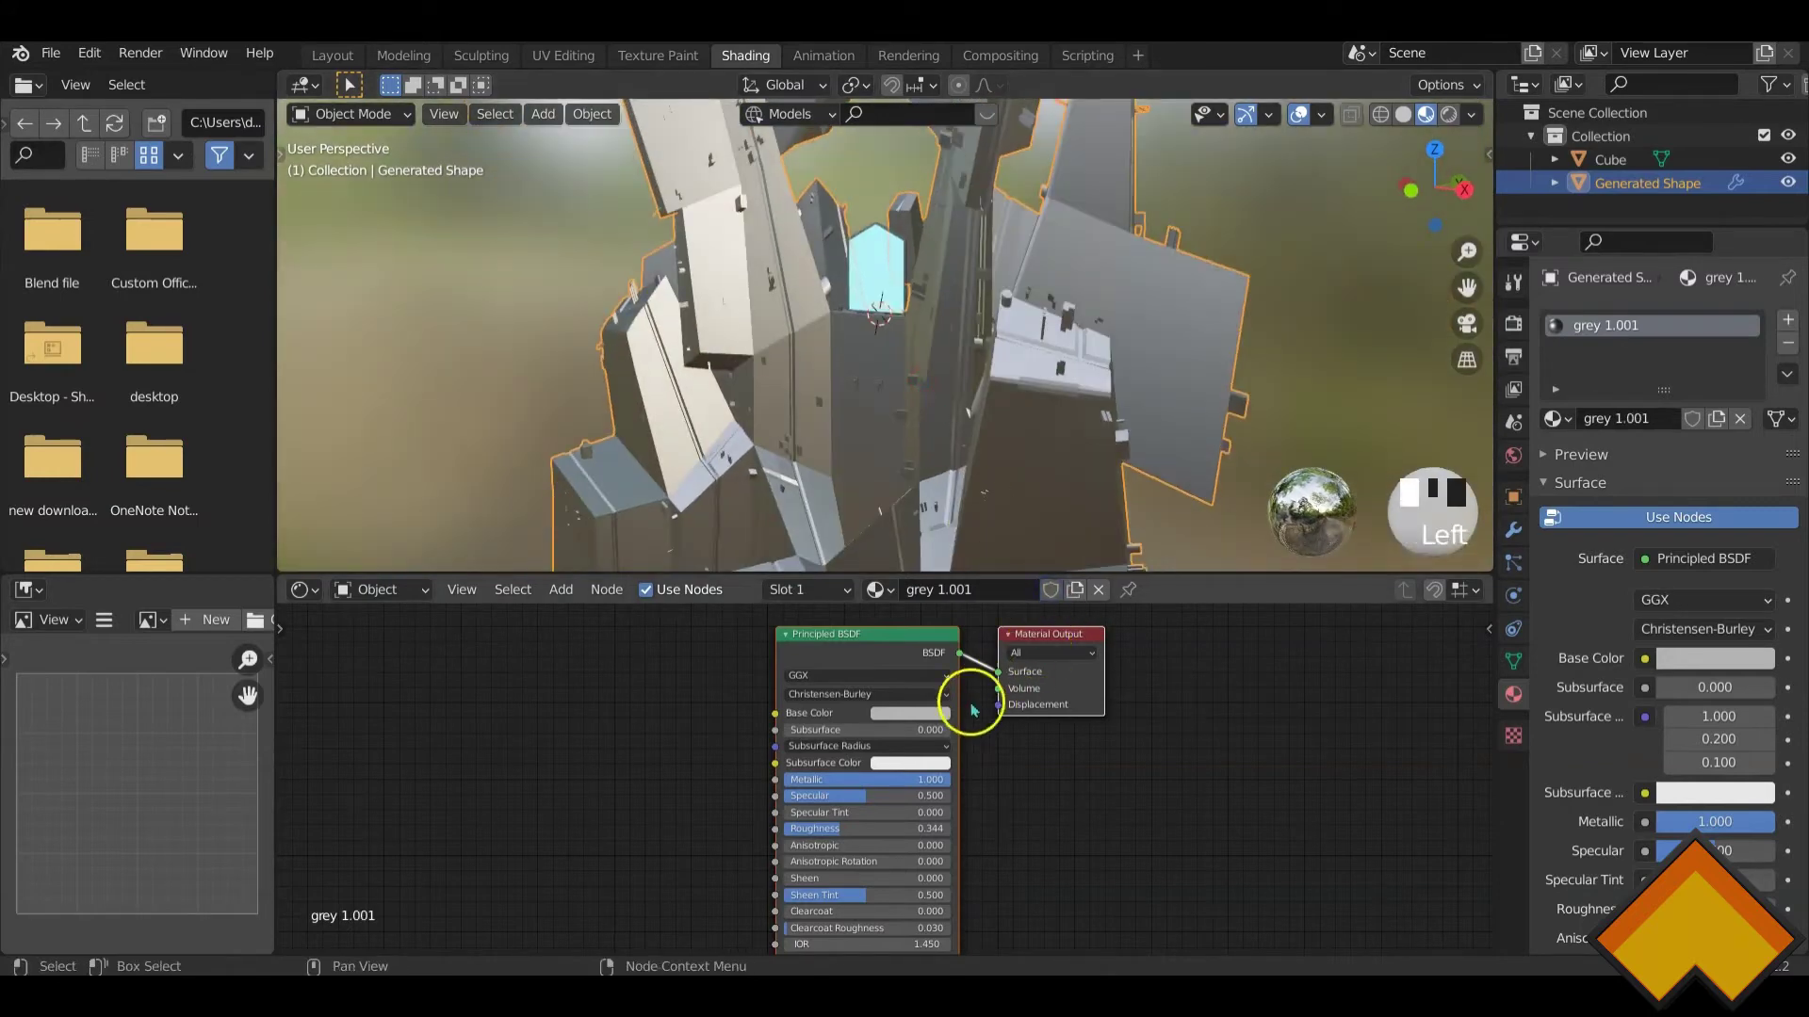
left_click(899, 716)
left_click_drag(1002, 526, 1001, 542)
middle_click_drag(997, 407, 1200, 376)
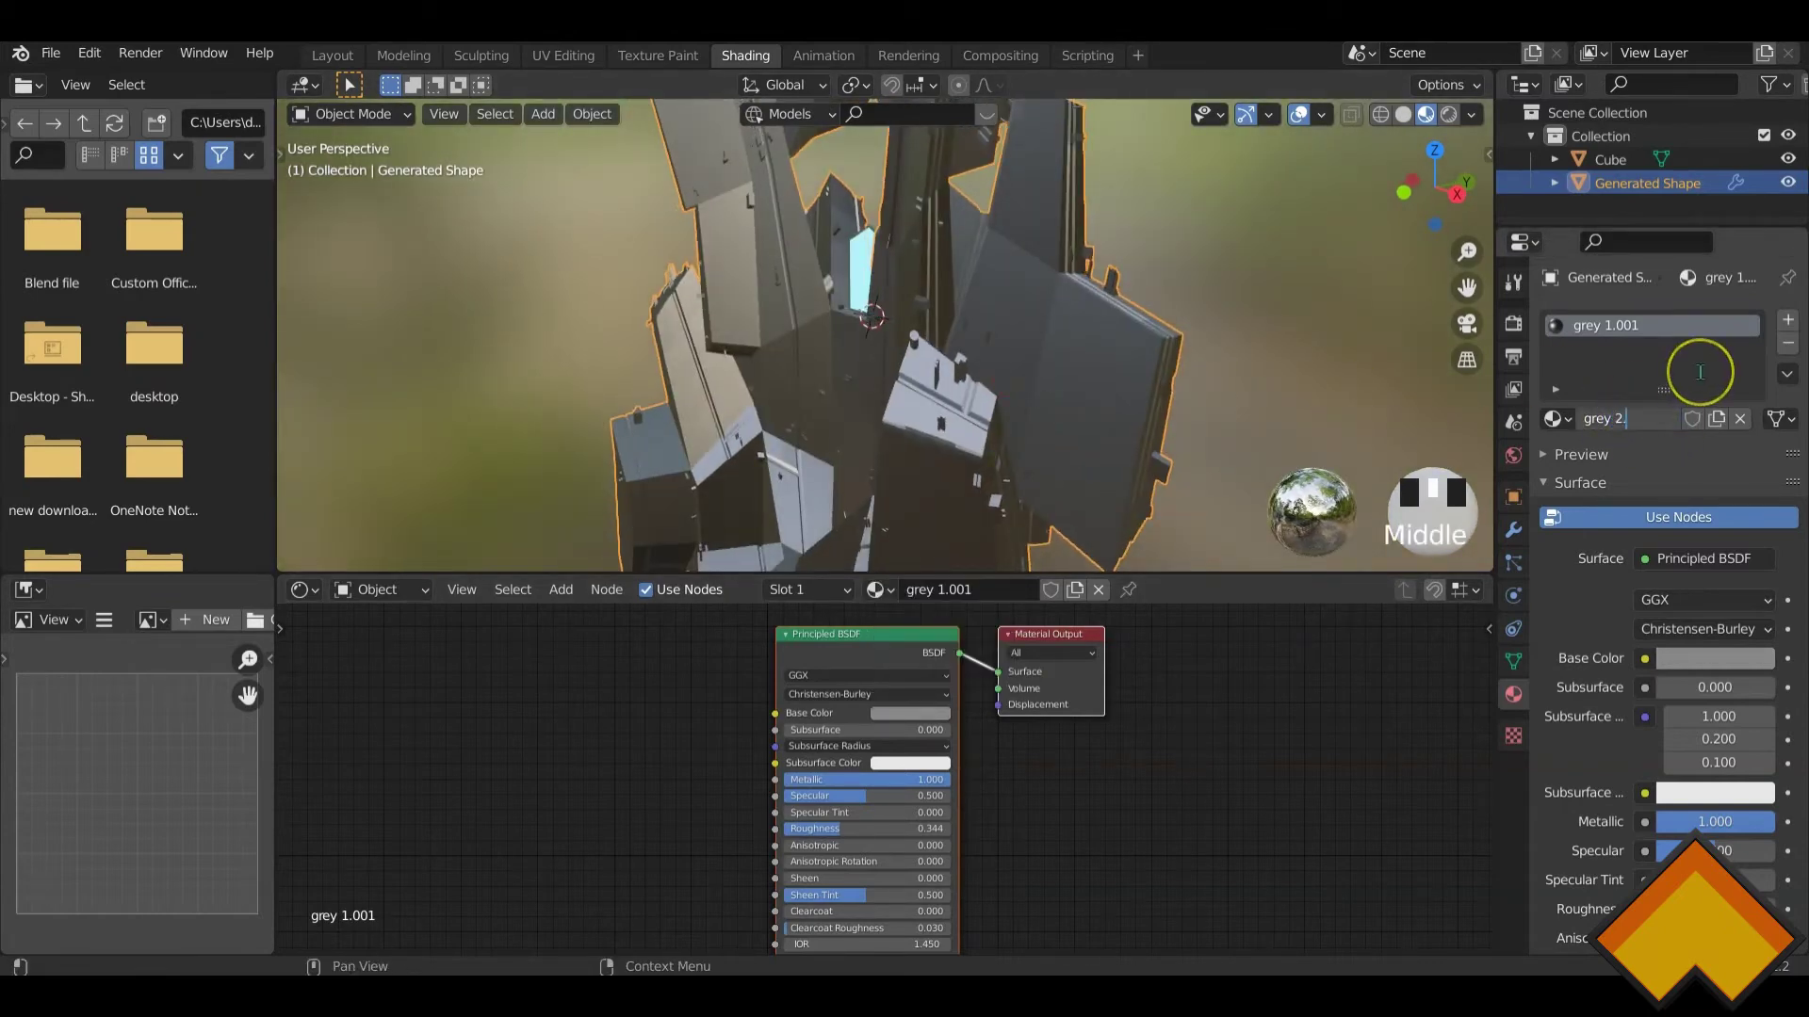
left_click(1244, 678)
- Enter Edit Mode on the Generated Shape, add an empty second material slot, and deselect all faces
middle_click_drag(1036, 376, 970, 391)
scroll(1044, 438, "up", 4)
scroll(942, 368, "up", 2)
scroll(929, 311, "down", 4)
left_click(928, 321)
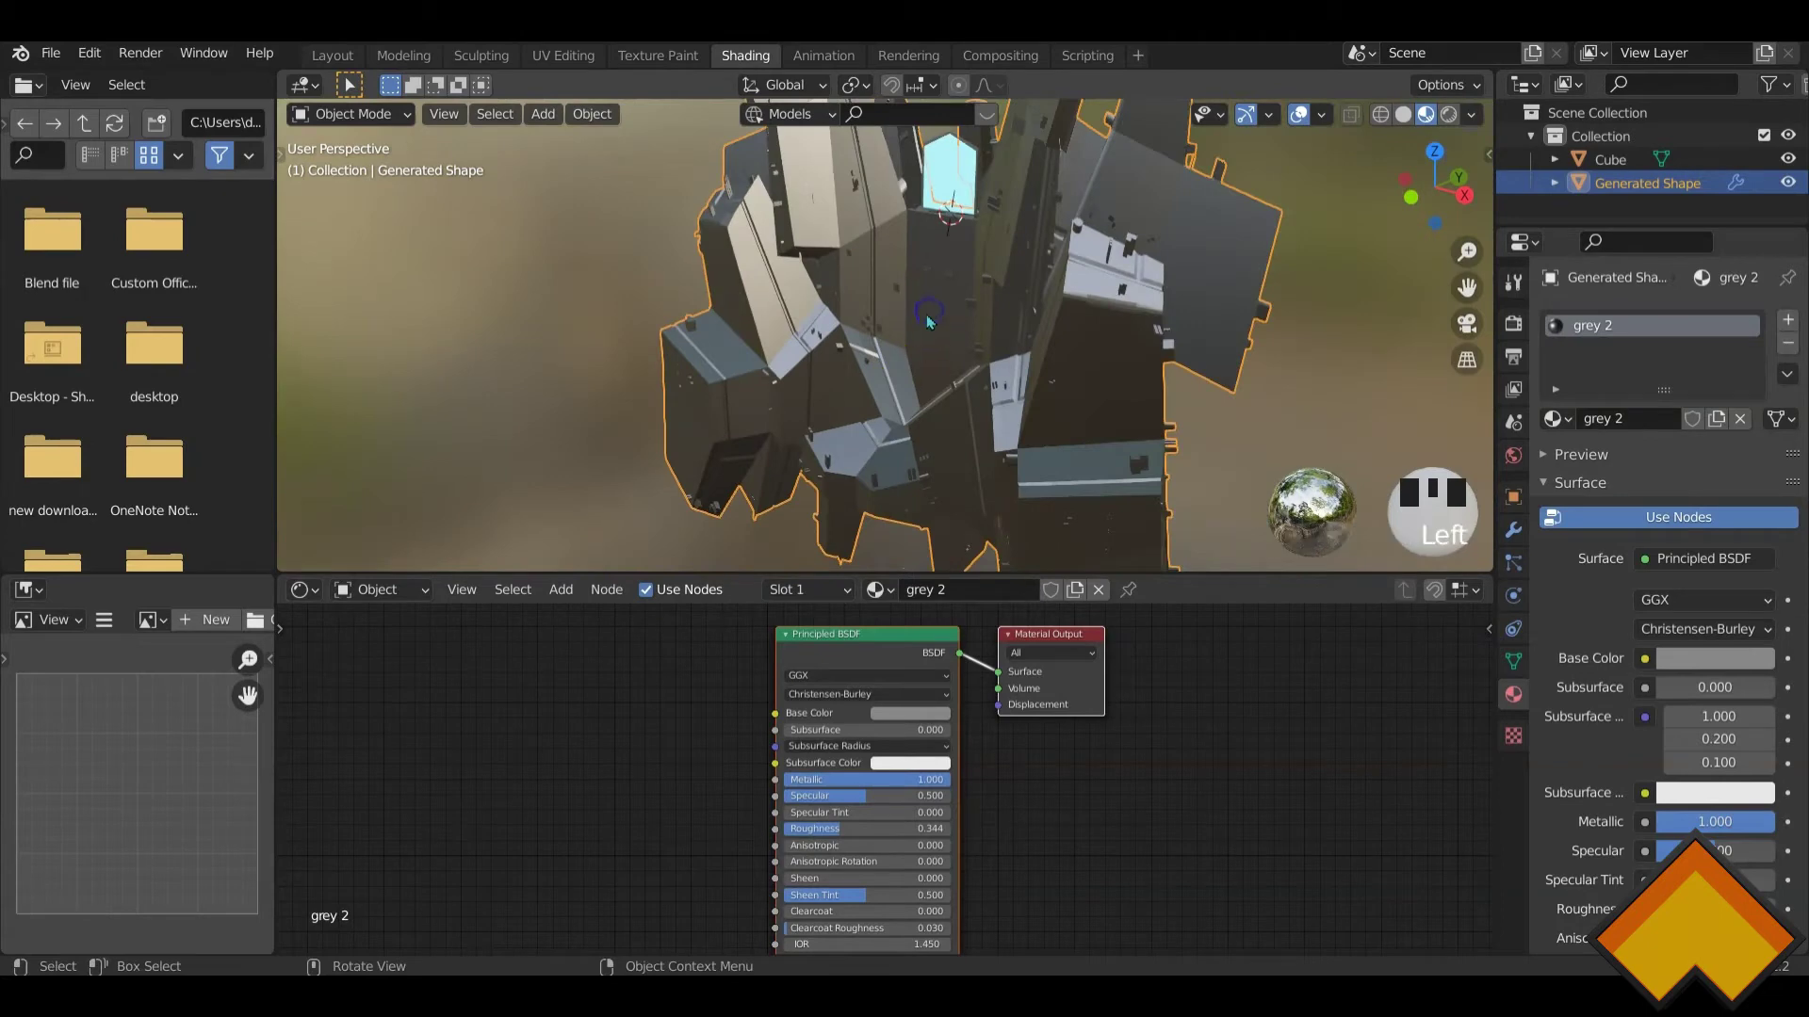
key("Tab")
middle_click_drag(925, 327, 984, 362)
scroll(984, 363, "up", 6)
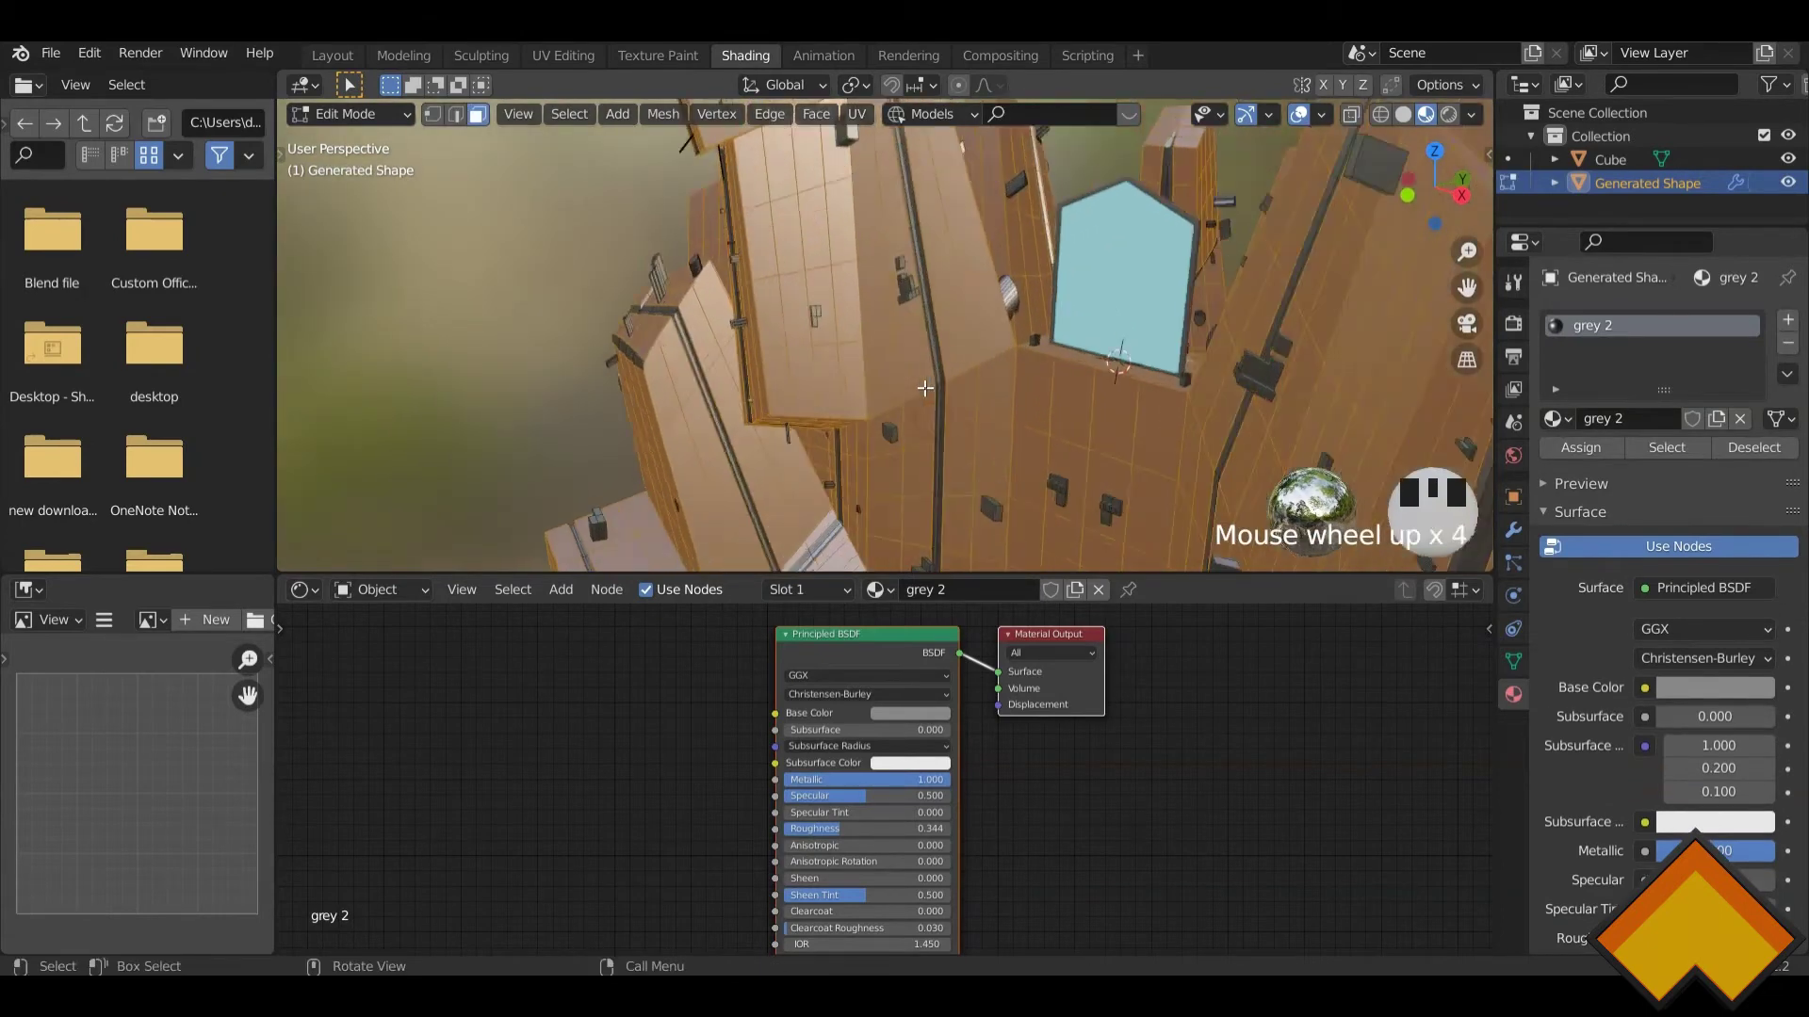
left_click(1787, 320)
key("alt+a")
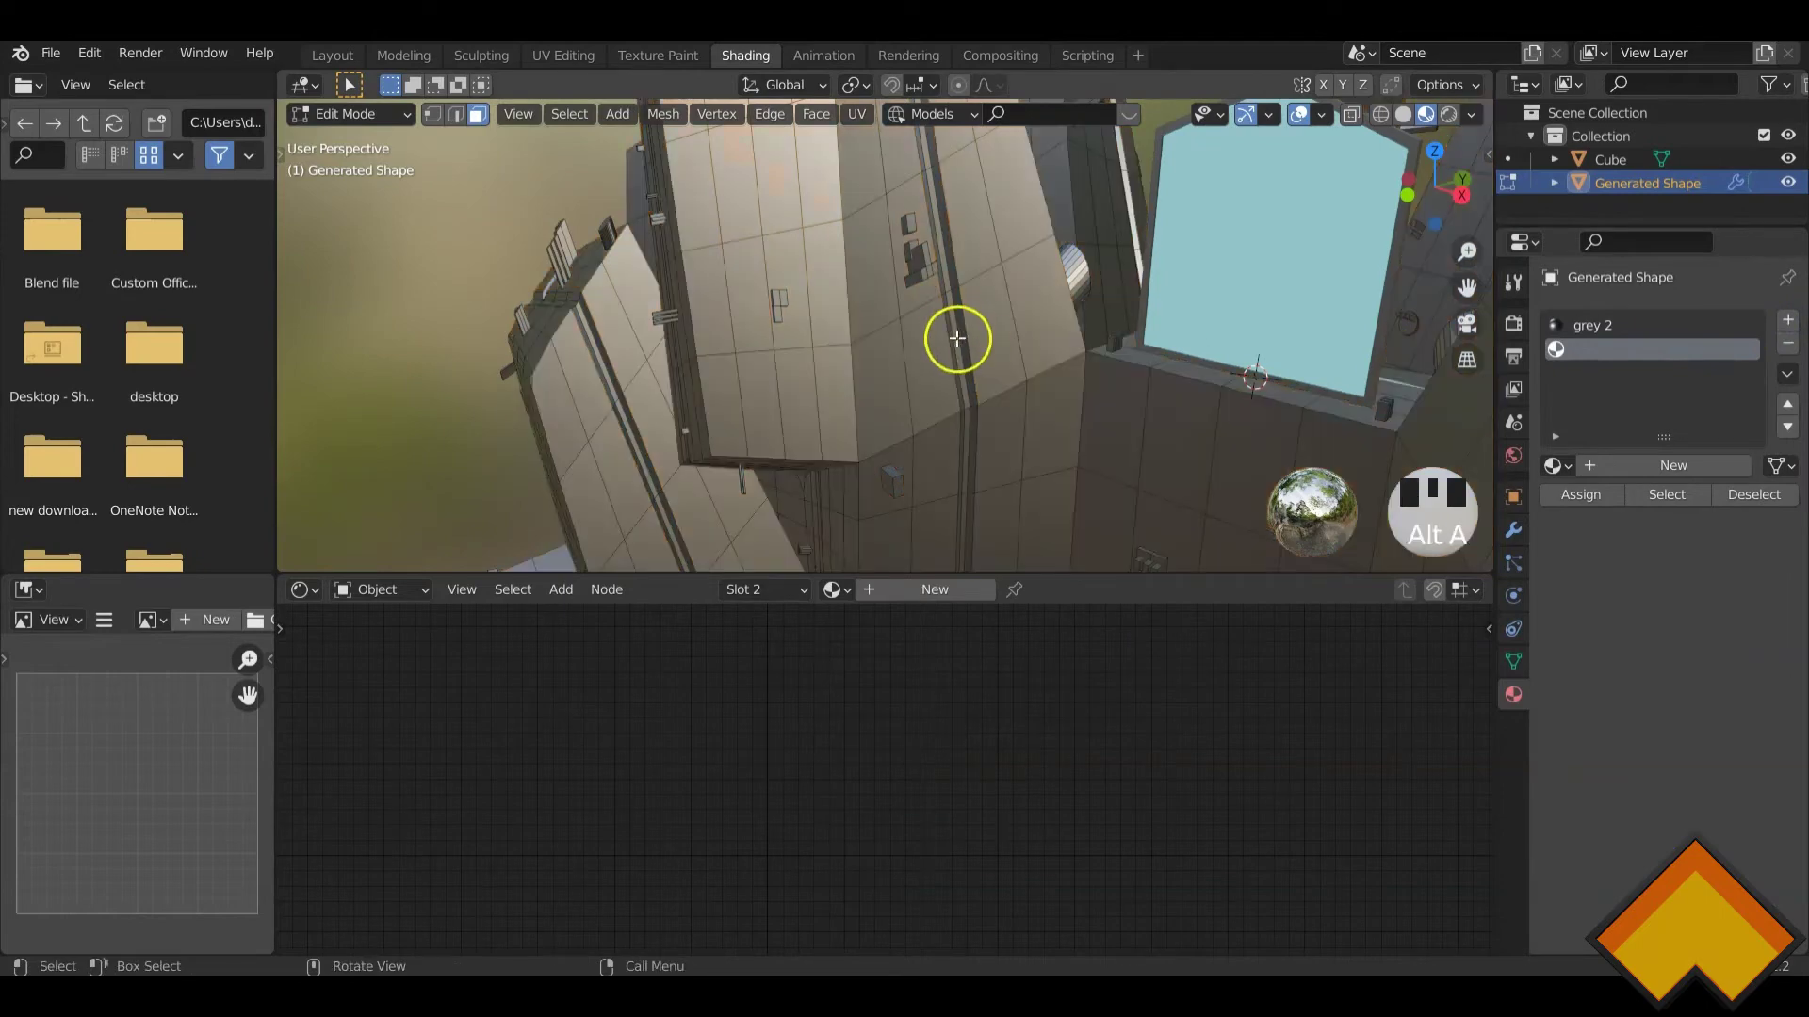
- Select the face loop running along the recessed groove of the slanted tower beside the glowing portal panel
left_click(946, 291)
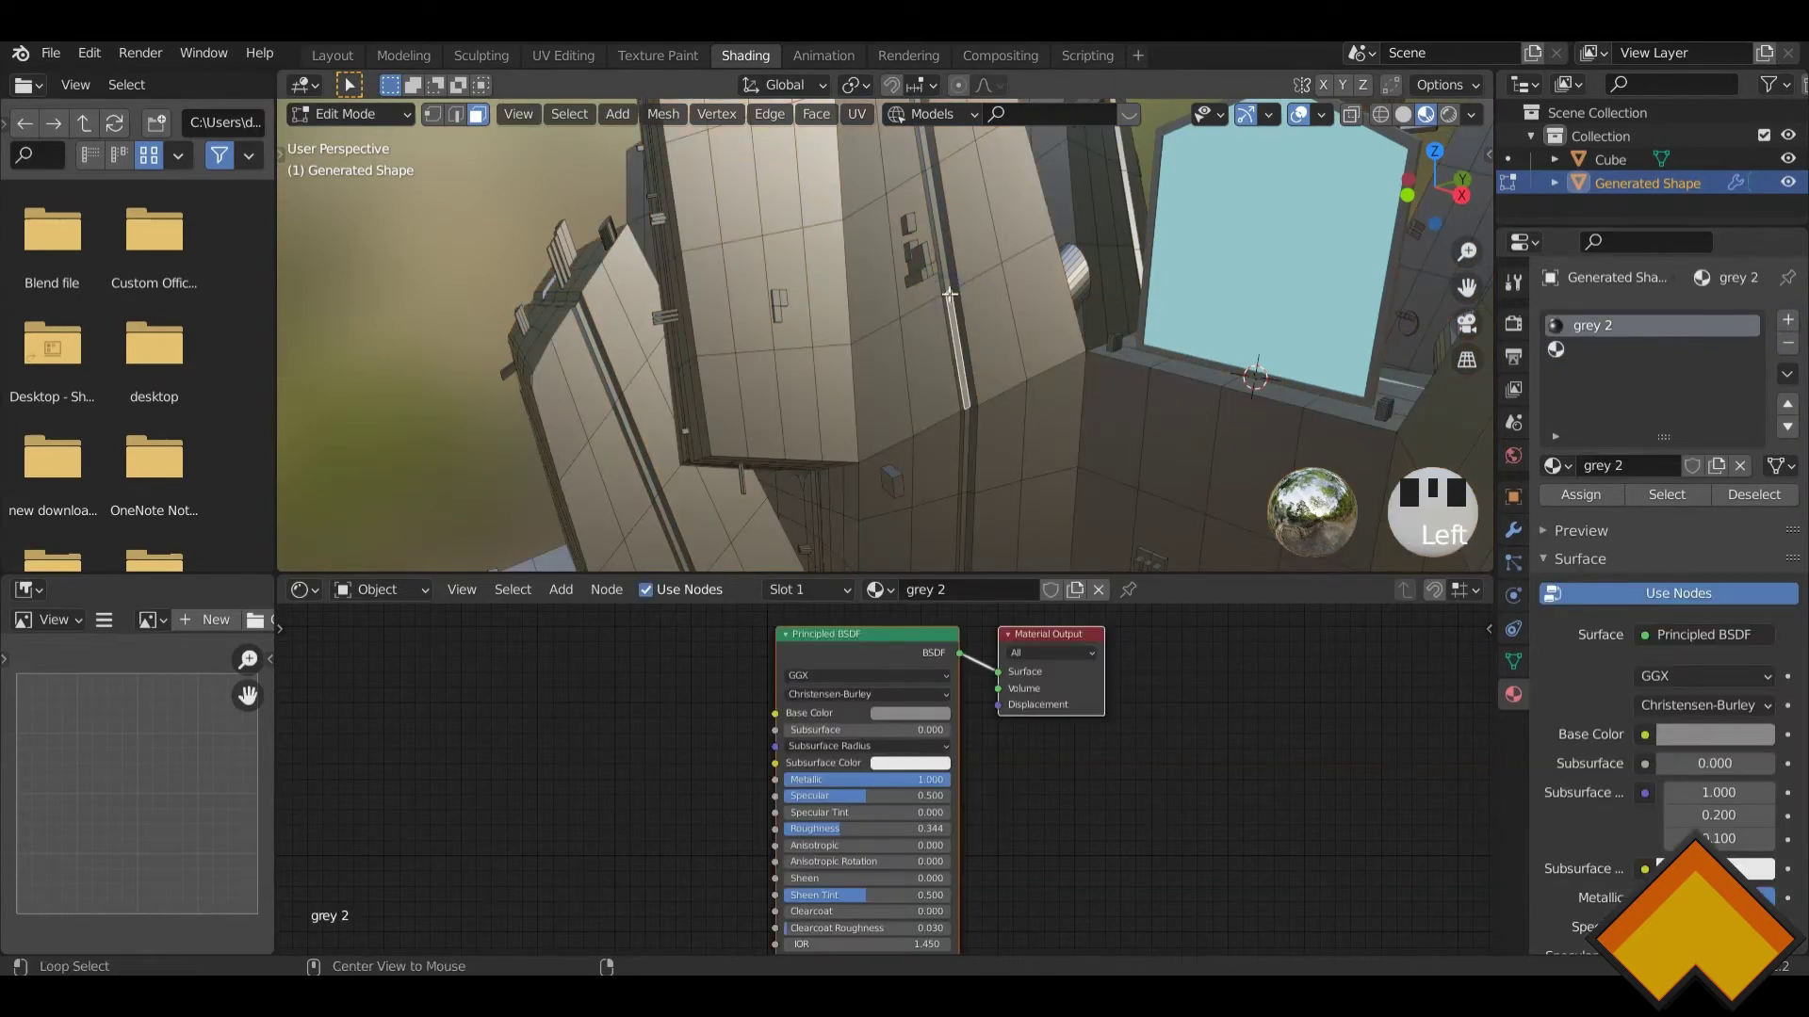
left_click(950, 294, "alt")
left_click(952, 285, "alt")
scroll(998, 299, "up", 4)
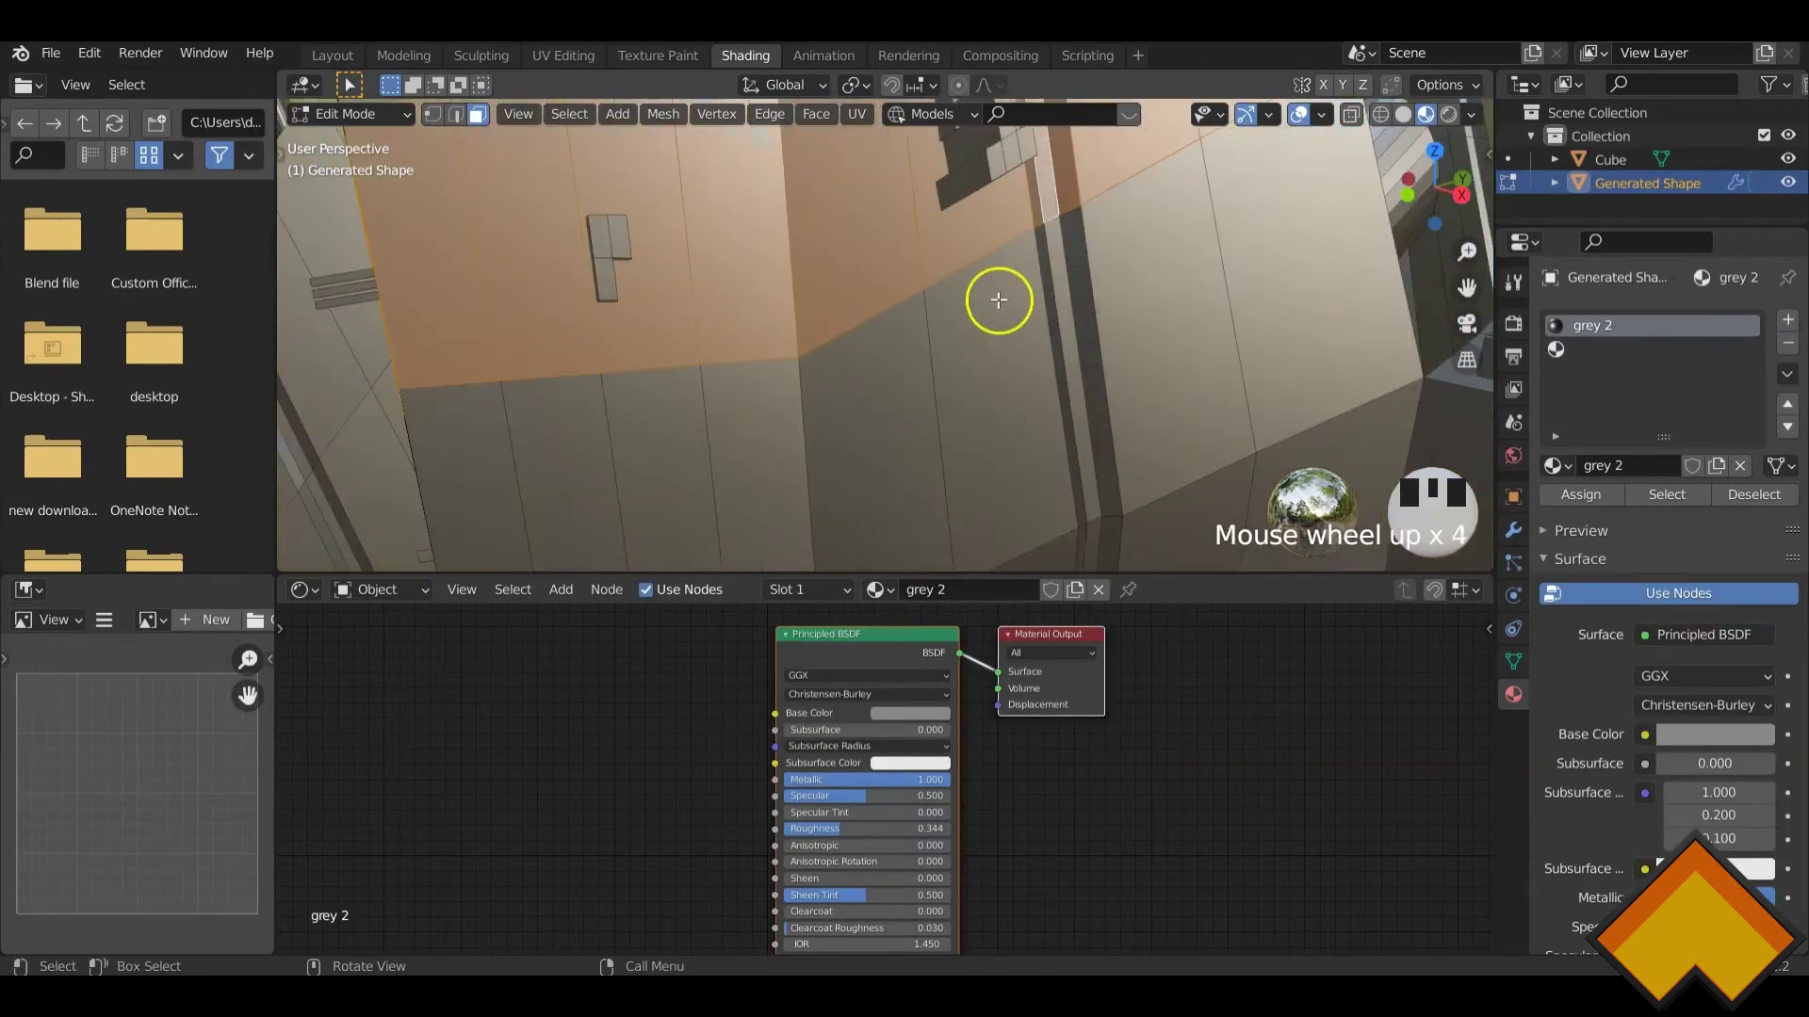
middle_click_drag(998, 300, 1005, 243)
left_click(1012, 247, "alt")
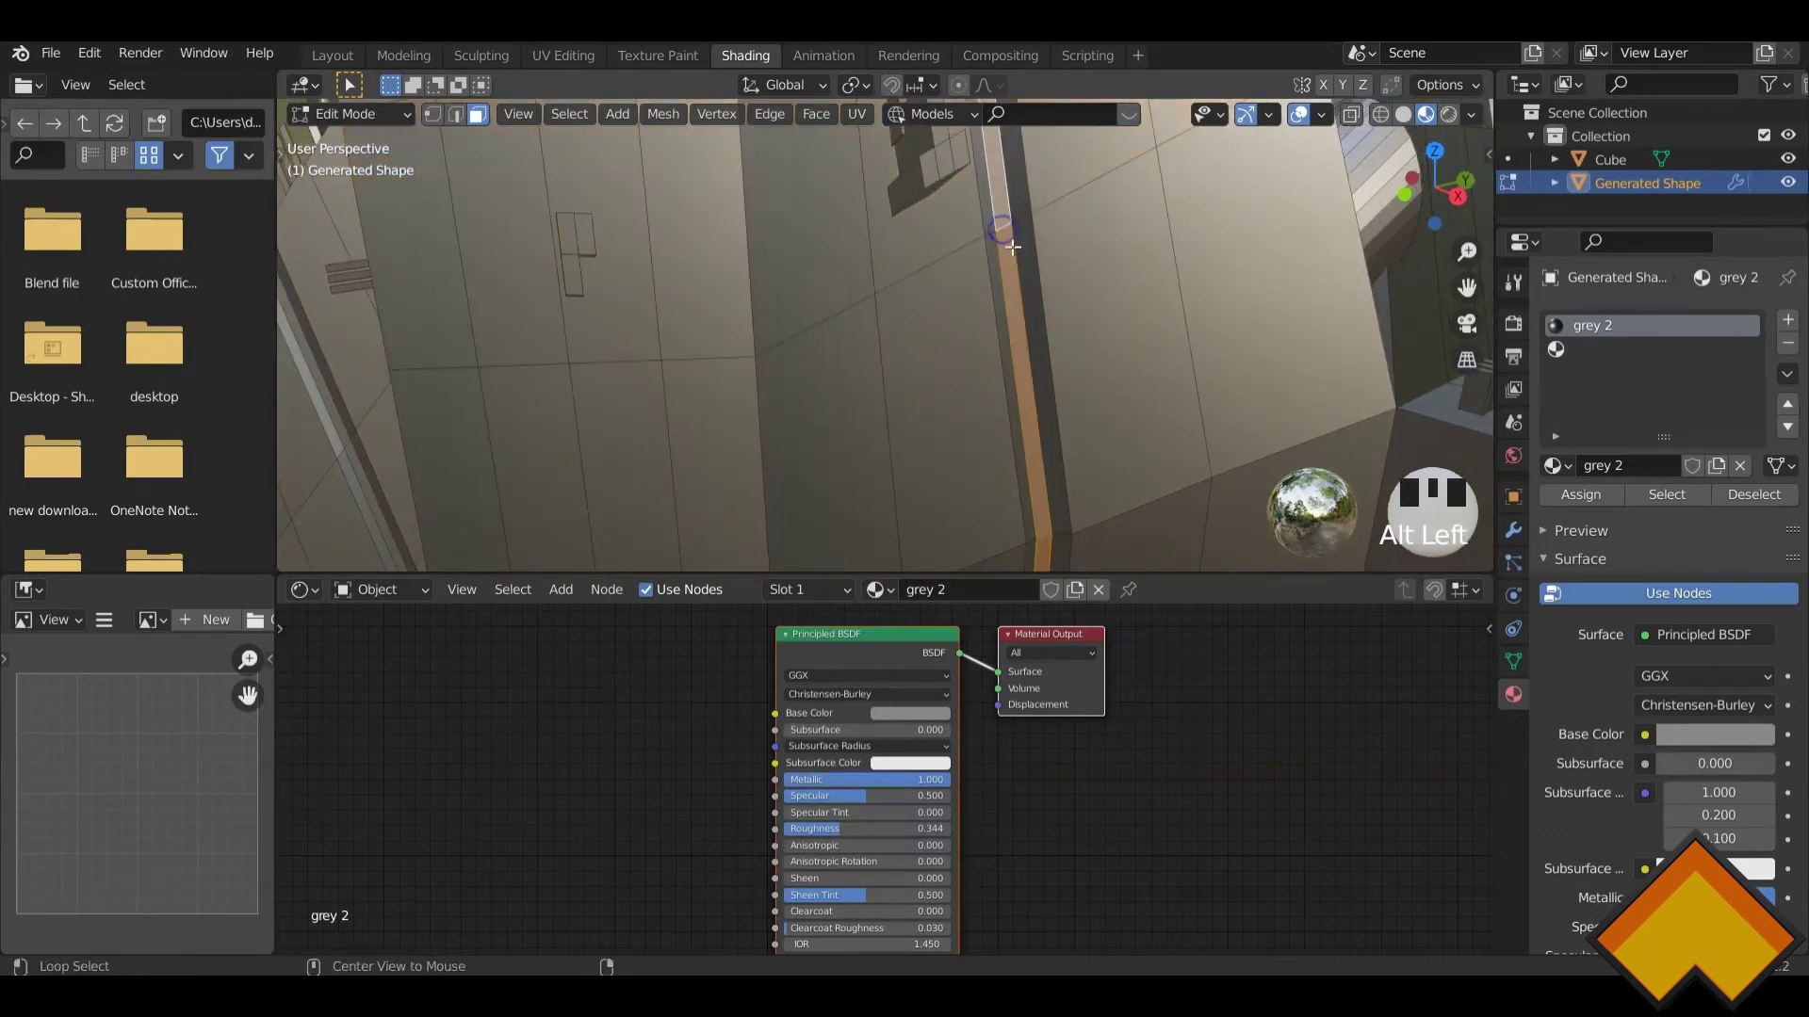
- Add the groove face loop on the dark inner tower face to the selection
scroll(1013, 247, "down", 10)
middle_click_drag(949, 444, 918, 395)
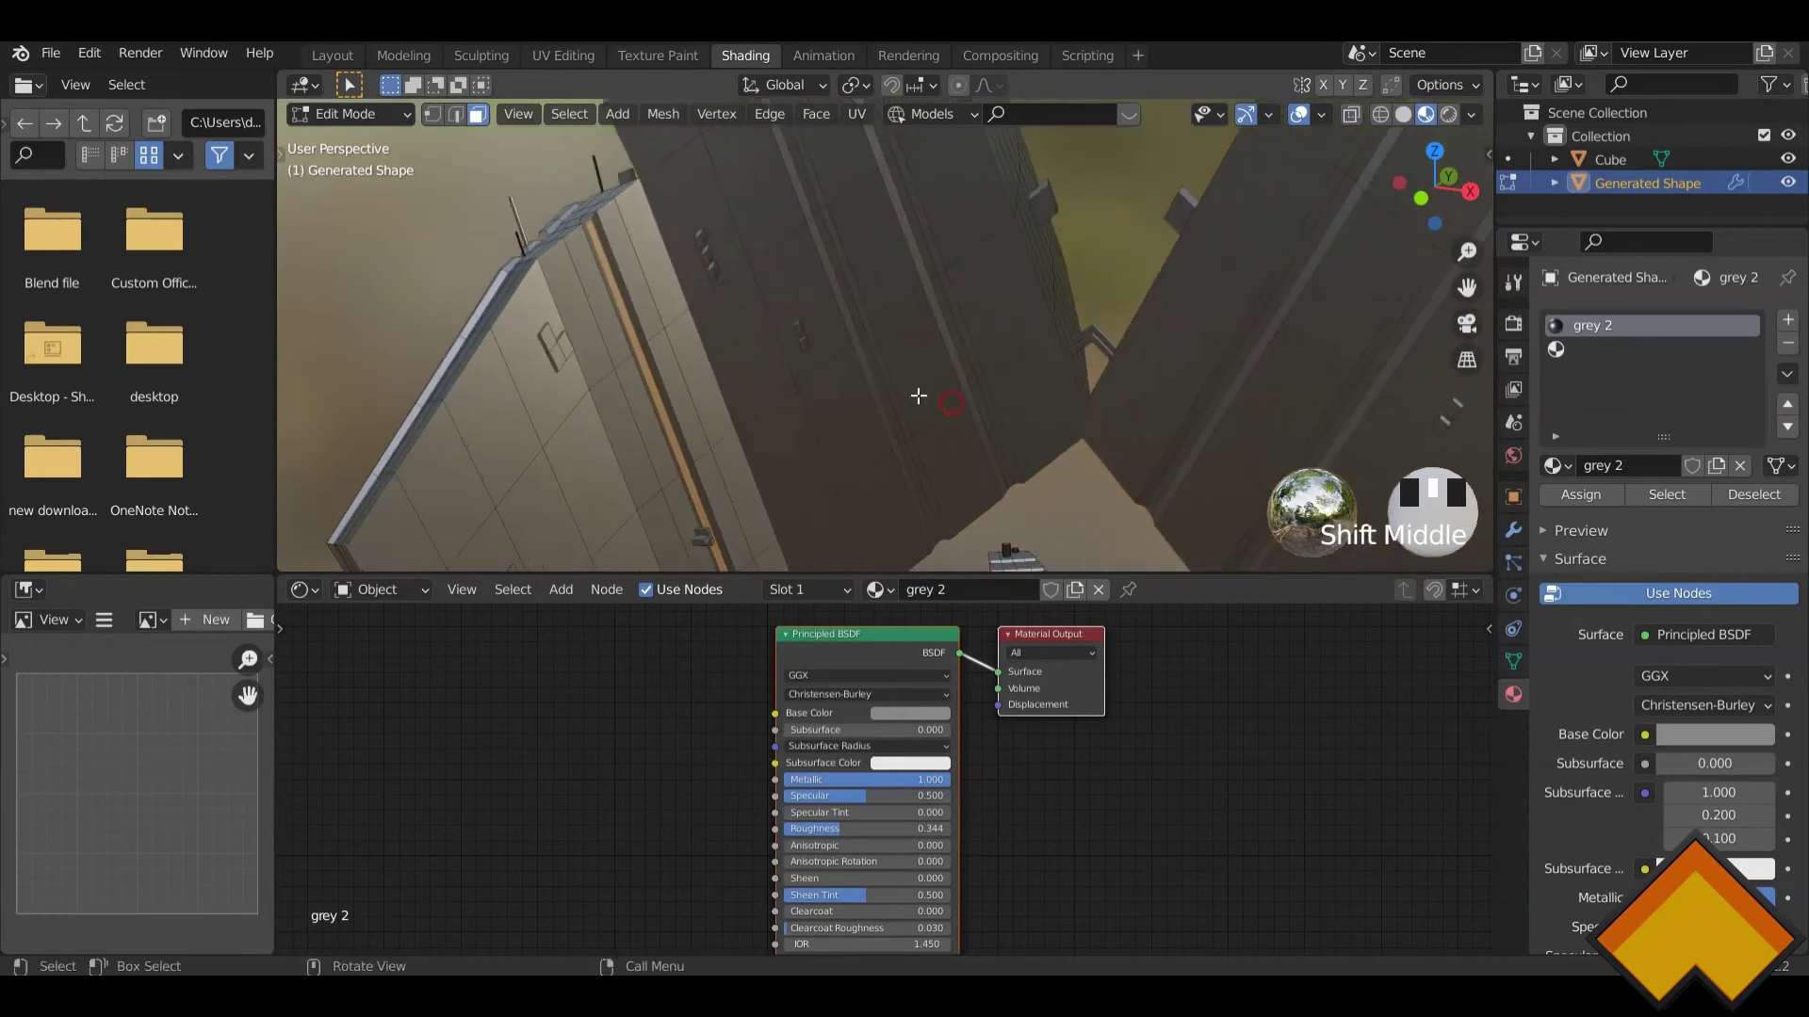
left_click(912, 364, "alt+shift")
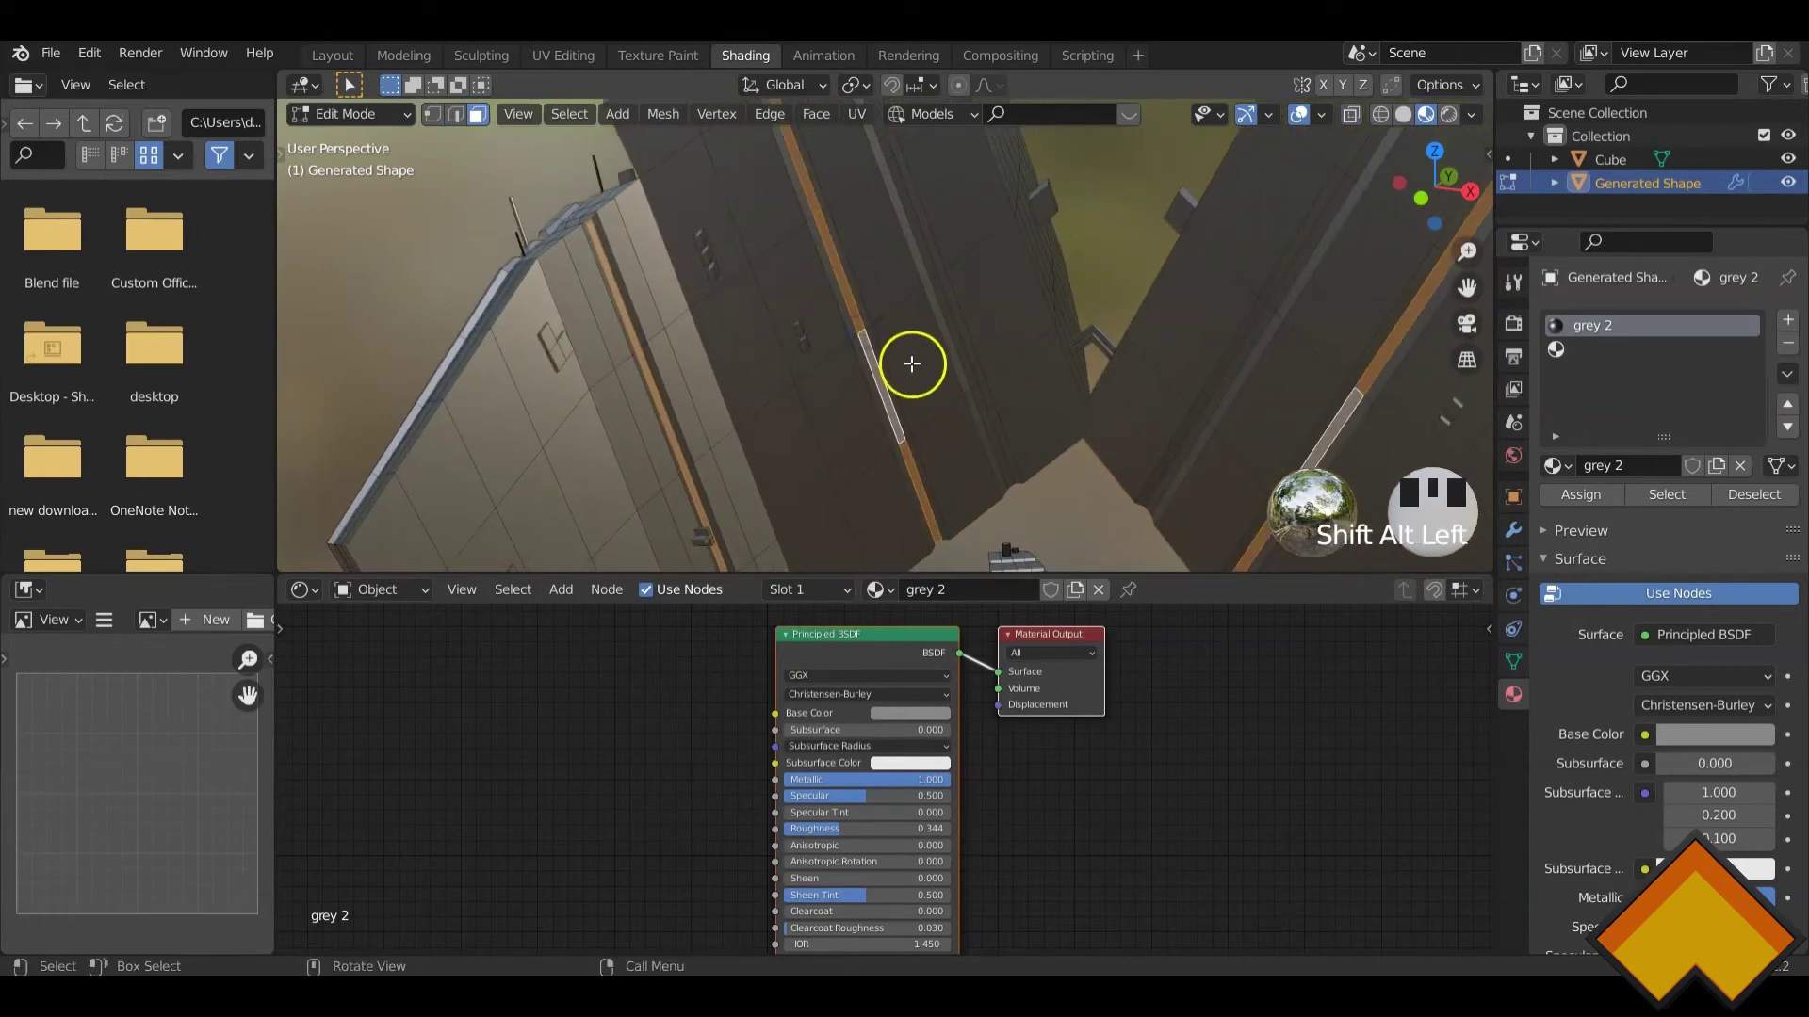
- Extend the face selection with the remaining long groove loops on the upper tower sections
scroll(936, 355, "down", 5)
middle_click_drag(937, 355, 860, 302, "shift")
scroll(873, 342, "up", 7)
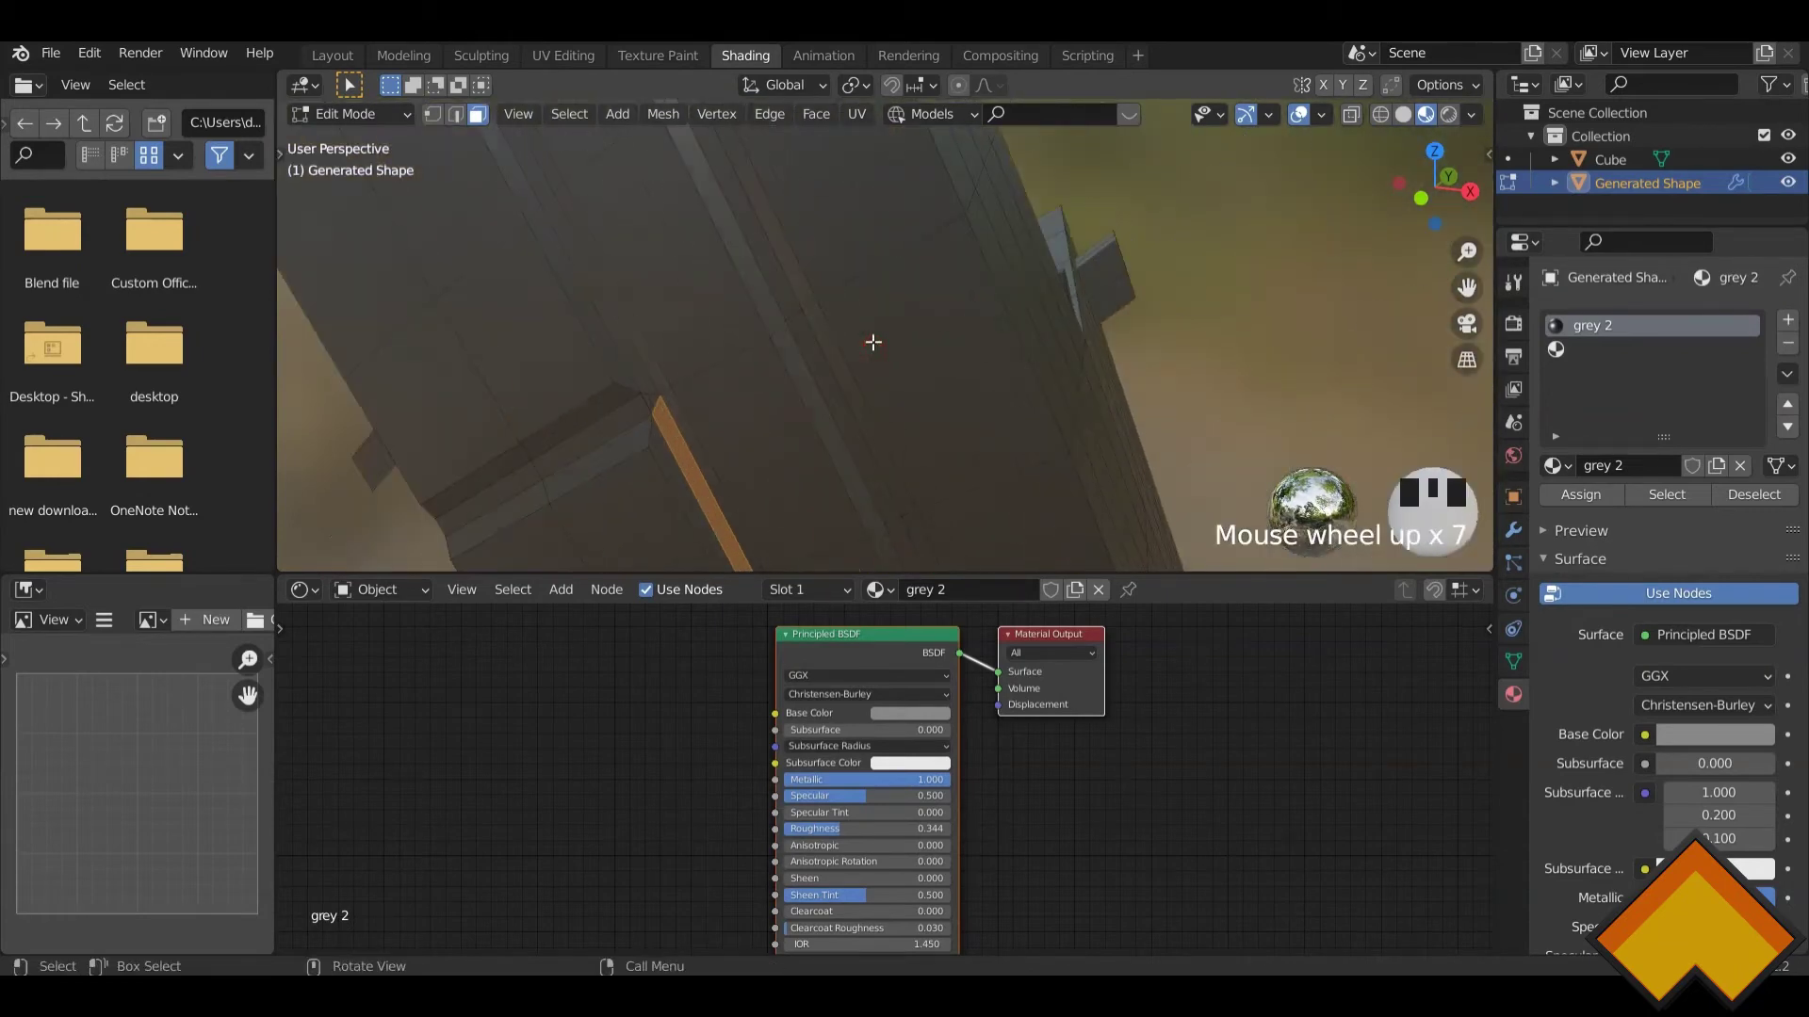
left_click(794, 317, "alt+shift")
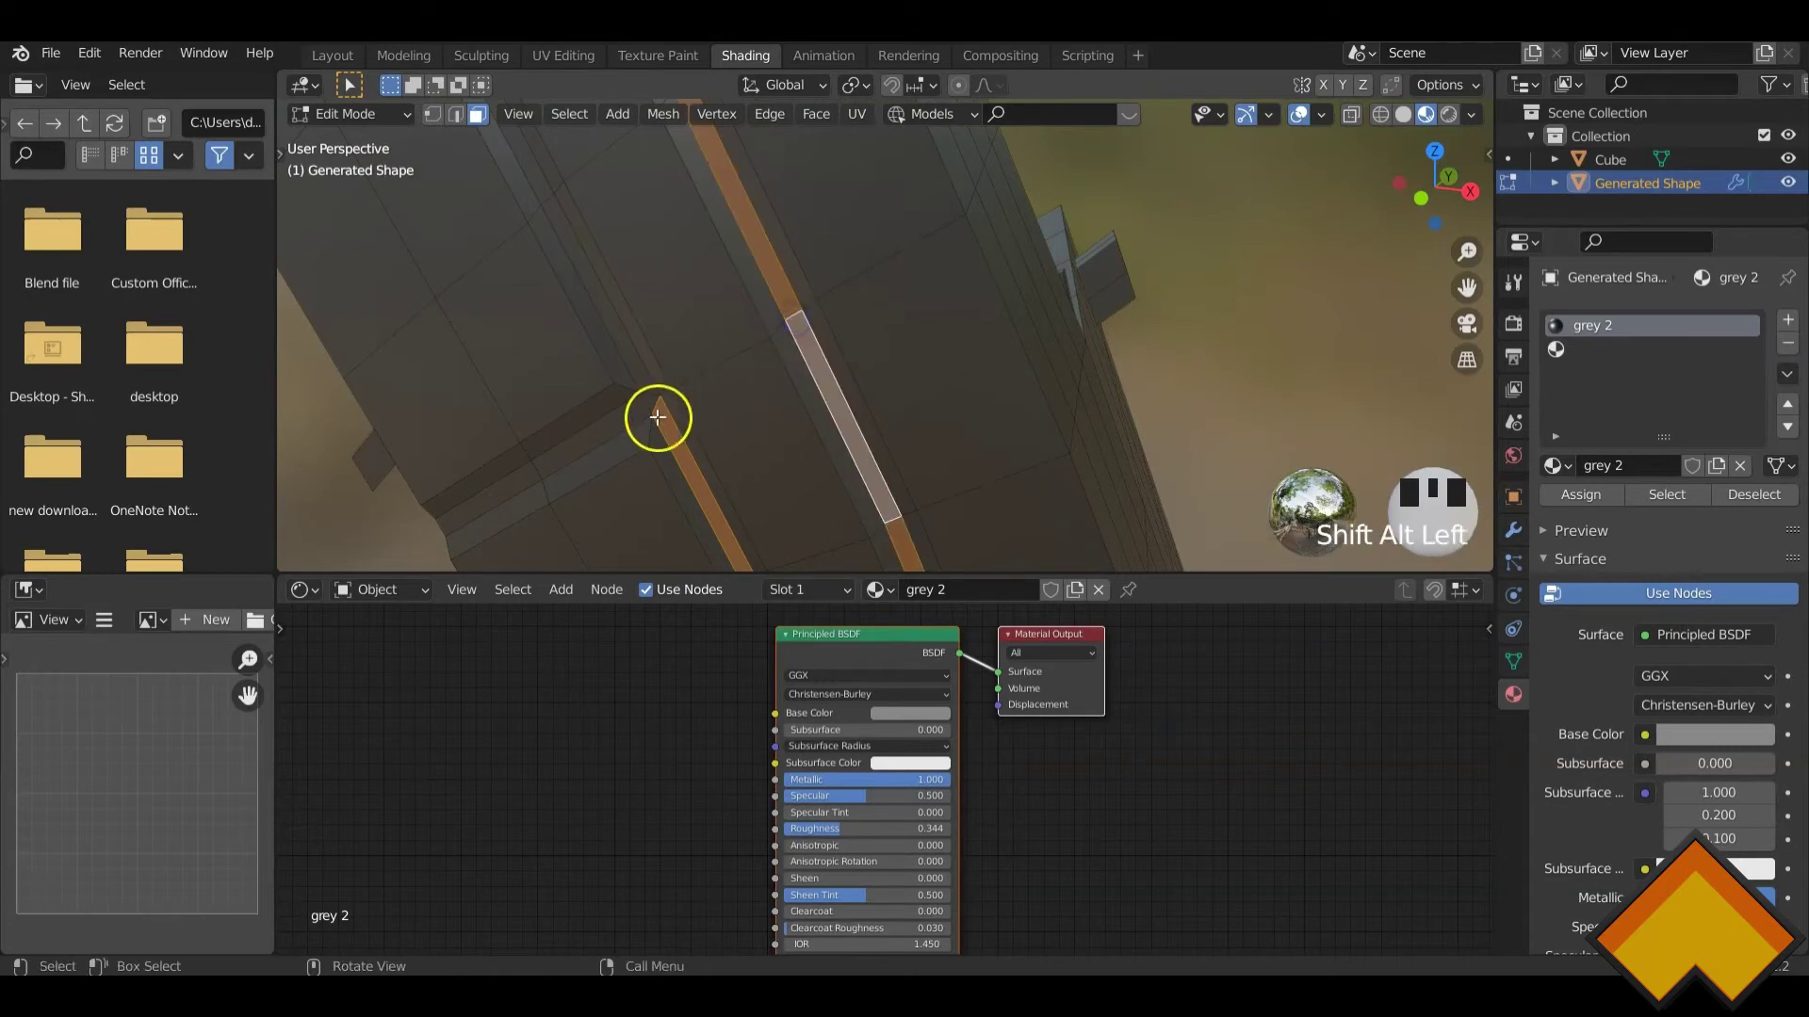
left_click(528, 468, "alt+shift")
middle_click_drag(667, 352, 1174, 314, "shift")
left_click(879, 398, "alt+shift")
- Add the branching groove loops across the top of the pale, detailed side block to the face selection
scroll(913, 392, "down", 5)
scroll(1053, 456, "down", 3)
middle_click_drag(1053, 456, 989, 372)
scroll(881, 415, "up", 5)
scroll(872, 408, "down", 3)
scroll(937, 449, "up", 3)
scroll(1020, 419, "up", 2)
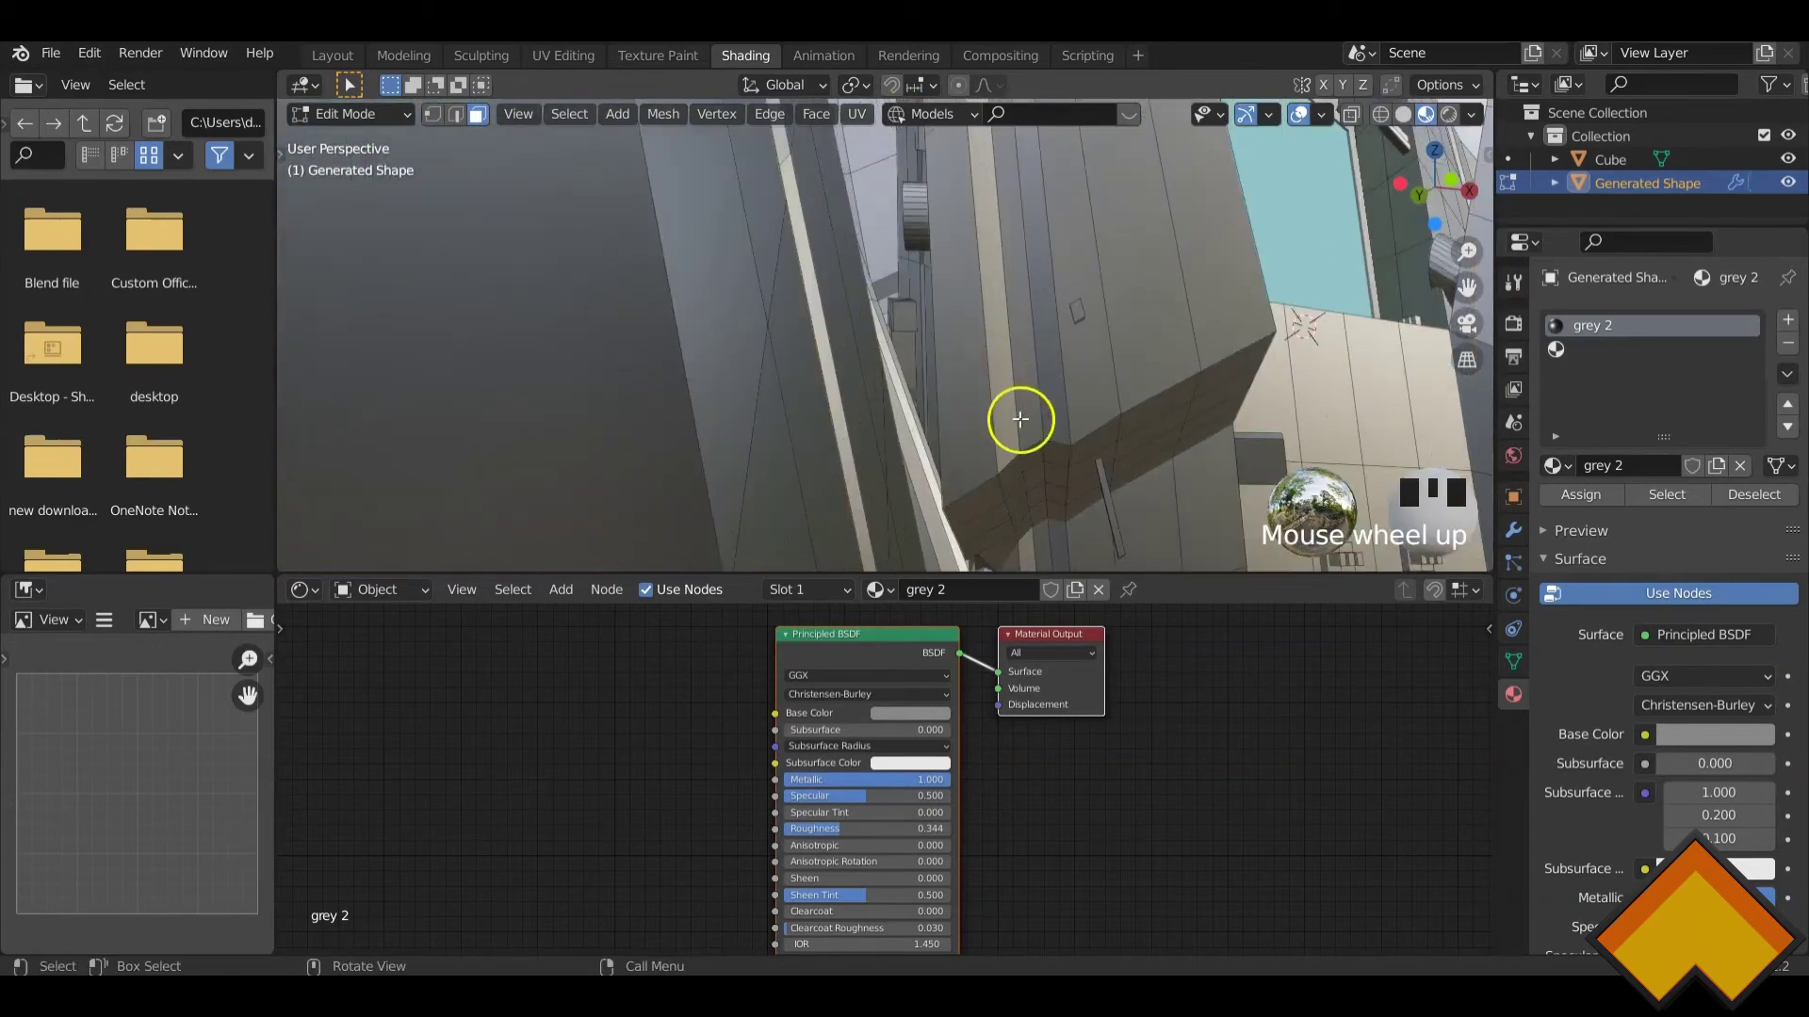
scroll(1028, 446, "down", 4)
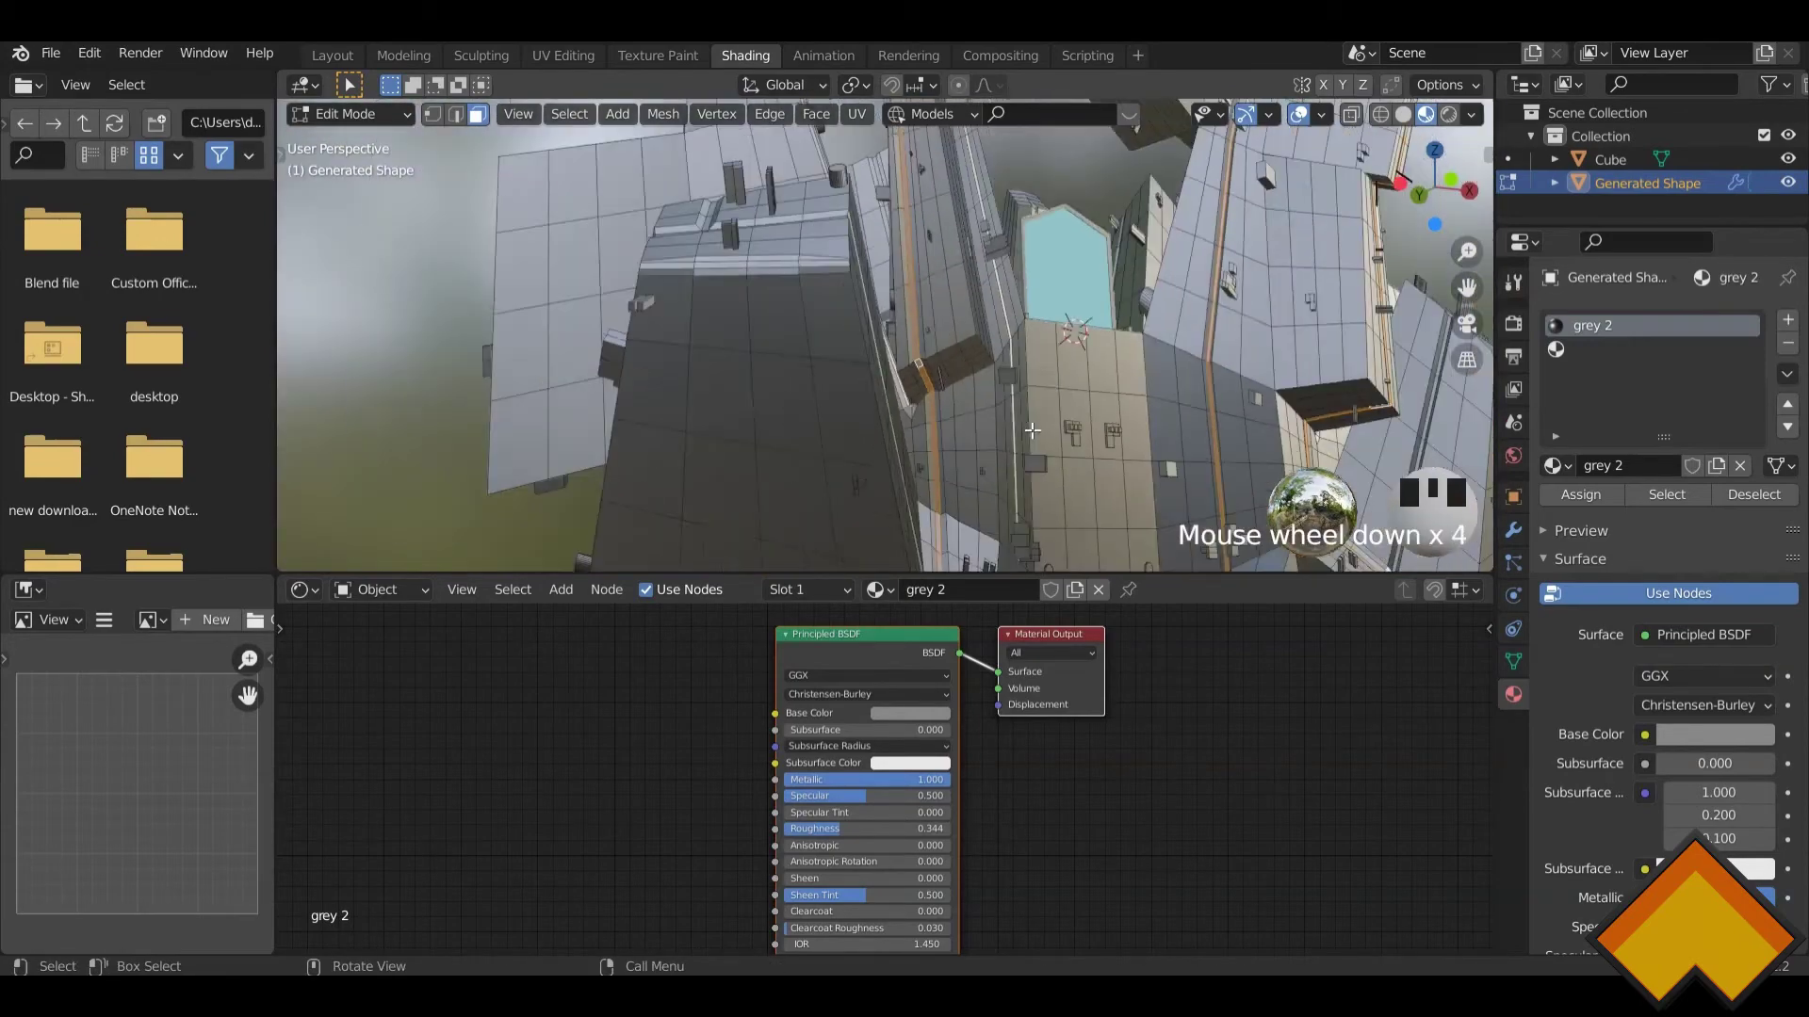
middle_click_drag(1028, 445, 930, 475)
scroll(750, 407, "up", 4)
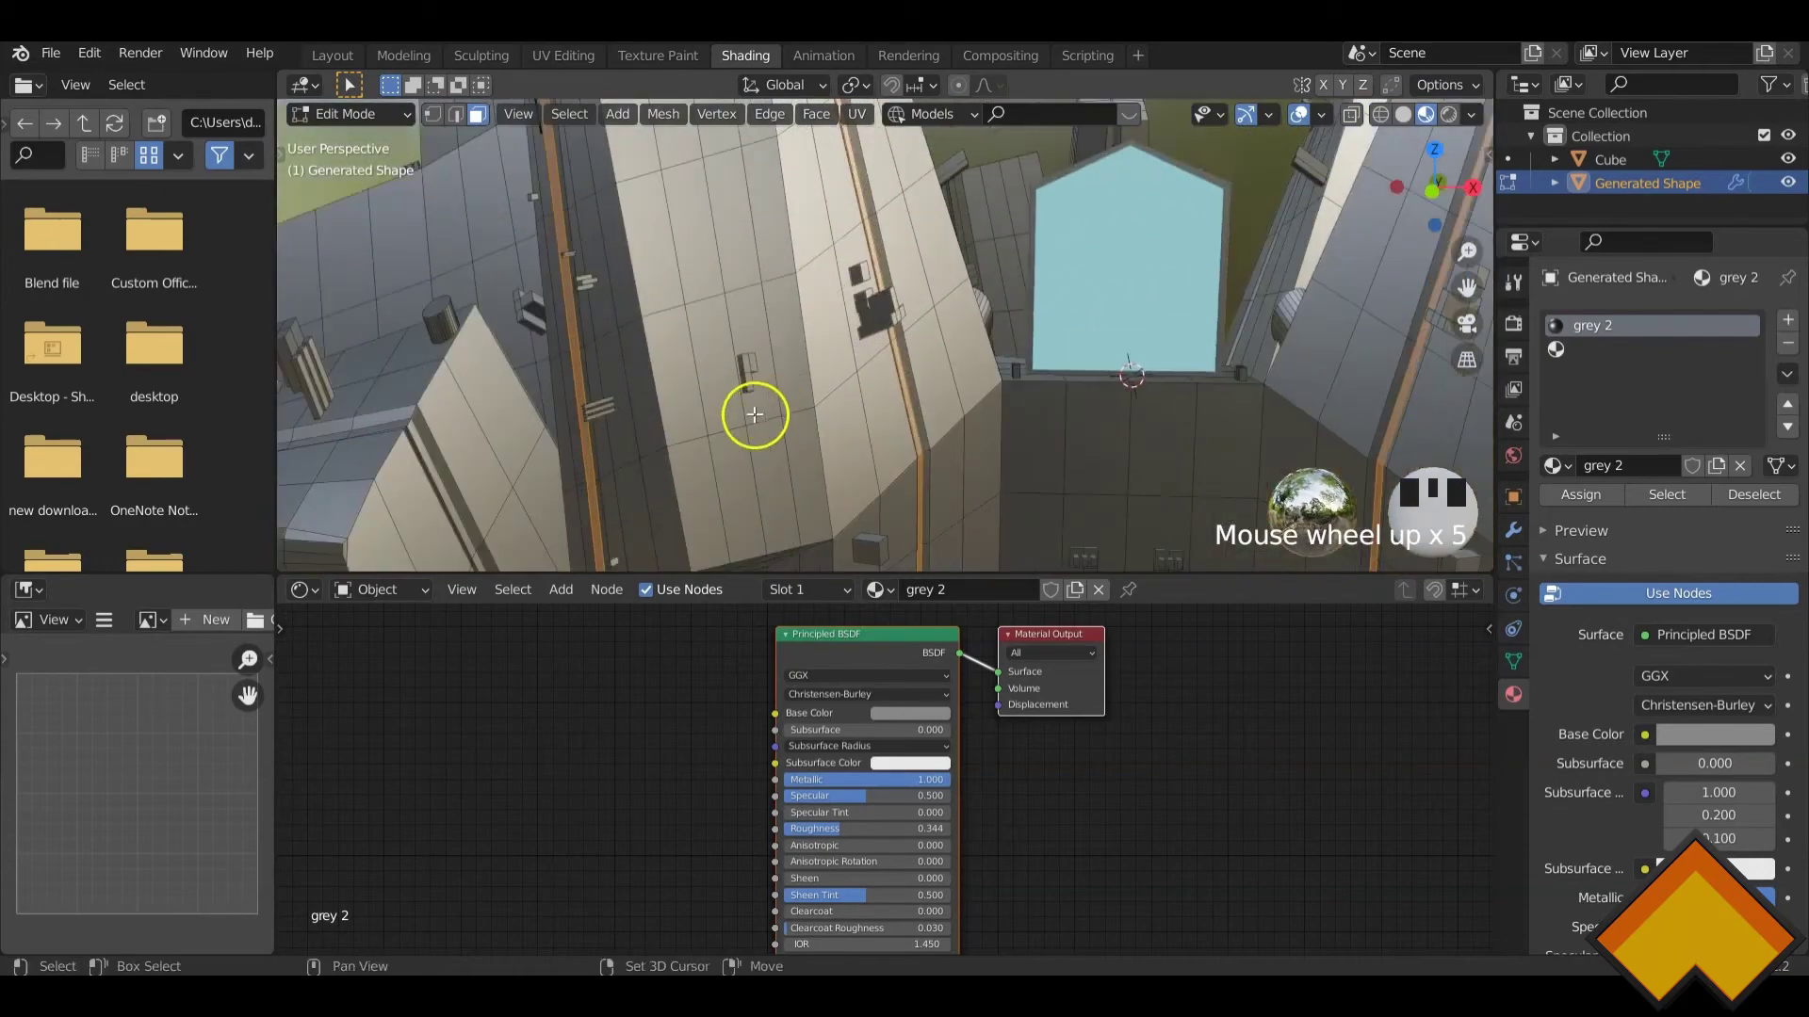
middle_click_drag(751, 408, 1005, 309)
scroll(957, 331, "up", 2)
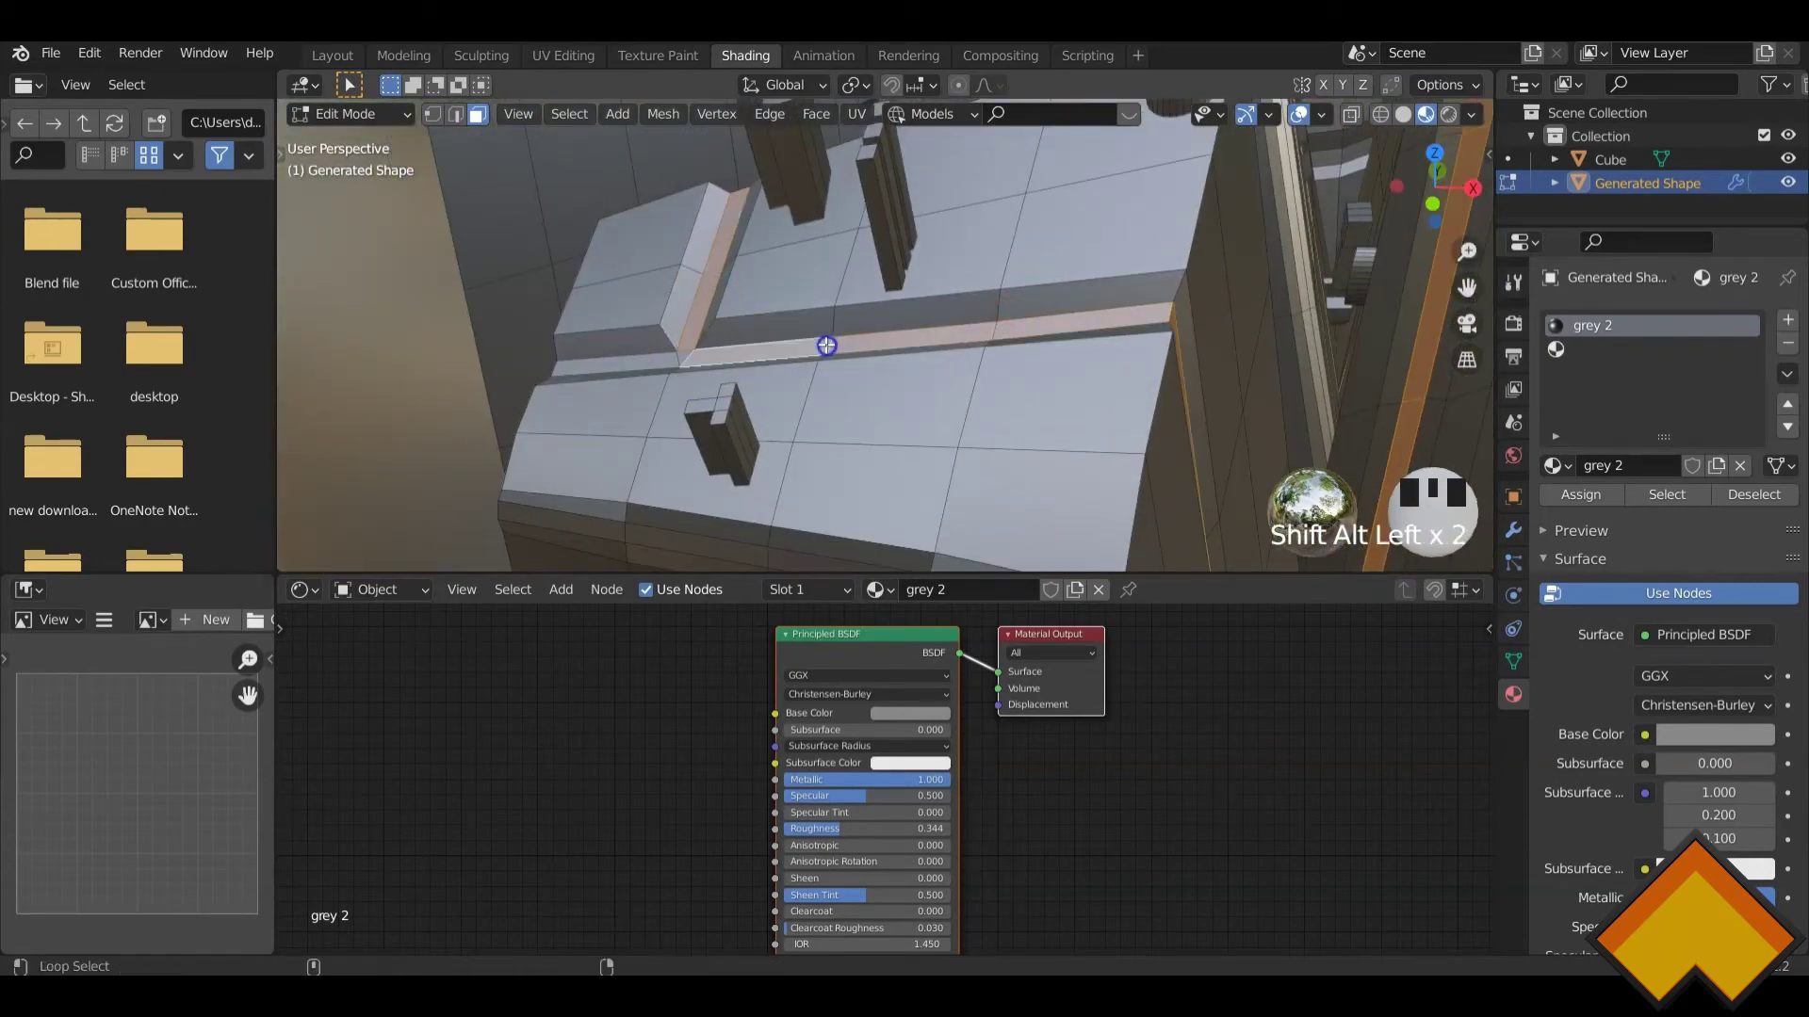
middle_click_drag(840, 347, 827, 370)
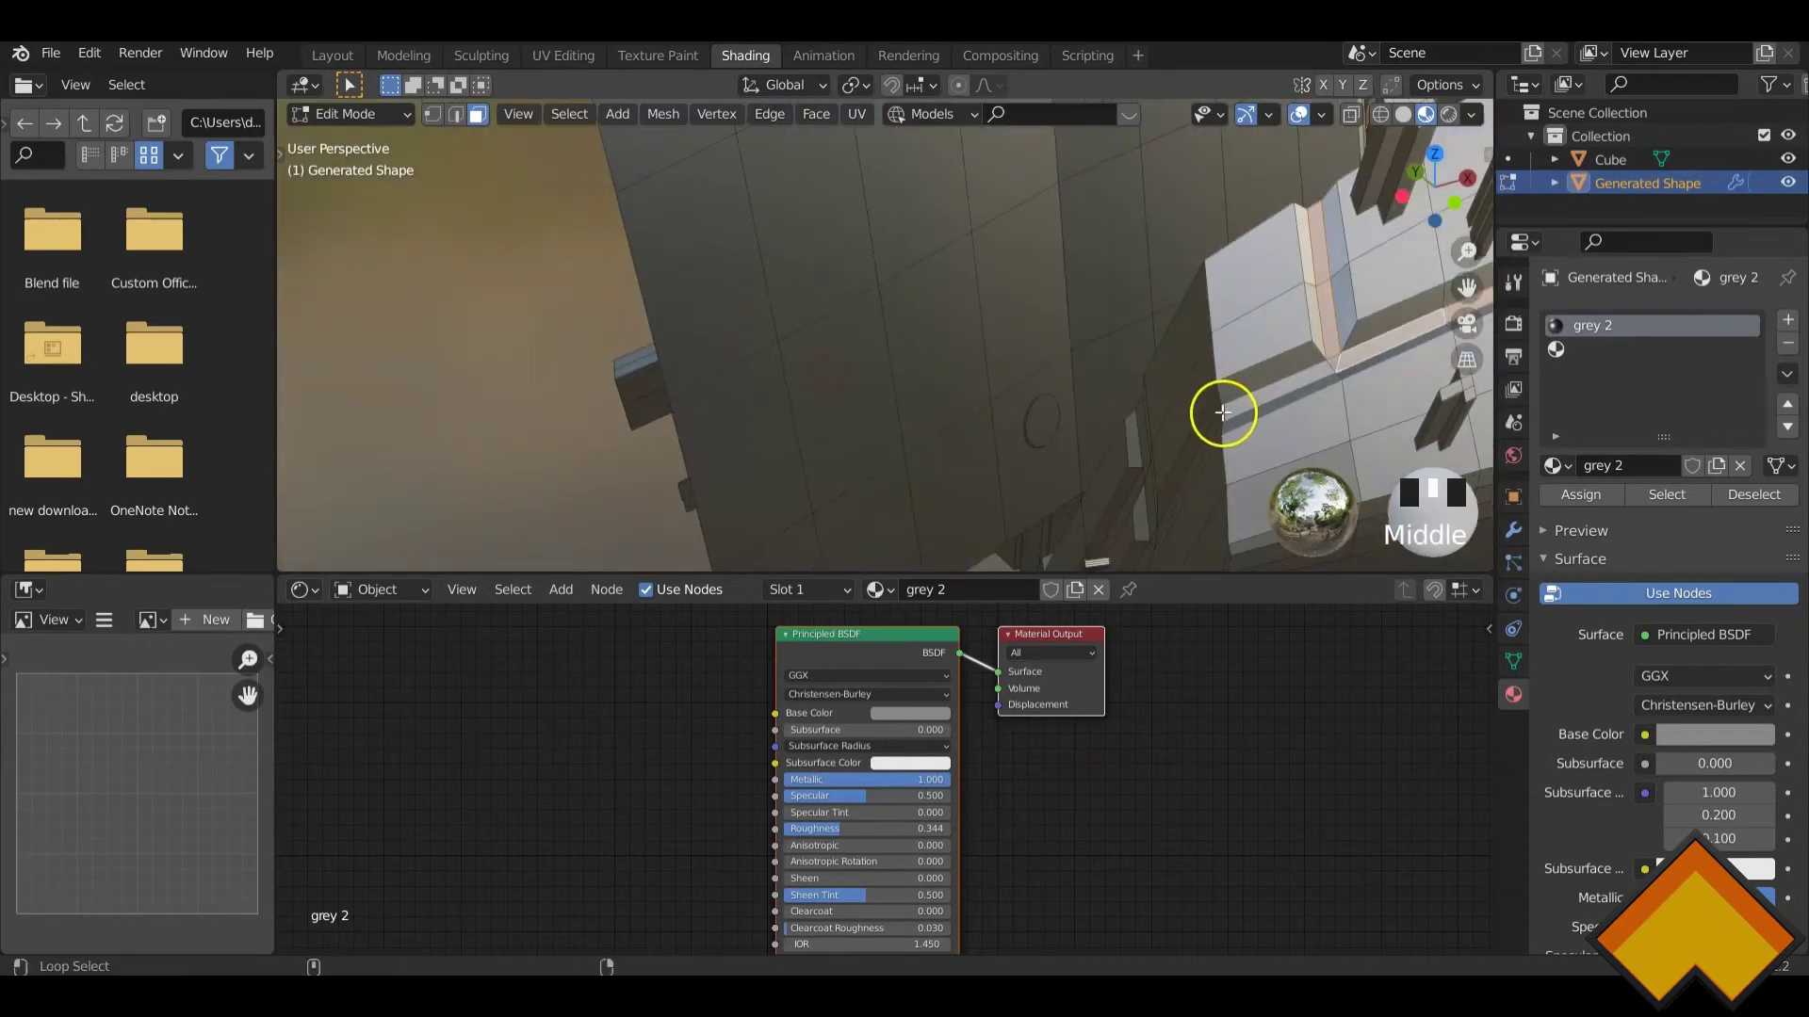
- Add the groove loop crossing the slanted pale block and continuing down its front side to the selection
middle_click_drag(1222, 409, 1131, 362)
scroll(1127, 358, "down", 5)
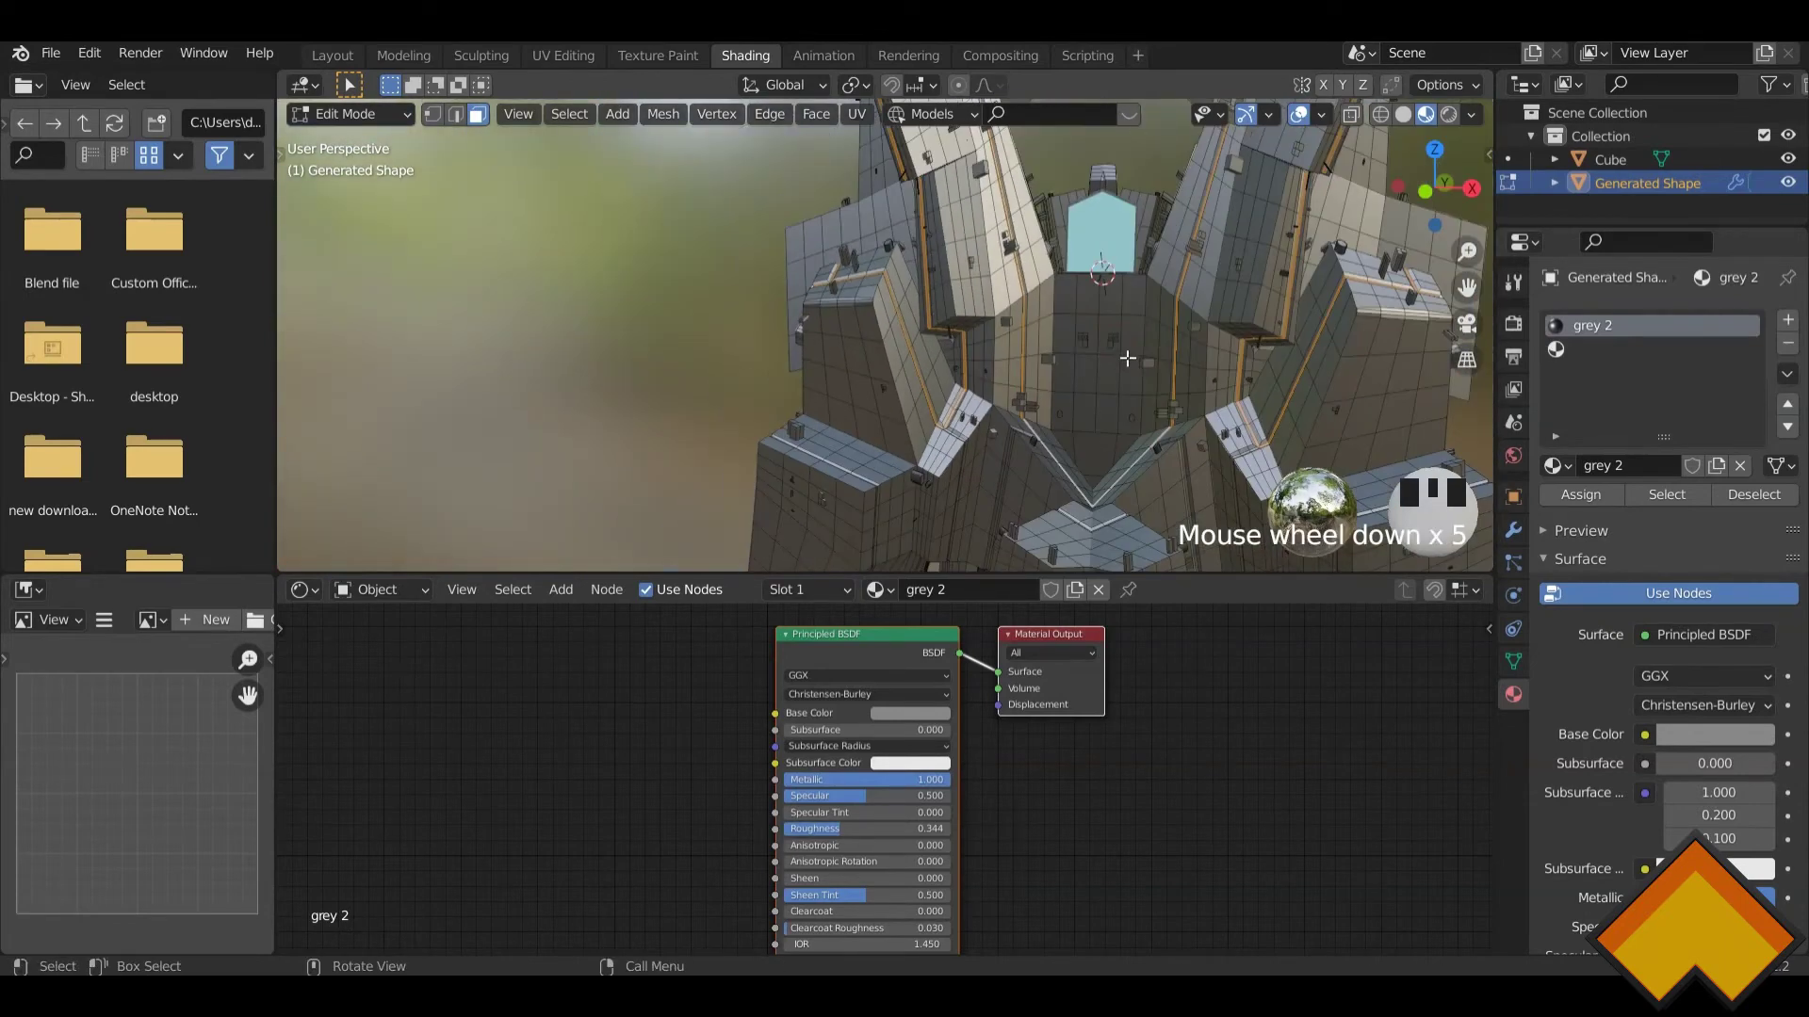
scroll(1042, 424, "up", 6)
scroll(1151, 396, "down", 1)
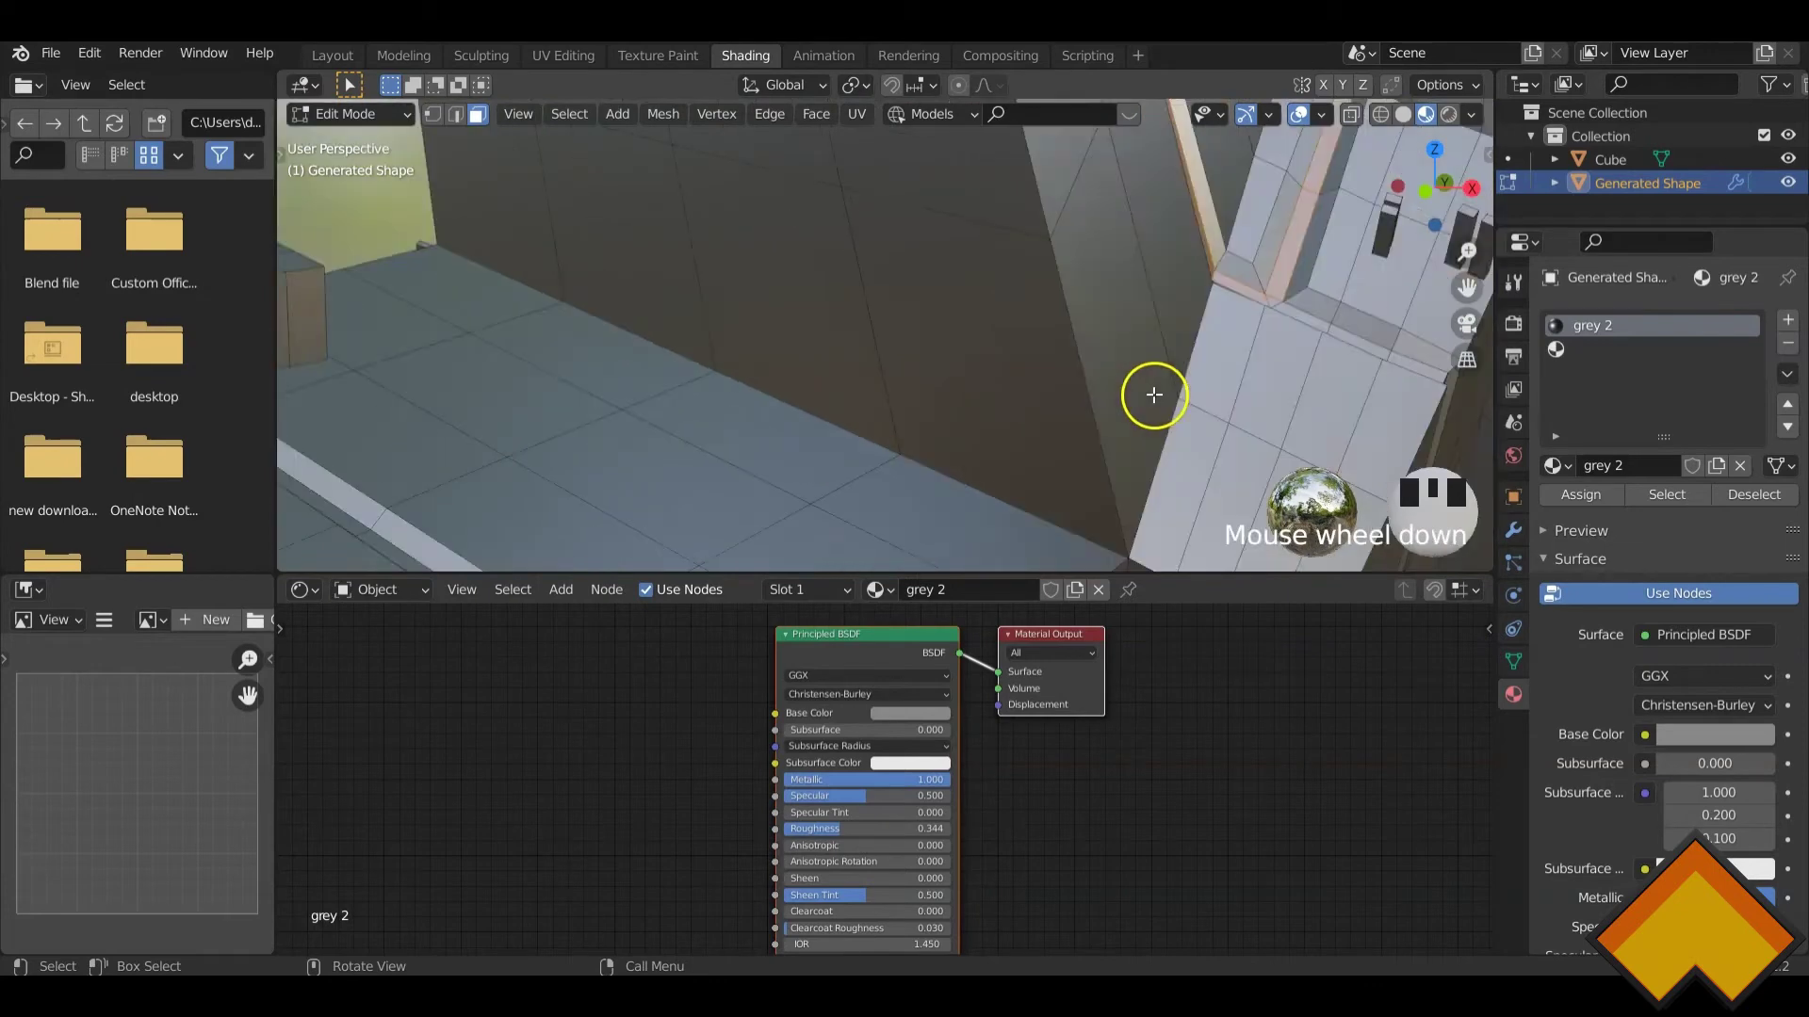
middle_click_drag(1151, 396, 1080, 394)
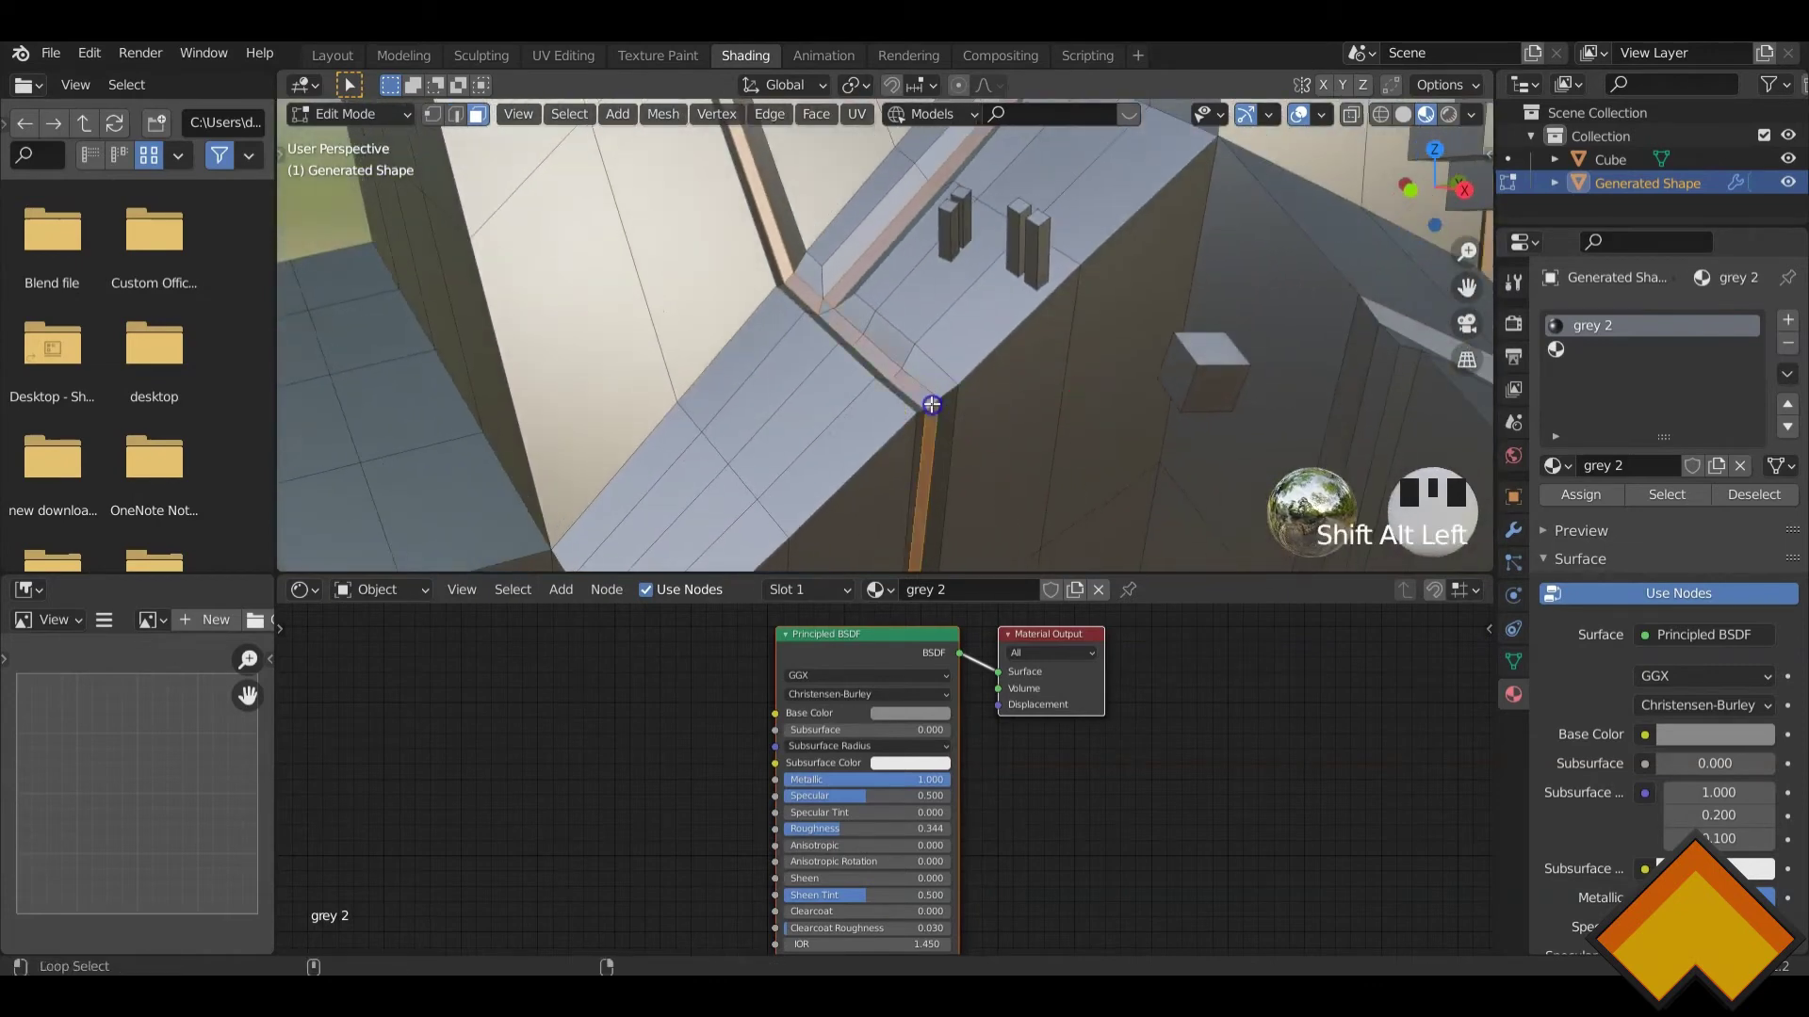
scroll(1129, 412, "down", 1)
- Add the groove loop around the neighbouring sloped ledge and down its side to the selection
middle_click_drag(1213, 374, 1074, 354, "shift")
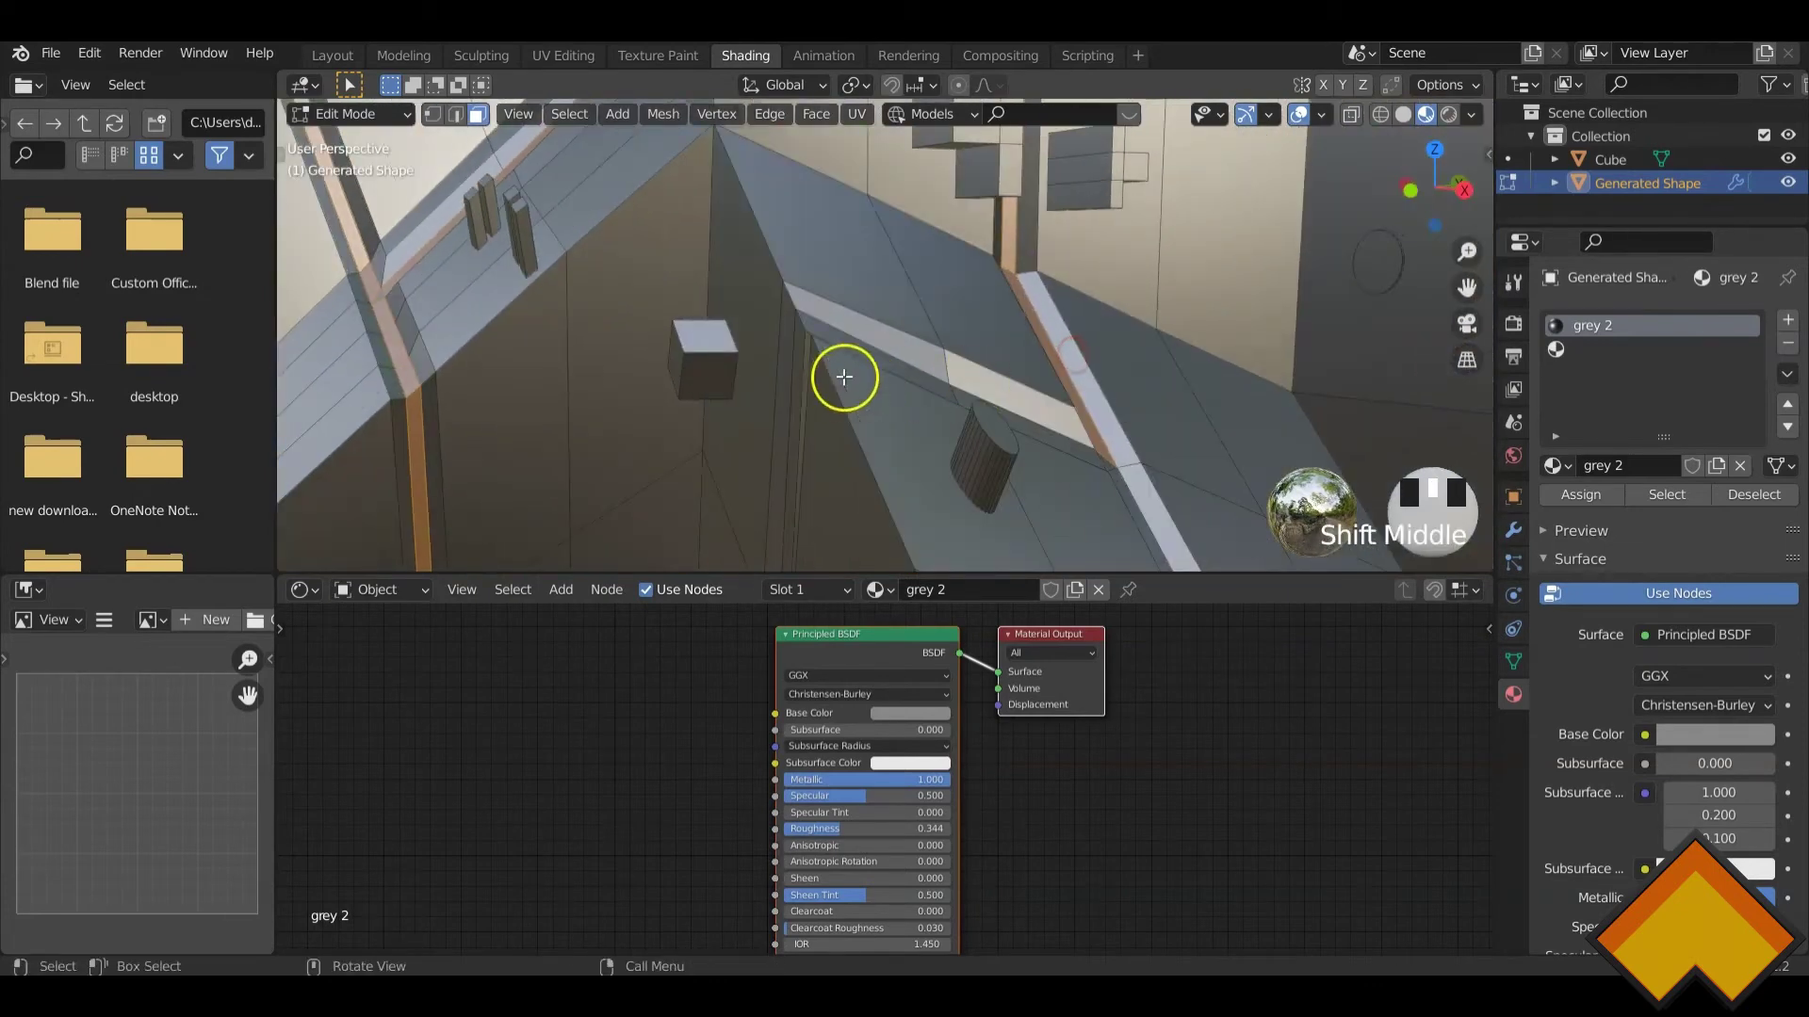
middle_click_drag(804, 322, 957, 492)
scroll(1062, 339, "down", 1)
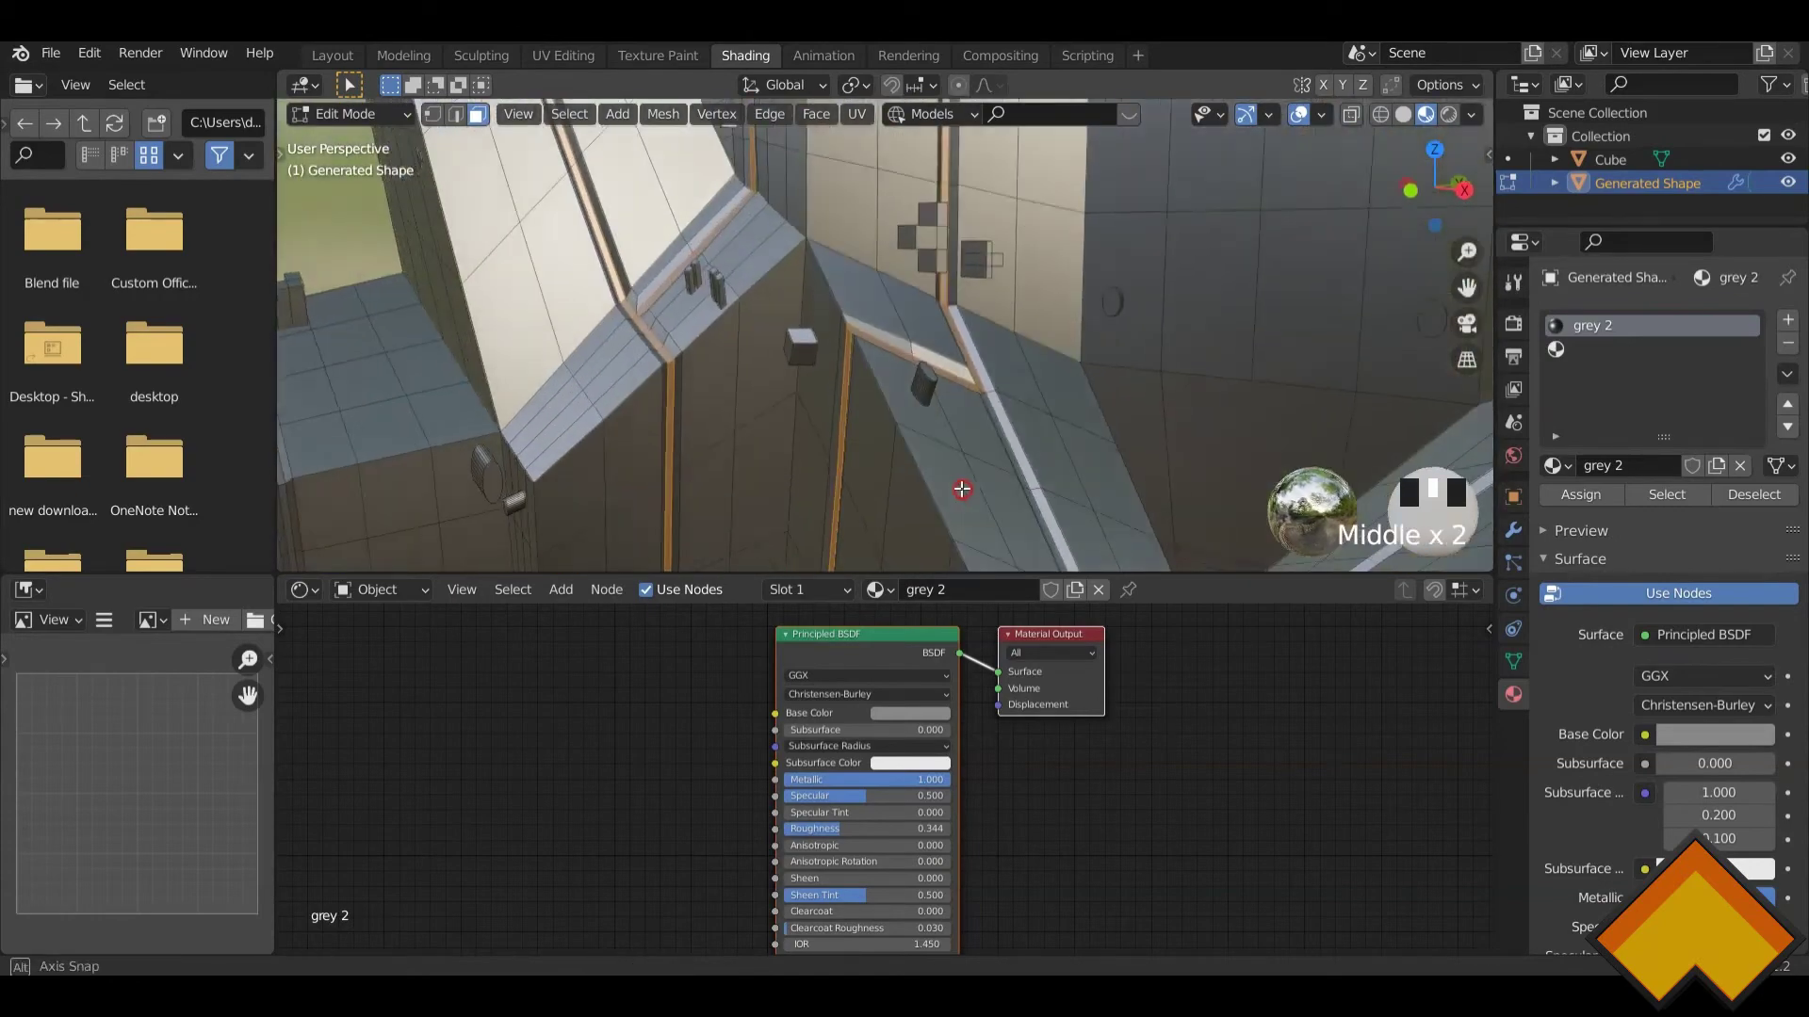
- Extend the selection with the diagonal groove strips on the V-shaped ledges below the portal and the front platform's groove
scroll(1026, 444, "down", 5)
middle_click_drag(1026, 444, 840, 396)
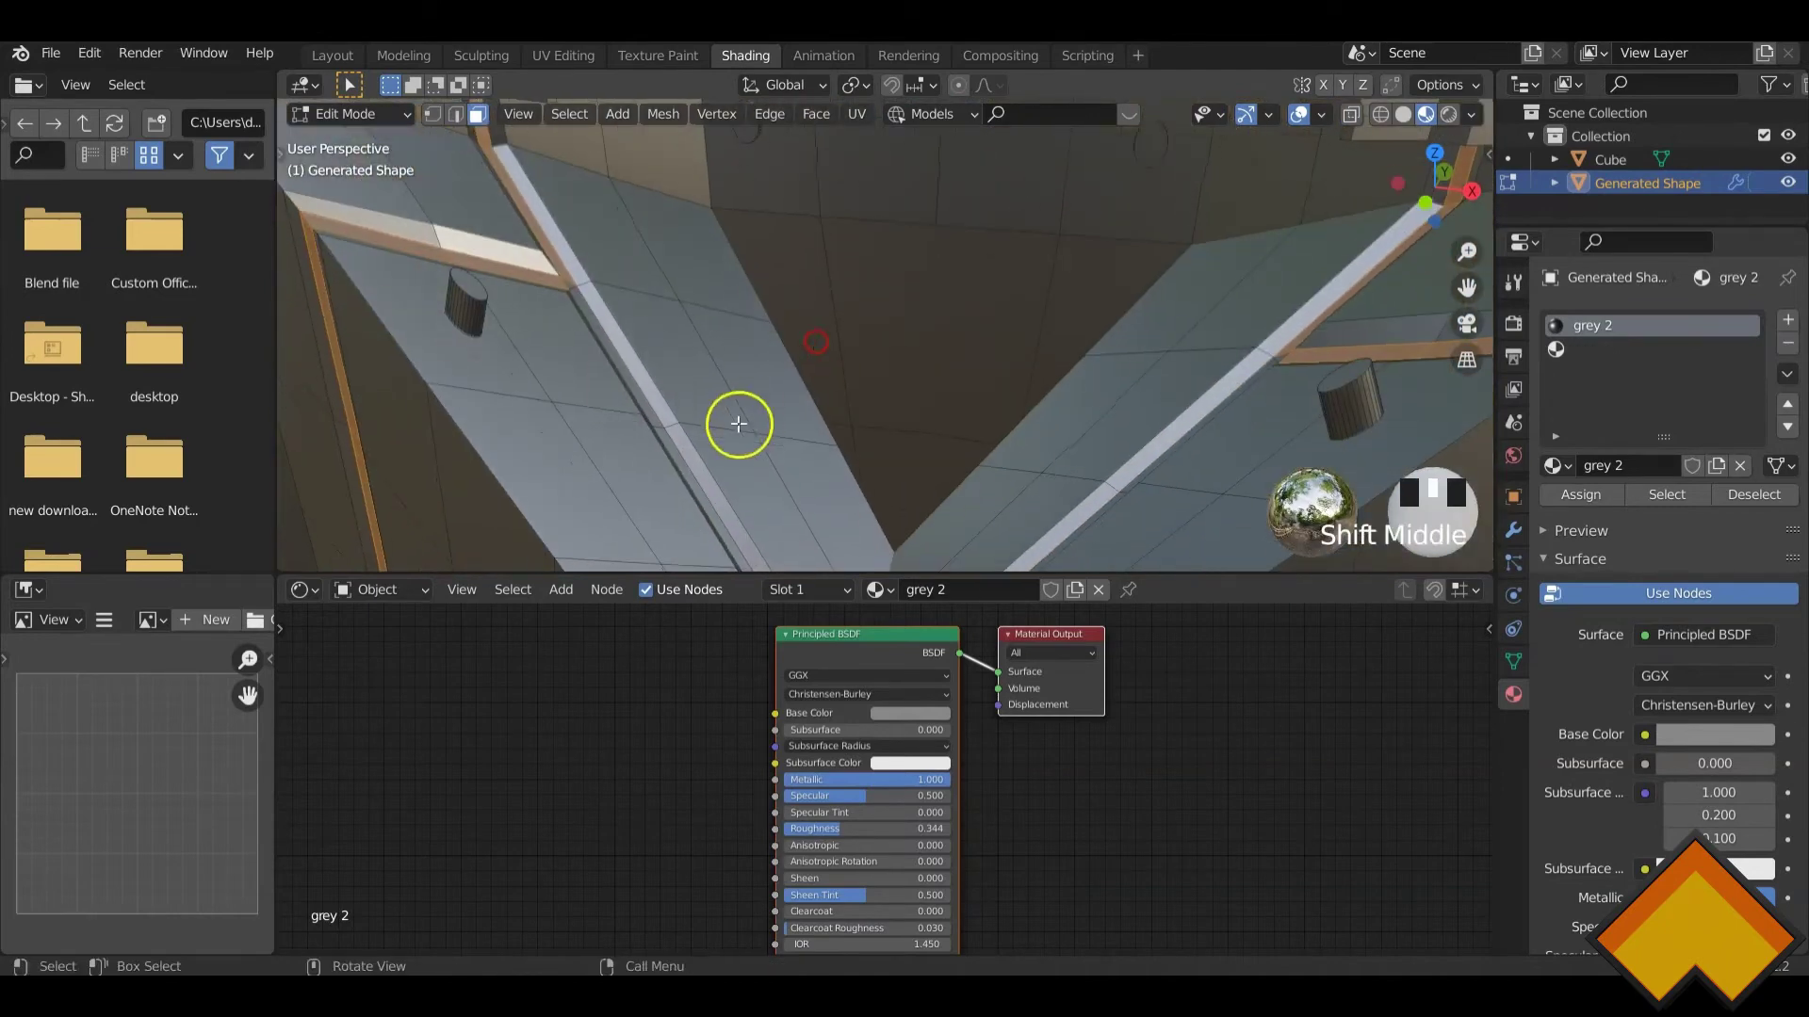
middle_click_drag(494, 420, 664, 418, "shift")
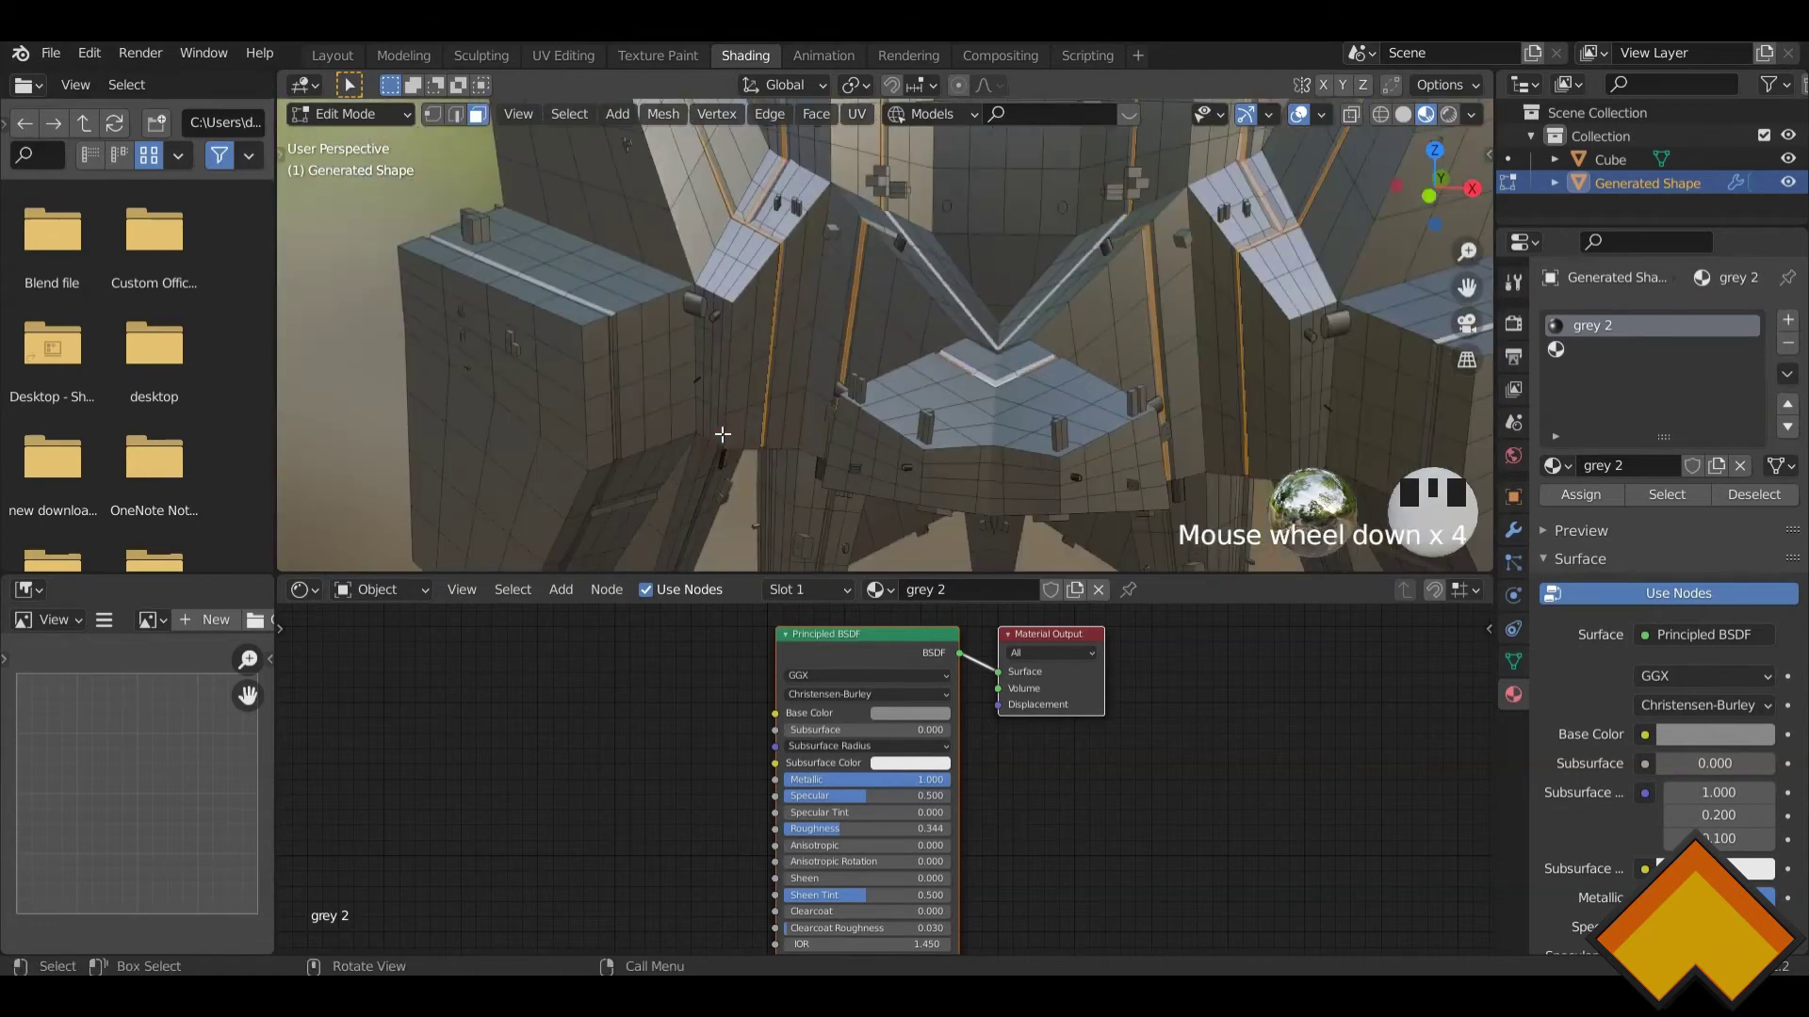
- Add the groove loop over the top and front of the large outer side block to the selection
middle_click_drag(567, 432, 682, 415, "shift")
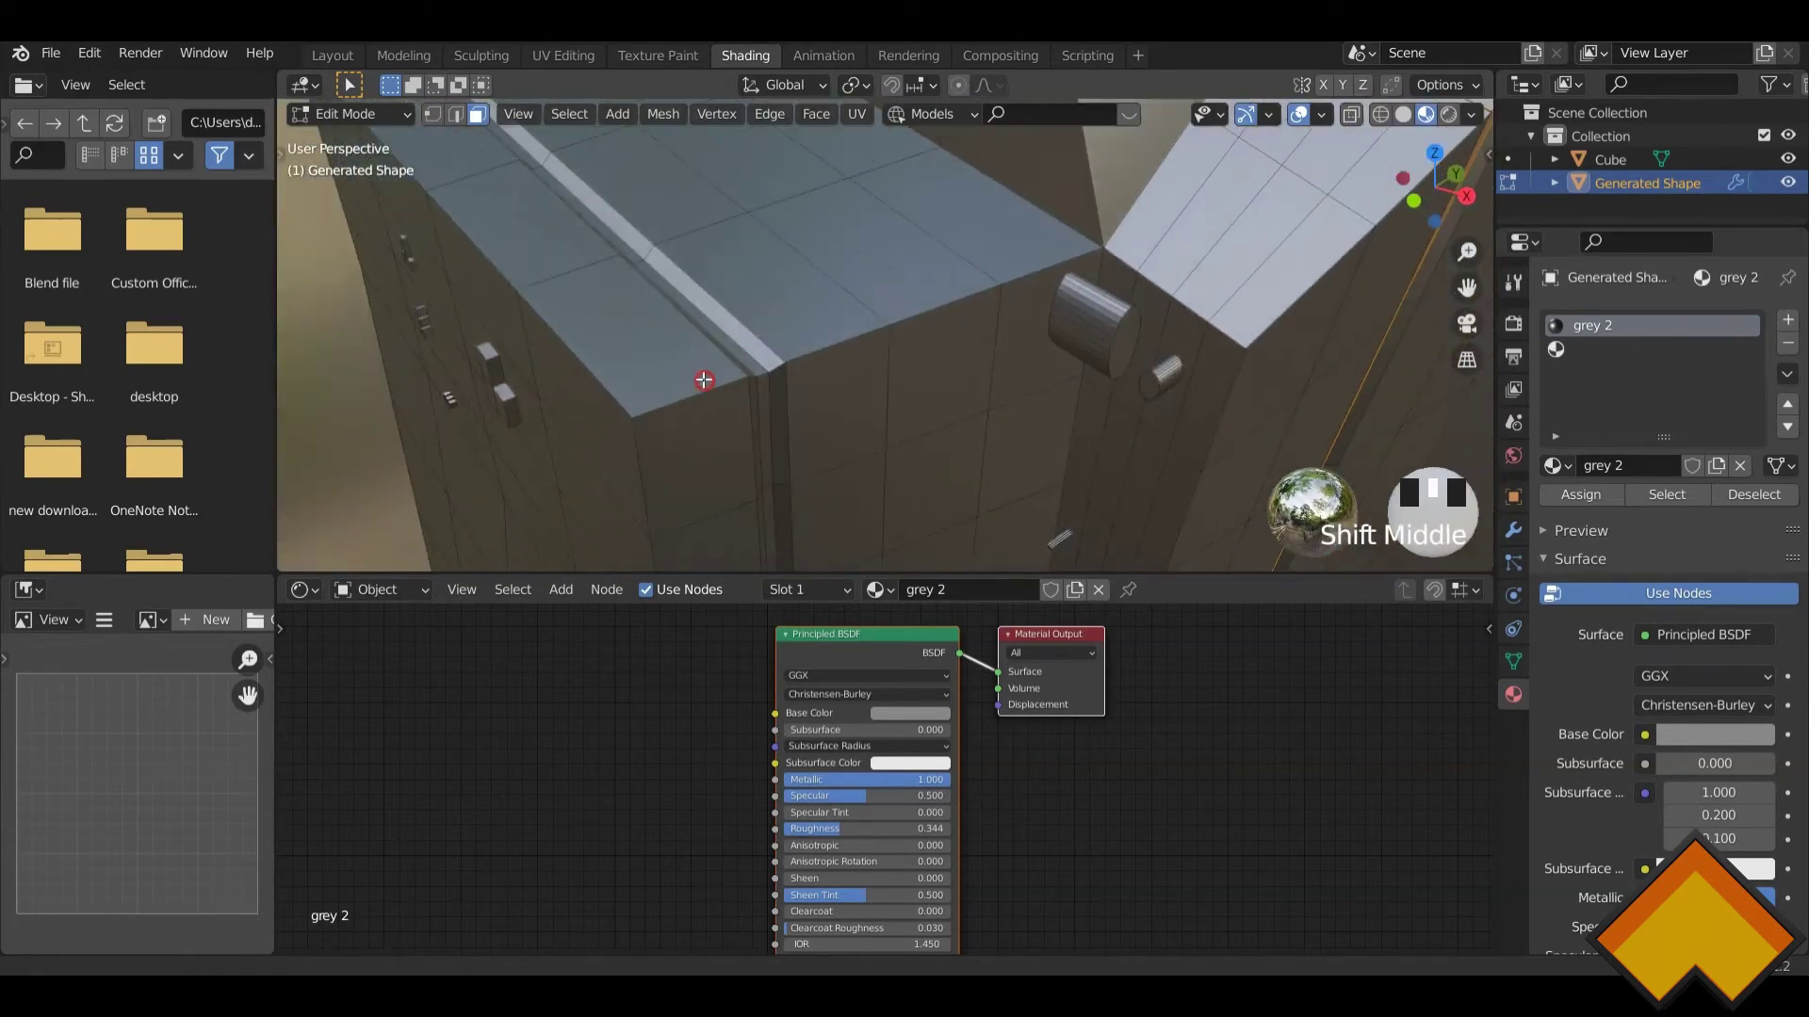
scroll(704, 379, "up", 3)
middle_click_drag(715, 376, 659, 384, "shift")
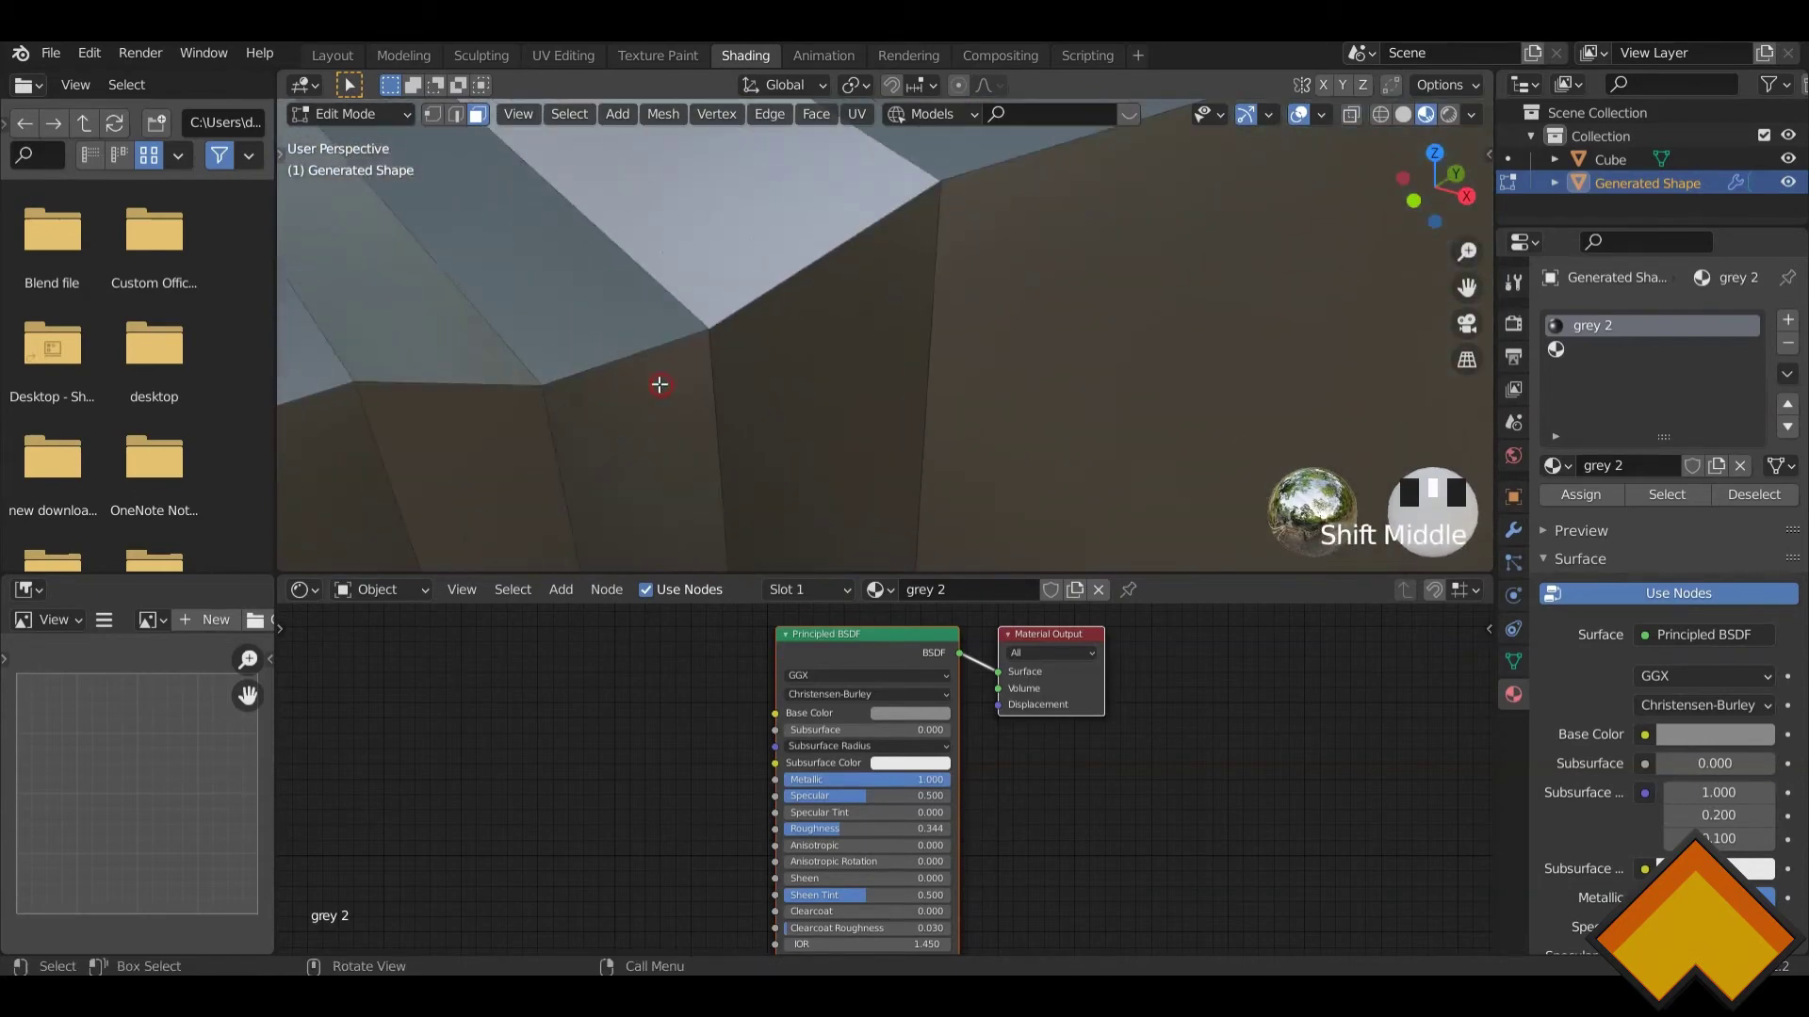
scroll(749, 390, "down", 3)
left_click(844, 337, "alt")
scroll(844, 344, "down", 3)
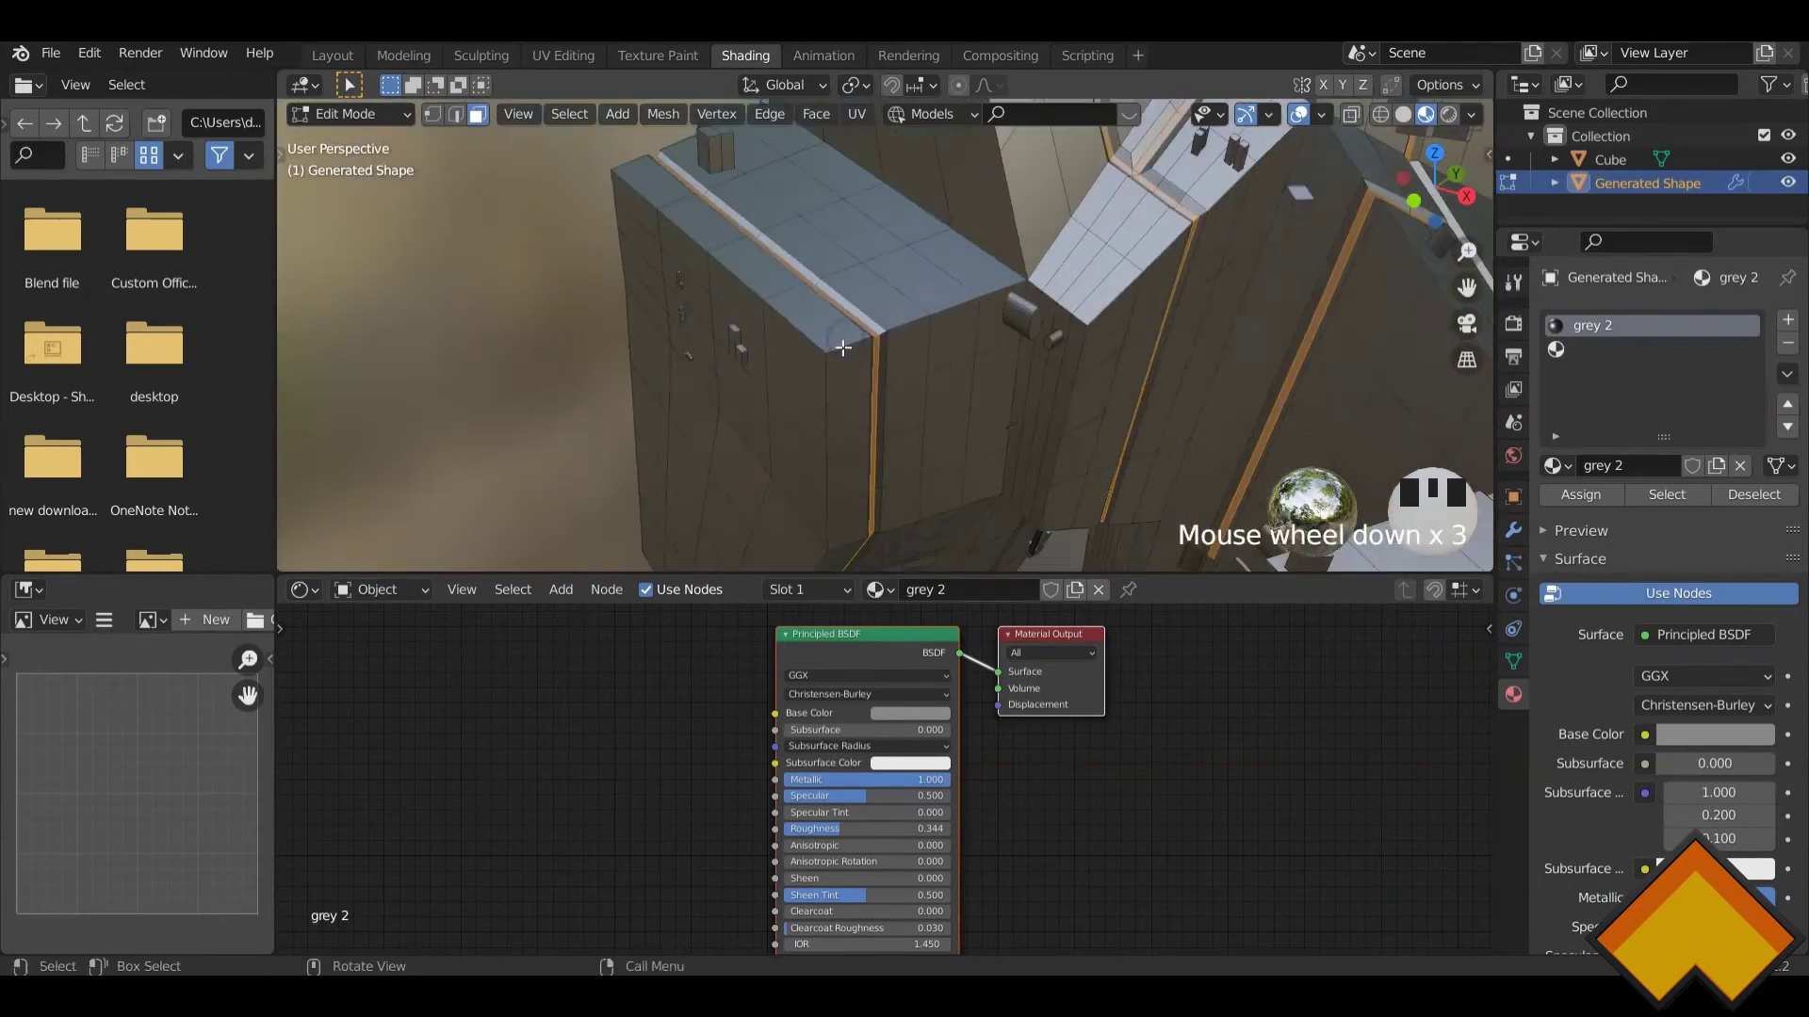
- Add the groove loops on the underside of the outer side block, including its short cross groove
middle_click_drag(846, 392, 820, 343)
scroll(831, 361, "up", 2)
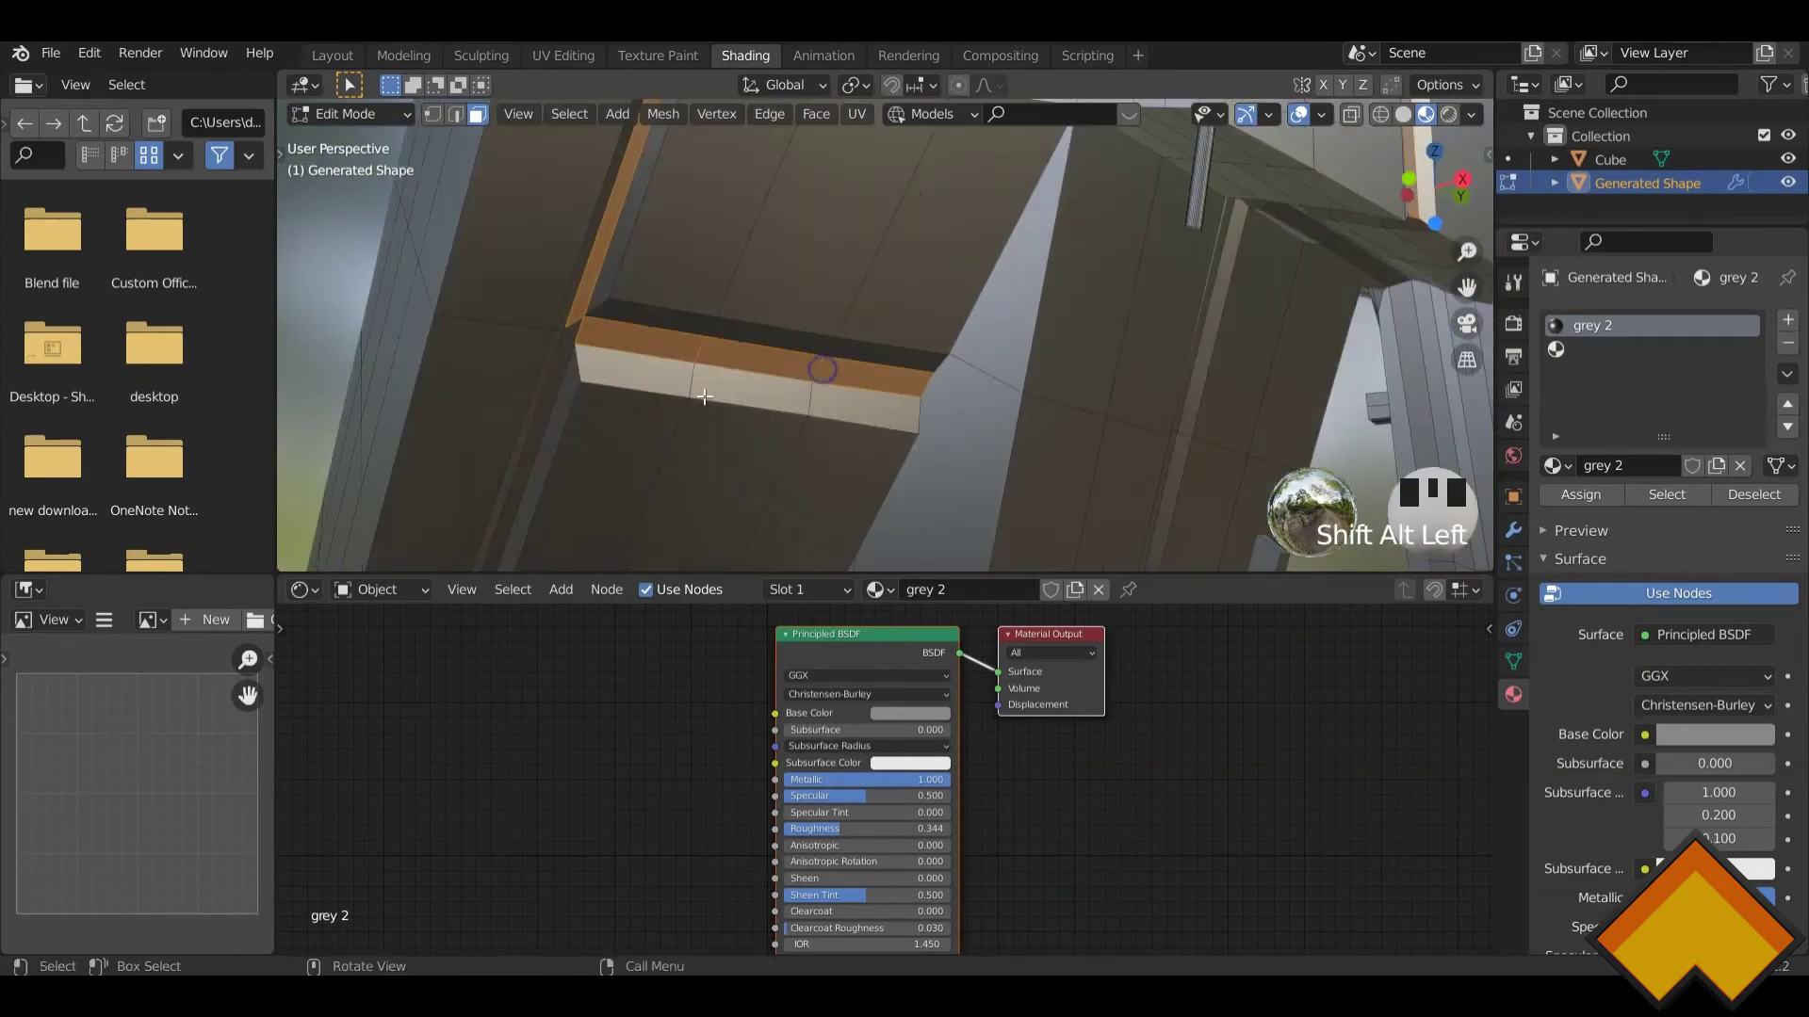
scroll(574, 408, "up", 2)
middle_click_drag(574, 408, 679, 285, "shift")
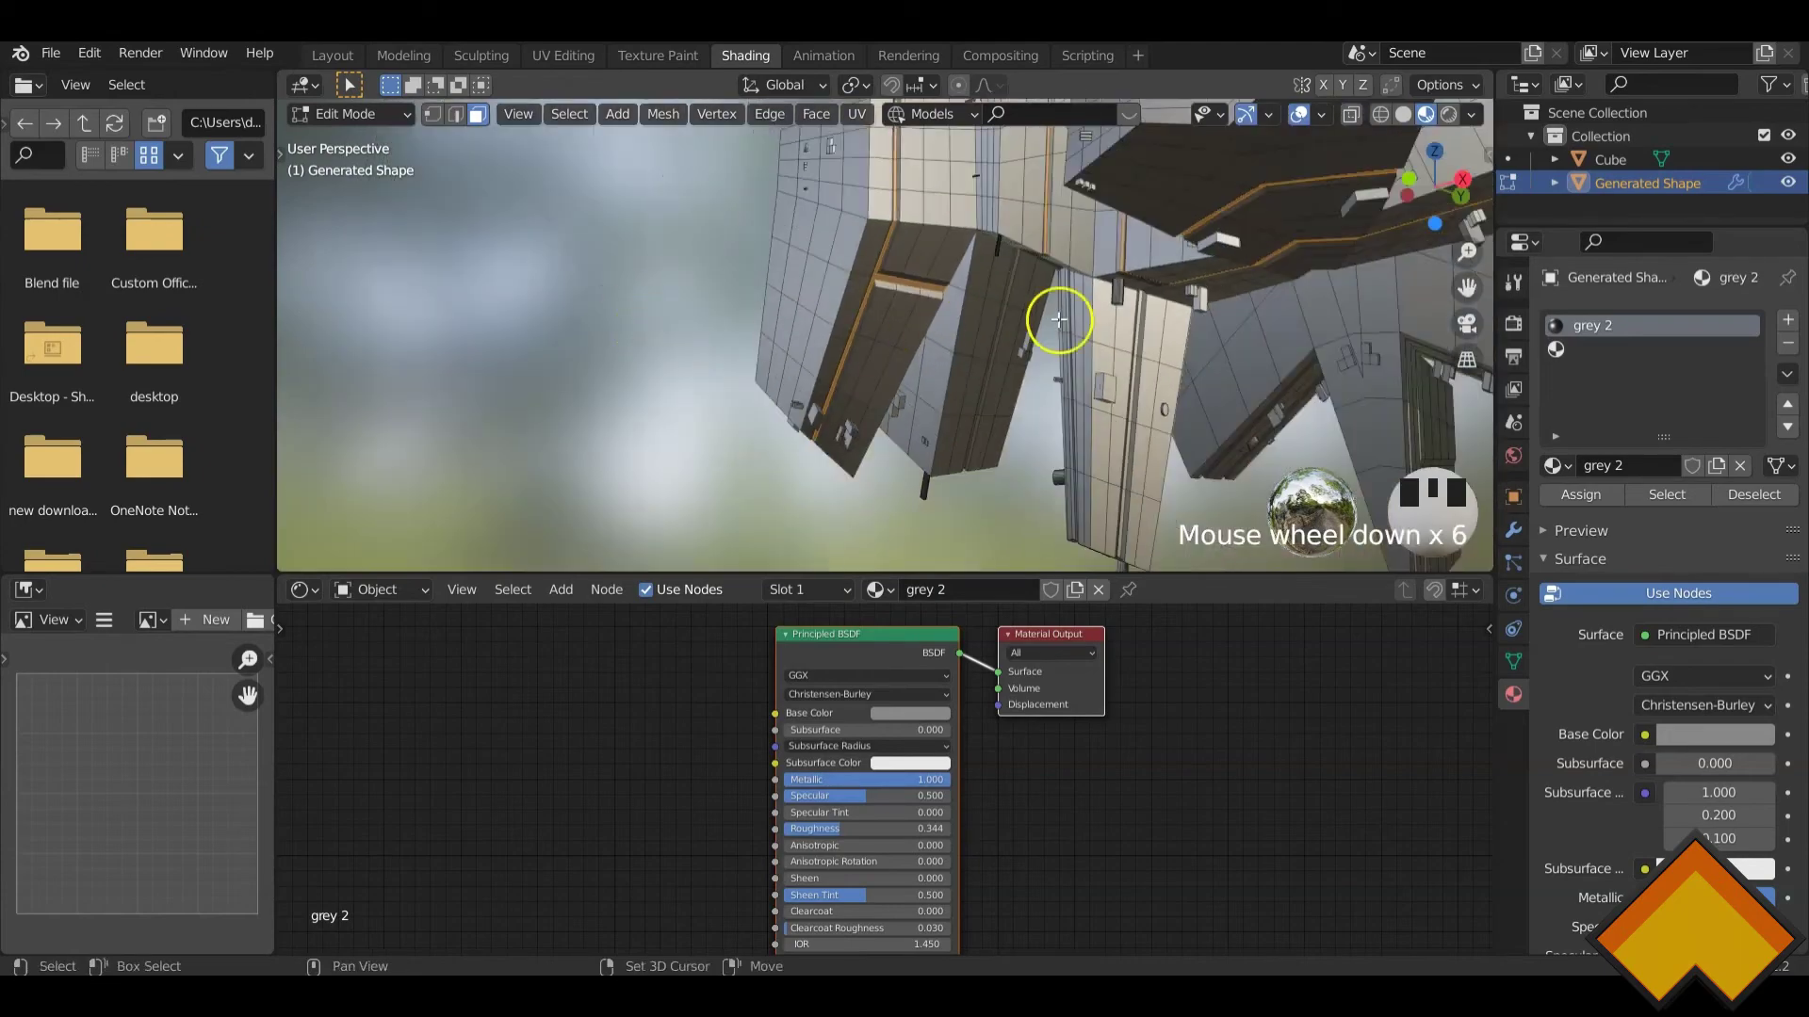
- Add the groove face loops on the hanging lower legs beneath the structure to the selection
middle_click_drag(1059, 321, 845, 389)
scroll(906, 357, "up", 2)
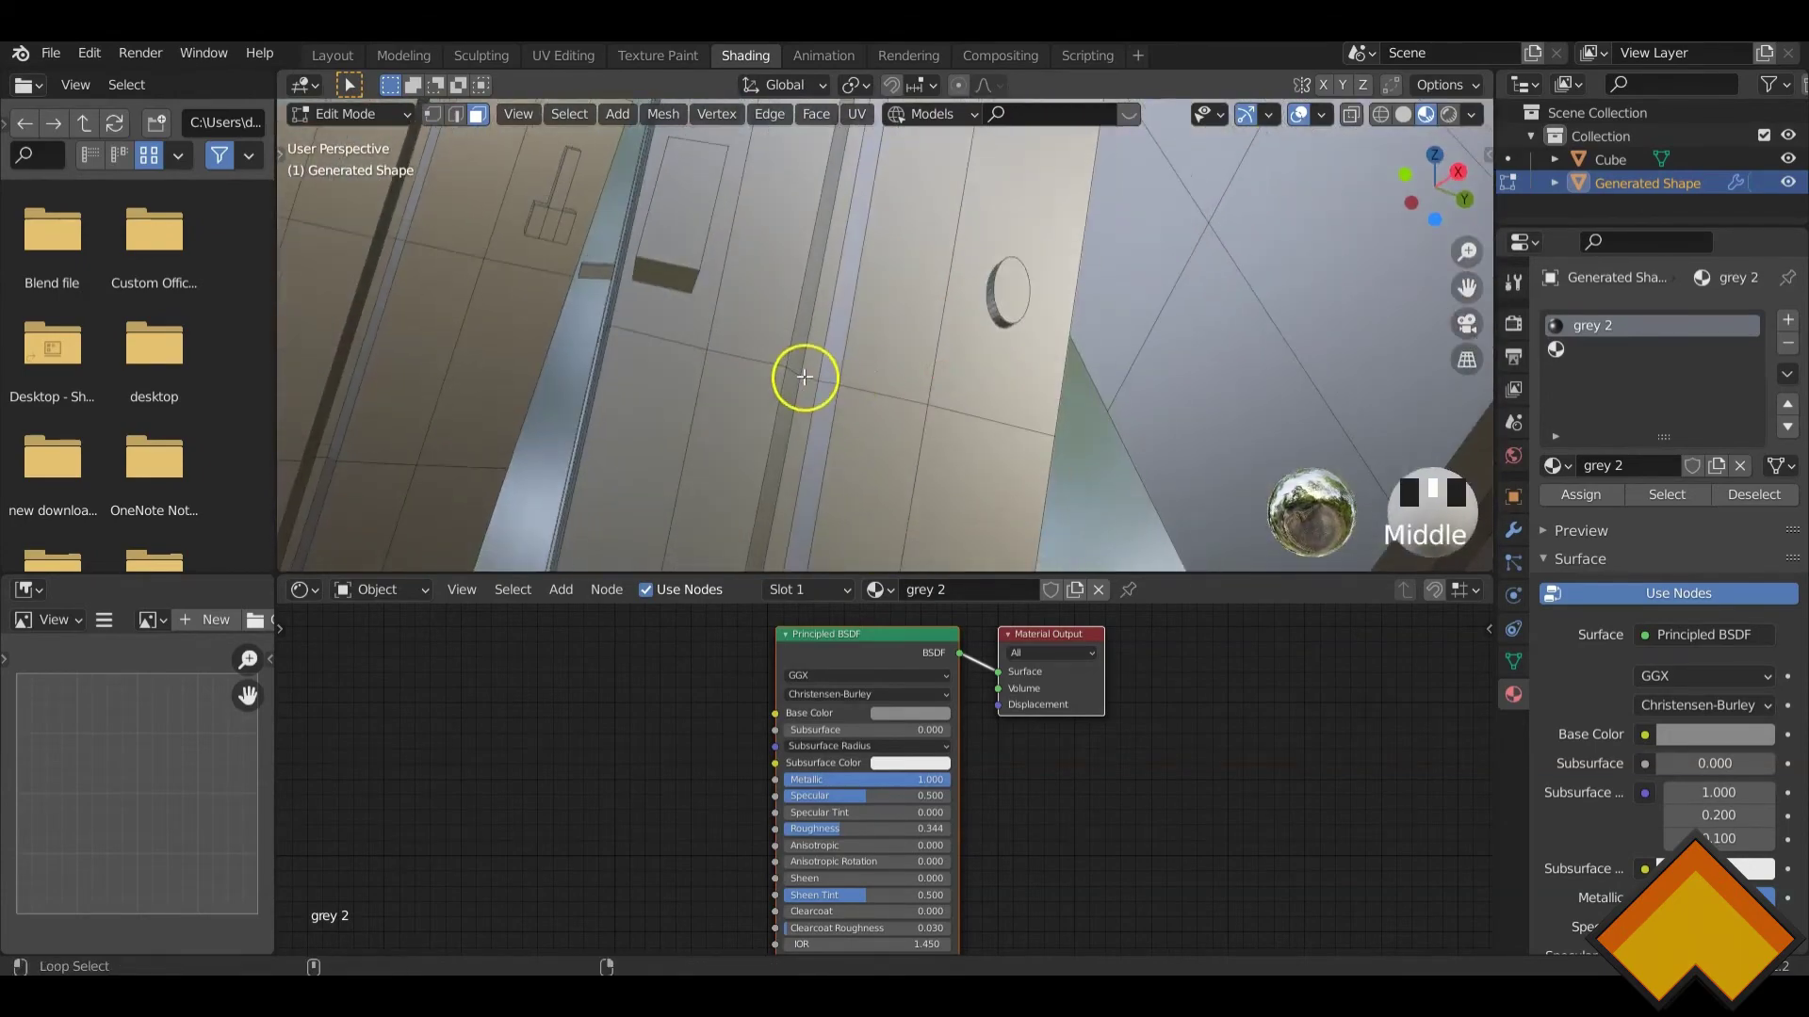
scroll(703, 392, "down", 2)
scroll(610, 376, "up", 1)
middle_click_drag(609, 376, 987, 319, "shift")
scroll(592, 380, "up", 1)
left_click(441, 341, "alt+shift")
- Create a new material named "blue 1" in the empty second slot and assign it to the selected groove faces
scroll(537, 376, "down", 5)
scroll(921, 366, "down", 2)
scroll(989, 319, "down", 2)
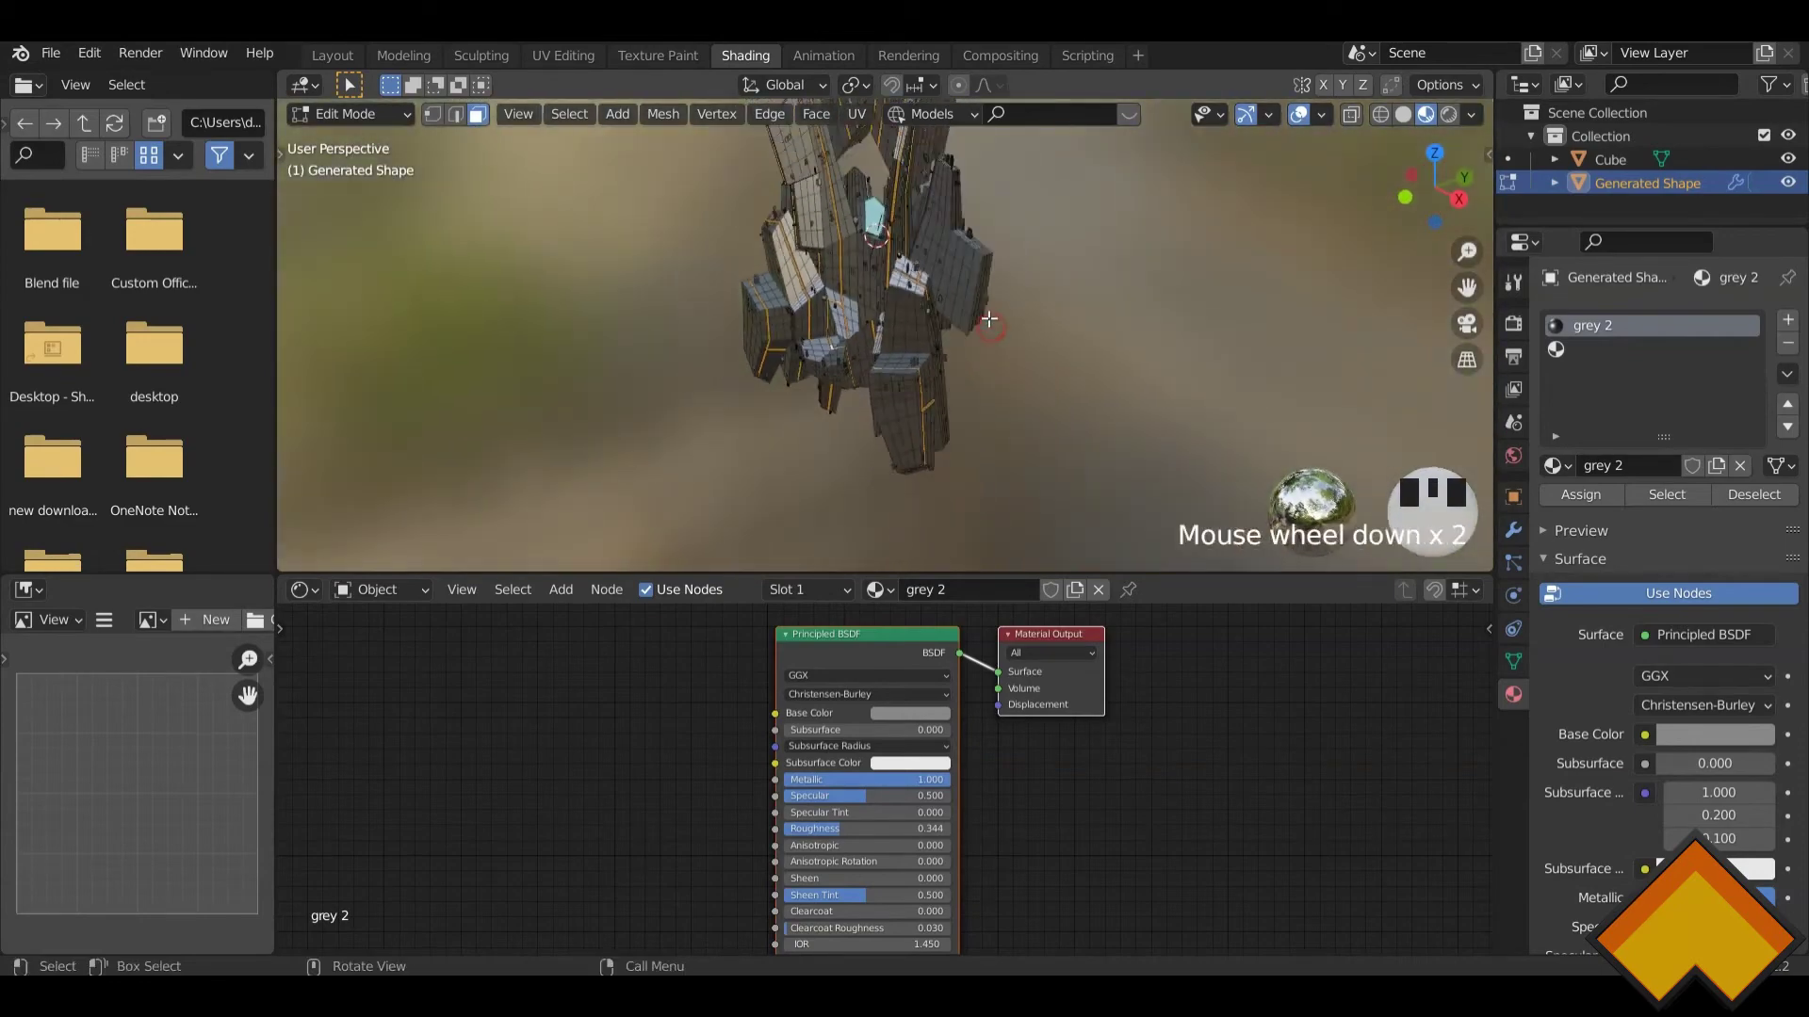
middle_click_drag(961, 227, 973, 403, "shift")
middle_click_drag(974, 403, 918, 339, "shift")
middle_click_drag(918, 340, 920, 364)
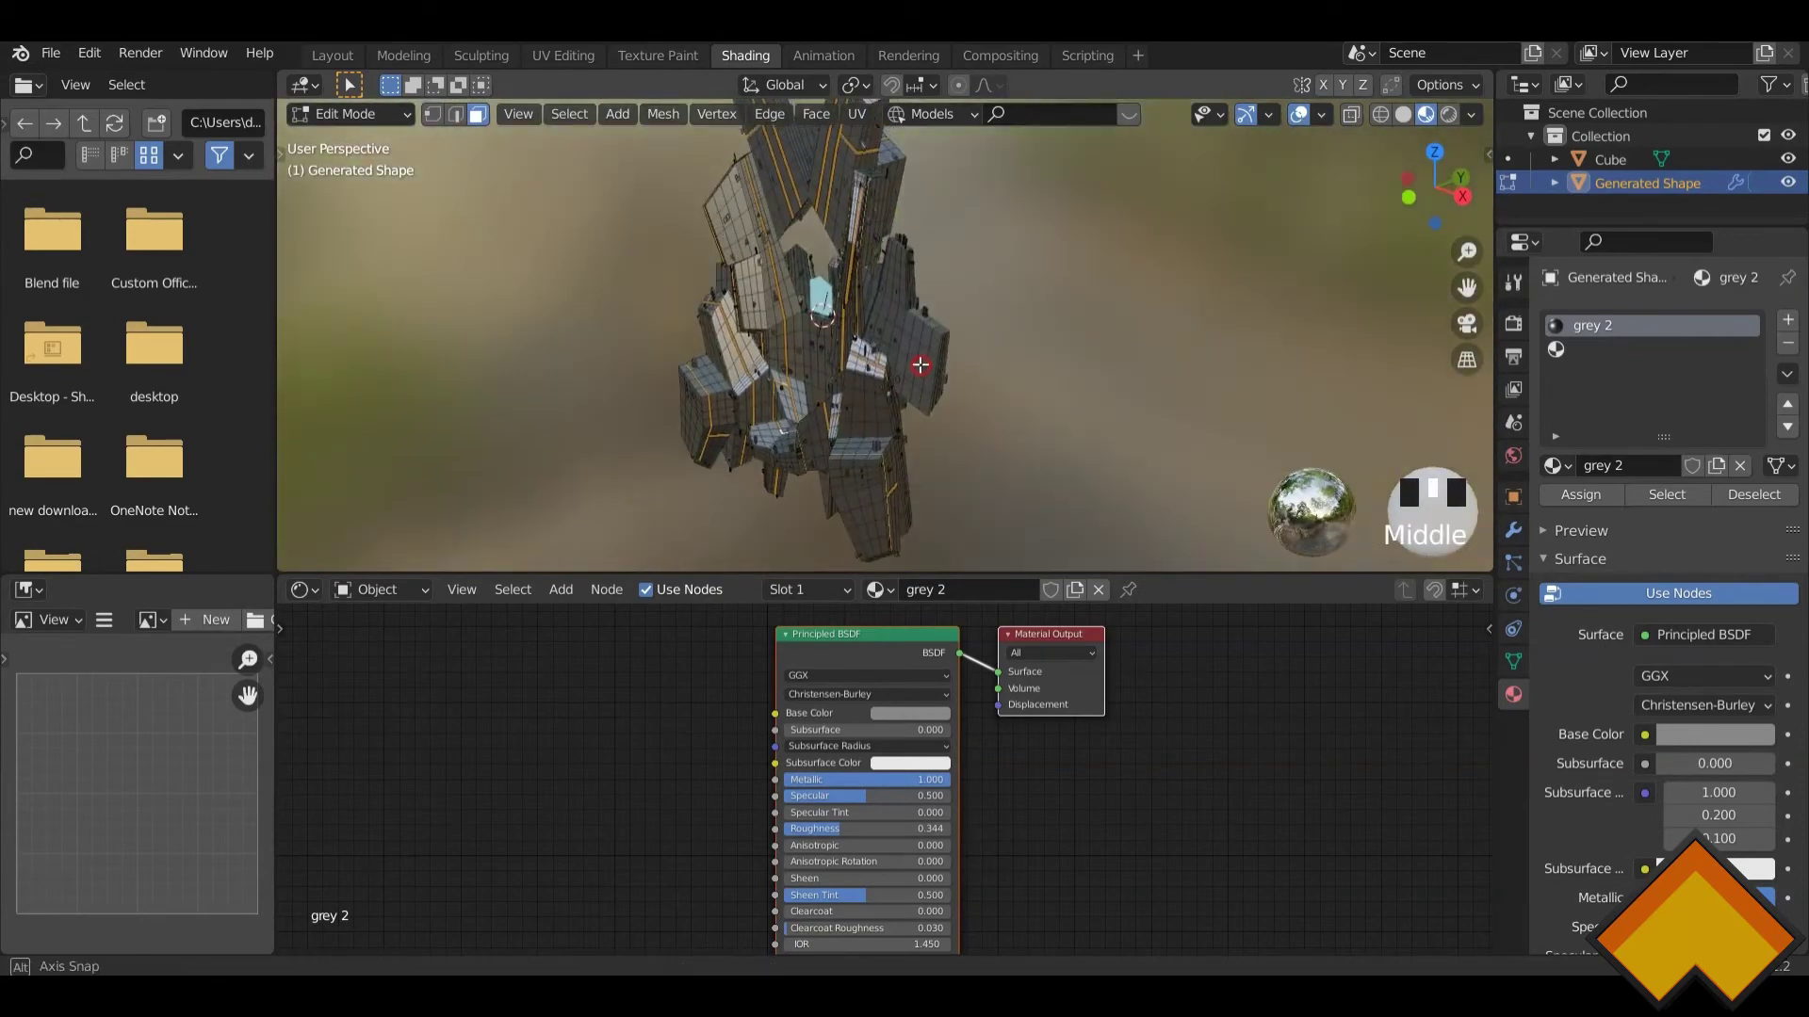
scroll(920, 365, "up", 3)
left_click(1582, 349)
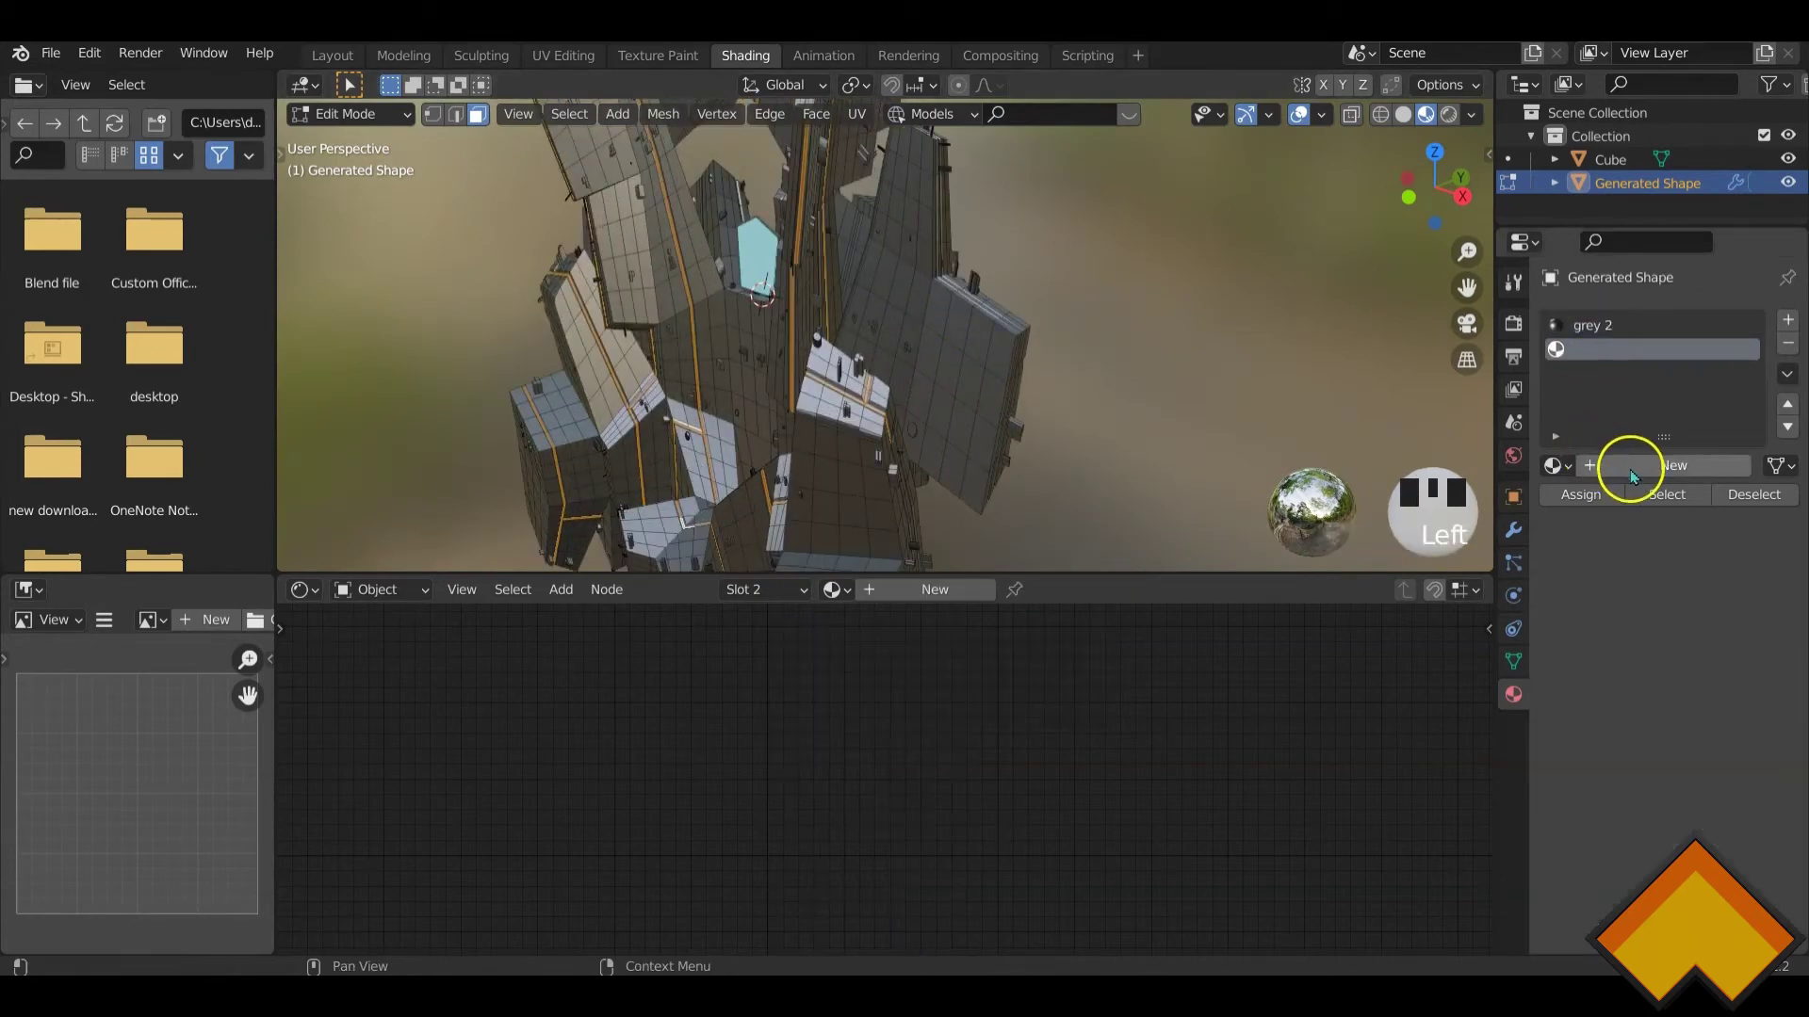
left_click(1625, 466)
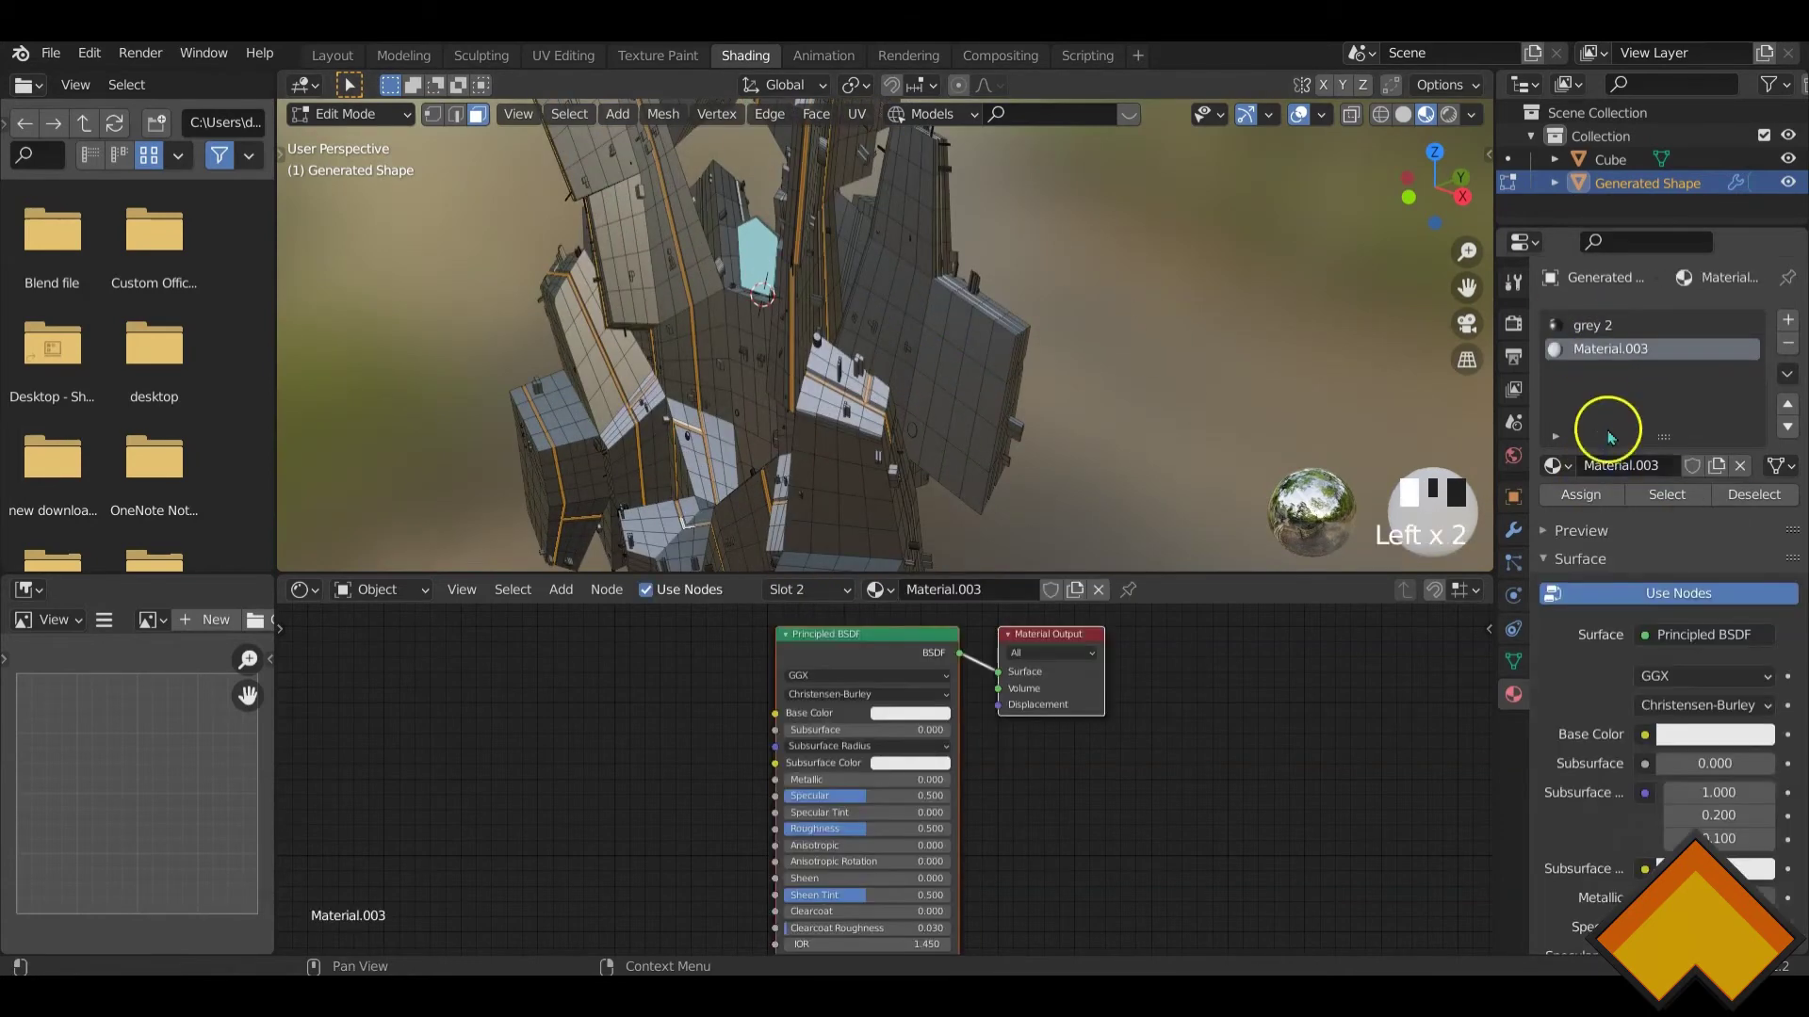
double_click(1616, 465)
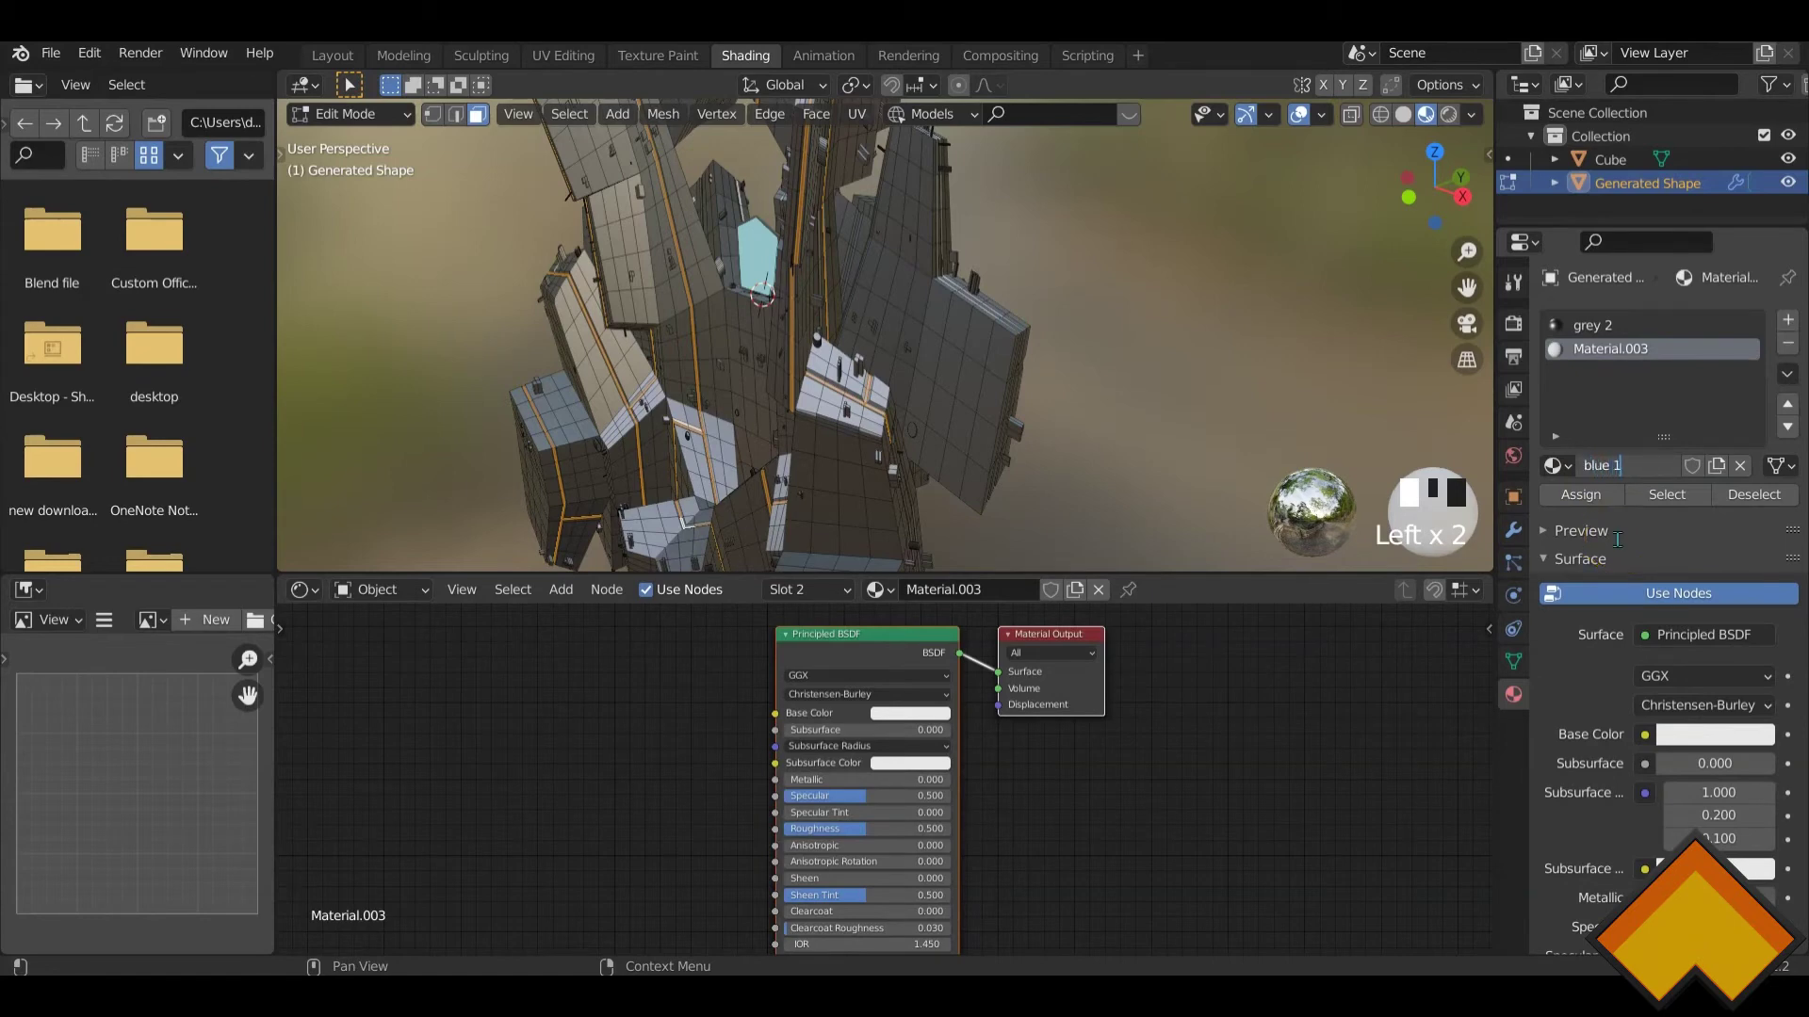
type("blue 1")
key("Return")
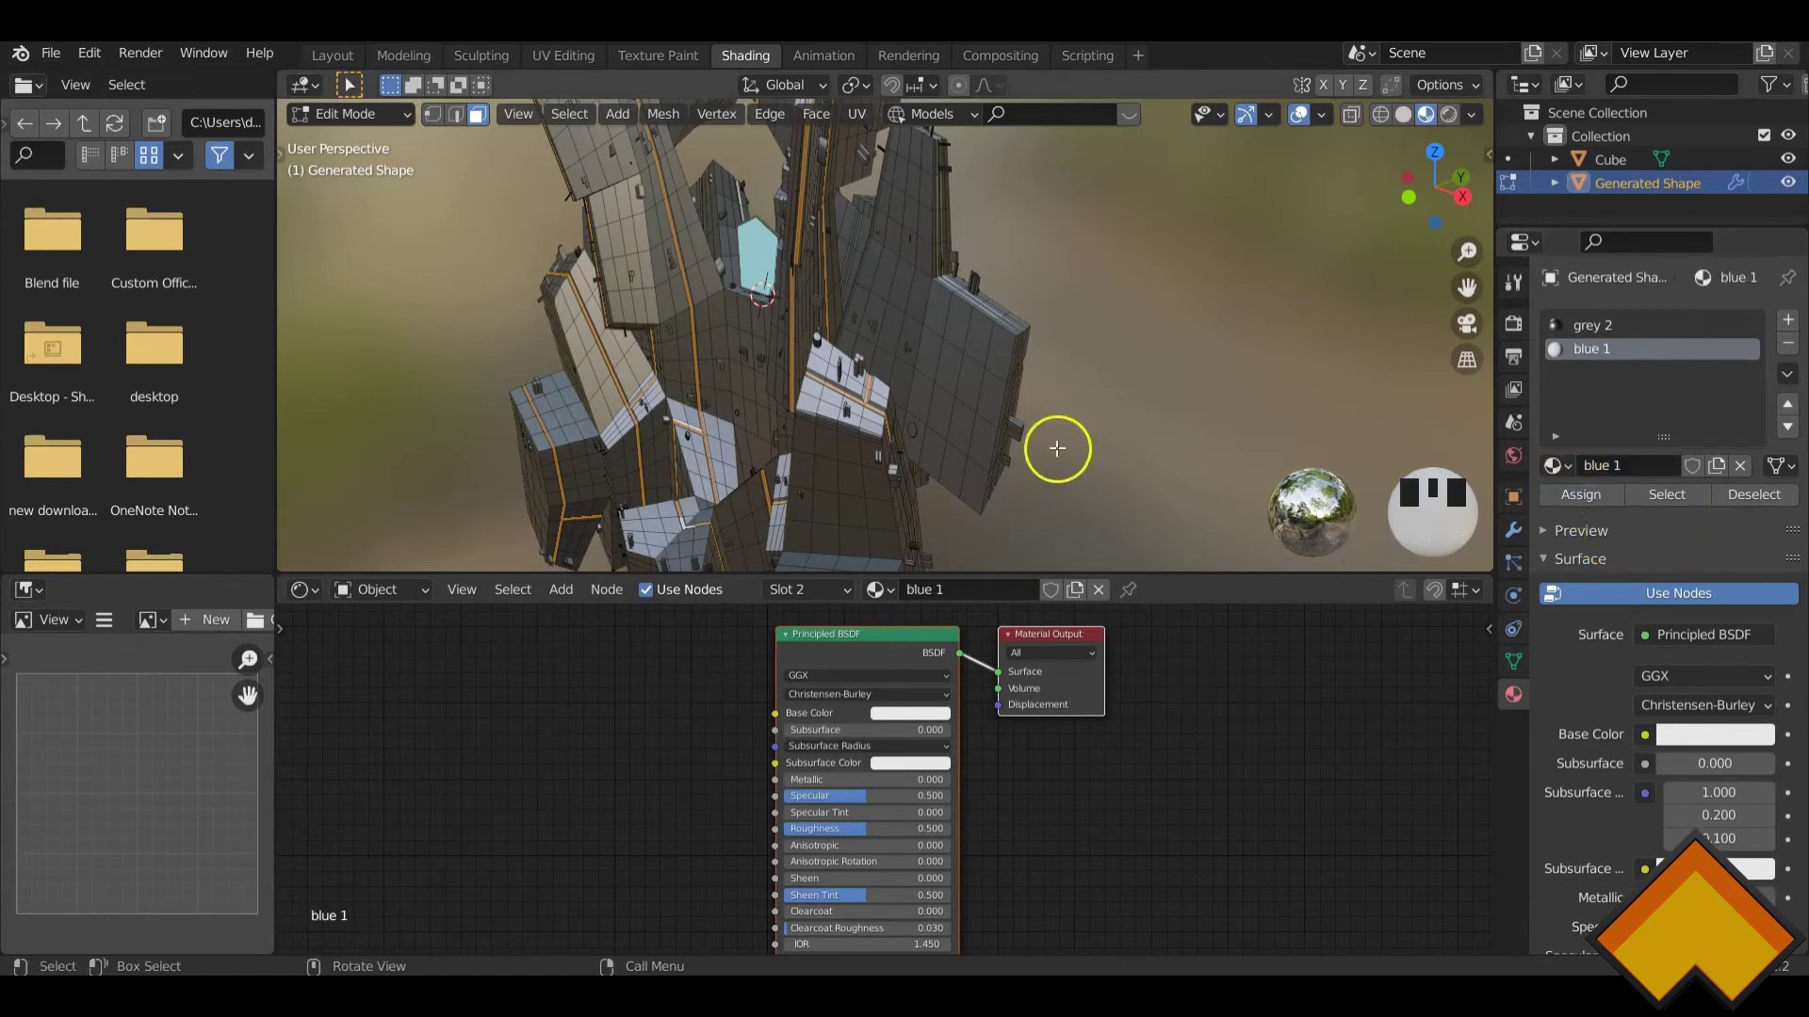
left_click(1580, 496)
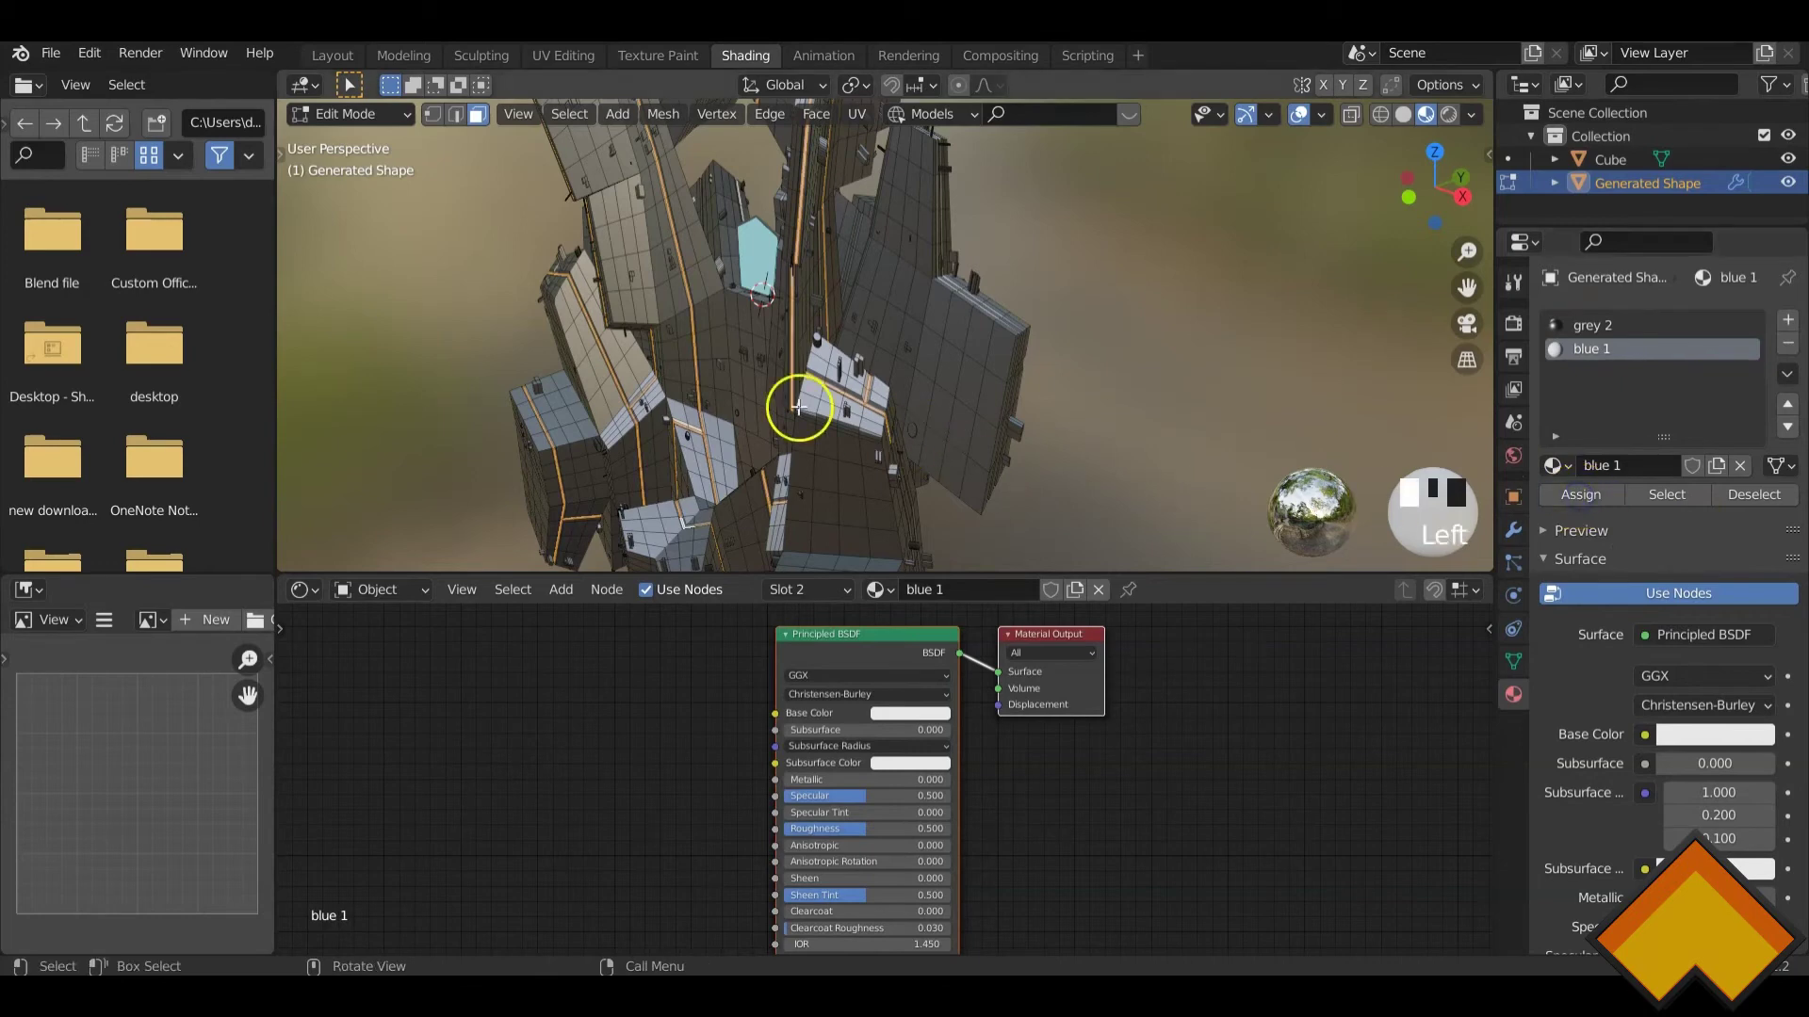
- Replace the Principled BSDF of the "blue 1" material with an Emission shader connected to the output's Surface
middle_click_drag(1148, 380, 1055, 401)
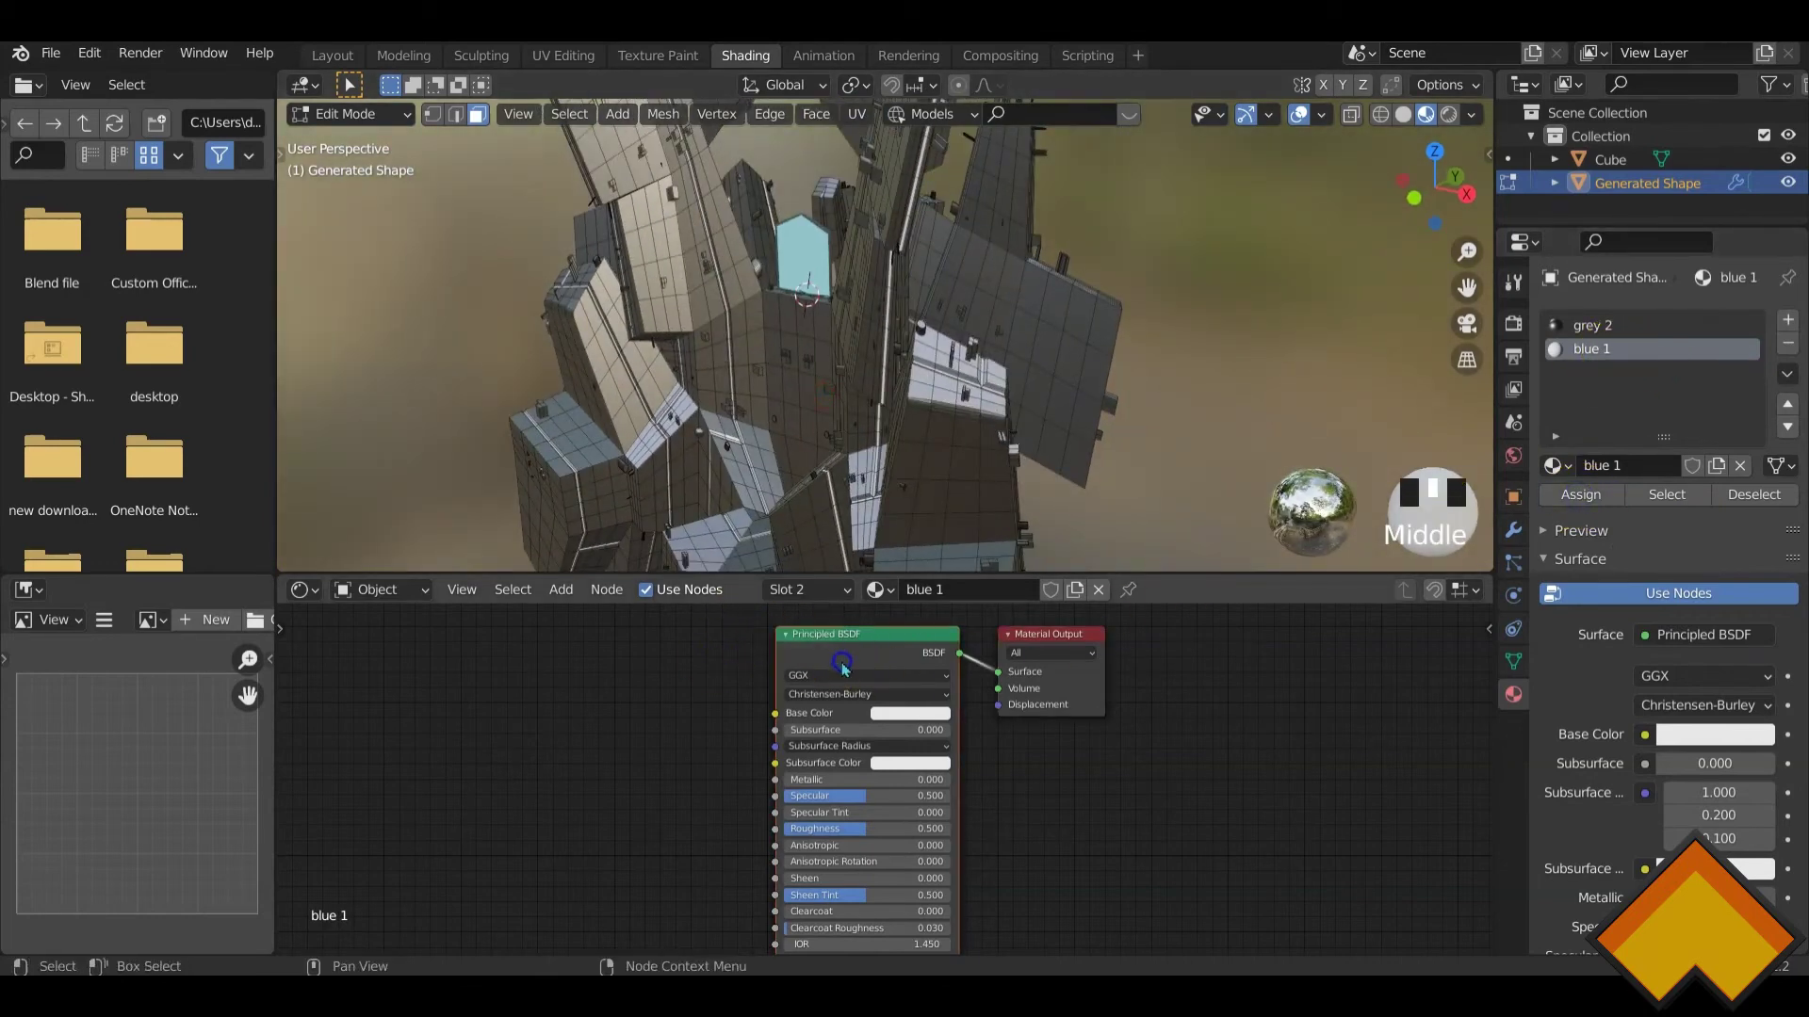
key("x")
key("shift+a")
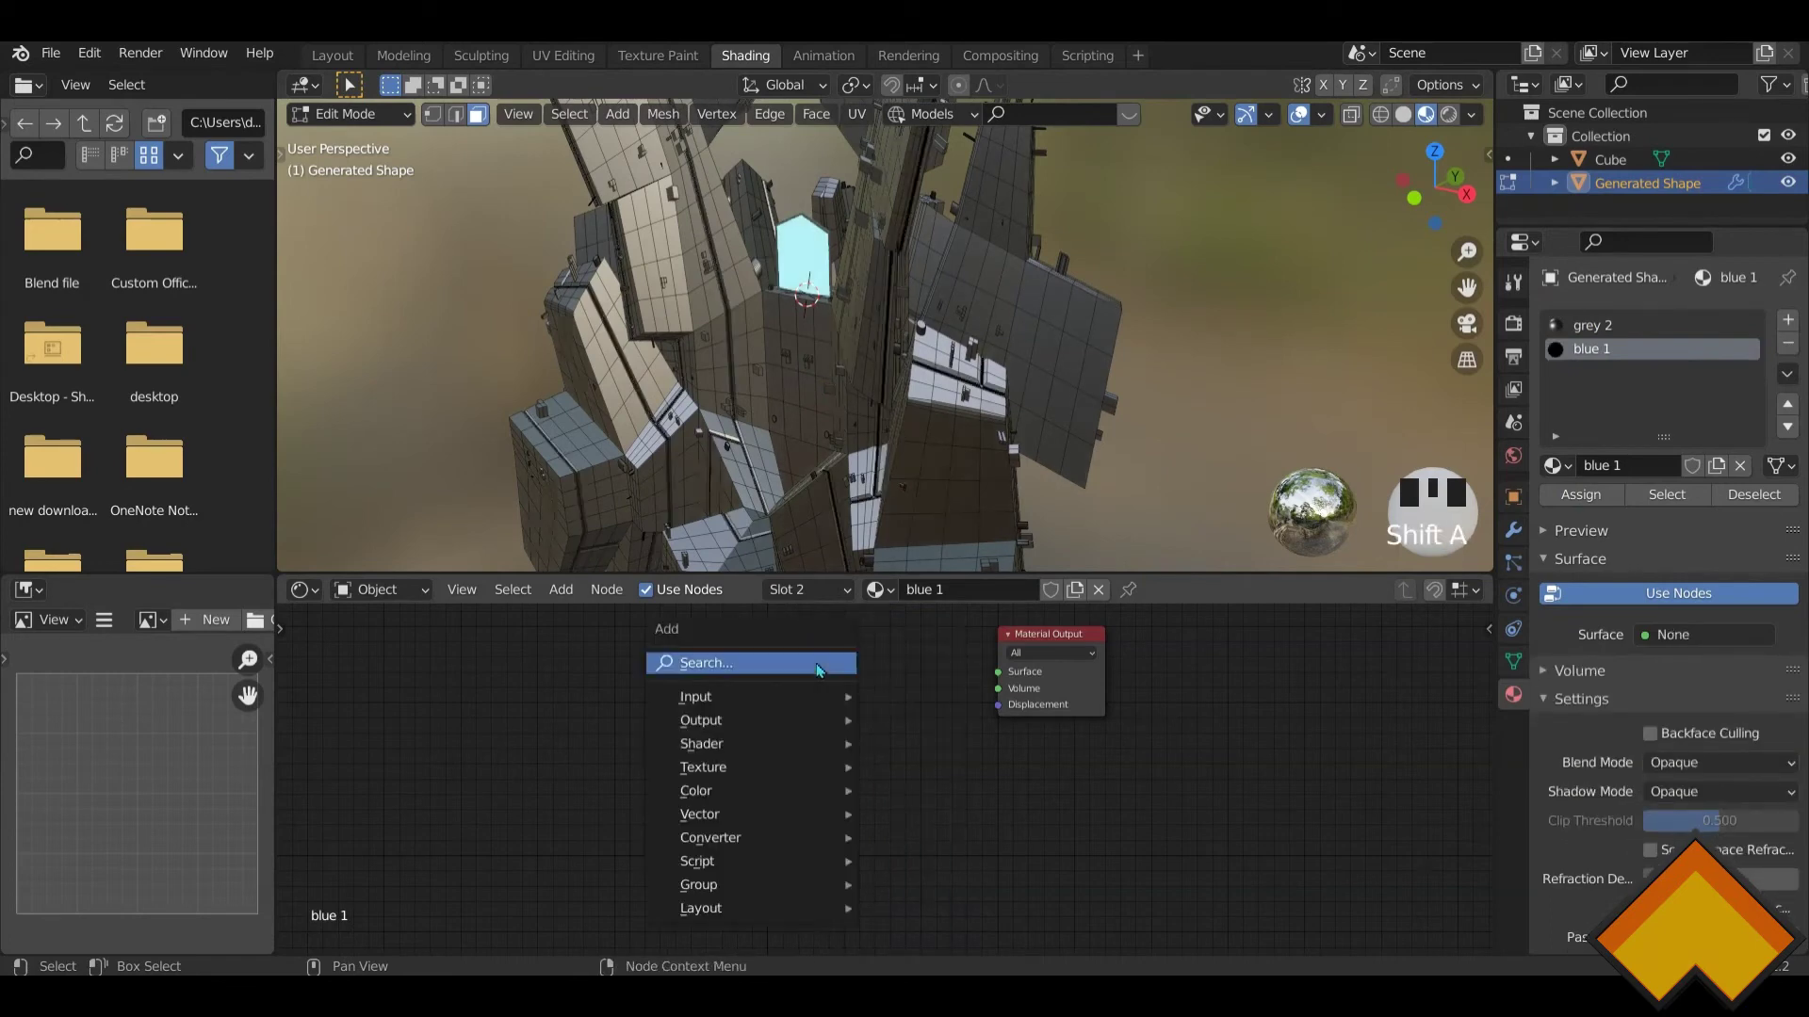
left_click(764, 663)
type("emi")
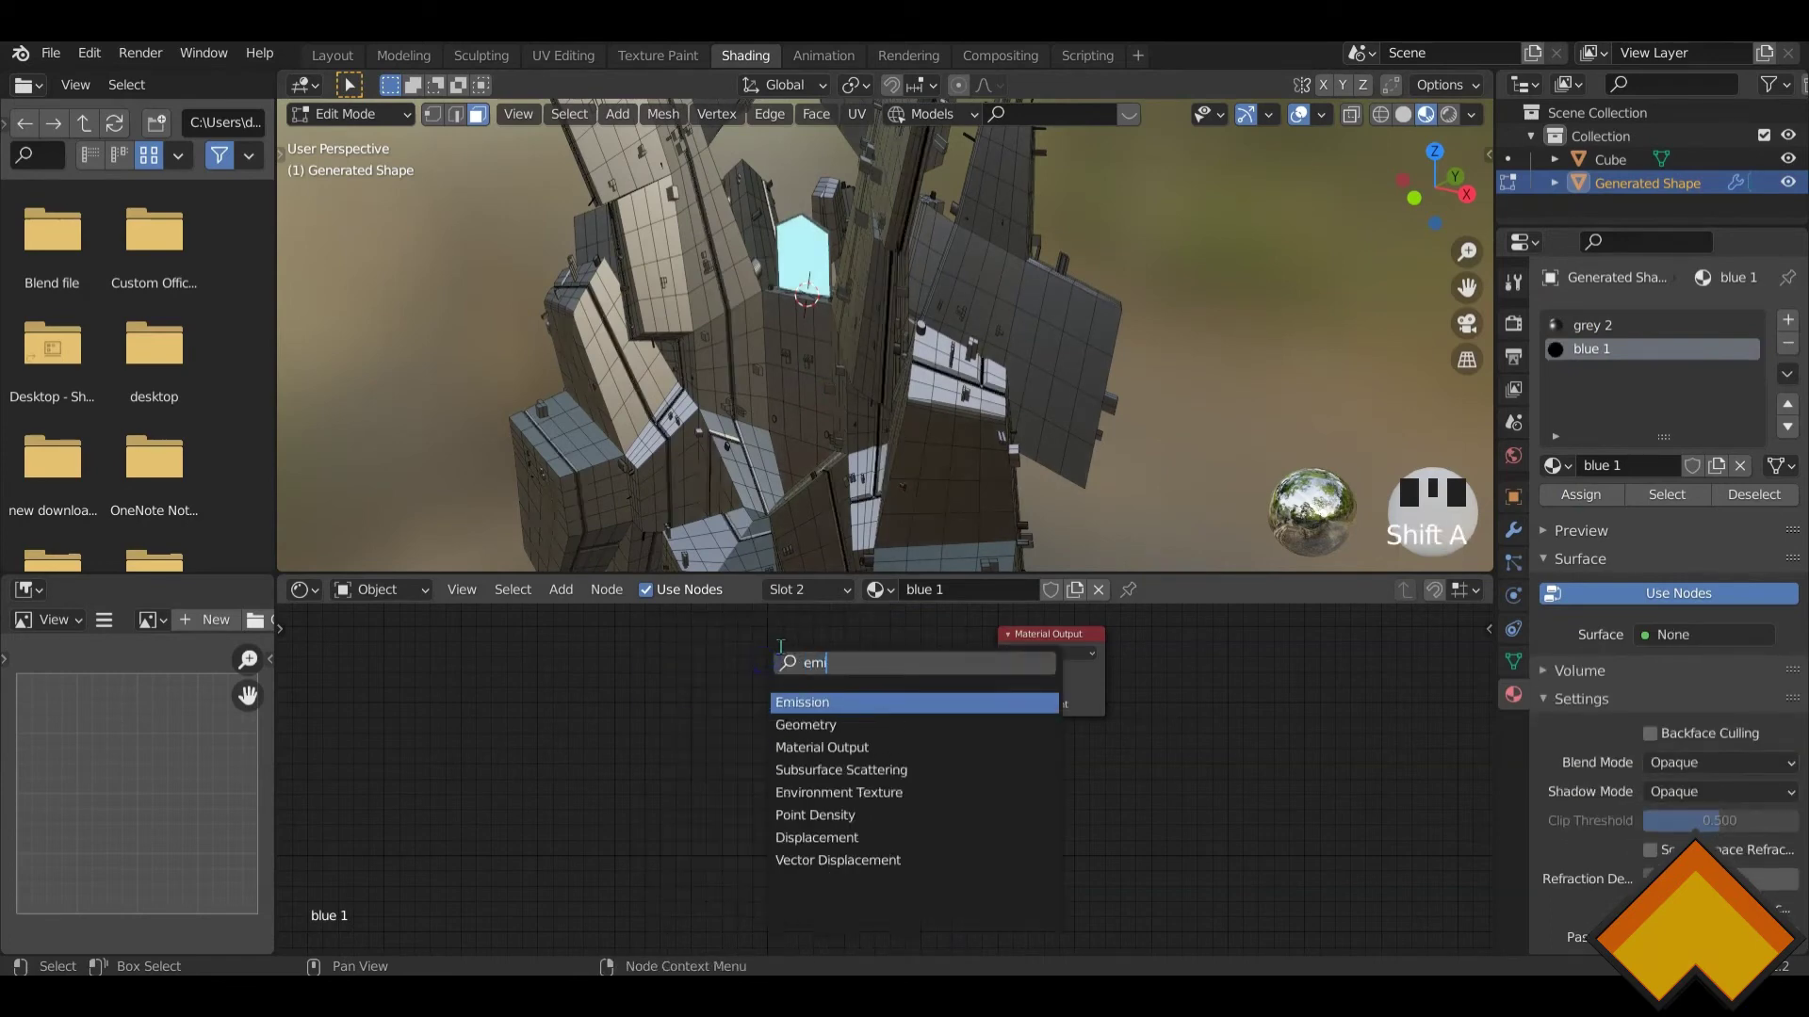
left_click(833, 702)
left_click(909, 685)
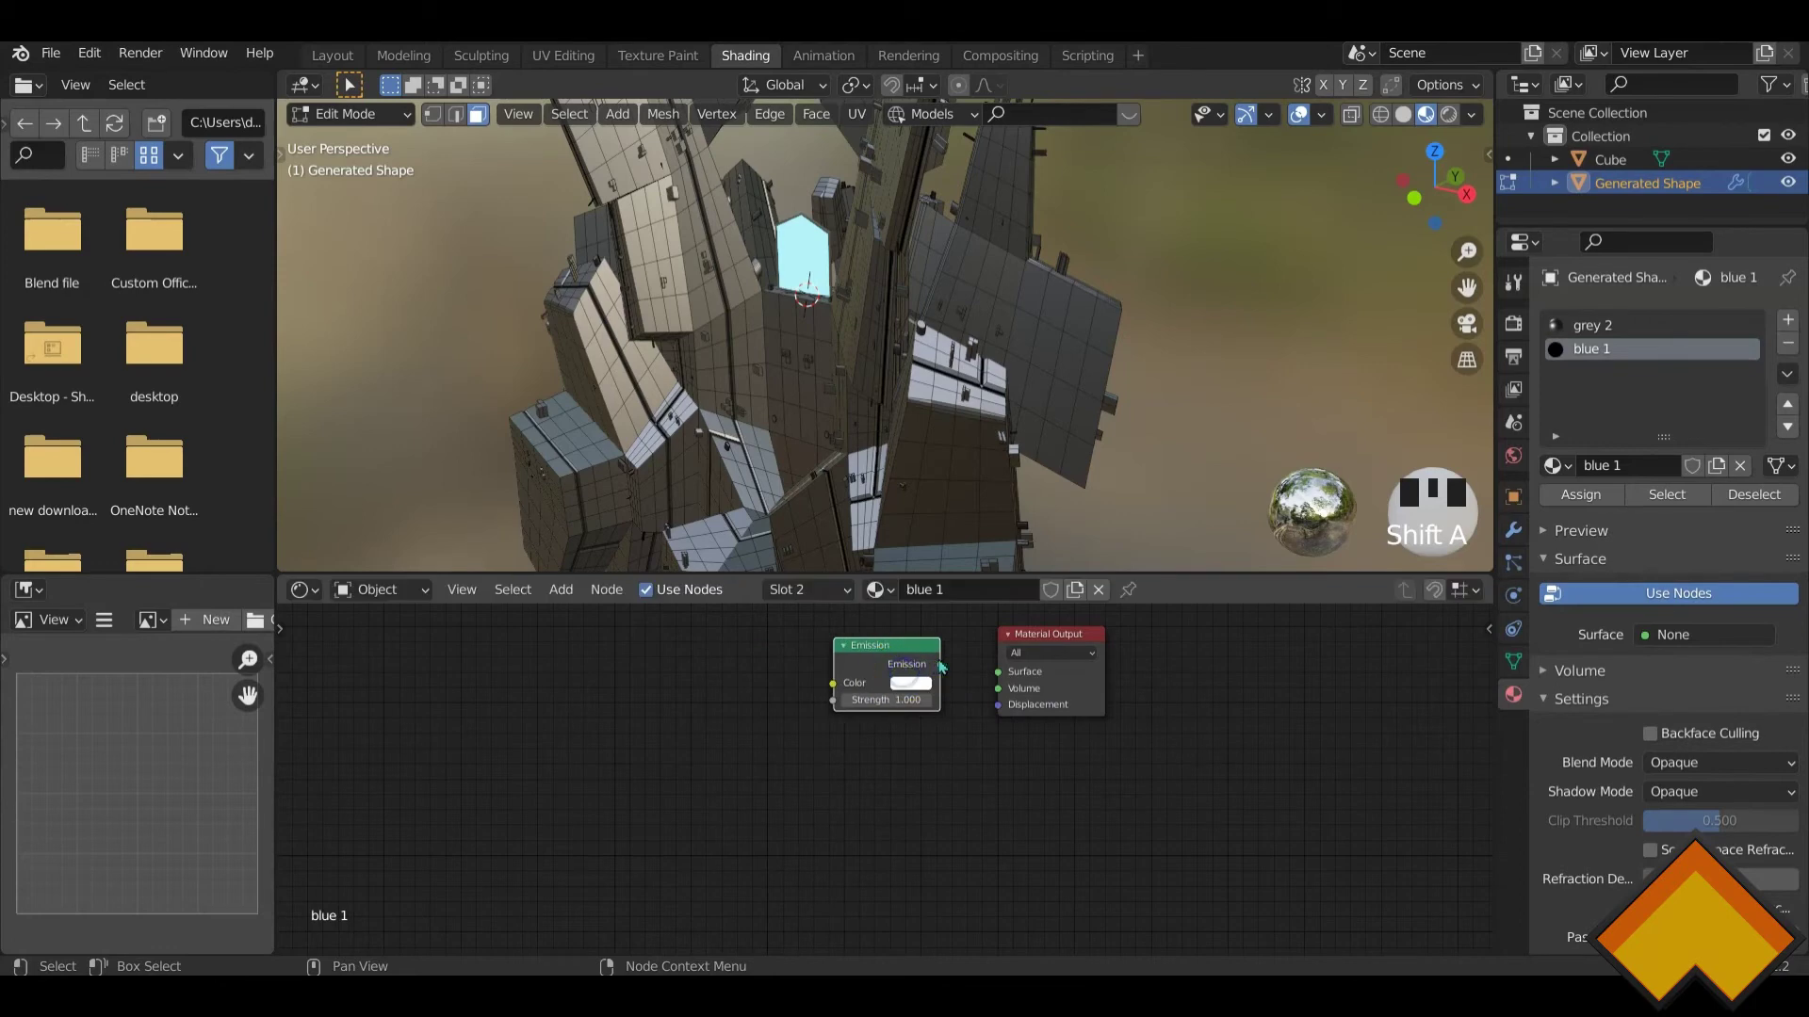
left_click_drag(940, 665, 999, 676)
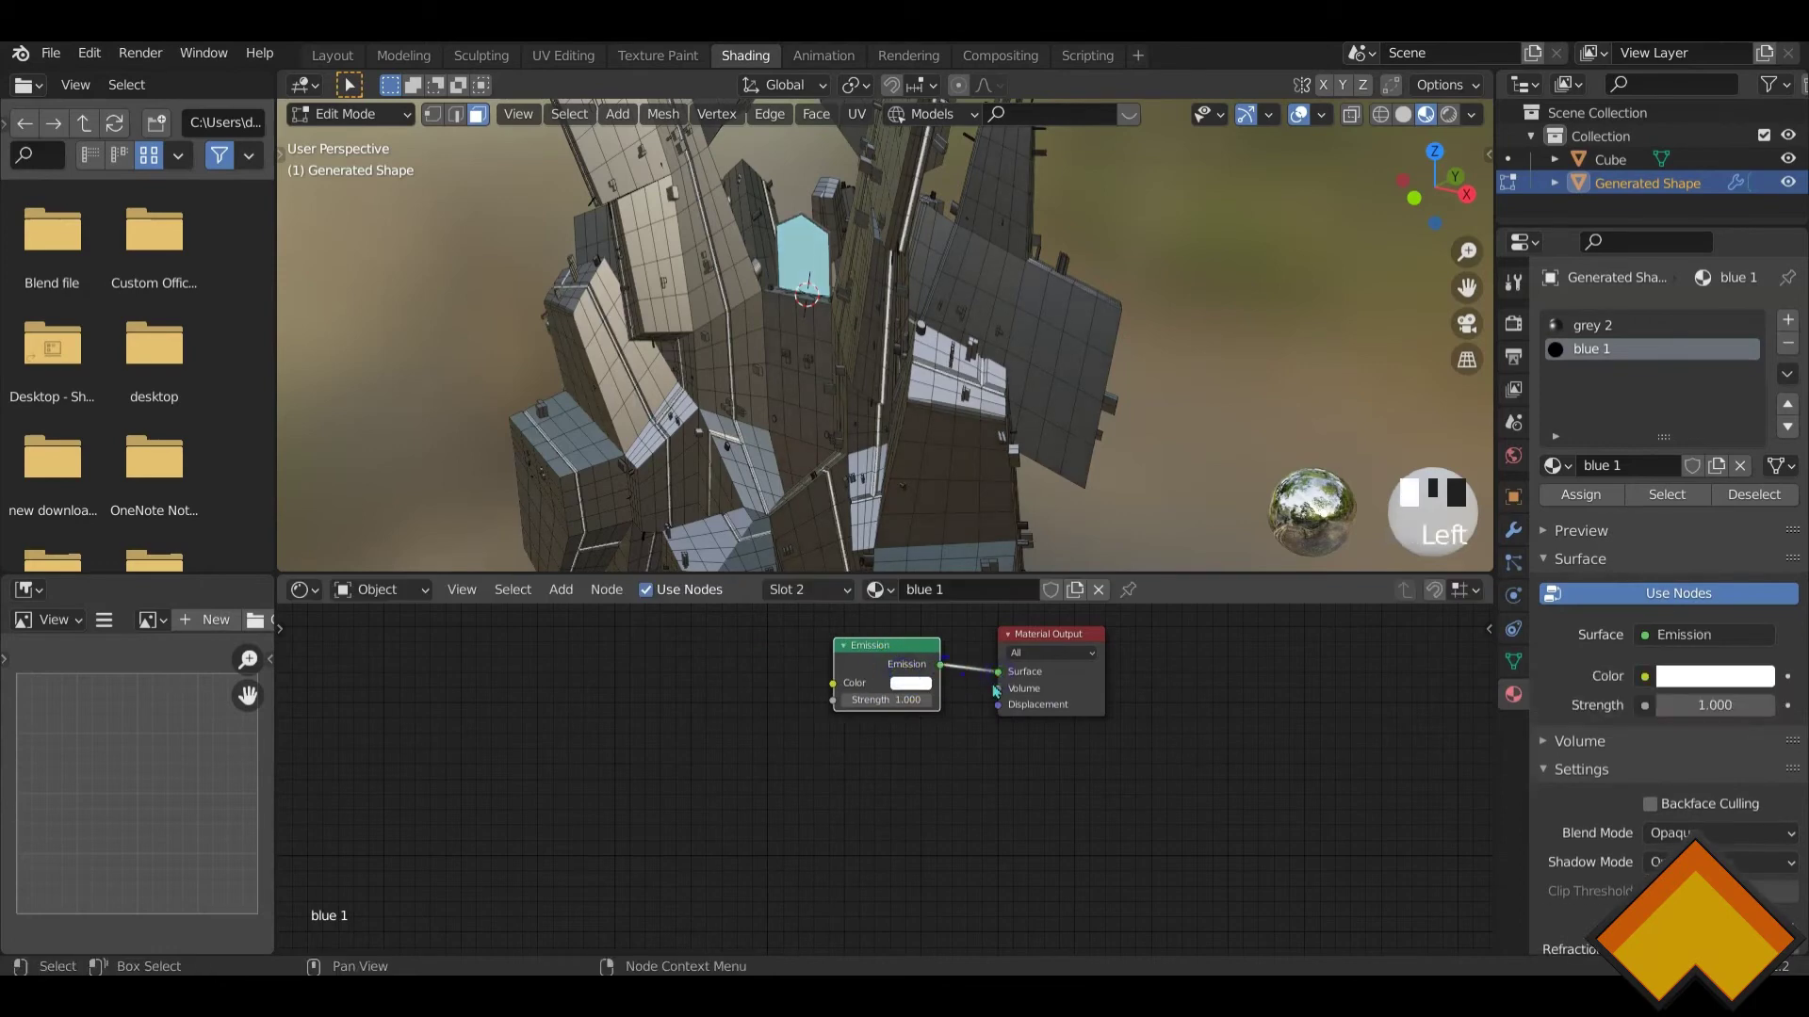
- Set the Emission color to light cyan with hue 0.509 and saturation 0.558, and its strength to 3
left_click(909, 684)
left_click(956, 488)
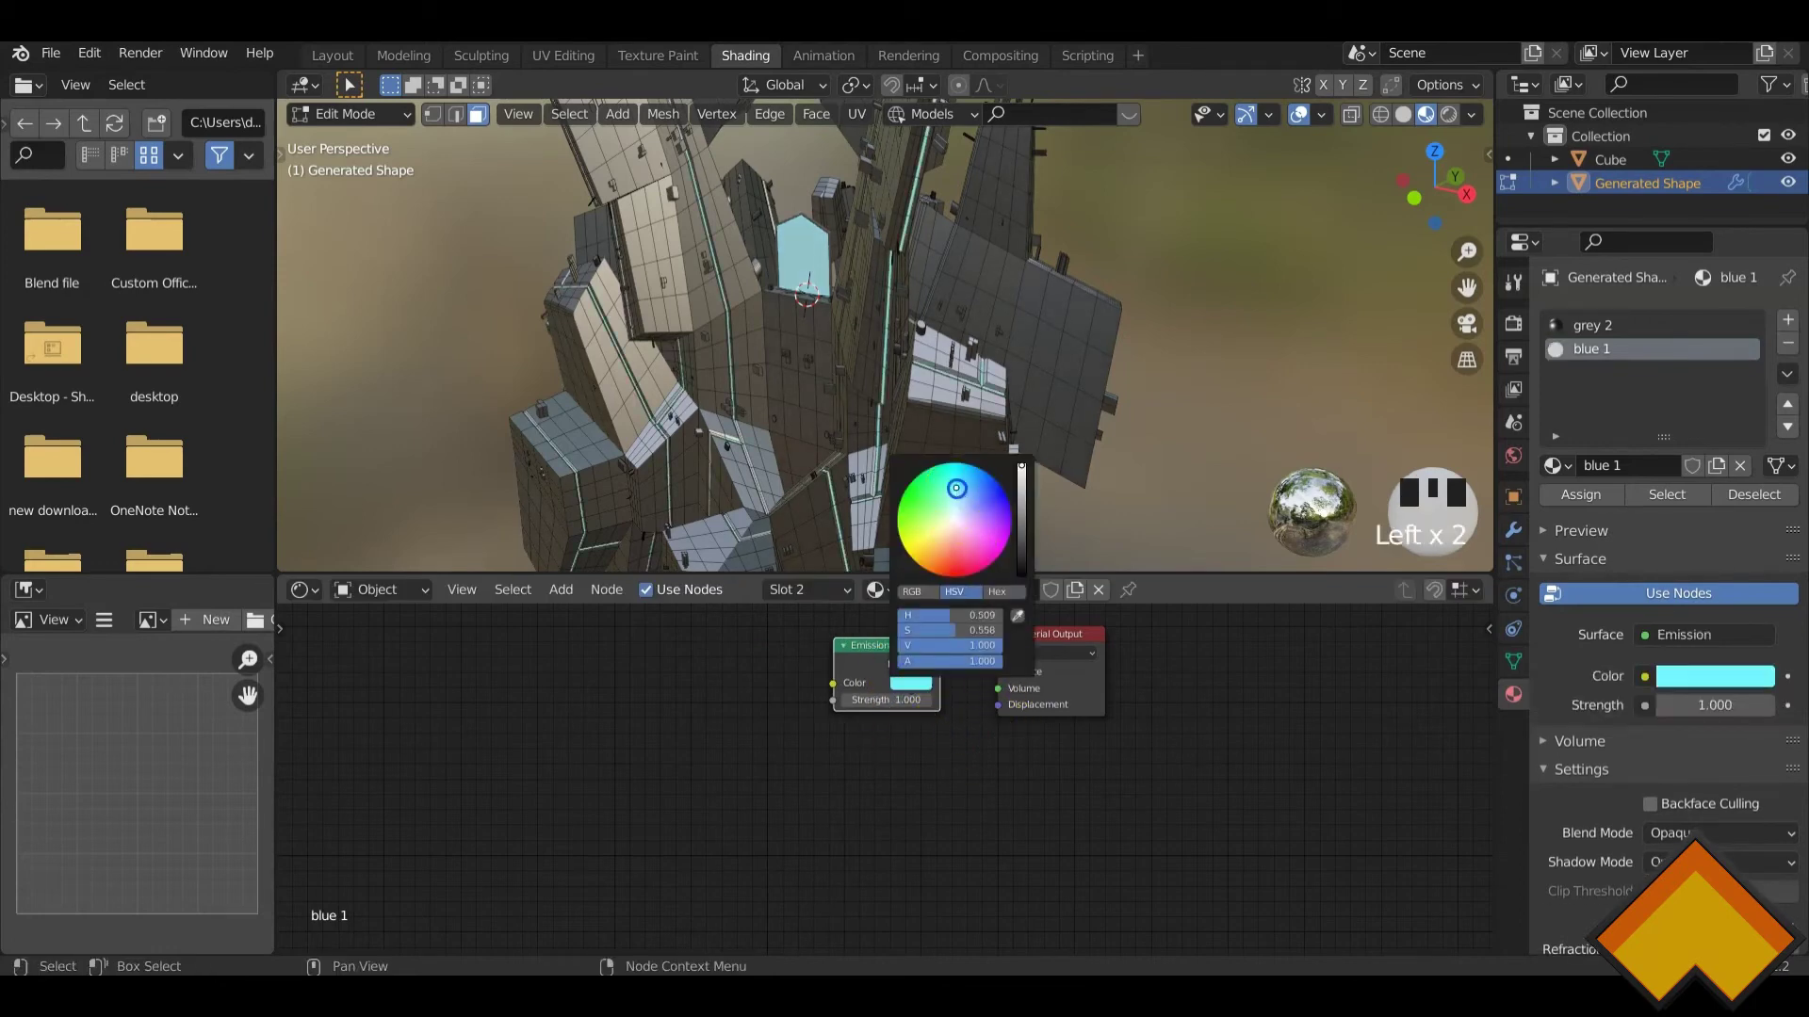
left_click(879, 699)
type("3")
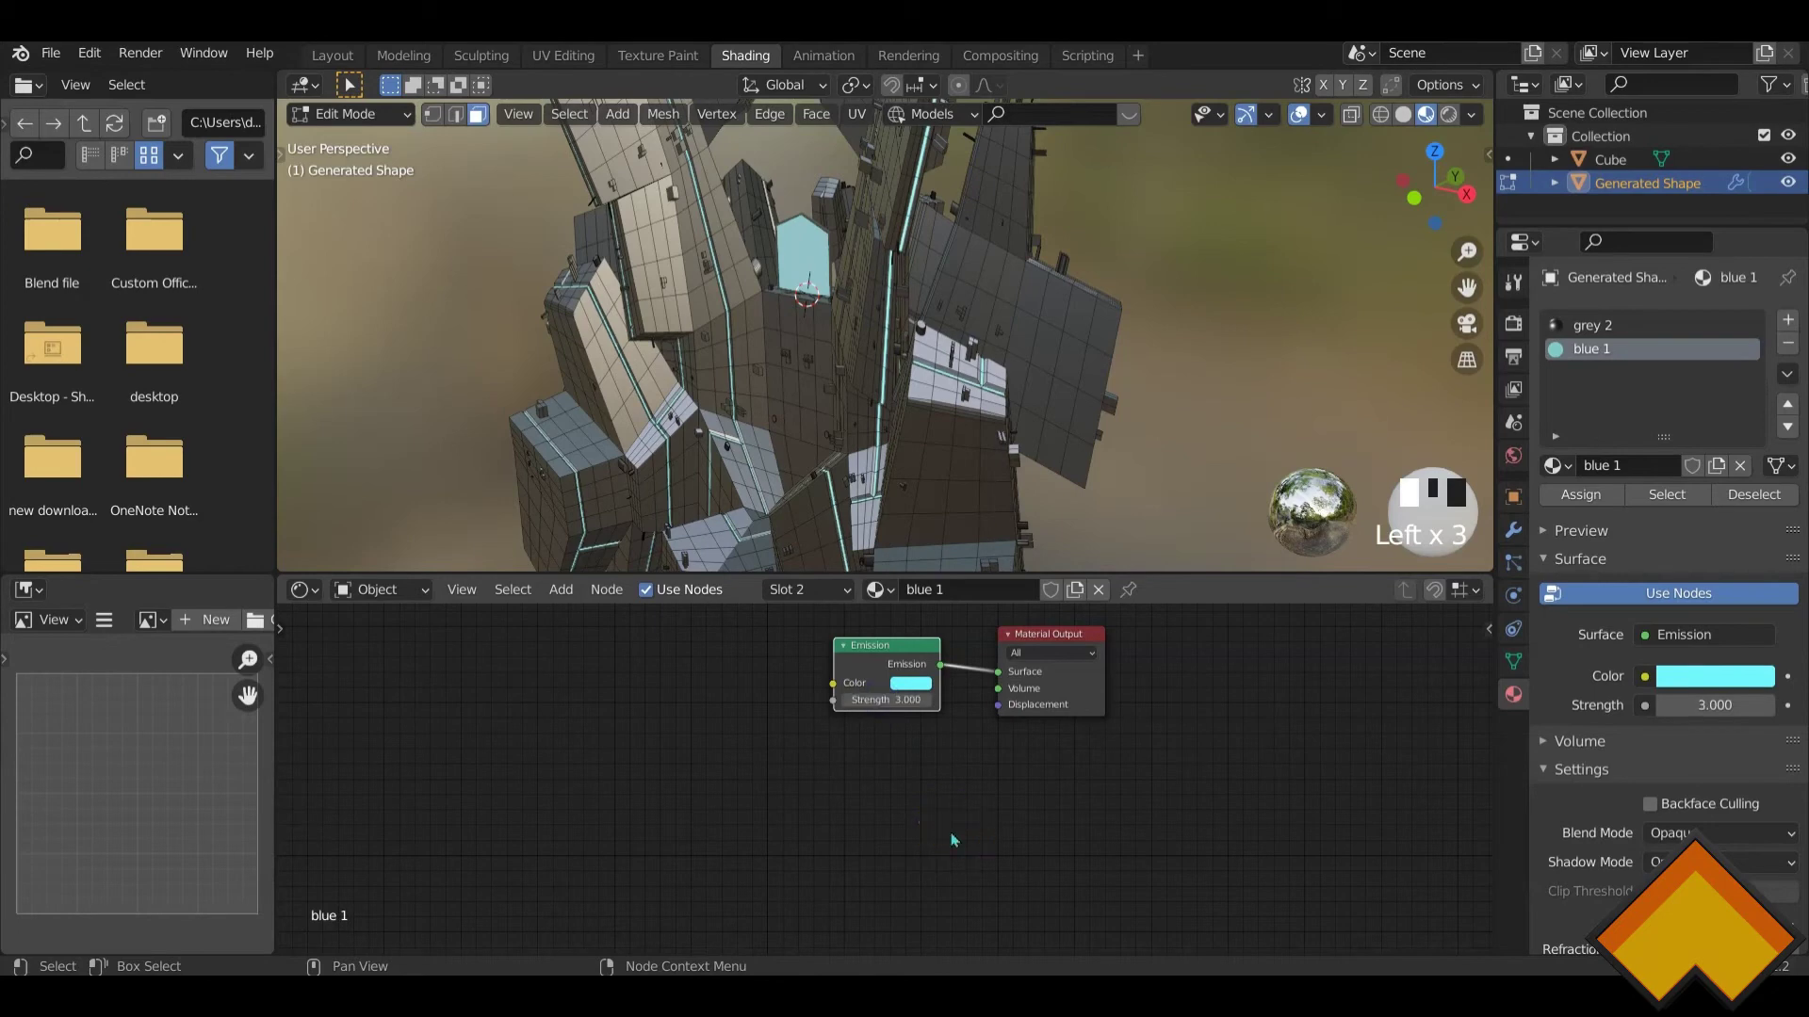
mouse_move(876, 341)
middle_mouse_down()
mouse_move(913, 330)
mouse_move(874, 327)
middle_mouse_up()
scroll(874, 328, "down", 1)
scroll(874, 328, "down", 2)
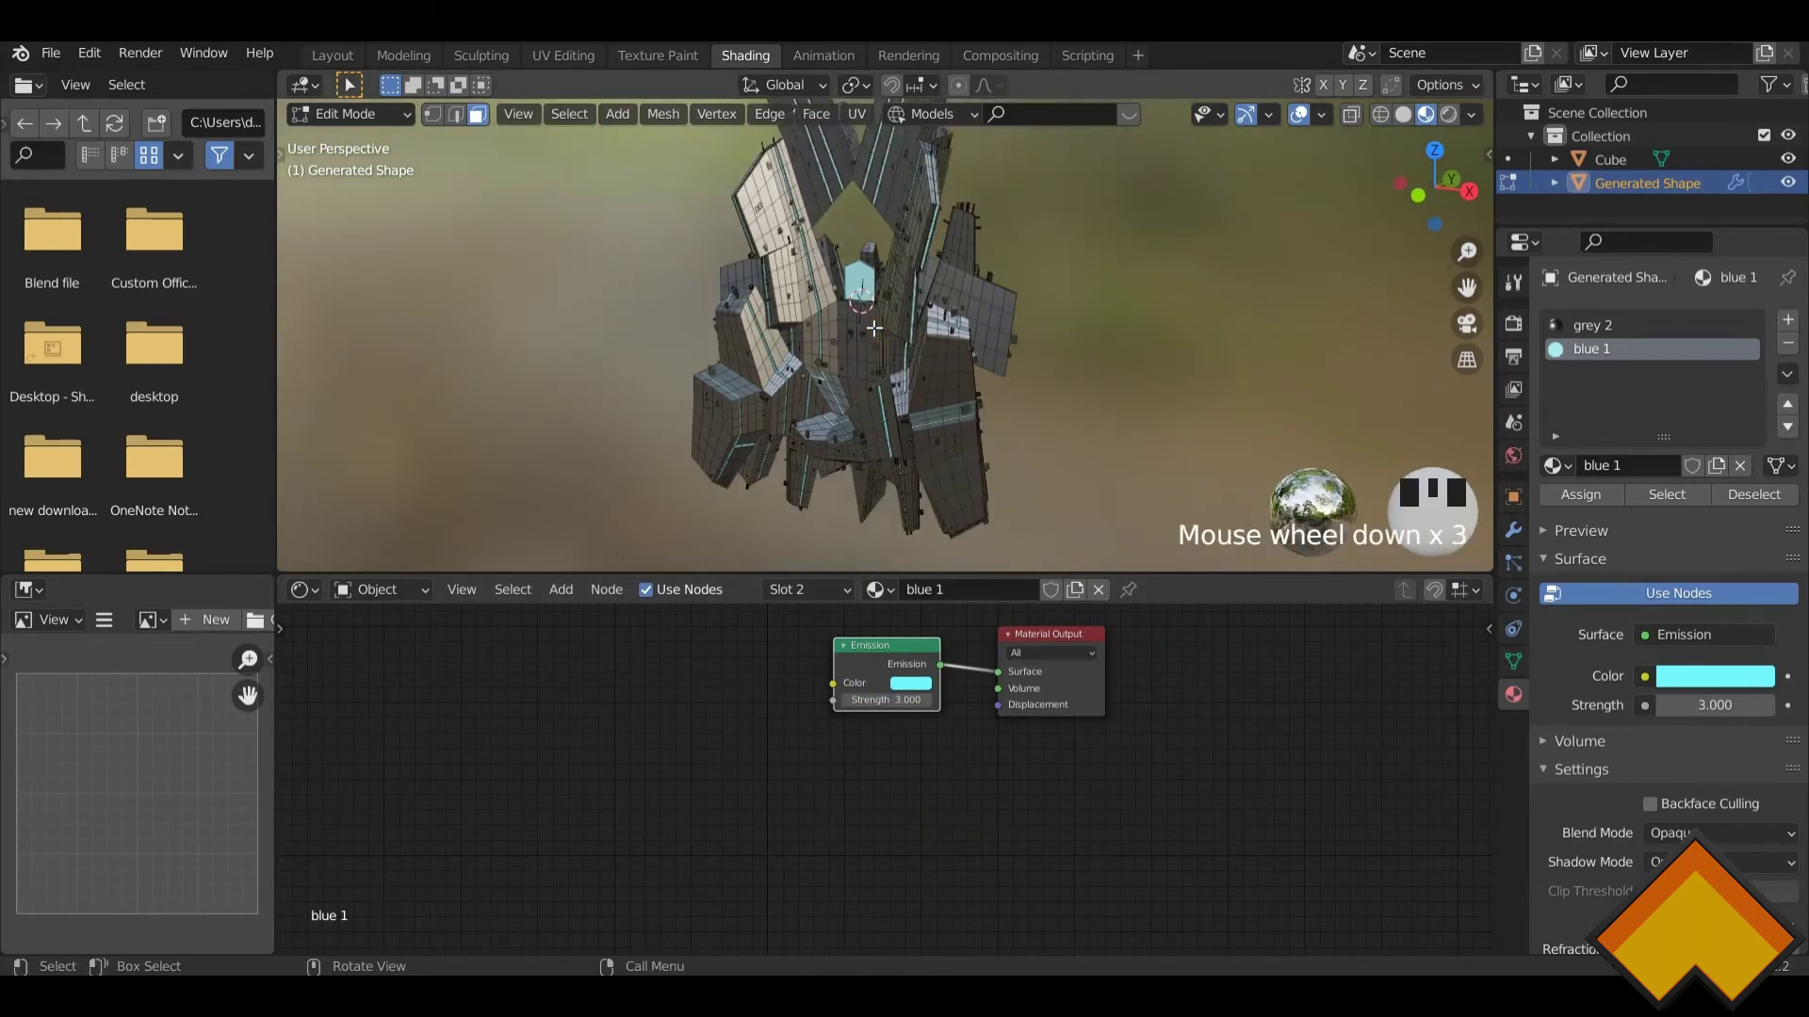
- Switch to the Layout workspace and open the Generated Shape in Edit Mode, facing the plain outer side block
key("Tab")
left_click(1088, 350)
middle_click_drag(1088, 350, 896, 355, "shift")
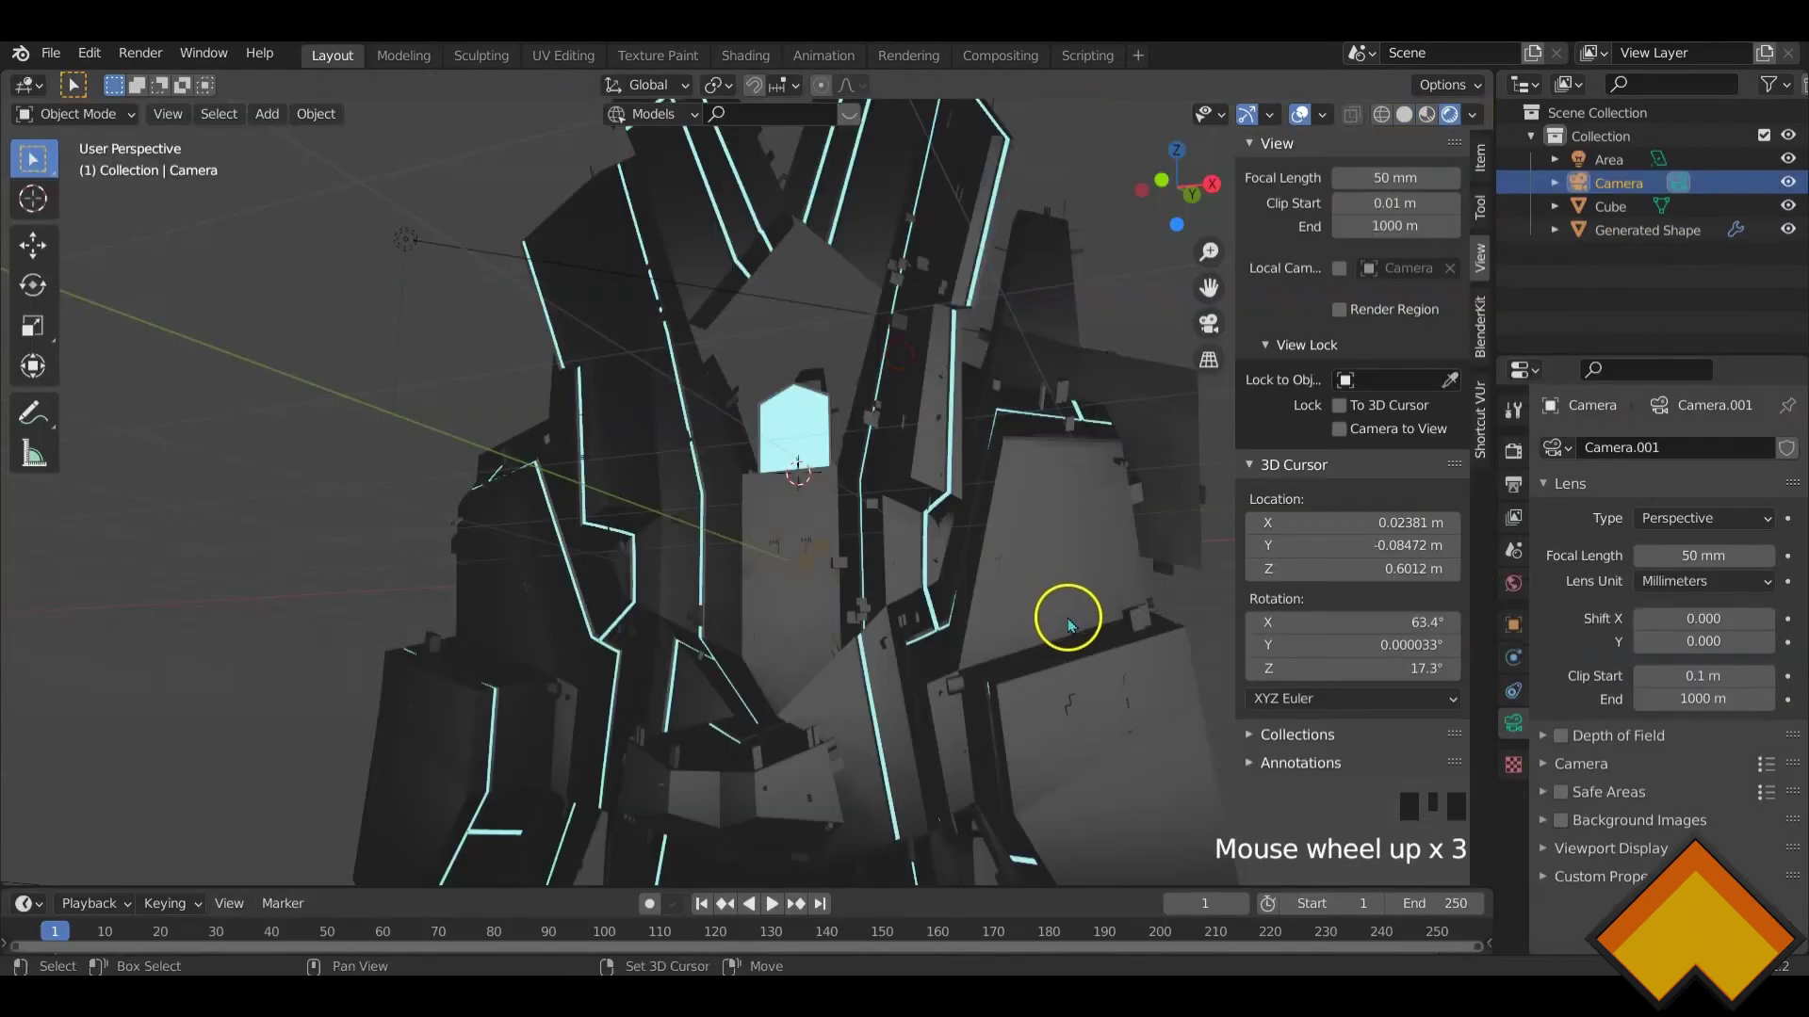
middle_click_drag(1066, 626, 968, 524, "shift")
scroll(942, 520, "up", 2)
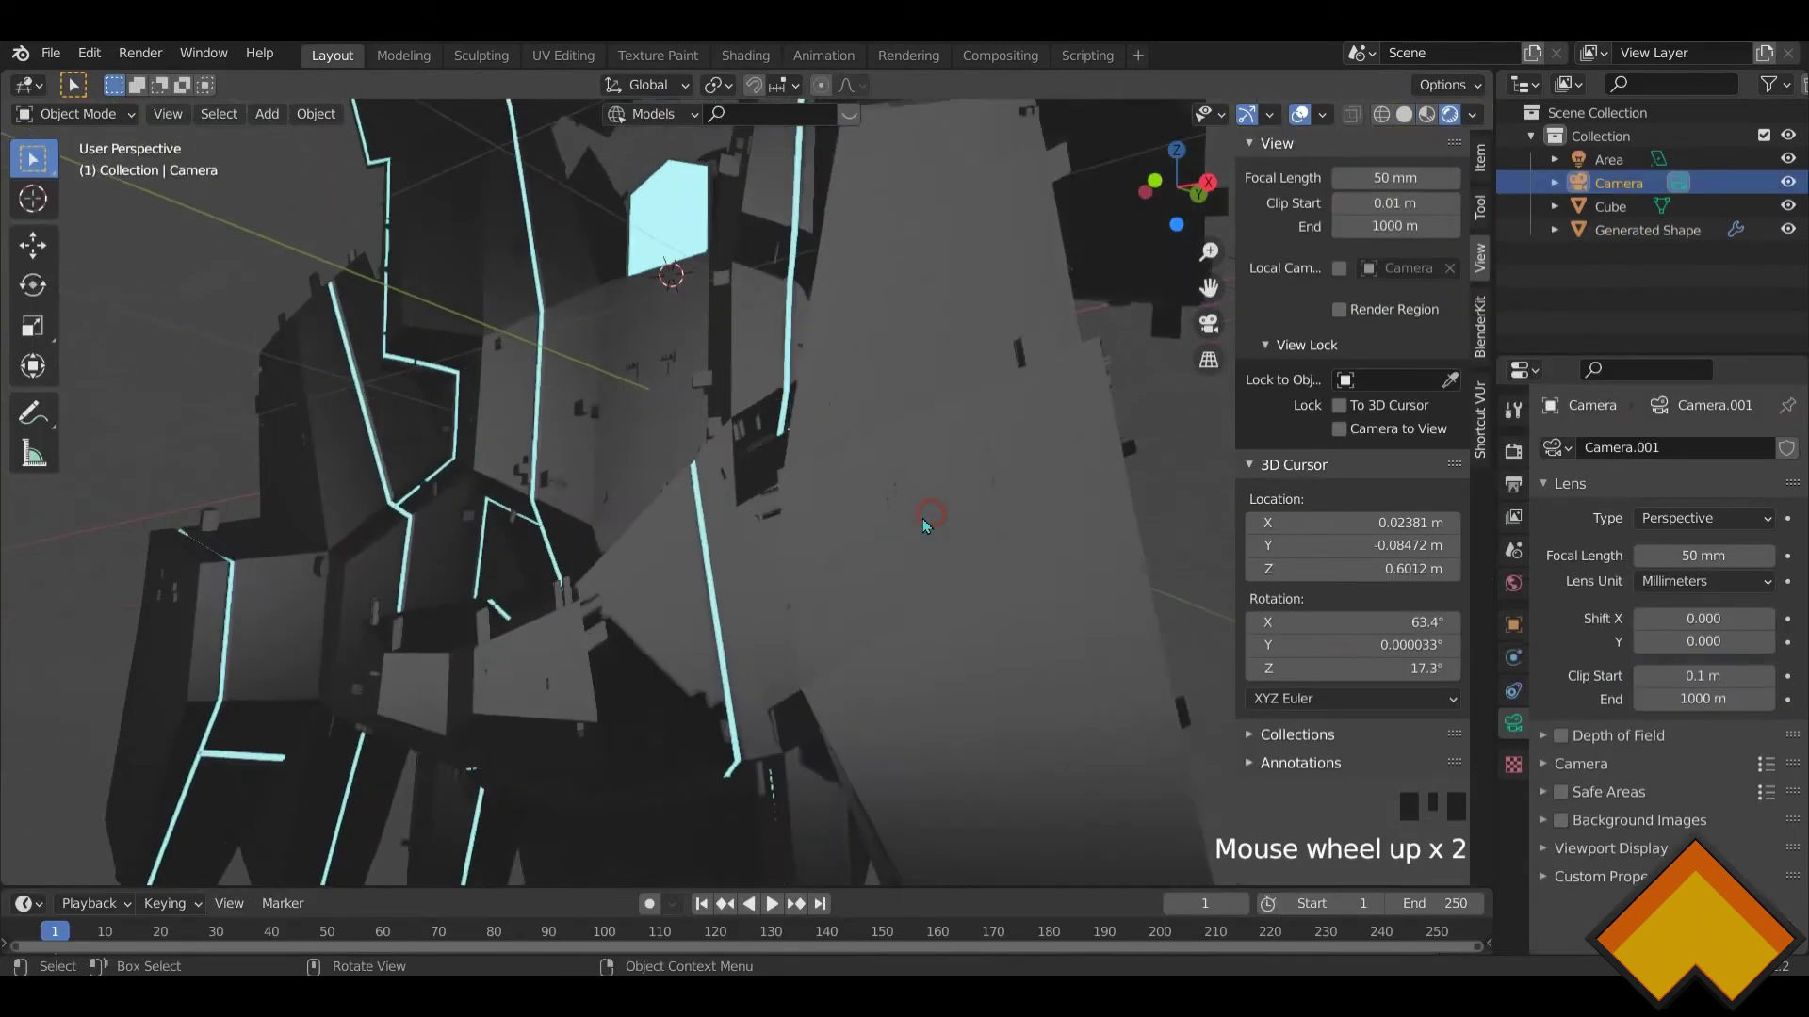
scroll(921, 522, "down", 2)
left_click(920, 567)
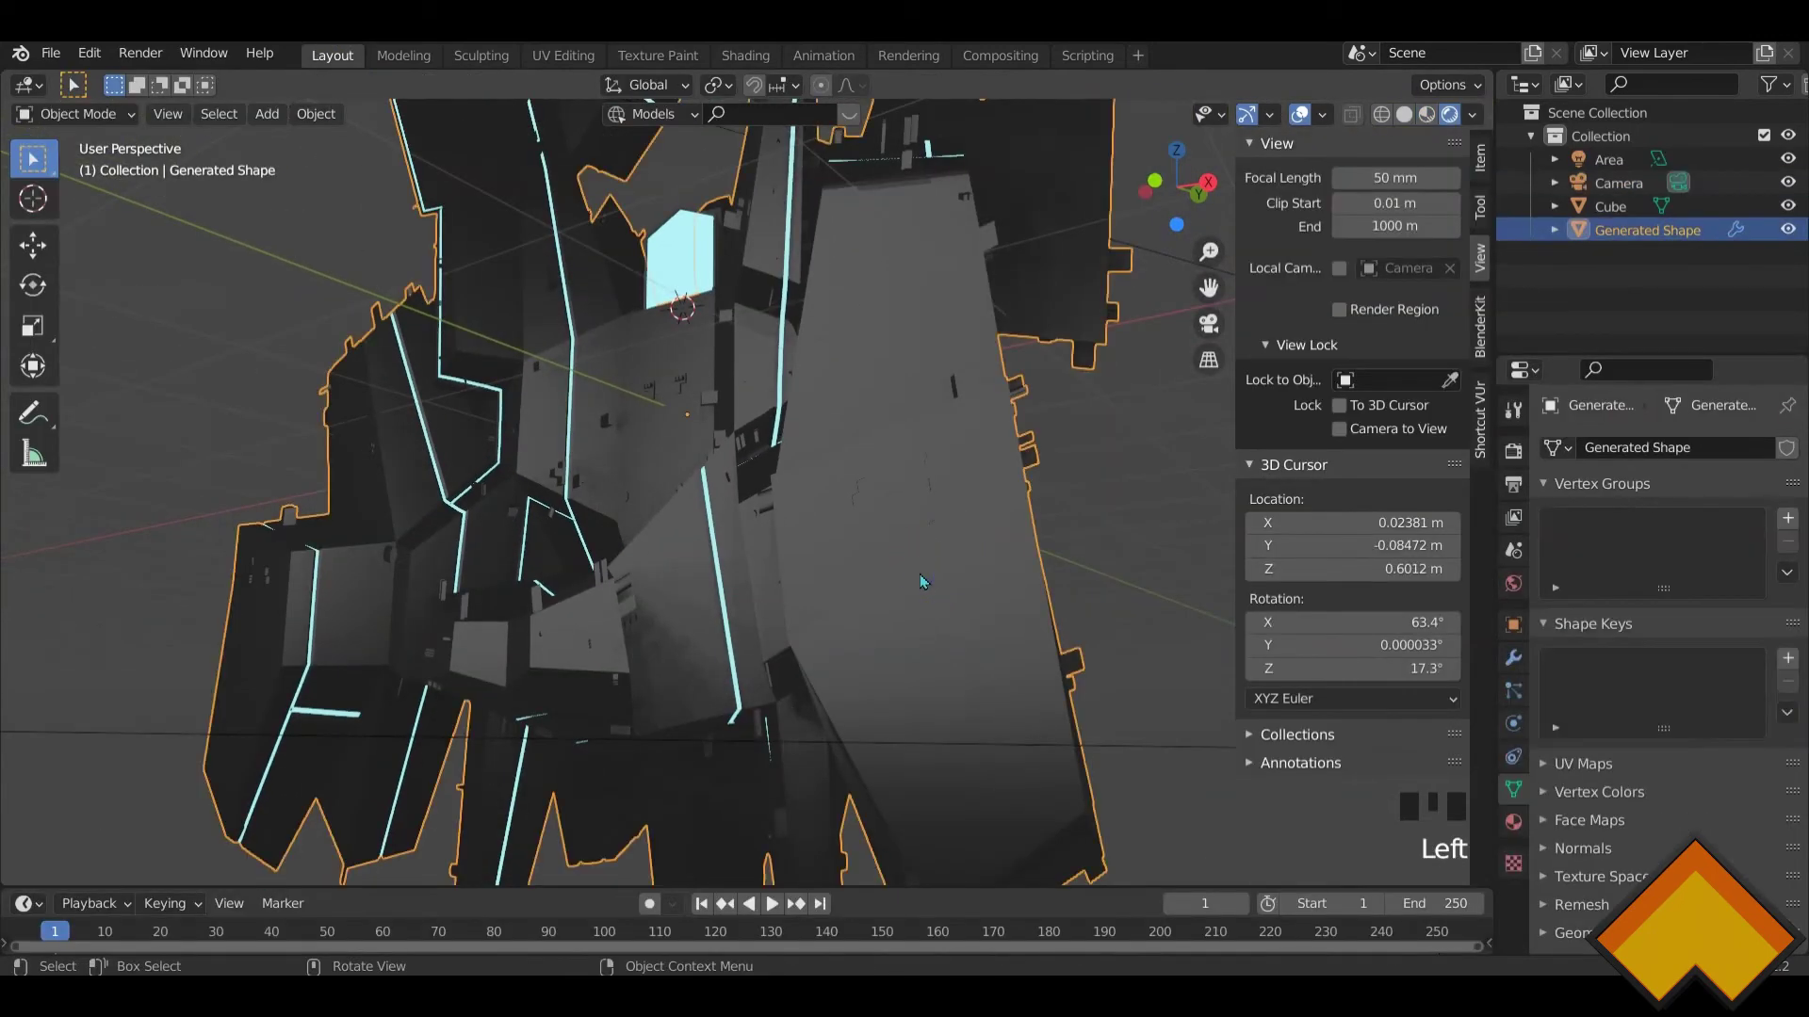
key("Tab")
middle_click_drag(913, 618, 870, 544, "shift")
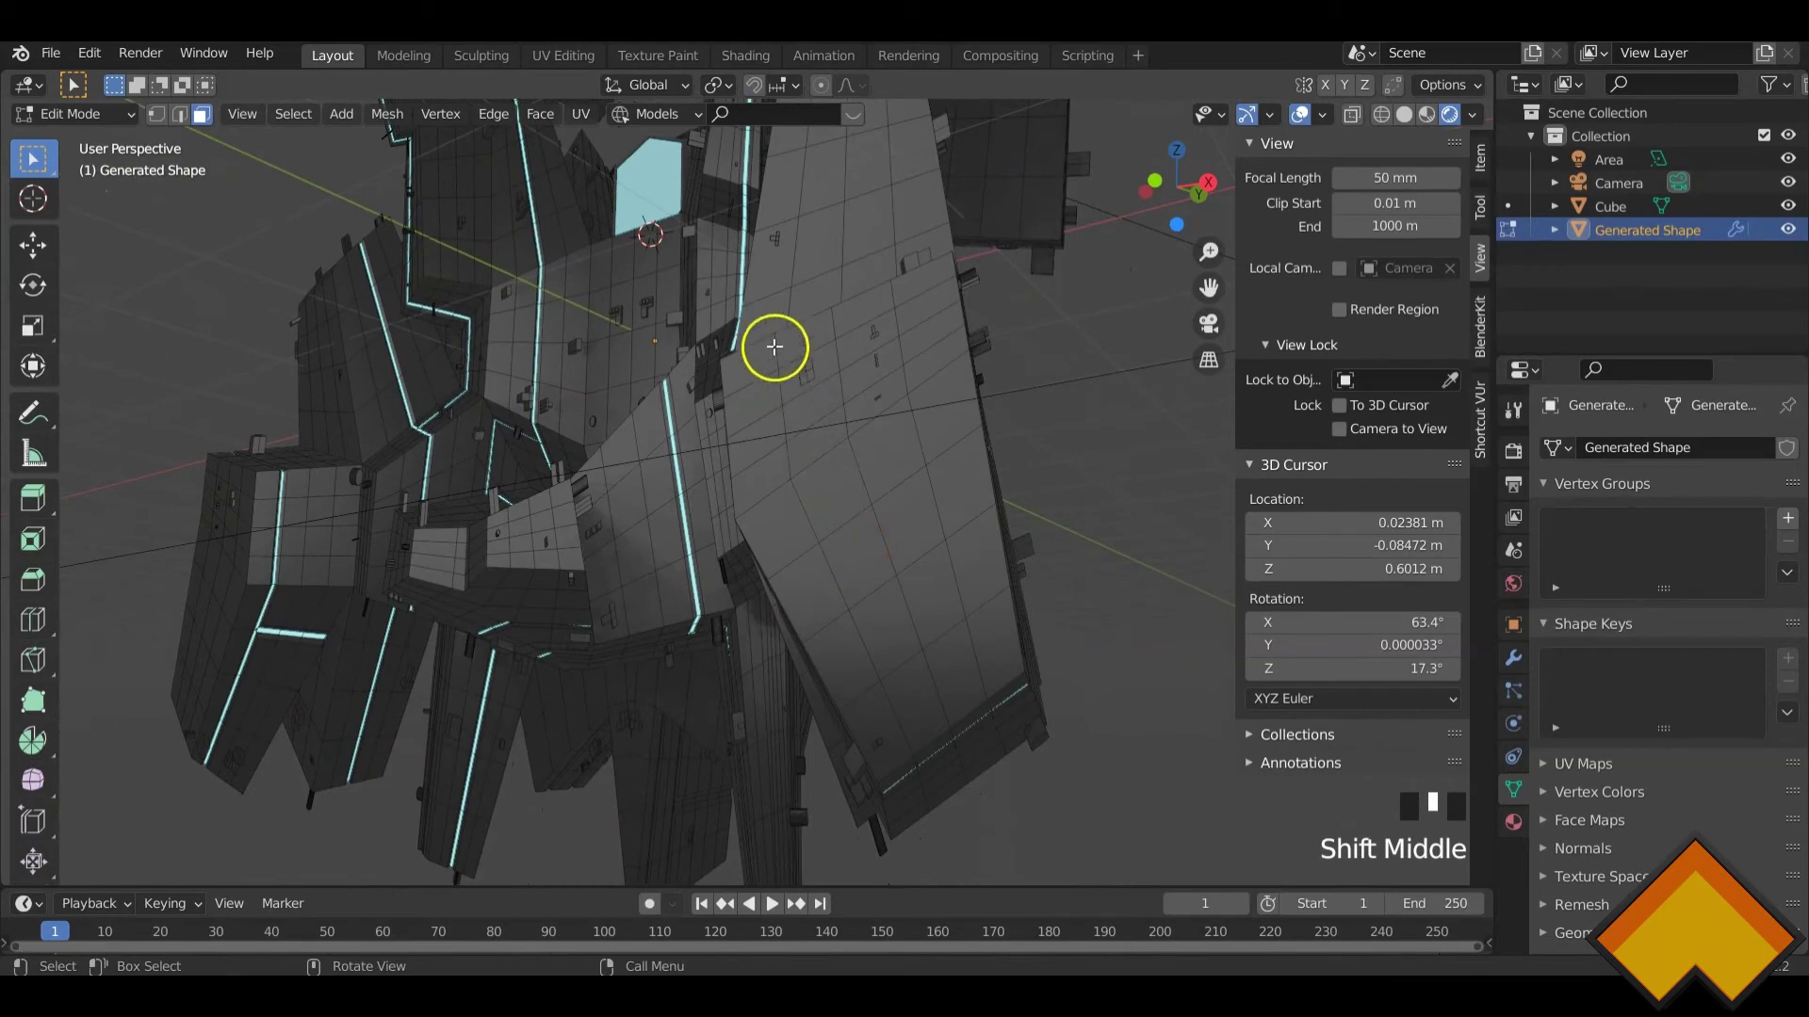
- Select three neighbouring lengthwise edge loops on the outer side block and bevel them about 0.007 m wide
key("2")
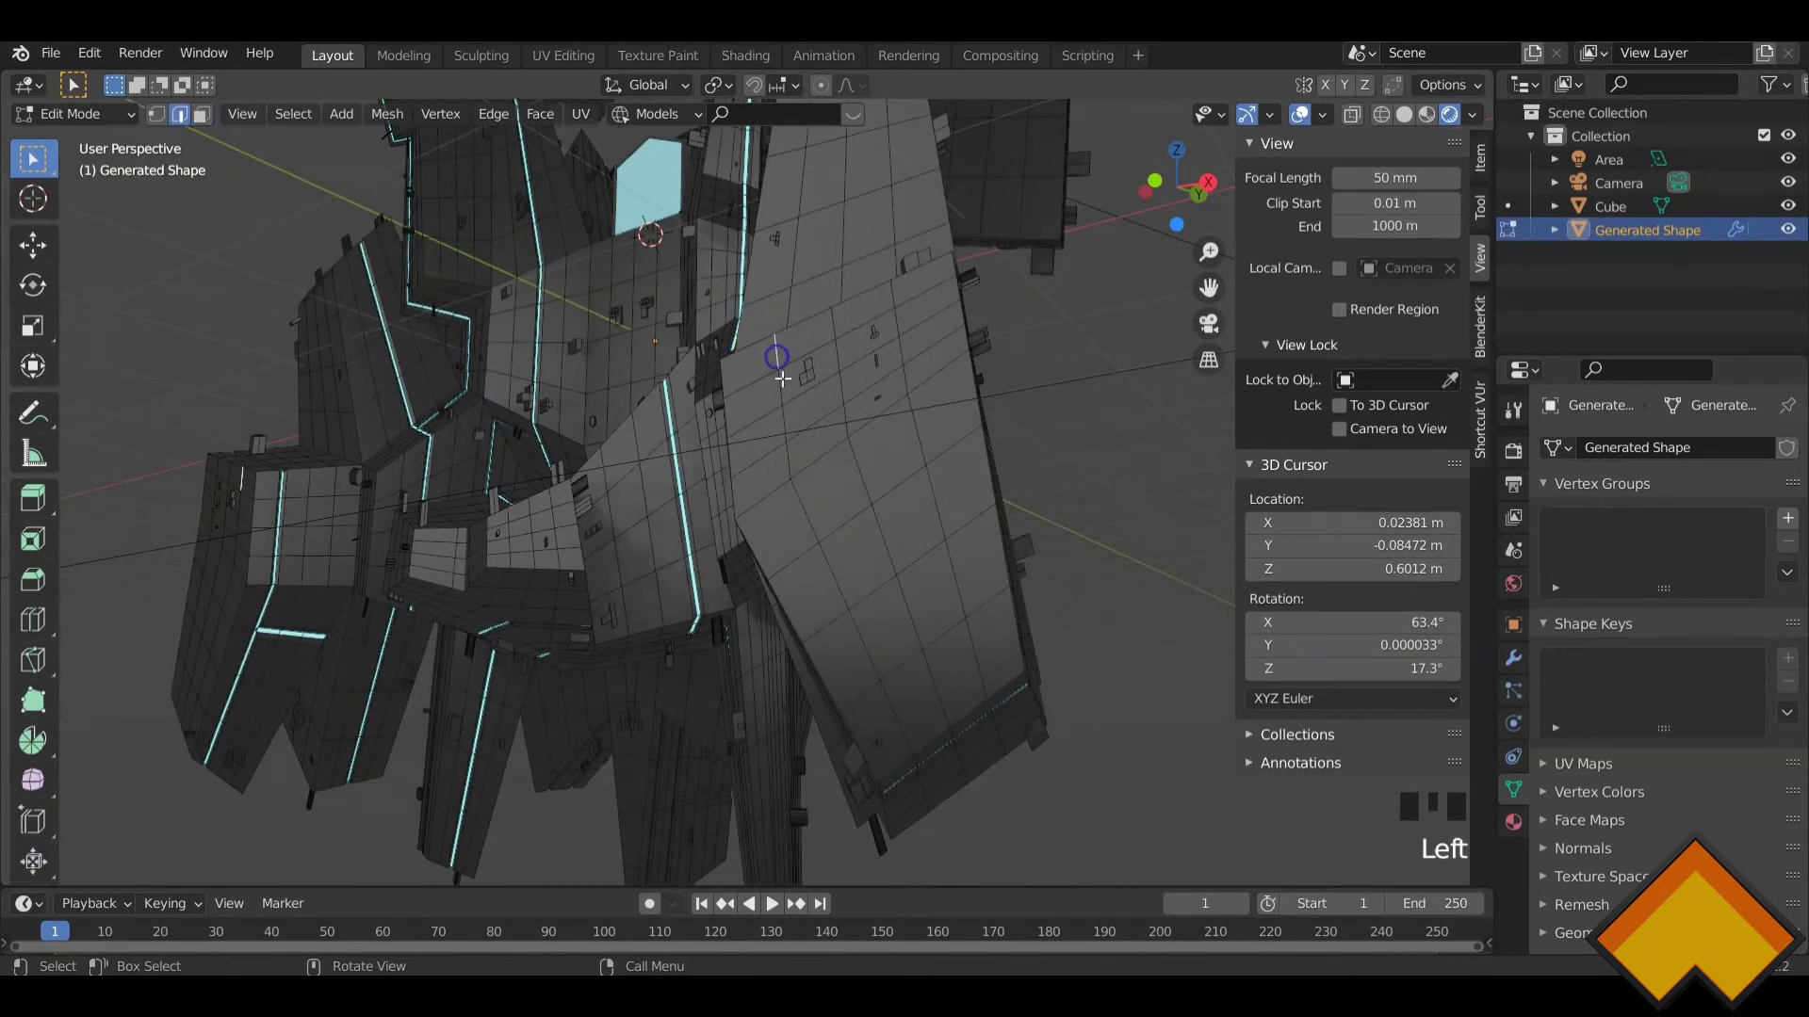
left_click(780, 388, "alt")
left_click(835, 325, "alt+shift")
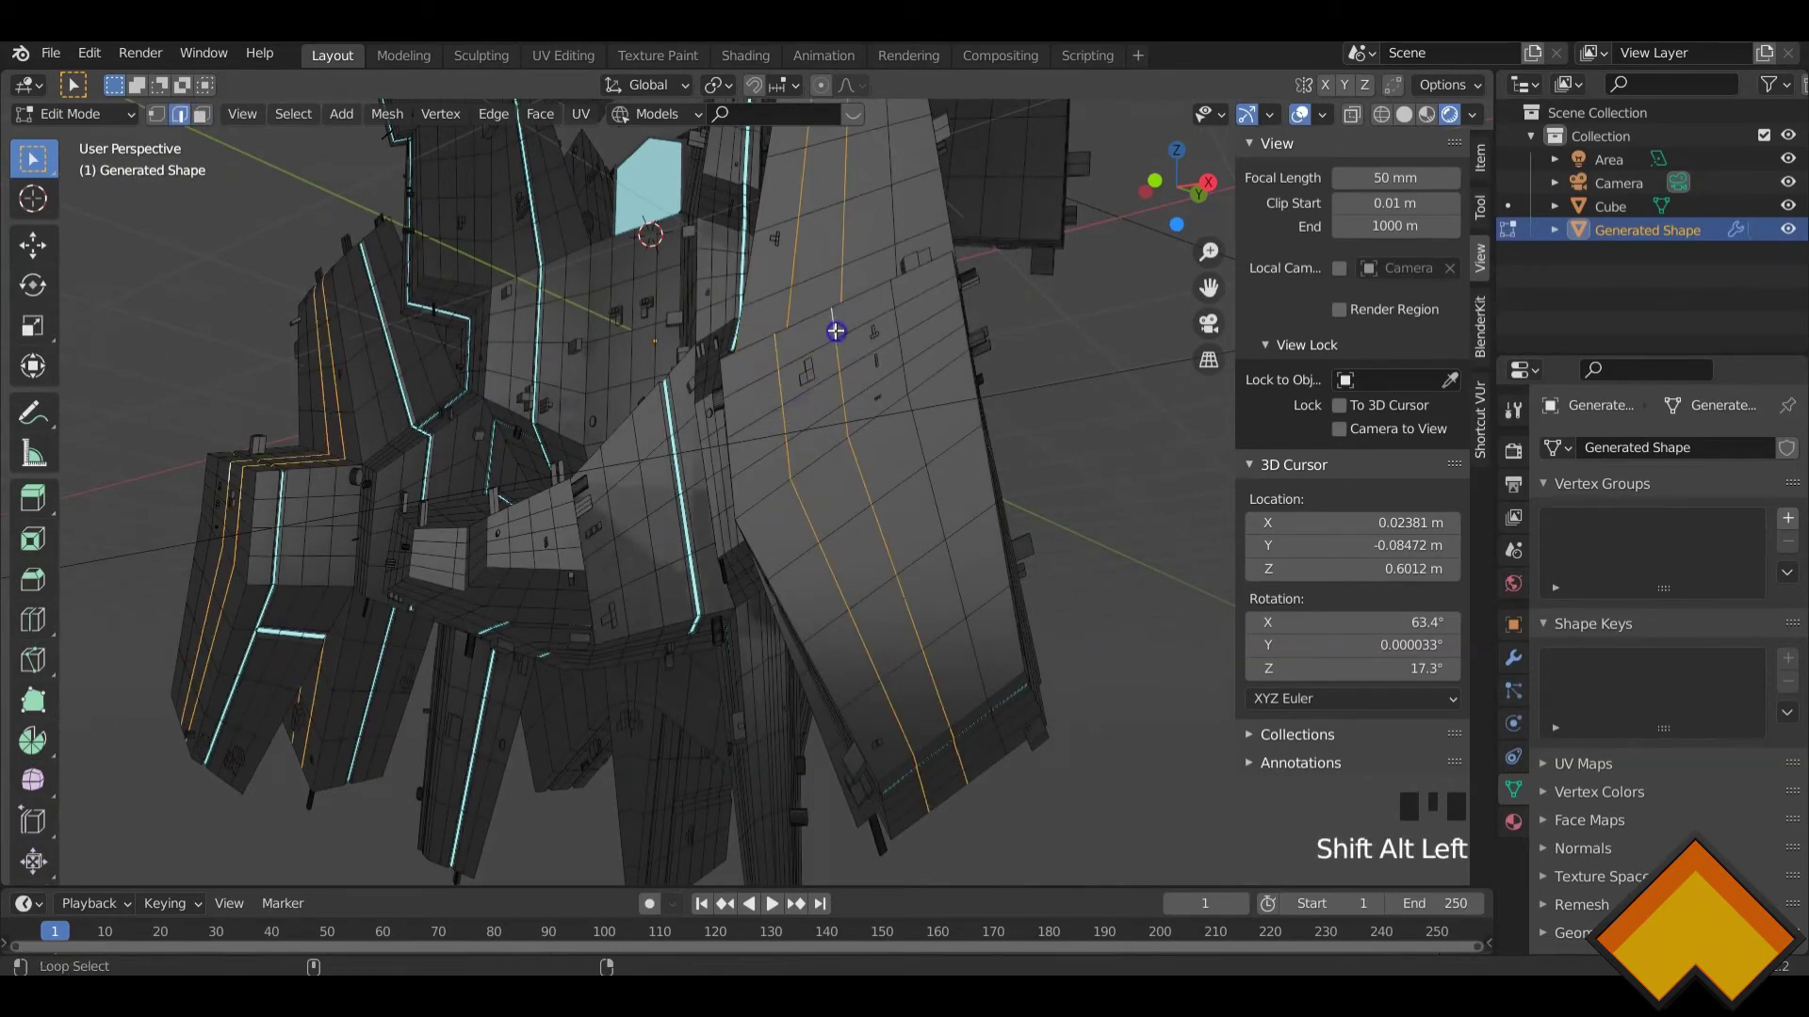
left_click(904, 364, "alt+shift")
middle_click_drag(896, 505, 905, 513)
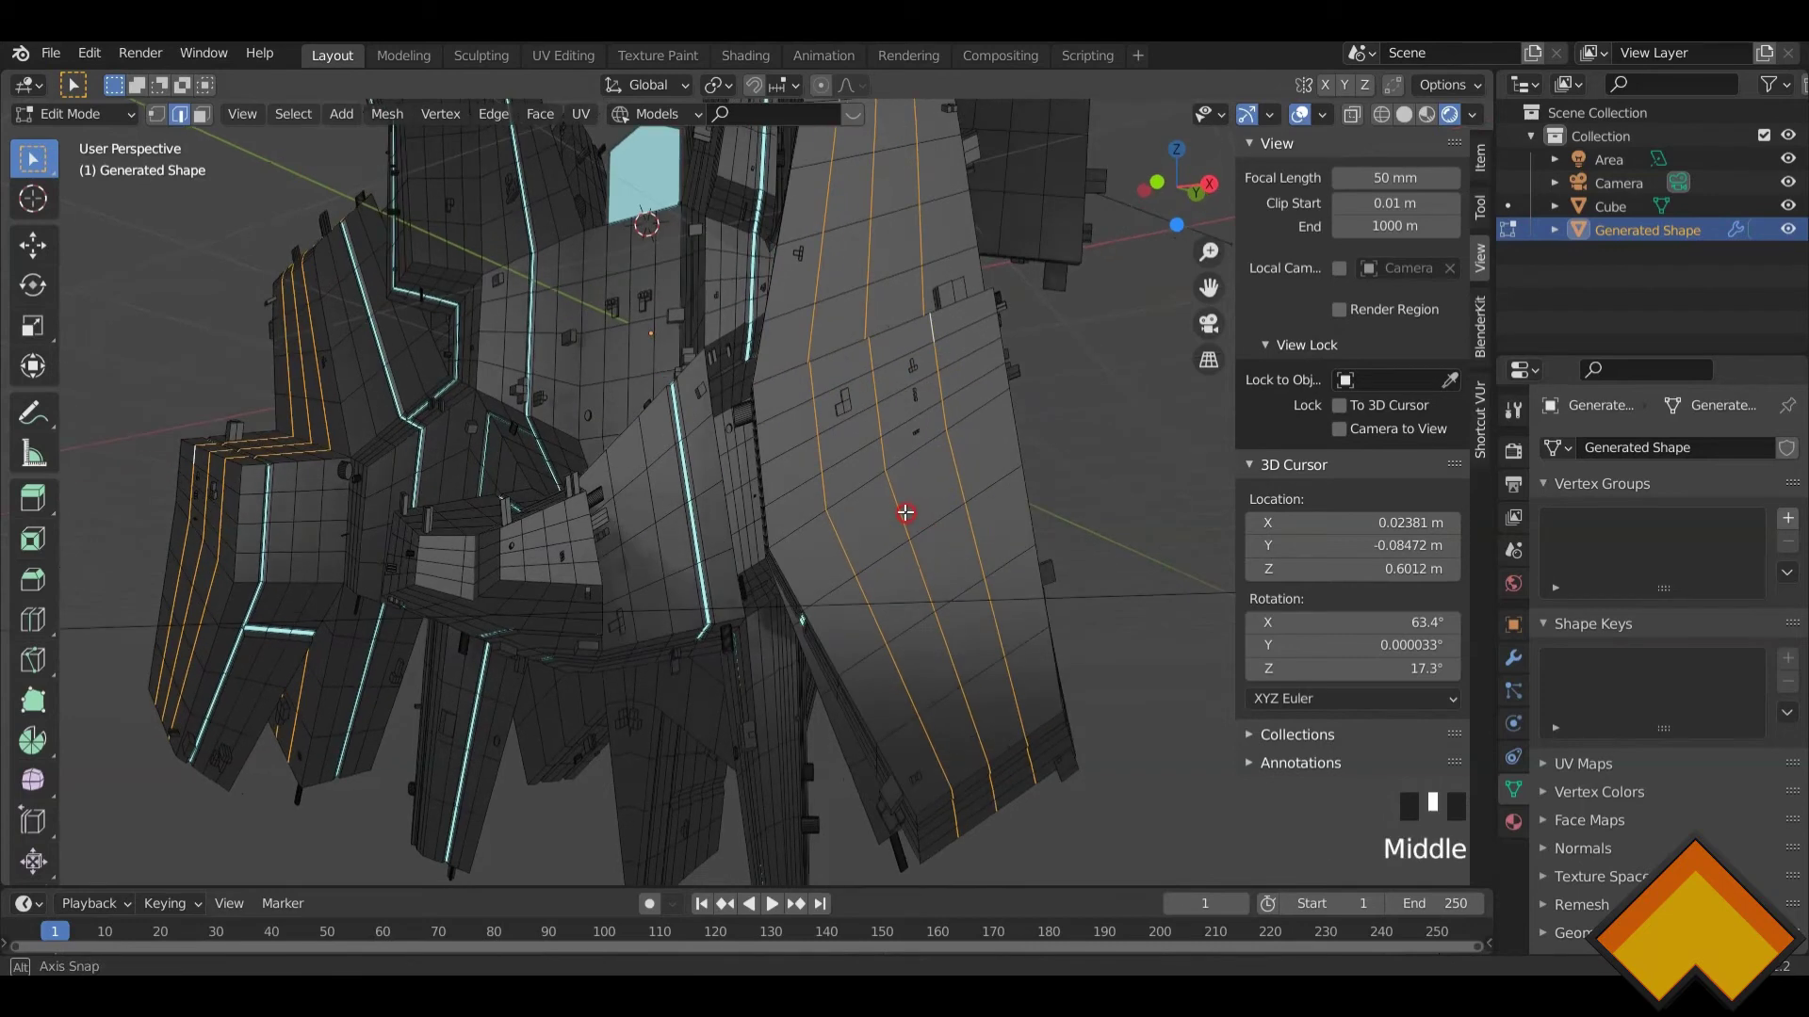
key("ctrl+b")
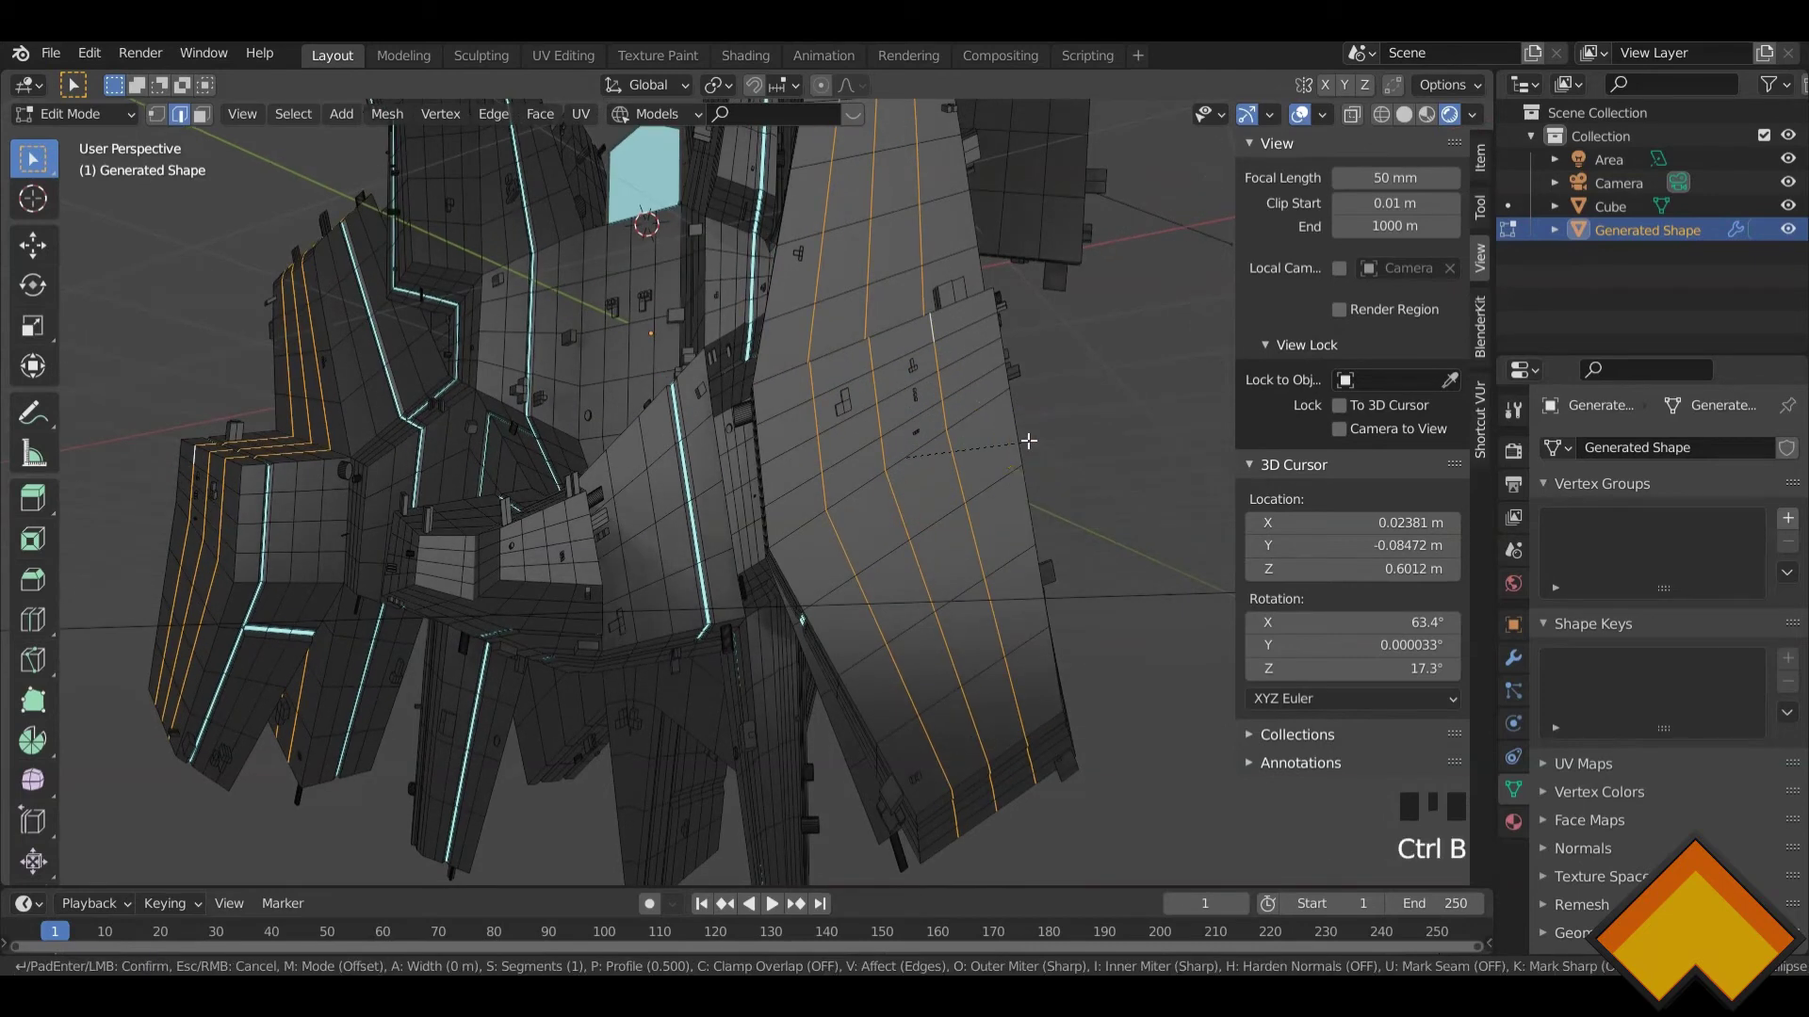
left_click(1055, 444)
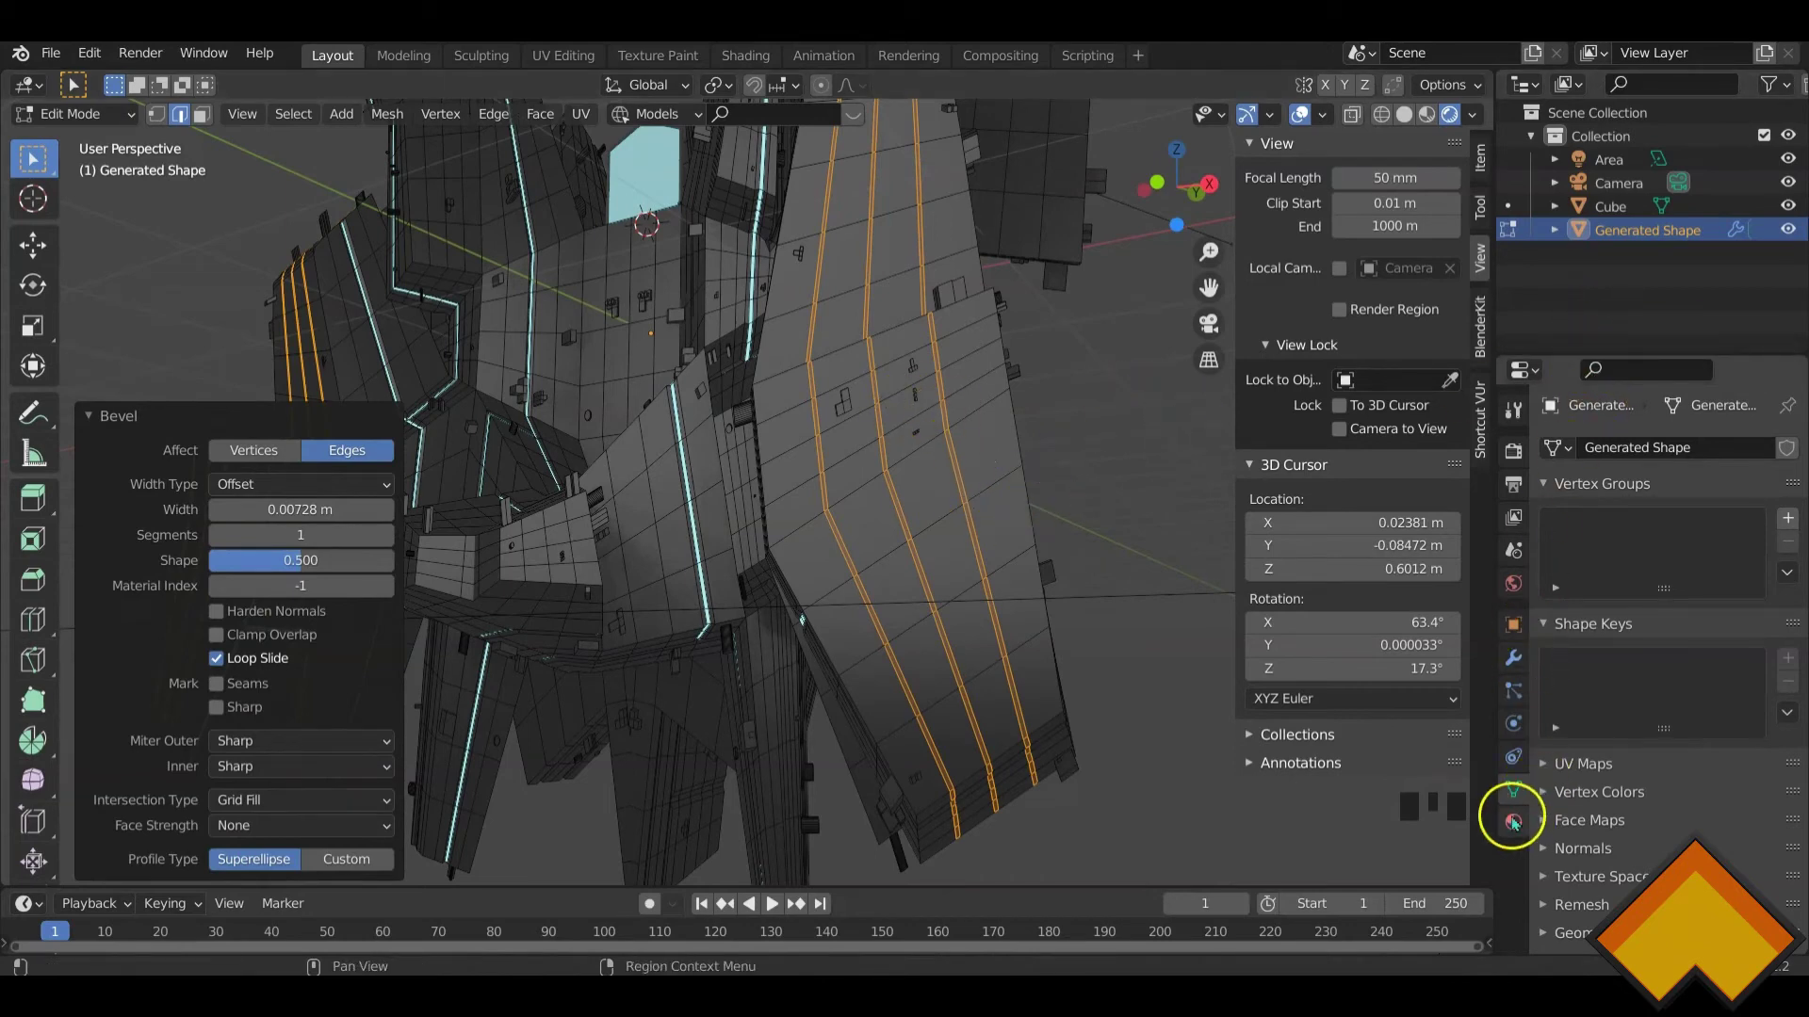
- Try the "blue 1" material on the beveled strips, then undo the assignment
left_click(1513, 821)
left_click(1591, 476)
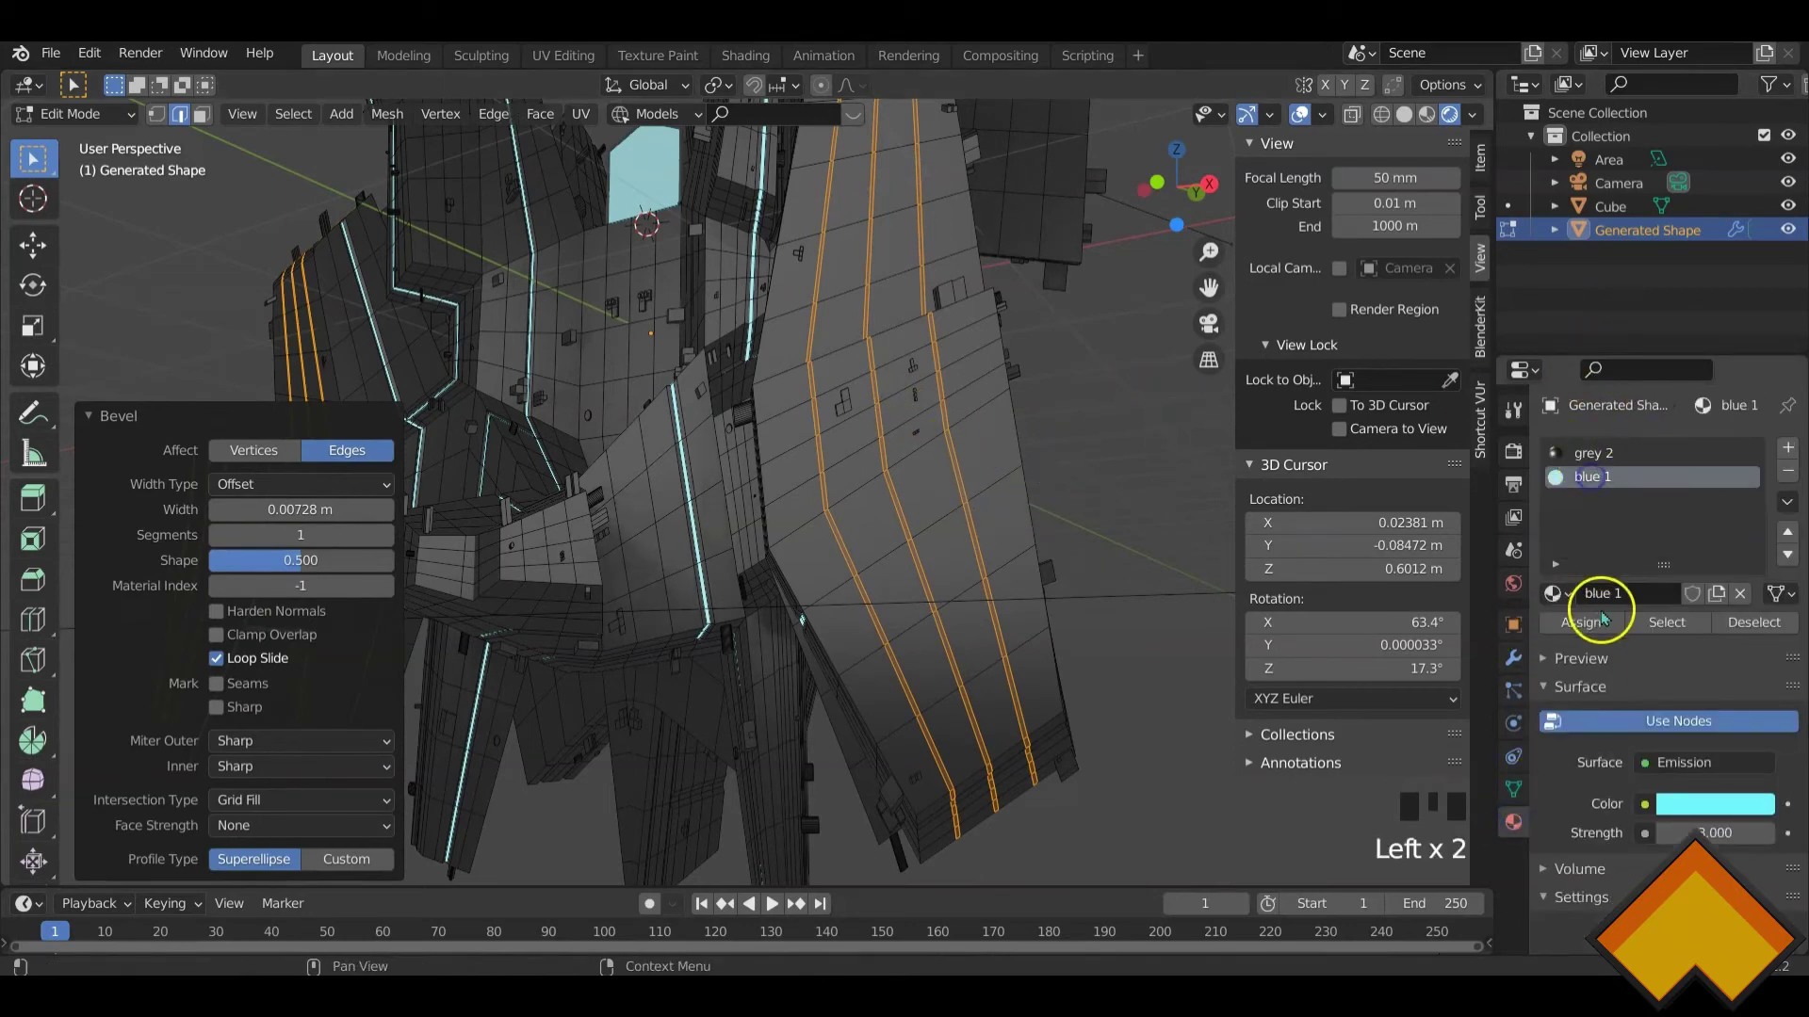
left_click(1581, 621)
key("Tab")
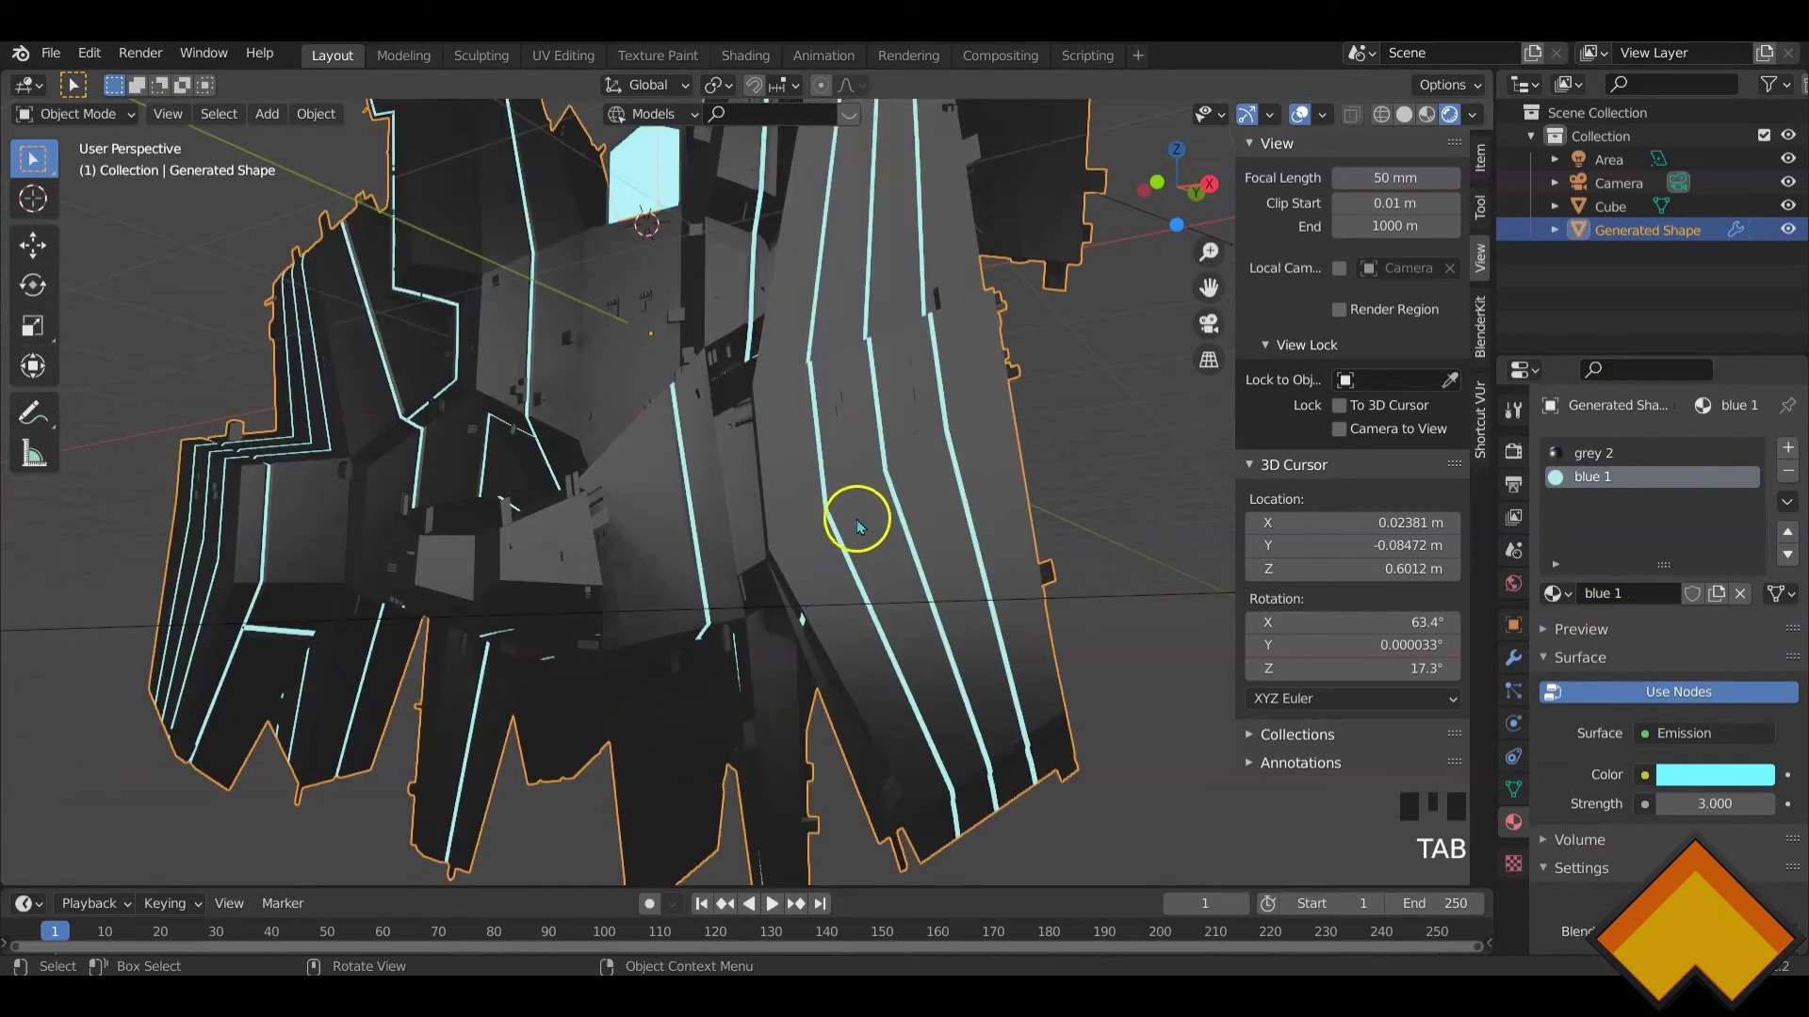
scroll(857, 515, "down", 3)
middle_click_drag(852, 516, 886, 553)
key("ctrl+z")
key("ctrl+z")
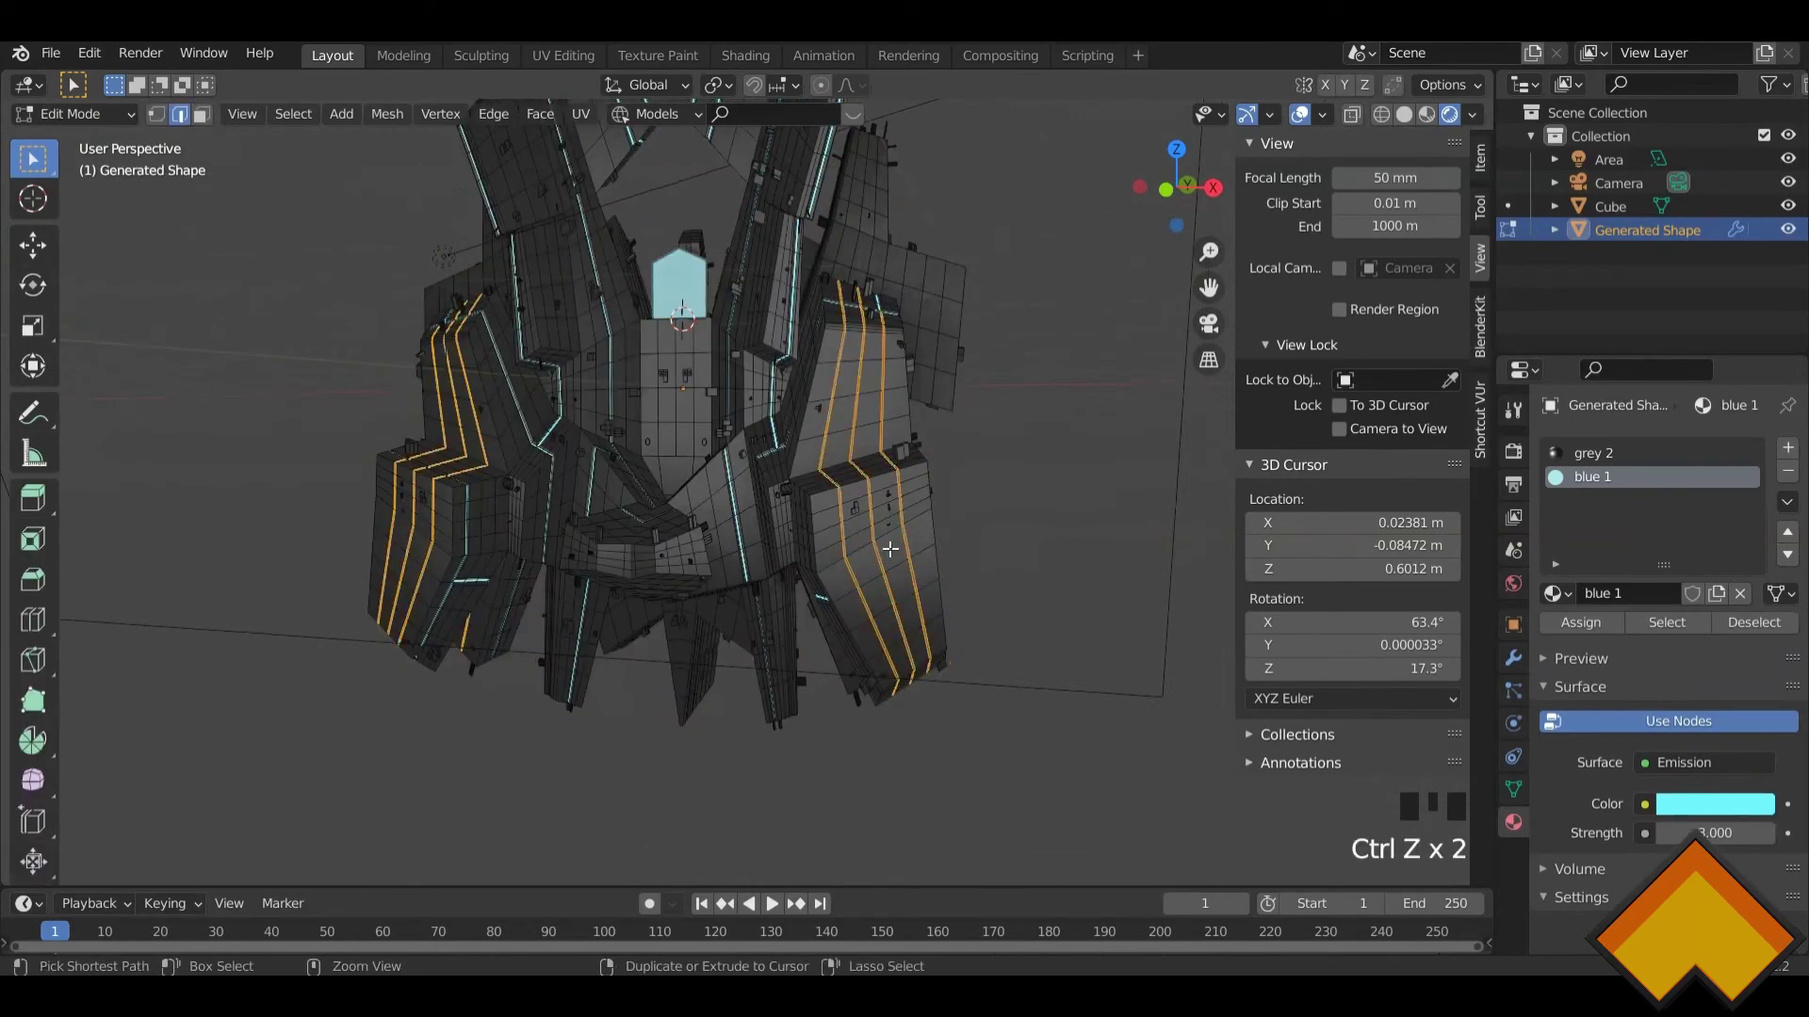
- Add a third material slot with a new material, assign it to the beveled strips, and leave Edit Mode
scroll(893, 542, "up", 3)
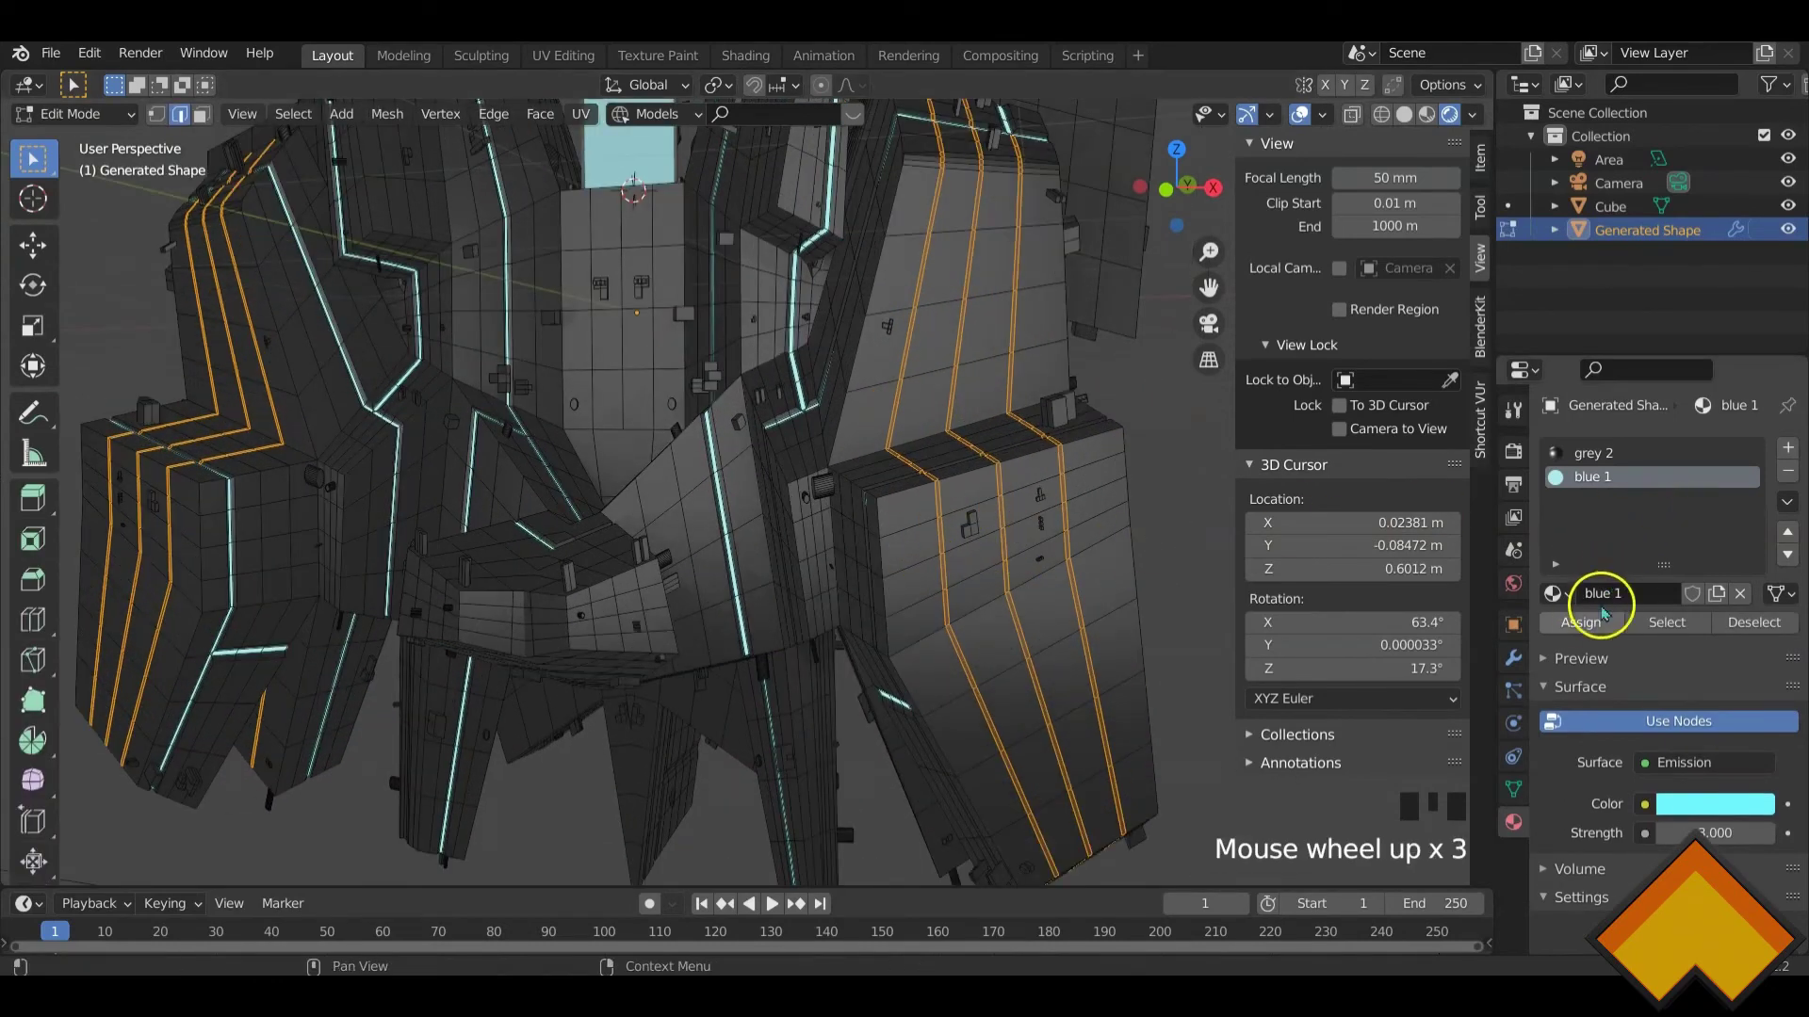
left_click(1787, 449)
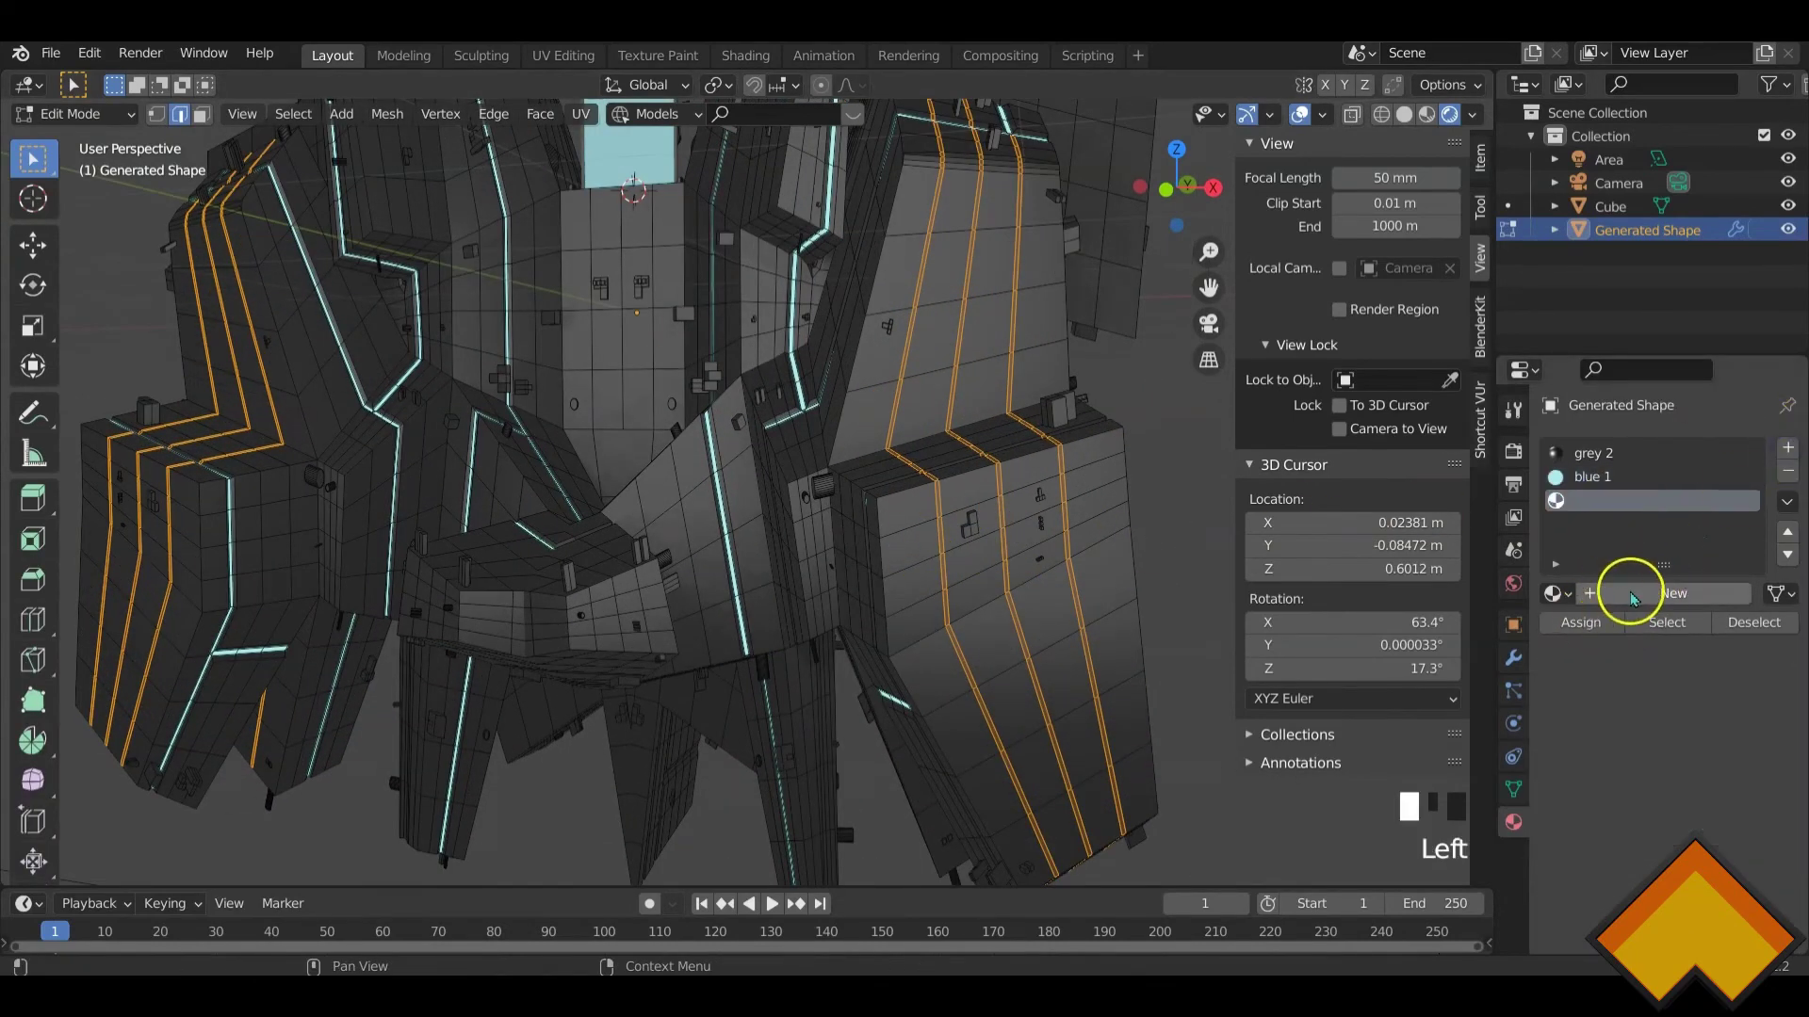
left_click(1624, 596)
left_click(1592, 624)
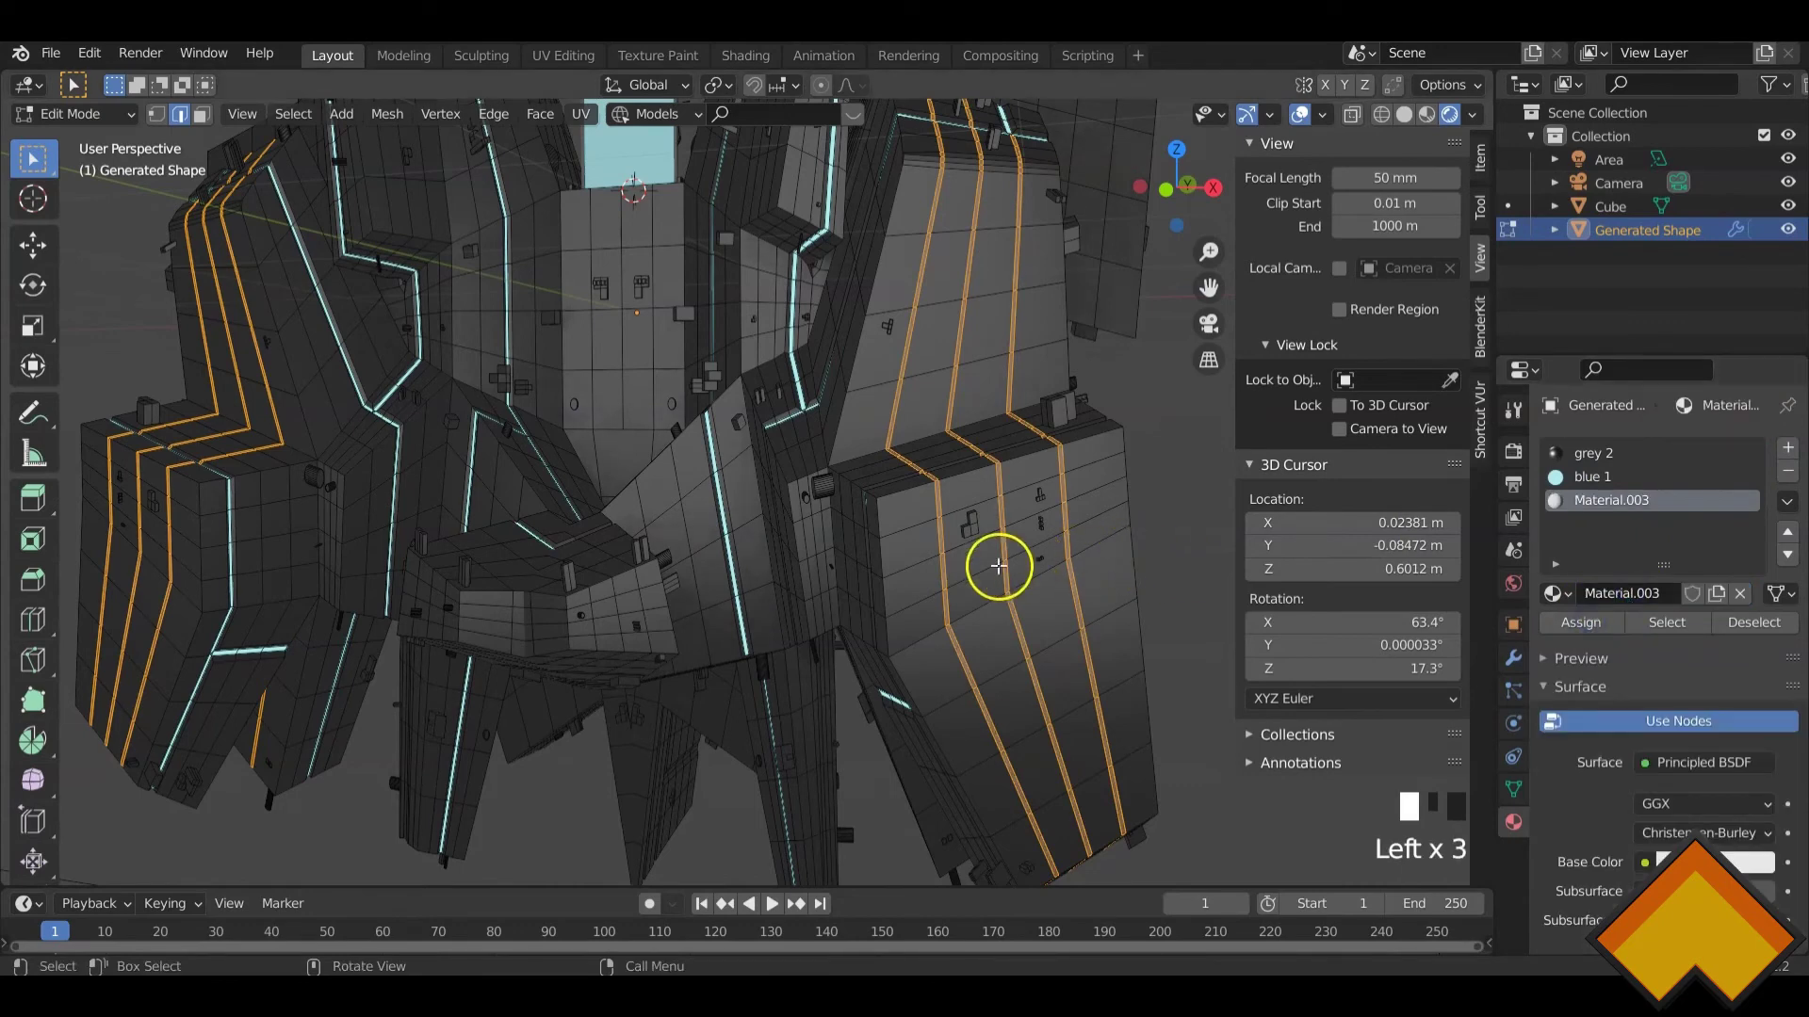
key("Tab")
middle_click_drag(981, 585, 1013, 606)
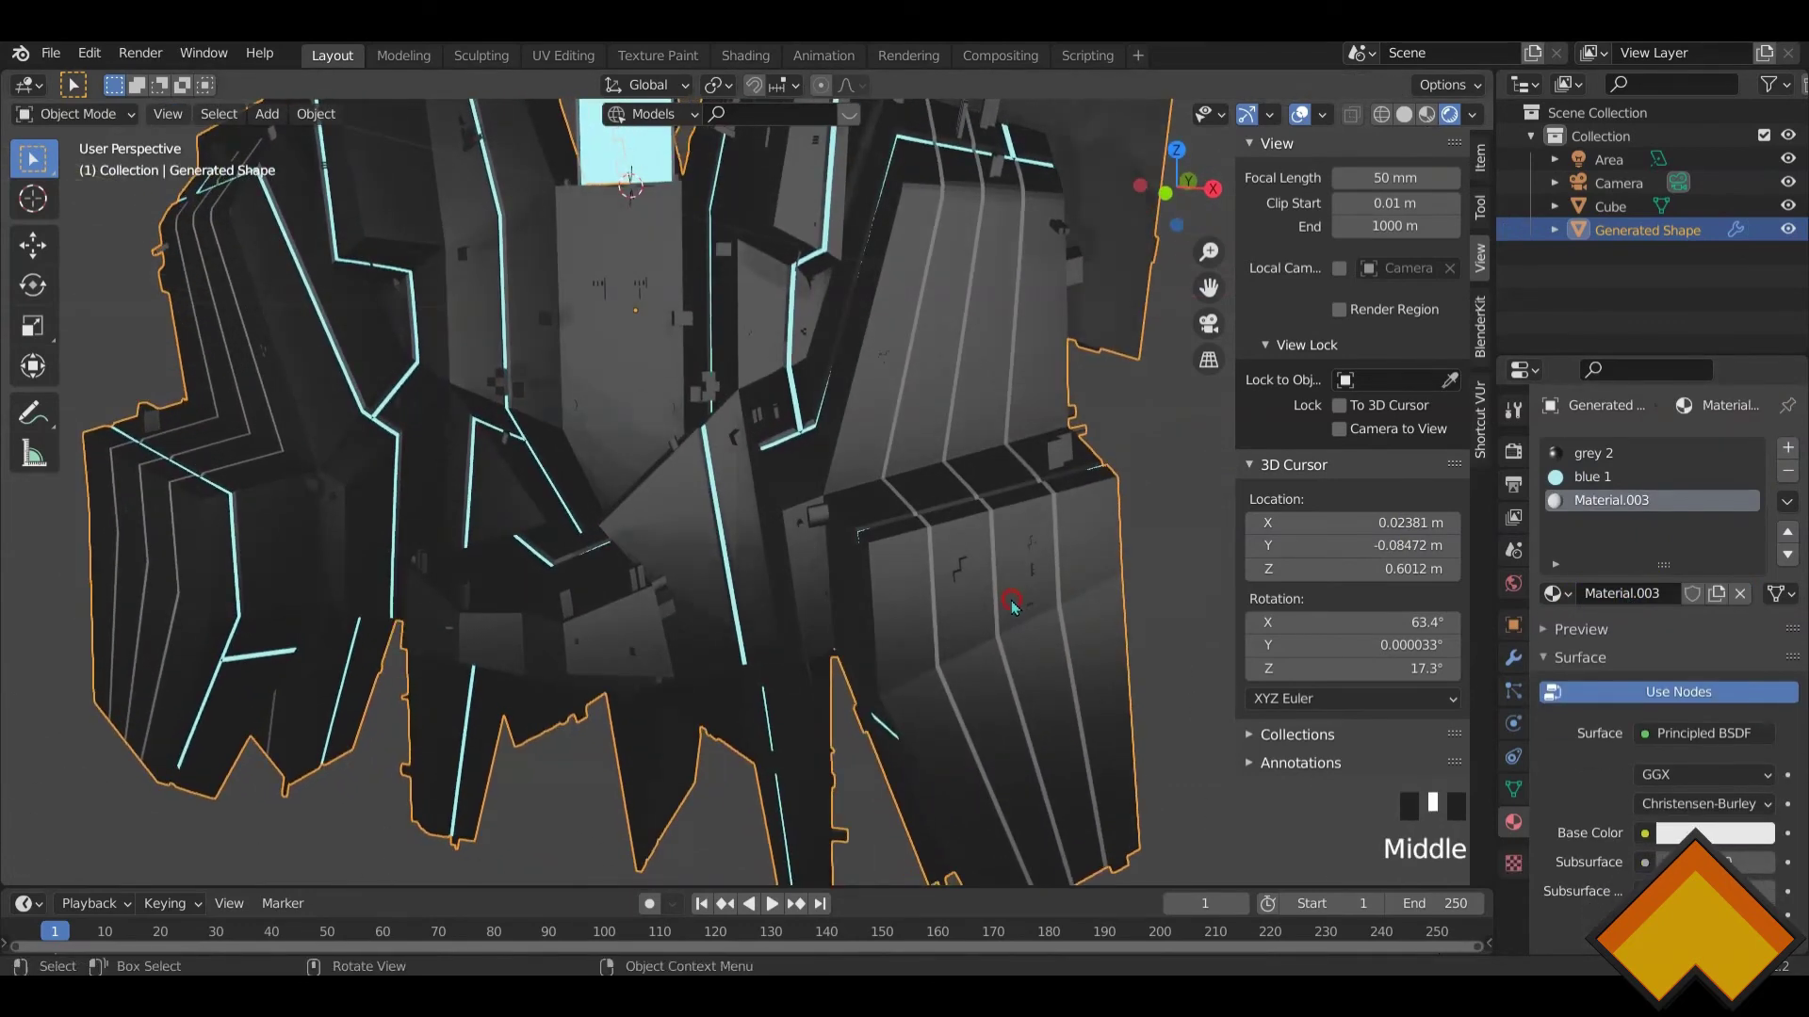
- Darken the base color of the strips' new material to near black in the Shading workspace, and return to Layout
left_click(741, 55)
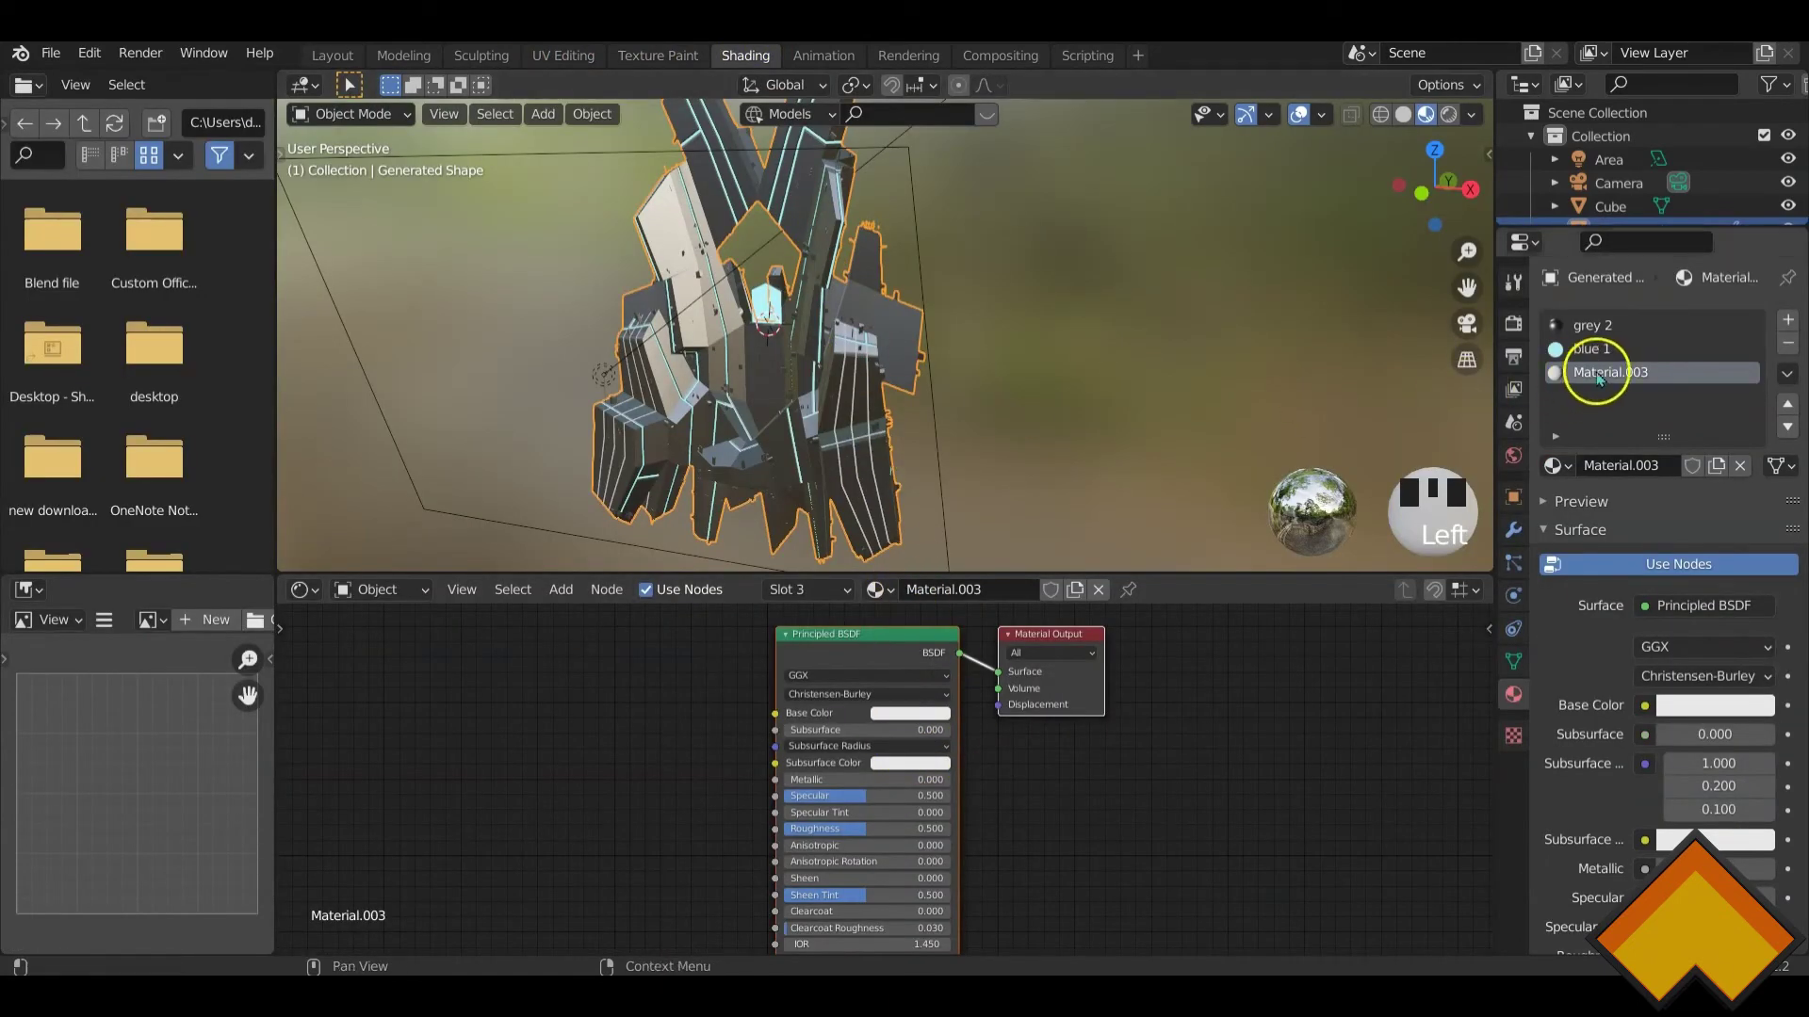
left_click(929, 713)
left_click_drag(1002, 509, 1001, 577)
left_click(330, 56)
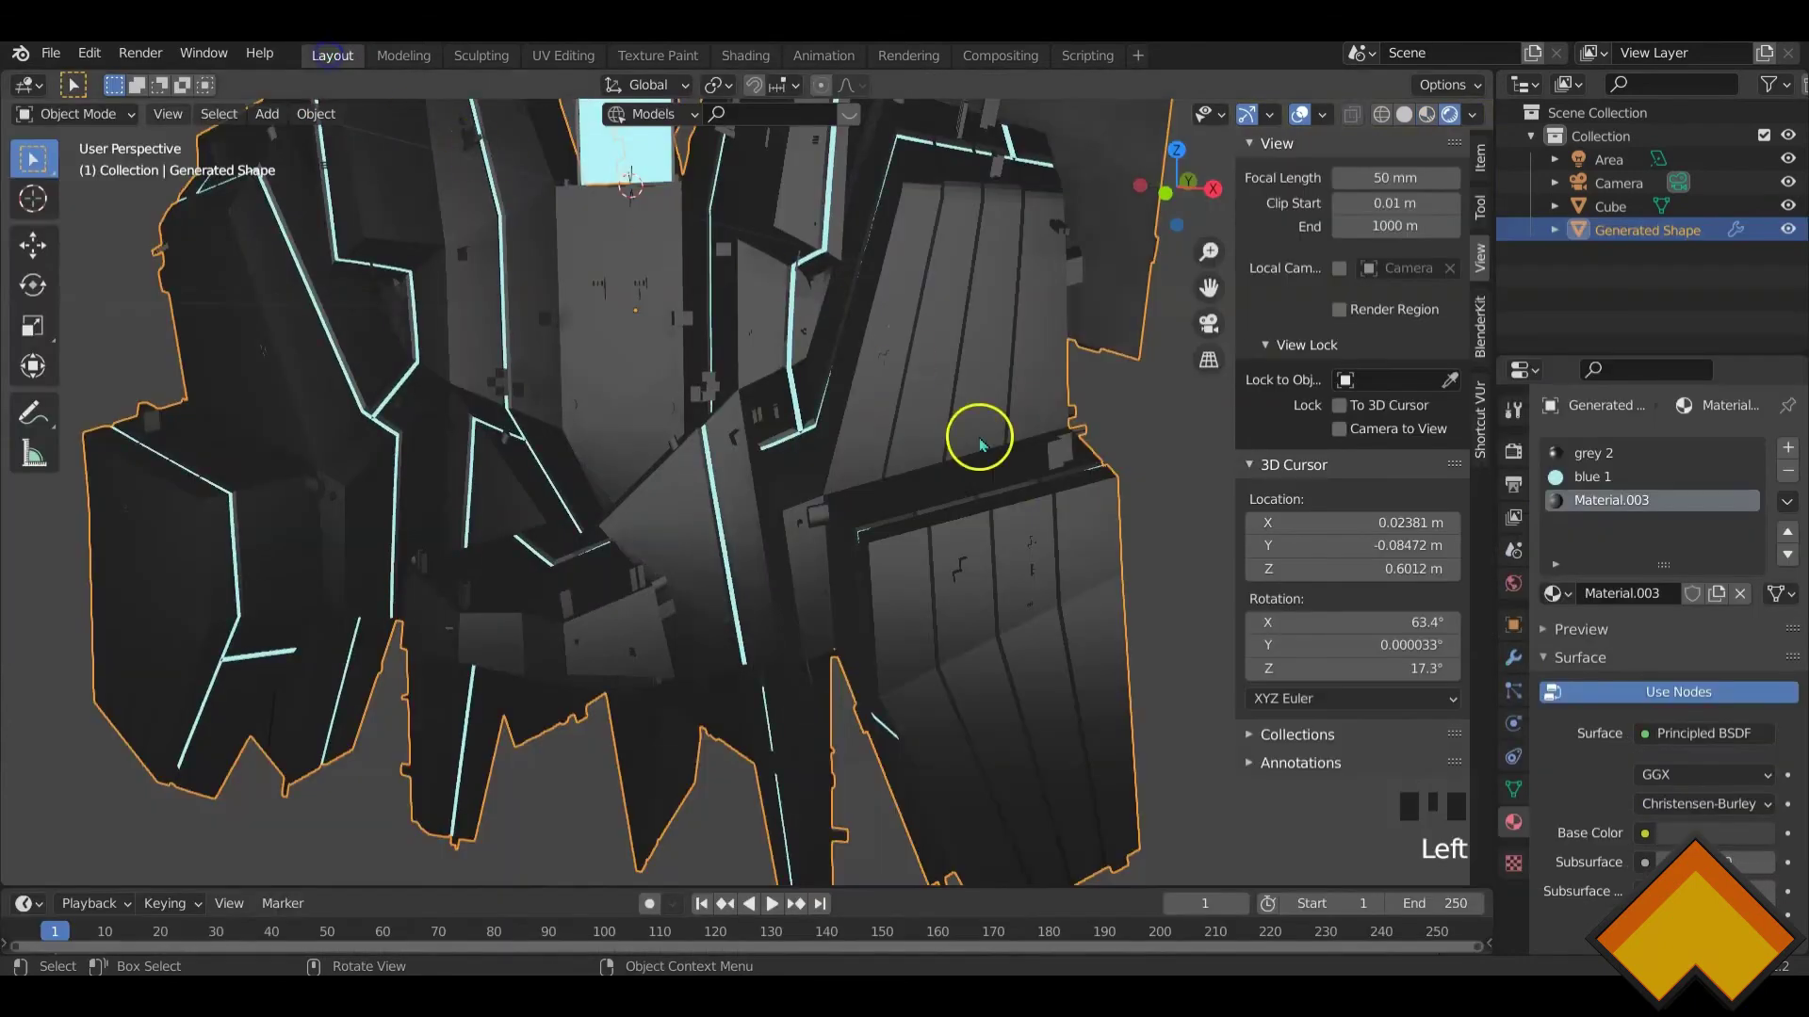
- Inspect the portal and surrounding grooves up close, and render a still image of the scene
middle_click_drag(980, 433, 936, 459)
scroll(778, 474, "down", 2)
middle_click_drag(706, 452, 771, 637, "shift")
scroll(784, 459, "up", 5)
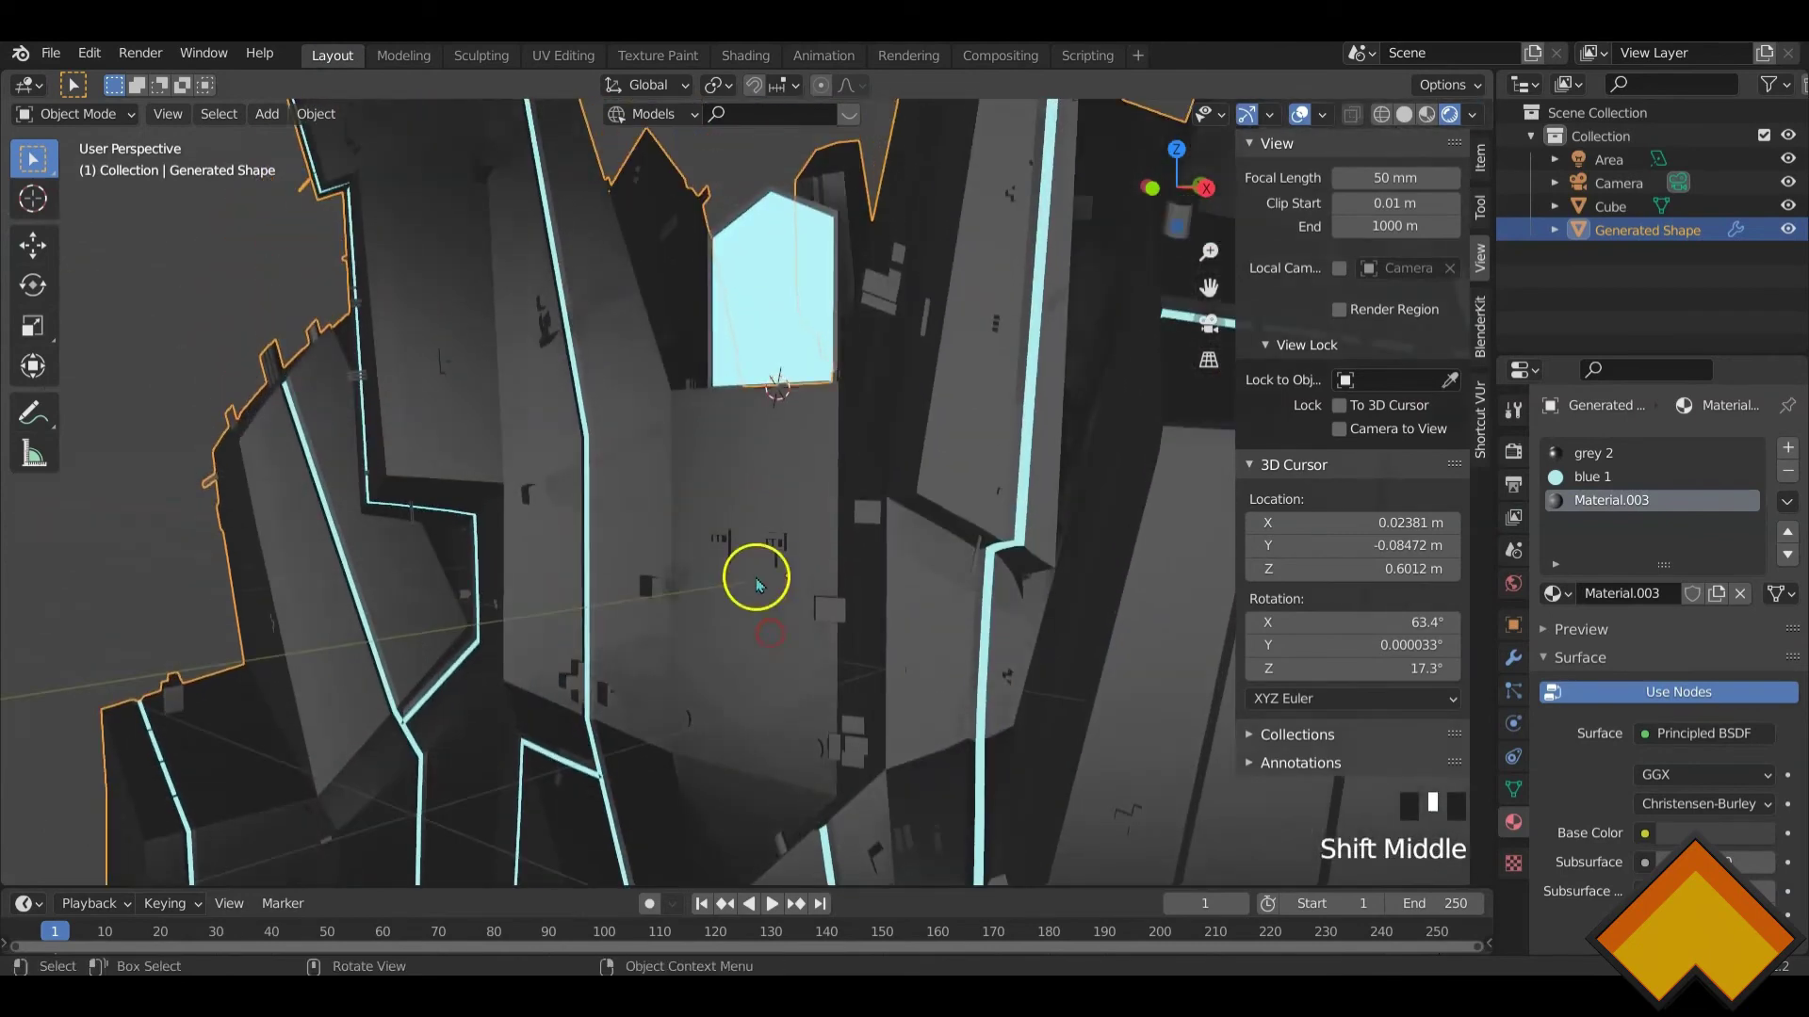
middle_click_drag(750, 574, 808, 569)
scroll(807, 569, "down", 3)
left_click(140, 53)
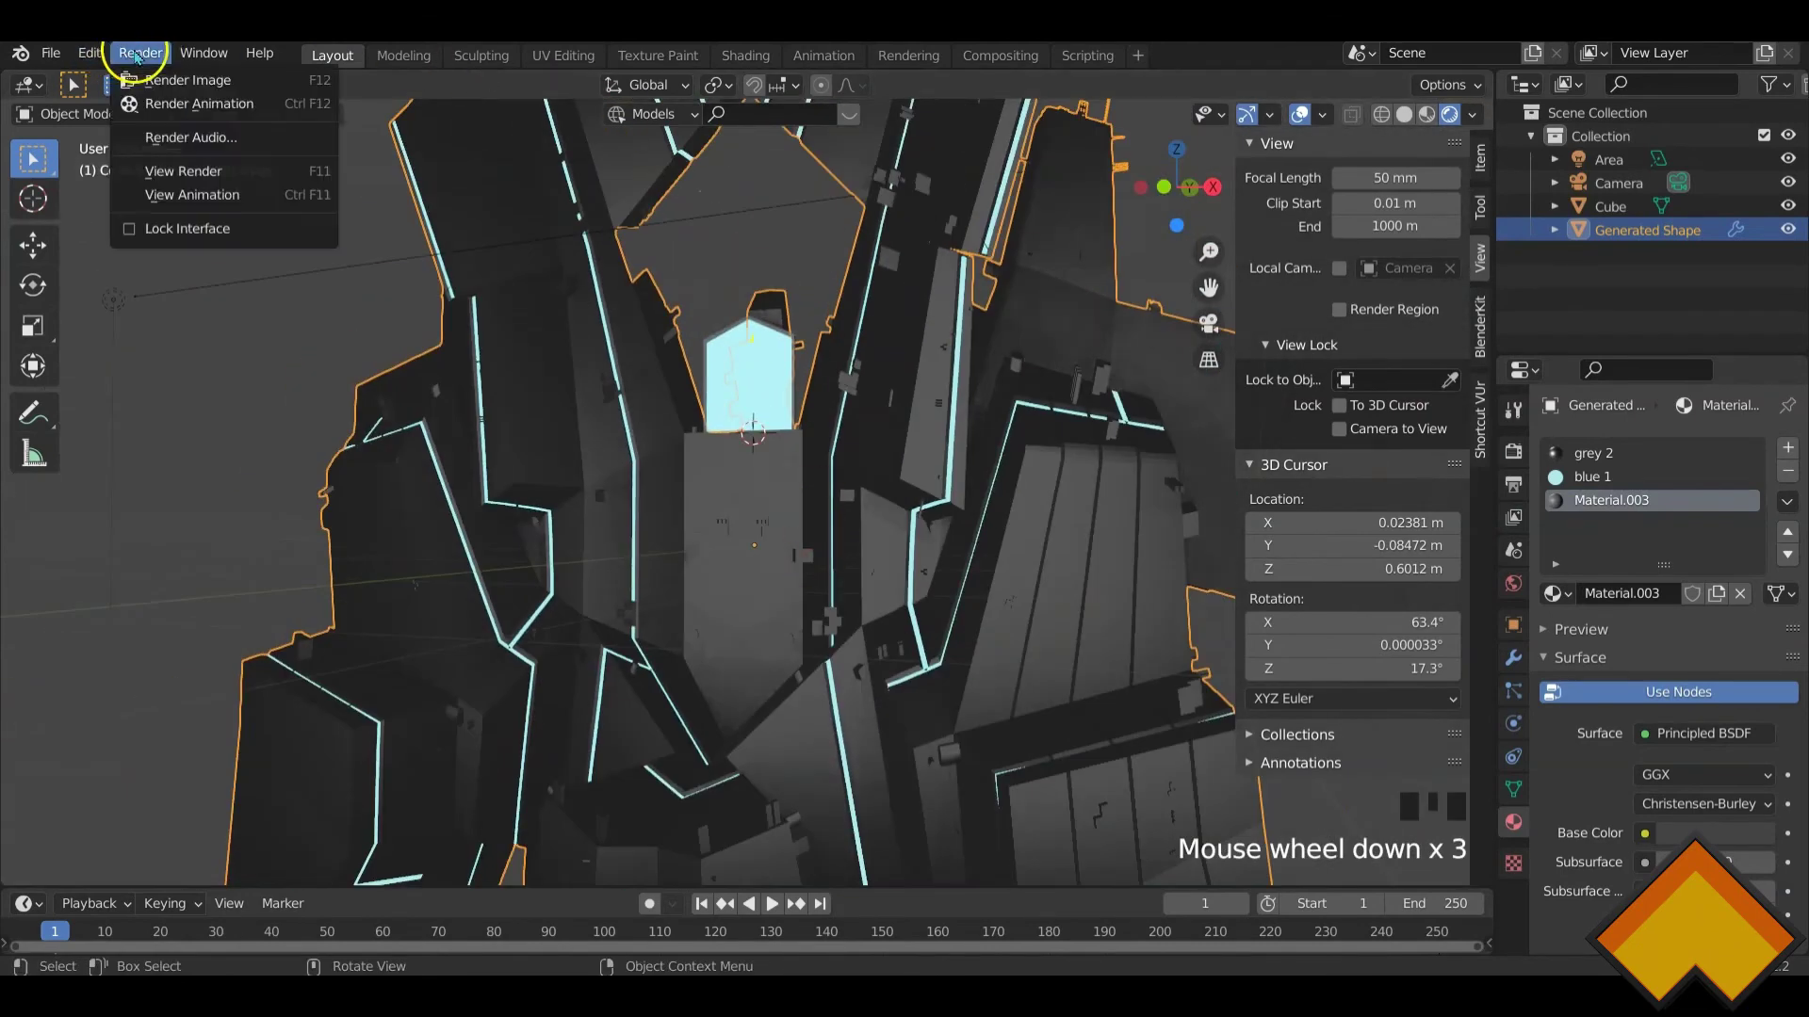
left_click(195, 79)
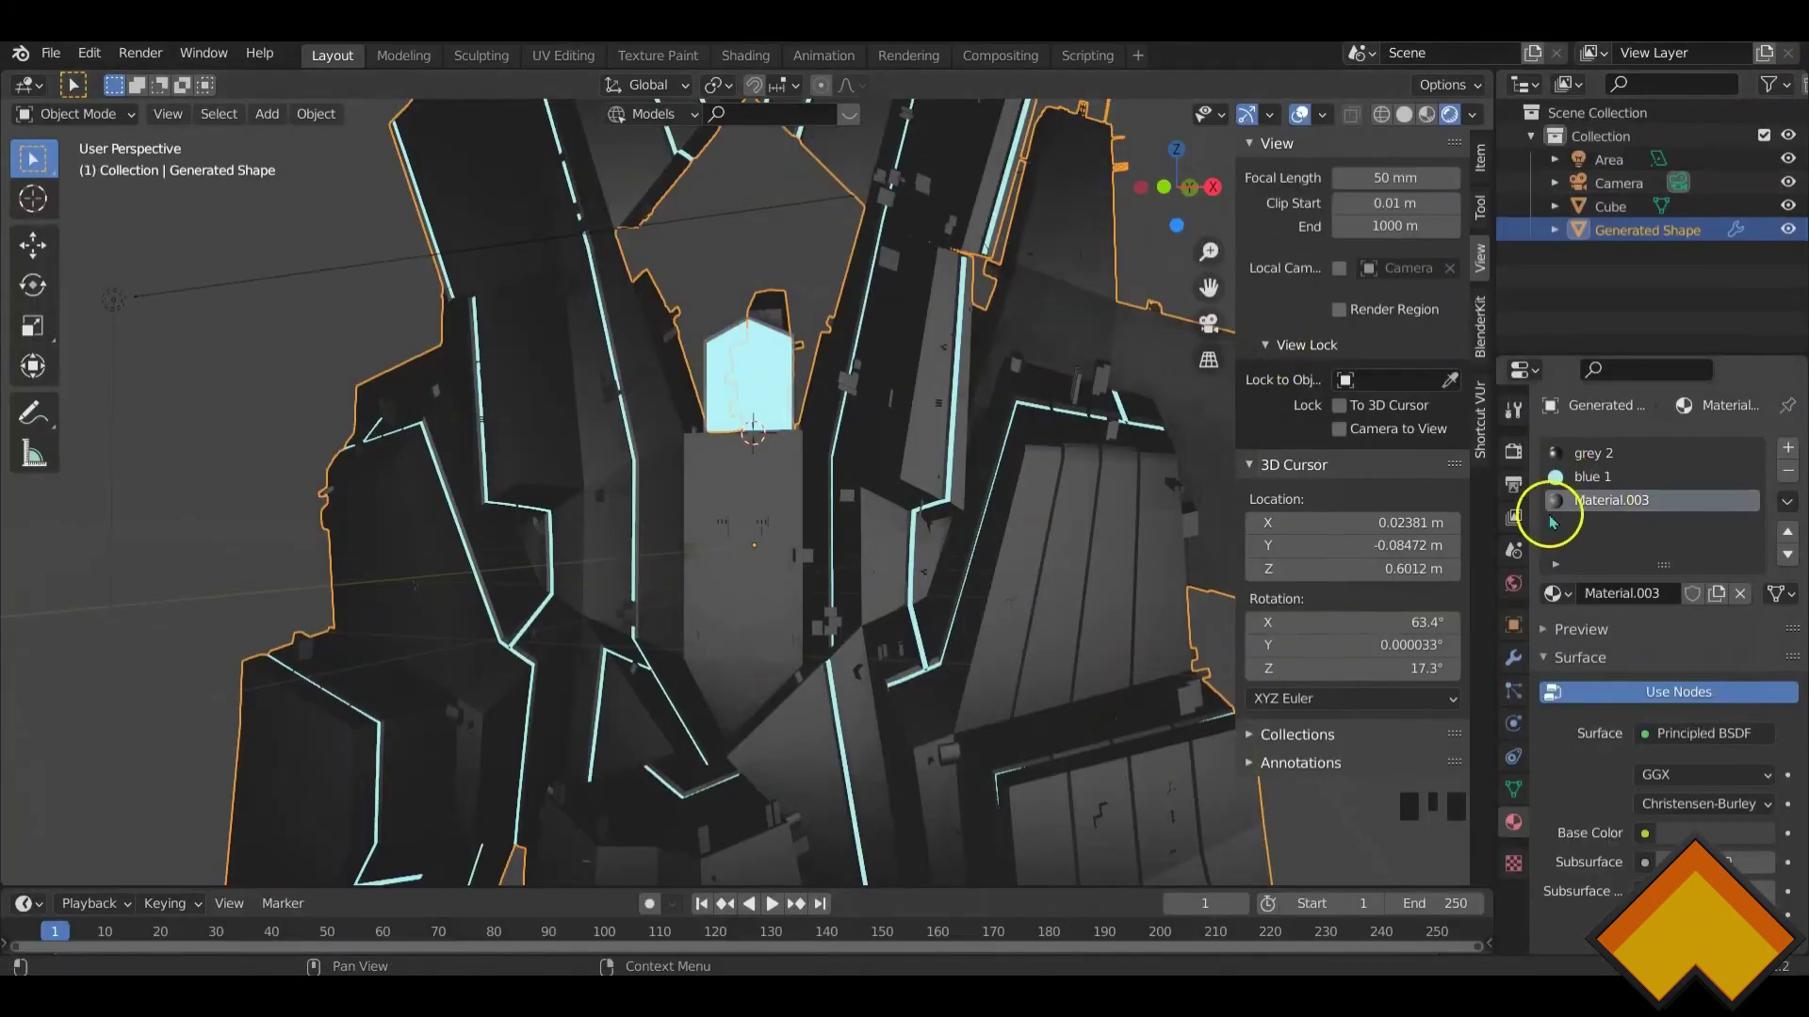
- Enable Bloom in the Eevee render settings and render the still image again
left_click(1513, 450)
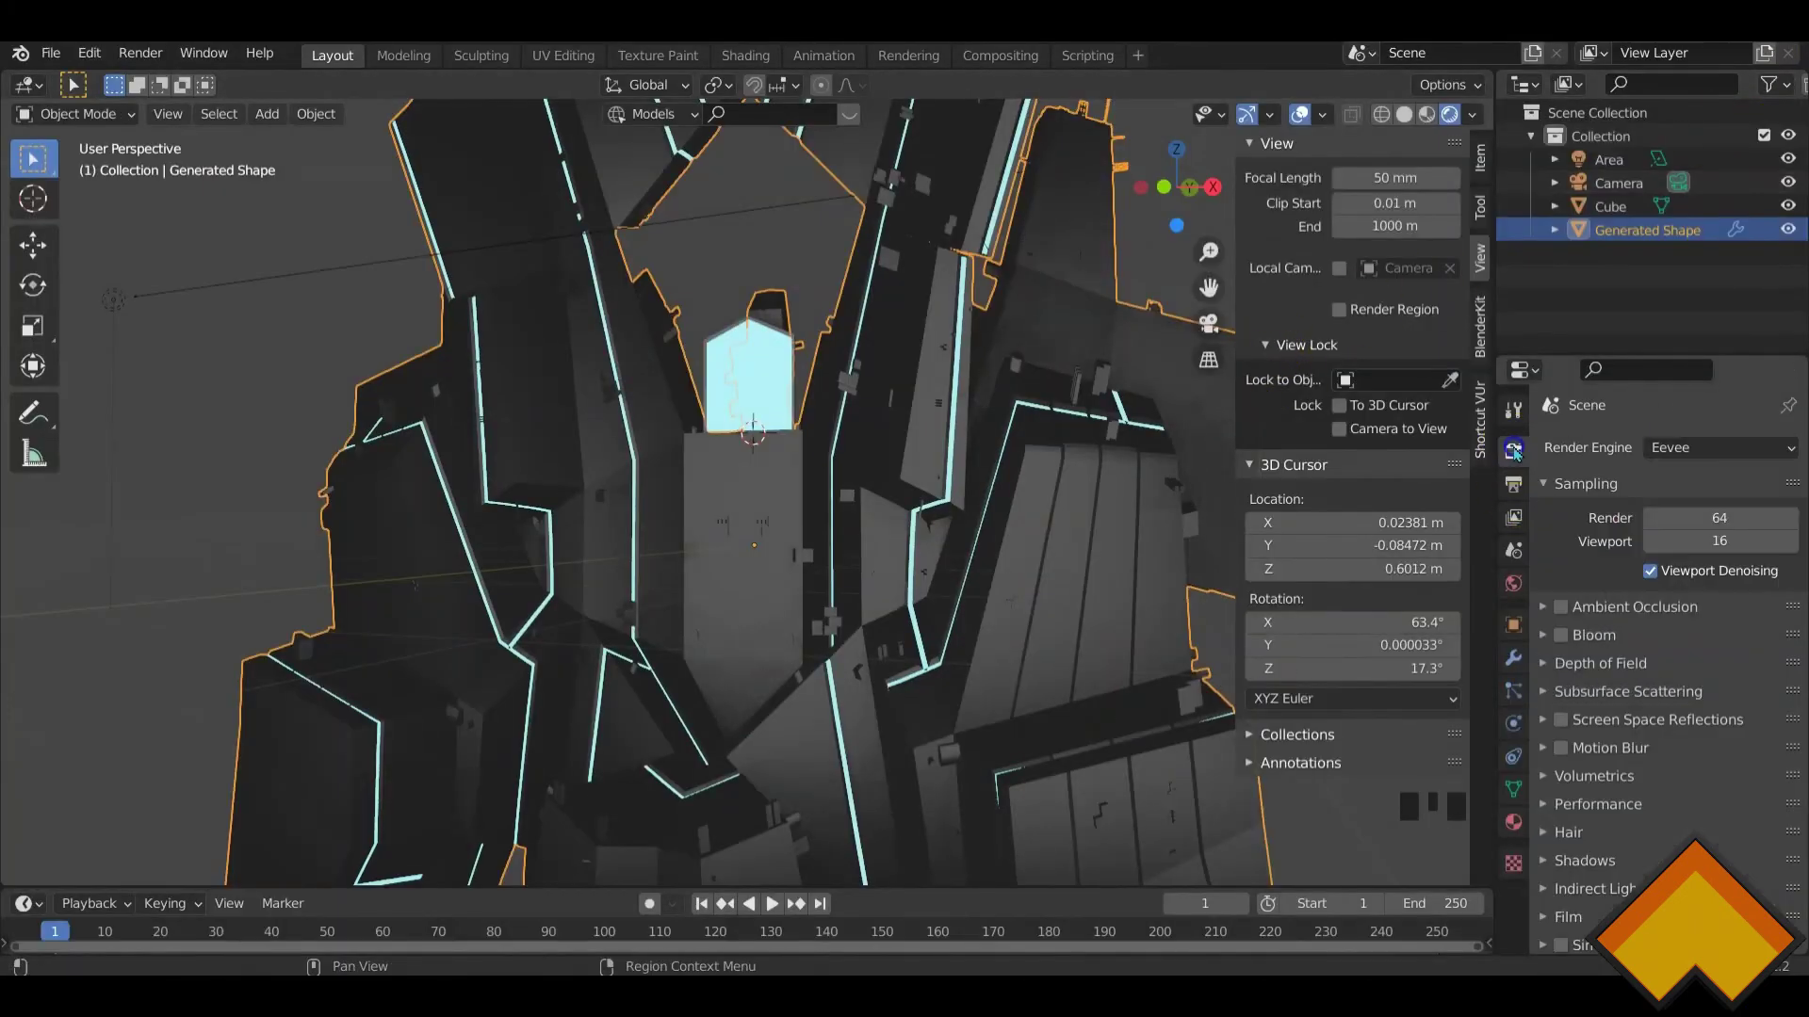
left_click(1559, 636)
left_click(141, 53)
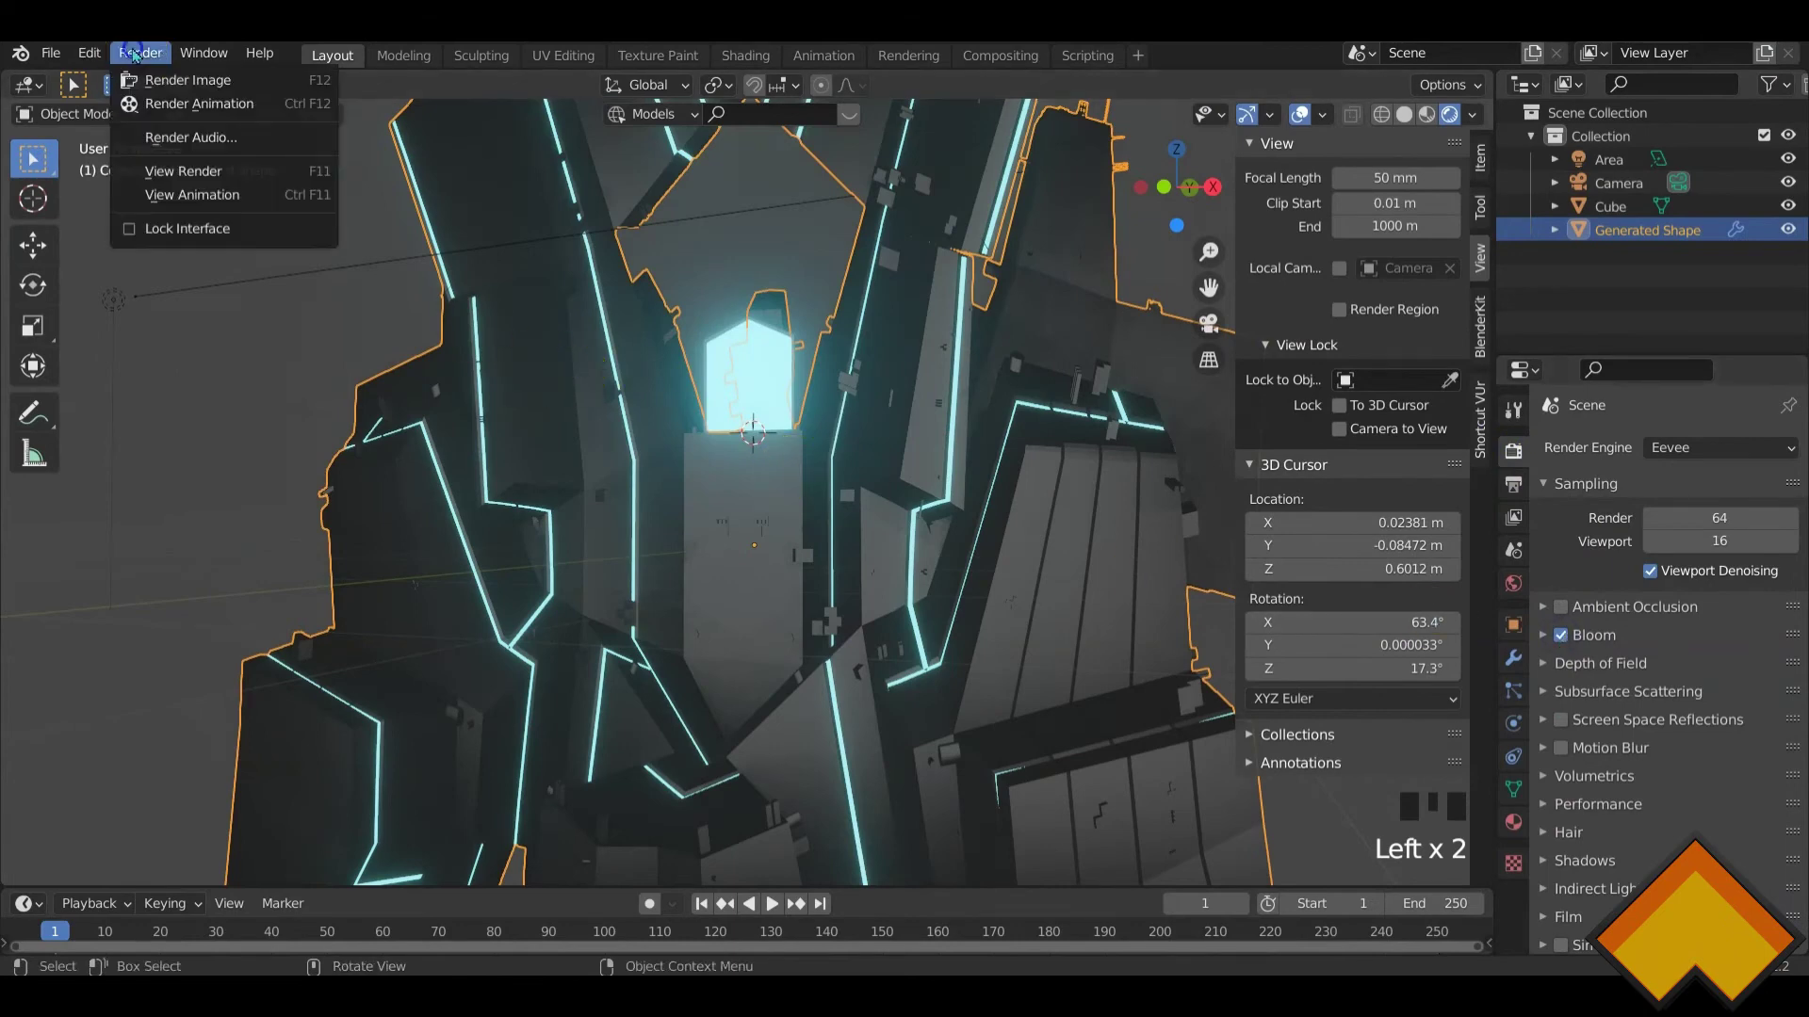
left_click(182, 76)
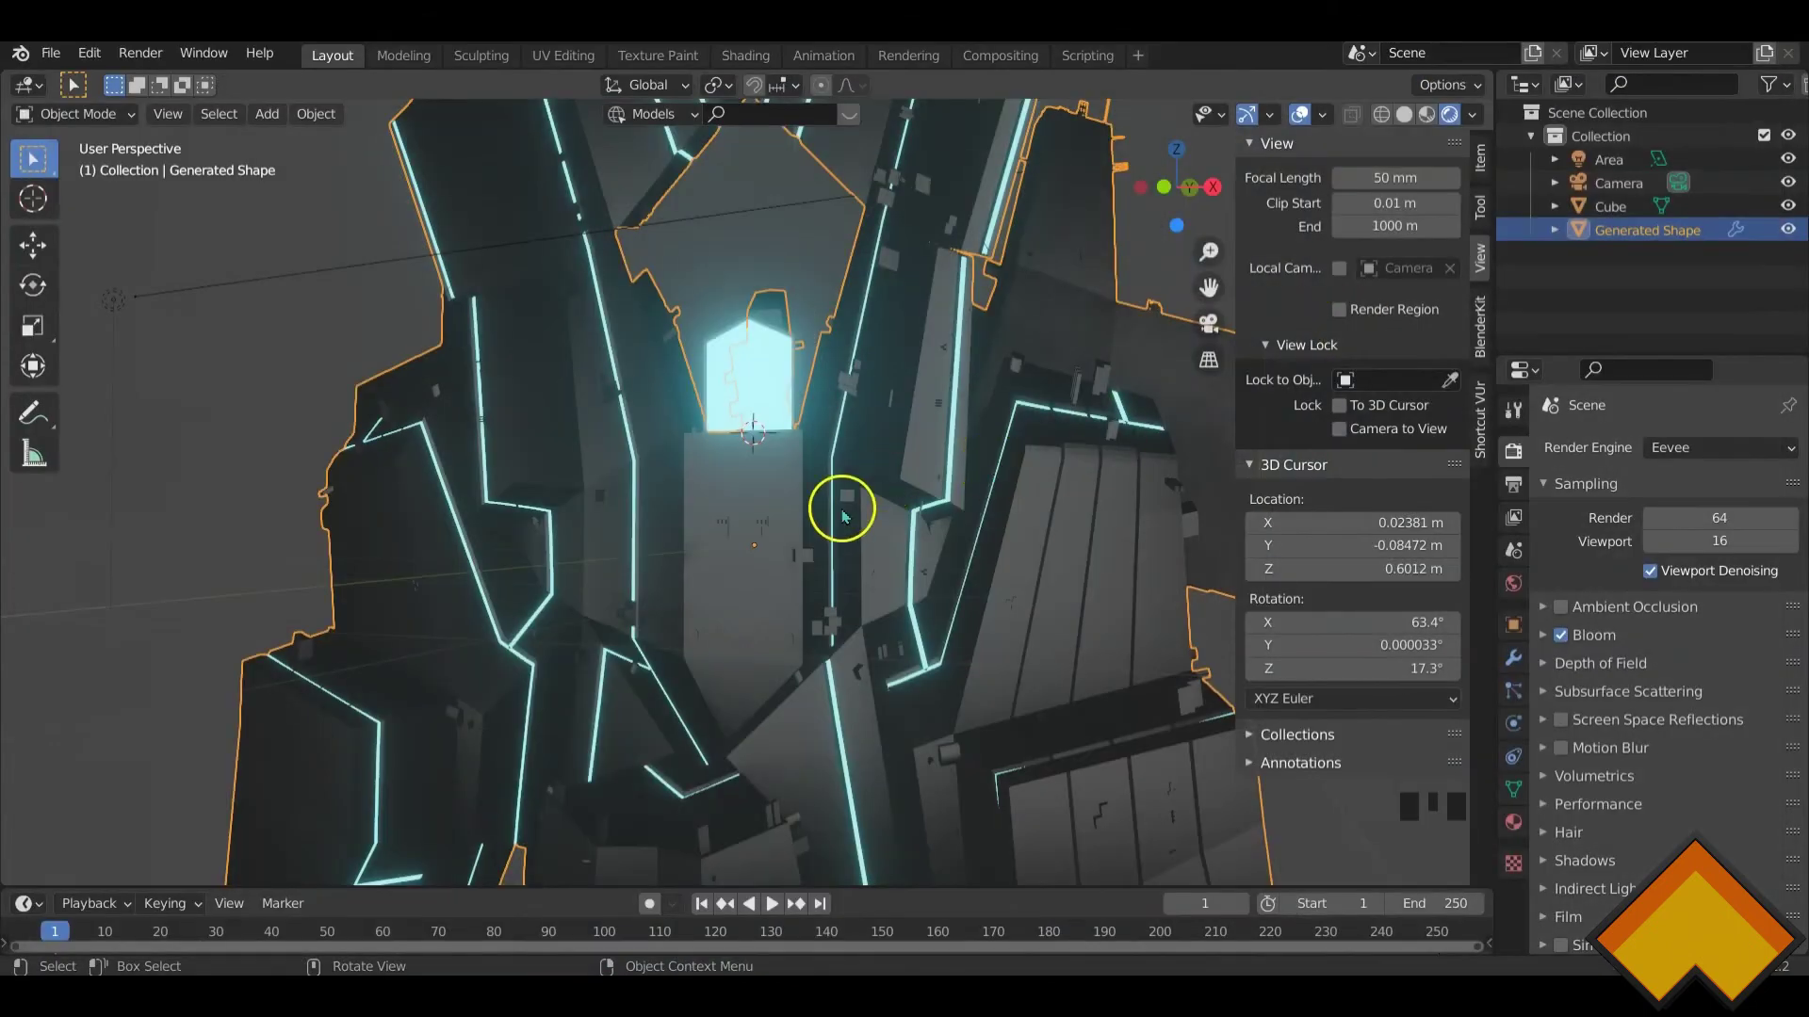
- Look through the scene camera and lock the camera to the view
scroll(843, 513, "down", 5)
scroll(827, 540, "up", 1)
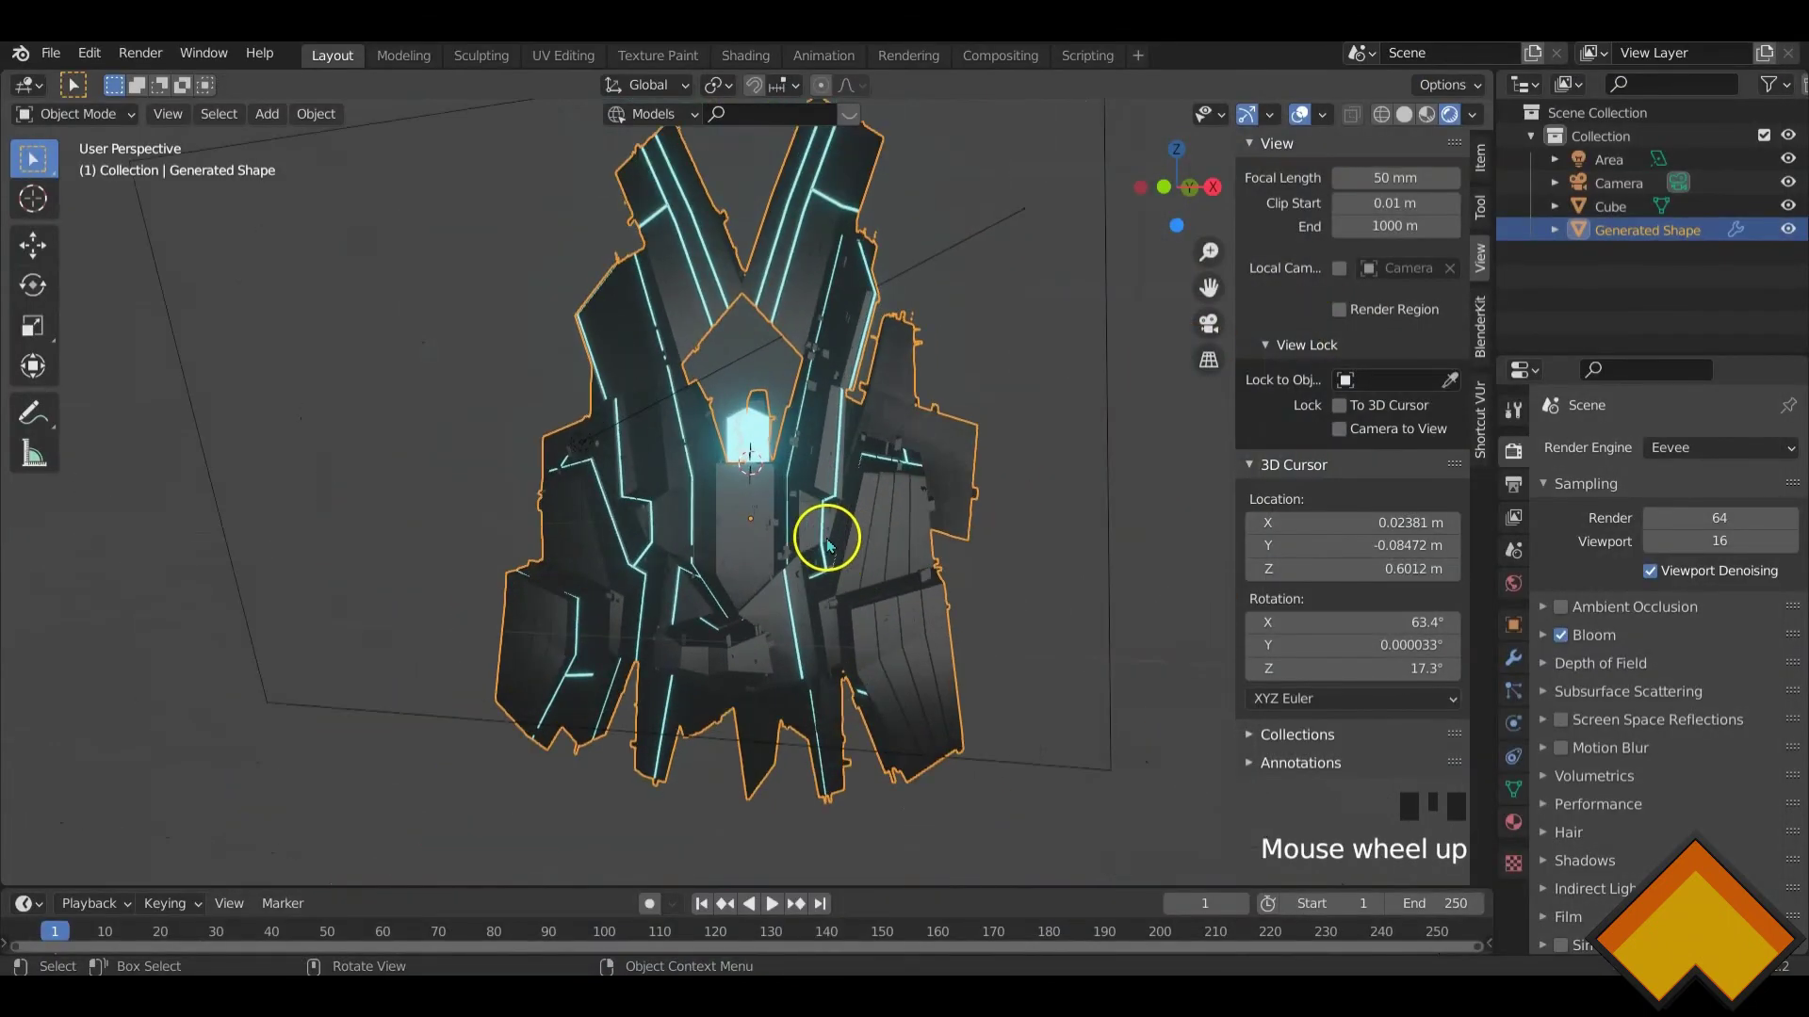
key("KP_0")
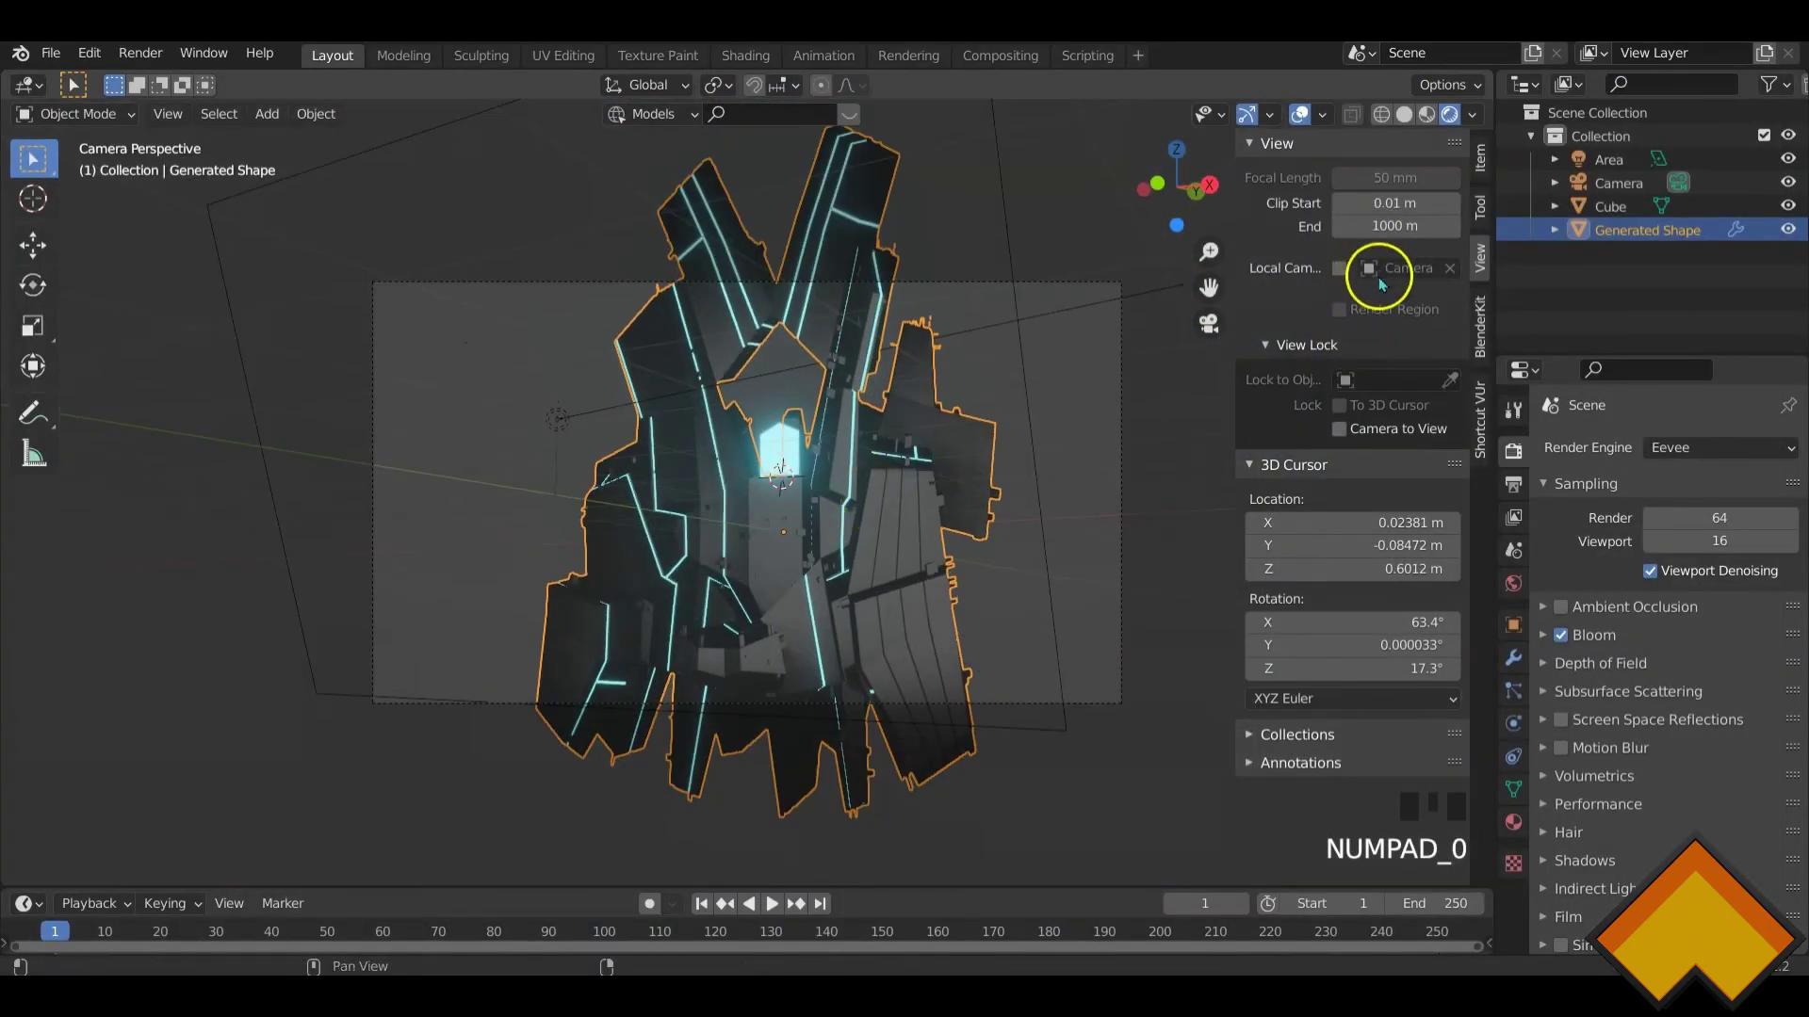
left_click(1341, 432)
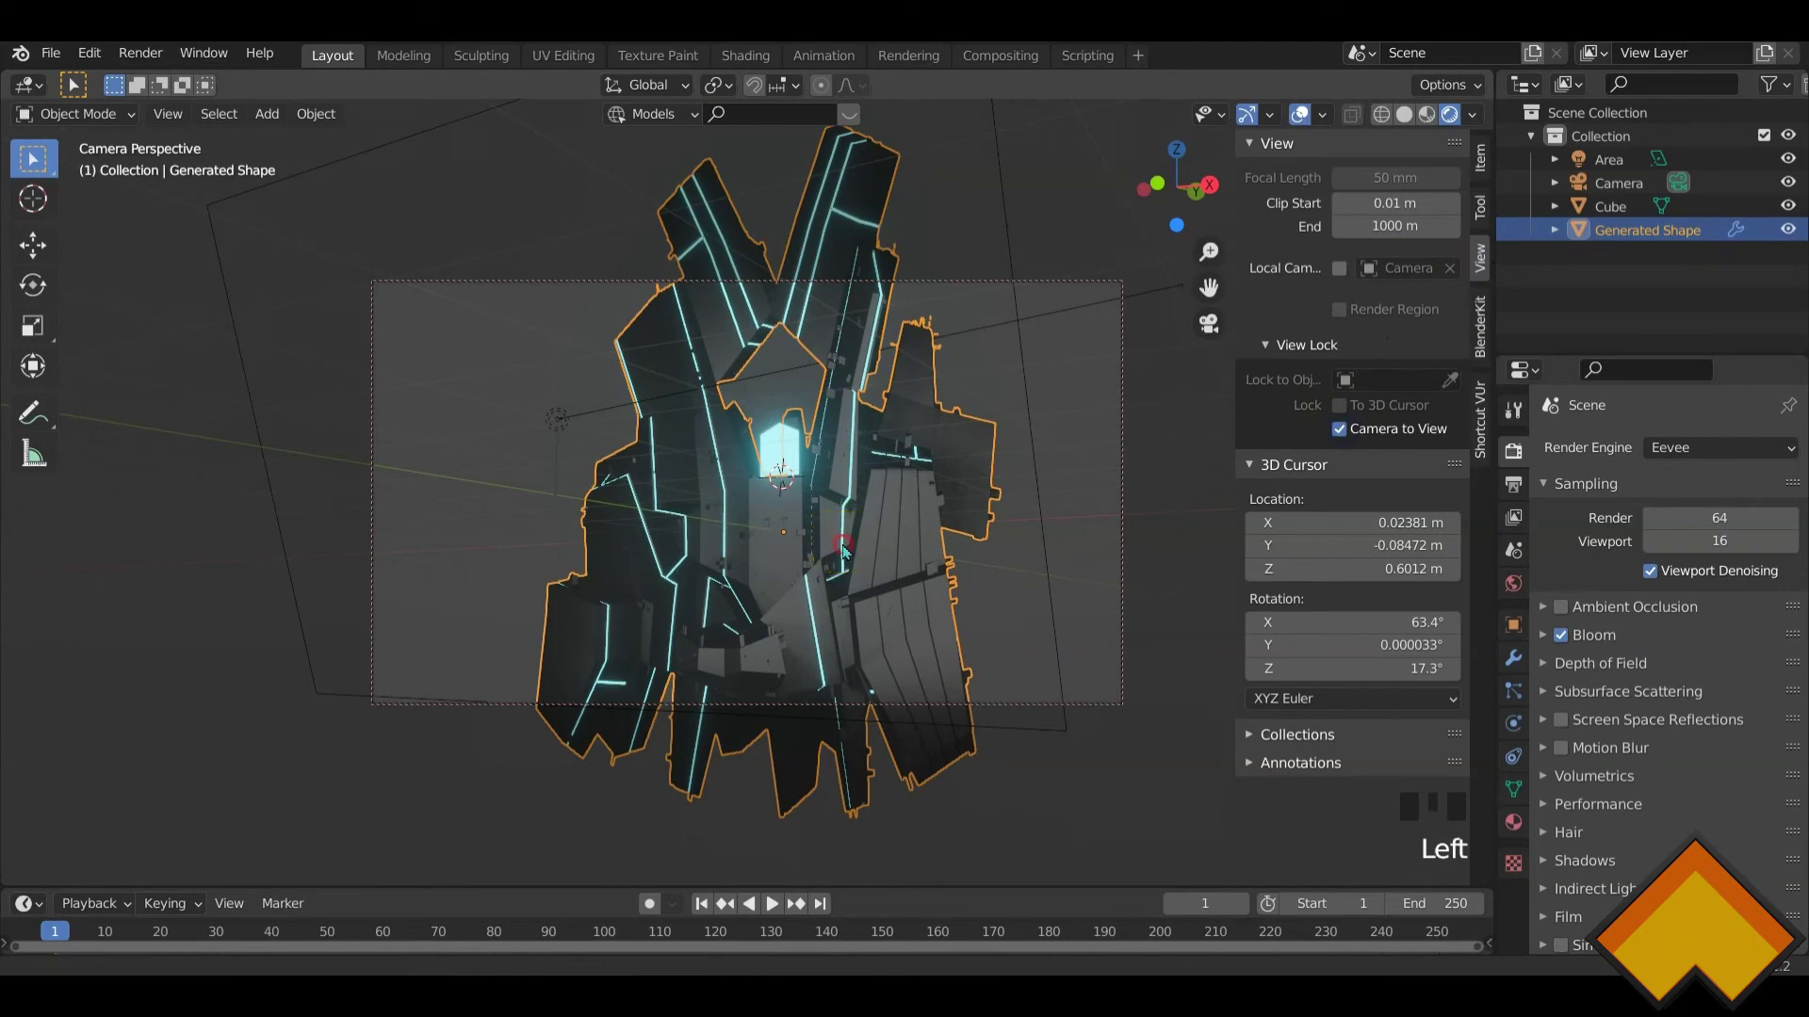
- Move the camera back to fit the whole structure in frame, unlock the camera from the view, and render a still image
middle_click_drag(840, 539, 859, 652, "ctrl")
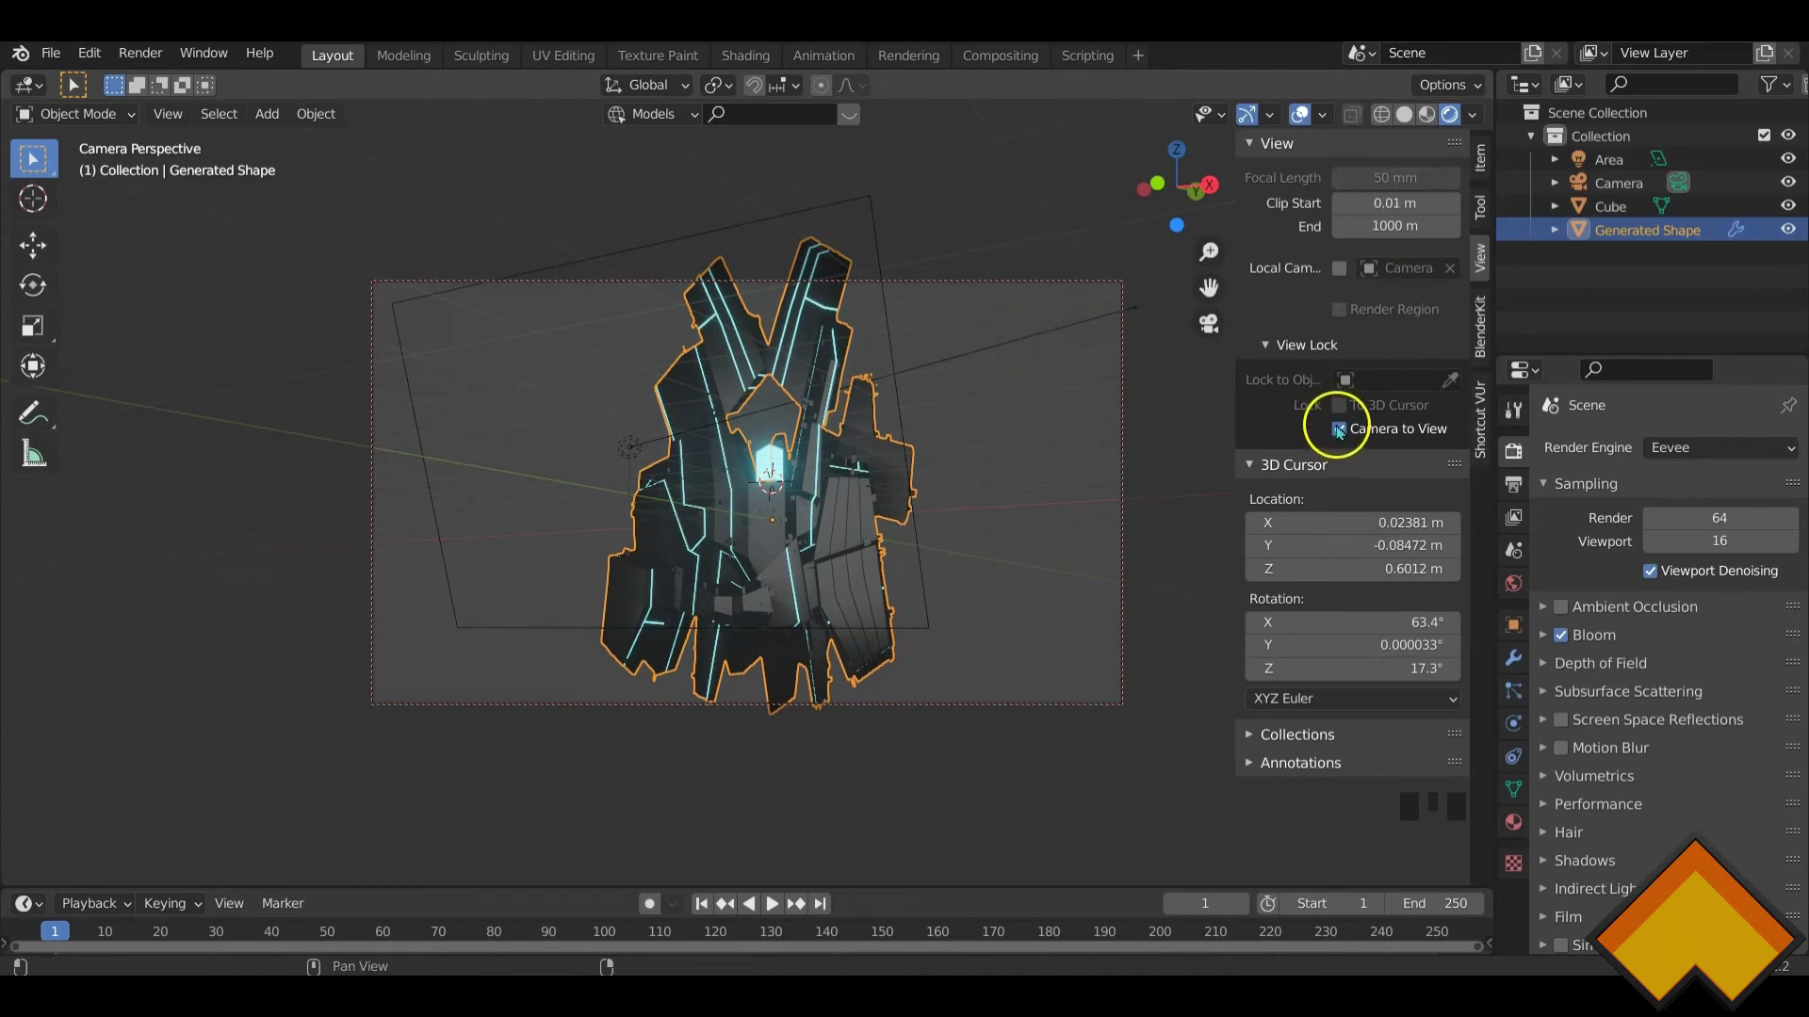
left_click(1338, 429)
left_click(134, 52)
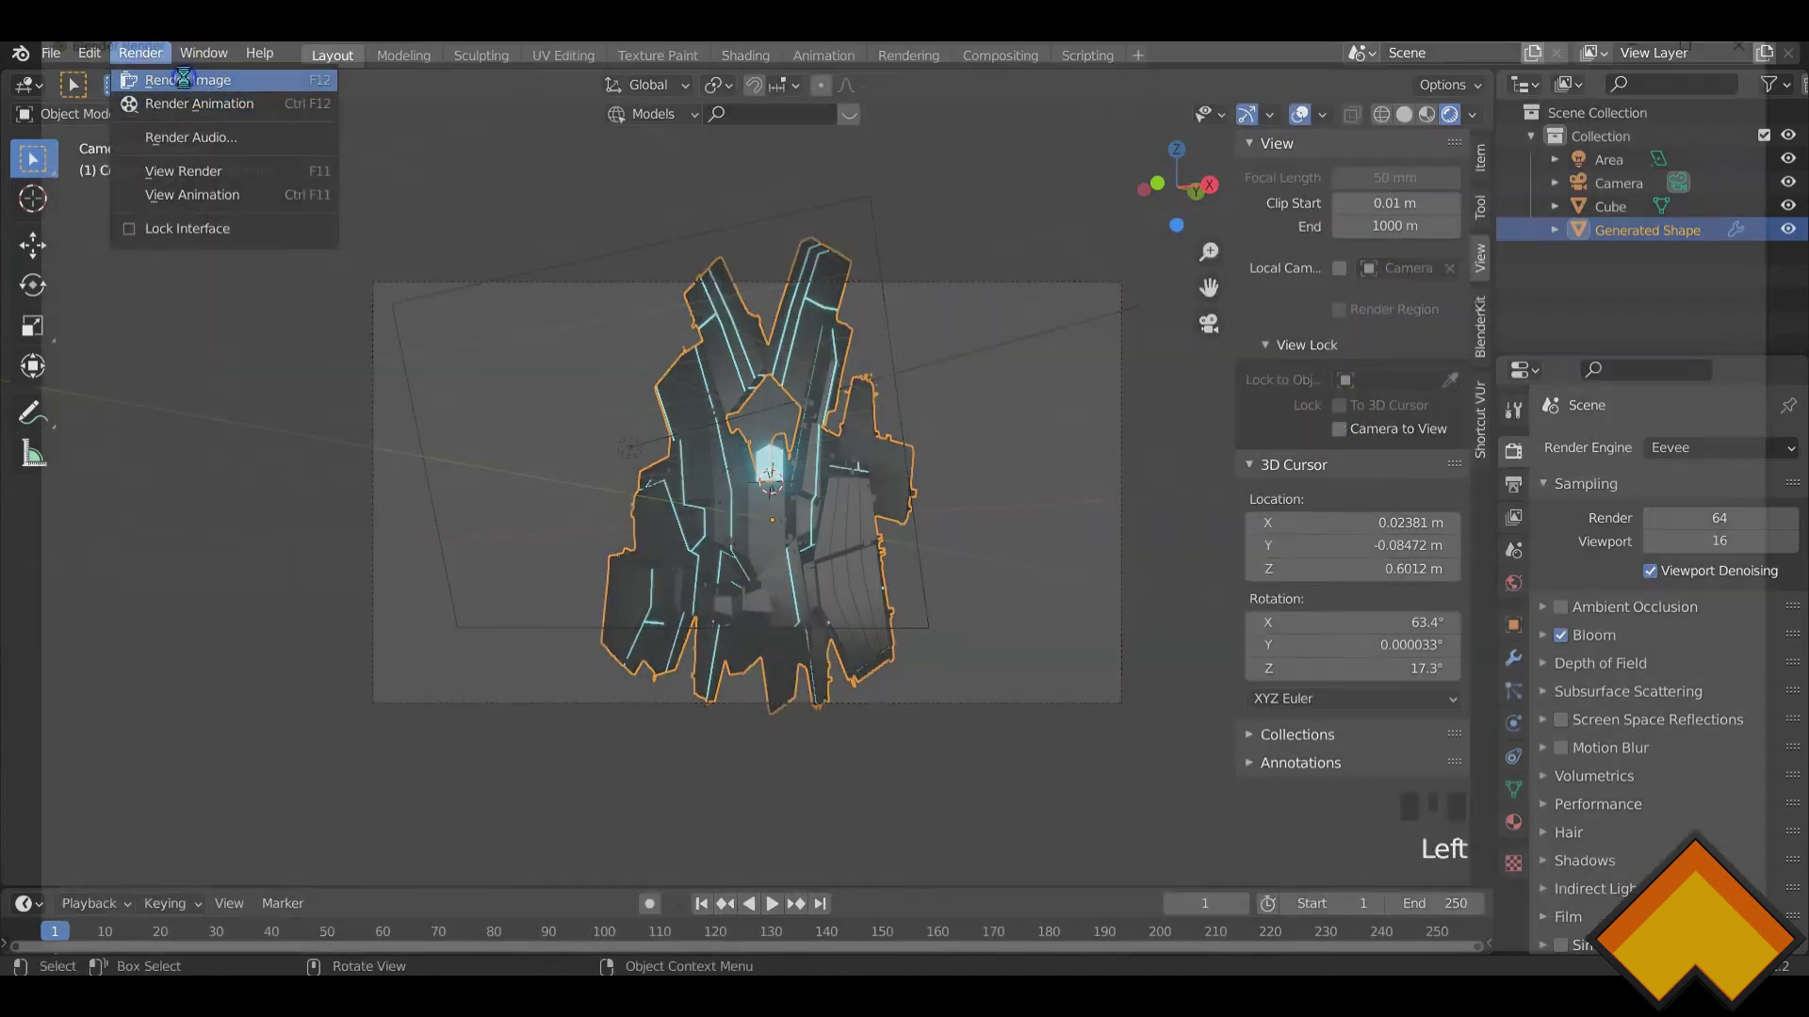
left_click(181, 69)
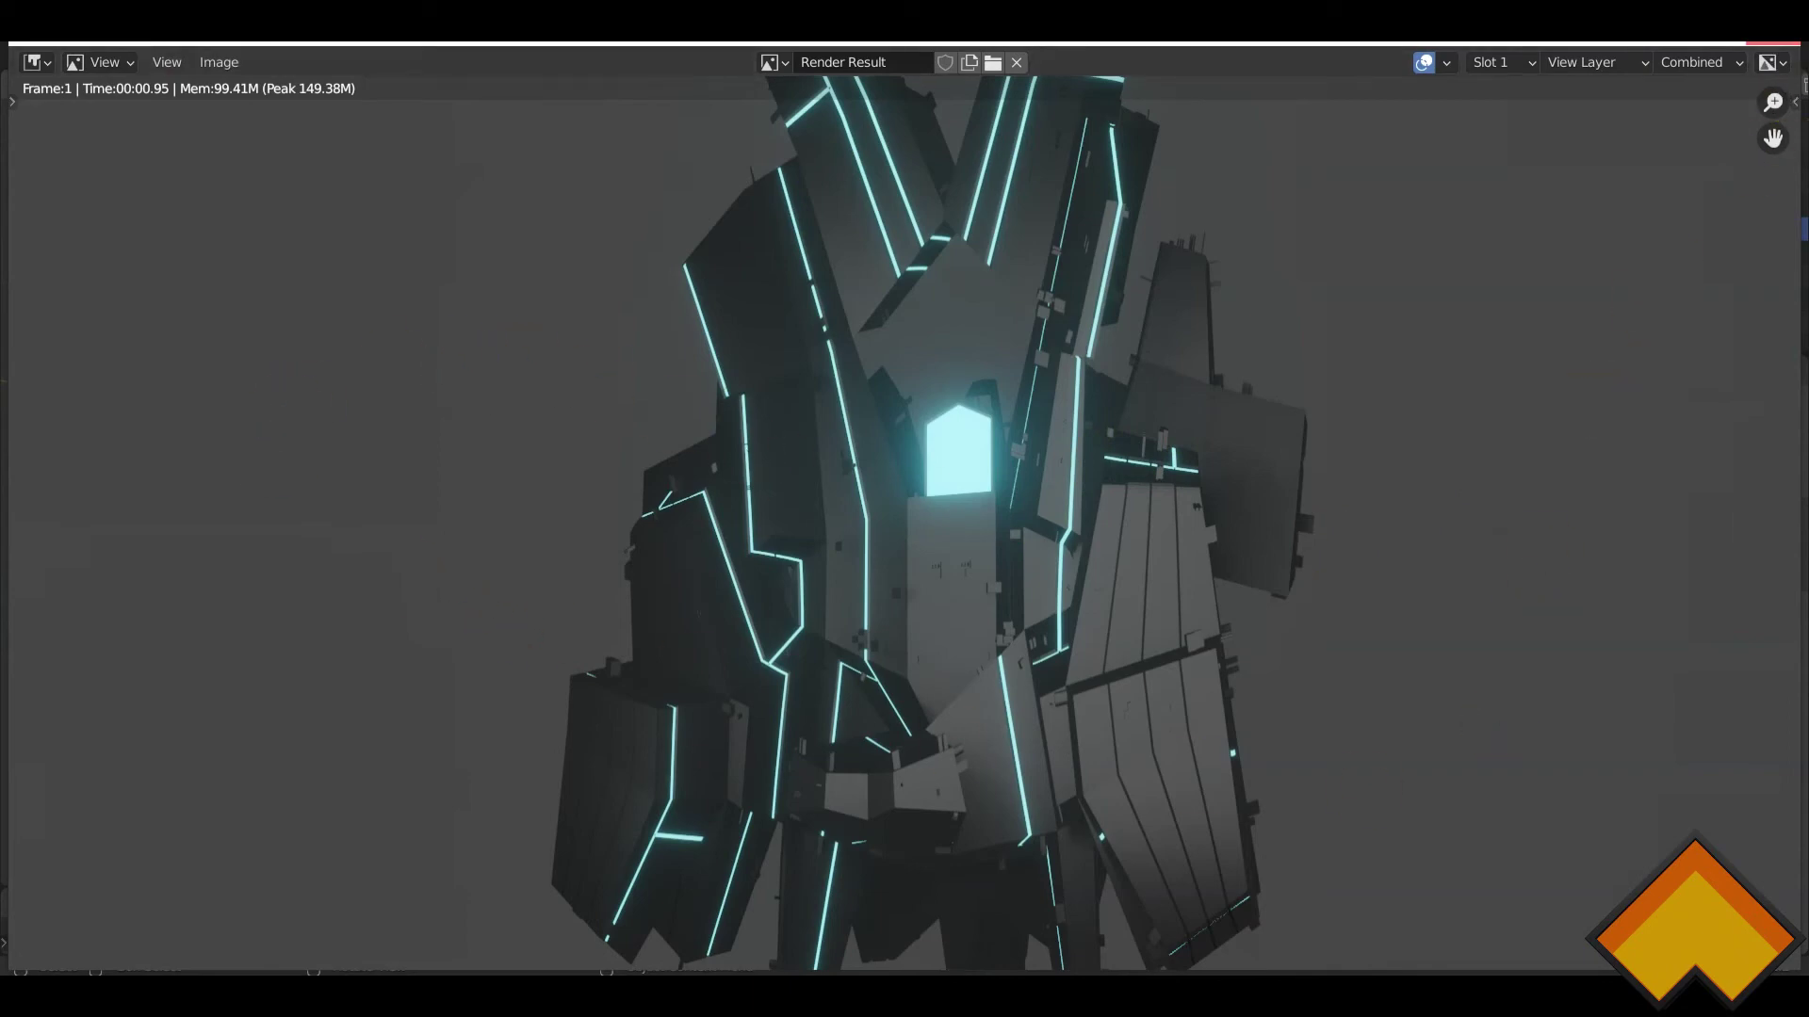
left_click(1773, 43)
- Examine the structure, lights, large glowing sun and small star spheres in the finished space scene, selecting the stars one by one
middle_click_drag(1016, 627, 832, 602)
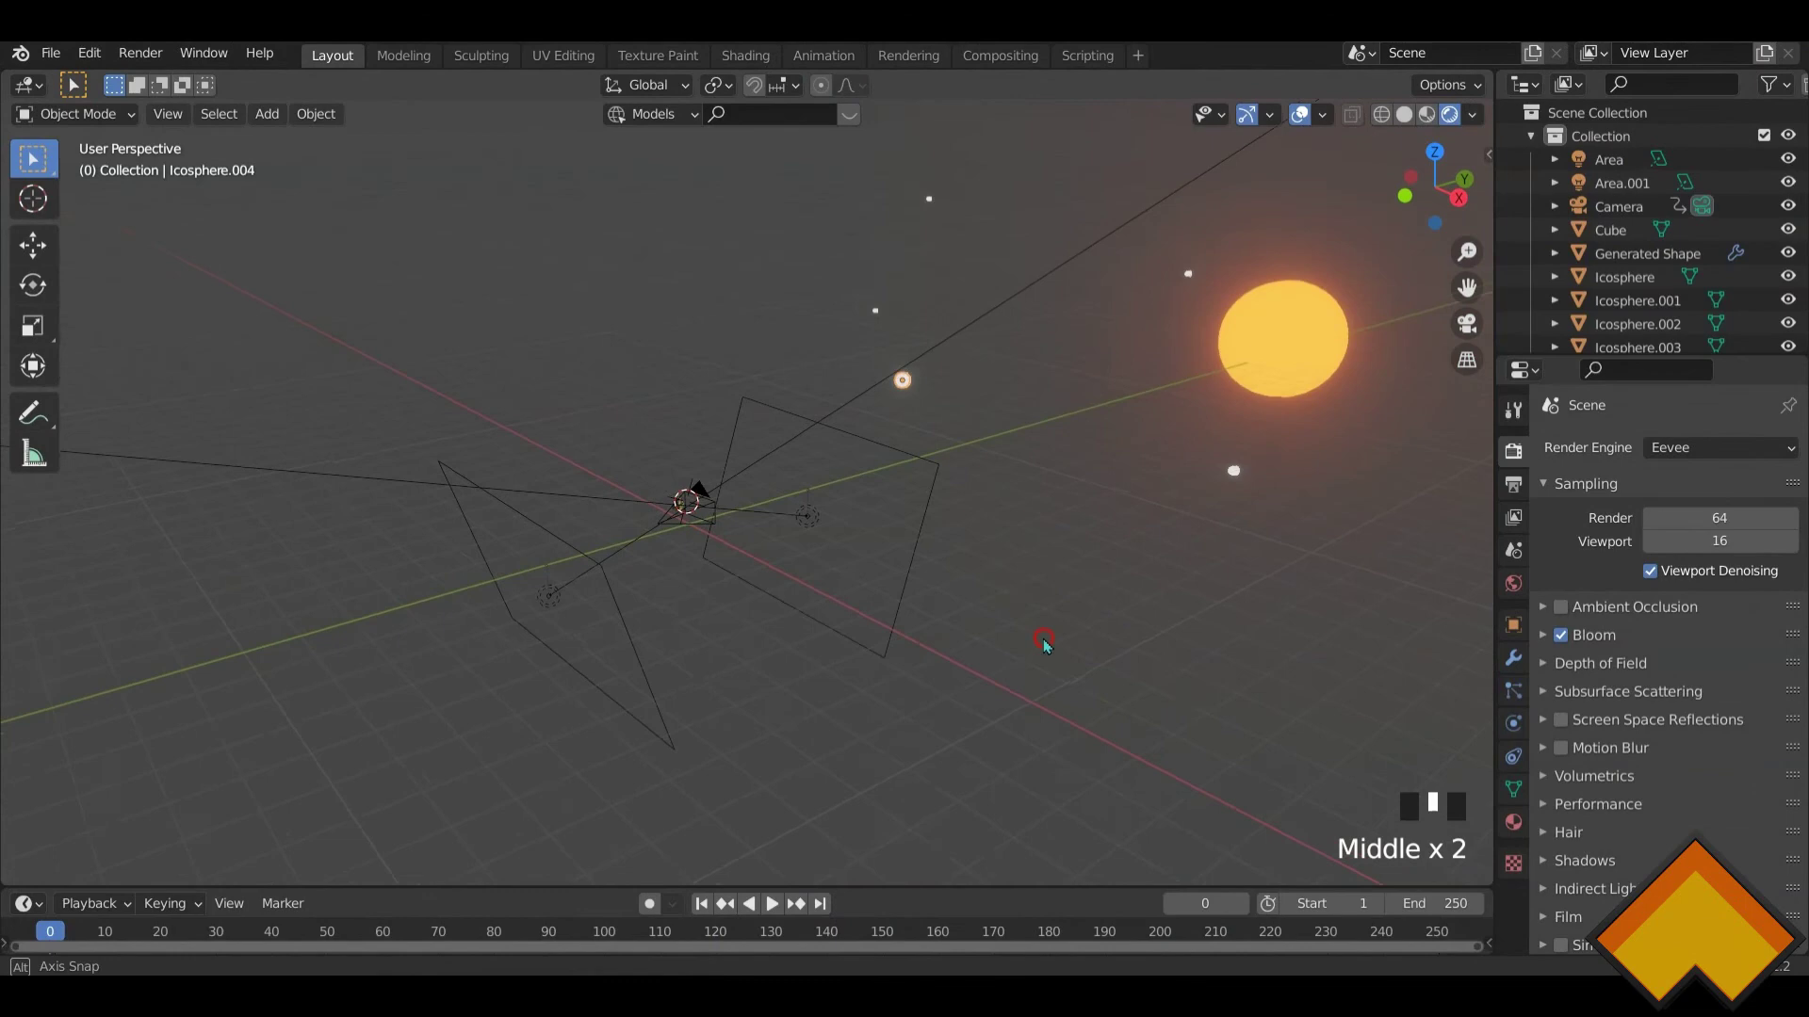
scroll(1026, 632, "up", 3)
scroll(832, 602, "up", 5)
scroll(711, 396, "down", 1)
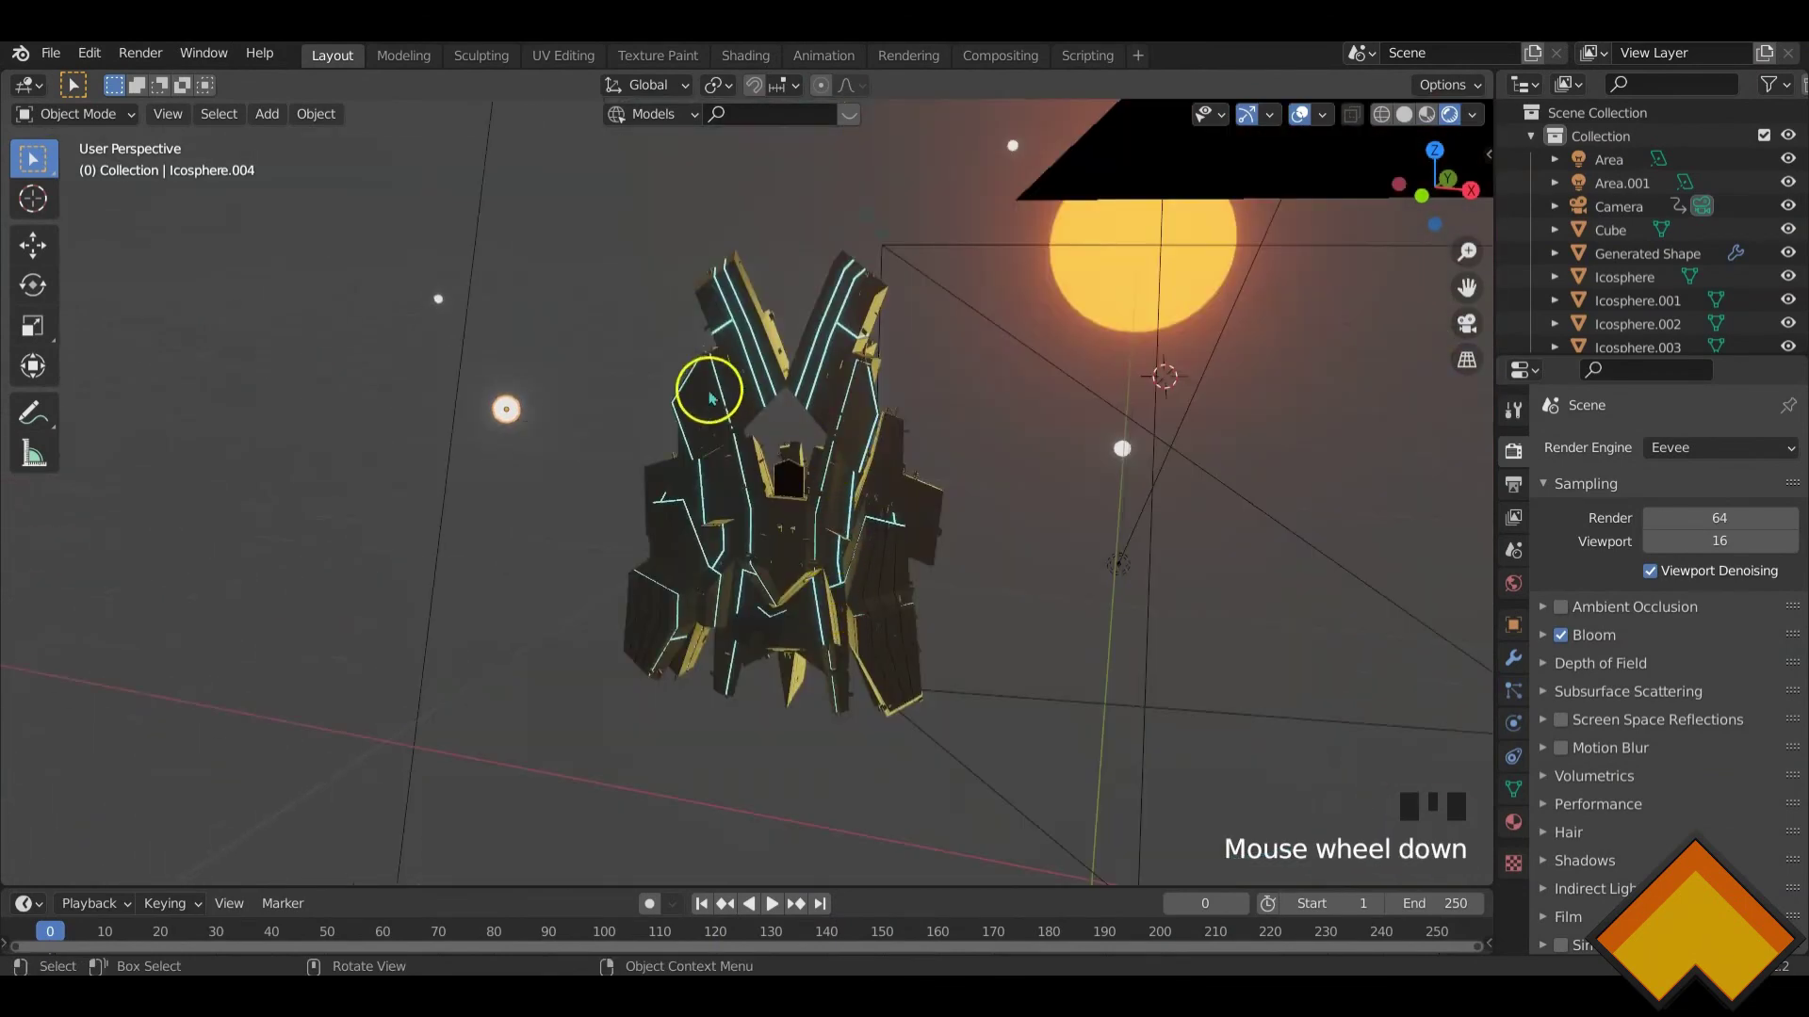
scroll(841, 511, "down", 3)
middle_click_drag(842, 511, 927, 527)
scroll(848, 525, "down", 2)
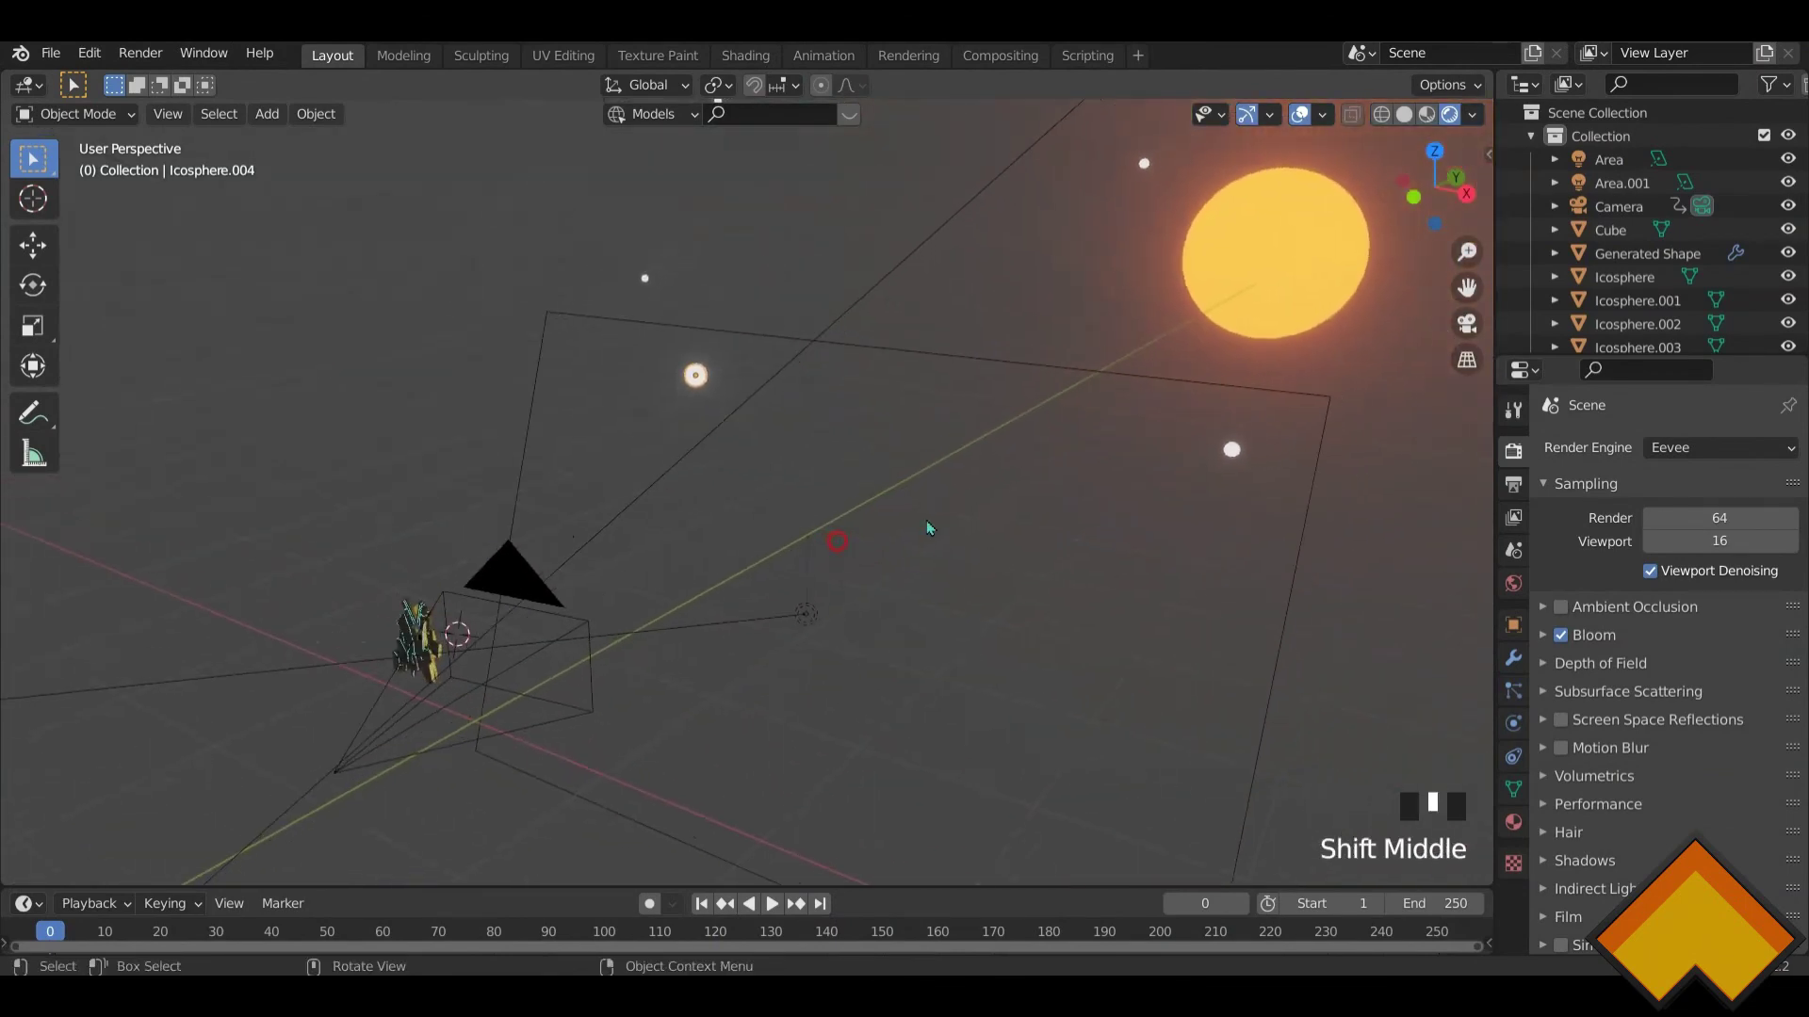
left_click(1232, 449)
left_click(695, 375)
left_click(647, 275)
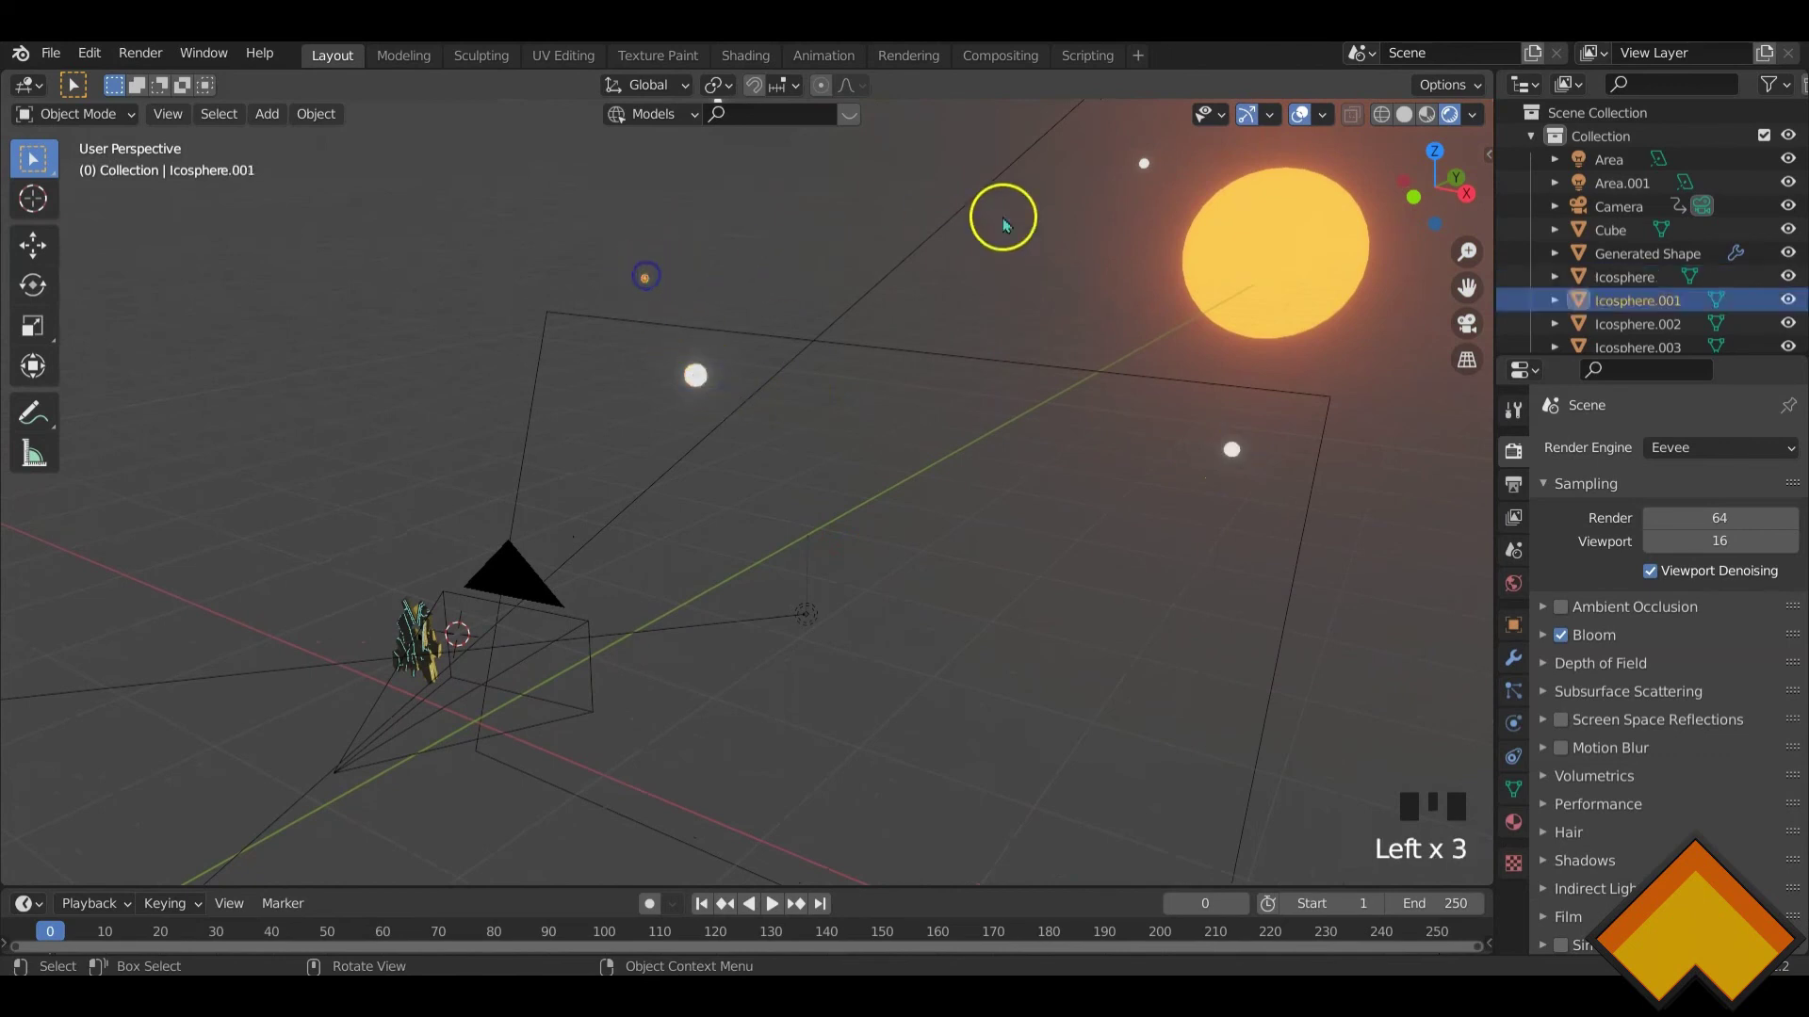
left_click(1143, 162)
middle_click_drag(1151, 198, 1129, 214, "shift")
key("shift+a")
mouse_move(896, 380)
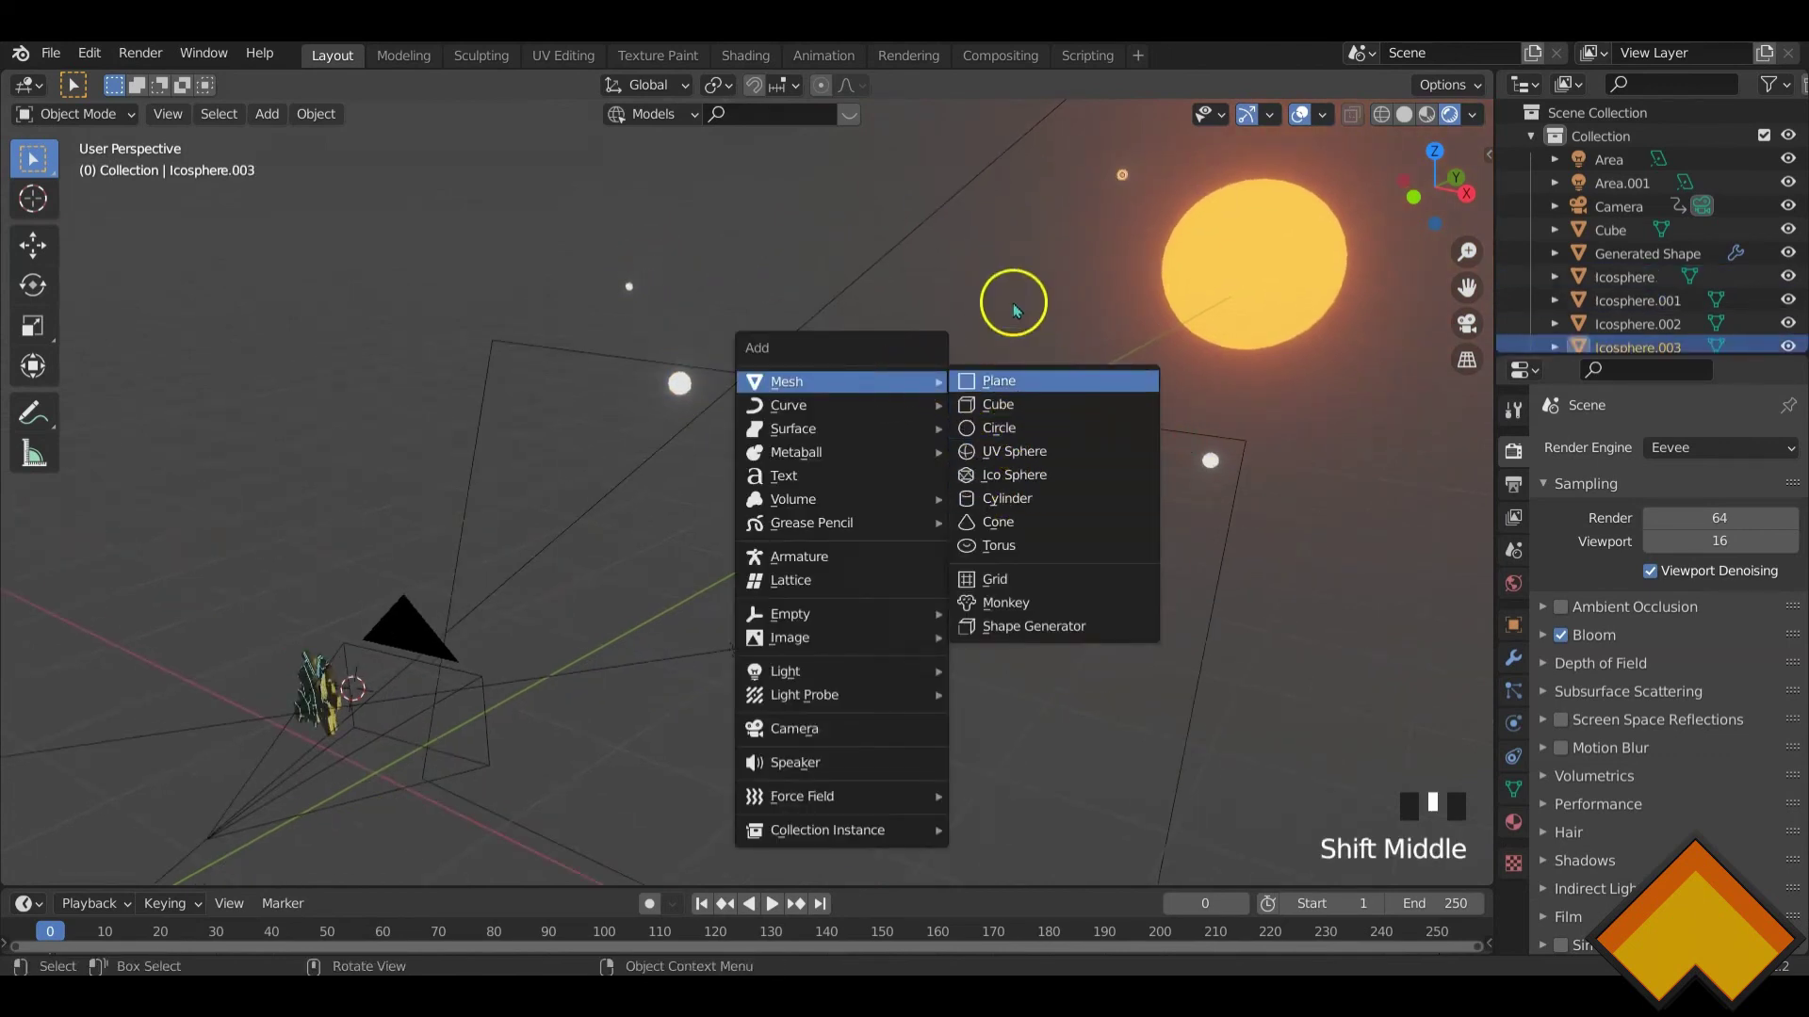
left_click(1210, 251)
key("shift+a")
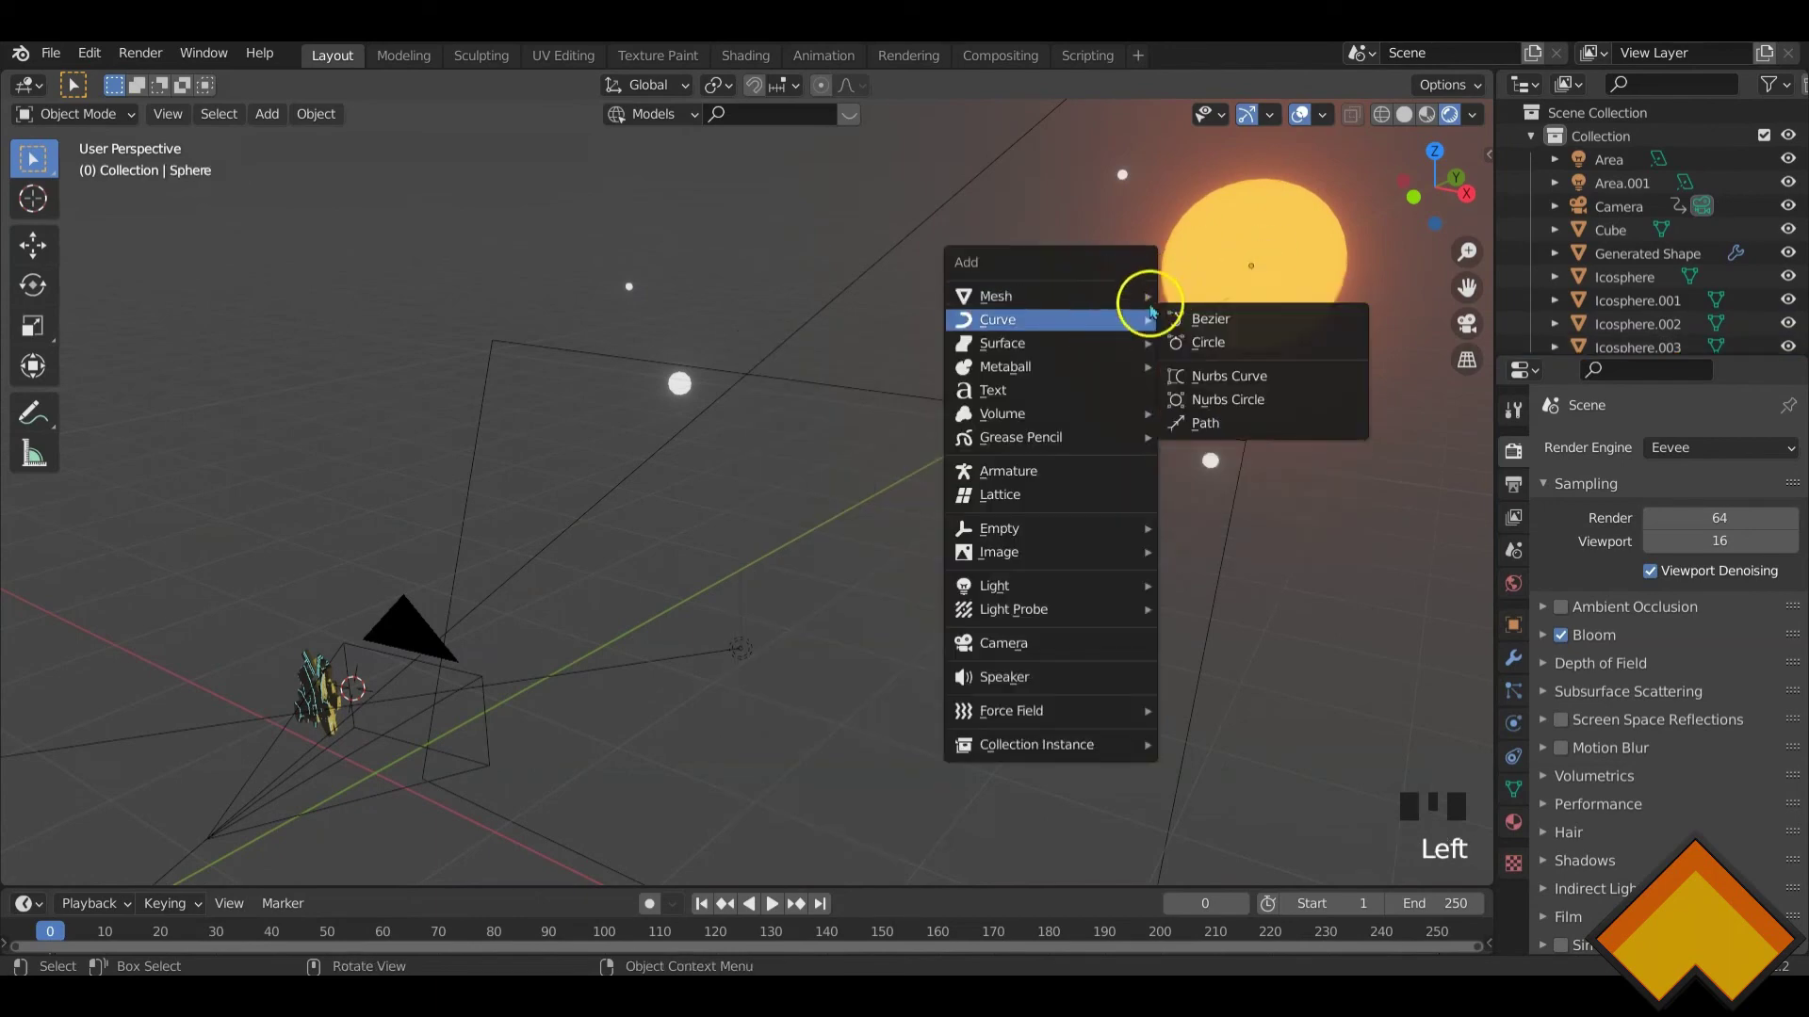
mouse_move(1159, 297)
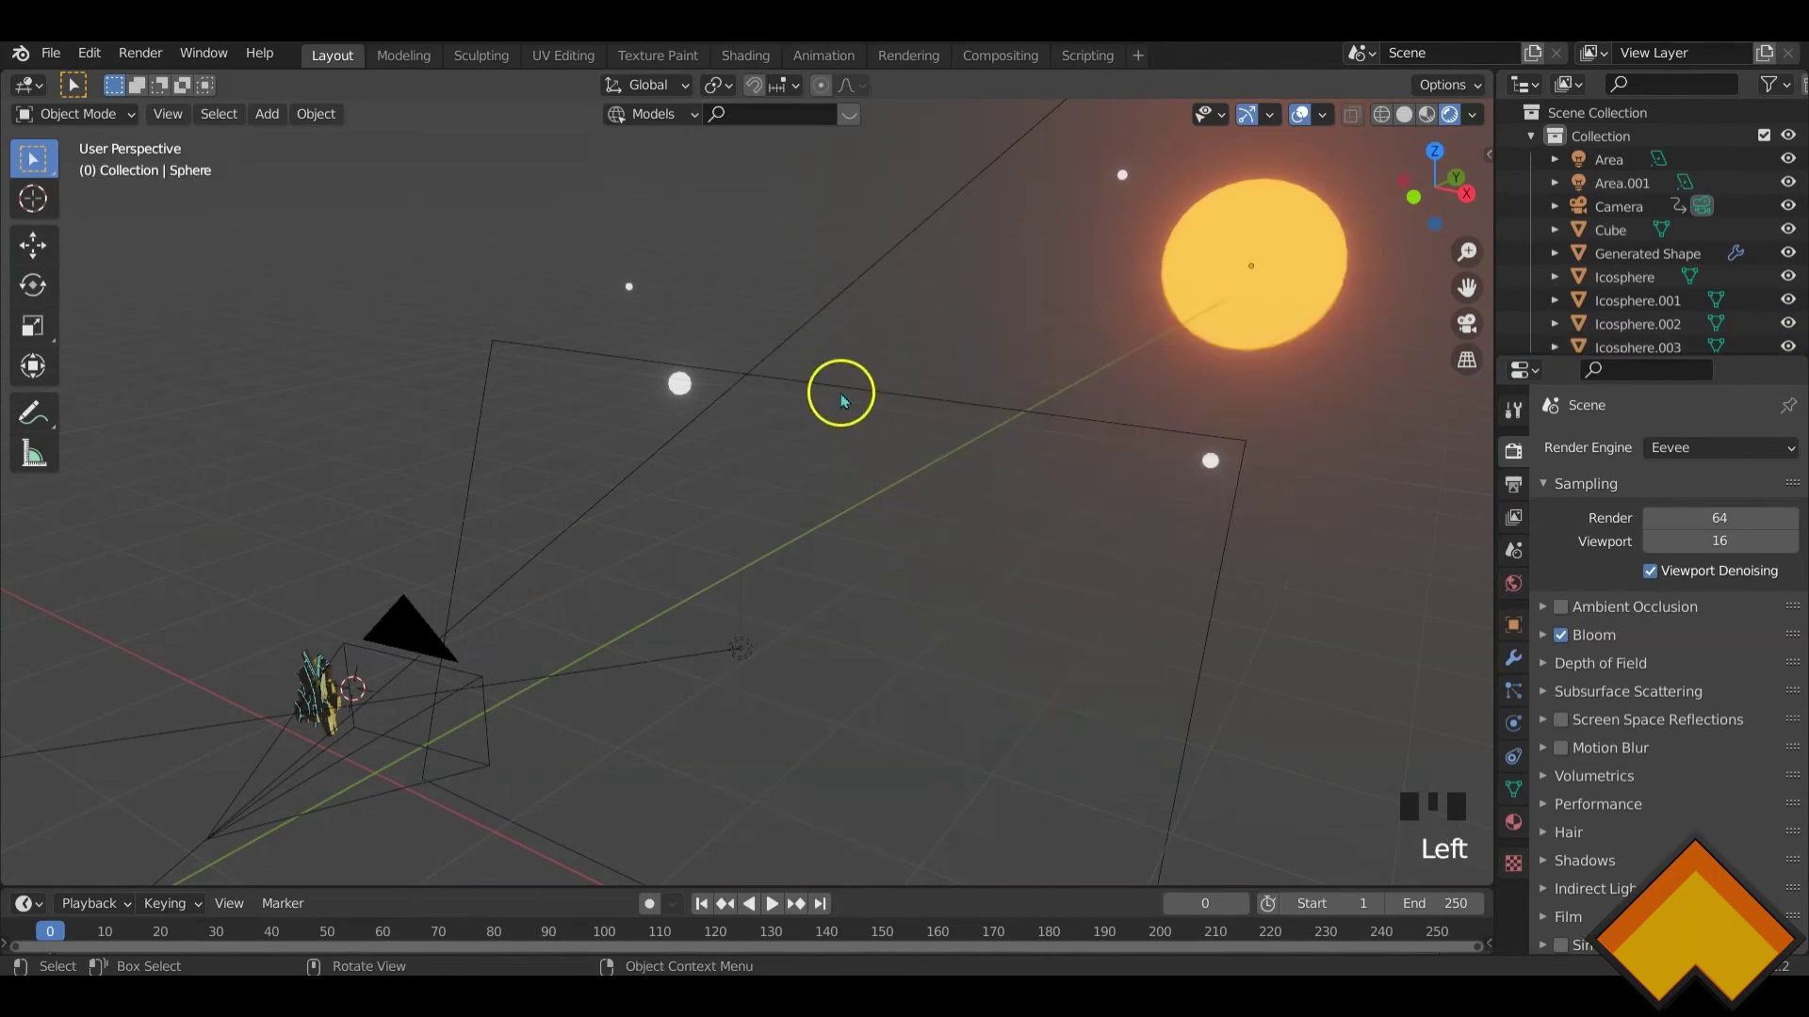
left_click(1172, 277)
- Examine the large sun sphere's emission material and the hex value of its color in the Shading workspace
left_click(1231, 230)
left_click(748, 58)
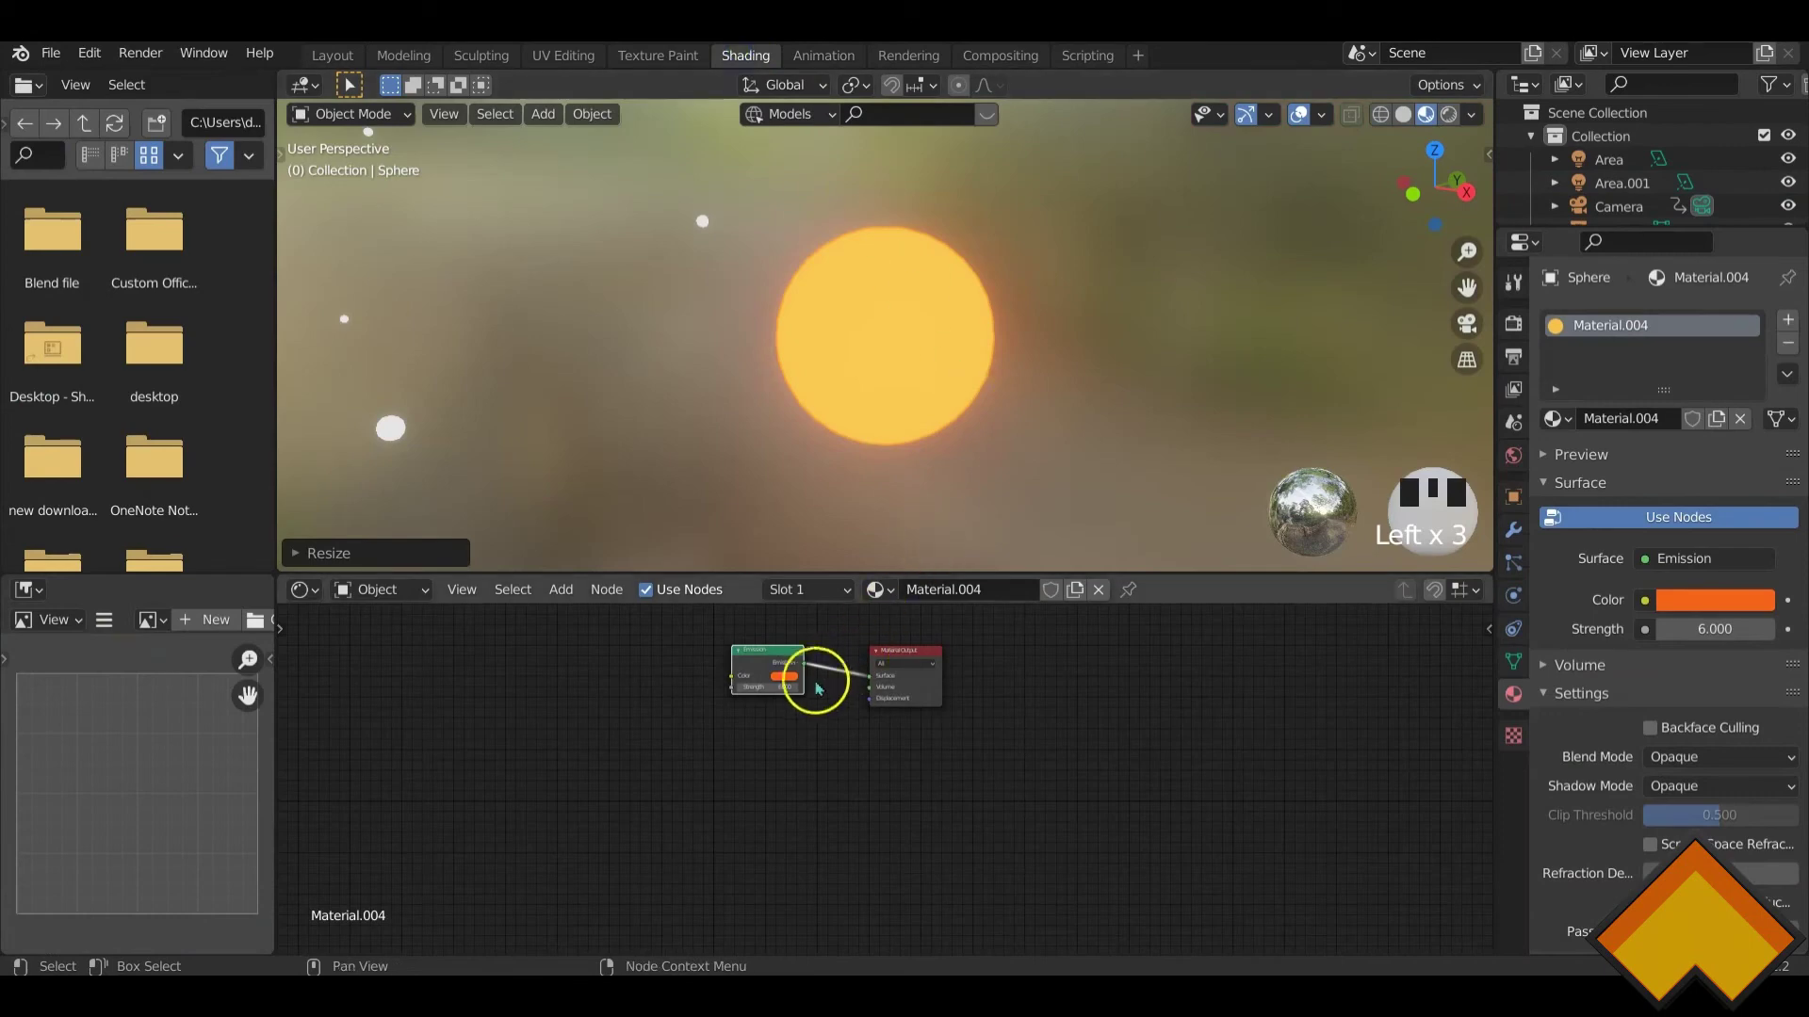
scroll(786, 697, "up", 5)
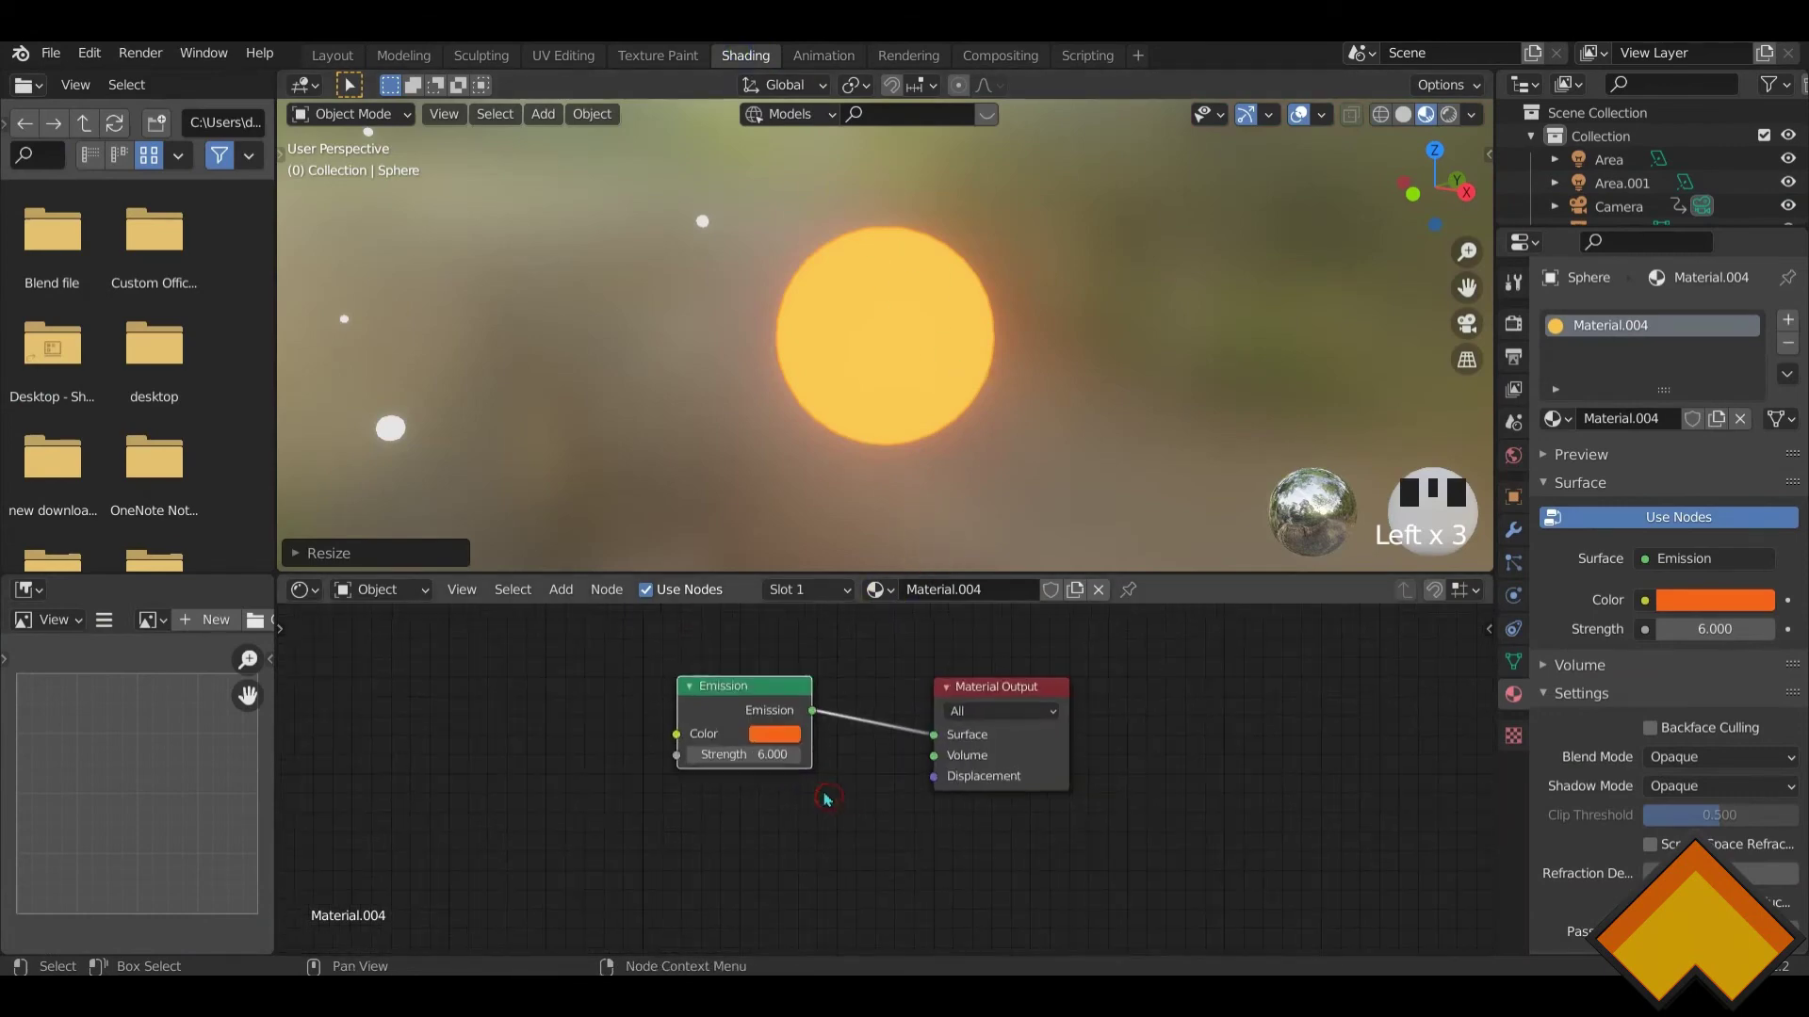
left_click(763, 731)
left_click(890, 604)
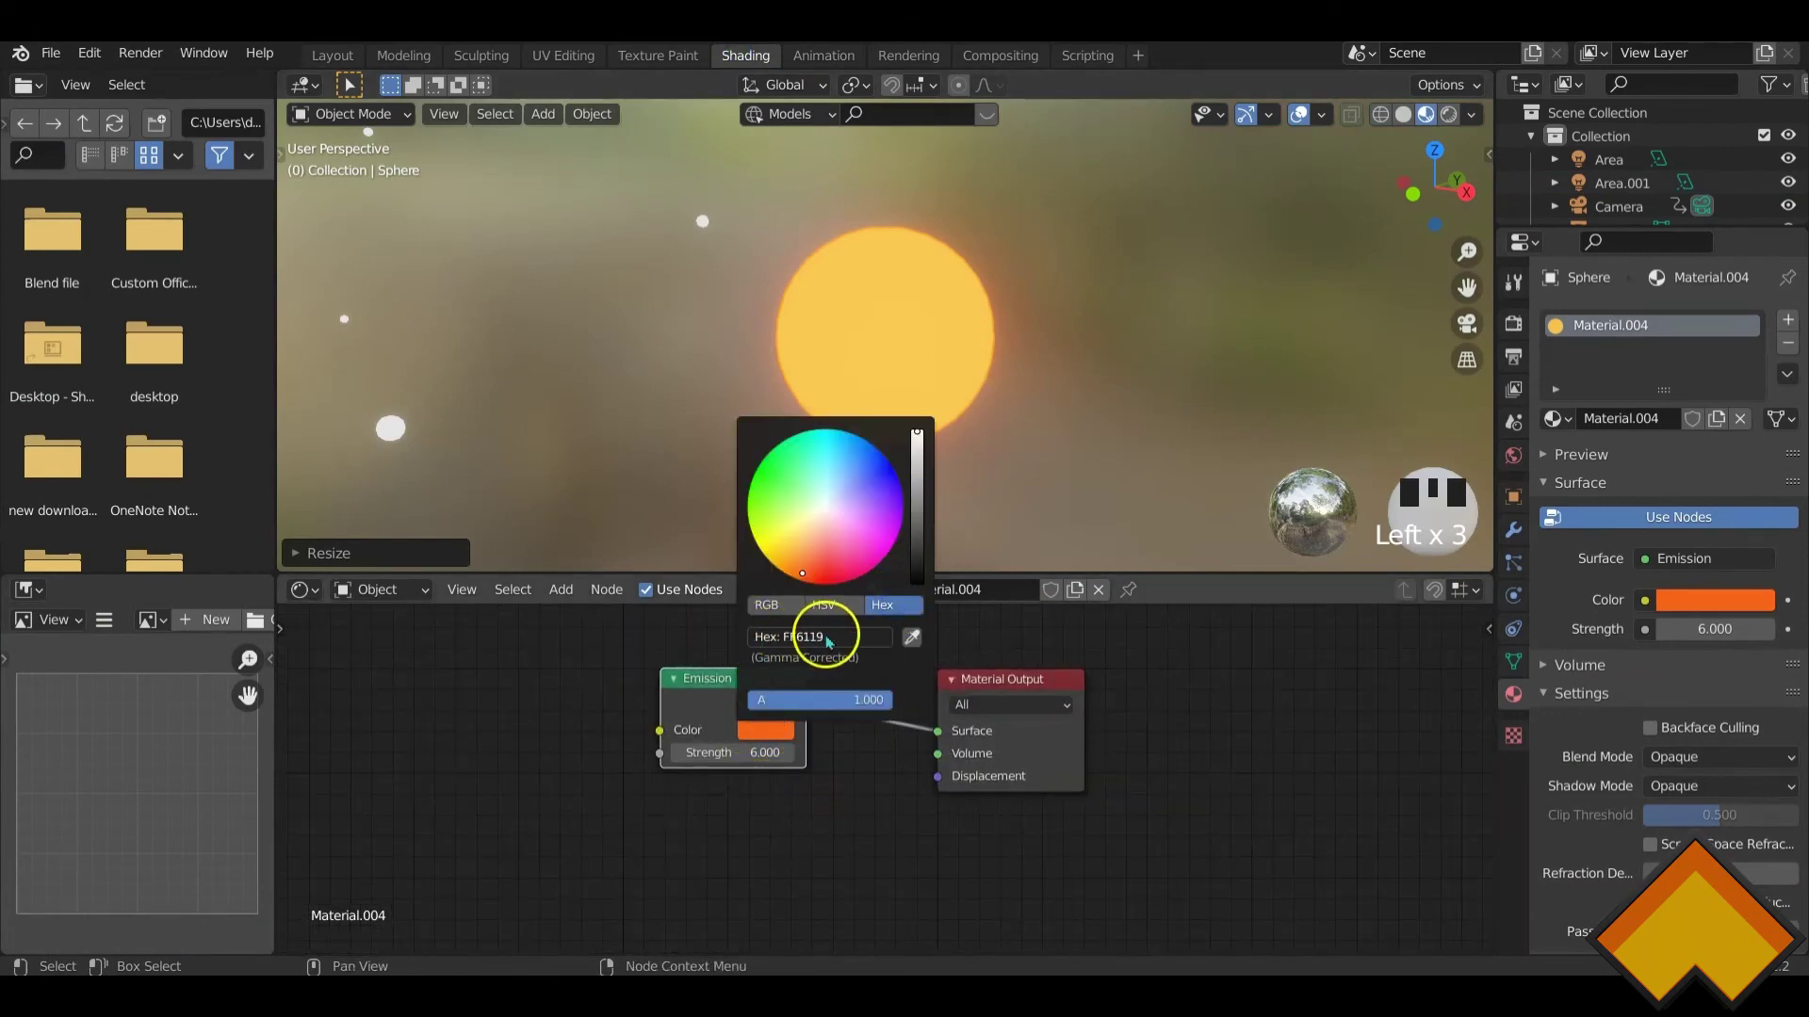
left_click(855, 775)
- Examine the emission color and strength of a small star sphere's material, and view how the stars surround the sun
left_click(702, 224)
left_click(788, 740)
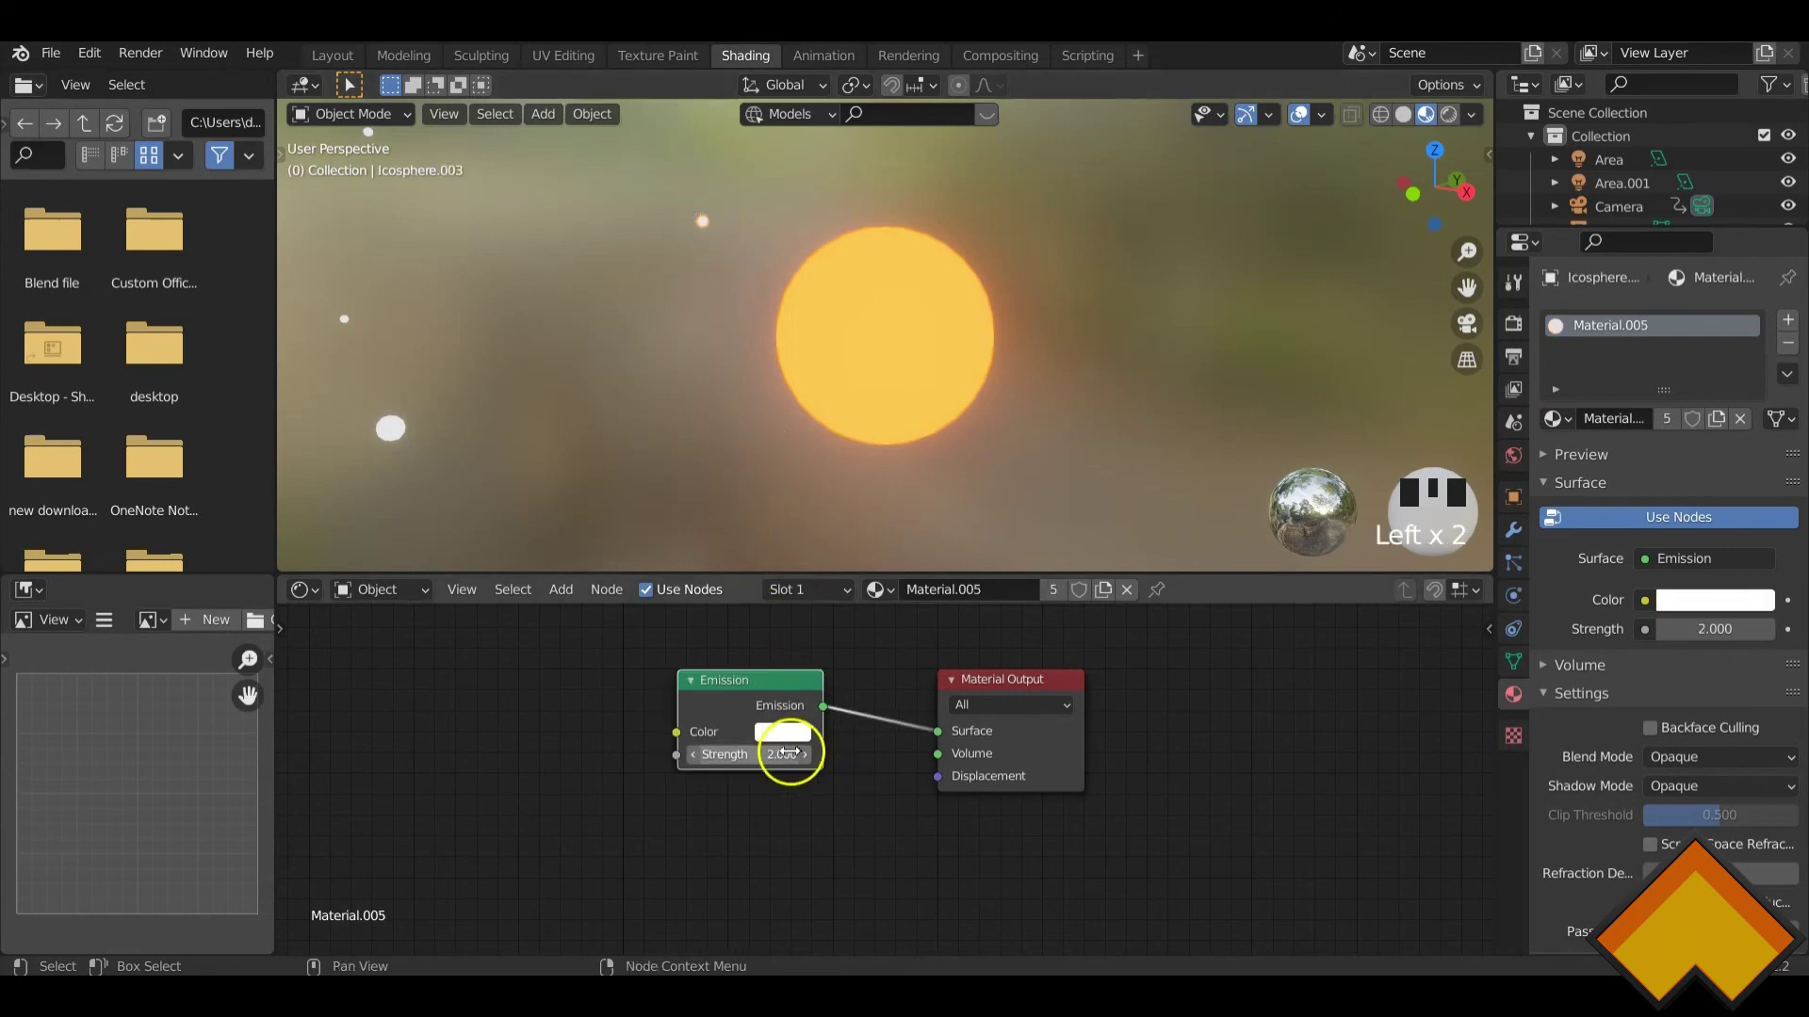
left_click(783, 732)
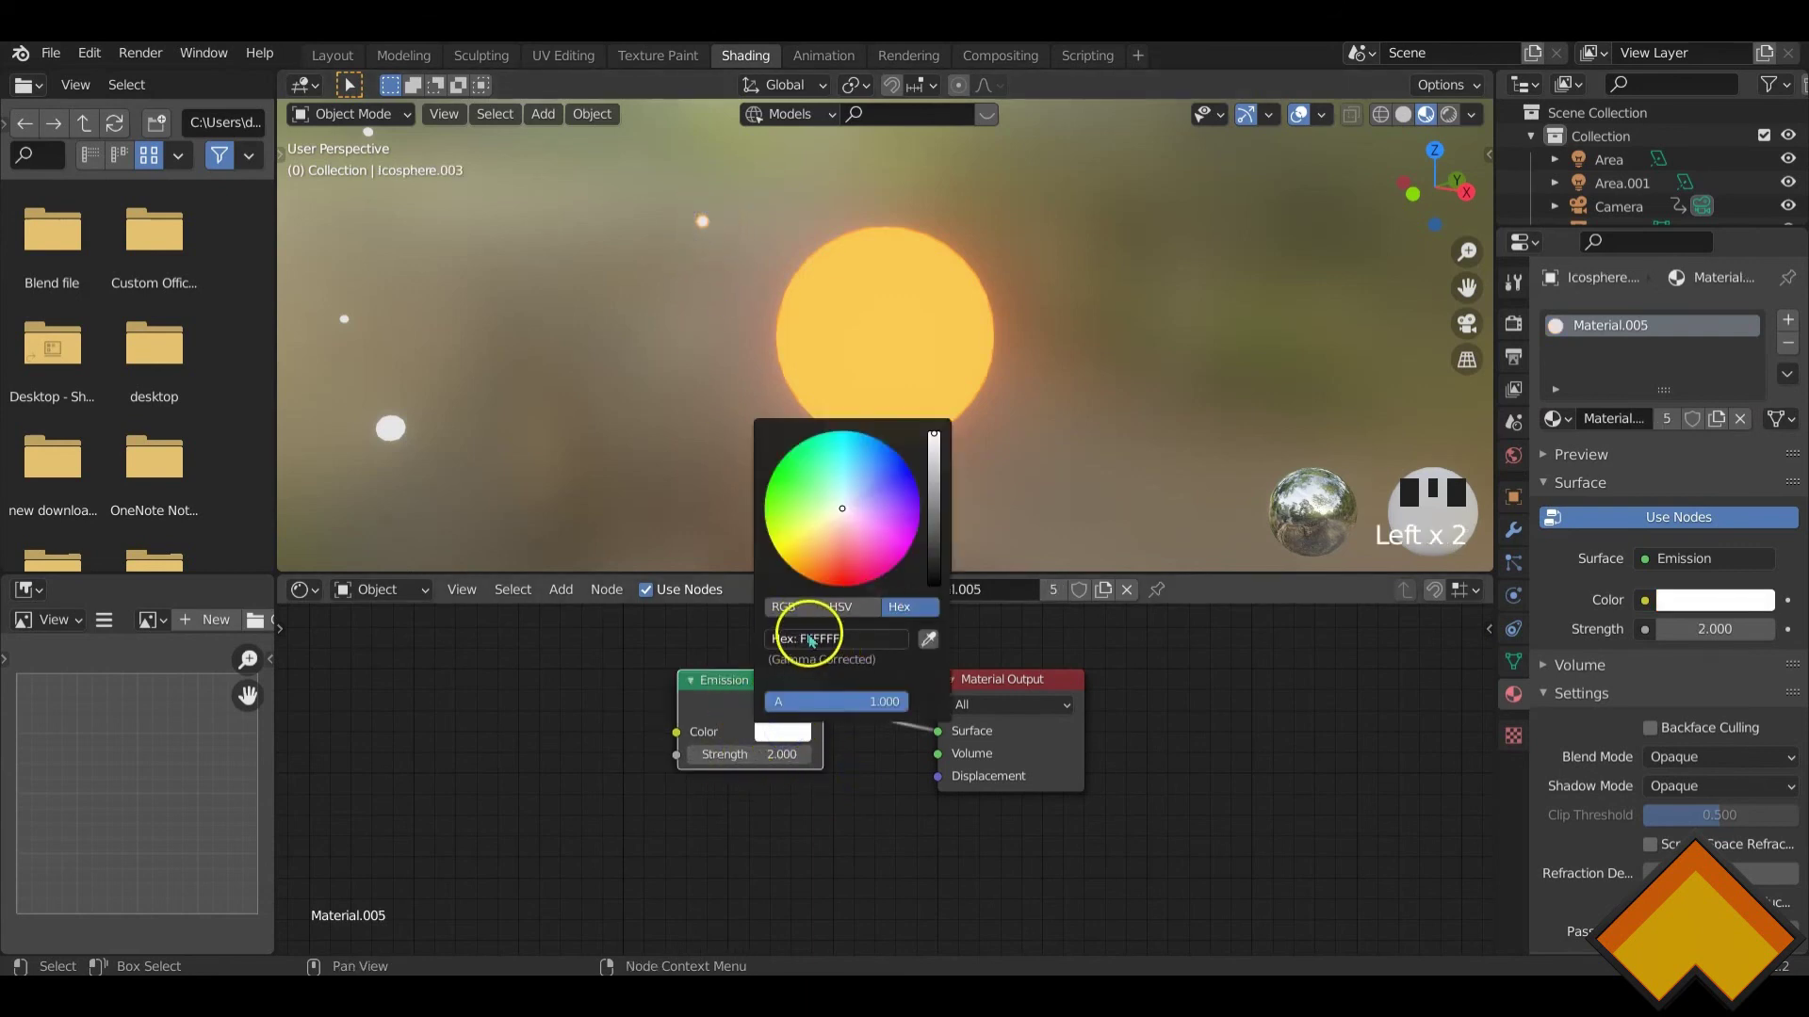
scroll(726, 452, "down", 6)
middle_click_drag(686, 415, 684, 436)
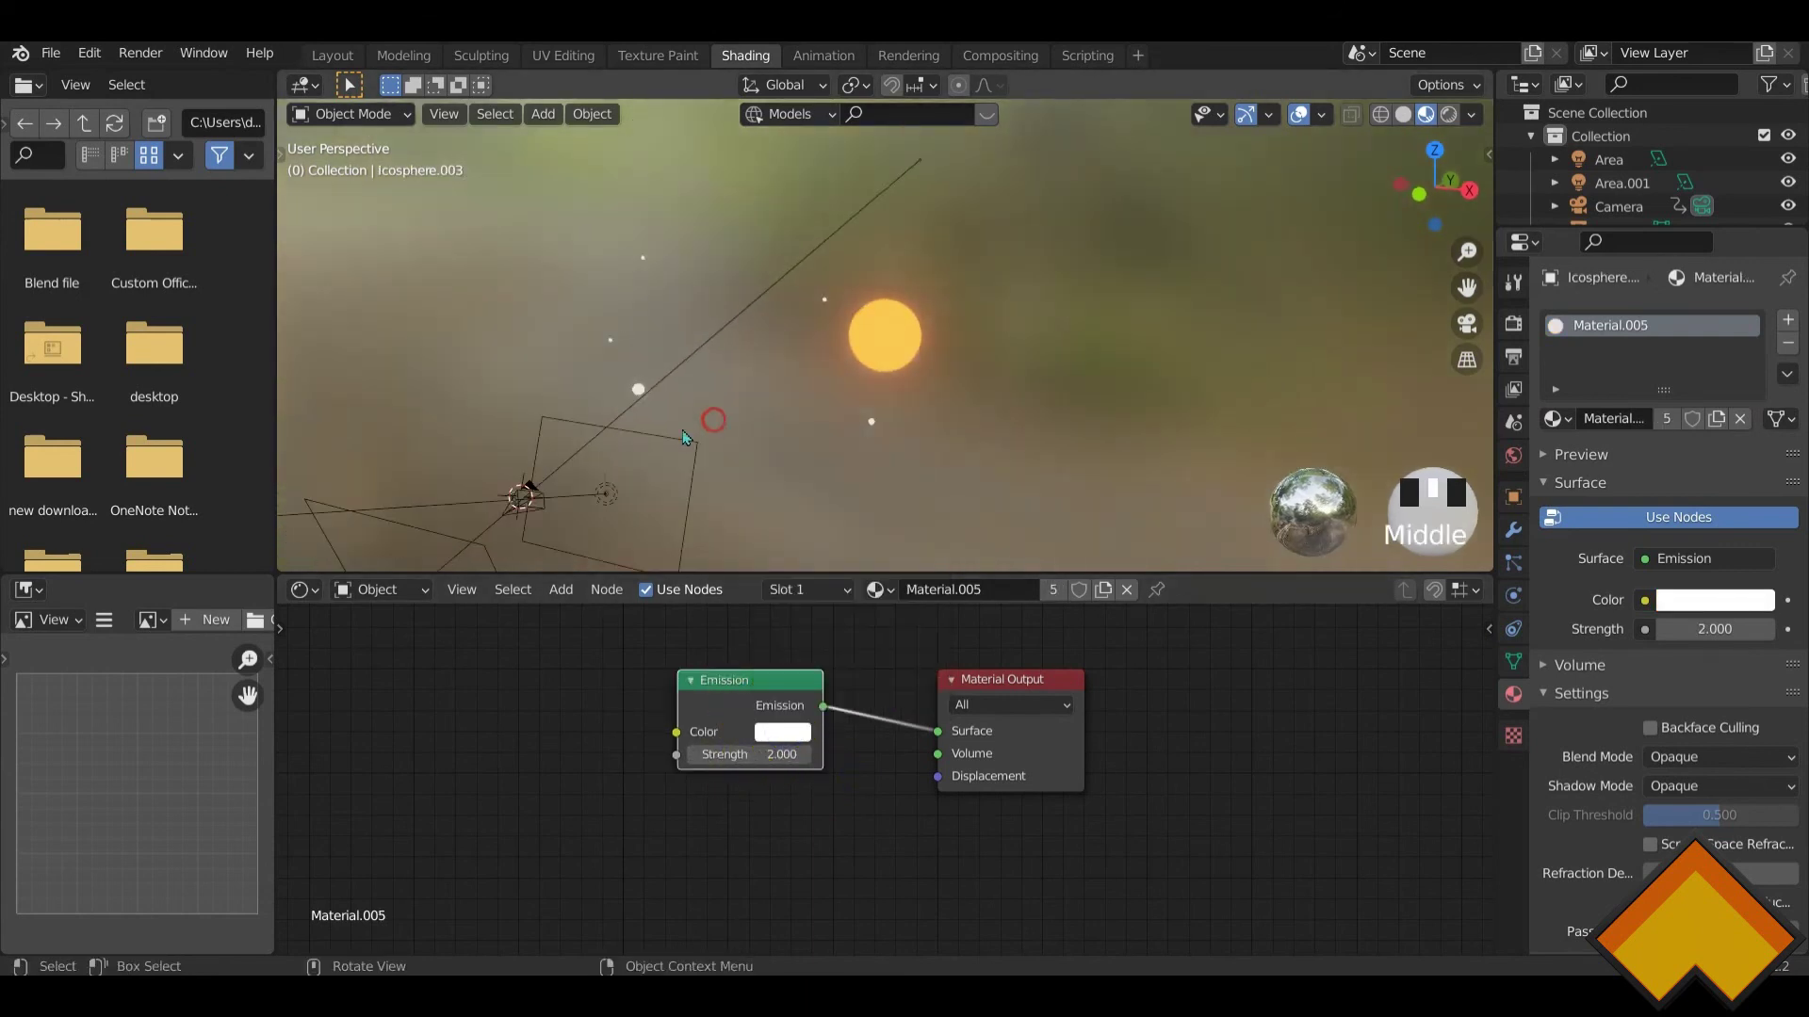
scroll(646, 484, "up", 2)
- Return to the Layout workspace, select the camera, and check its position and its view of the scene
left_click(333, 55)
mouse_move(604, 630)
middle_mouse_down("shift")
mouse_move(665, 711)
mouse_move(574, 489)
middle_mouse_up("shift")
left_click(674, 650)
middle_click_drag(674, 650, 617, 619)
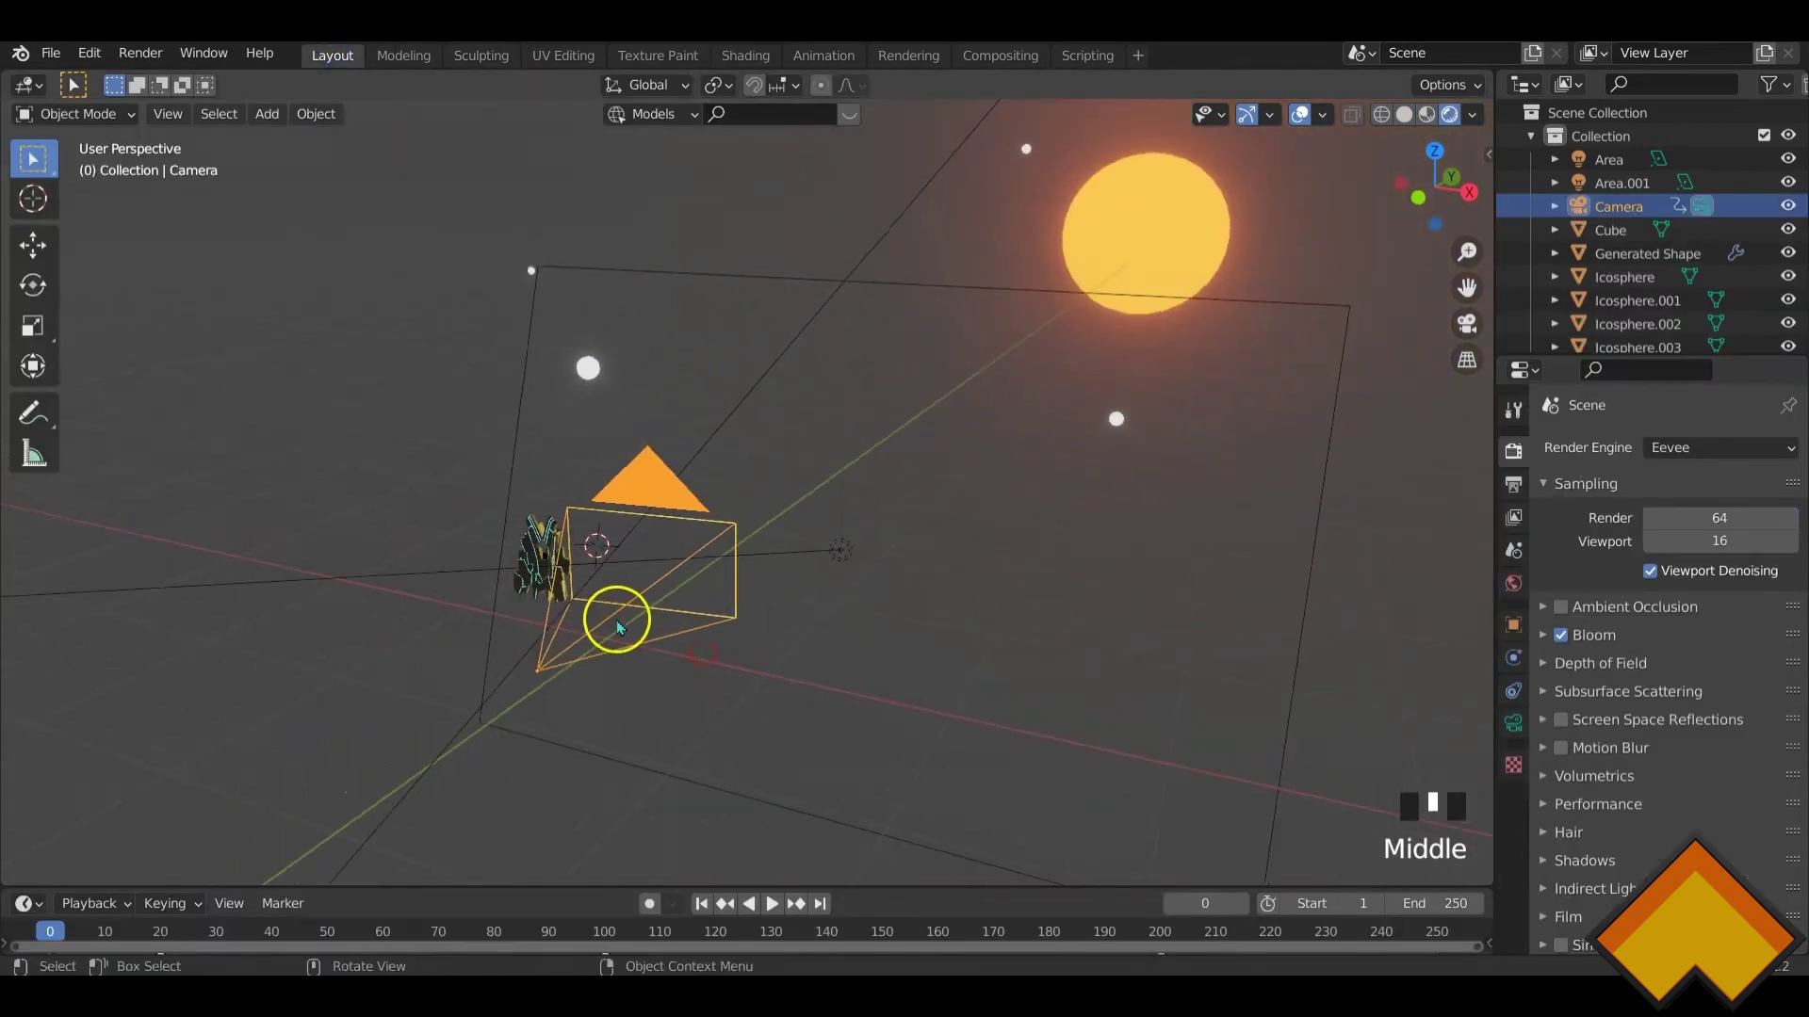
key("KP_0")
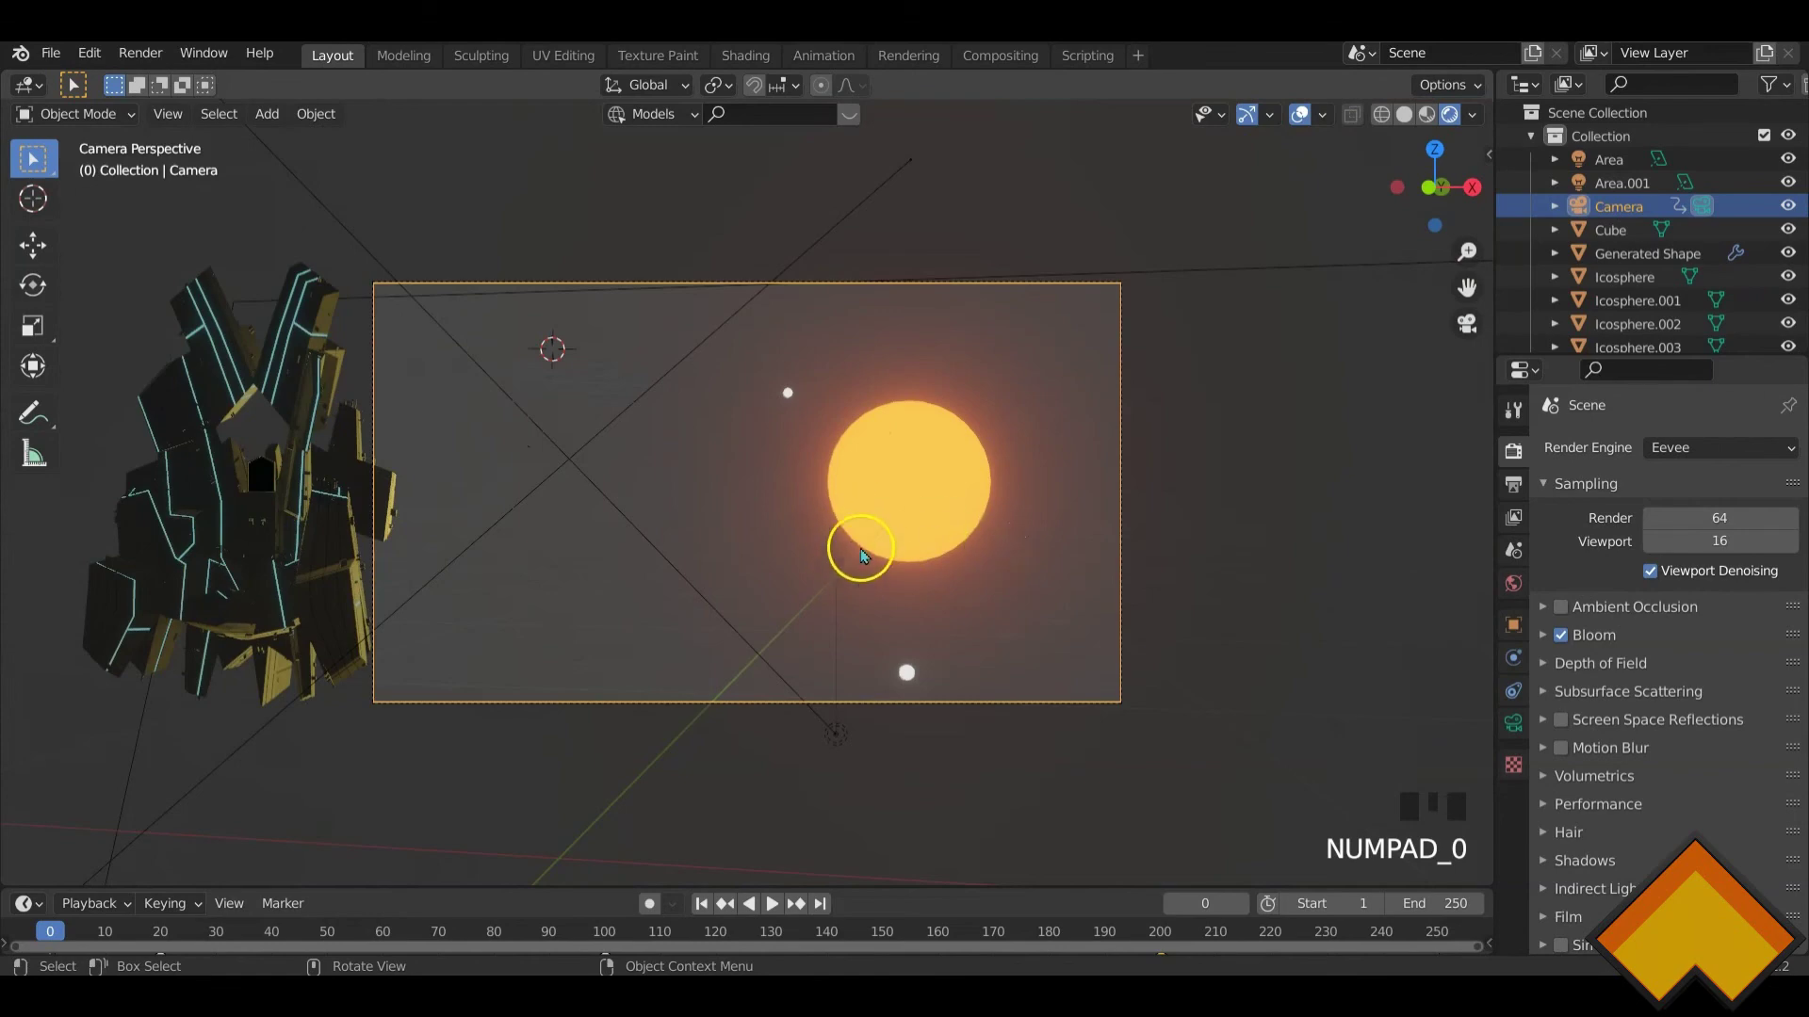
key("KP_0")
scroll(861, 540, "down", 2)
middle_click_drag(856, 533, 825, 62)
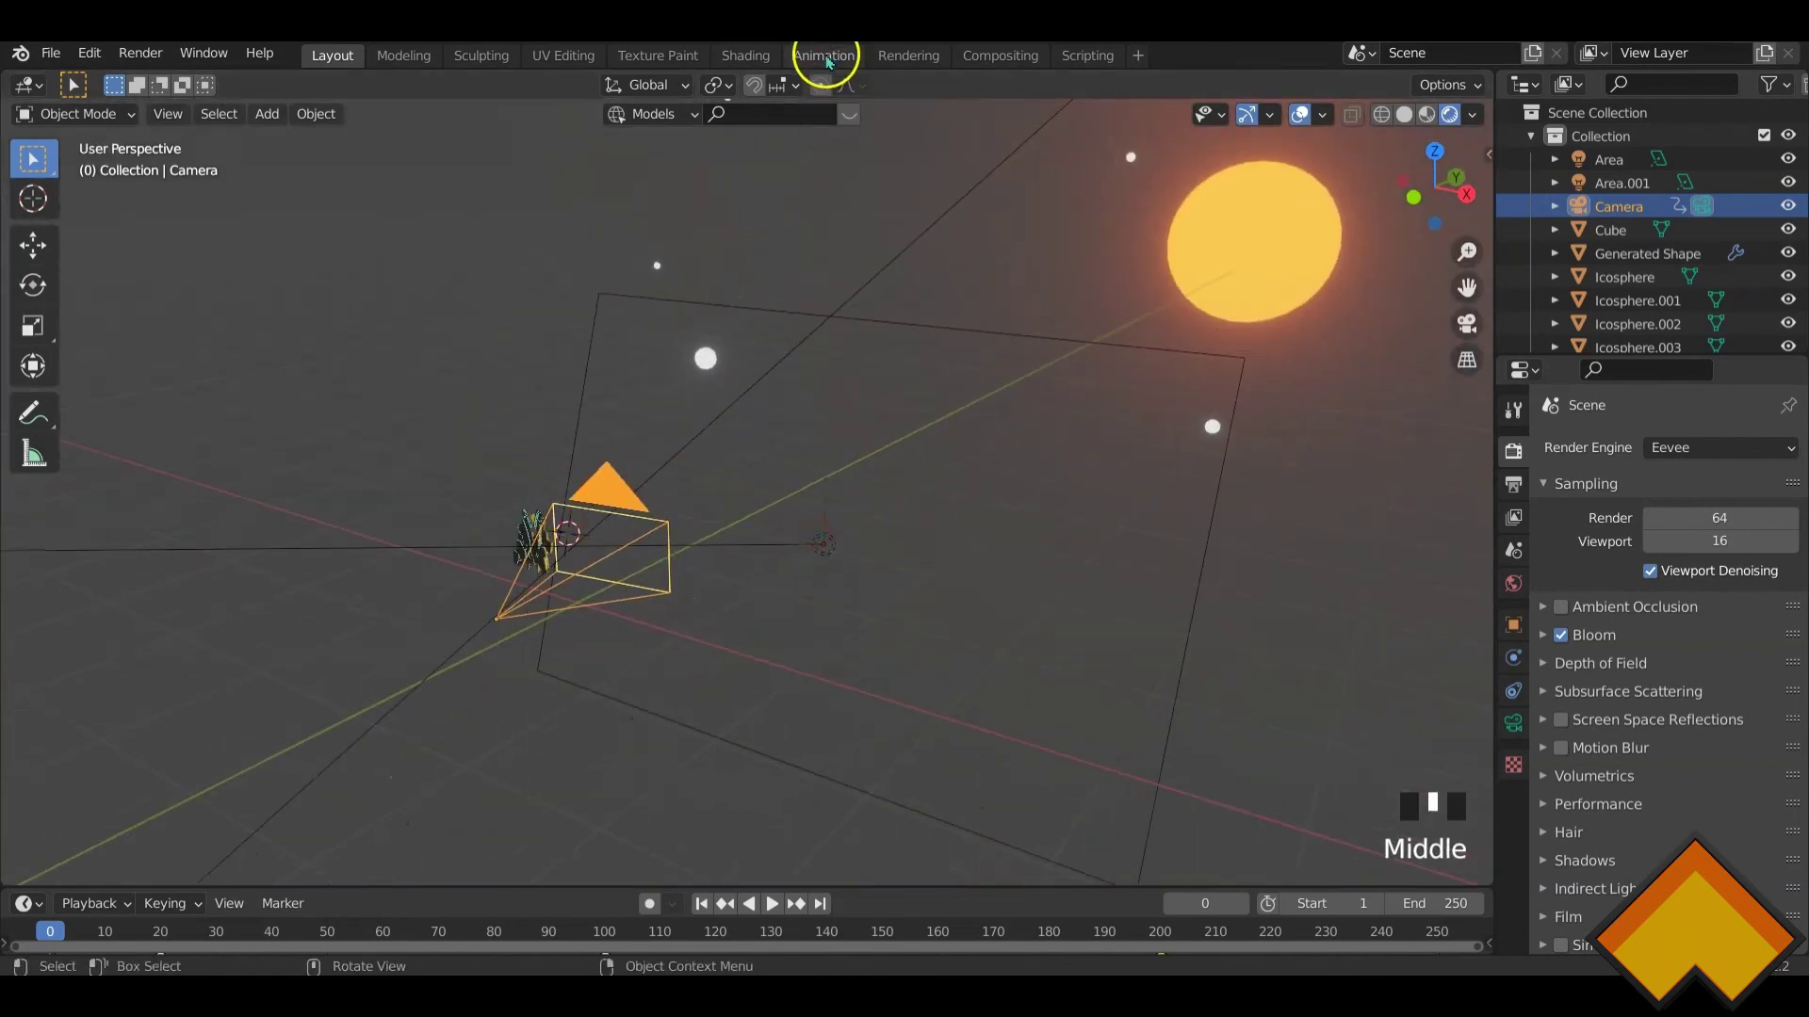
- Switch to the Animation workspace and examine the color and power settings of the two area lights
left_click(825, 57)
middle_click_drag(702, 597, 741, 501, "shift")
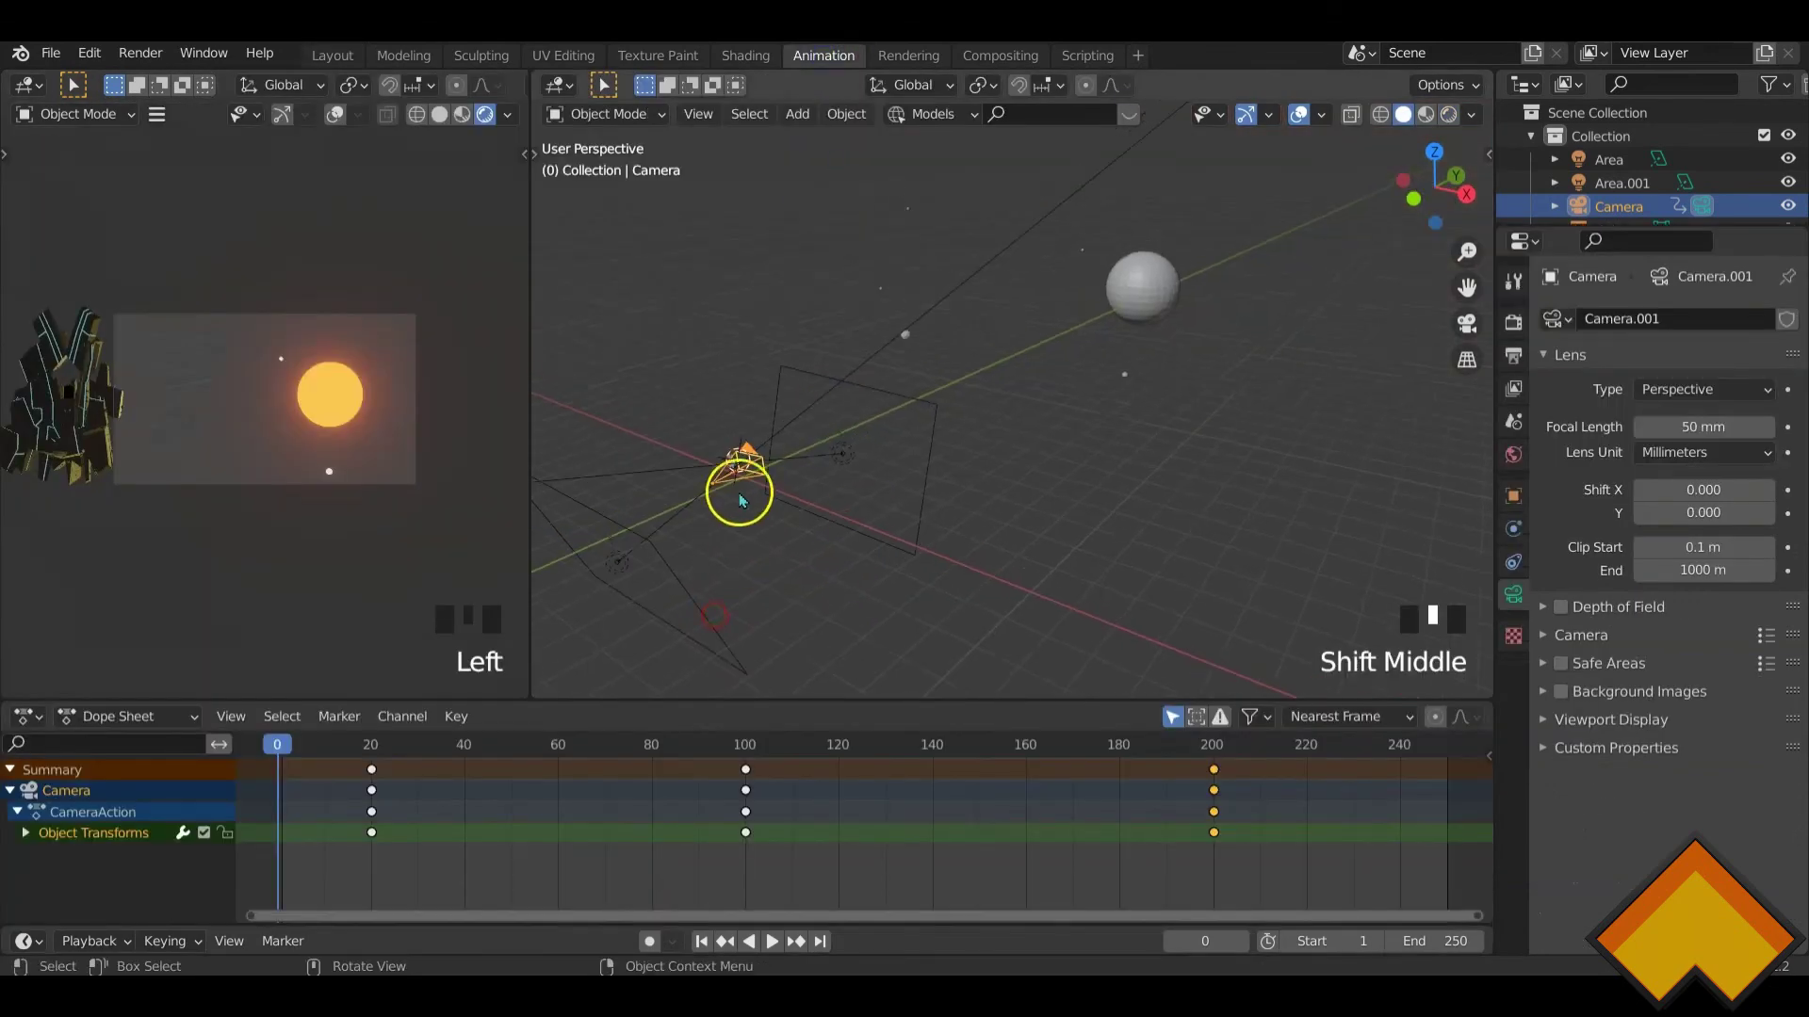
left_click(838, 462)
left_click(841, 461)
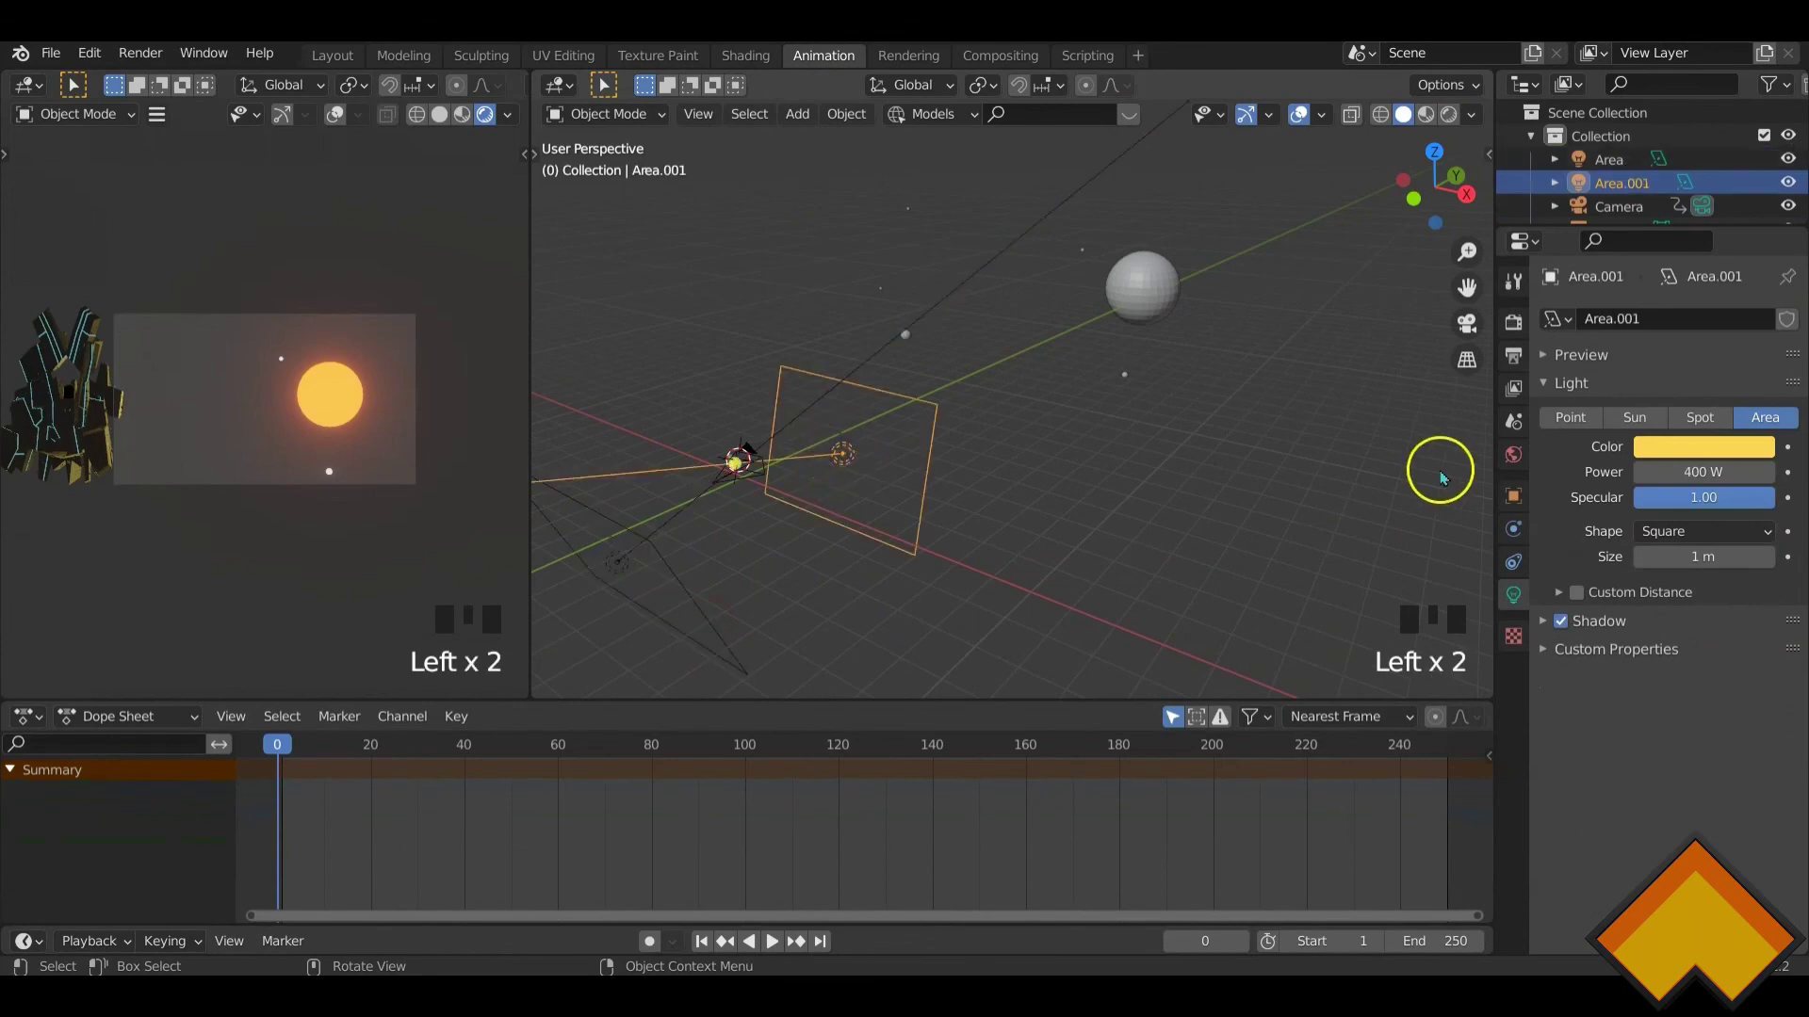
left_click(1734, 449)
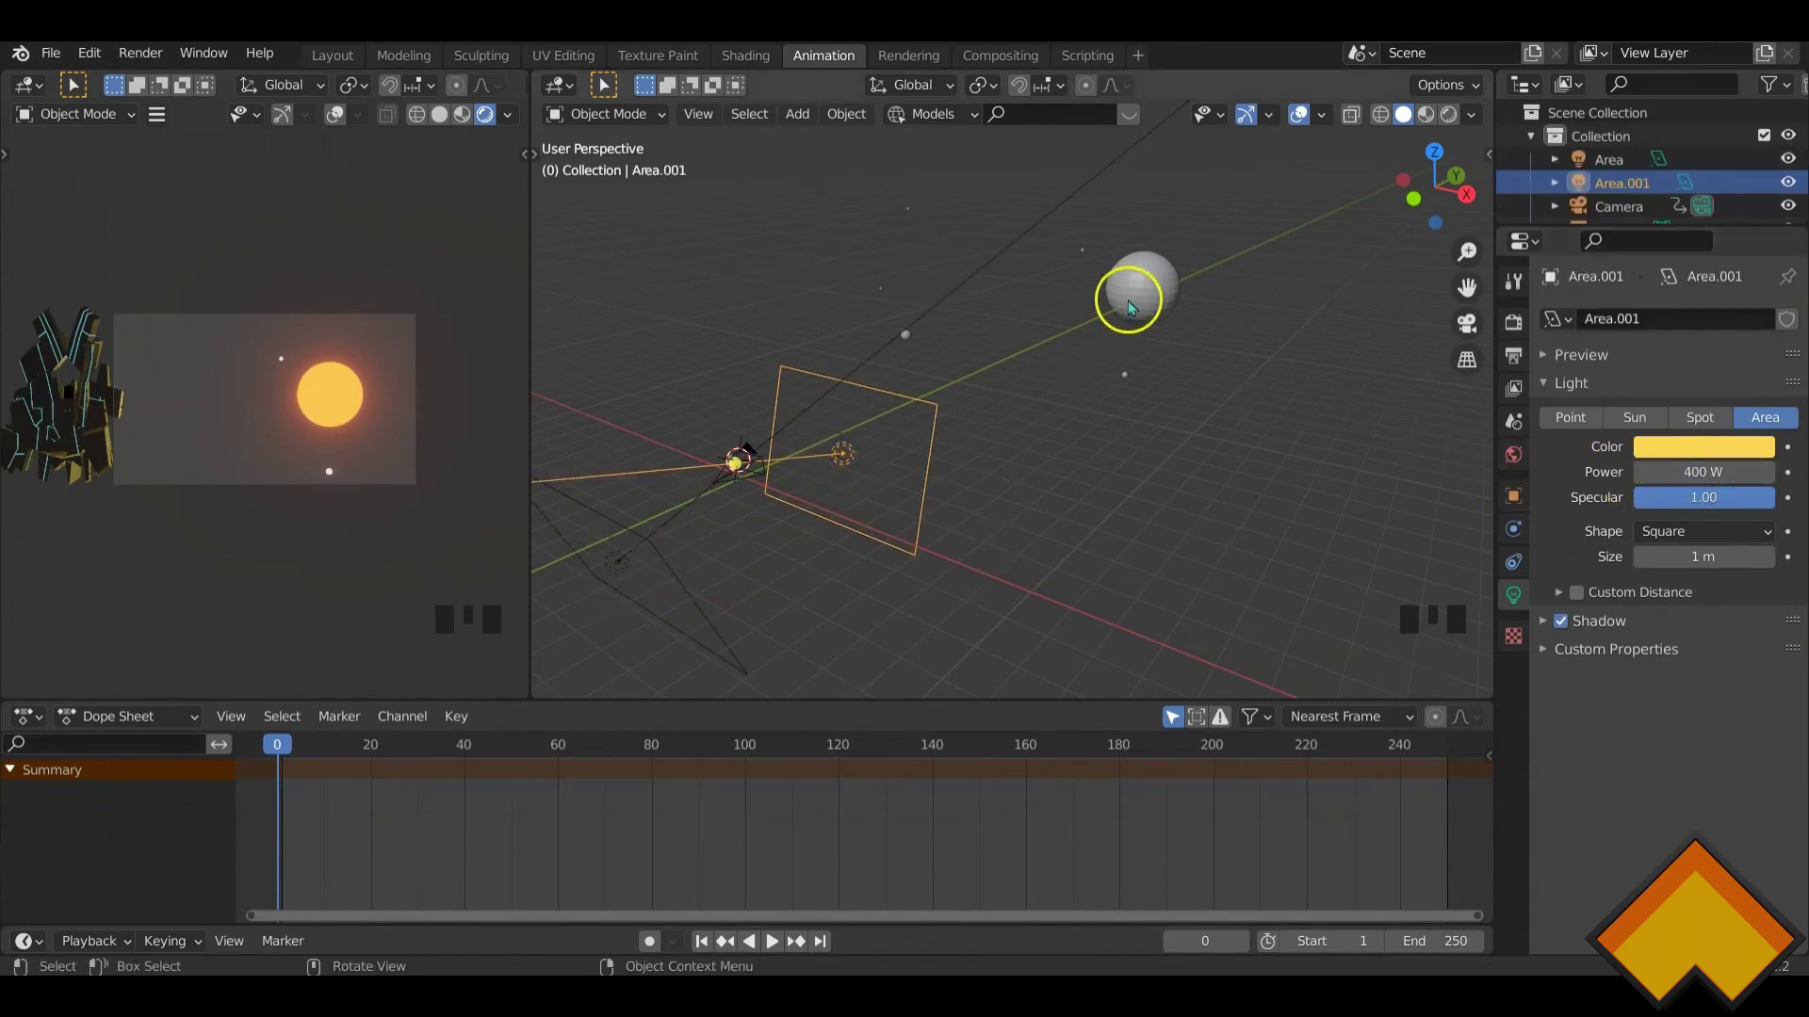
left_click(615, 564)
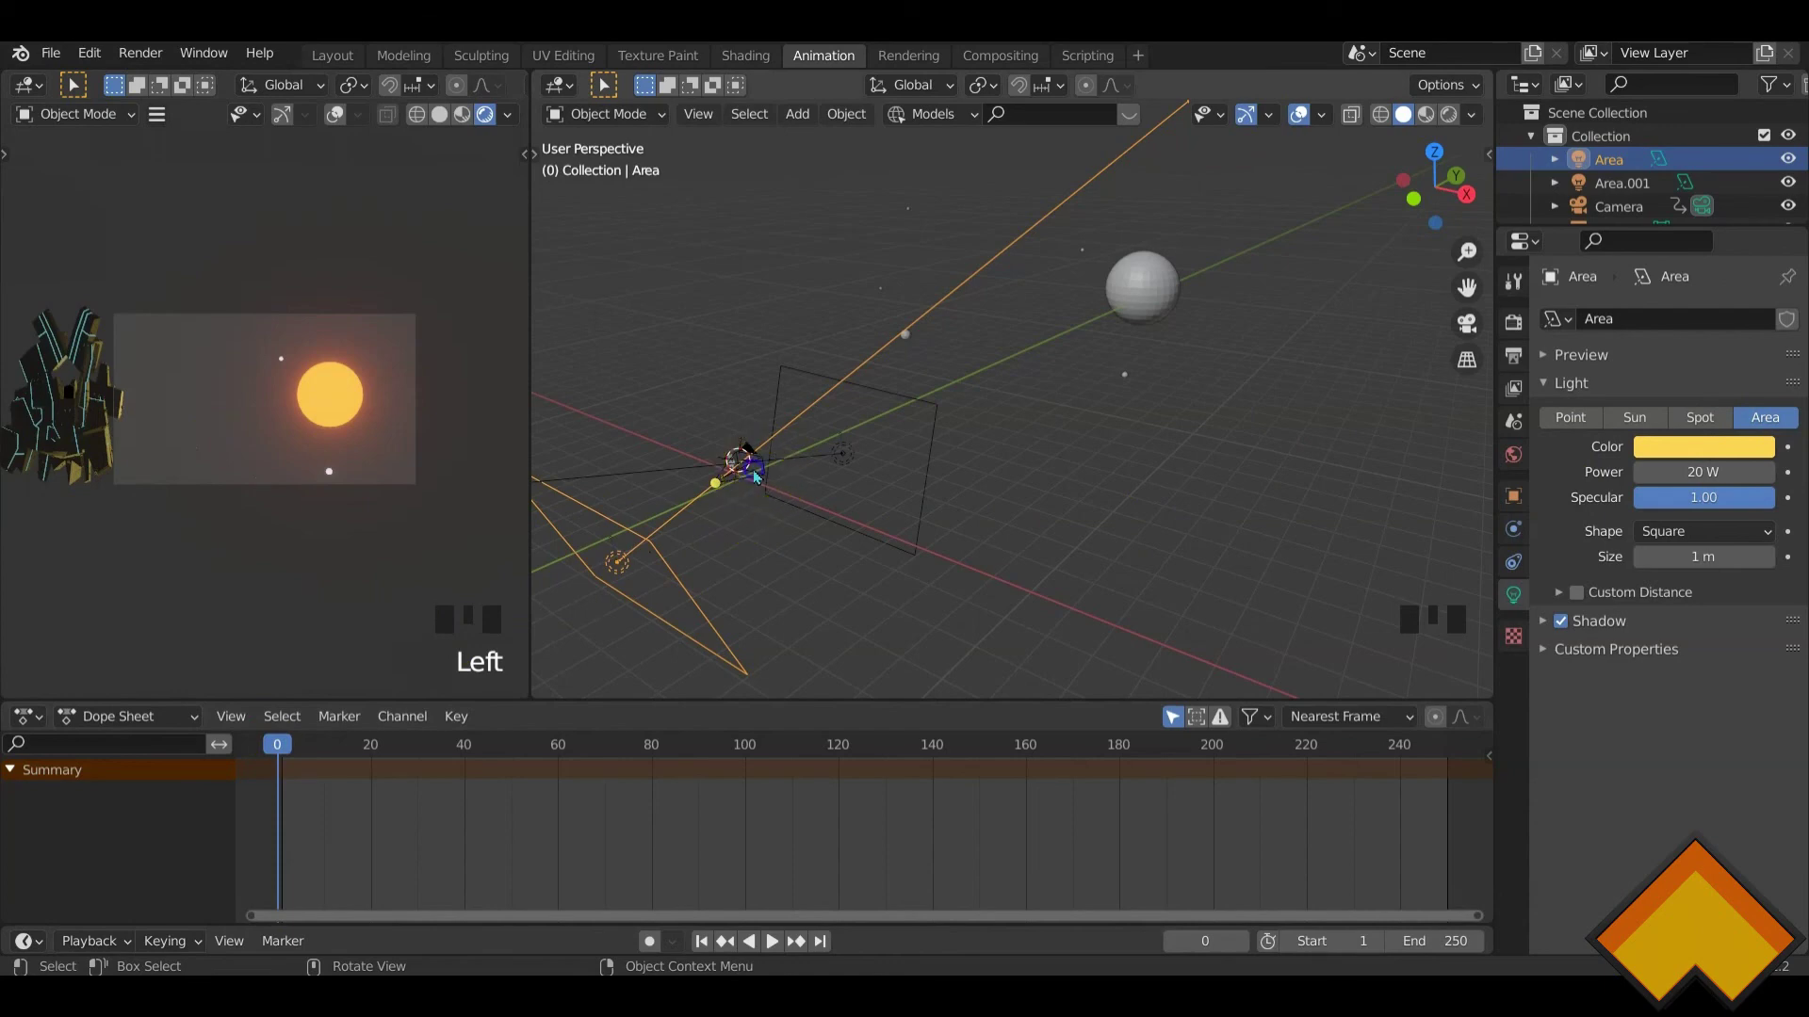
- Select the camera and preview its keyframed movement across the timeline
left_click(713, 441)
left_click_drag(276, 744, 1373, 770)
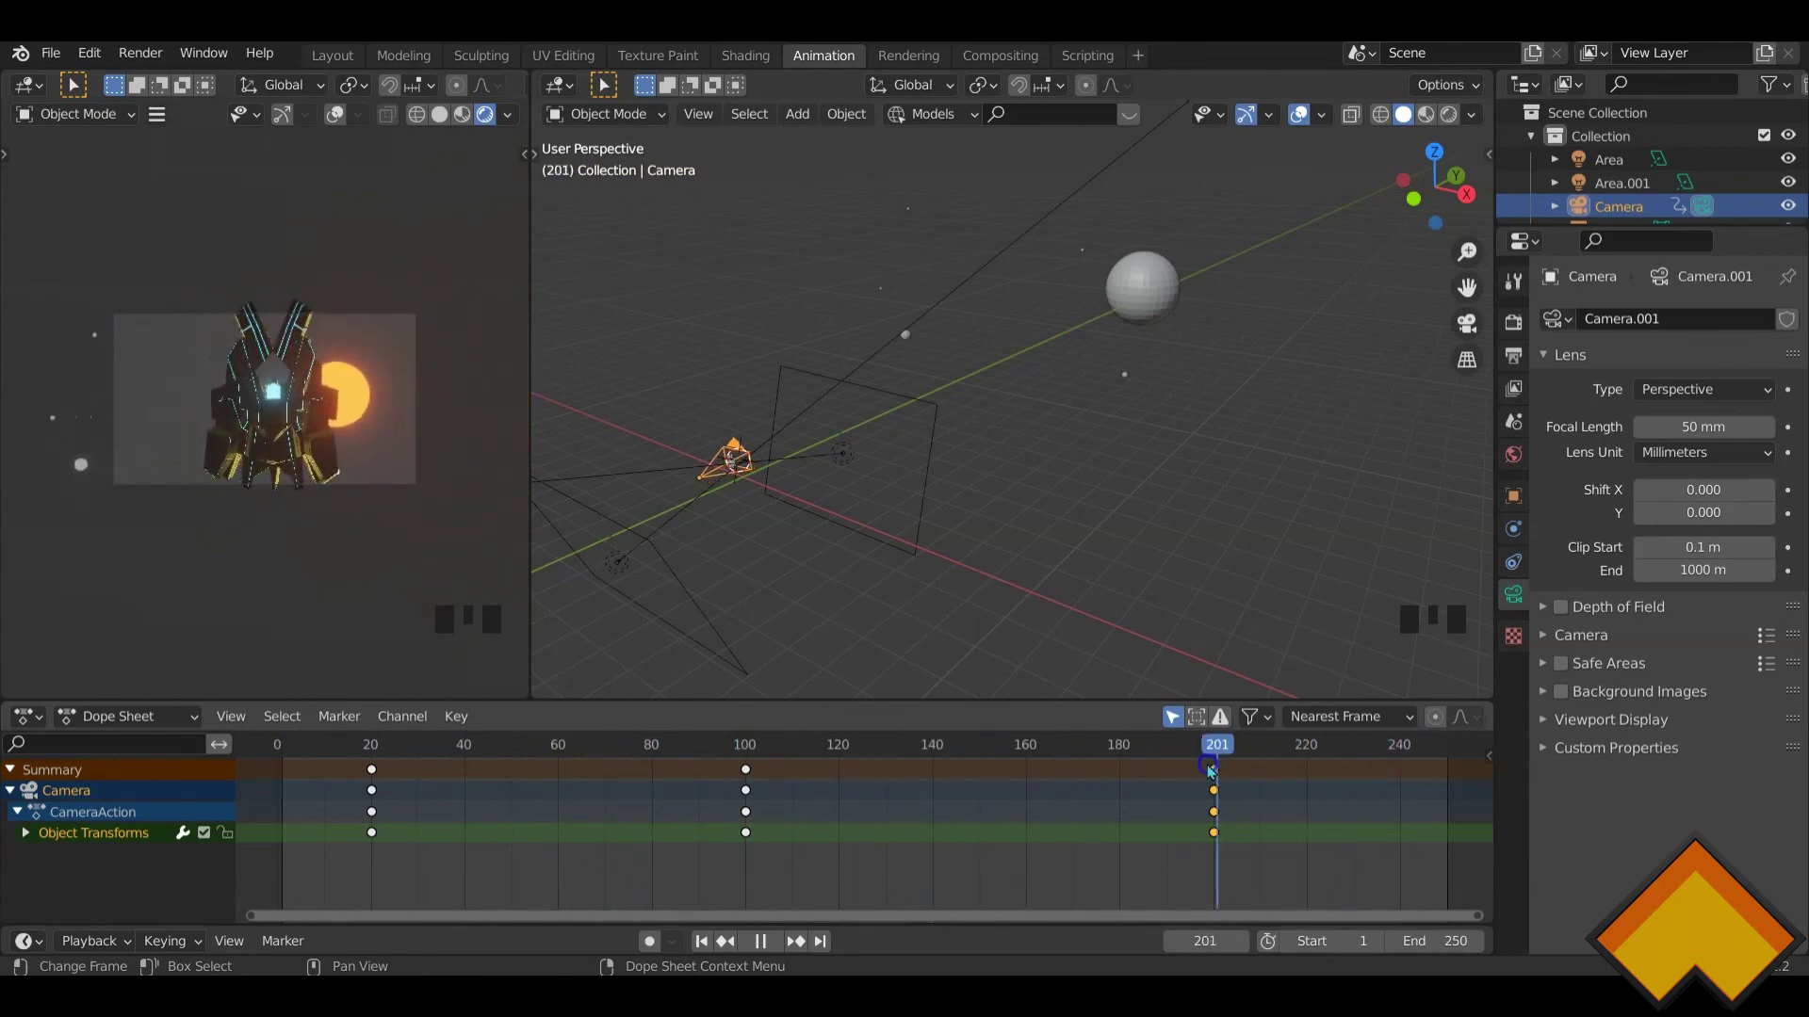
key("Escape")
- Turn Bloom off and on again in the Eevee render settings to compare its effect in the camera view
left_click(1513, 322)
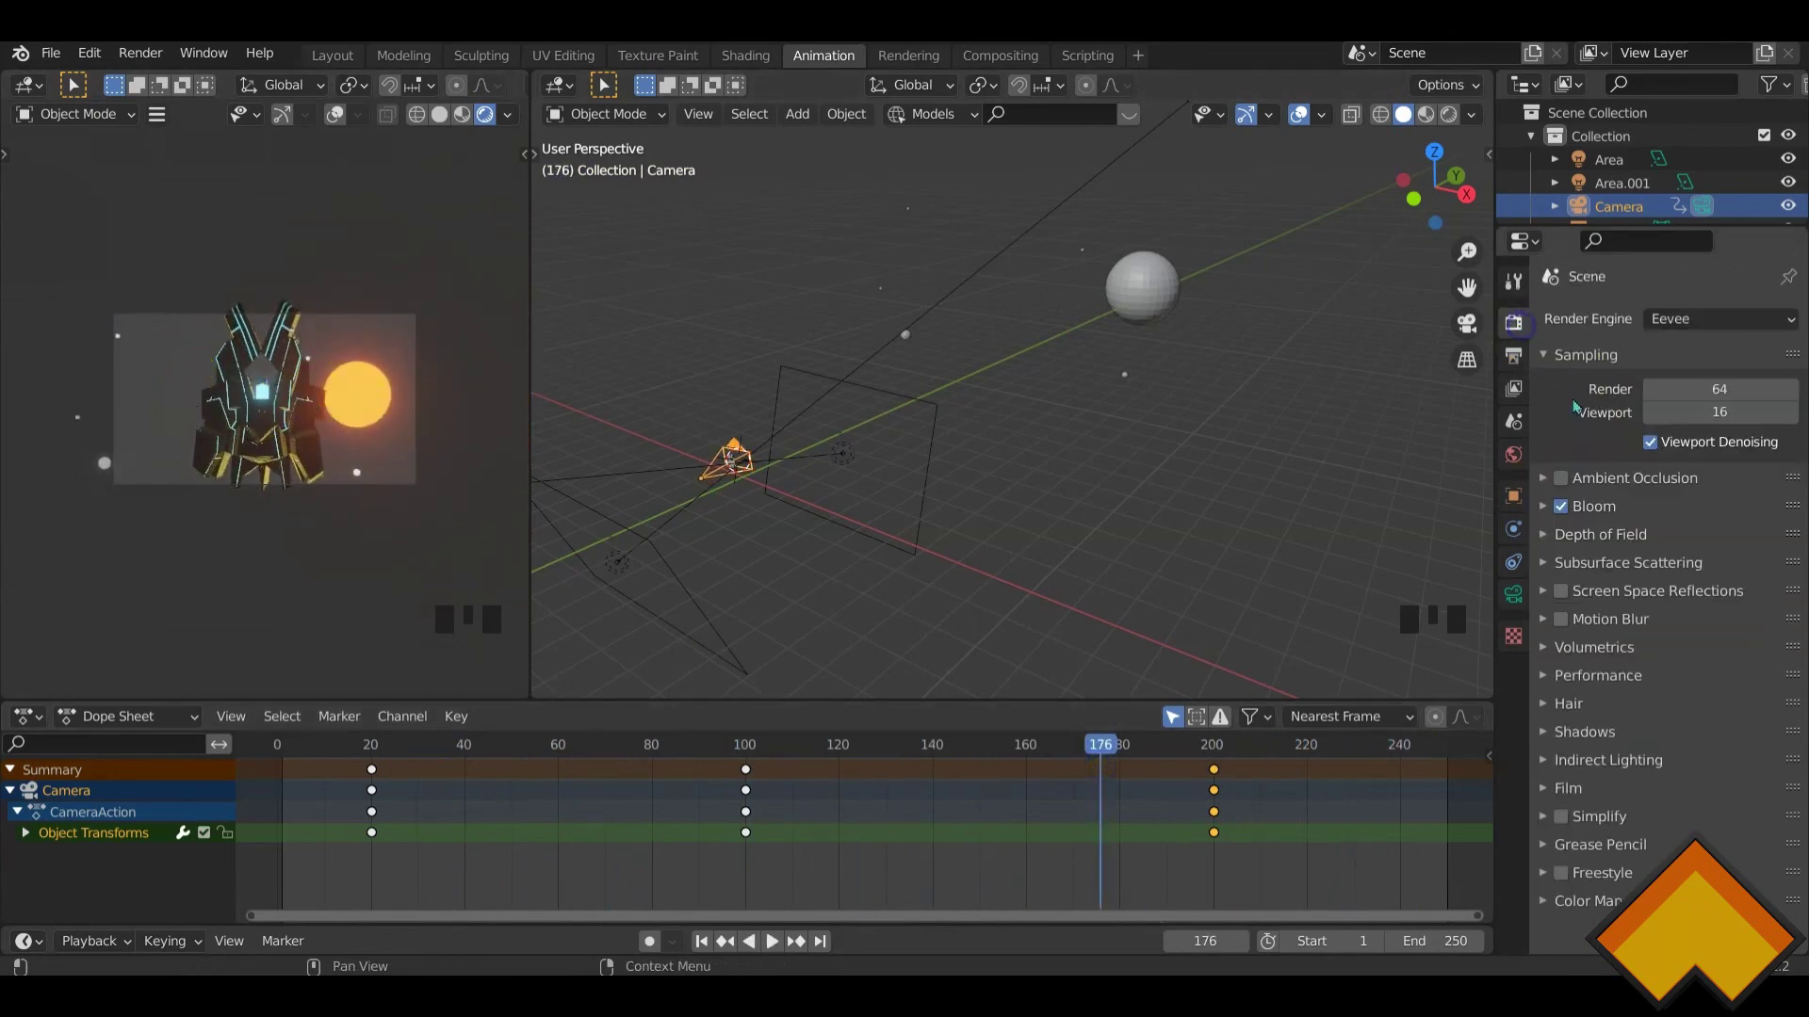
left_click(1561, 508)
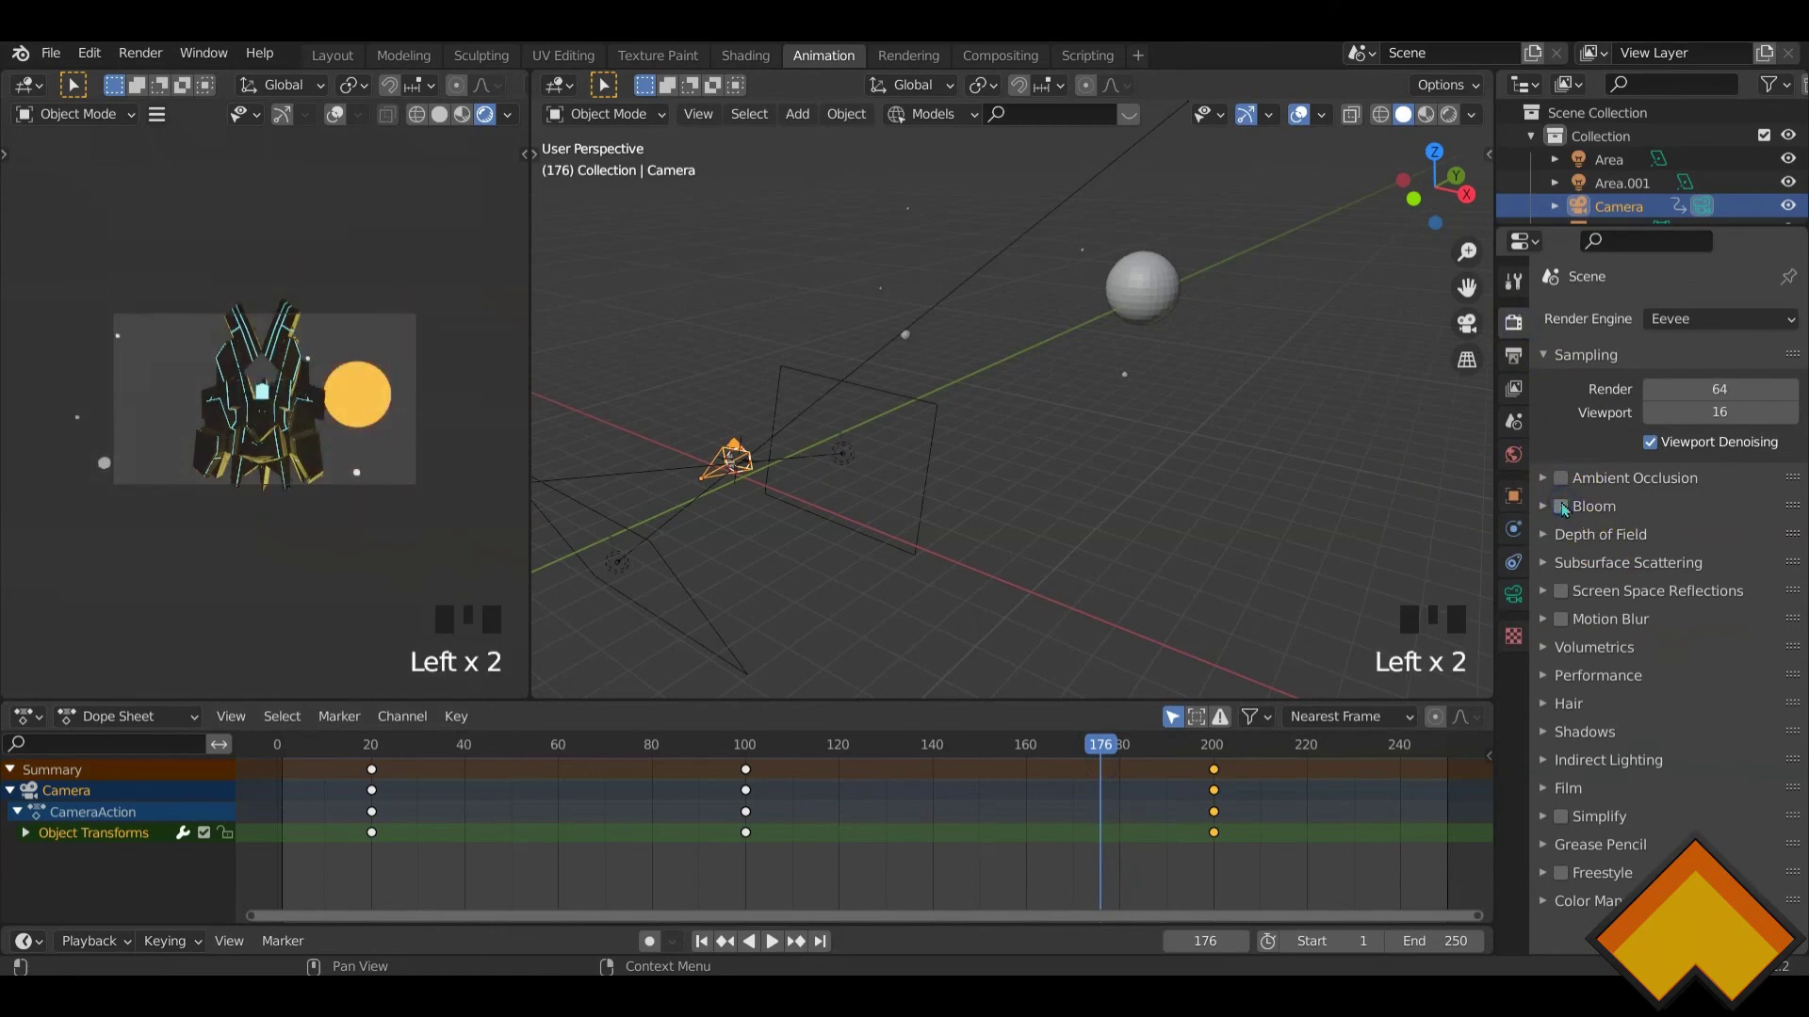
left_click(1561, 508)
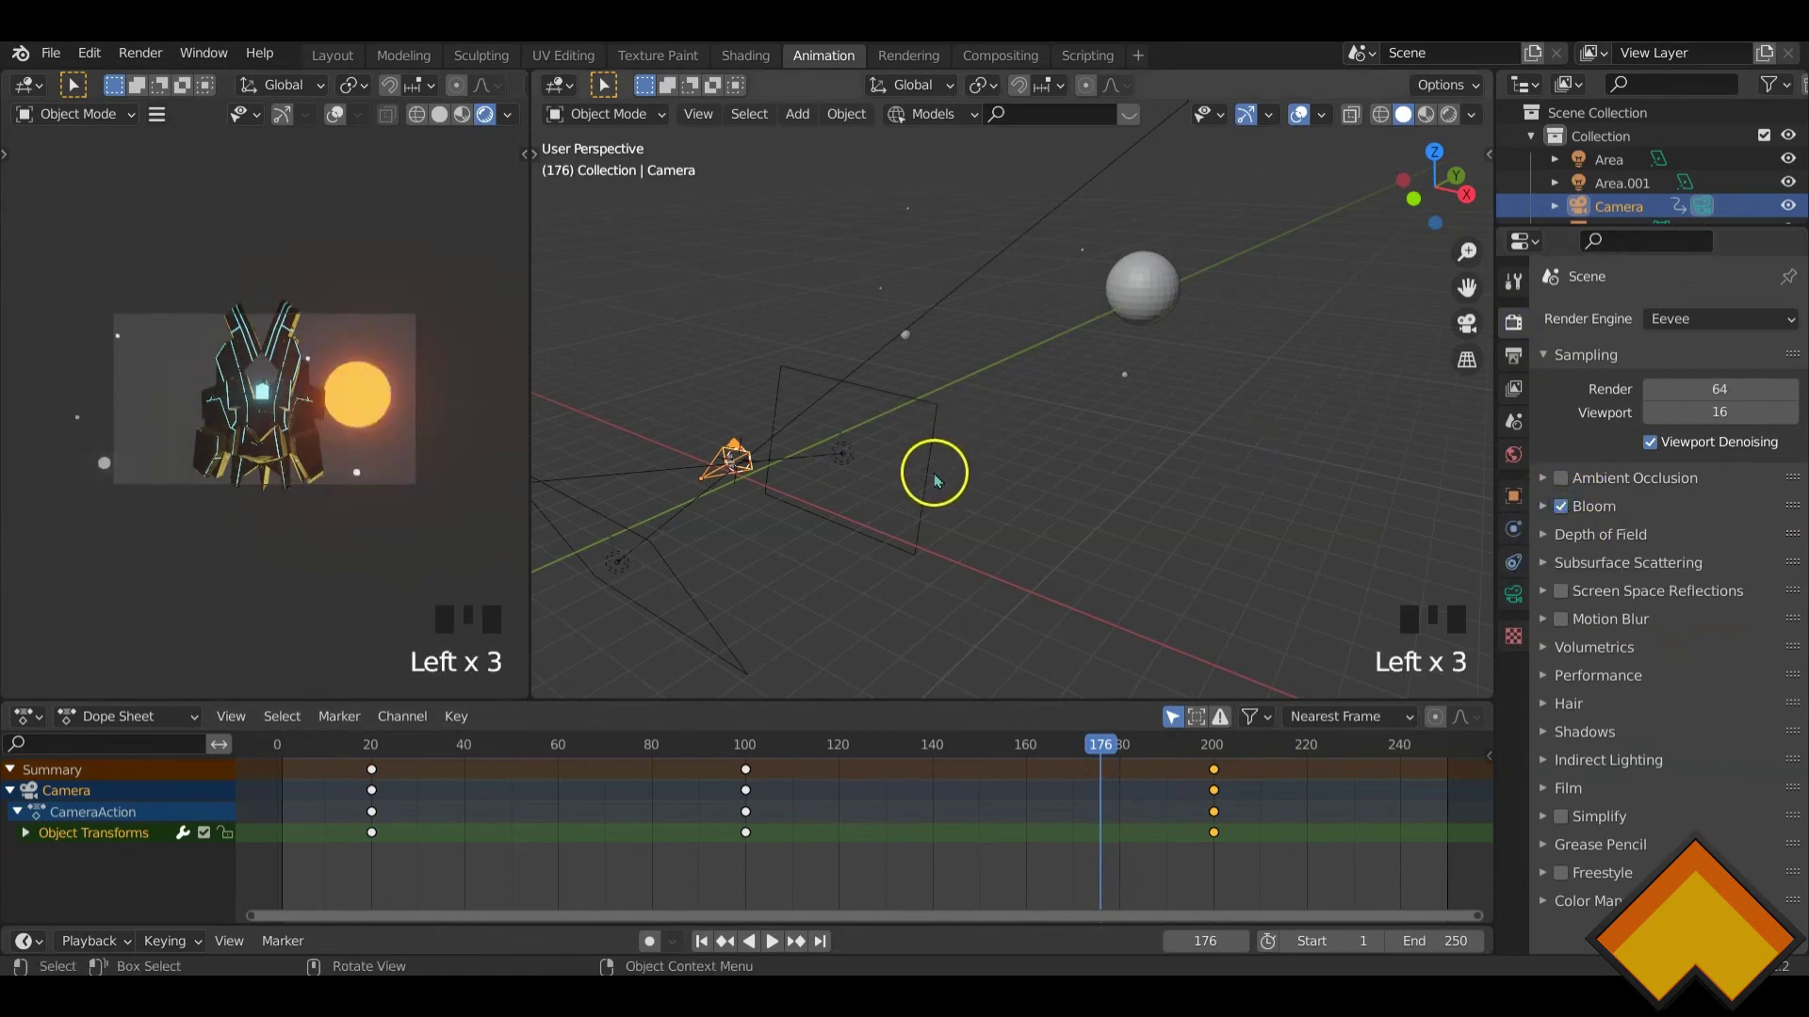